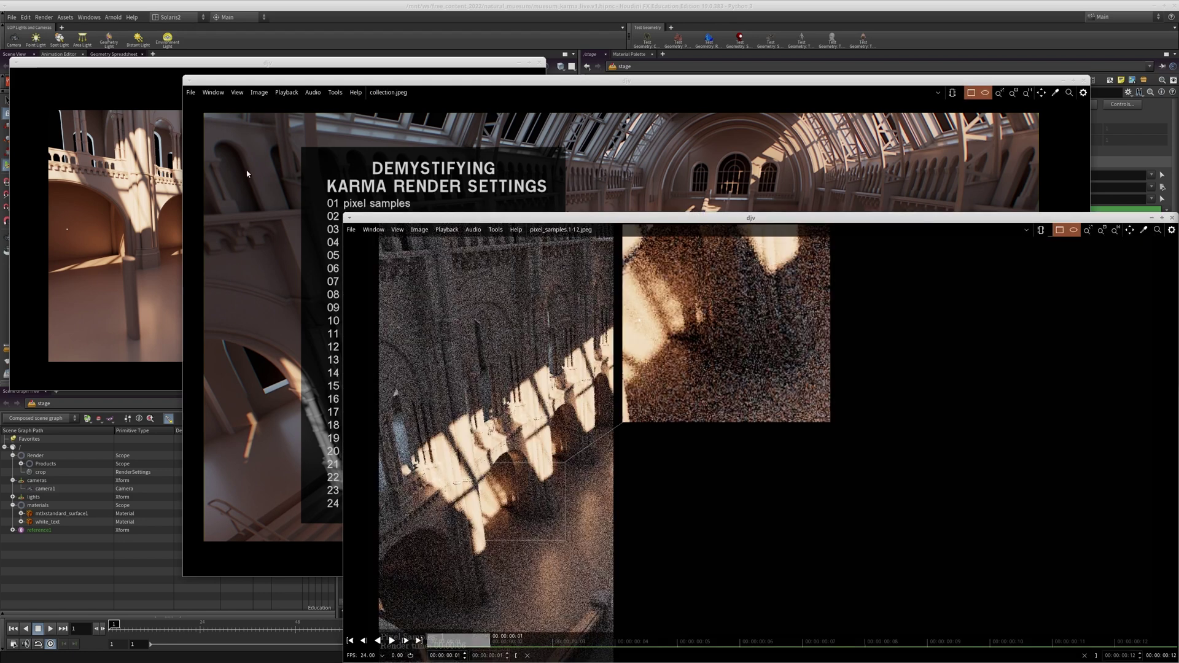
# - Move and enlarge the pixel_samples image viewer window and centre the first comparison image inside it
pyautogui.moveTo(623, 218); pyautogui.dragTo(497, 96)
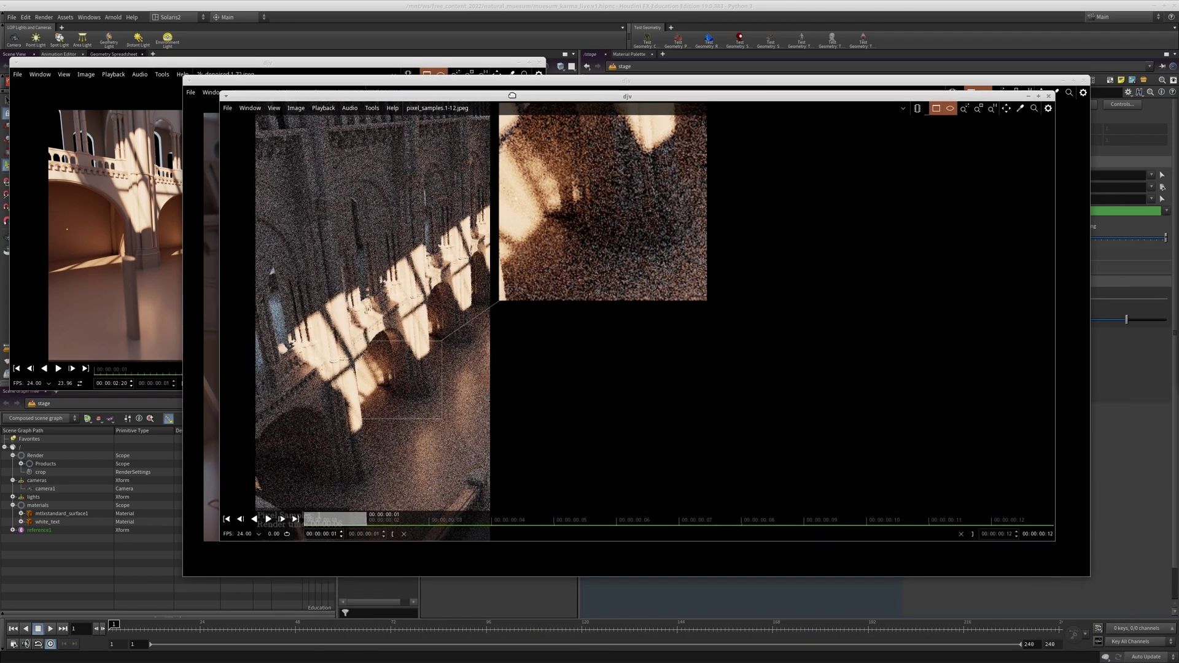
pyautogui.keyDown('alt'); pyautogui.moveTo(826, 440); pyautogui.dragTo(872, 509, button='right'); pyautogui.keyUp('alt')
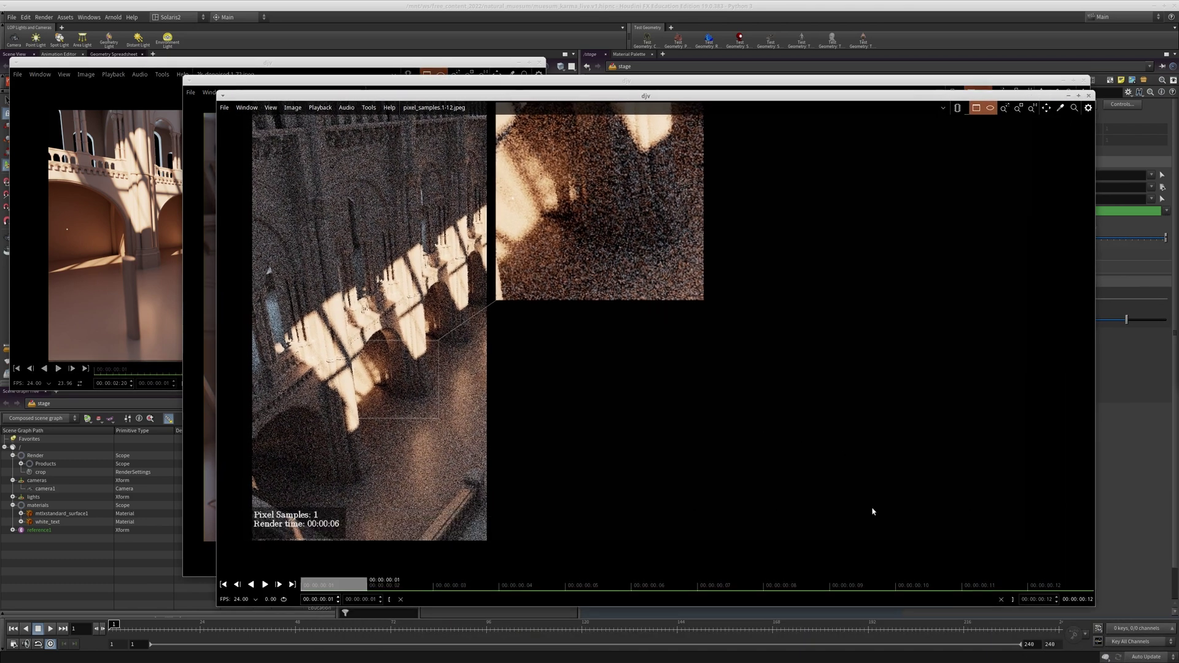
pyautogui.keyDown('alt'); pyautogui.moveTo(873, 509); pyautogui.dragTo(826, 466); pyautogui.keyUp('alt')
pyautogui.keyDown('alt'); pyautogui.moveTo(826, 465); pyautogui.dragTo(869, 383, button='right'); pyautogui.keyUp('alt')
pyautogui.keyDown('alt'); pyautogui.moveTo(636, 269); pyautogui.dragTo(639, 279); pyautogui.keyUp('alt')
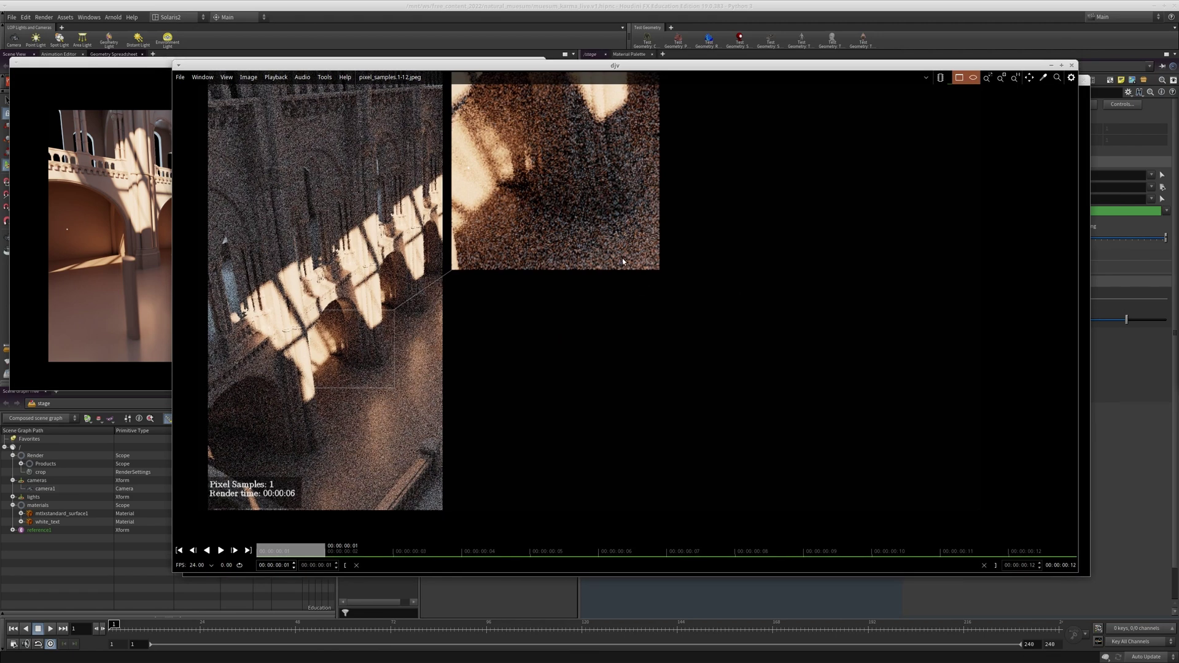
pyautogui.moveTo(622, 259); pyautogui.dragTo(635, 272, button='middle')
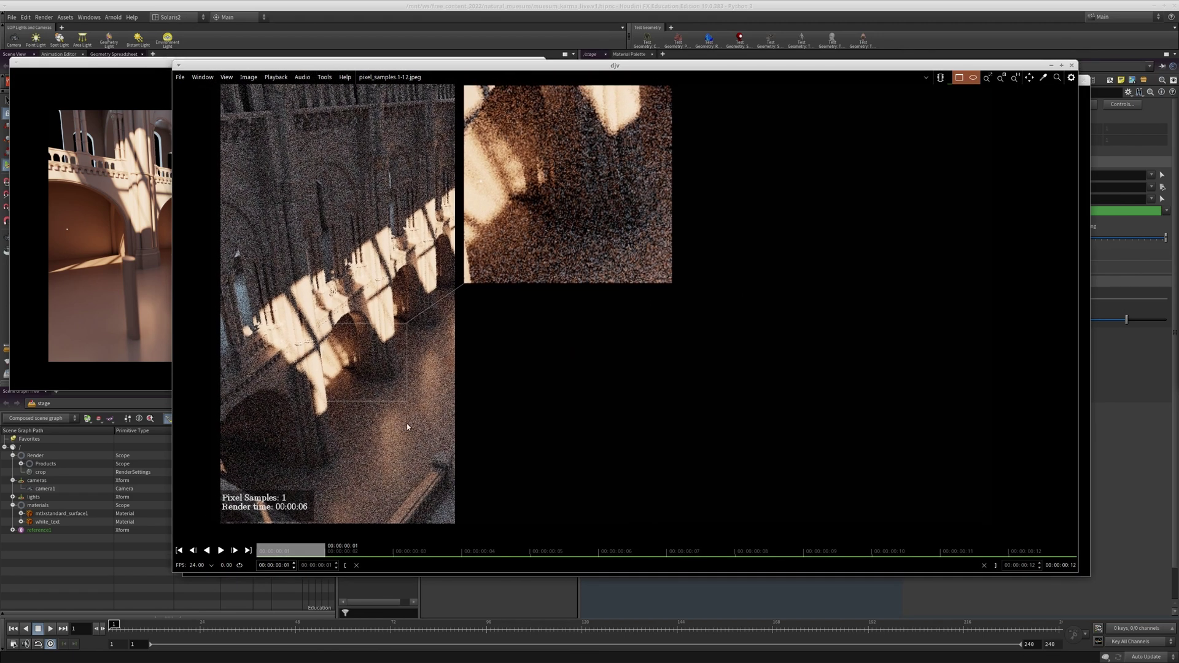
# - Step forward through the pixel sample comparison frames, starting from 1 sample and continuing to the highest sample counts
pyautogui.press('Right')
pyautogui.press('Right')
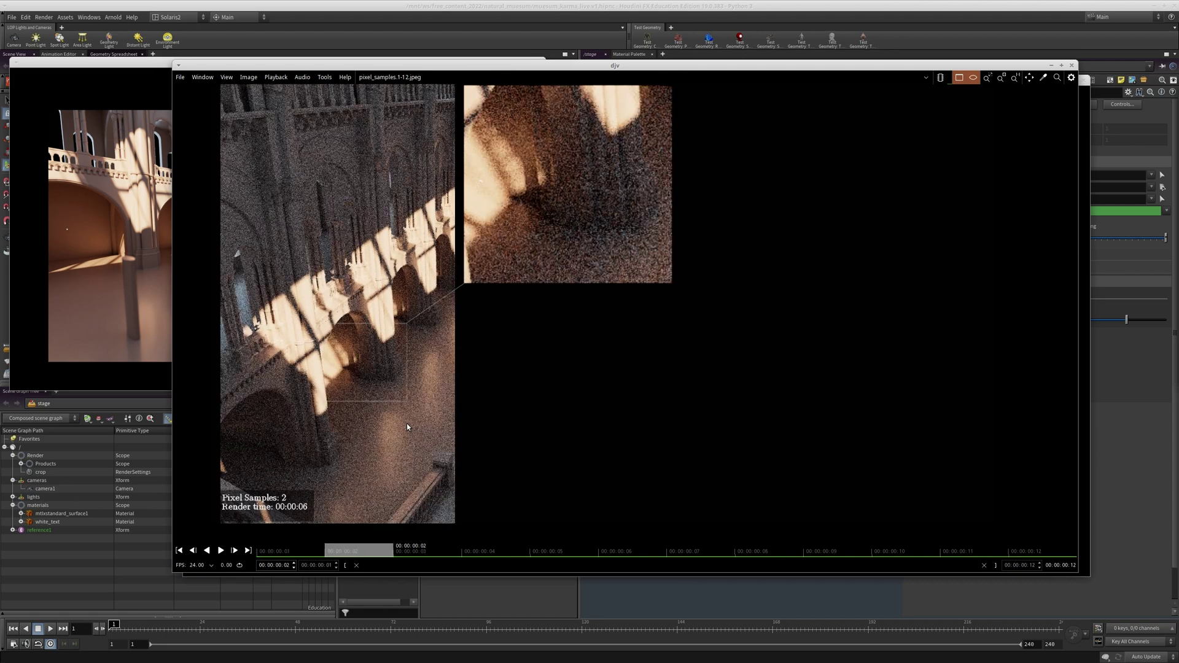
pyautogui.press('Right')
pyautogui.press('Right')
pyautogui.press('Right')
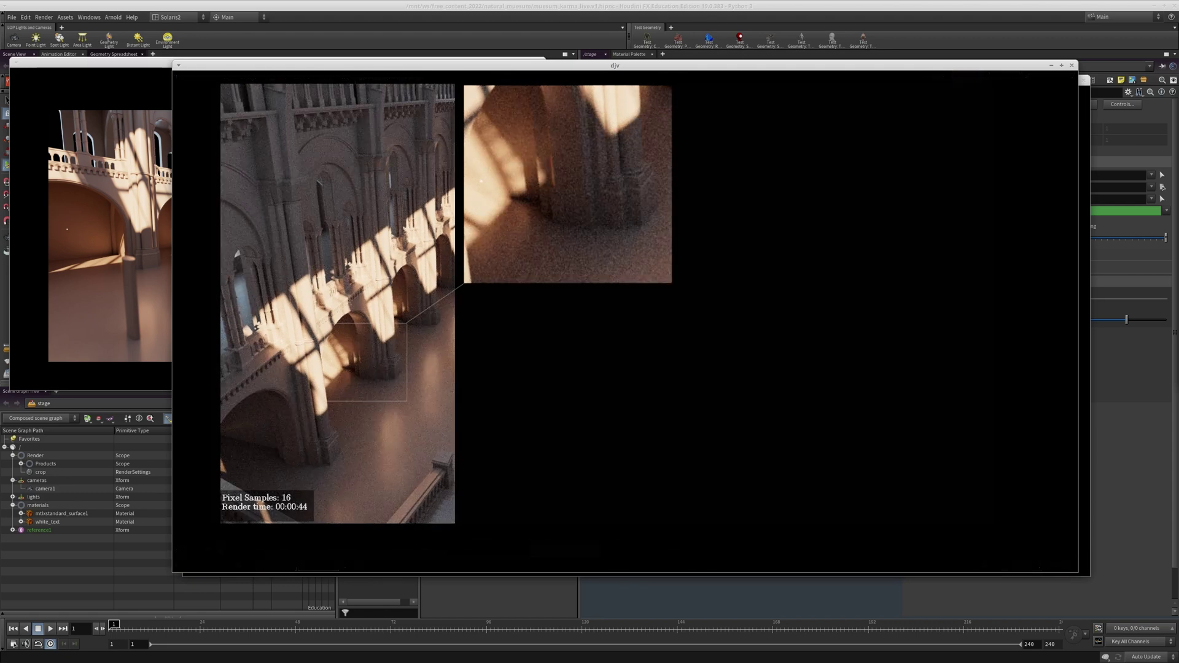
pyautogui.press('Right')
pyautogui.press('Right')
pyautogui.press('Right')
pyautogui.press('Right')
pyautogui.press('Right')
pyautogui.press('Right')
# - Go back through the comparison frames to the 32 pixel samples render
pyautogui.press('Left')
pyautogui.press('Left')
pyautogui.press('Left')
pyautogui.press('Left')
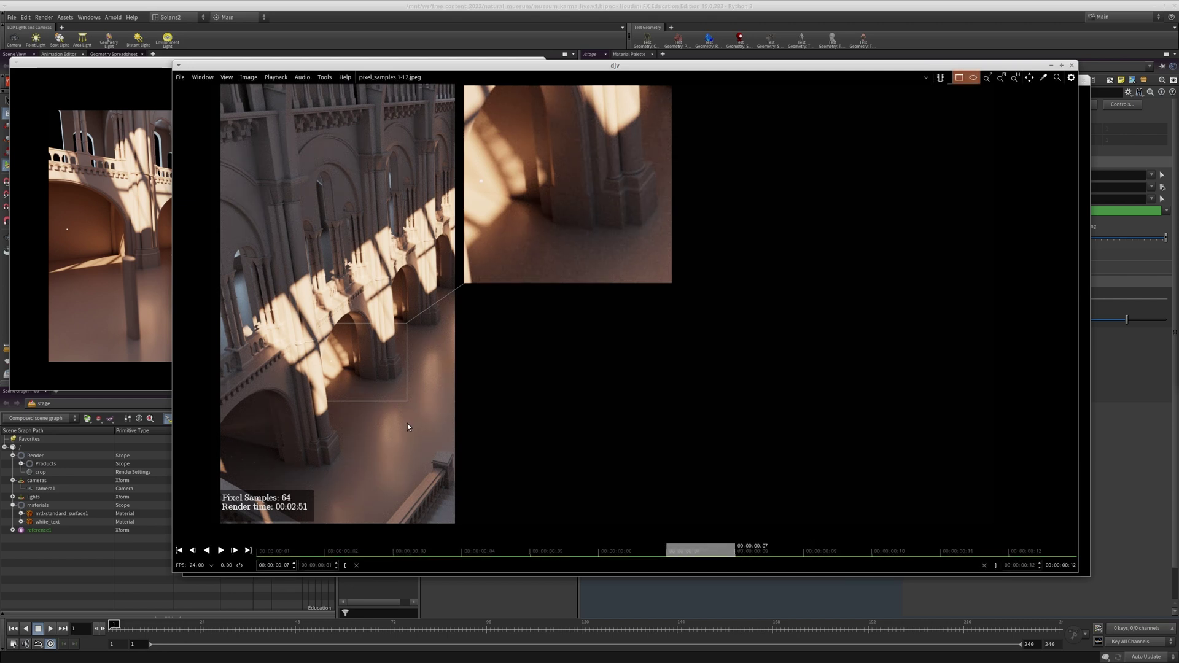
pyautogui.press('Left')
pyautogui.press('Left')
pyautogui.moveTo(427, 476); pyautogui.dragTo(425, 487, button='middle')
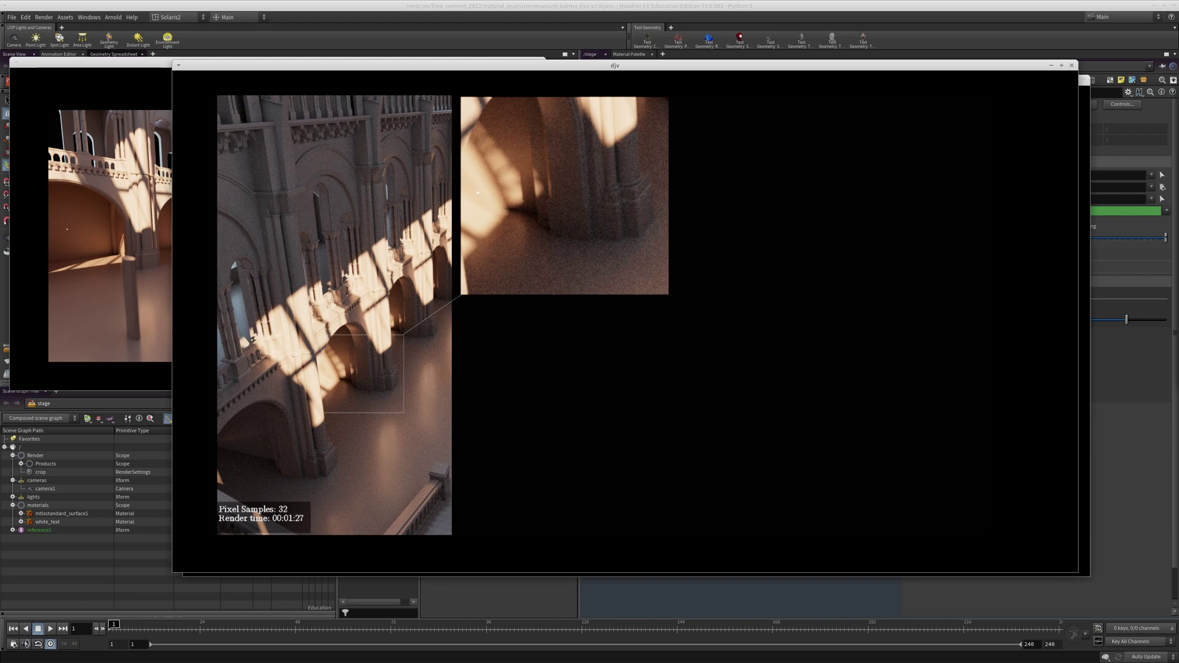
# - Return to the 1 pixel sample render at the start of the comparison sequence
pyautogui.moveTo(507, 269)
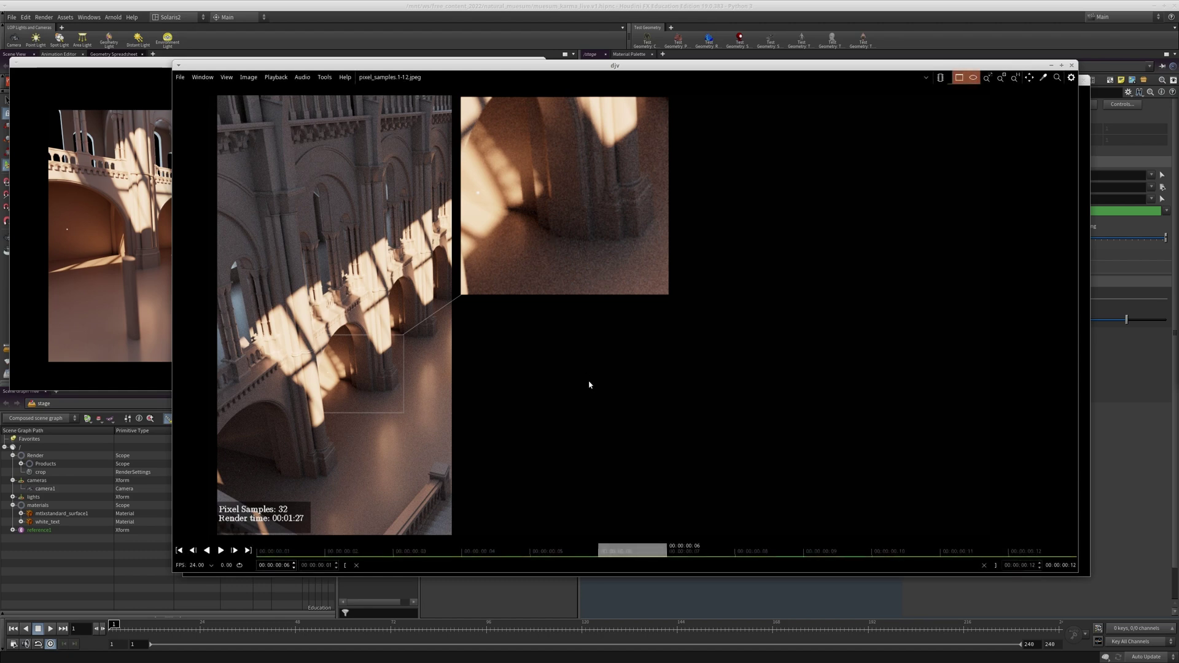
pyautogui.press('Left')
pyautogui.press('Left')
pyautogui.press('Left')
pyautogui.press('Left')
pyautogui.press('Left')
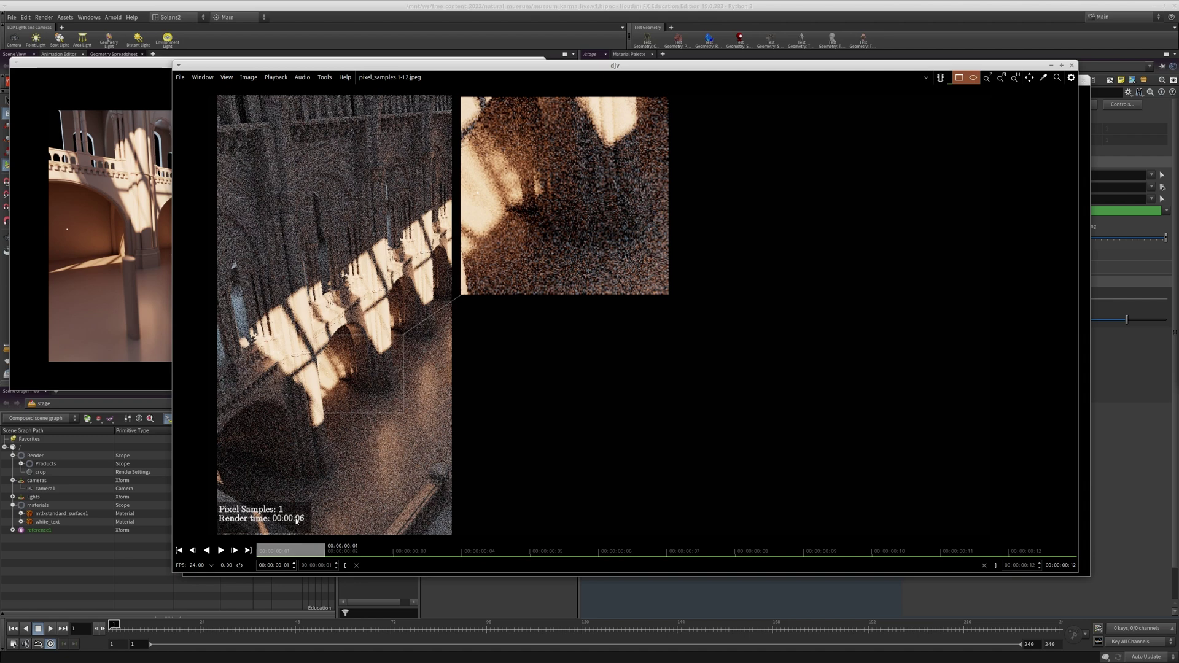
# - Flip back and forth between the 2 and 4 pixel samples renders to compare noise and render time
pyautogui.press('Right')
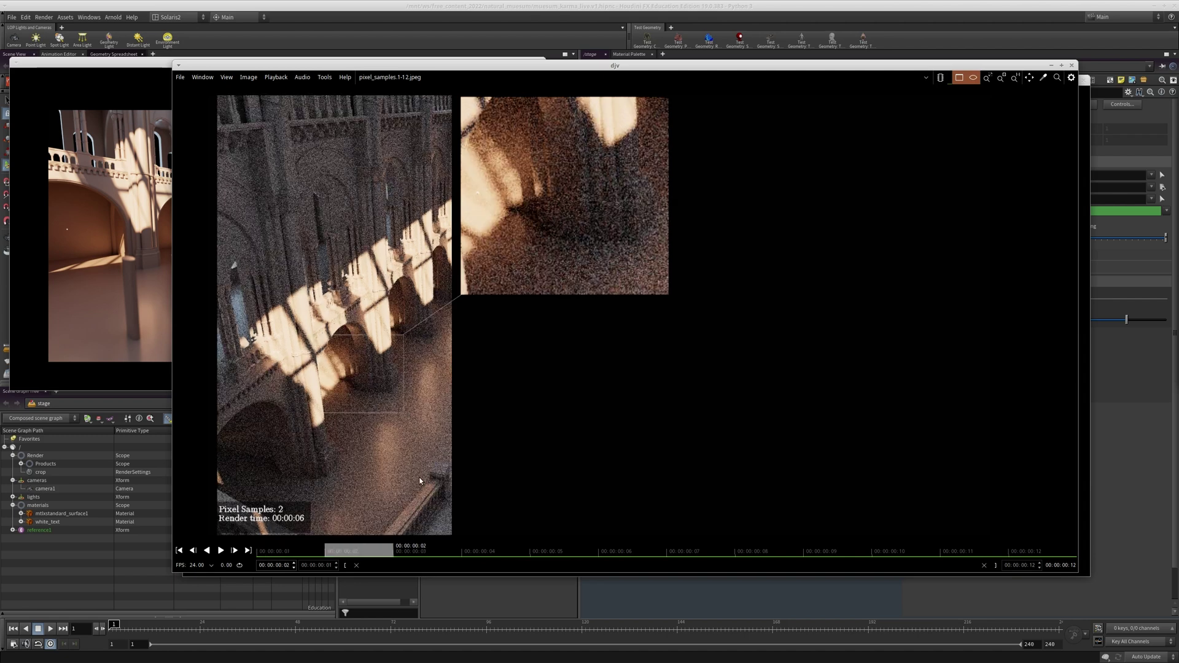
pyautogui.press('Right')
pyautogui.press('Left')
pyautogui.press('Right')
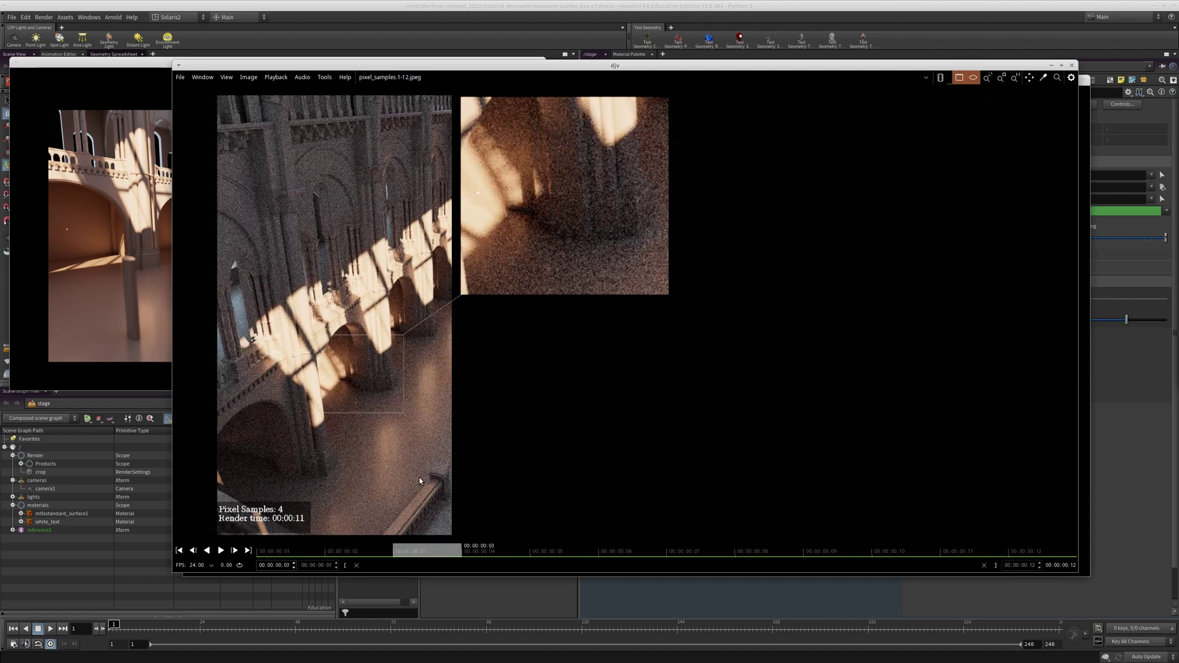
pyautogui.press('Left')
pyautogui.press('Right')
pyautogui.press('Right')
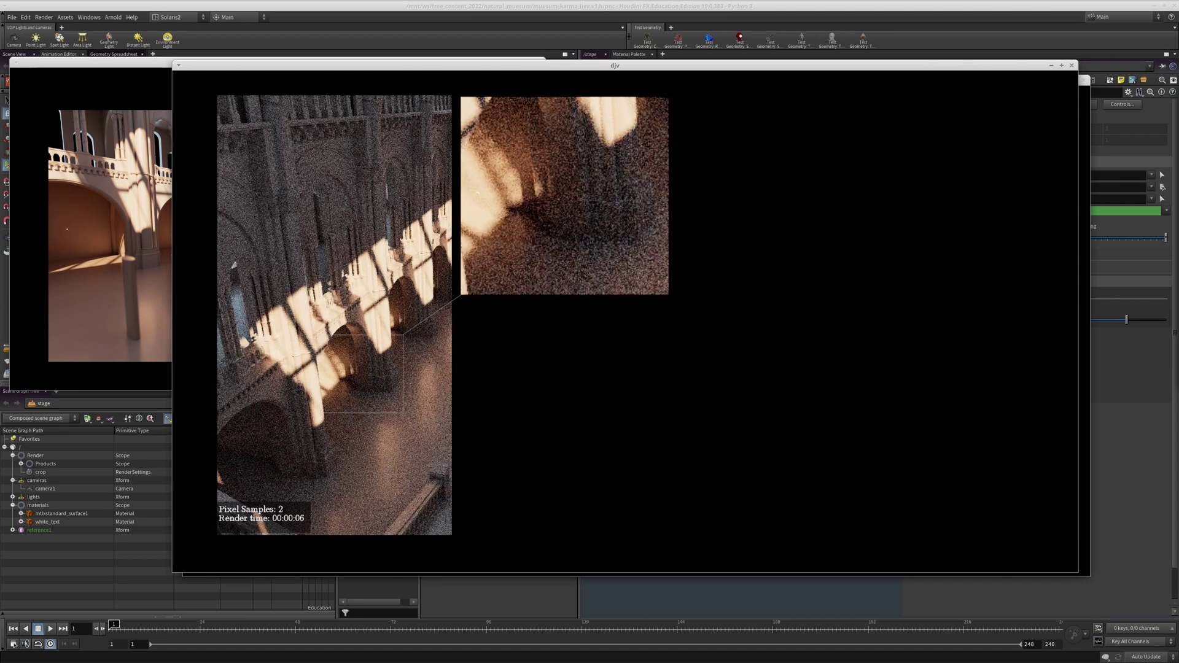
# - Advance through the higher pixel sample renders and stop at the 1024-sample frame
pyautogui.press('Right')
pyautogui.press('Right')
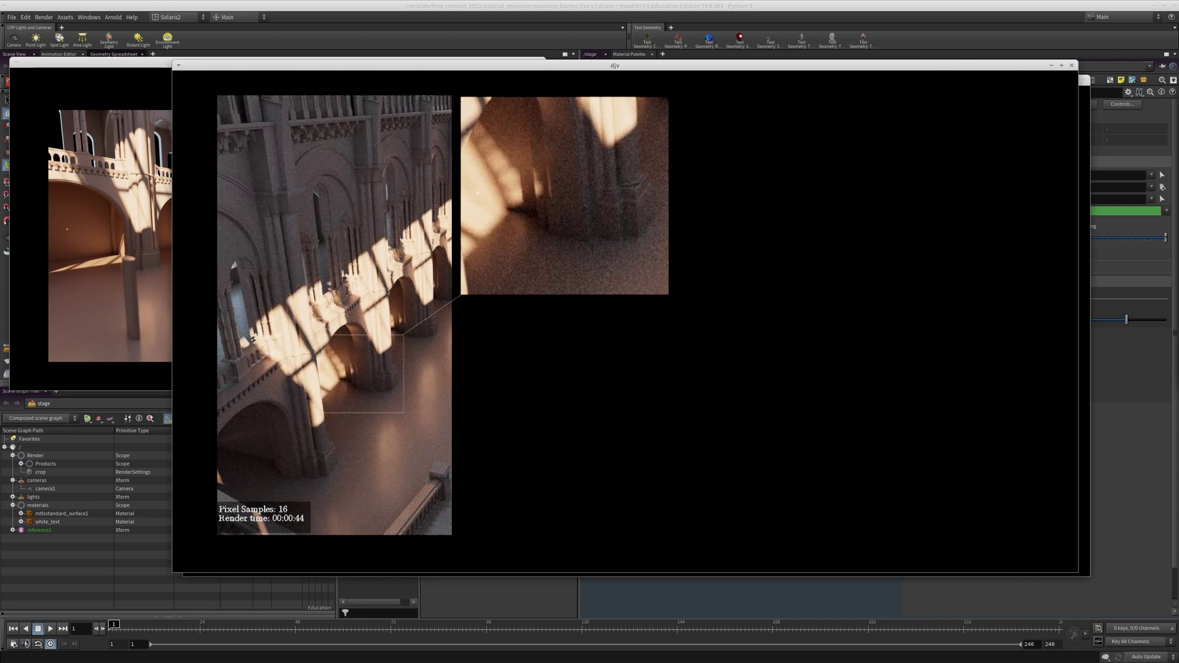
pyautogui.press('Right')
pyautogui.press('Right')
pyautogui.press('Right')
pyautogui.press('Right')
pyautogui.press('Right')
pyautogui.press('Right')
pyautogui.press('Right')
pyautogui.press('Left')
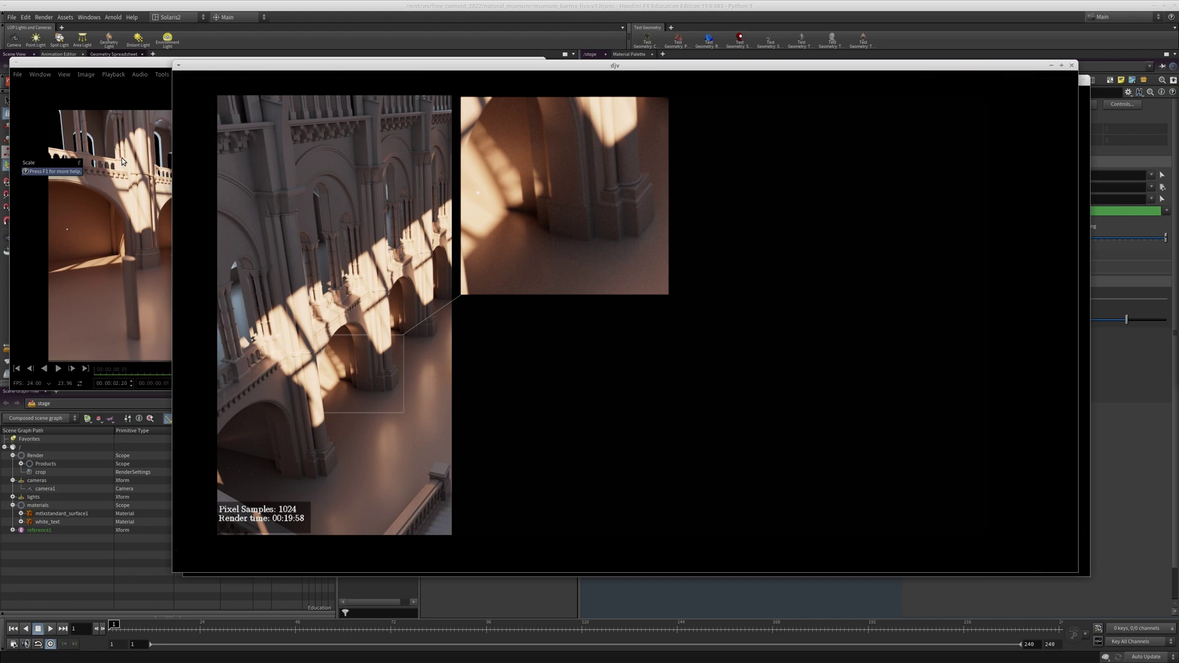
# - Maximize the viewer showing the 2k_denoised sequence and enlarge and centre its image
pyautogui.doubleClick(133, 66)
pyautogui.moveTo(374, 176); pyautogui.dragTo(666, 324, button='middle')
pyautogui.scroll(2, 539, 290)
pyautogui.scroll(2, 666, 324)
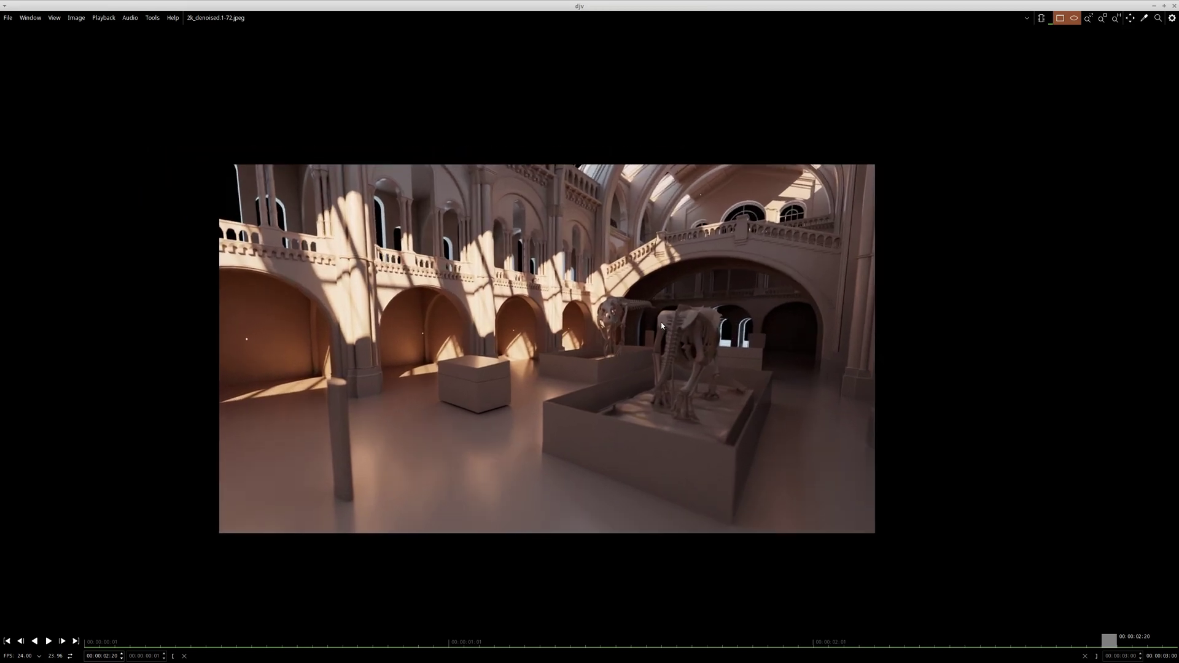
pyautogui.scroll(1, 661, 325)
# - Play the denoised museum animation from its first frame and stop the playback
pyautogui.click(93, 642)
pyautogui.moveTo(508, 413); pyautogui.dragTo(573, 399, button='middle')
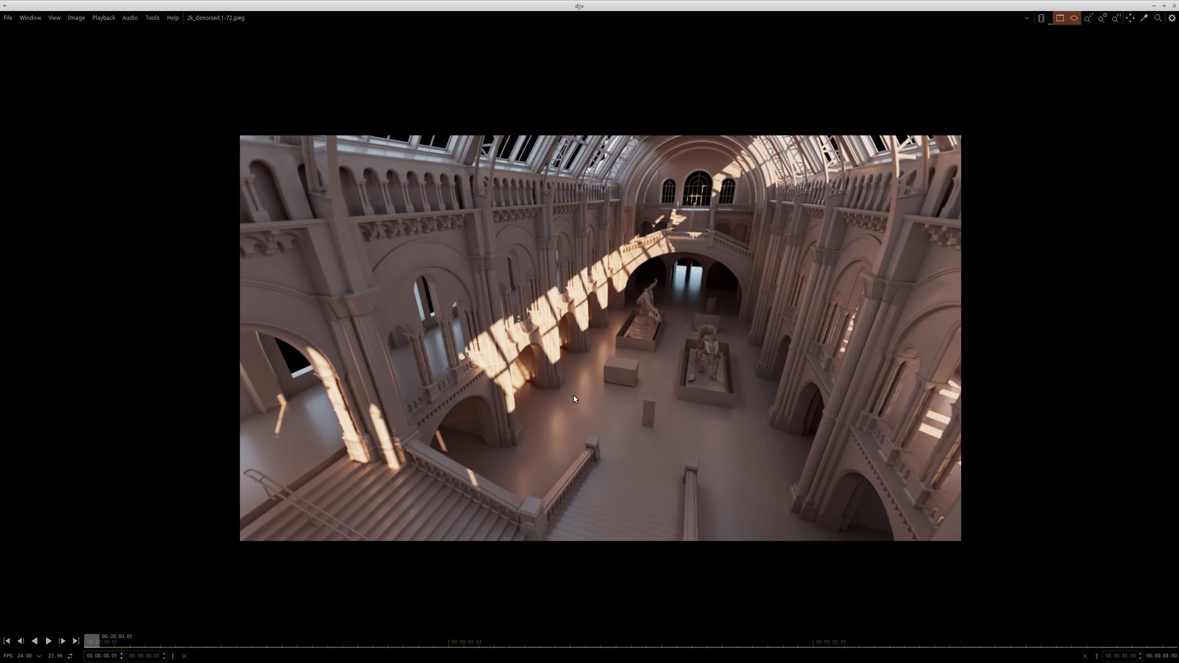
pyautogui.press('space')
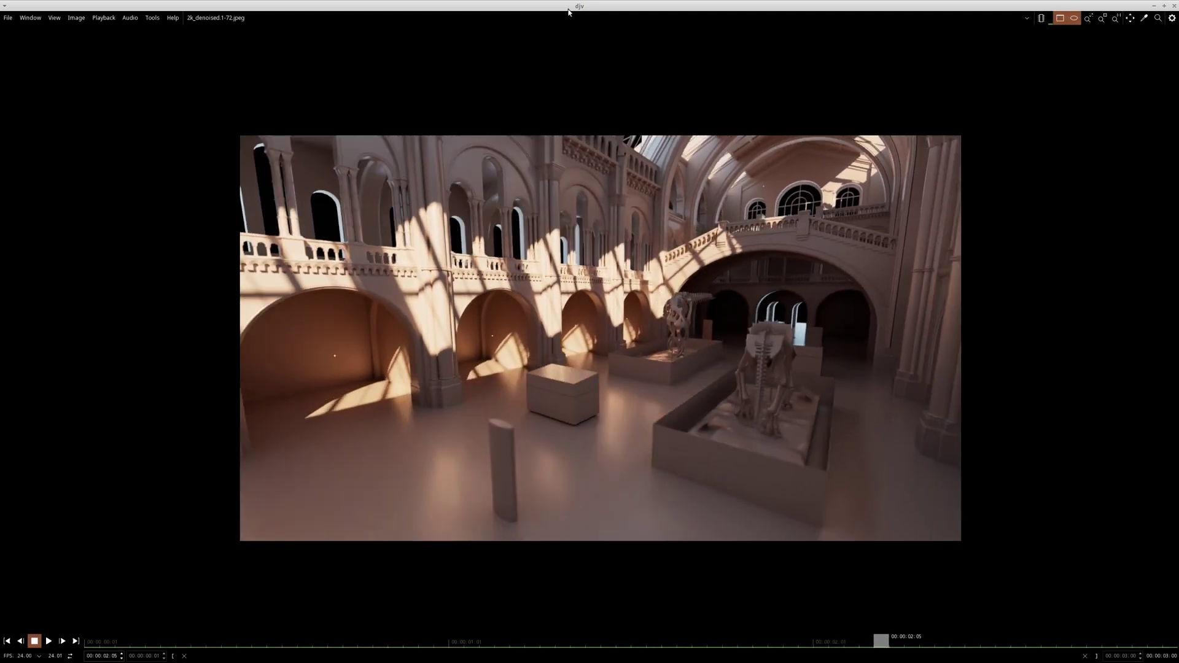
pyautogui.press('space')
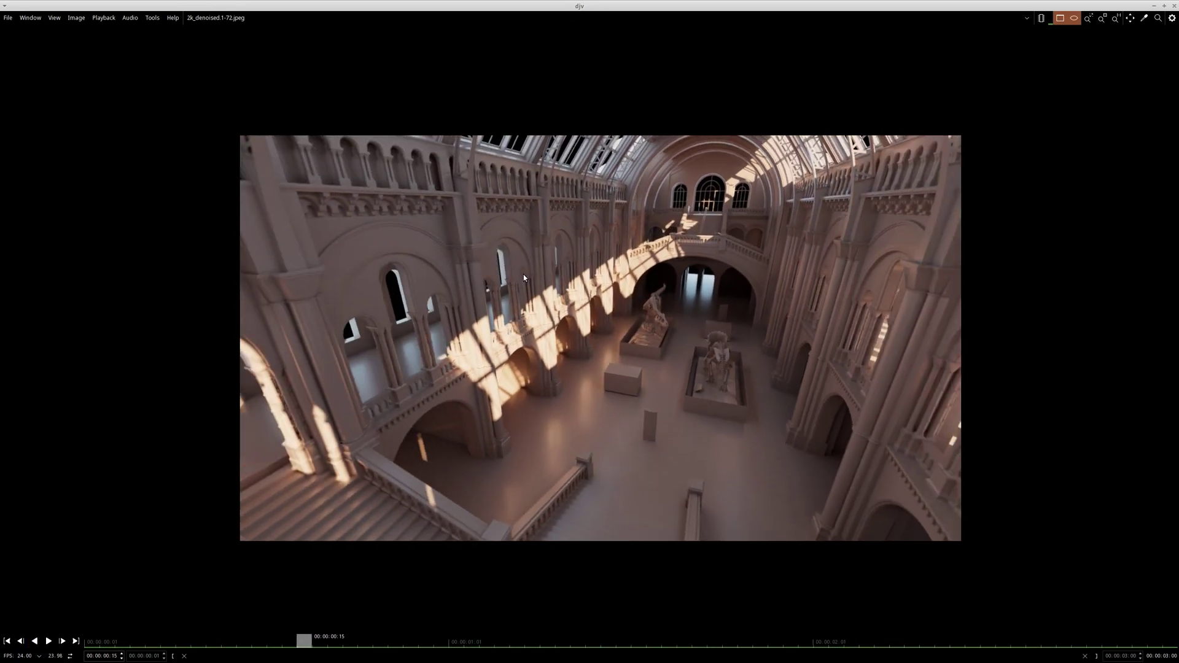
# - Restore the maximized viewer and move the image viewer windows off screen to reveal the Houdini scene
pyautogui.moveTo(384, 7); pyautogui.dragTo(490, 119)
pyautogui.keyDown('alt'); pyautogui.moveTo(632, 297); pyautogui.dragTo(0, 322); pyautogui.keyUp('alt')
pyautogui.keyDown('alt'); pyautogui.moveTo(655, 329); pyautogui.dragTo(0, 343); pyautogui.keyUp('alt')
pyautogui.moveTo(485, 287)
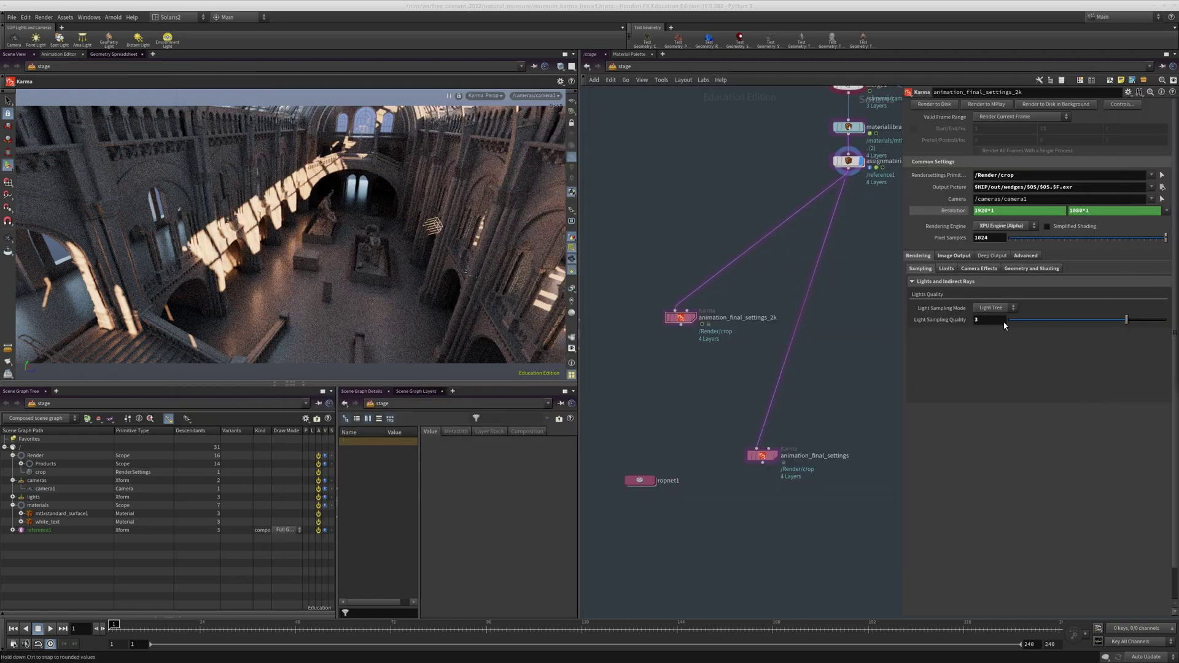
# - Display and select the reference1 node in the stage network and switch the viewport out of Karma rendering
pyautogui.moveTo(687, 216); pyautogui.dragTo(697, 300, button='middle')
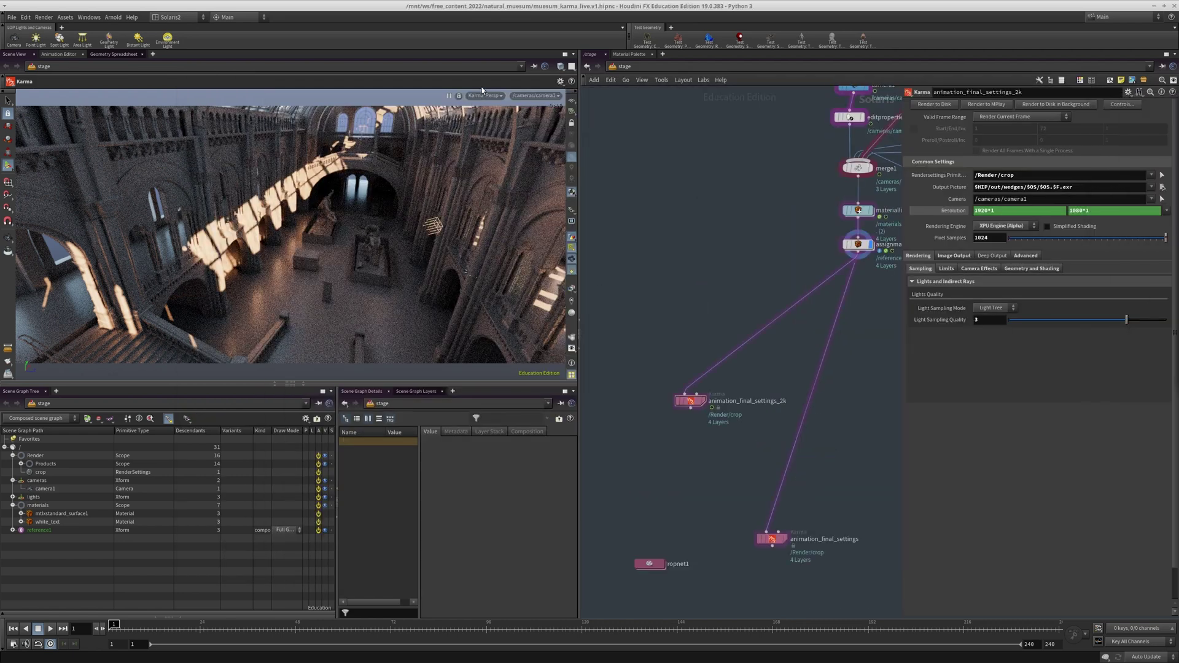
pyautogui.moveTo(797, 162); pyautogui.dragTo(650, 433, button='middle')
pyautogui.scroll(2, 639, 315)
pyautogui.click(741, 242)
pyautogui.moveTo(771, 190); pyautogui.dragTo(678, 274)
pyautogui.moveTo(649, 302); pyautogui.dragTo(646, 332, button='middle')
pyautogui.keyDown('alt'); pyautogui.moveTo(403, 225); pyautogui.dragTo(336, 253); pyautogui.keyUp('alt')
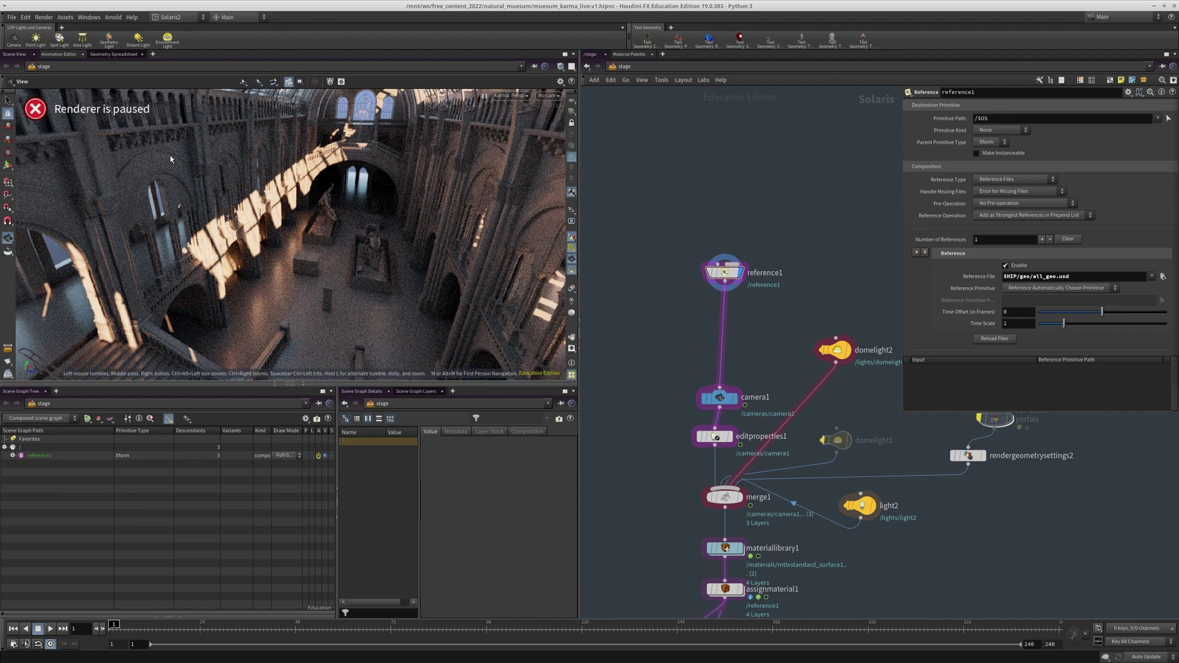
pyautogui.click(523, 97)
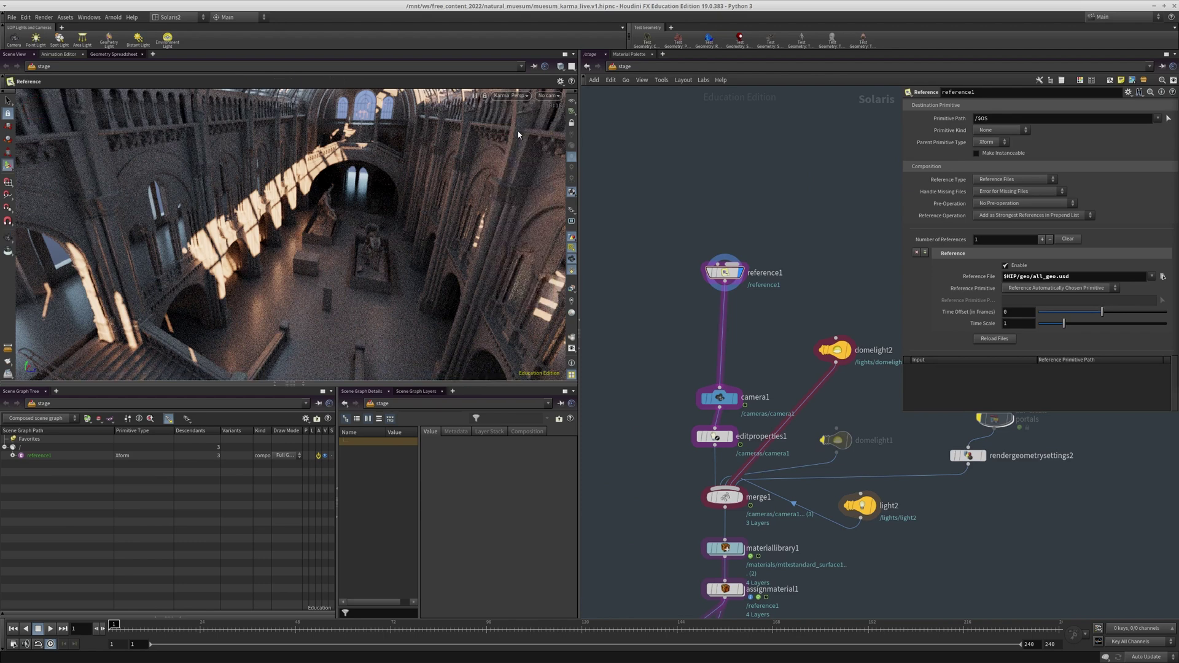
pyautogui.click(517, 130)
# - Examine the referenced museum geometry in the viewport from outside, including the walls, windows and roof
pyautogui.moveTo(765, 208); pyautogui.dragTo(771, 231, button='middle')
pyautogui.keyDown('alt'); pyautogui.moveTo(323, 151); pyautogui.dragTo(321, 266, button='right'); pyautogui.keyUp('alt')
pyautogui.moveTo(321, 267); pyautogui.dragTo(387, 255)
pyautogui.moveTo(387, 255); pyautogui.dragTo(281, 240, button='right')
pyautogui.moveTo(197, 229); pyautogui.dragTo(342, 234)
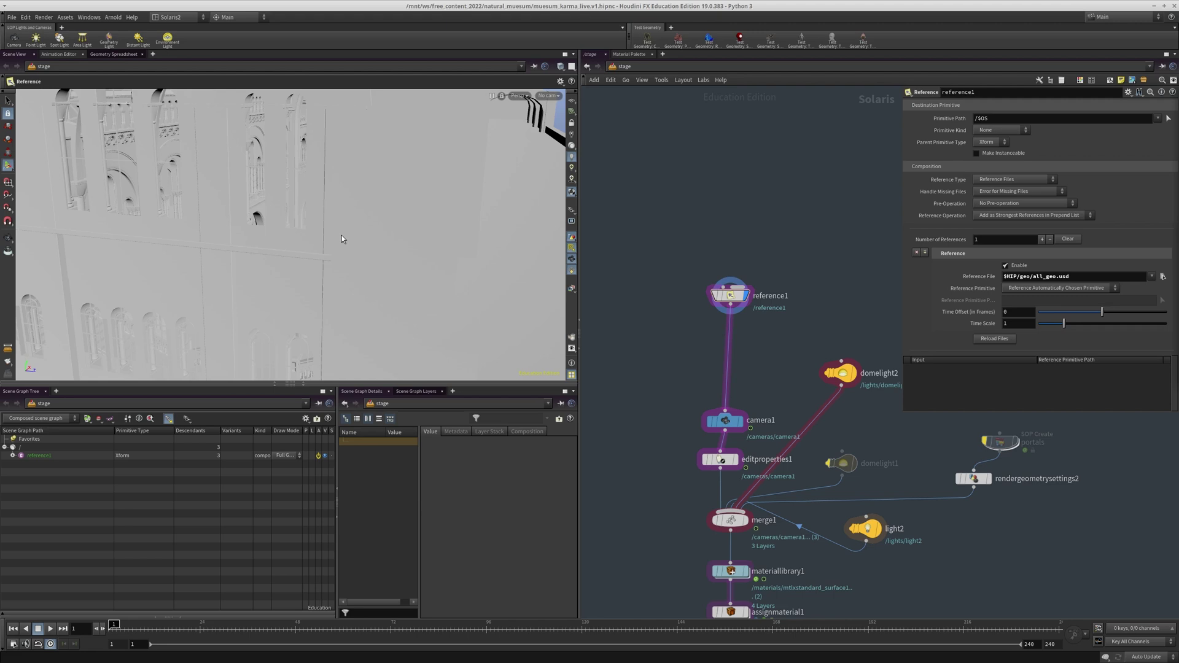
pyautogui.moveTo(341, 234); pyautogui.dragTo(386, 216)
pyautogui.press('Return')
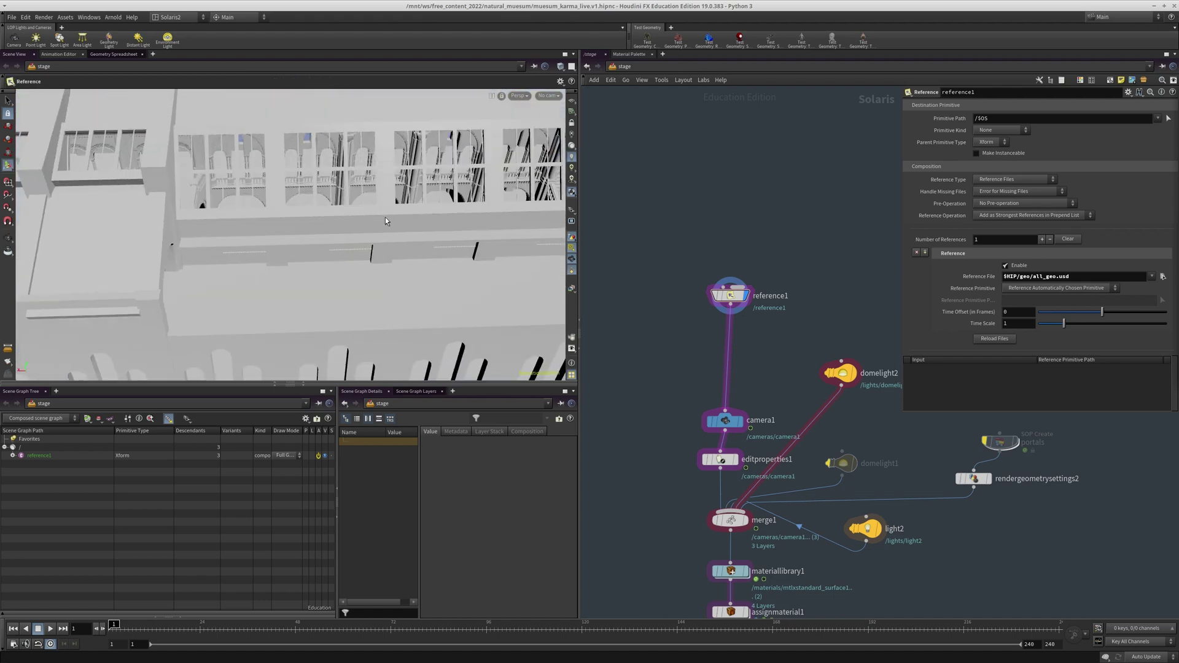
pyautogui.hotkey('space', 'g')
pyautogui.moveTo(178, 175); pyautogui.dragTo(317, 202)
pyautogui.moveTo(521, 111); pyautogui.dragTo(407, 240, button='right')
pyautogui.moveTo(407, 240); pyautogui.dragTo(166, 230)
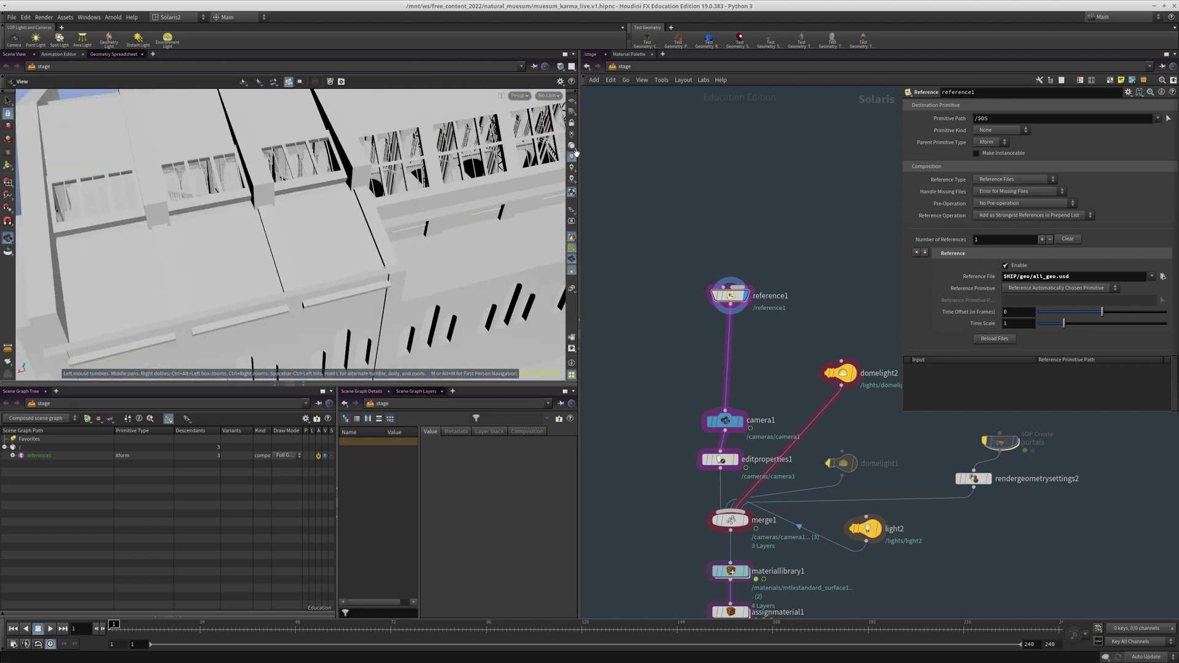
# - Select the editproperties1 and camera1 nodes in turn to review the camera setup
pyautogui.moveTo(767, 372); pyautogui.dragTo(729, 292, button='middle')
pyautogui.scroll(1, 728, 292)
pyautogui.moveTo(729, 290); pyautogui.dragTo(633, 373)
pyautogui.moveTo(633, 420); pyautogui.dragTo(709, 386)
pyautogui.moveTo(739, 295); pyautogui.dragTo(745, 256, button='middle')
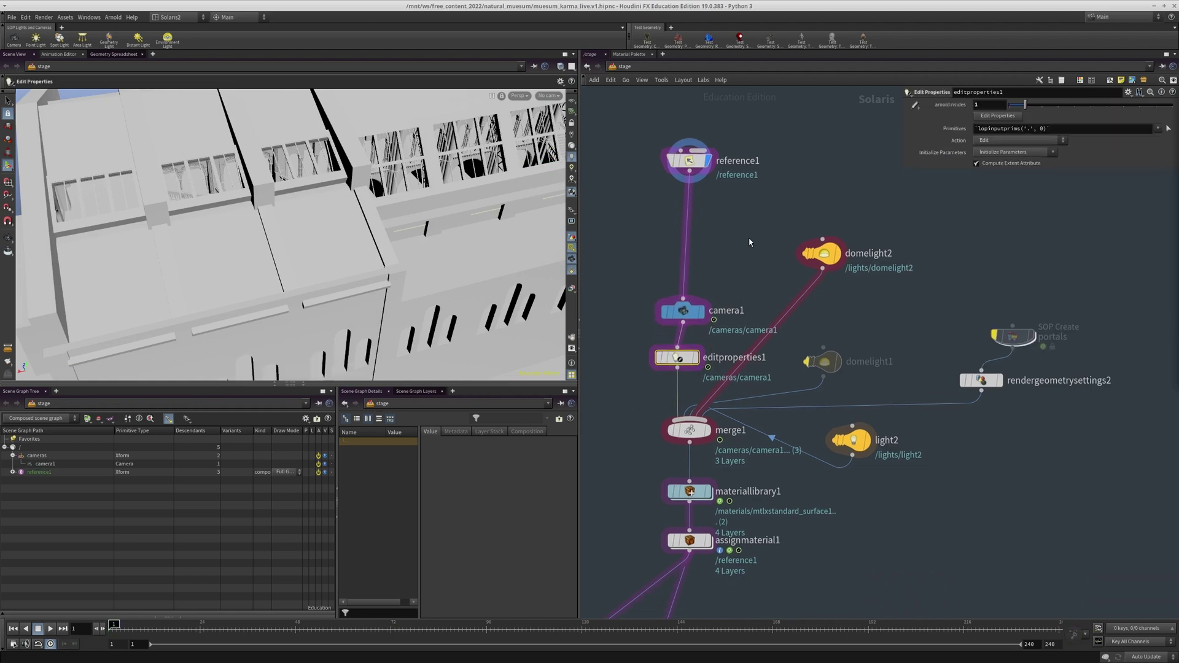
pyautogui.moveTo(674, 348); pyautogui.dragTo(598, 213)
pyautogui.moveTo(727, 263); pyautogui.dragTo(636, 338)
# - Select domelight2 and review its intensity and color in the base properties
pyautogui.moveTo(820, 308); pyautogui.dragTo(691, 314, button='middle')
pyautogui.moveTo(756, 311); pyautogui.dragTo(644, 197)
pyautogui.moveTo(666, 209); pyautogui.dragTo(656, 154, button='middle')
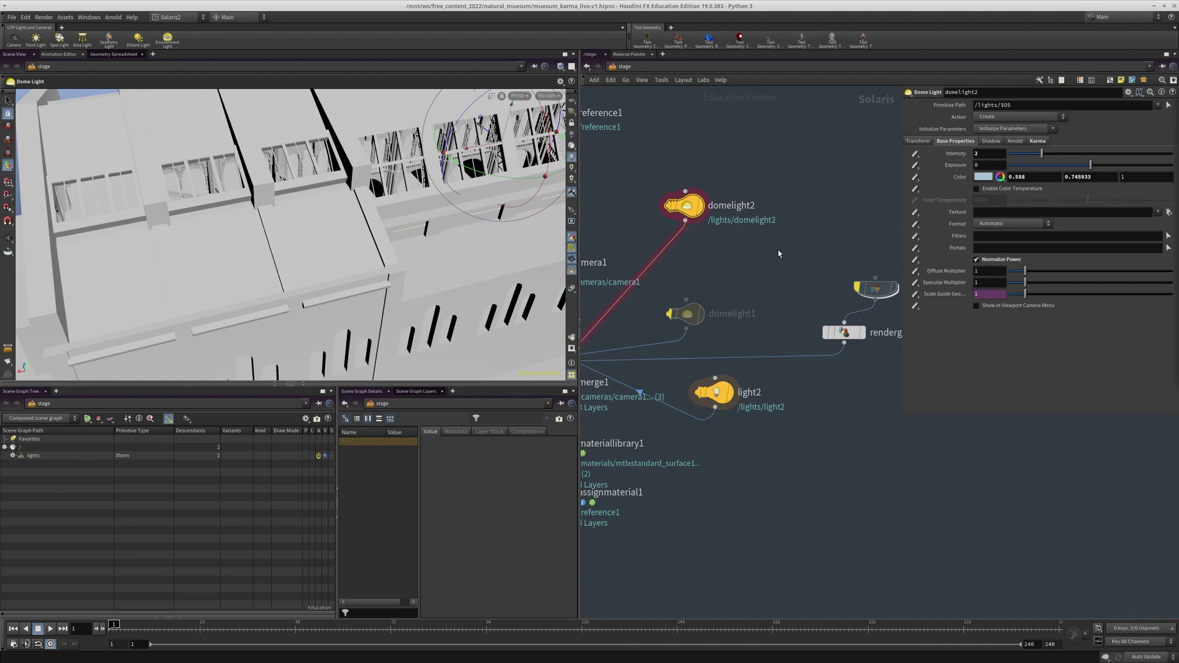
pyautogui.moveTo(779, 253); pyautogui.dragTo(768, 276, button='middle')
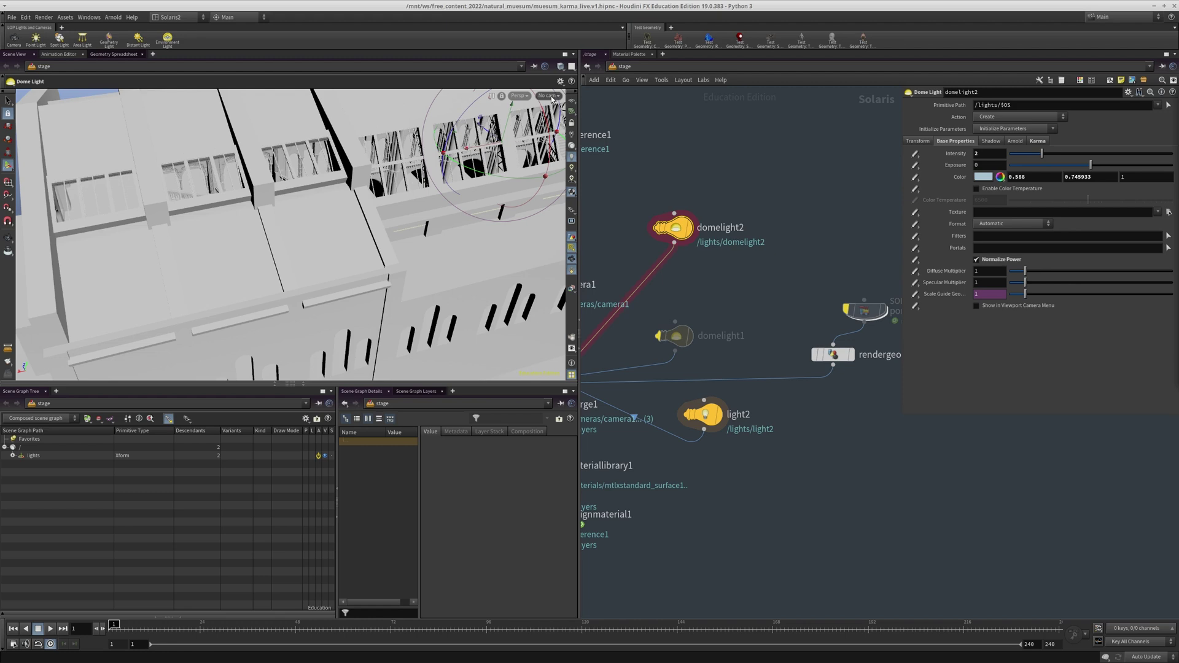
pyautogui.moveTo(753, 326); pyautogui.dragTo(783, 277, button='middle')
pyautogui.moveTo(773, 249); pyautogui.dragTo(641, 312)
pyautogui.moveTo(752, 234); pyautogui.dragTo(635, 106)
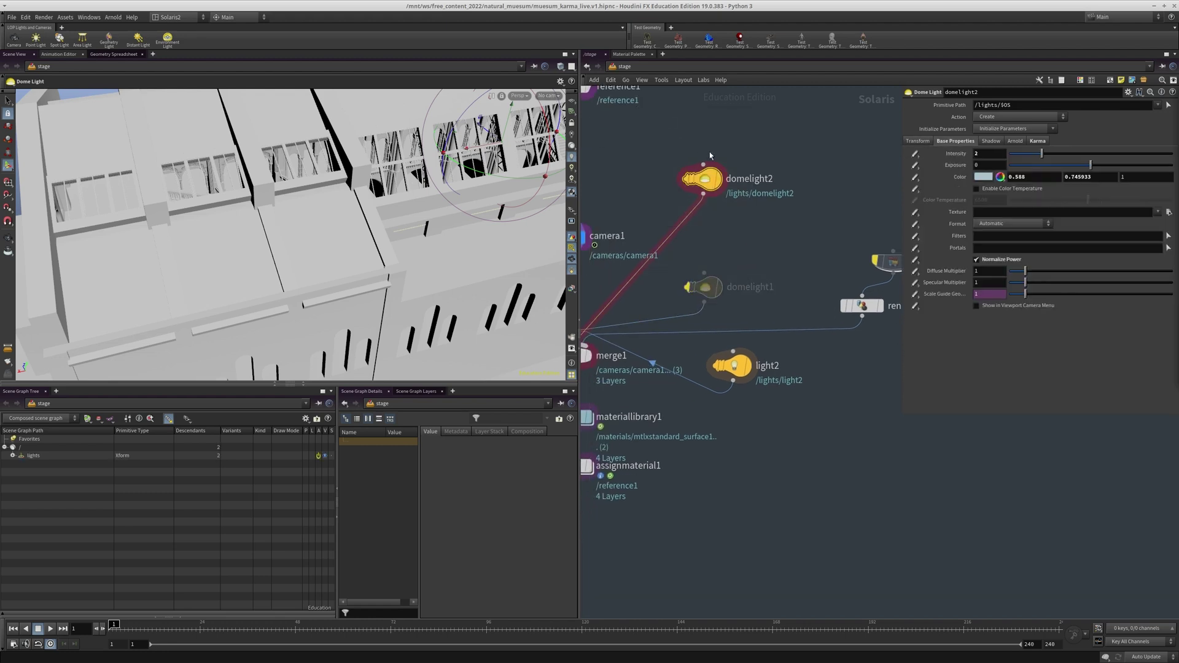
# - Bypass domelight2, enable domelight1 instead and show its base properties with the environment texture
pyautogui.click(699, 147)
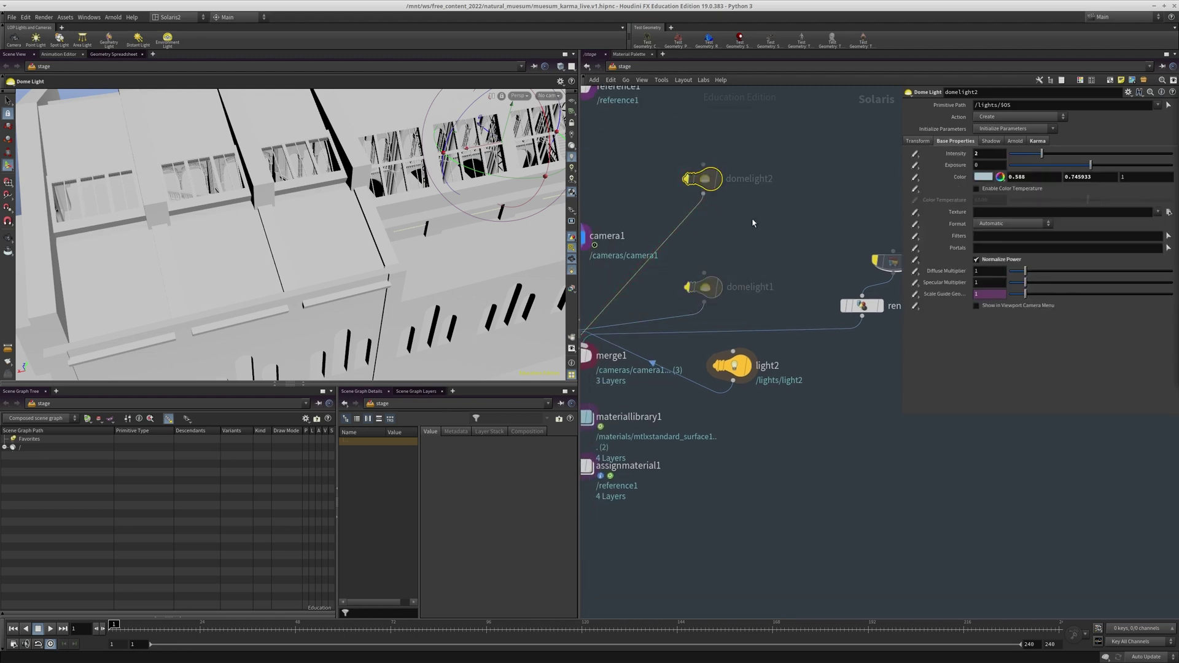
pyautogui.moveTo(765, 236); pyautogui.dragTo(764, 217, button='middle')
pyautogui.press('b')
pyautogui.click(693, 271)
pyautogui.moveTo(763, 234); pyautogui.dragTo(671, 300)
pyautogui.click(948, 145)
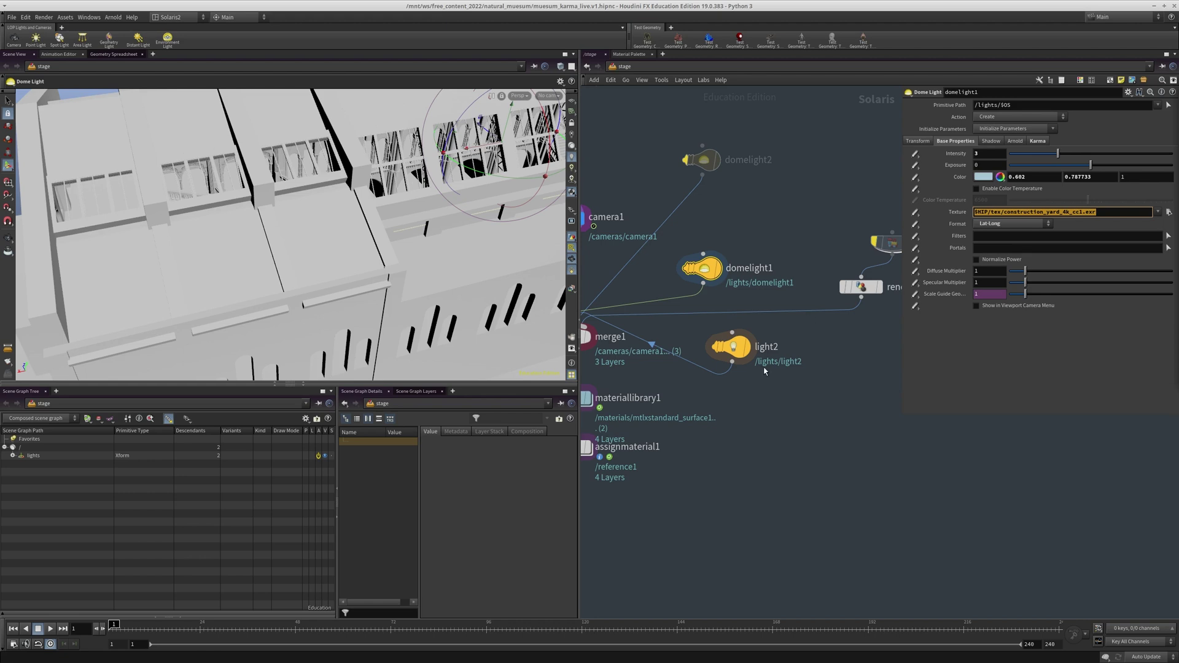
# - Select light2 and bring the whole museum exterior into view
pyautogui.click(730, 347)
pyautogui.moveTo(590, 346); pyautogui.dragTo(612, 311, button='middle')
pyautogui.keyDown('alt'); pyautogui.moveTo(393, 264); pyautogui.dragTo(24, 237, button='right'); pyautogui.keyUp('alt')
pyautogui.keyDown('alt'); pyautogui.moveTo(264, 233); pyautogui.dragTo(396, 262); pyautogui.keyUp('alt')
pyautogui.moveTo(596, 368); pyautogui.dragTo(646, 357, button='middle')
# - Go inside the materiallibrary1 node and select the mtlxstandard_surface1 shader
pyautogui.click(700, 302)
pyautogui.doubleClick(700, 302)
pyautogui.moveTo(667, 345); pyautogui.dragTo(673, 346)
pyautogui.moveTo(704, 259); pyautogui.dragTo(737, 205, button='middle')
pyautogui.moveTo(916, 330); pyautogui.dragTo(874, 389, button='middle')
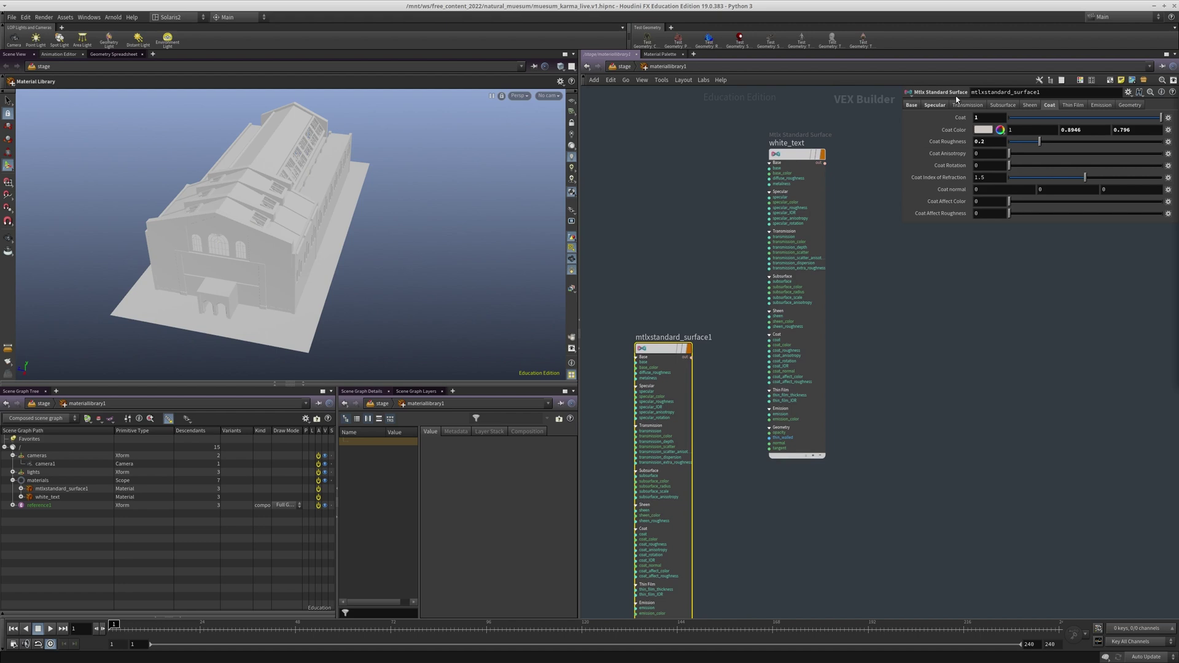
# - Review the coat, specular and base settings of the mtlxstandard_surface1 shader
pyautogui.click(981, 117)
pyautogui.click(935, 105)
pyautogui.doubleClick(972, 141)
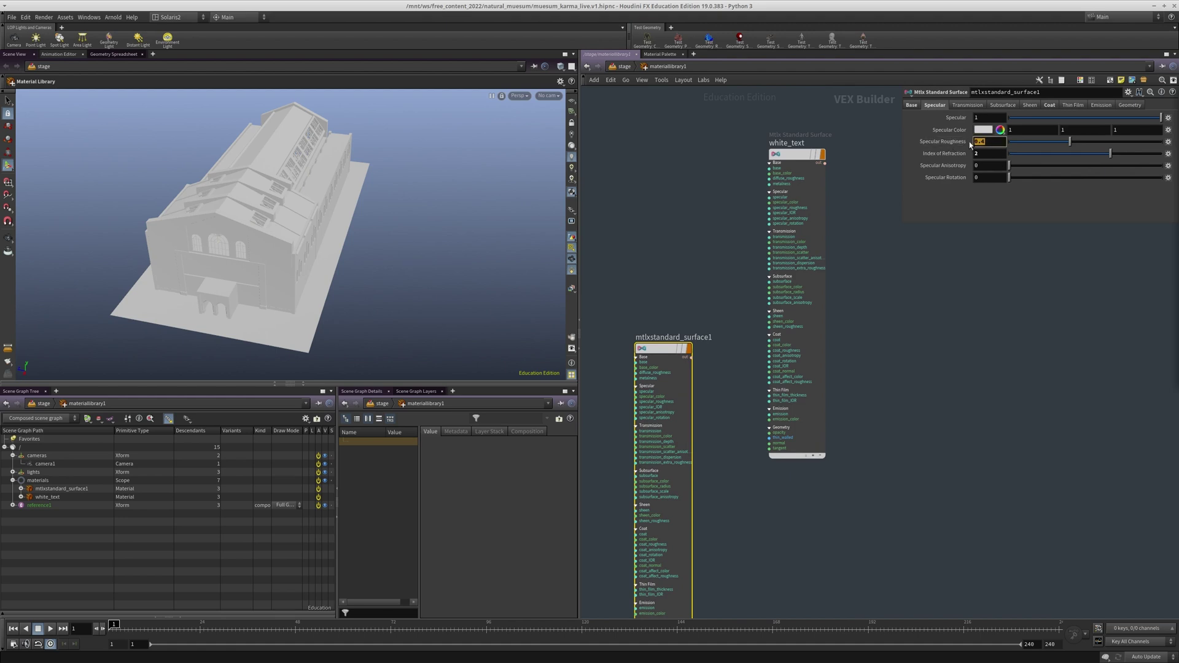
pyautogui.click(914, 104)
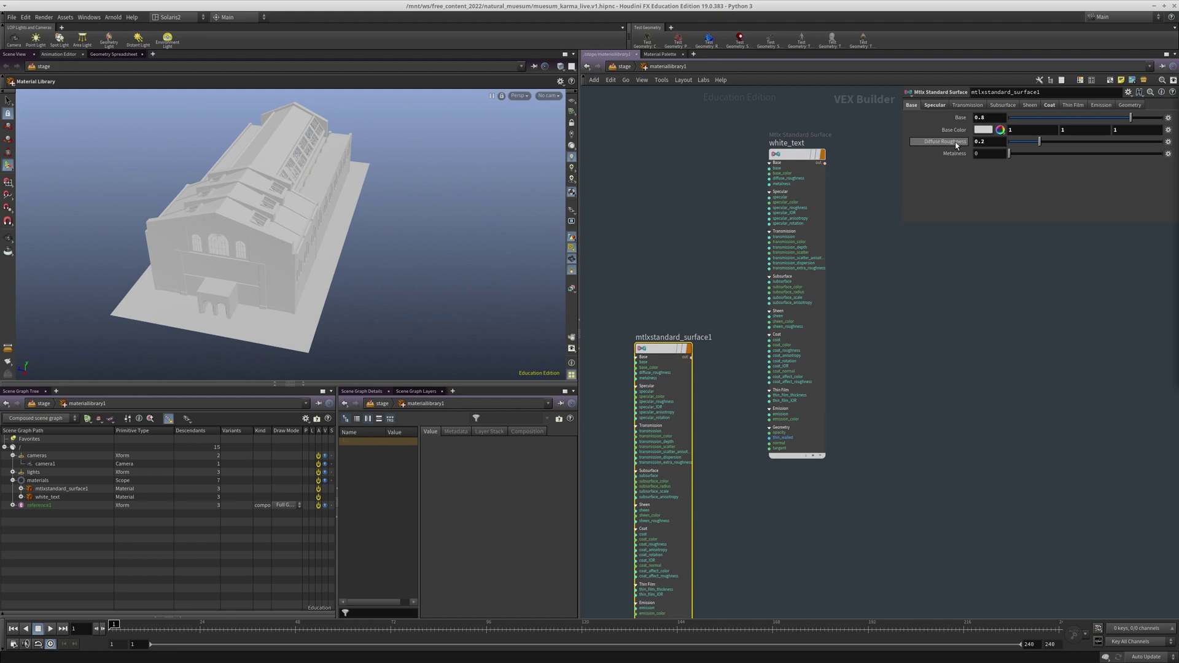
# - Return to the stage network and display the assignmaterial1 result in the viewport with the Karma renderer
pyautogui.click(552, 95)
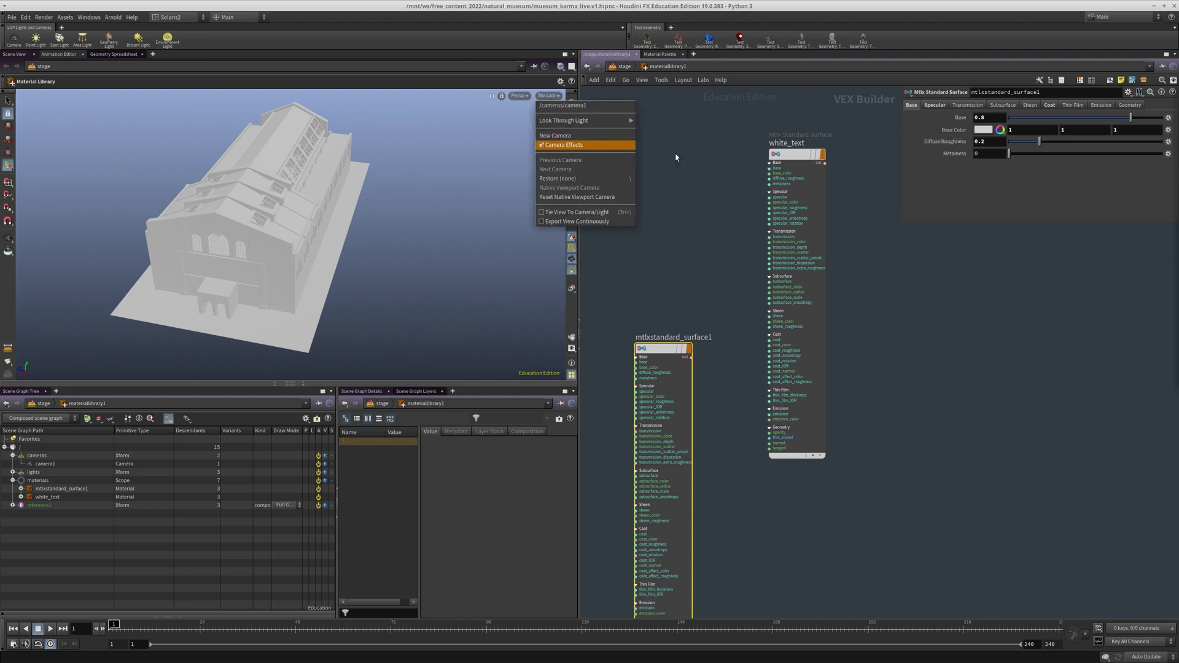
pyautogui.click(732, 249)
pyautogui.press('u')
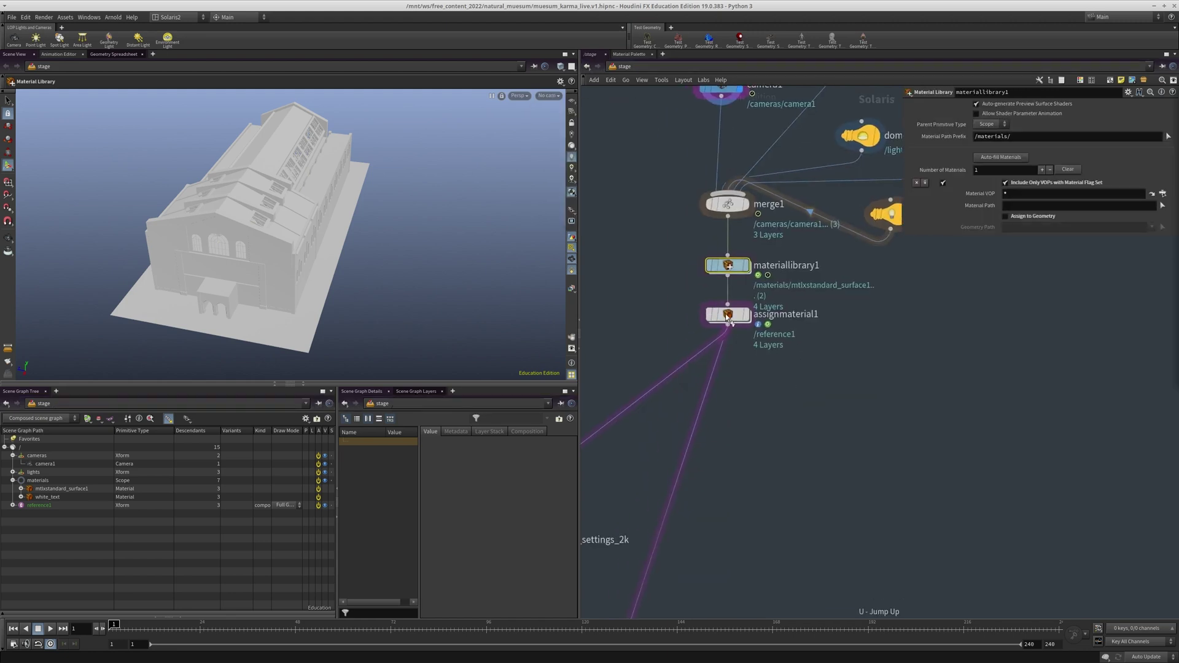
pyautogui.click(546, 97)
pyautogui.click(517, 97)
pyautogui.click(519, 96)
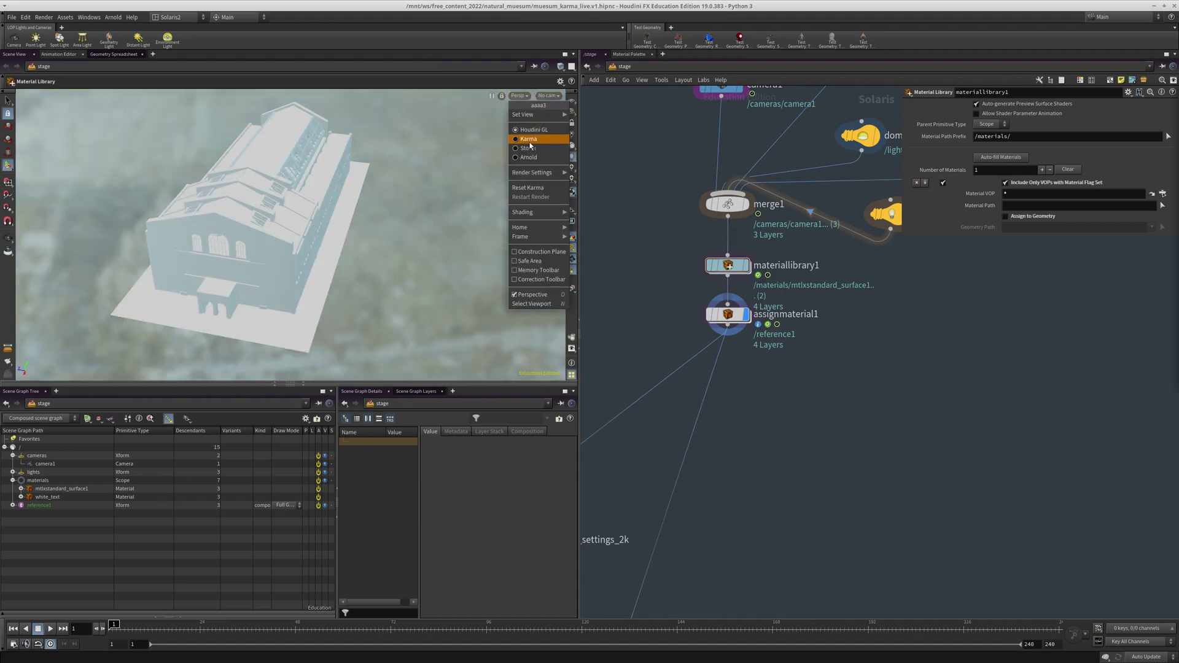
pyautogui.click(528, 139)
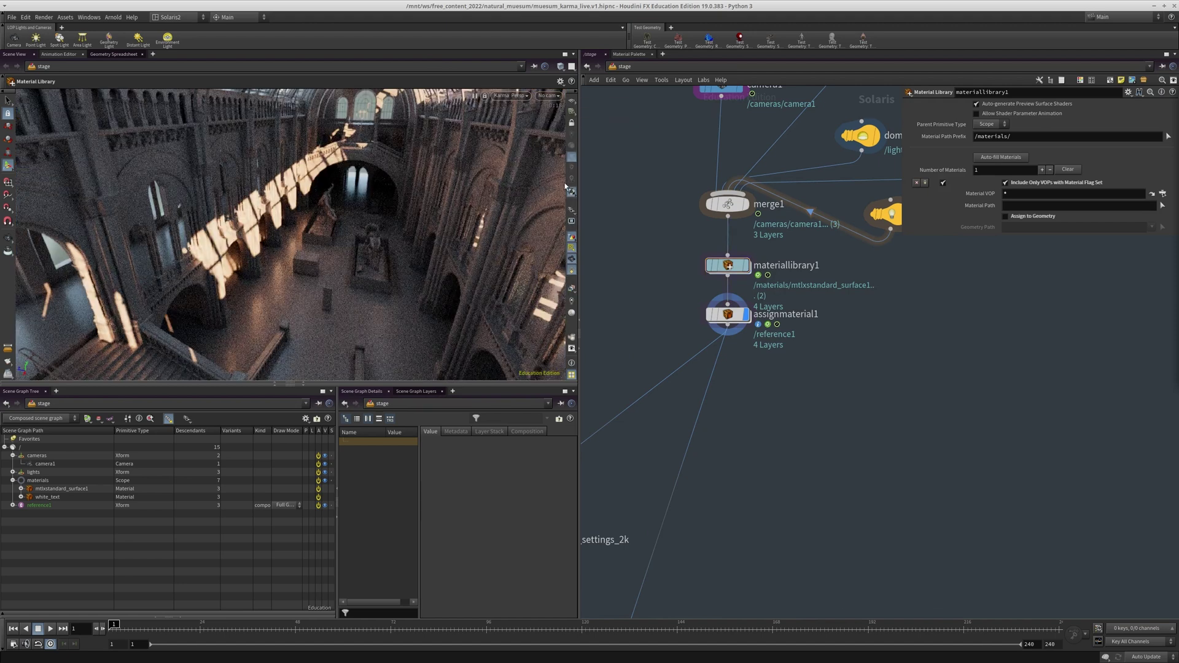
# - Add a Karma node below assignmaterial1 and connect the assignmaterial1 output to it
pyautogui.moveTo(578, 194); pyautogui.dragTo(706, 194)
pyautogui.press('h')
pyautogui.moveTo(937, 383)
pyautogui.mouseDown(button='middle')
pyautogui.moveTo(938, 354)
pyautogui.moveTo(945, 361)
pyautogui.mouseUp(button='middle')
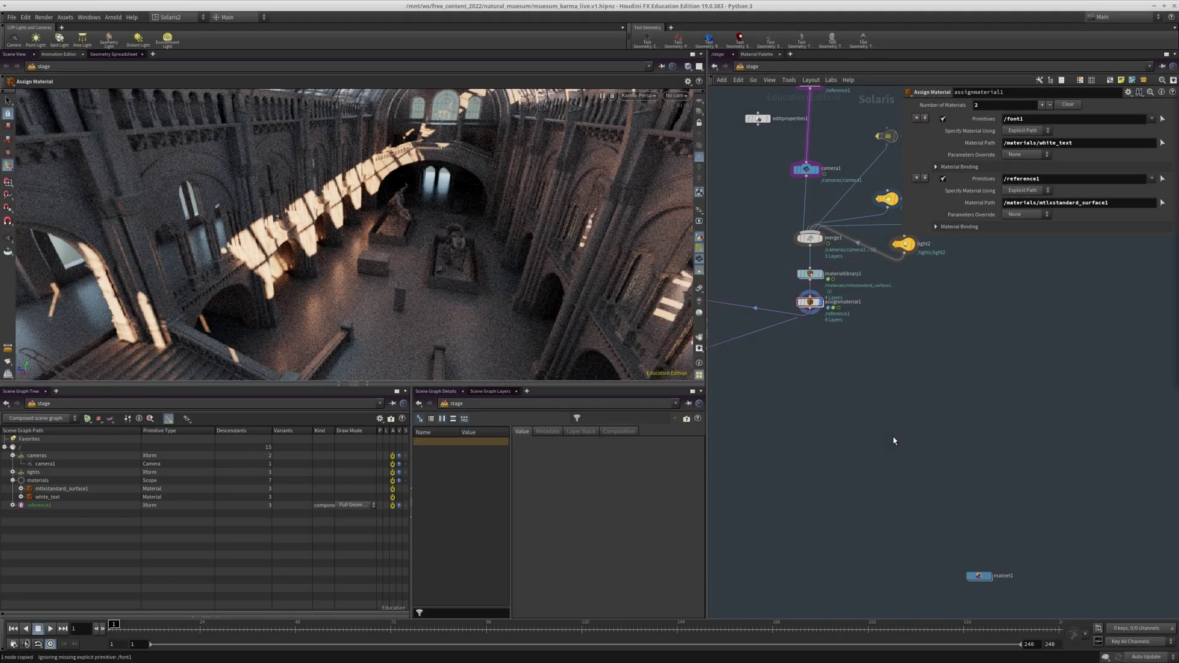
pyautogui.press('Tab')
pyautogui.write('karma')
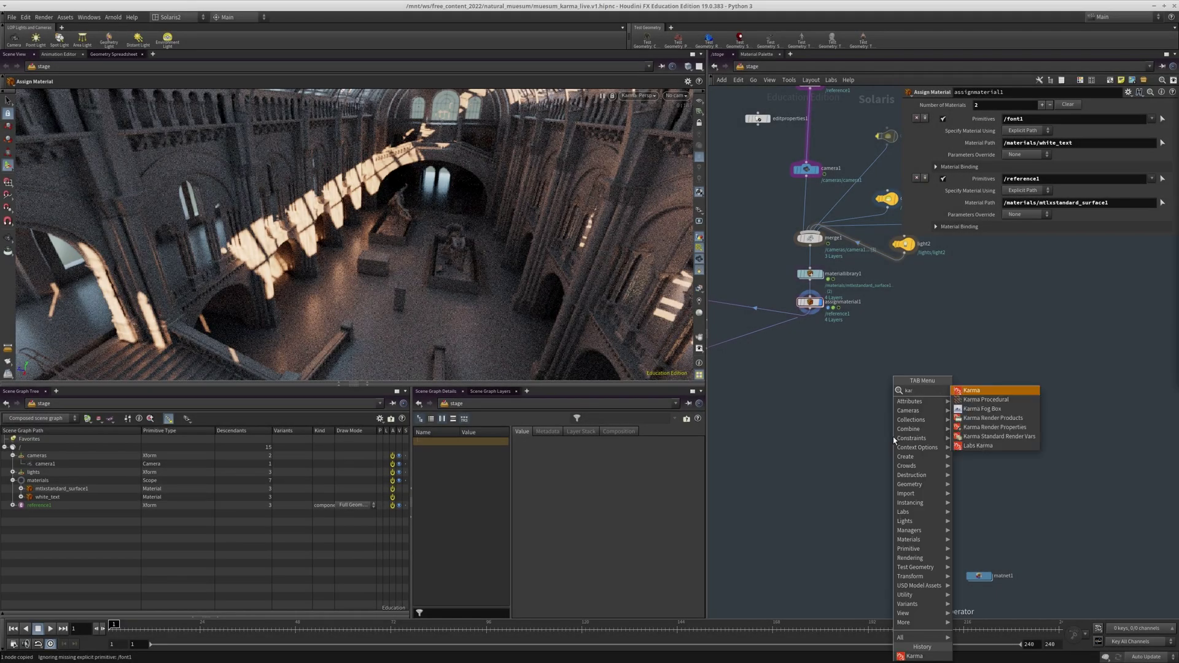
pyautogui.press('Return')
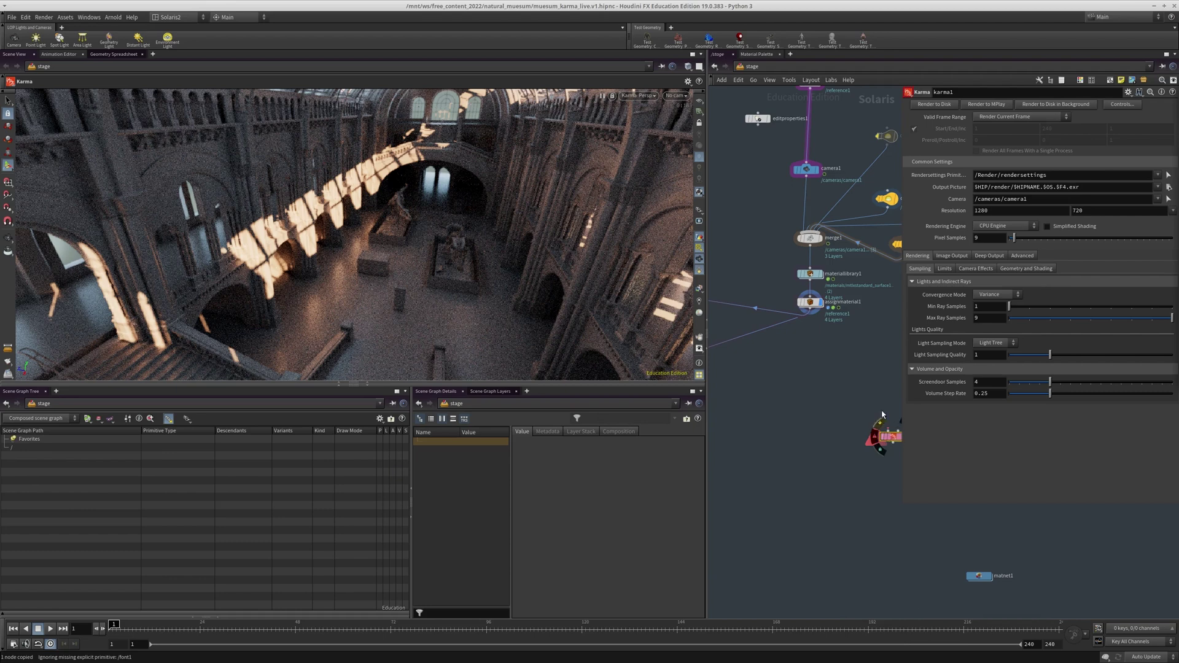
pyautogui.moveTo(848, 366); pyautogui.dragTo(759, 342, button='middle')
pyautogui.moveTo(721, 286); pyautogui.dragTo(761, 441)
pyautogui.moveTo(768, 436); pyautogui.dragTo(821, 391, button='middle')
# - Set the Karma node's render resolution to 1920 x 1080 for camera1
pyautogui.click(1157, 200)
pyautogui.click(1003, 211)
pyautogui.click(1004, 211)
pyautogui.write('1920')
pyautogui.press('Tab')
pyautogui.write('1080')
pyautogui.press('Return')
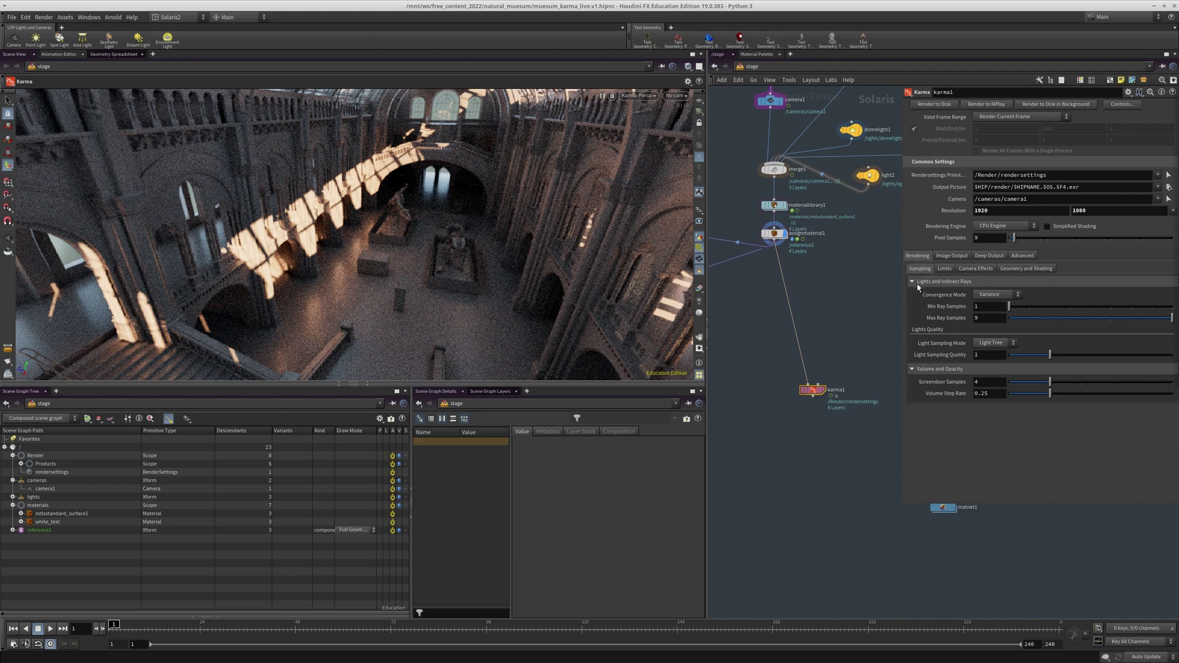
# - Set the Karma node's MPlay session name to the preset pythonexprs expression that returns the process ID
pyautogui.click(1011, 257)
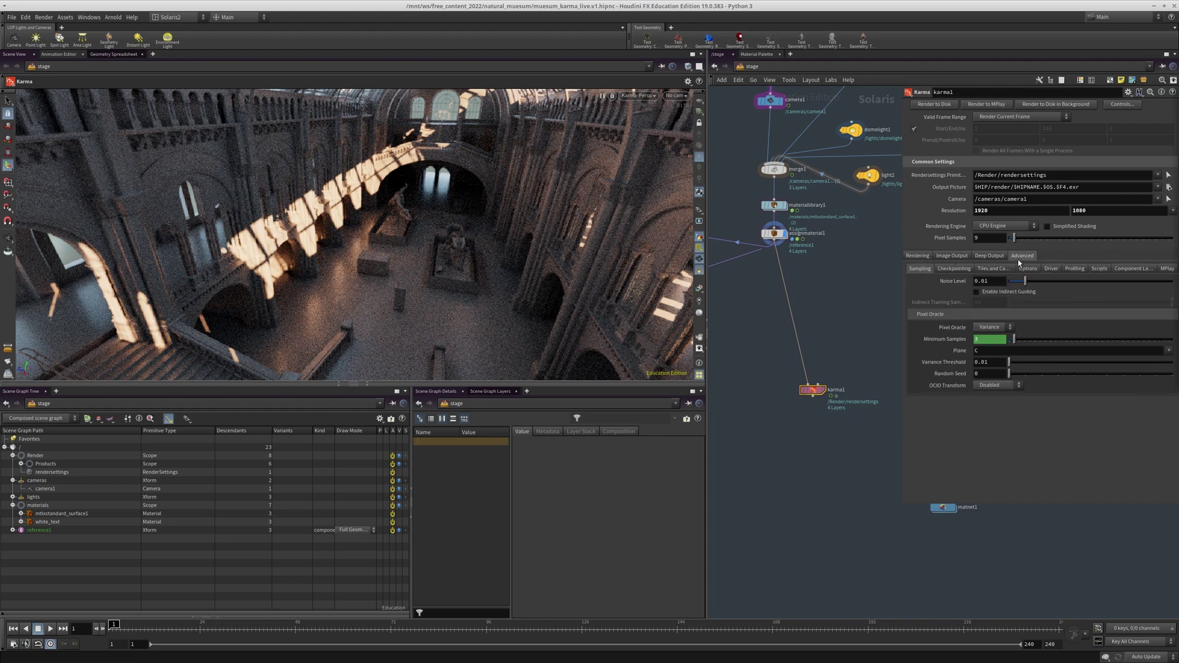
pyautogui.click(1165, 269)
pyautogui.click(1168, 315)
pyautogui.click(1124, 346)
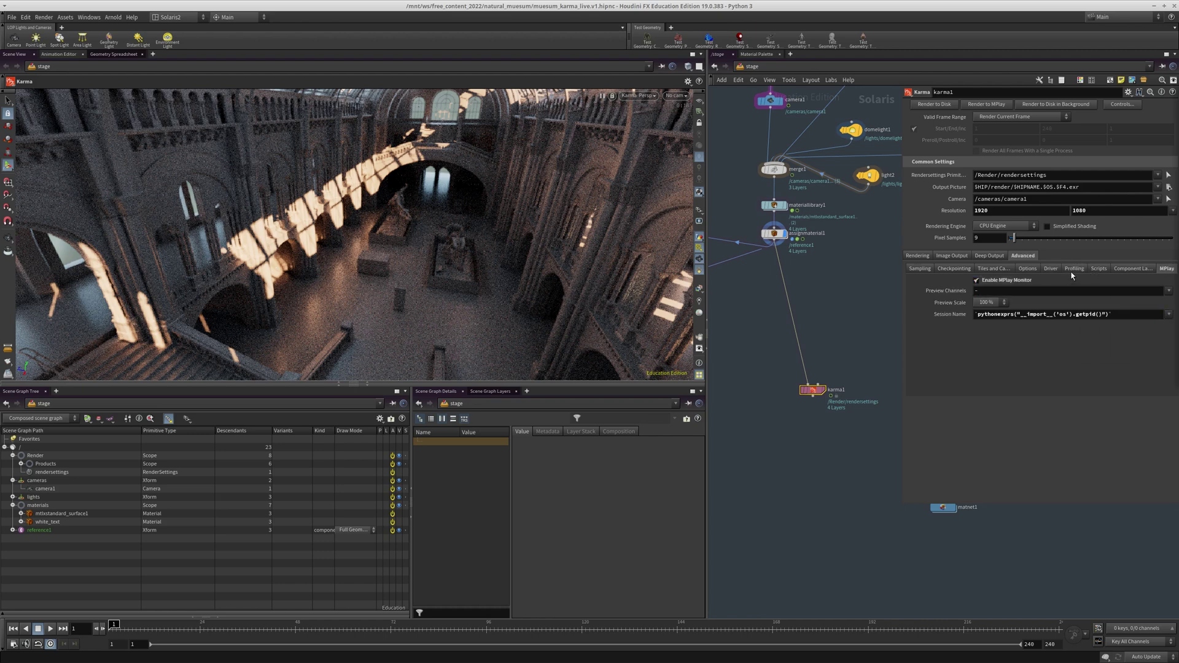
# - Set the Karma driver's image mode to Bucket and its progressive passes to 1
pyautogui.click(1049, 269)
pyautogui.click(1006, 282)
pyautogui.click(989, 293)
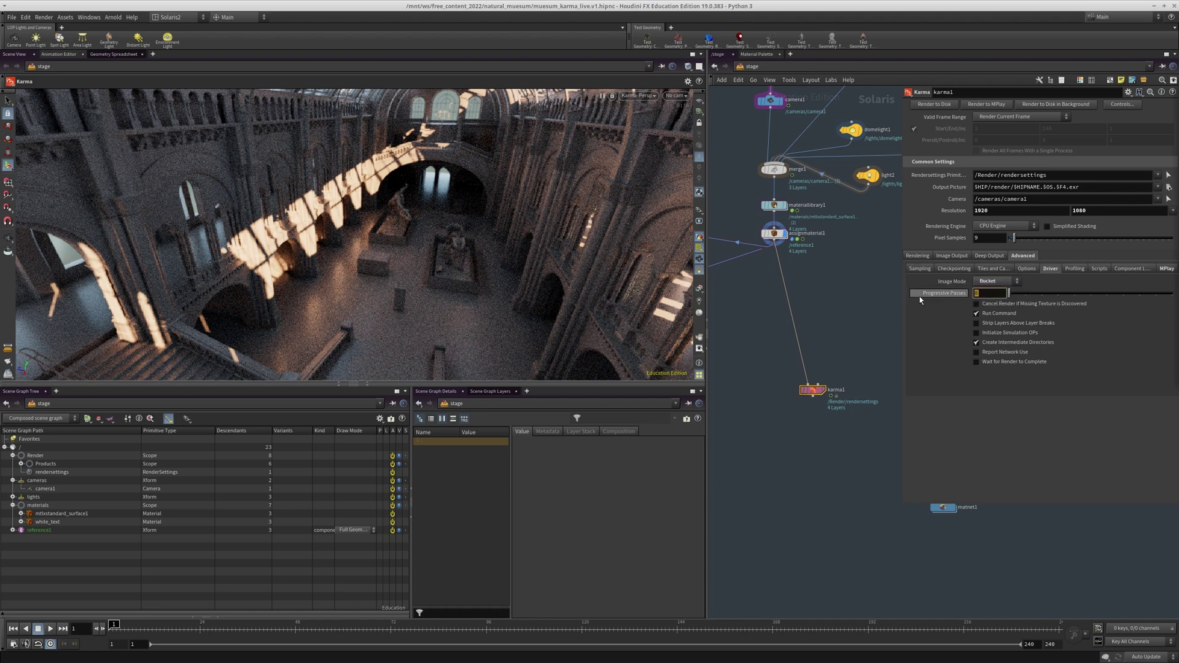
pyautogui.write('1')
pyautogui.press('Return')
# - Turn off Output Checkpoint Files and return to the Karma rendering sampling settings
pyautogui.click(955, 269)
pyautogui.click(977, 280)
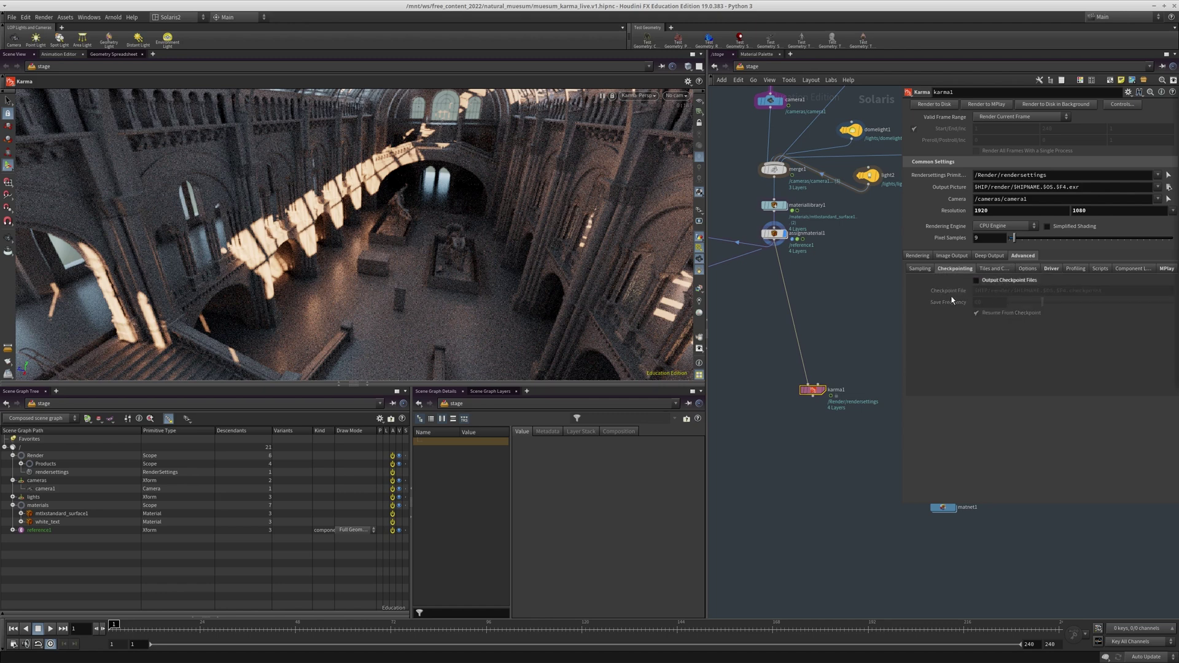
pyautogui.click(920, 269)
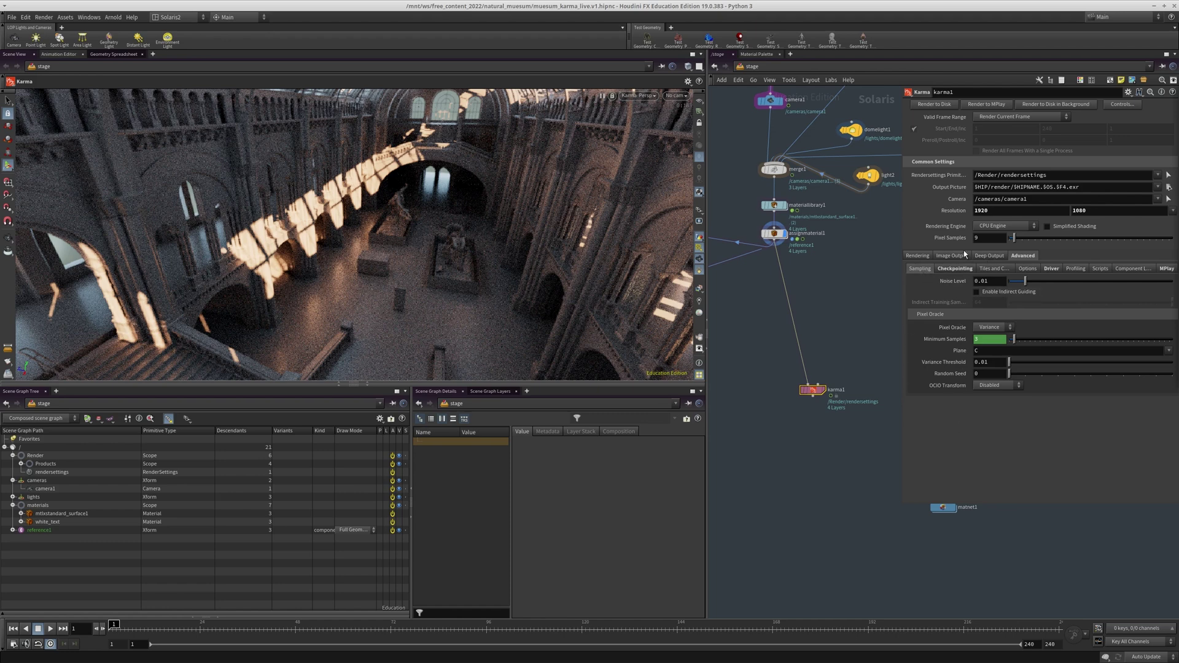
pyautogui.click(948, 256)
pyautogui.click(919, 256)
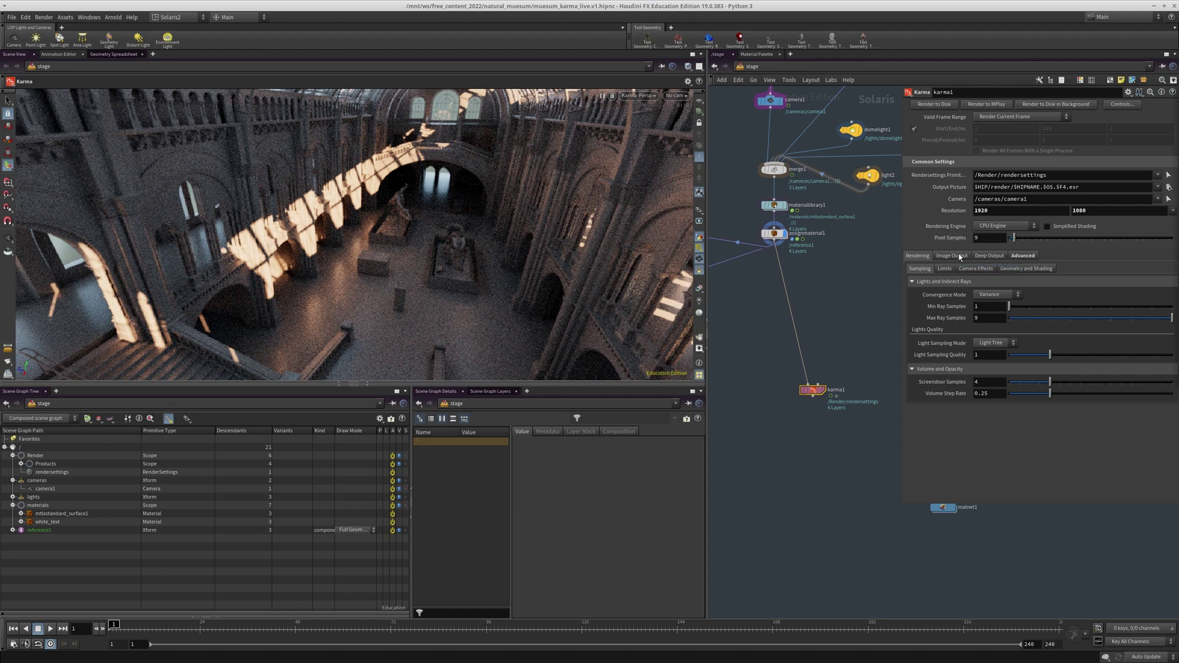
# - Try the Distributed convergence mode to inspect its per-component sample settings, and restore Variance
pyautogui.click(994, 295)
pyautogui.click(990, 313)
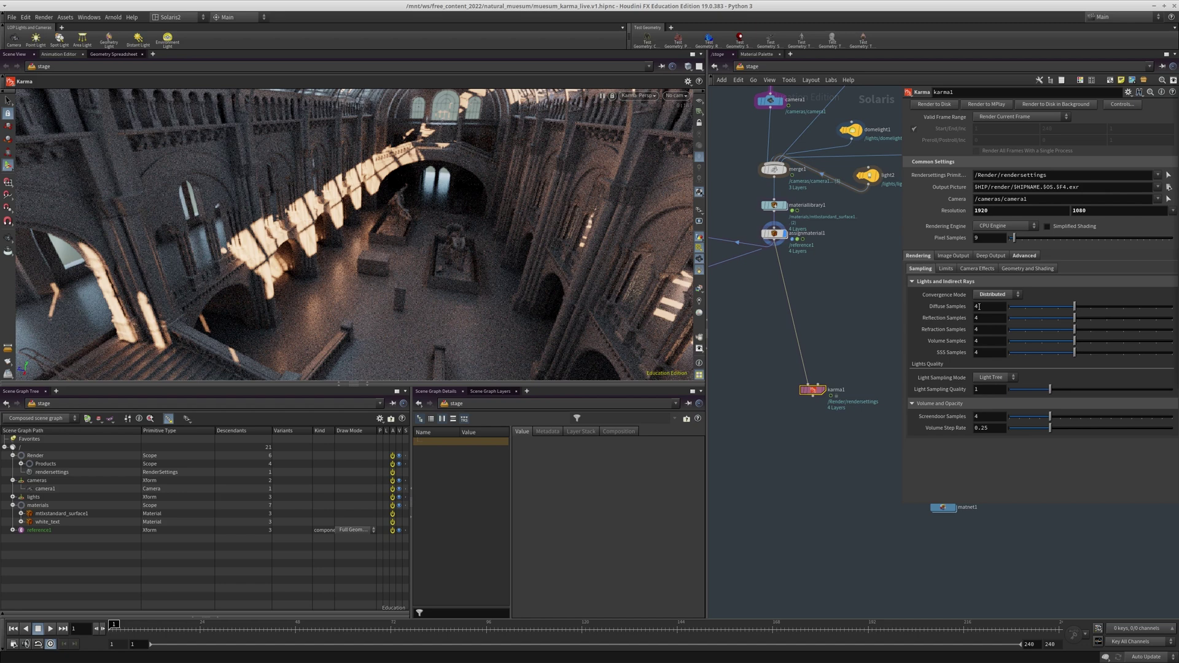
pyautogui.moveTo(988, 306); pyautogui.dragTo(966, 312)
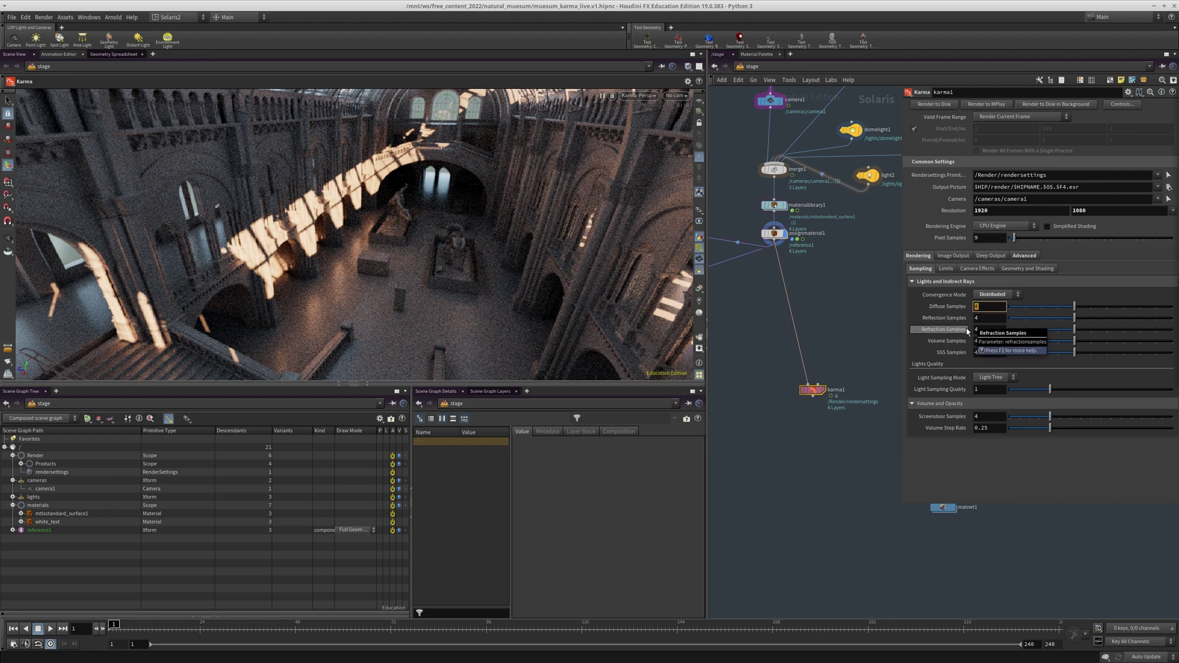
pyautogui.click(993, 295)
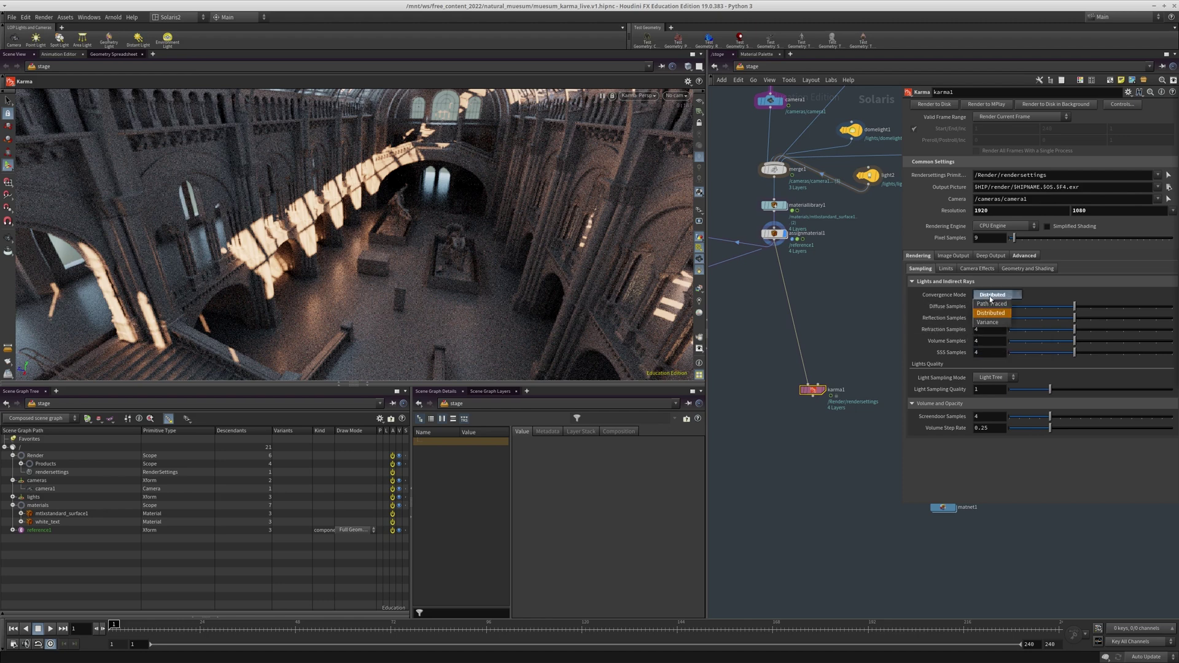
pyautogui.click(995, 323)
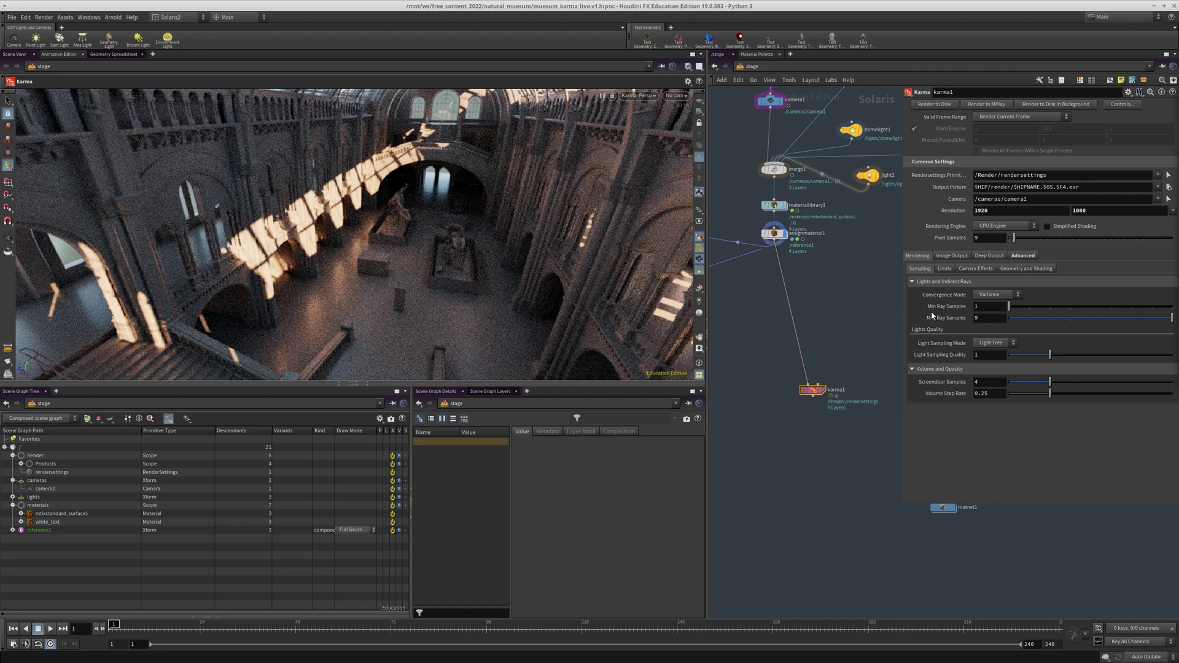
# - Compare the Karma node's min and max ray samples with its advanced noise level and pixel oracle settings
pyautogui.click(1022, 256)
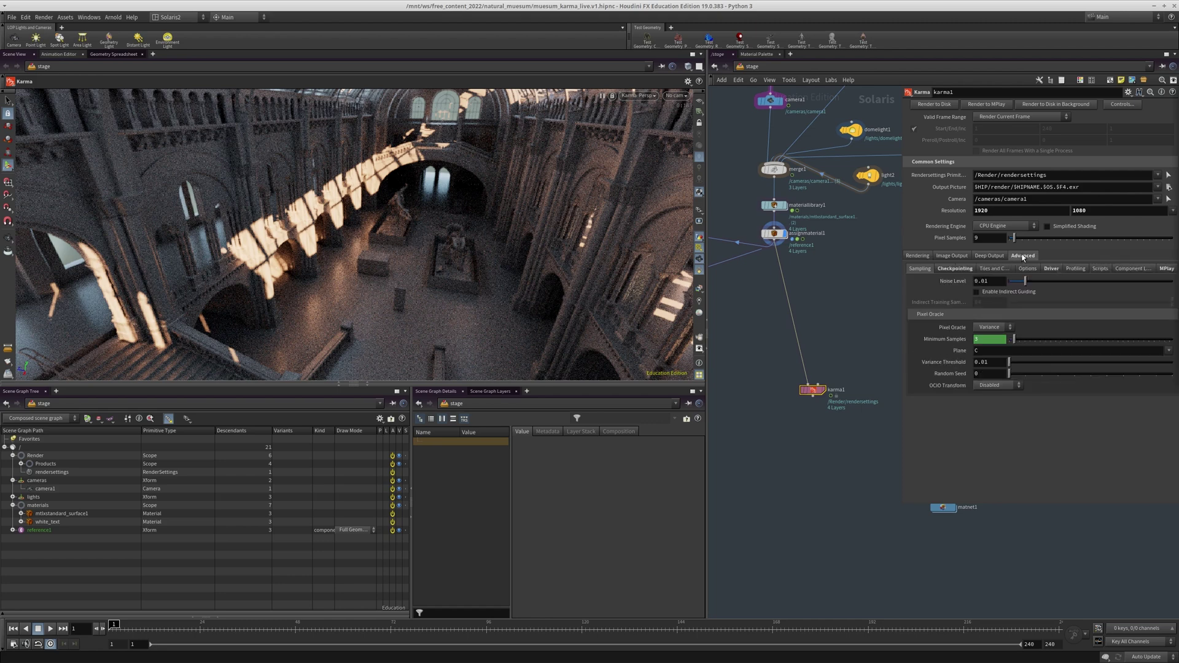
pyautogui.click(916, 256)
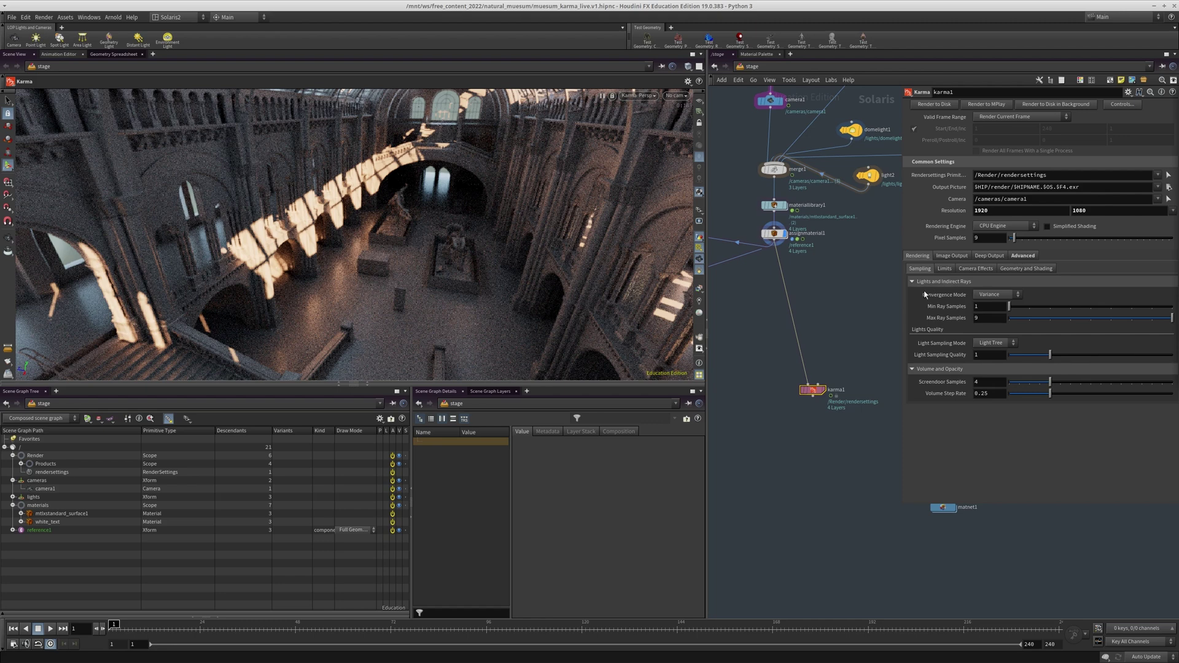
pyautogui.click(1022, 256)
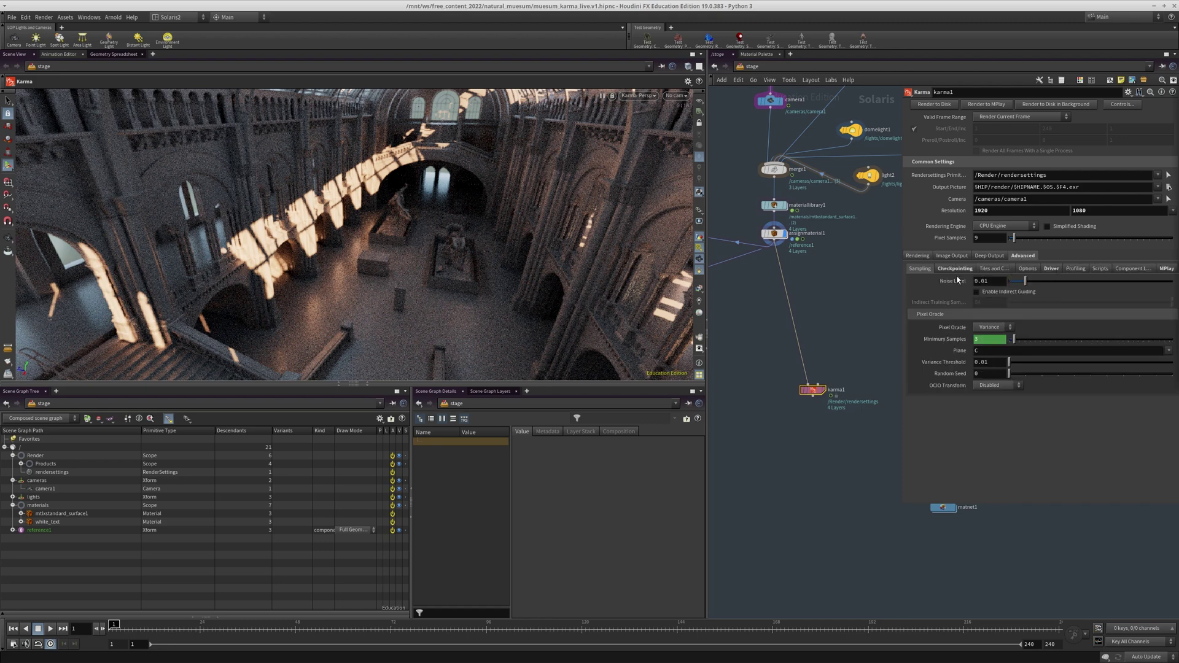
pyautogui.click(919, 257)
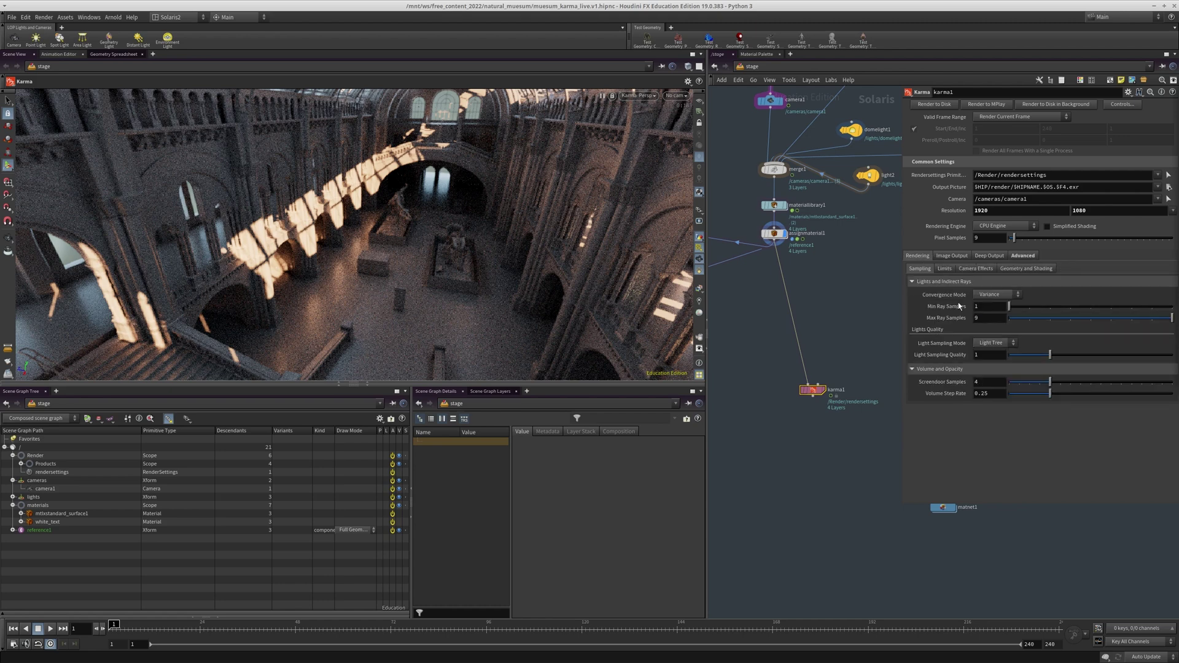
pyautogui.click(1022, 256)
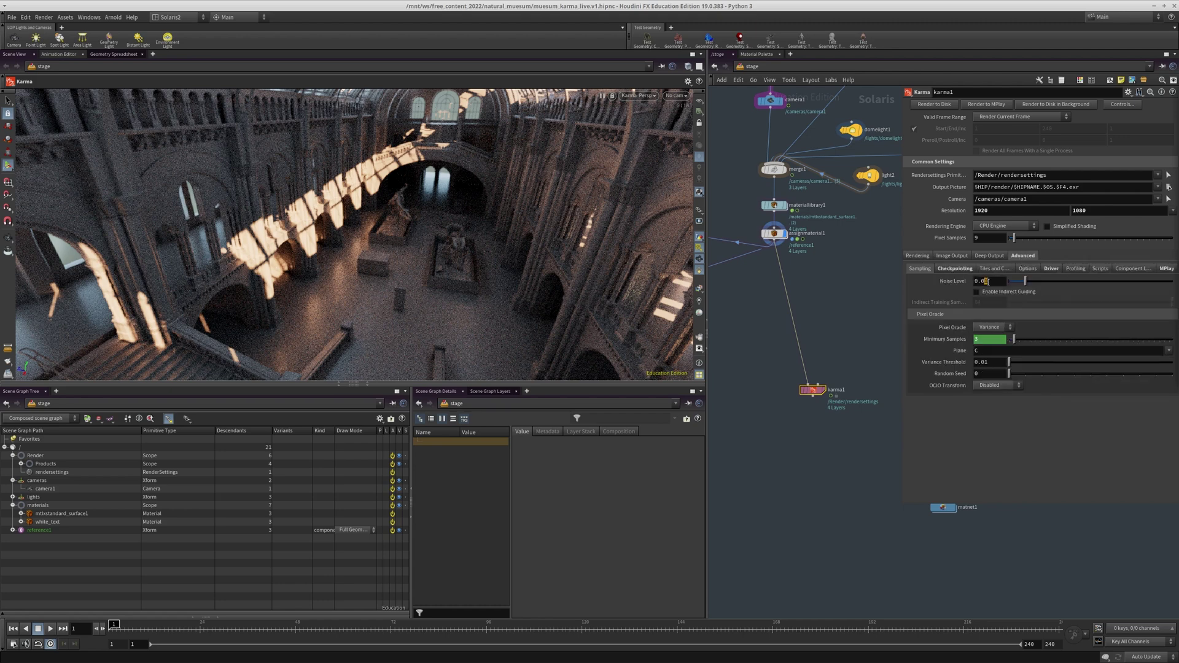
# - Set Max Ray Samples to 3 and re-enter a noise level of 0.01
pyautogui.click(917, 256)
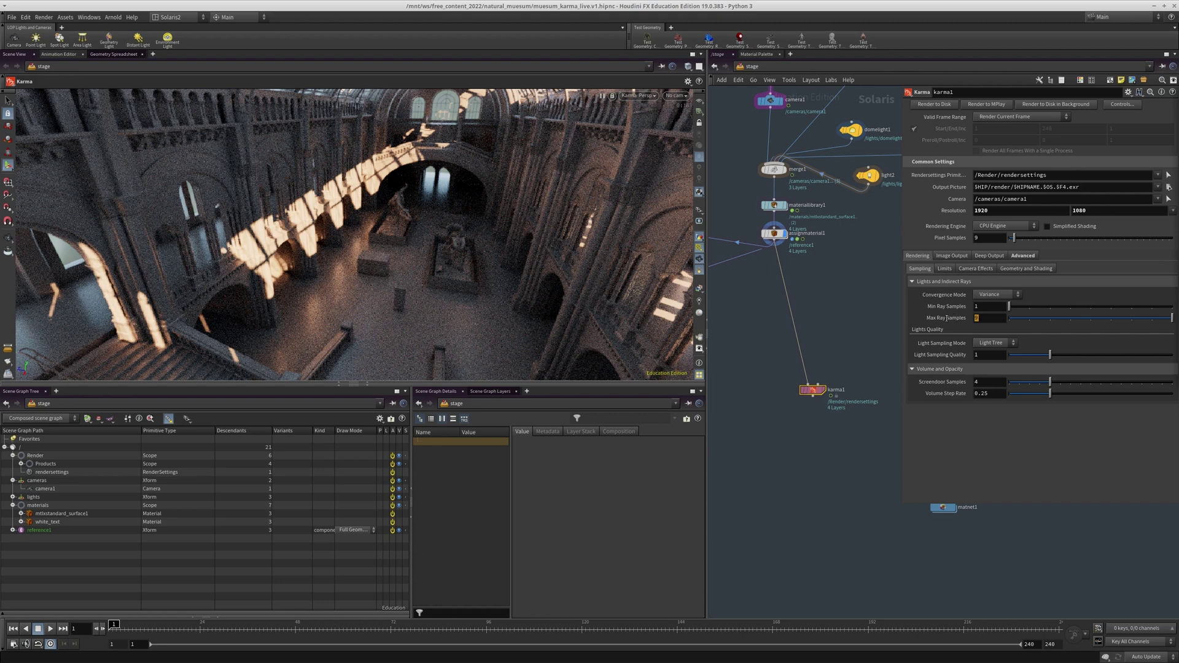
pyautogui.write('3')
pyautogui.press('Return')
pyautogui.click(1021, 256)
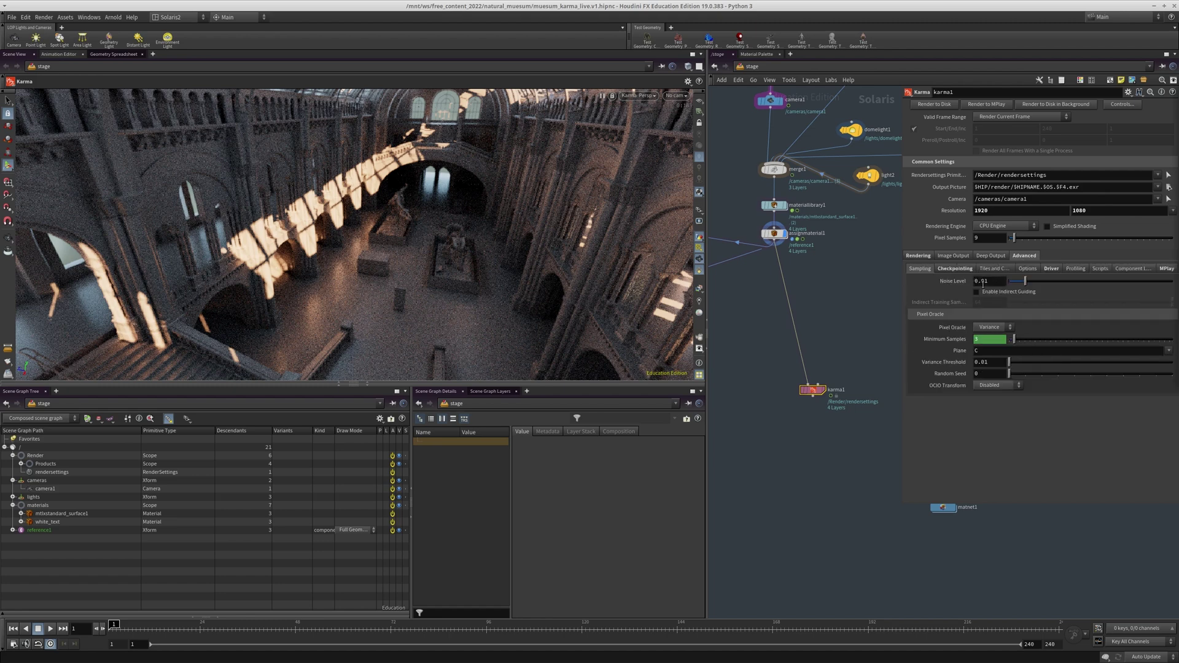
pyautogui.moveTo(982, 285); pyautogui.dragTo(1009, 288)
pyautogui.write('1')
pyautogui.press('Return')
# - Set Min Ray Samples to 3 and Max Ray Samples to 9
pyautogui.click(917, 254)
pyautogui.moveTo(956, 309); pyautogui.dragTo(905, 307)
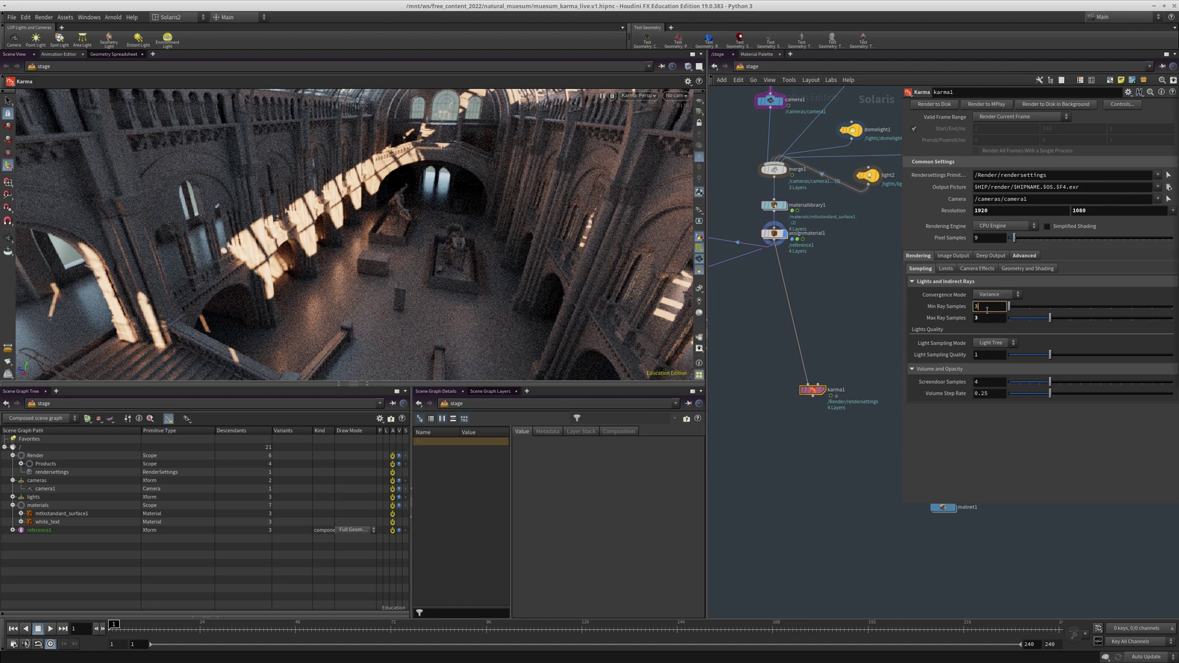
pyautogui.press('Tab')
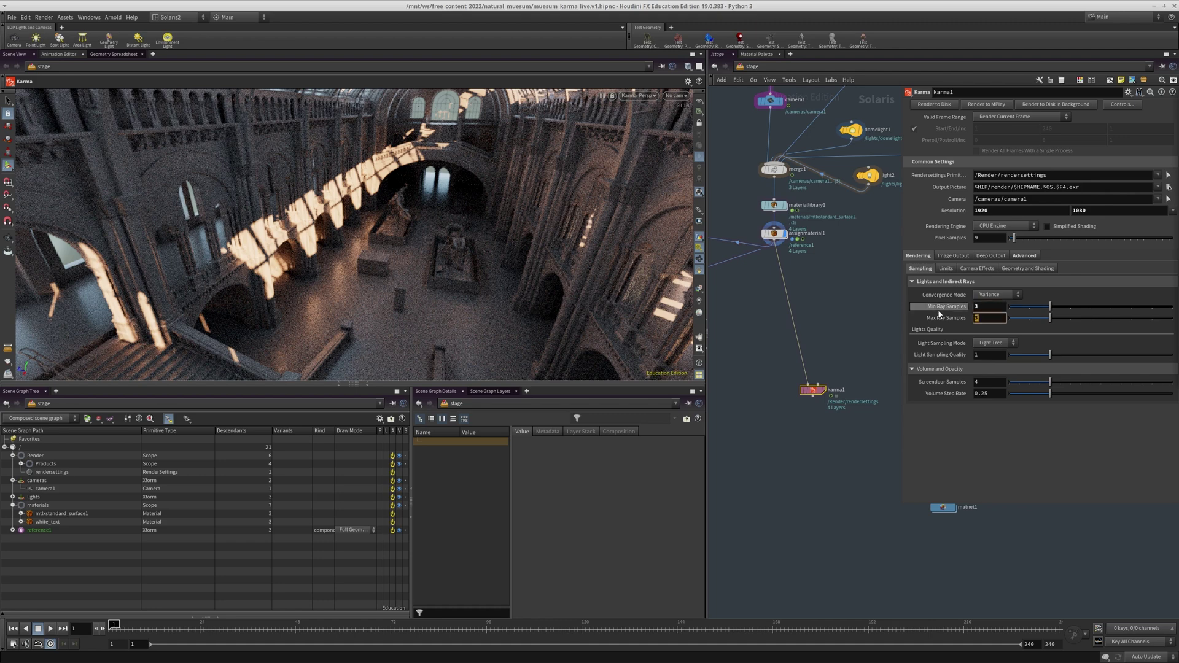
pyautogui.write('9')
pyautogui.press('Return')
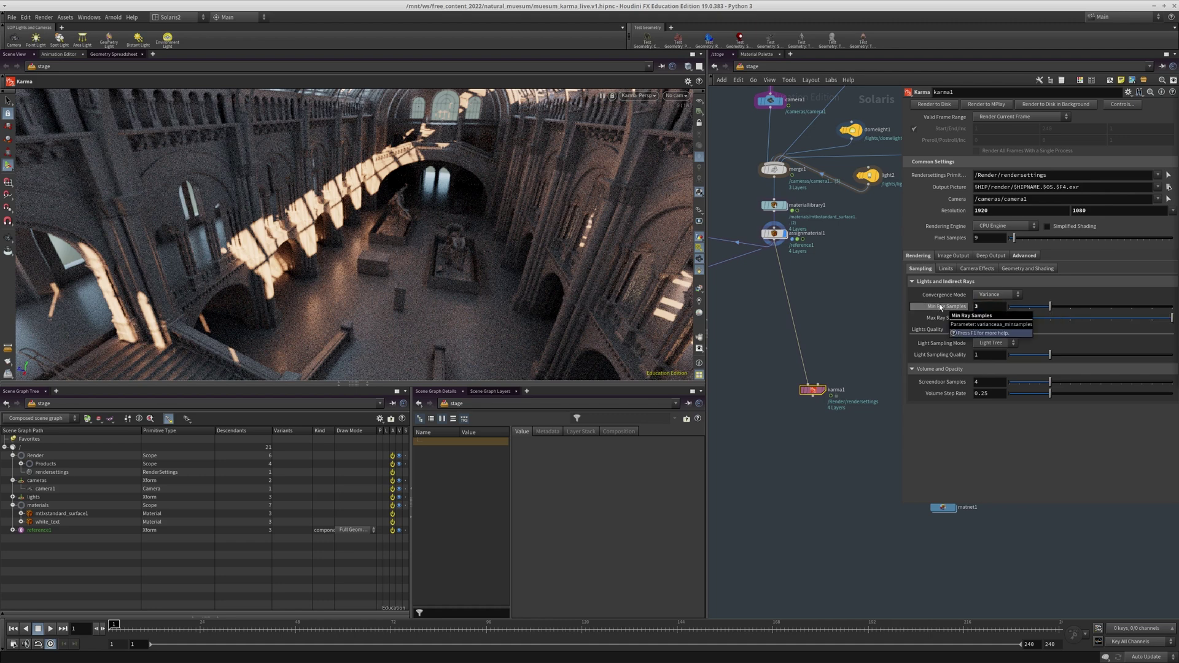
# - Lower the Karma node's advanced noise level to 0.006 and return to the ray sampling settings
pyautogui.click(1023, 255)
pyautogui.doubleClick(996, 282)
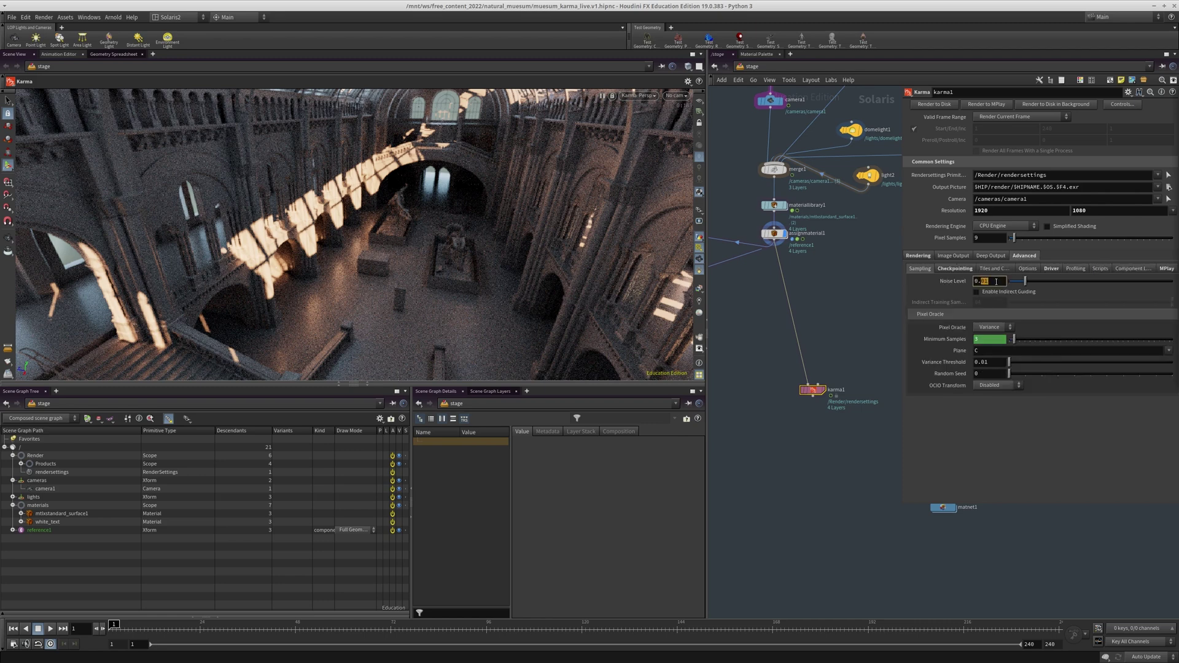
pyautogui.write('006')
pyautogui.press('Return')
pyautogui.click(918, 255)
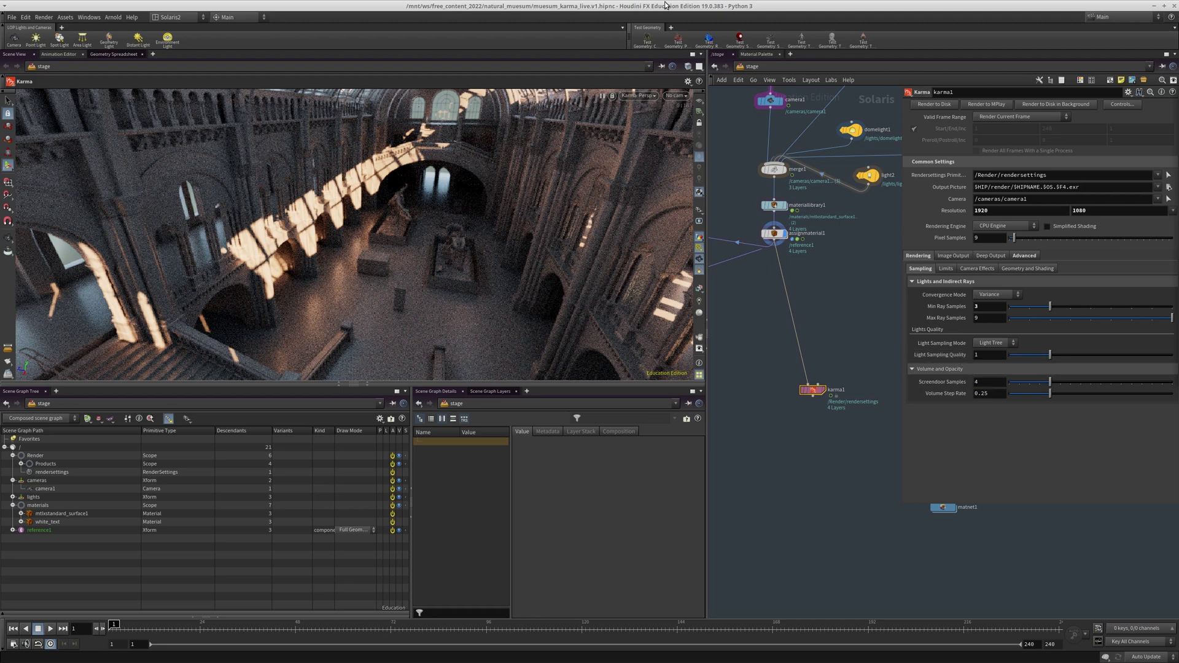
# - Enable the Karma Sampling Quality parameter on light2, revert it, and reselect the karma1 node
pyautogui.click(867, 177)
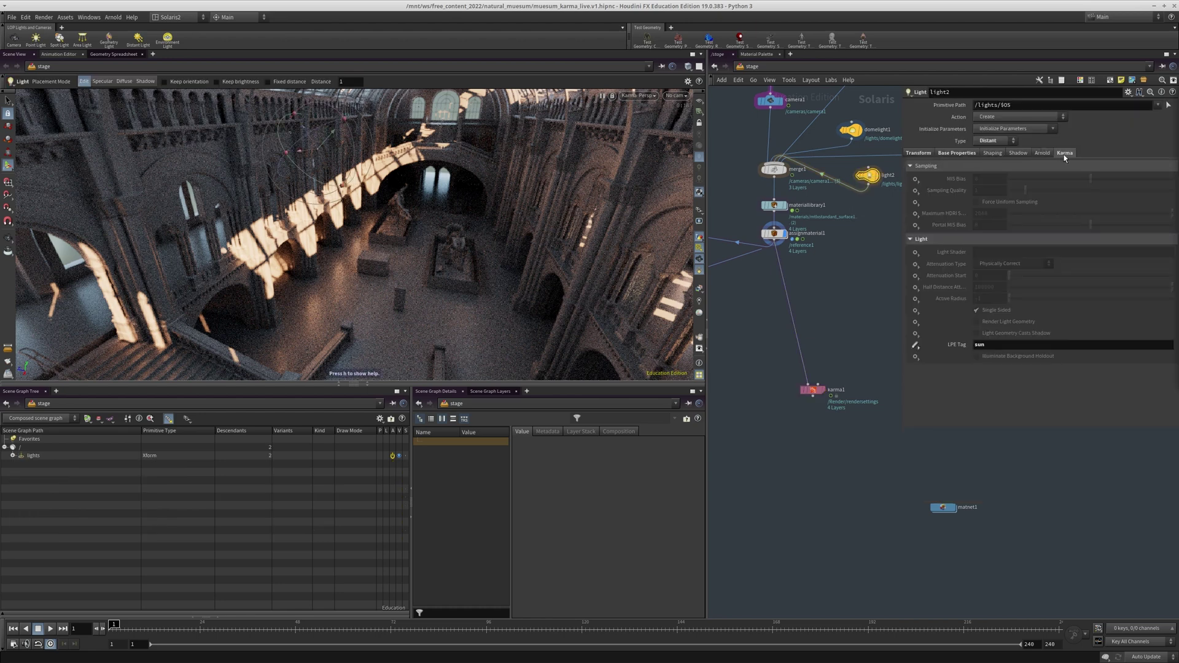
pyautogui.click(915, 191)
pyautogui.click(942, 200)
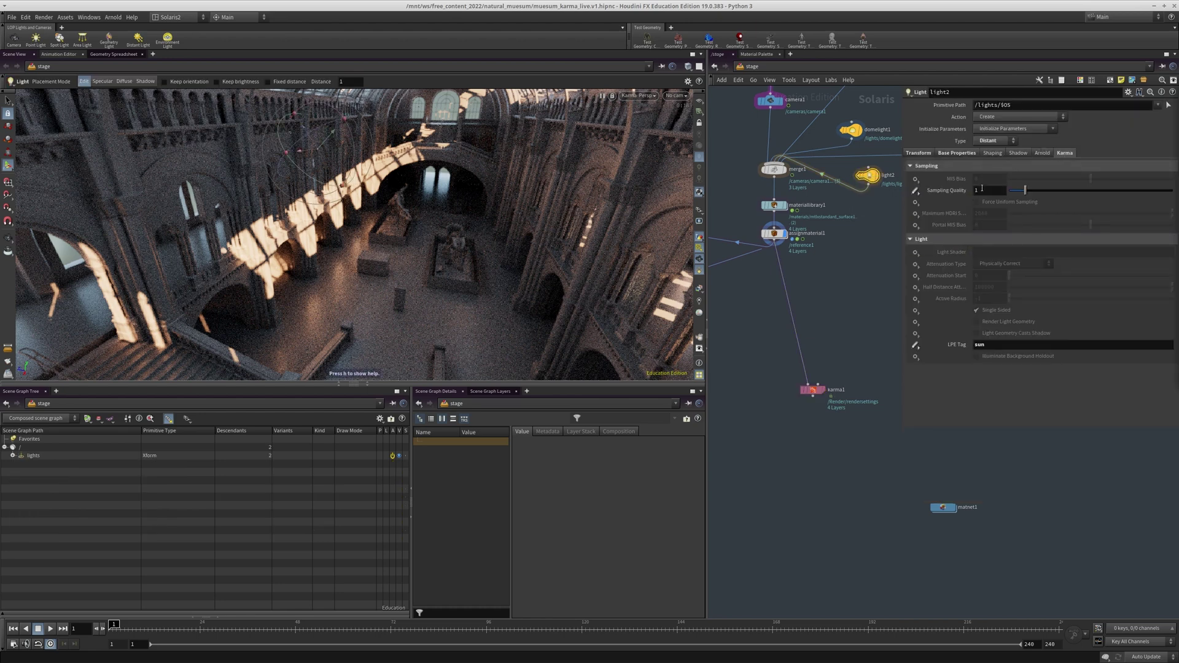
pyautogui.click(914, 190)
pyautogui.click(935, 246)
pyautogui.moveTo(824, 323); pyautogui.dragTo(788, 410)
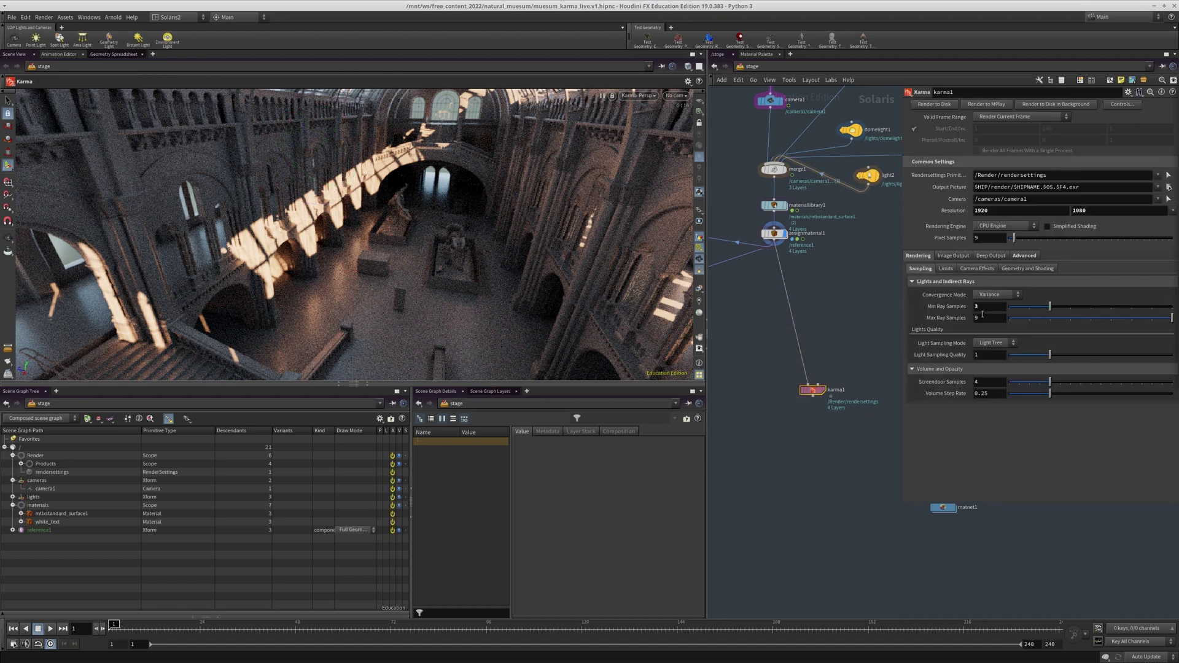
# - Examine the available light sampling mode options of the Karma node, ending on Light Tree
pyautogui.click(988, 345)
pyautogui.click(990, 362)
pyautogui.click(988, 344)
pyautogui.click(987, 353)
pyautogui.click(988, 345)
pyautogui.click(990, 362)
pyautogui.click(942, 369)
# - Review the Karma node's ray limits, including the diffuse limit, and its camera effects settings
pyautogui.click(945, 269)
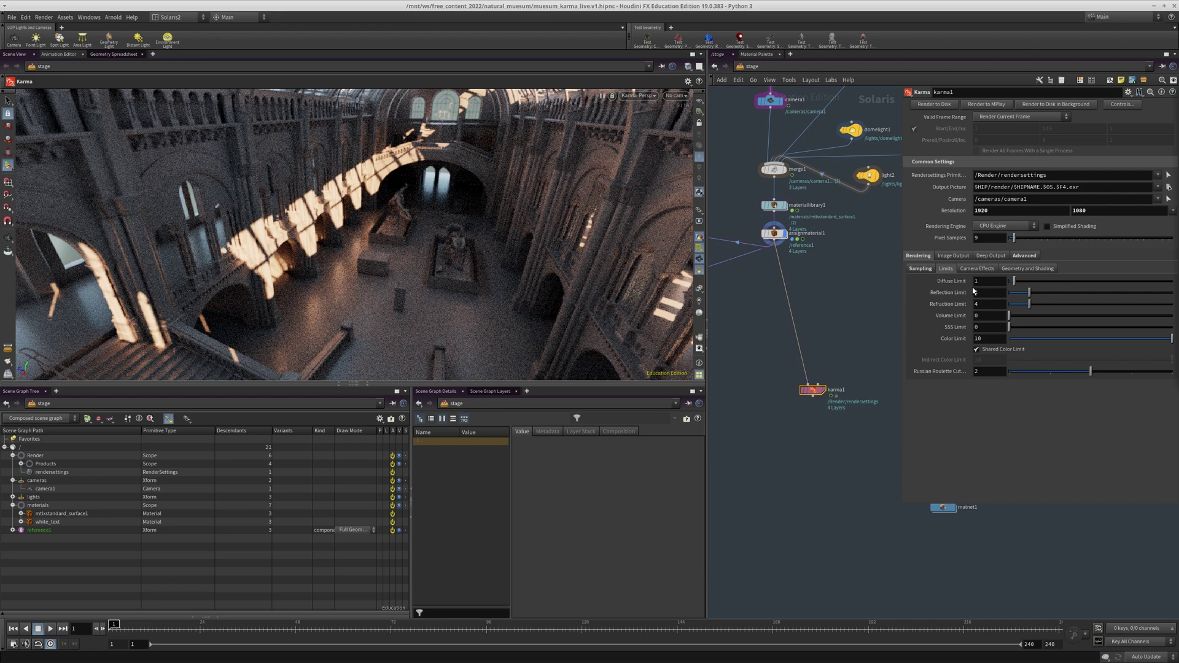
pyautogui.moveTo(982, 281); pyautogui.dragTo(958, 284)
pyautogui.click(974, 269)
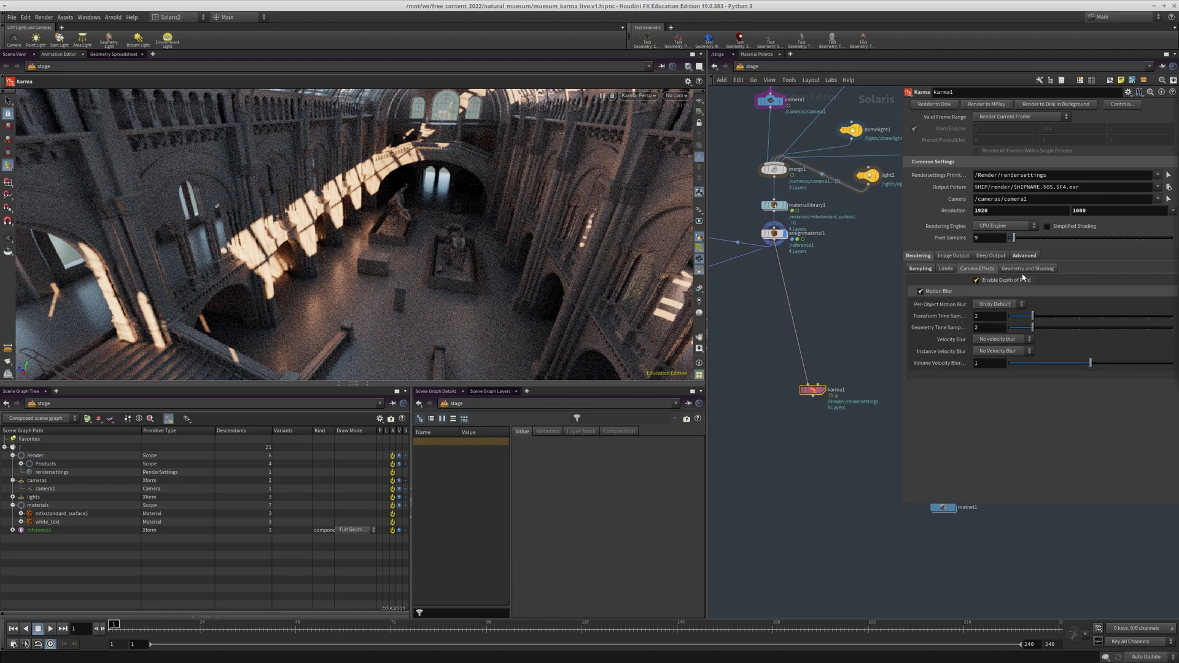
# - Disable depth of field and motion blur on the Karma node and expand the Dicing settings under Geometry and Shading
pyautogui.click(988, 281)
pyautogui.click(920, 292)
pyautogui.click(1019, 270)
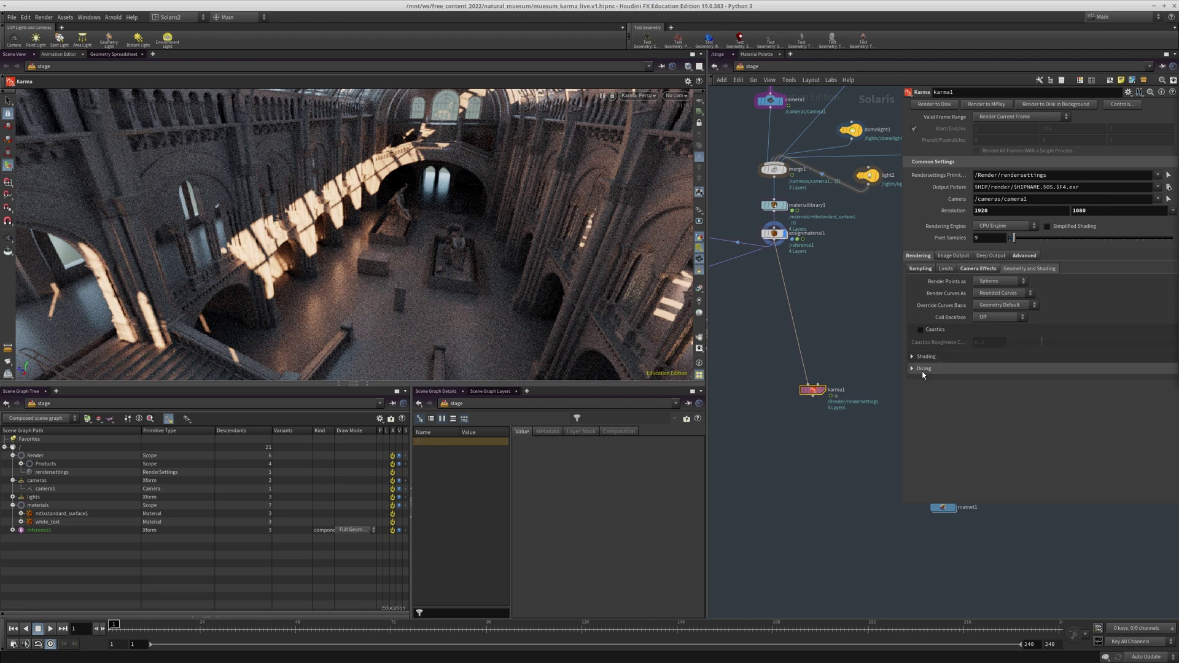
pyautogui.click(940, 368)
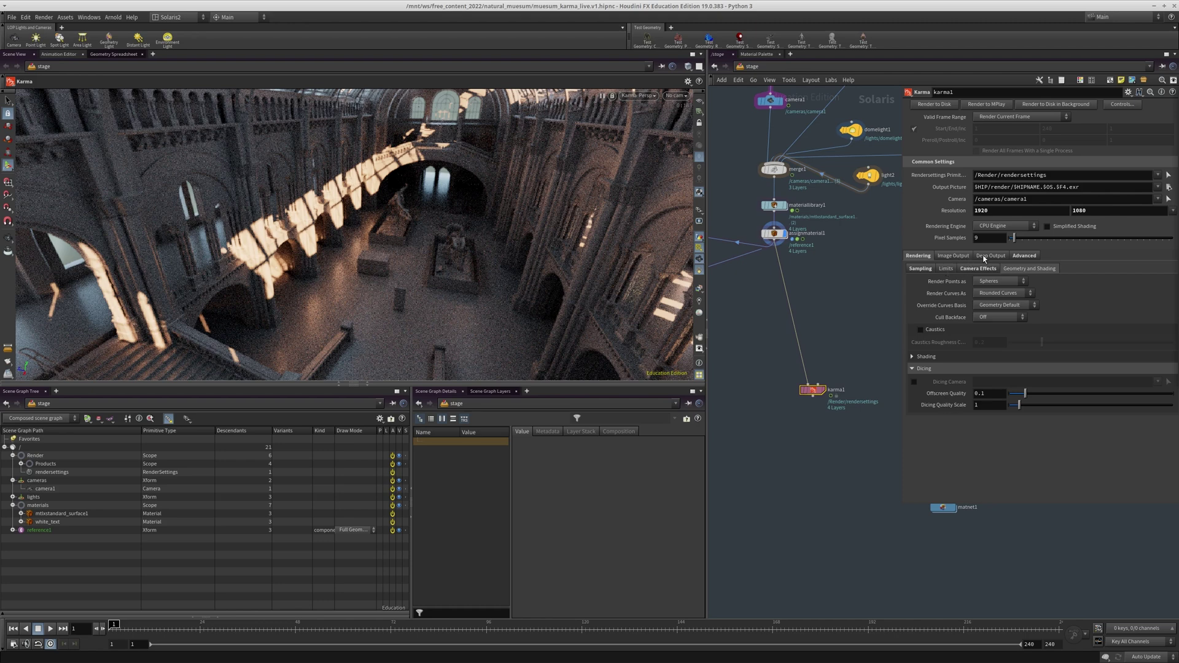
# - Set the Karma node's pixel samples to 128 and keep the advanced sampling settings open
pyautogui.click(1022, 256)
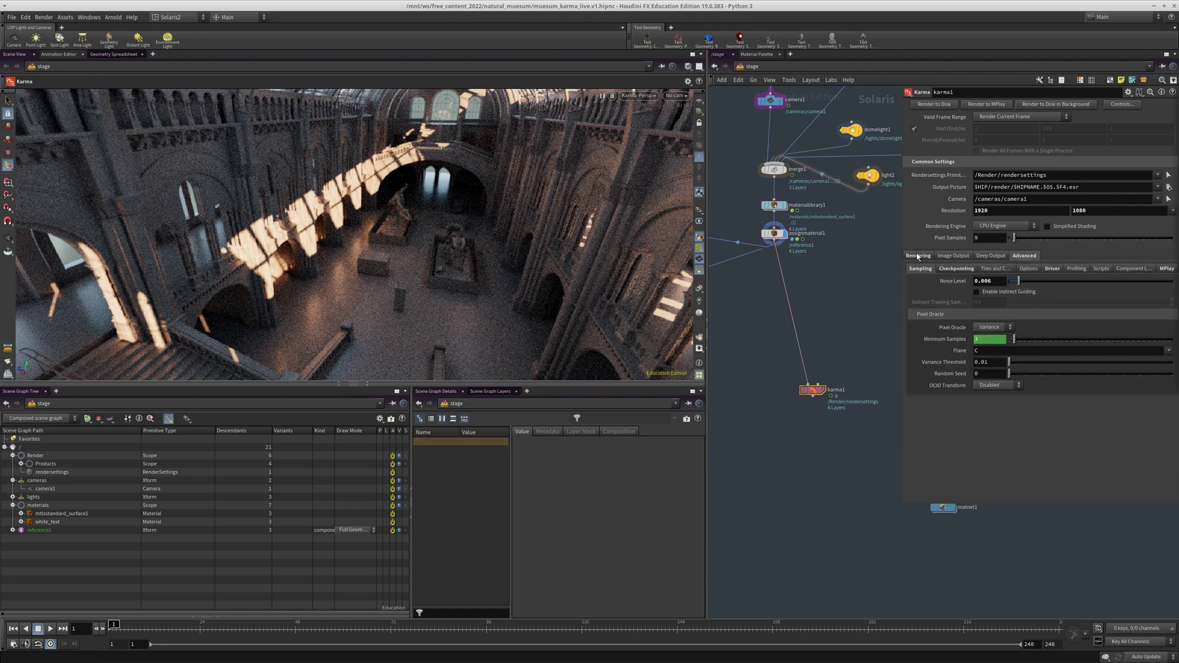
pyautogui.click(917, 255)
pyautogui.click(913, 269)
pyautogui.click(1023, 256)
pyautogui.write('128')
pyautogui.press('Return')
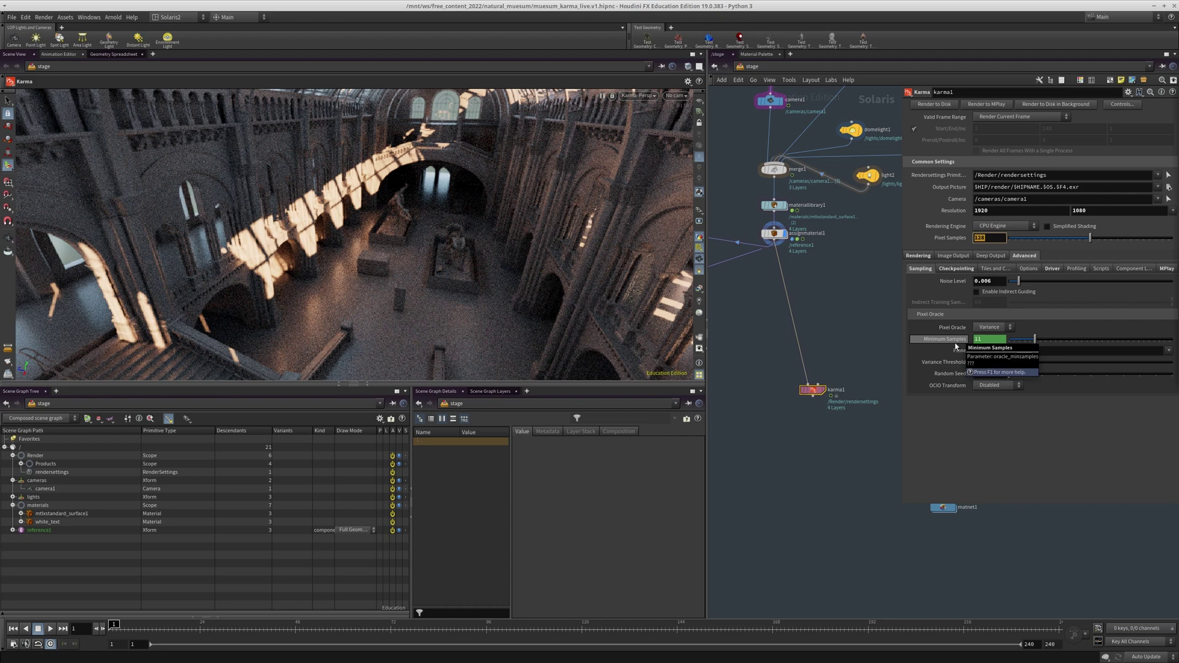
# - Keep the pixel oracle on Variance and set its variance threshold to 0.005
pyautogui.click(976, 351)
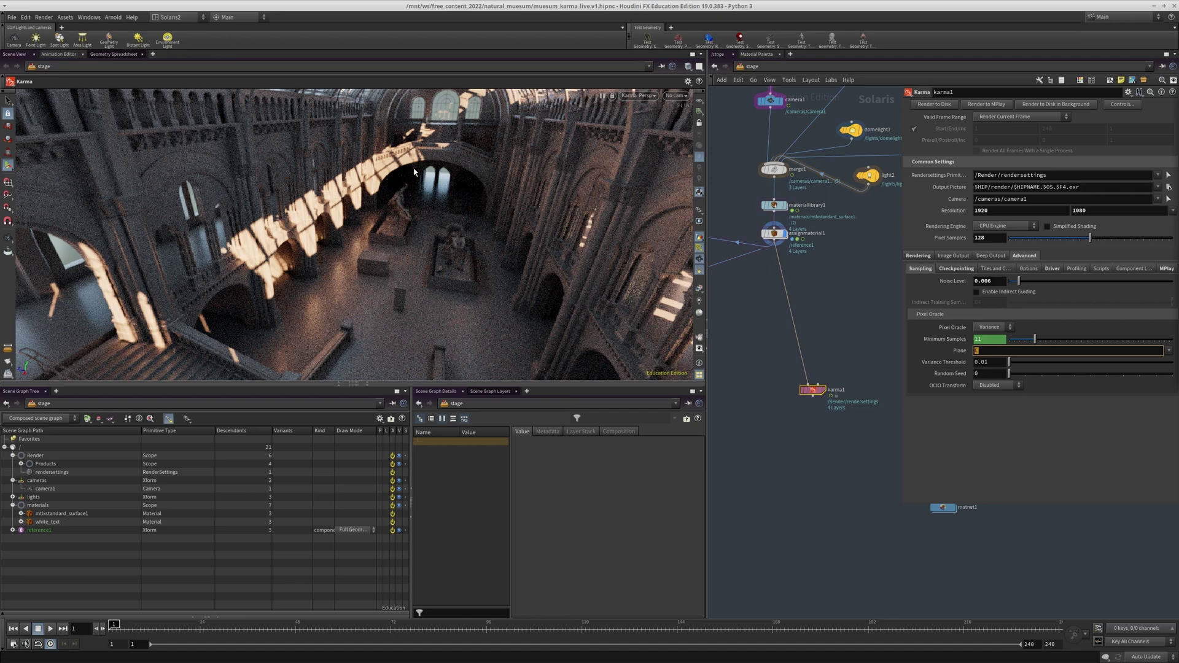
pyautogui.click(987, 329)
pyautogui.click(991, 337)
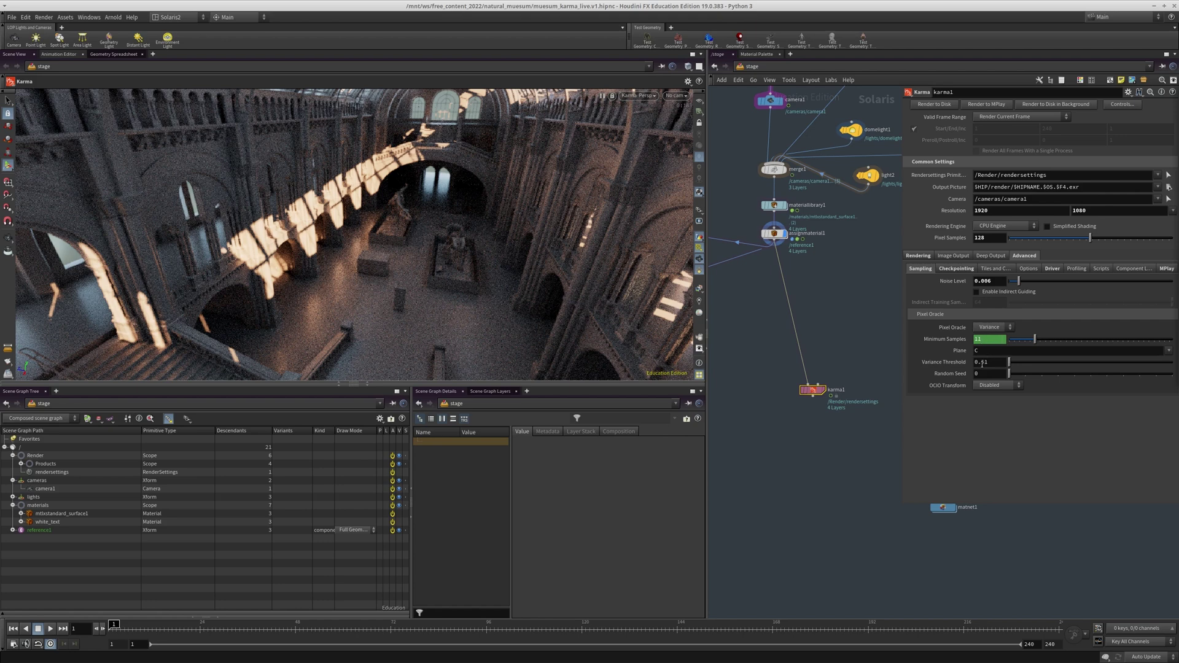
pyautogui.moveTo(984, 364); pyautogui.dragTo(991, 364)
pyautogui.write('05')
pyautogui.press('Return')
pyautogui.doubleClick(992, 239)
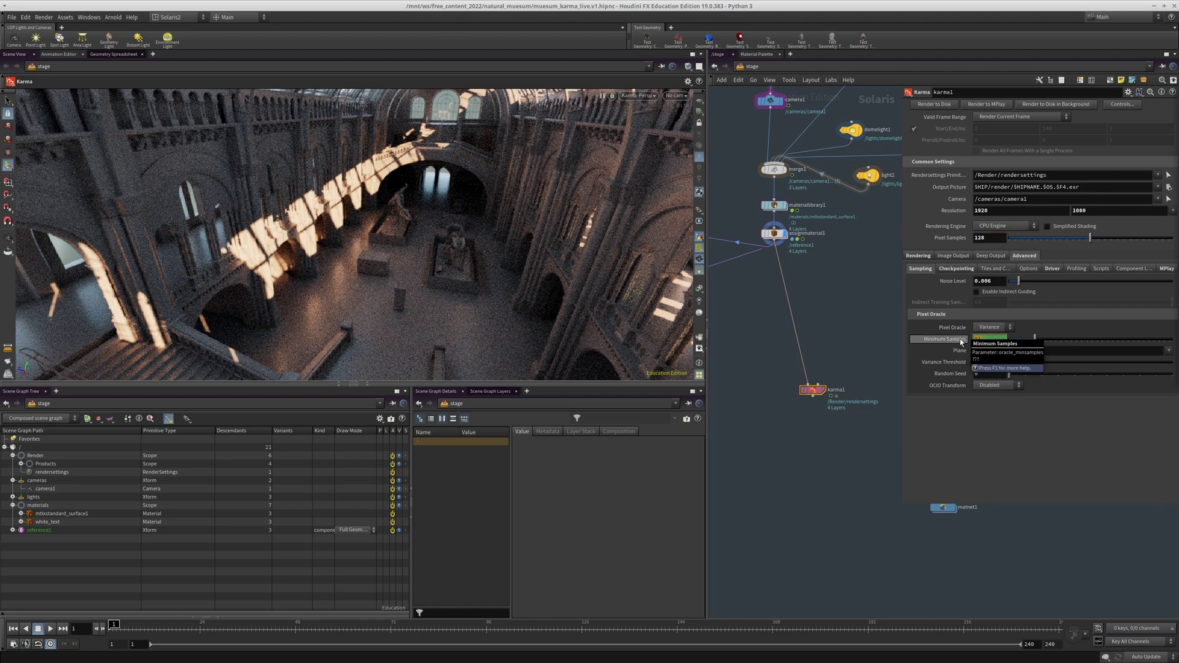
# - Try the Display/View OCIO transform for the pixel oracle, return it to Disabled, and open the Karma node's image output settings
pyautogui.click(985, 386)
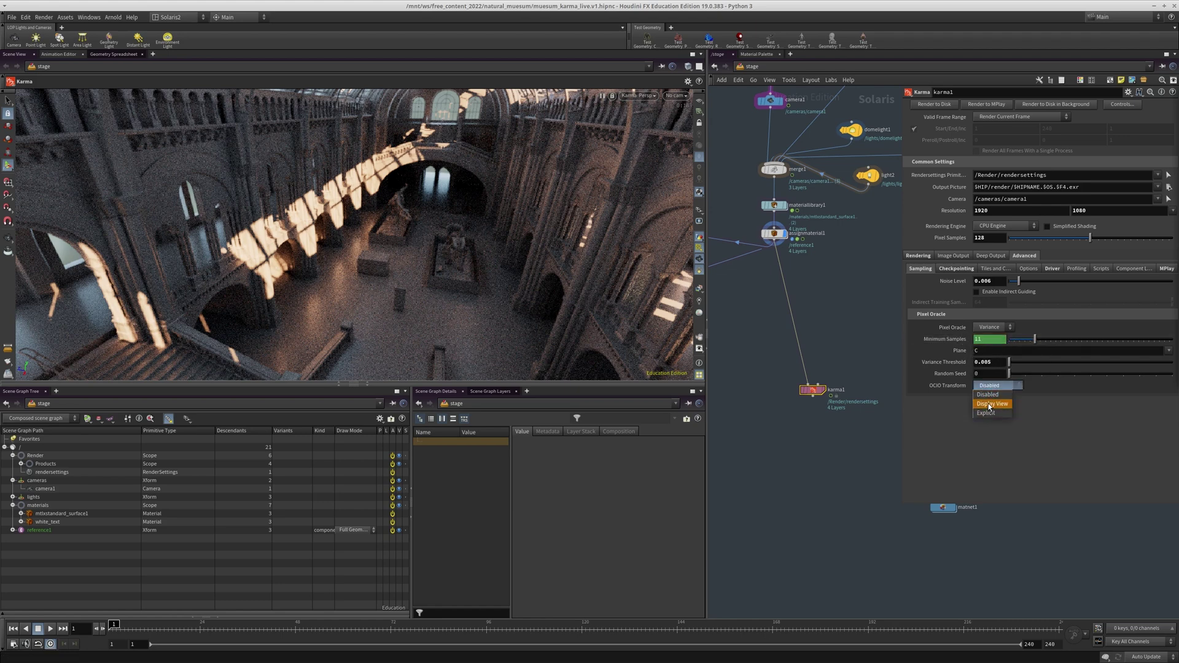
pyautogui.click(989, 404)
pyautogui.click(986, 386)
pyautogui.click(986, 396)
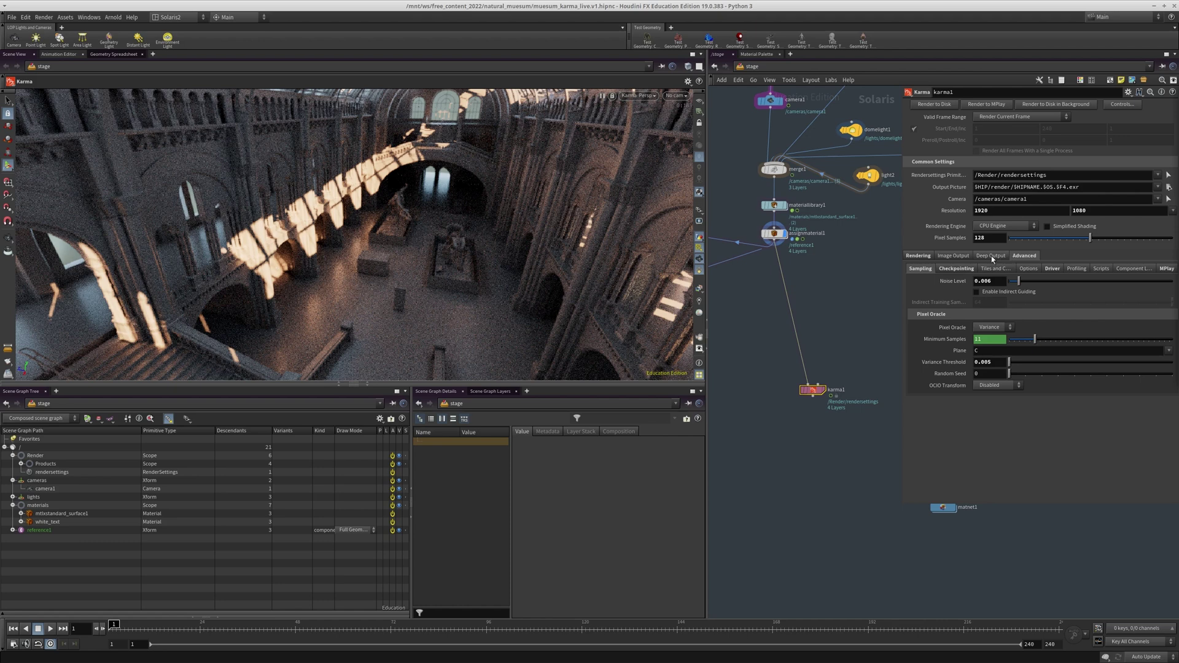
pyautogui.click(961, 256)
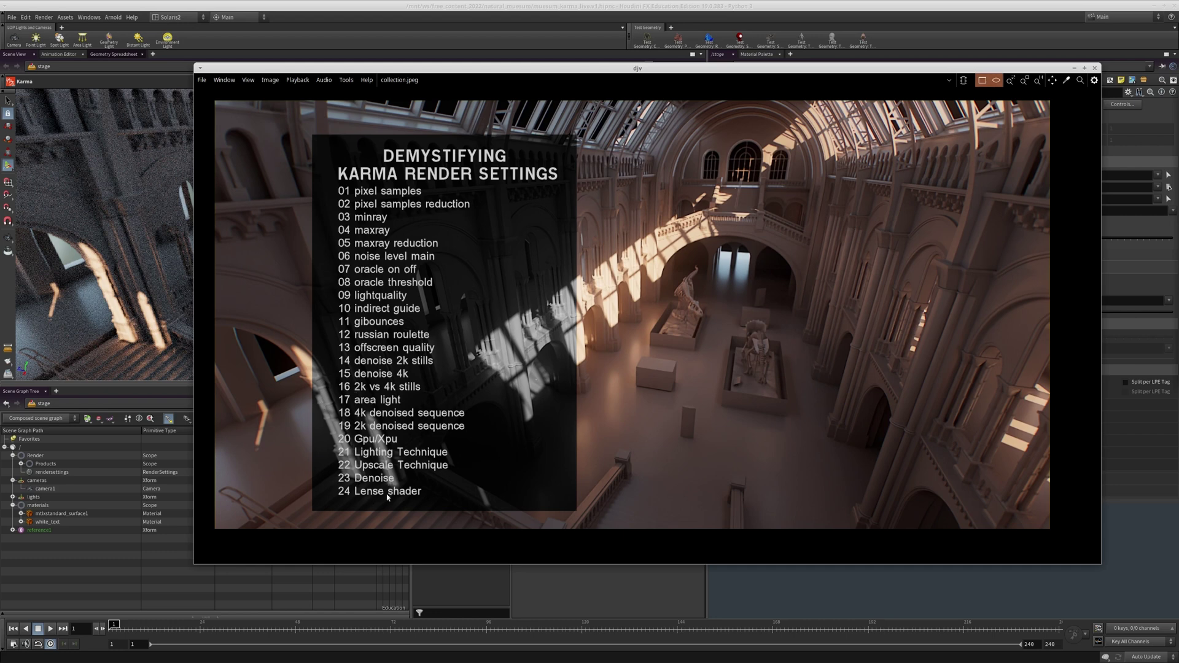
# - In the djv viewer, compare the pixel samples renders from 1 sample up to 2048 and inspect the highest one
pyautogui.moveTo(583, 69); pyautogui.dragTo(1178, 87)
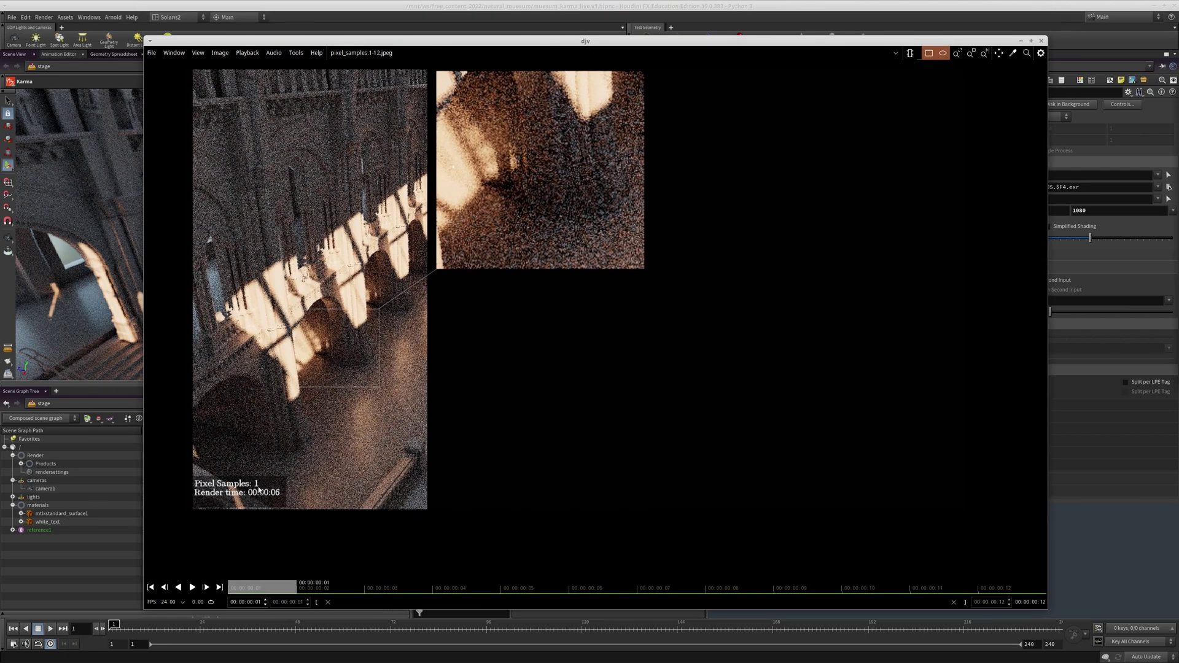
pyautogui.click(329, 586)
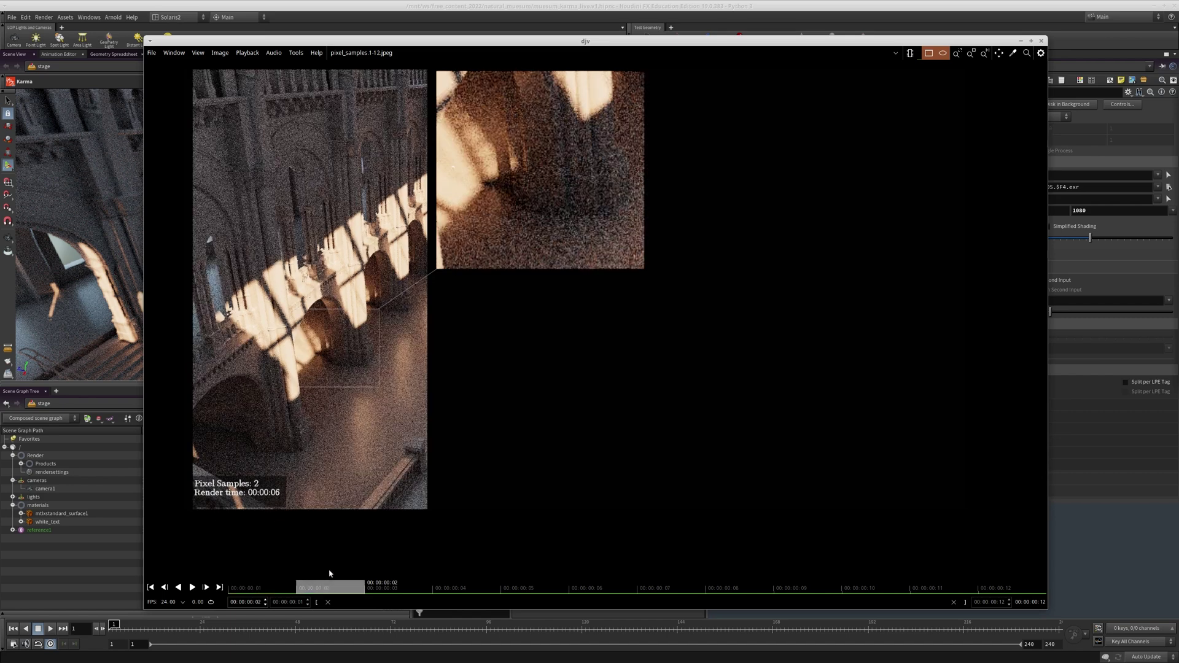
pyautogui.click(388, 586)
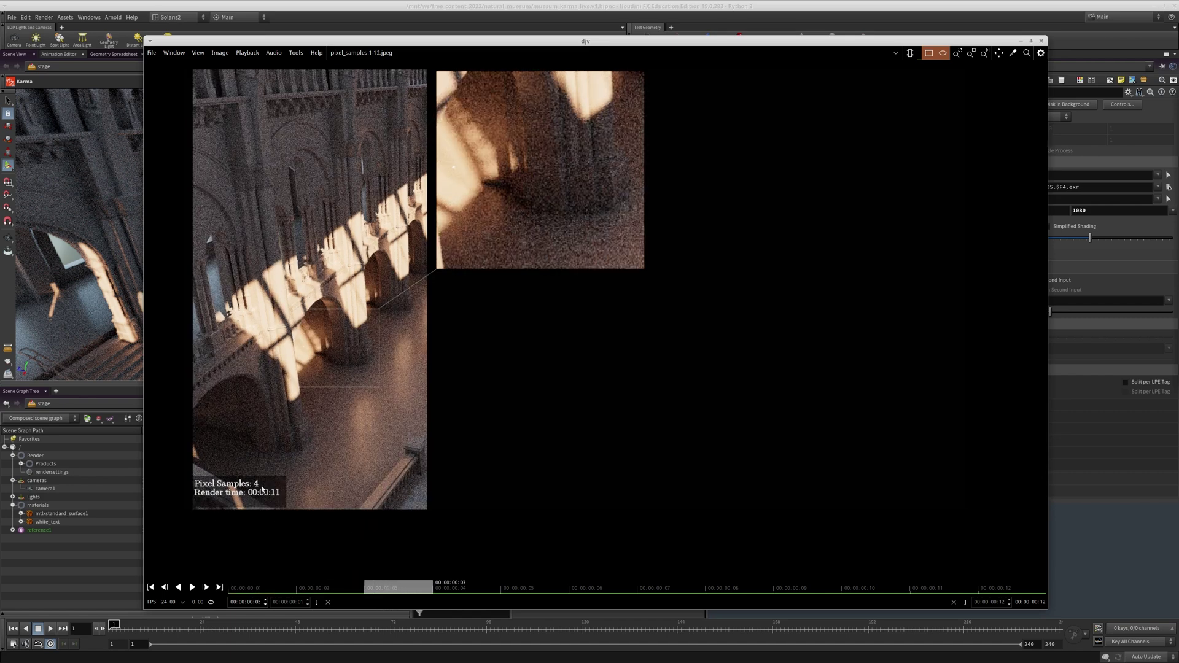
pyautogui.moveTo(418, 589); pyautogui.dragTo(1013, 594)
pyautogui.moveTo(347, 255); pyautogui.dragTo(369, 326, button='middle')
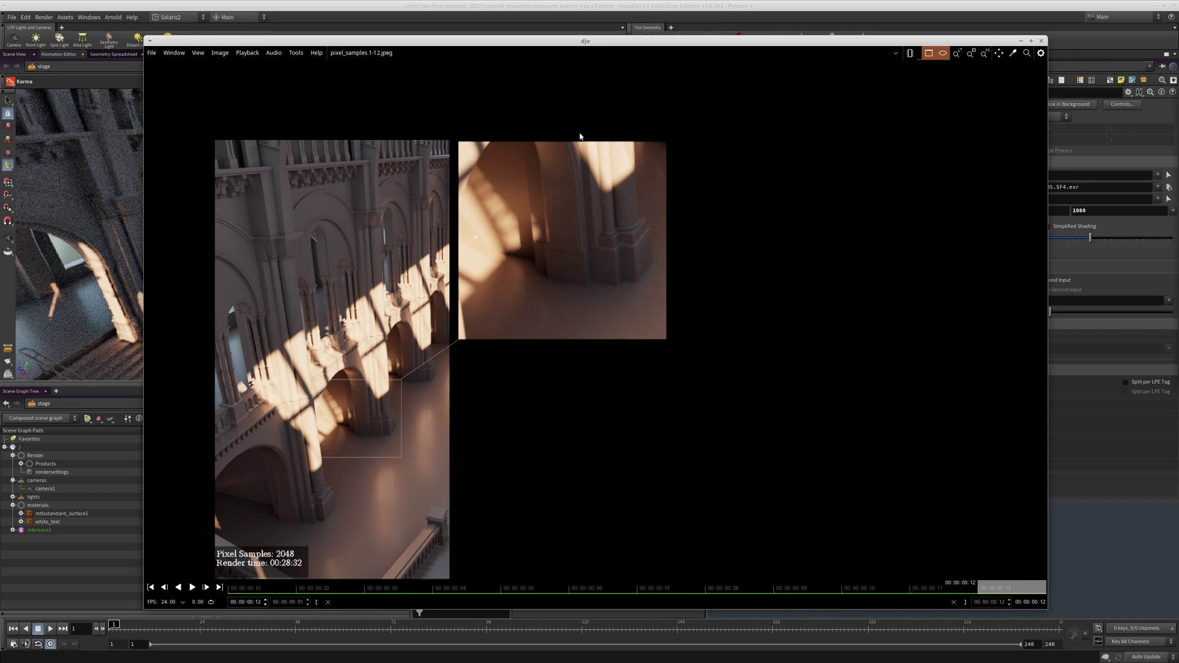
pyautogui.moveTo(249, 164); pyautogui.dragTo(233, 115, button='middle')
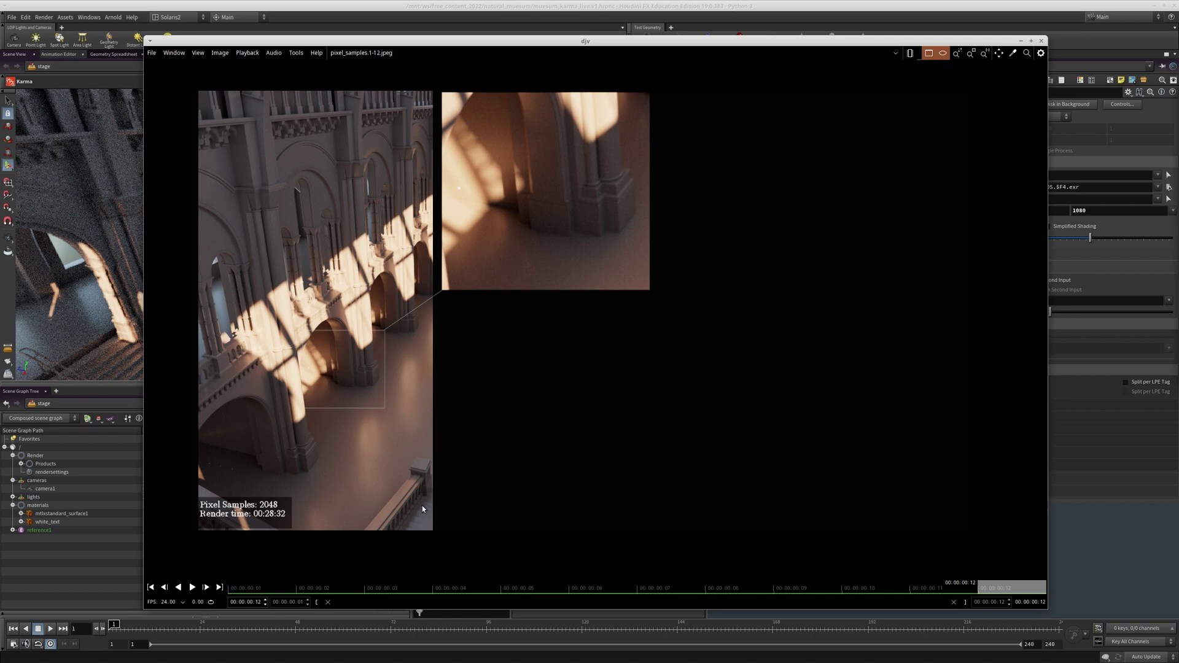
# - Switch to Houdini and limit the Karma render region by setting Data Window NDC's first value to 0.2 and third value to 0.7
pyautogui.keyDown('alt'); pyautogui.moveTo(748, 461); pyautogui.dragTo(412, 467); pyautogui.keyUp('alt')
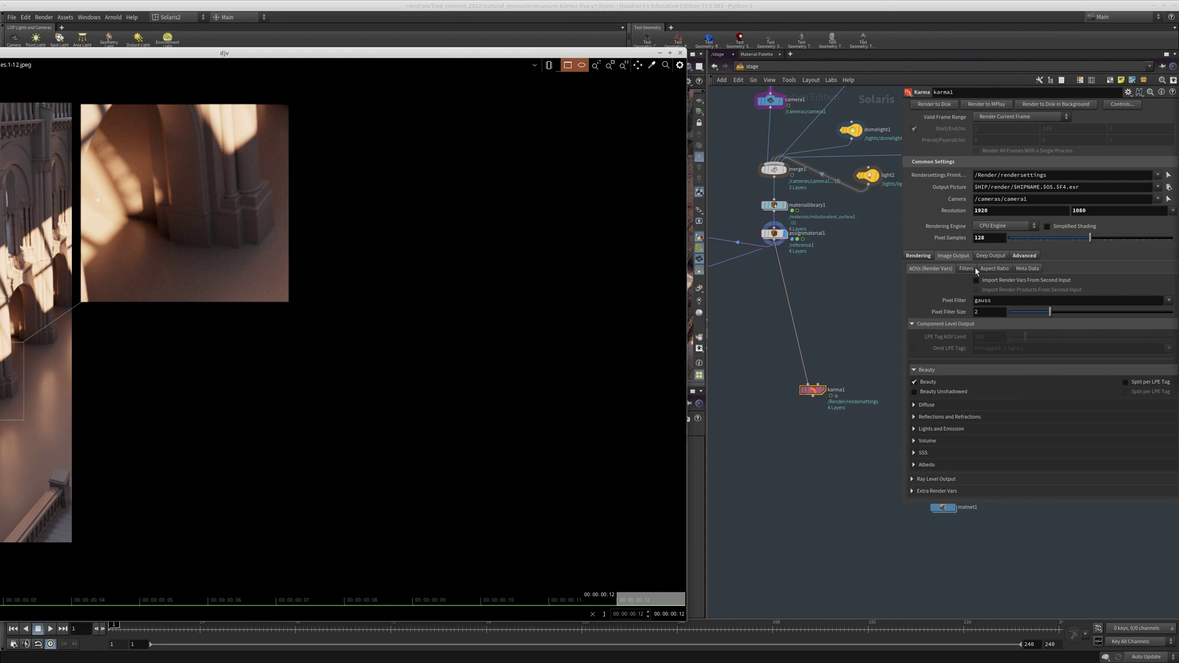
pyautogui.click(1012, 258)
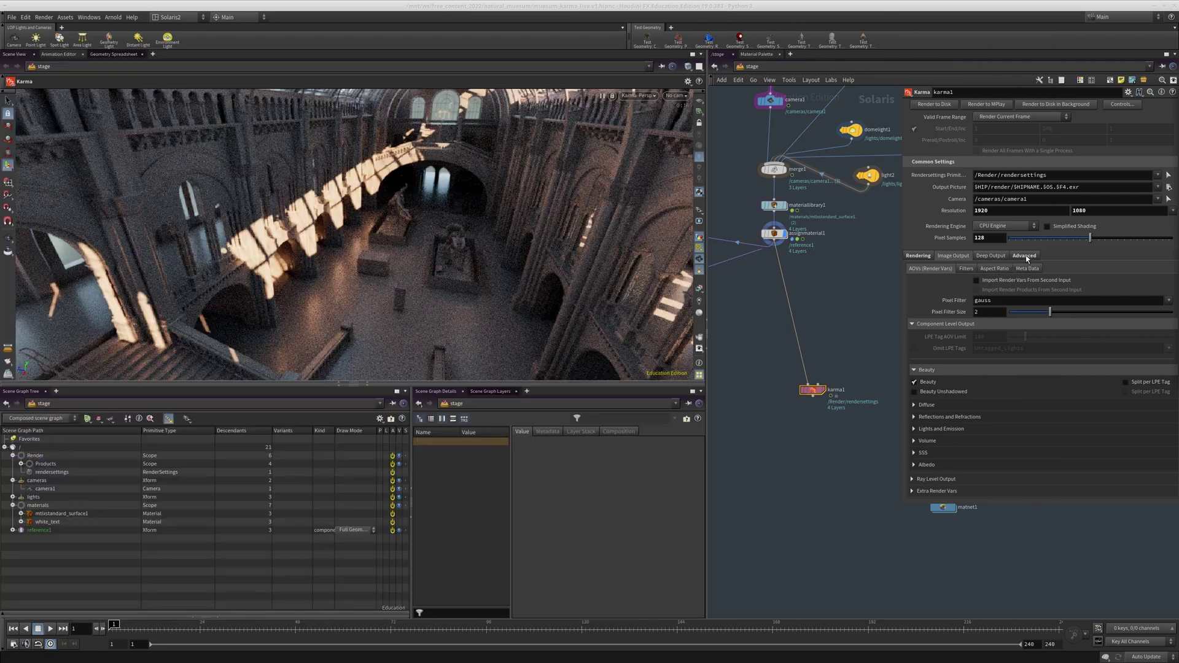
pyautogui.click(953, 256)
pyautogui.click(994, 269)
pyautogui.click(996, 294)
pyautogui.write('.2')
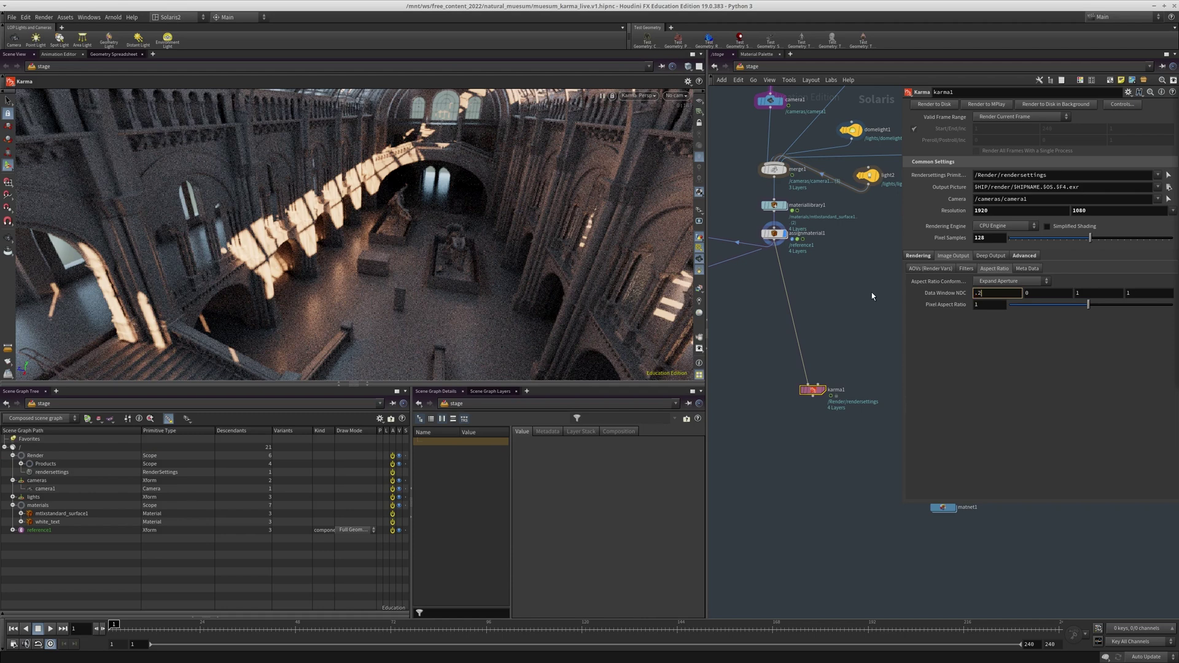
pyautogui.press('Tab')
pyautogui.press('Tab')
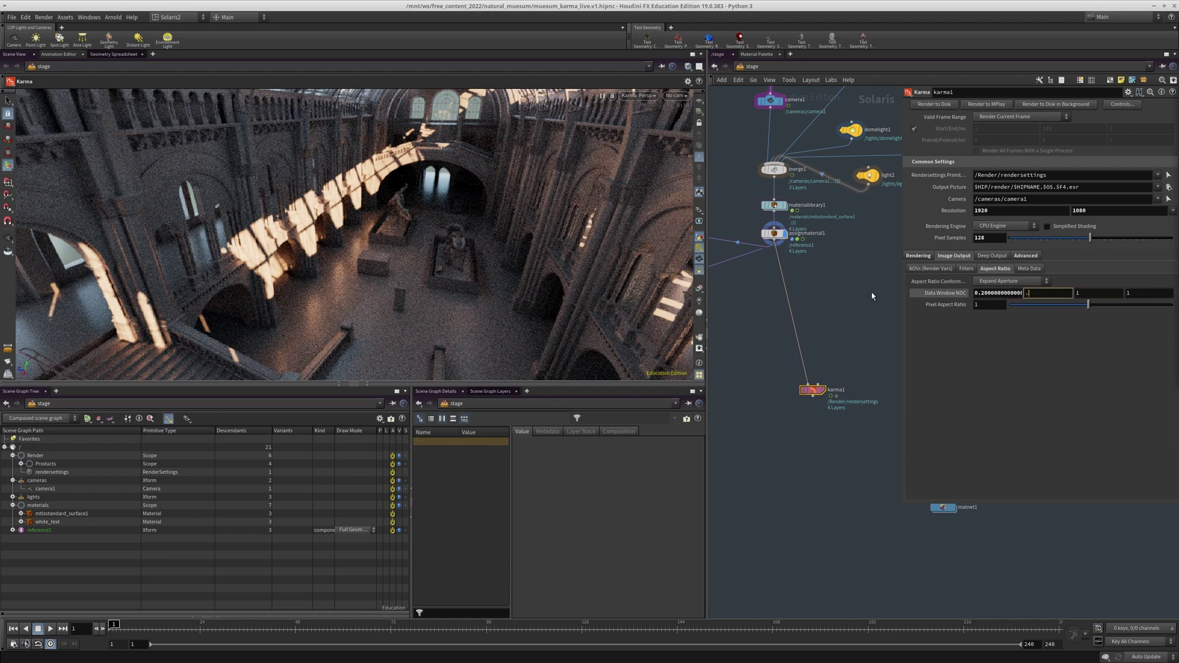
pyautogui.write('.7')
pyautogui.press('Return')
# - Switch to djv and compare the noise and render times of the pixel samples renders from 1 to 64
pyautogui.hotkey('alt', 'Tab')
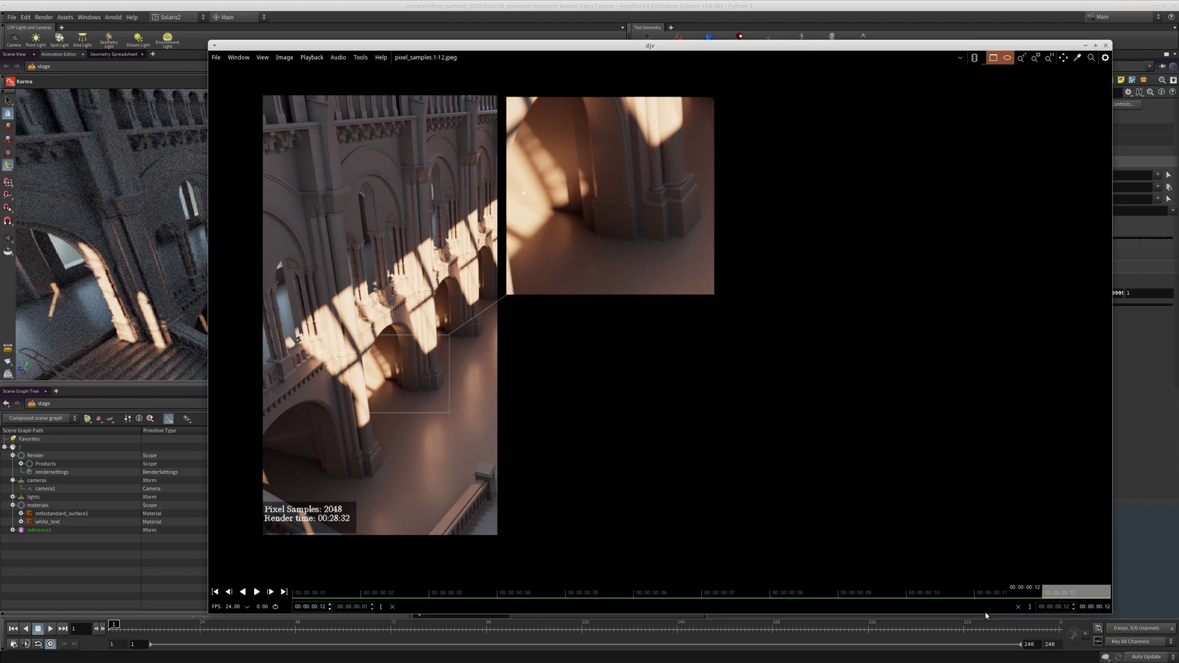
pyautogui.click(335, 592)
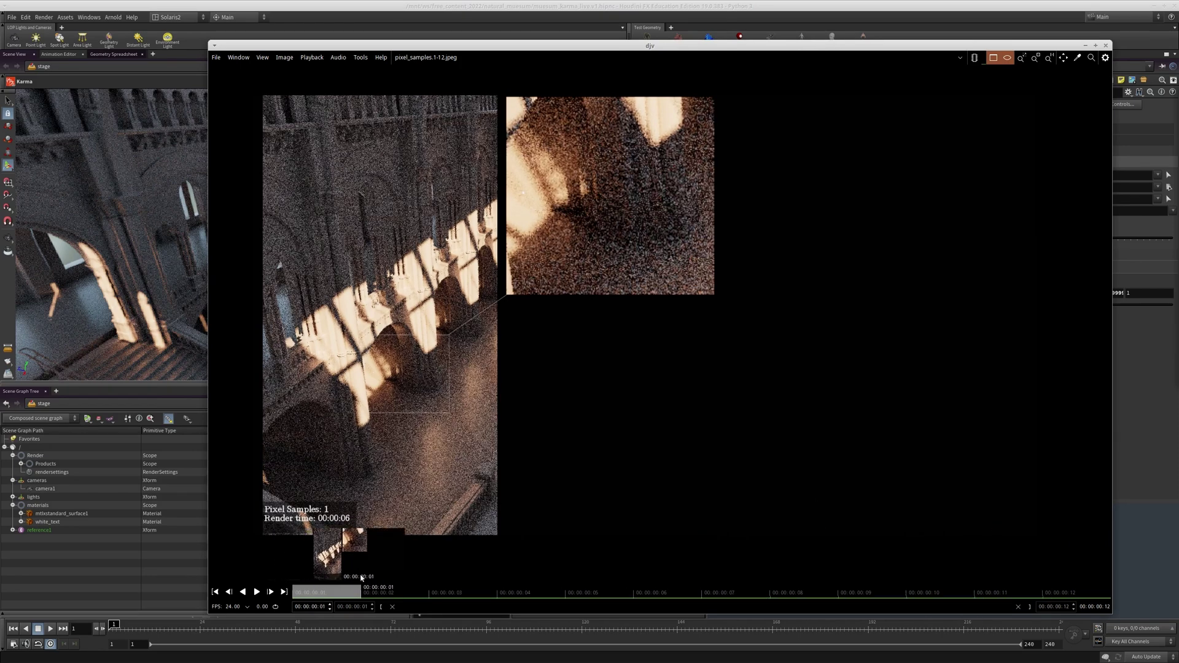
pyautogui.click(479, 591)
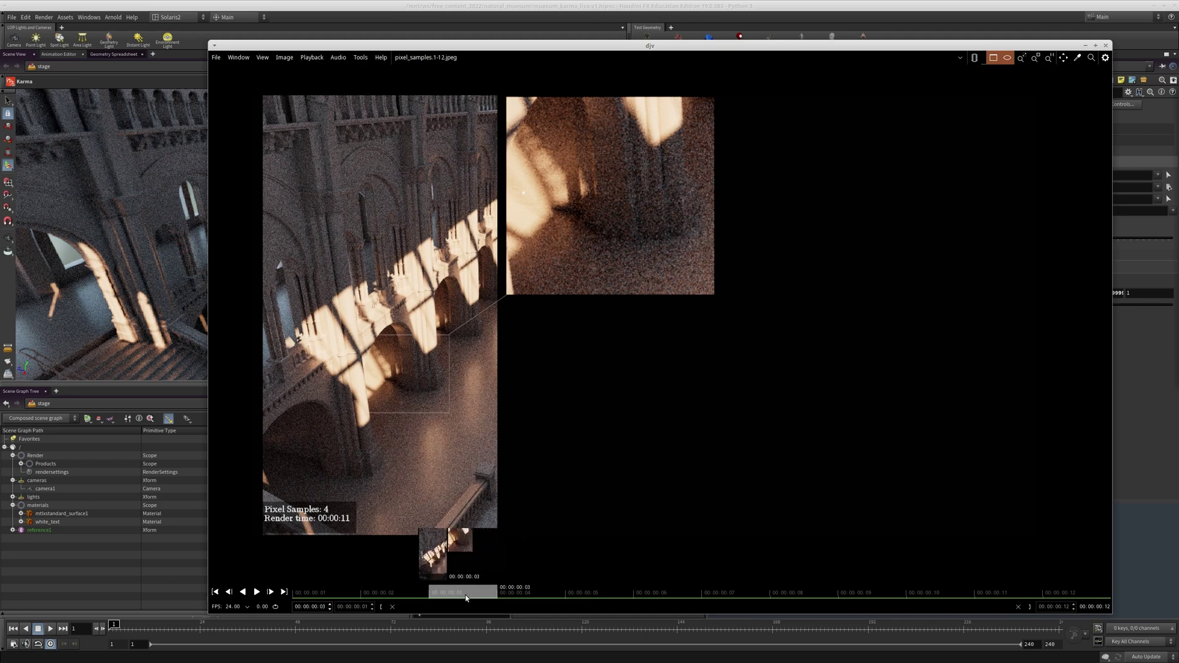
pyautogui.click(507, 592)
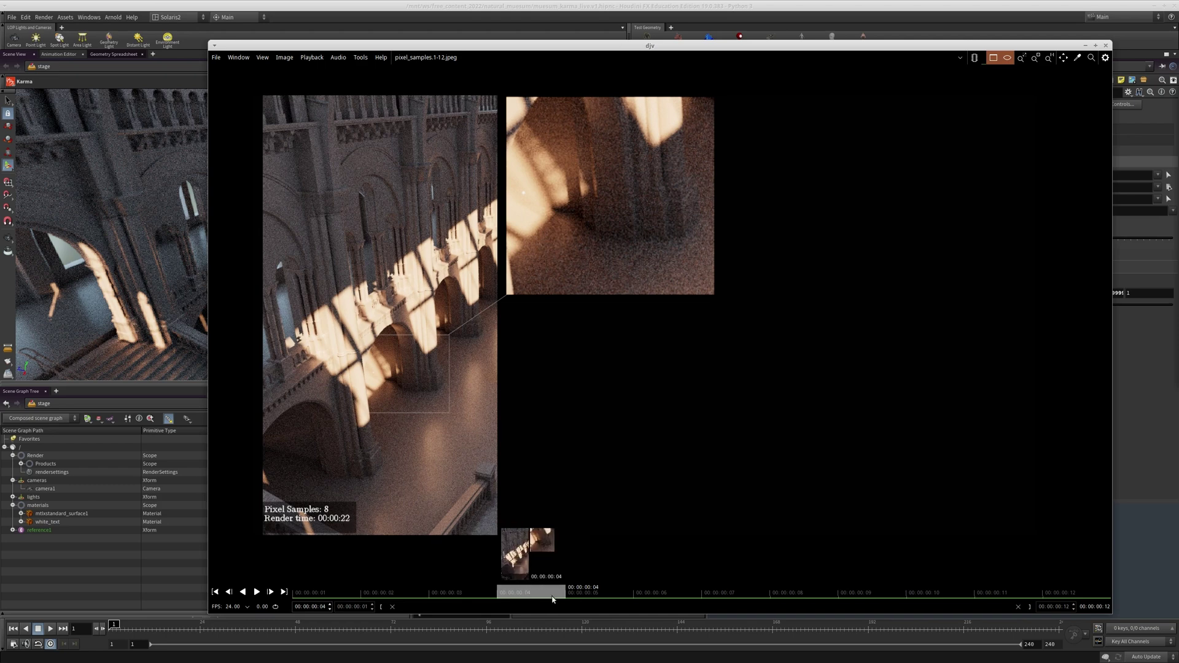
pyautogui.click(570, 593)
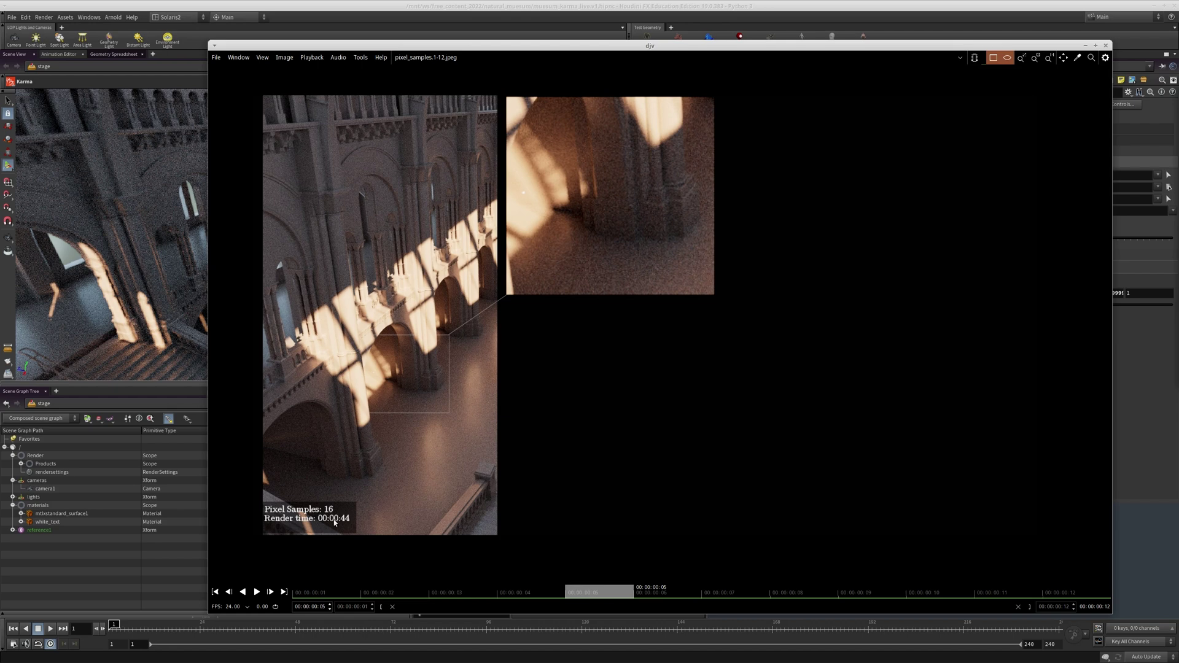
pyautogui.click(544, 596)
pyautogui.click(571, 593)
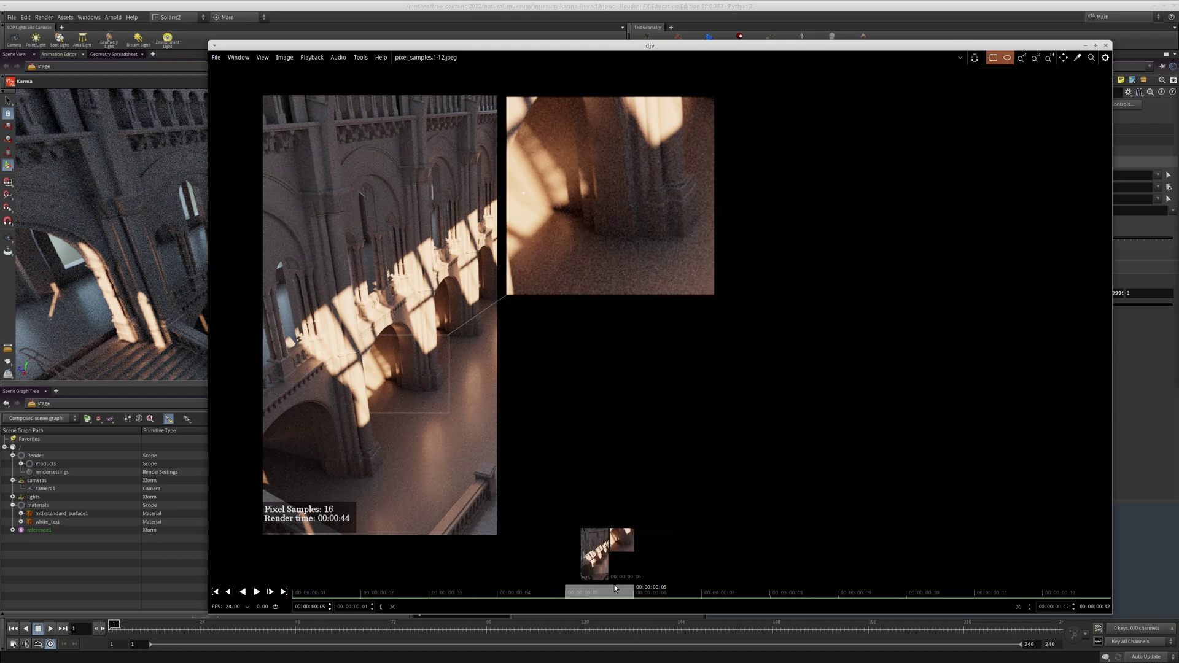
pyautogui.click(652, 599)
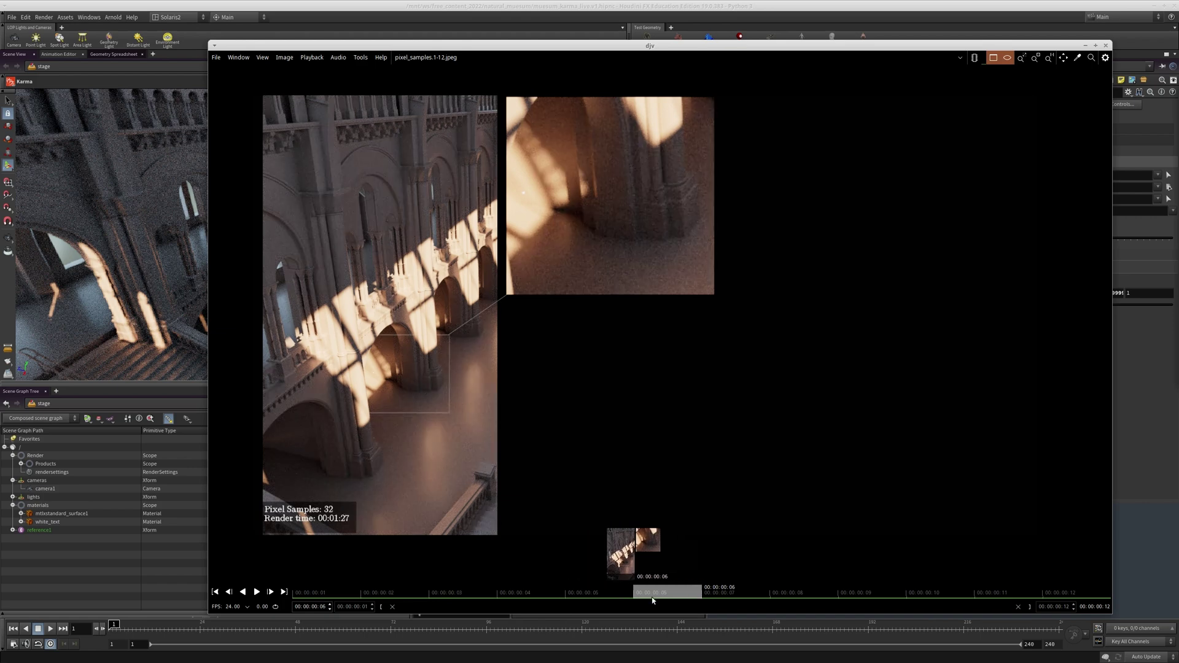
pyautogui.click(712, 600)
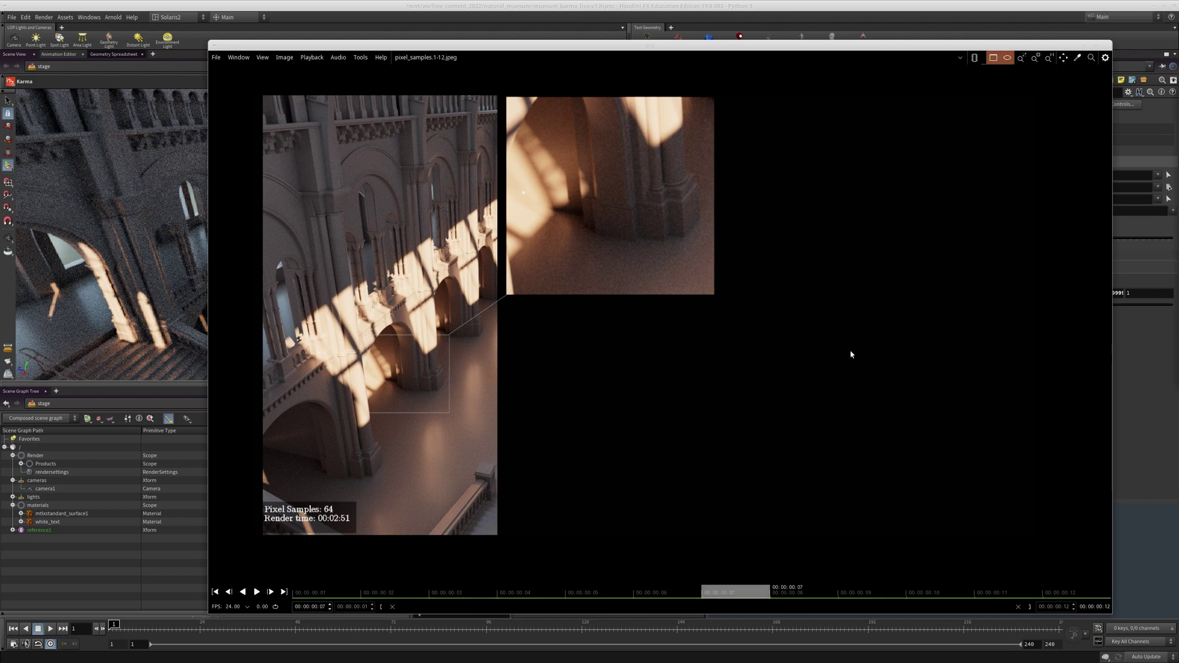
# - Flip repeatedly between neighbouring pixel samples renders to compare their noise, working up to the 2048-sample image
pyautogui.press('Right')
pyautogui.press('Left')
pyautogui.press('Right')
pyautogui.press('Left')
pyautogui.press('Left')
pyautogui.press('Left')
pyautogui.press('Left')
pyautogui.press('Left')
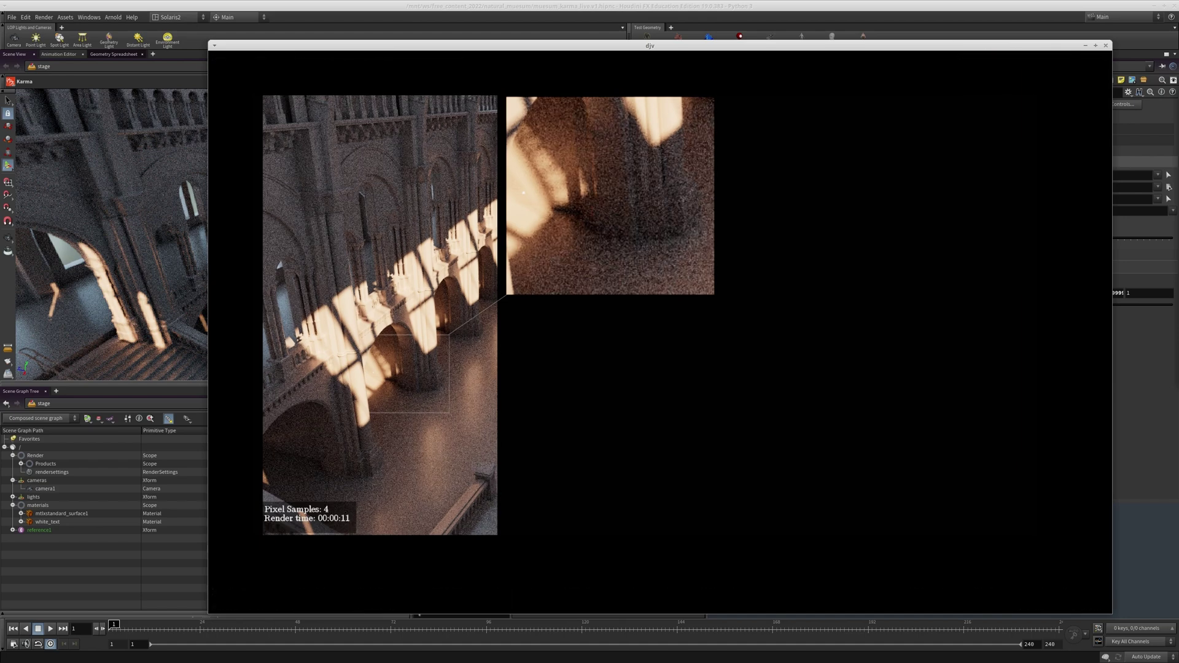
pyautogui.press('Right')
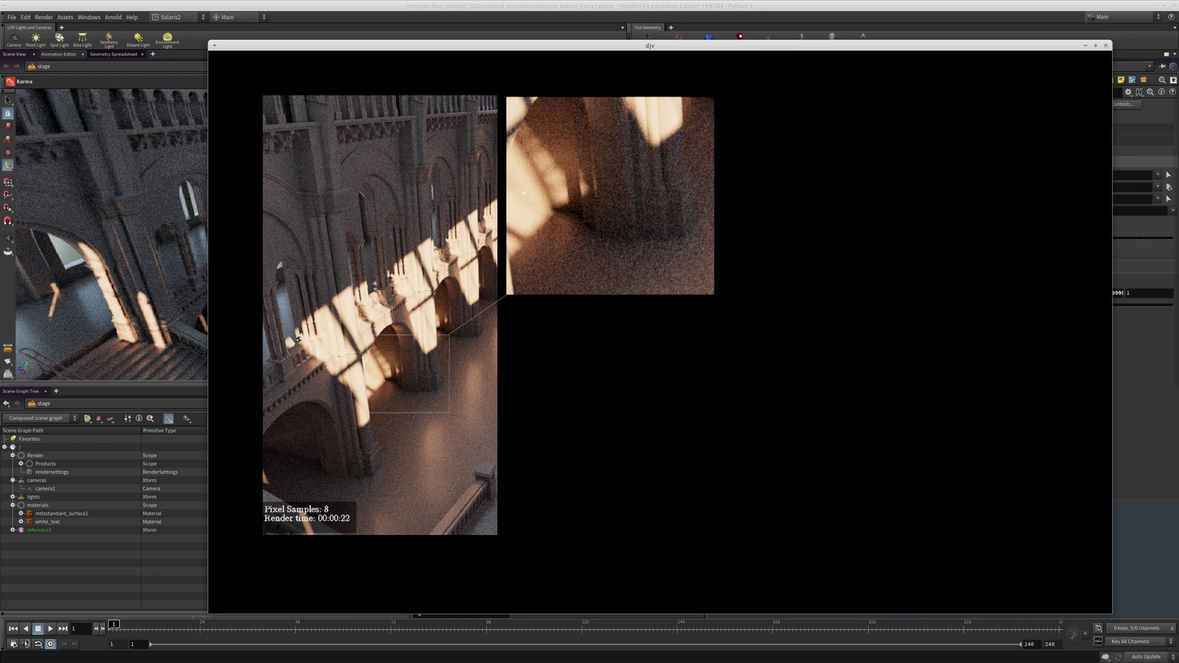
pyautogui.press('Right')
pyautogui.press('Right')
pyautogui.press('Right')
pyautogui.press('Right')
pyautogui.press('Right')
pyautogui.press('Left')
pyautogui.press('Right')
pyautogui.press('Right')
pyautogui.press('Left')
pyautogui.press('Right')
pyautogui.press('Left')
pyautogui.press('Left')
pyautogui.press('Right')
pyautogui.press('Right')
pyautogui.press('Left')
pyautogui.press('Left')
pyautogui.press('Right')
pyautogui.press('Right')
pyautogui.press('Left')
pyautogui.press('Right')
pyautogui.press('Left')
pyautogui.press('Right')
pyautogui.press('Left')
pyautogui.press('Right')
pyautogui.press('Left')
pyautogui.press('Right')
pyautogui.press('Left')
pyautogui.press('Right')
pyautogui.press('Left')
pyautogui.press('Right')
pyautogui.press('Left')
pyautogui.press('Right')
pyautogui.press('Right')
pyautogui.press('Right')
pyautogui.press('Left')
pyautogui.press('Left')
pyautogui.press('Left')
pyautogui.press('Left')
pyautogui.press('Right')
pyautogui.press('Right')
pyautogui.press('Right')
pyautogui.press('Right')
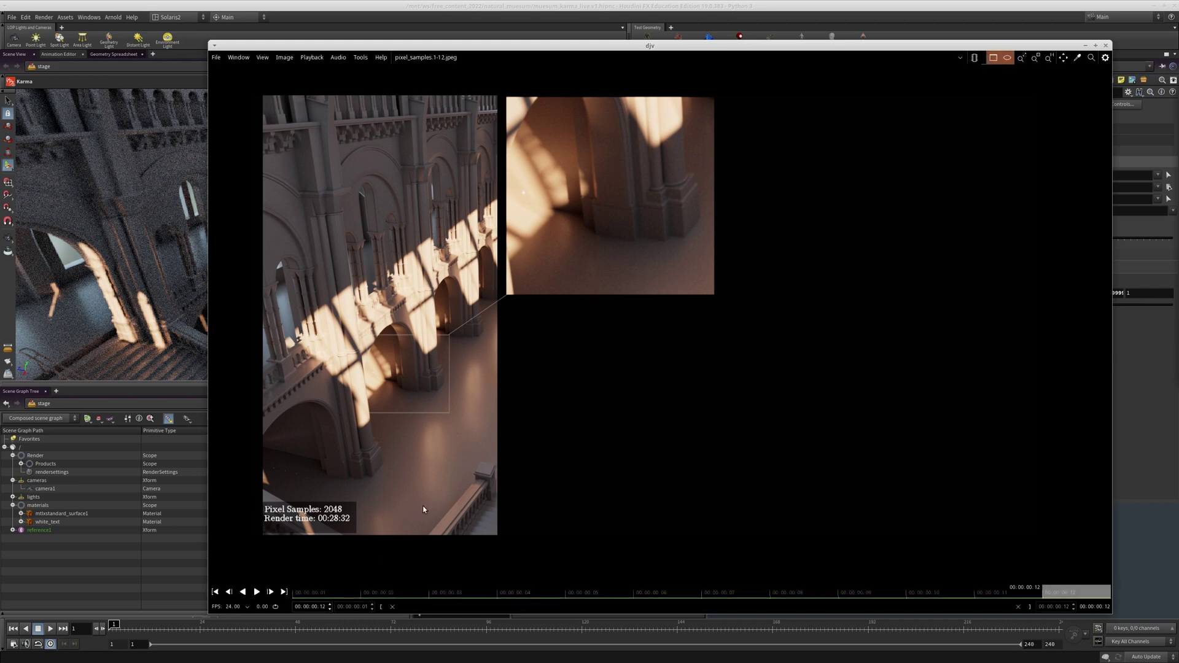
# - Compare the 512 and 1024 pixel samples renders, and check them against the lower-sample images
pyautogui.press('Left')
pyautogui.press('Left')
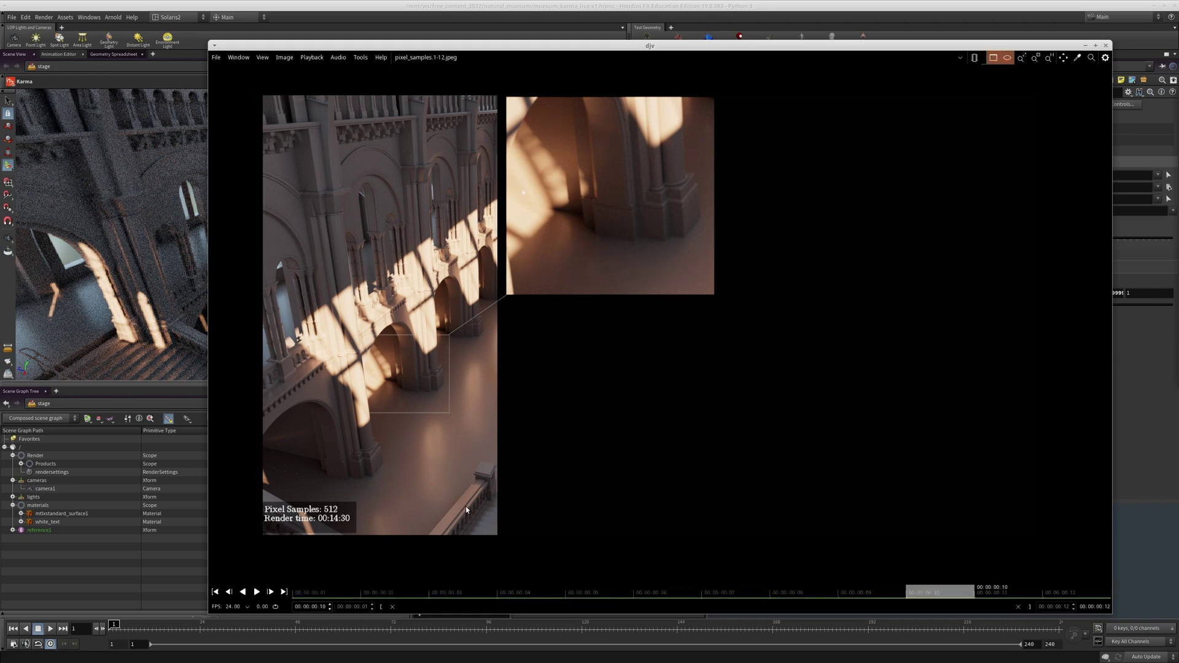
pyautogui.press('Right')
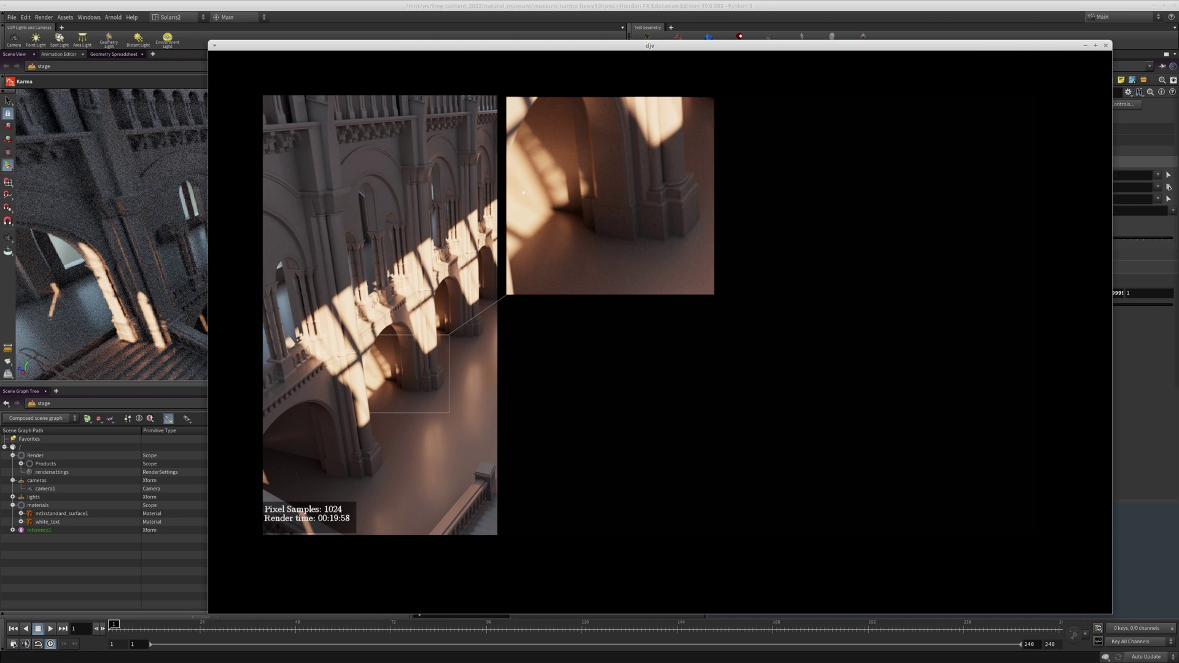
pyautogui.press('Left')
pyautogui.press('Left')
pyautogui.press('Left')
pyautogui.press('Left')
pyautogui.press('Left')
pyautogui.press('Right')
pyautogui.press('Right')
# - Zoom in on the sunlit arch in the first pixel samples reduction image to inspect its remaining noise
pyautogui.moveTo(642, 436); pyautogui.dragTo(625, 458, button='middle')
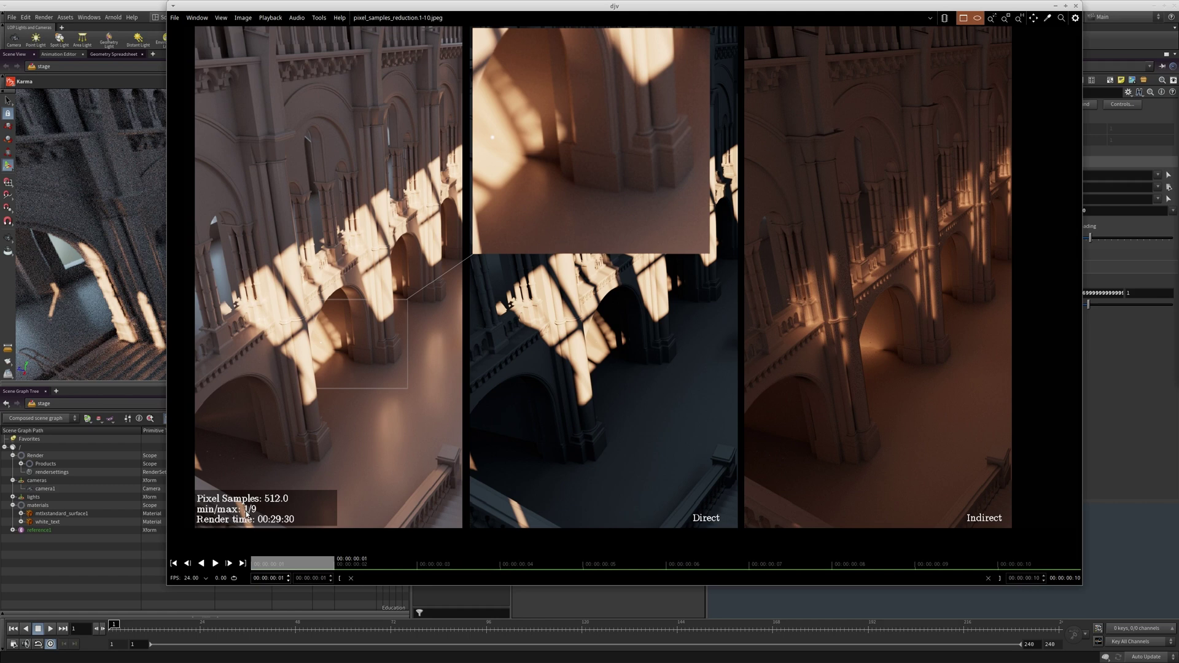
pyautogui.scroll(5, 205, 459)
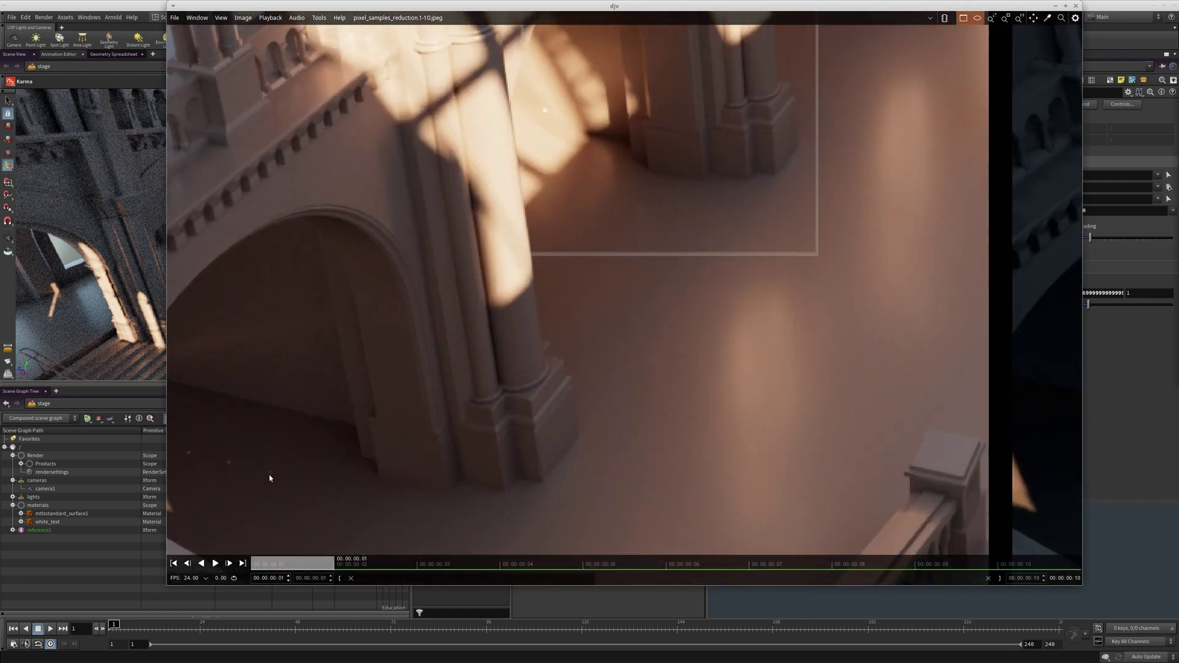
pyautogui.moveTo(412, 369); pyautogui.dragTo(308, 502, button='middle')
pyautogui.scroll(3, 441, 253)
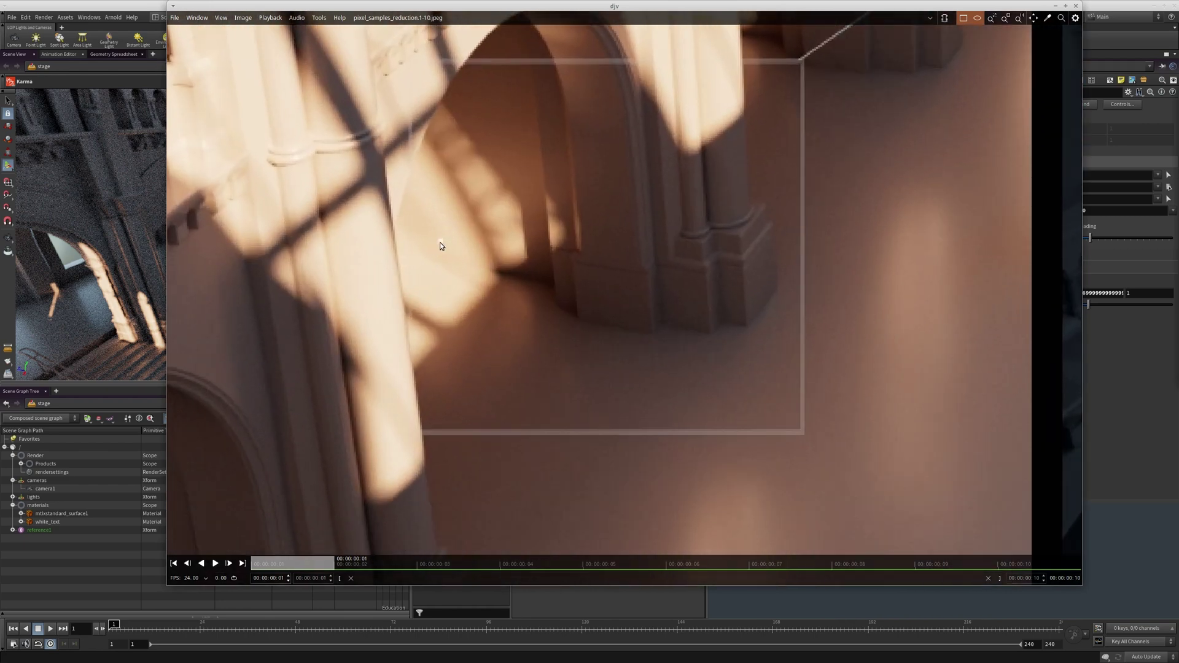
# - Examine the full 512-sample render, with its enlarged arch crop and its direct and indirect light passes
pyautogui.scroll(-4, 445, 248)
pyautogui.scroll(3, 591, 295)
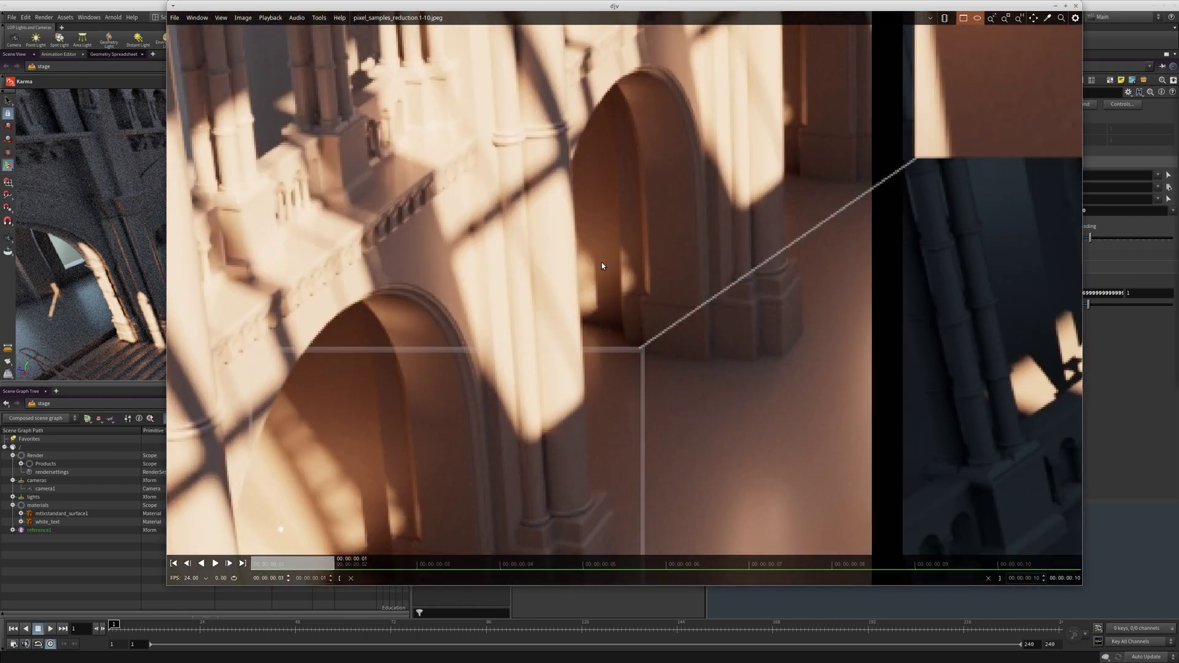
pyautogui.scroll(-3, 602, 266)
pyautogui.scroll(-1, 585, 280)
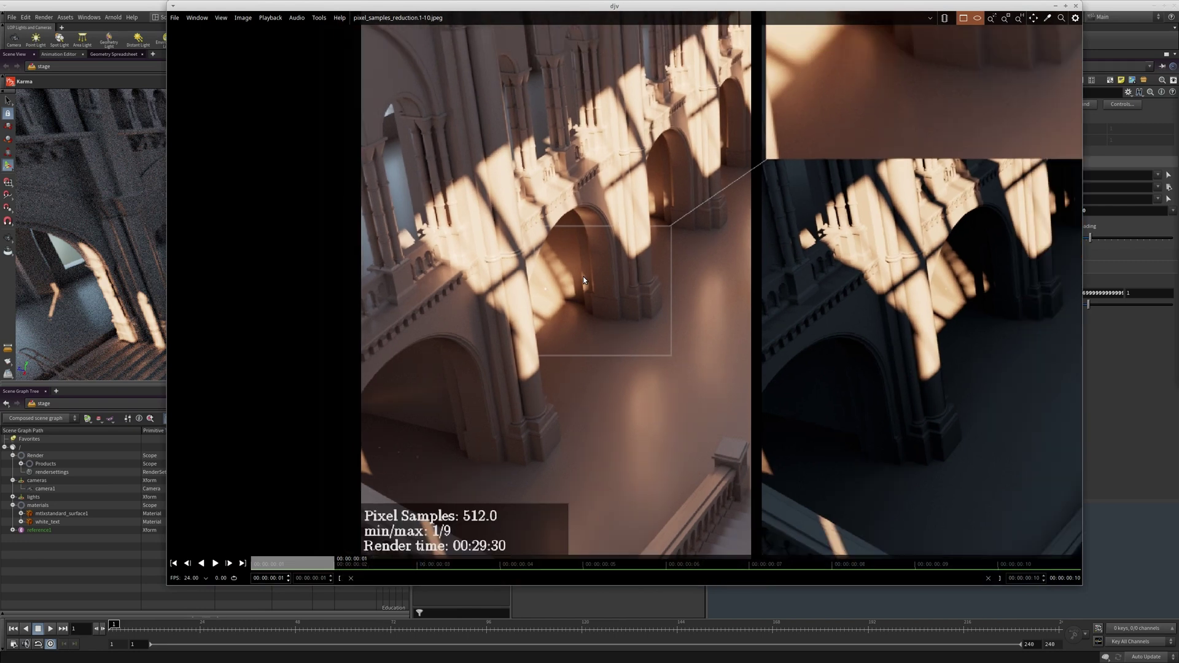
pyautogui.moveTo(572, 264); pyautogui.dragTo(559, 258, button='middle')
pyautogui.scroll(-2, 554, 253)
pyautogui.moveTo(678, 146); pyautogui.dragTo(610, 250, button='middle')
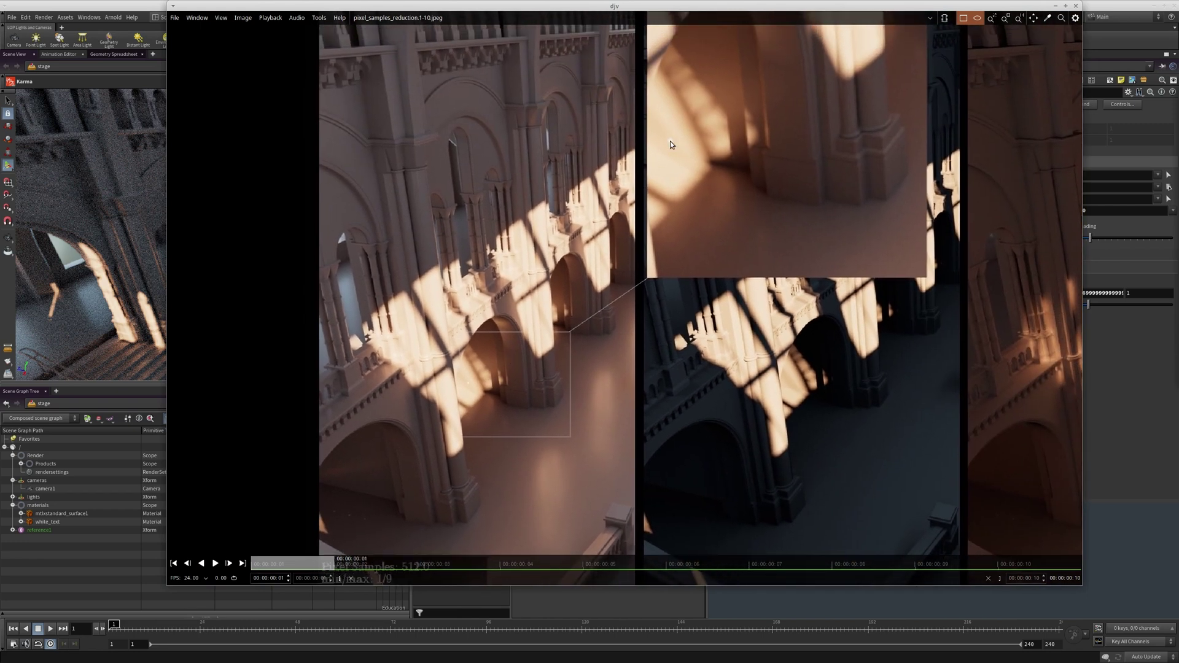
pyautogui.scroll(-1, 673, 142)
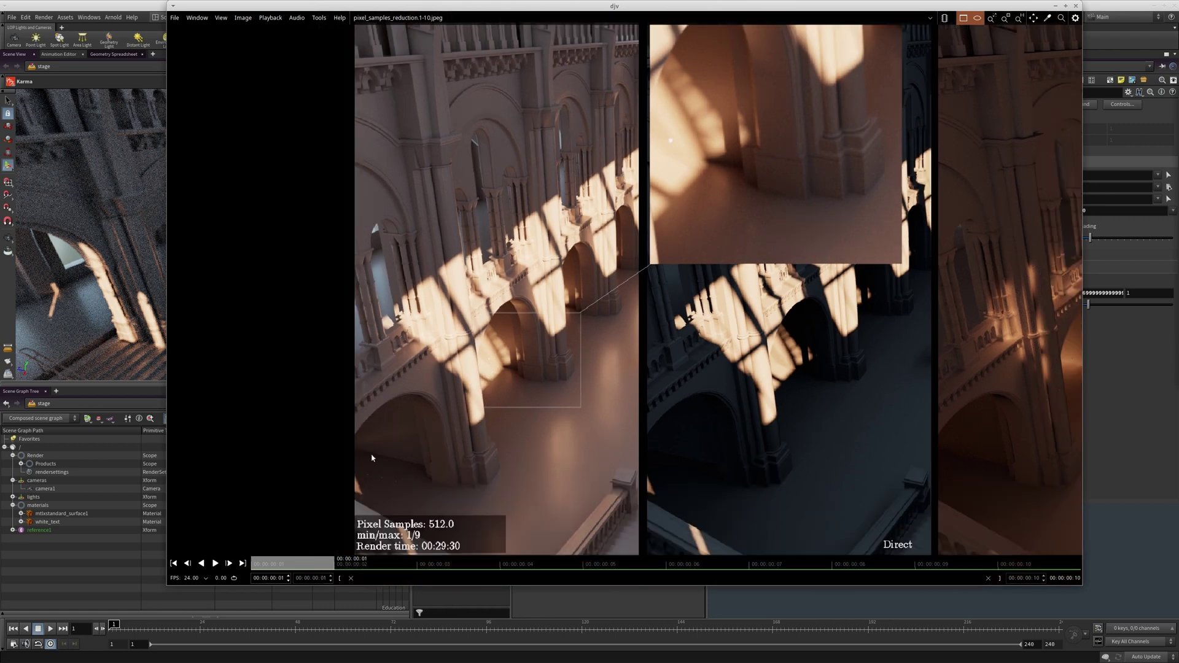
pyautogui.moveTo(444, 422); pyautogui.dragTo(409, 367, button='middle')
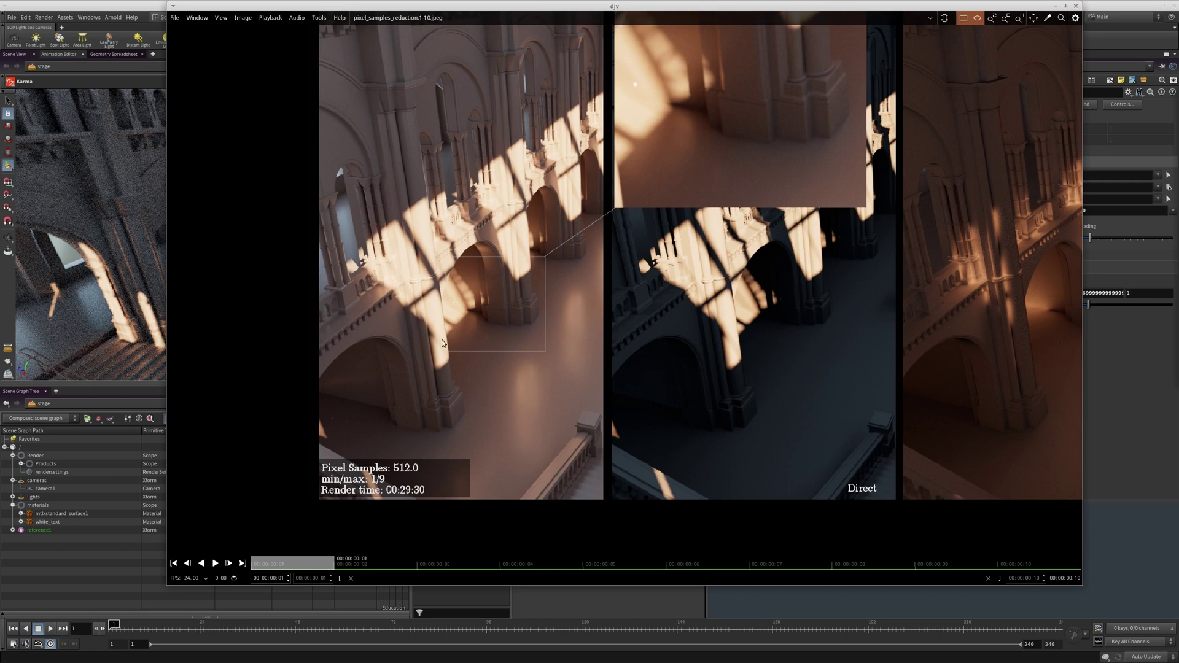
pyautogui.moveTo(454, 400); pyautogui.dragTo(428, 417, button='middle')
pyautogui.scroll(-1, 429, 418)
pyautogui.moveTo(557, 377); pyautogui.dragTo(485, 411, button='middle')
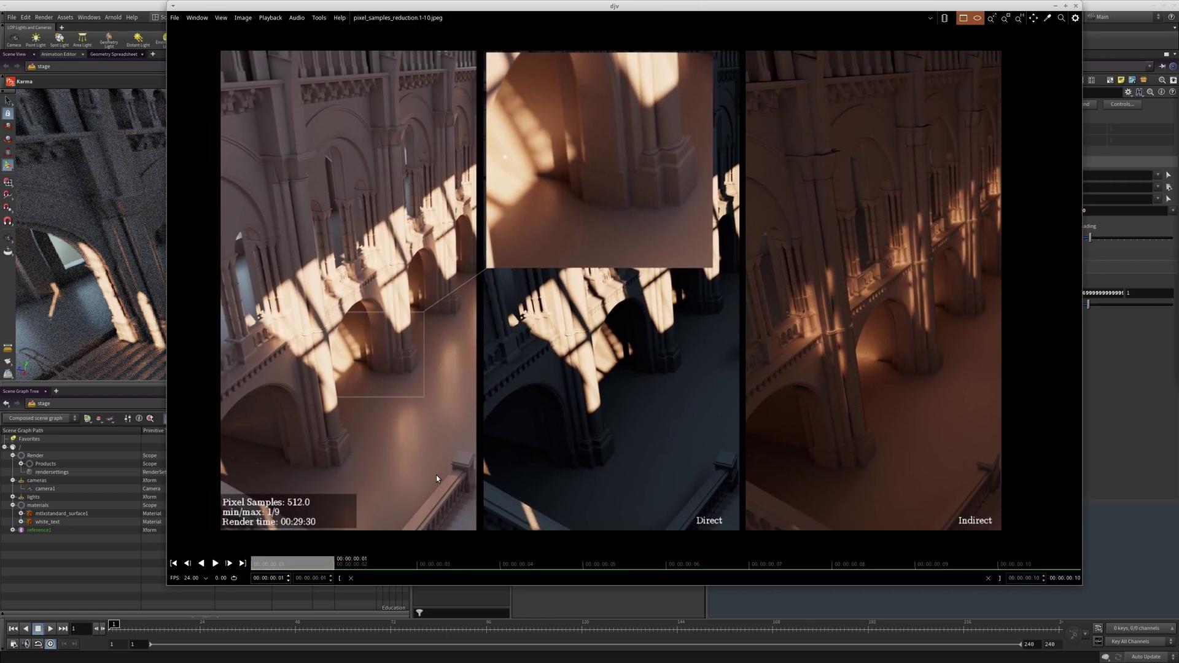
pyautogui.moveTo(440, 469); pyautogui.dragTo(428, 478, button='middle')
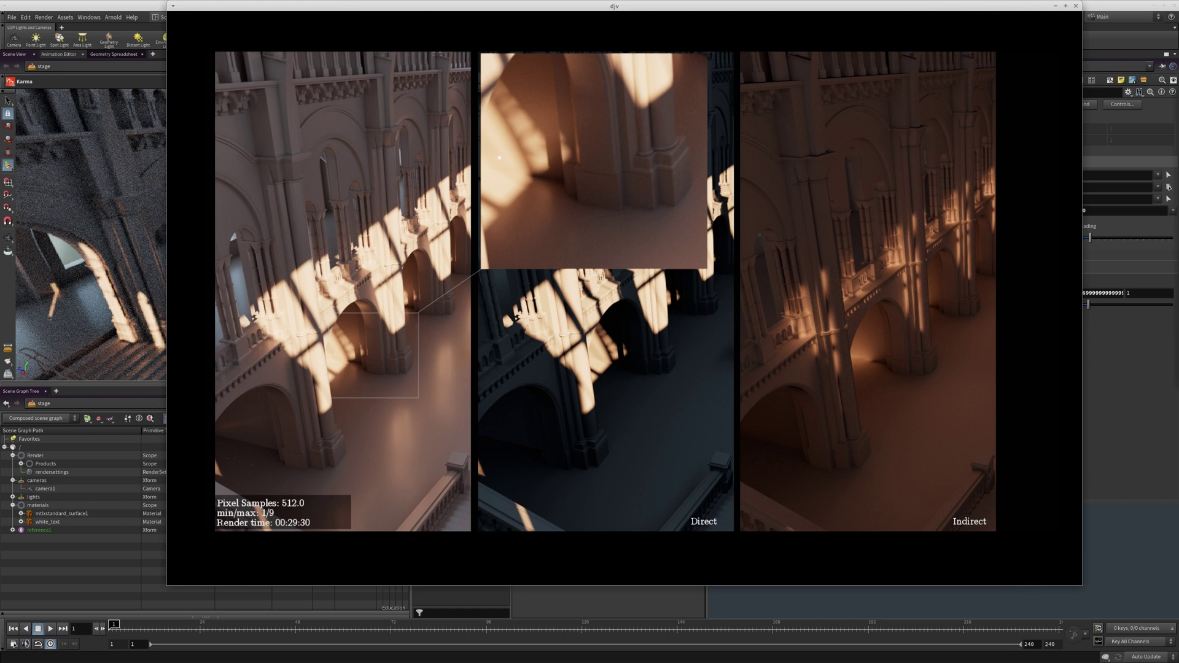
# - Compare the first two reduction images, and inspect the direct pass's shadowed archway, pillar base and floor at 512 samples
pyautogui.moveTo(549, 307)
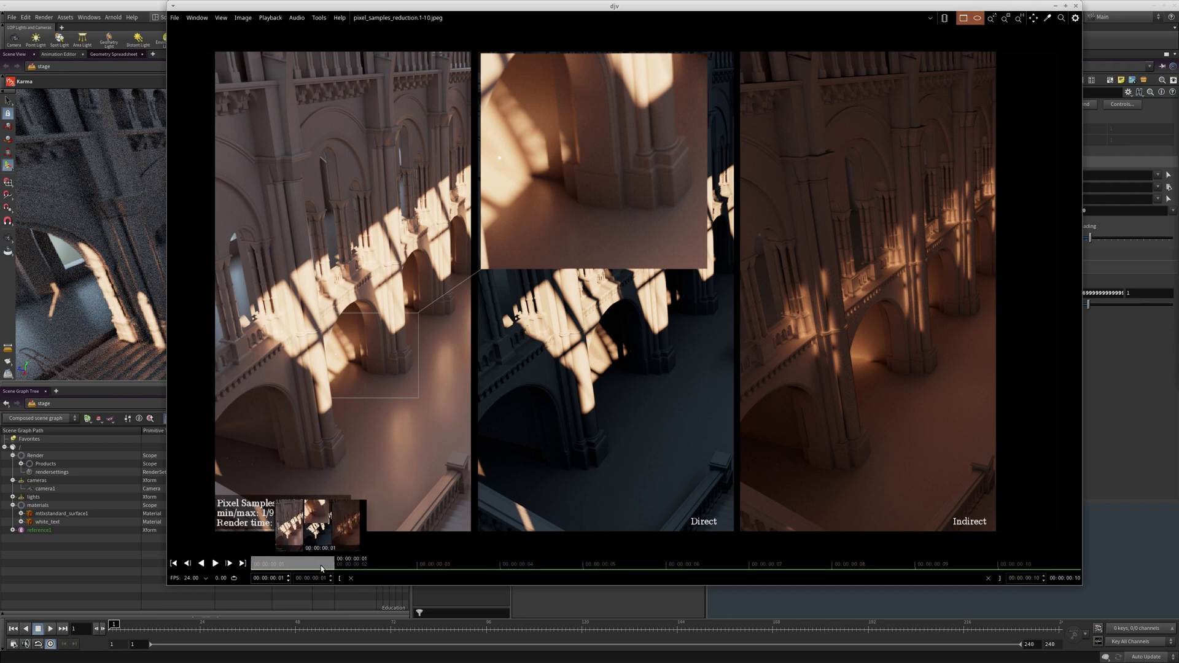
pyautogui.click(410, 570)
pyautogui.moveTo(410, 571); pyautogui.dragTo(312, 577)
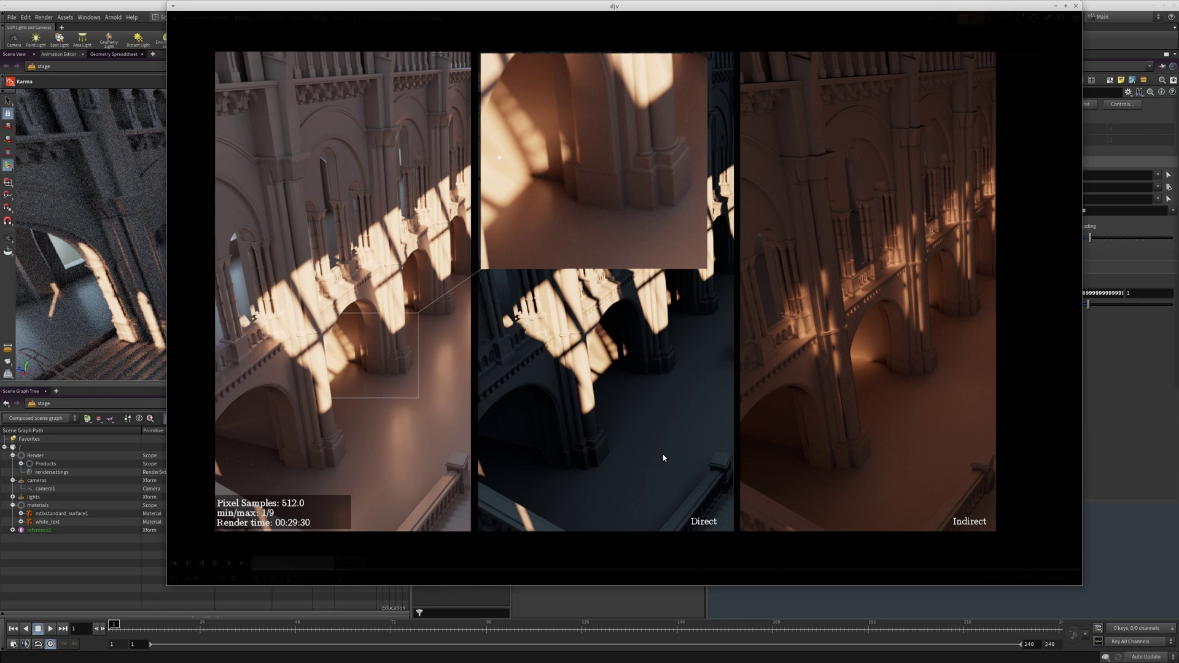
pyautogui.scroll(2, 660, 460)
pyautogui.scroll(2, 658, 461)
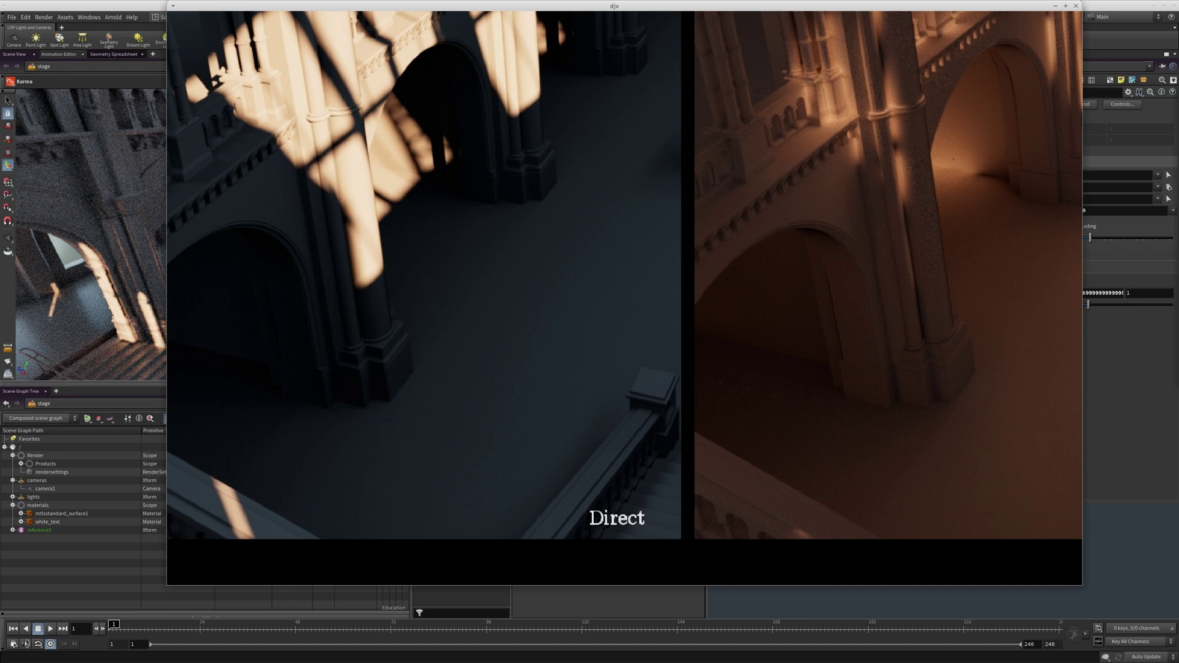
pyautogui.scroll(8, 399, 334)
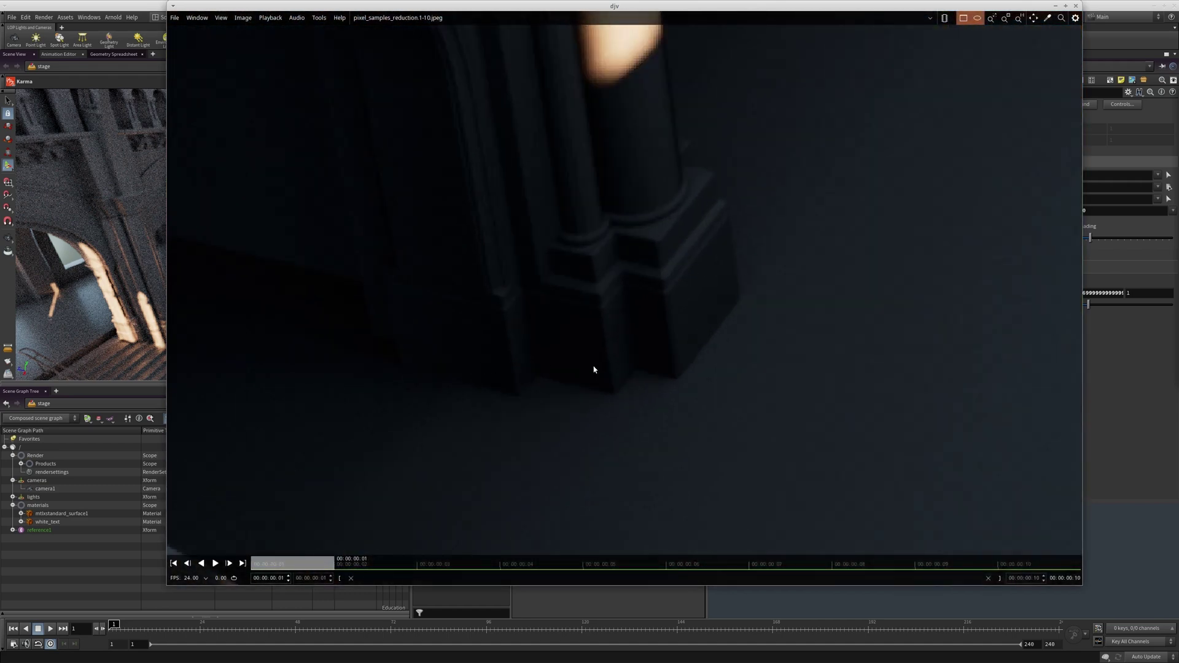
pyautogui.moveTo(267, 336); pyautogui.dragTo(483, 385, button='middle')
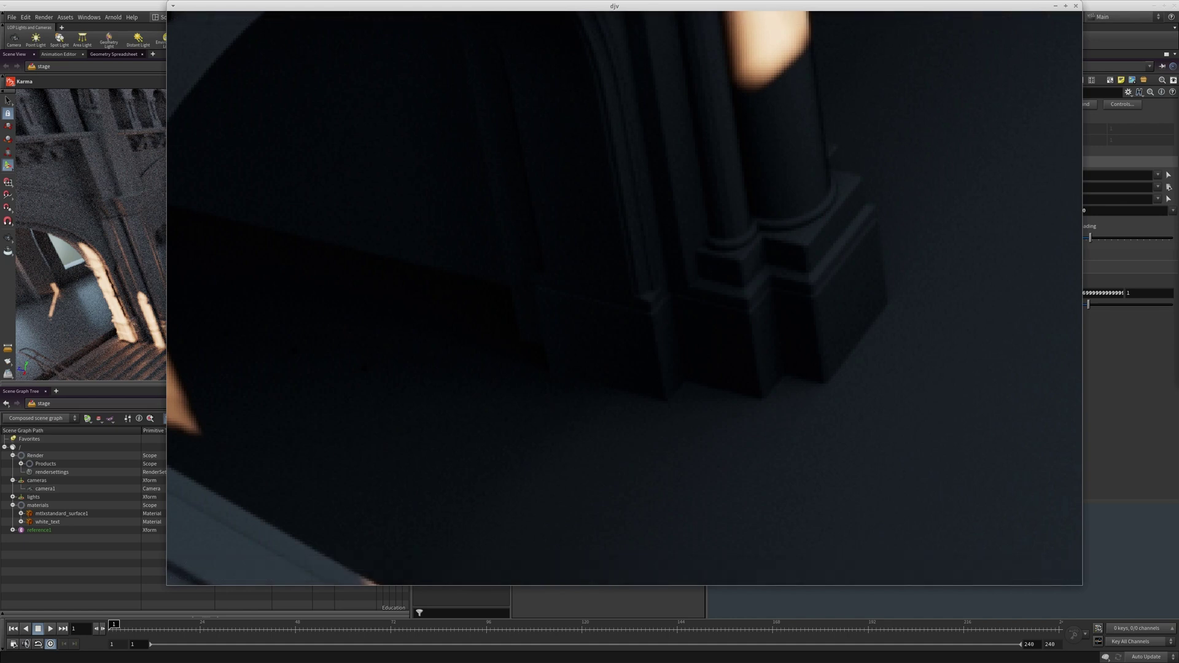
pyautogui.scroll(-10, 439, 242)
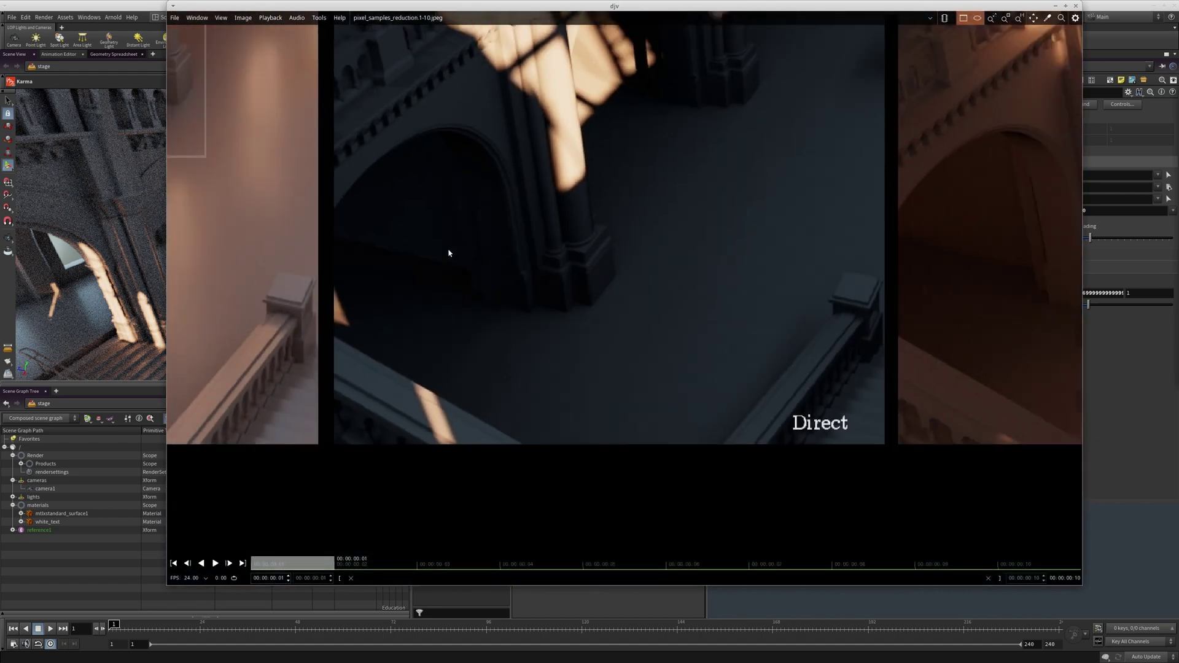
pyautogui.scroll(6, 629, 315)
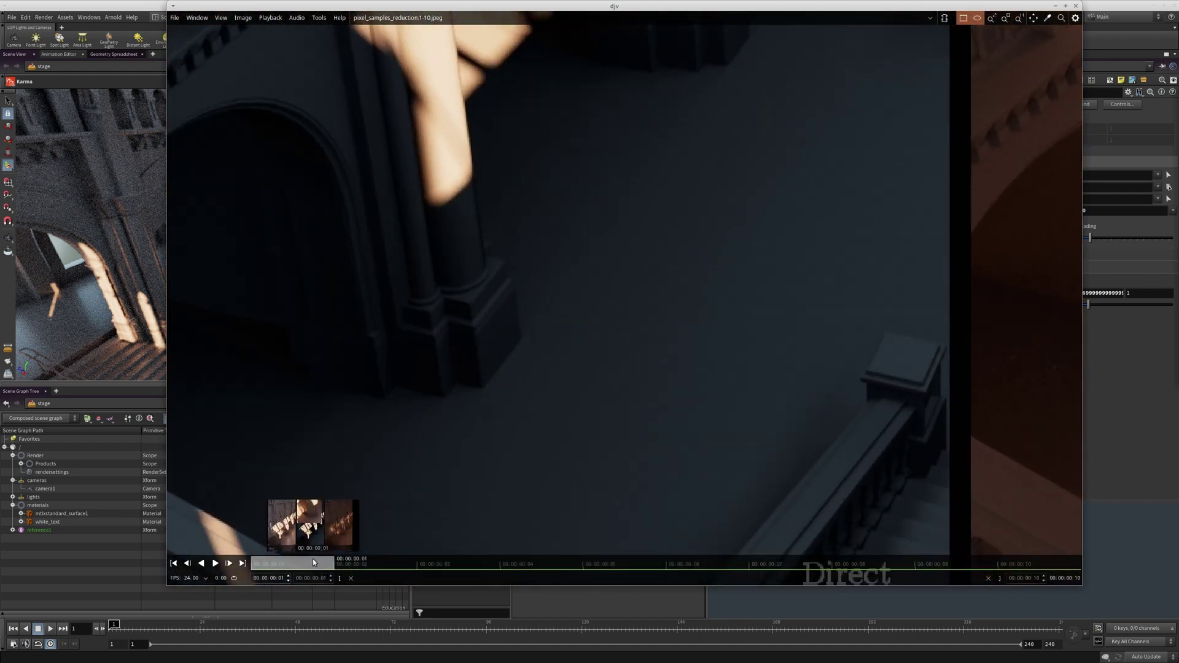
pyautogui.moveTo(646, 327); pyautogui.dragTo(396, 259, button='middle')
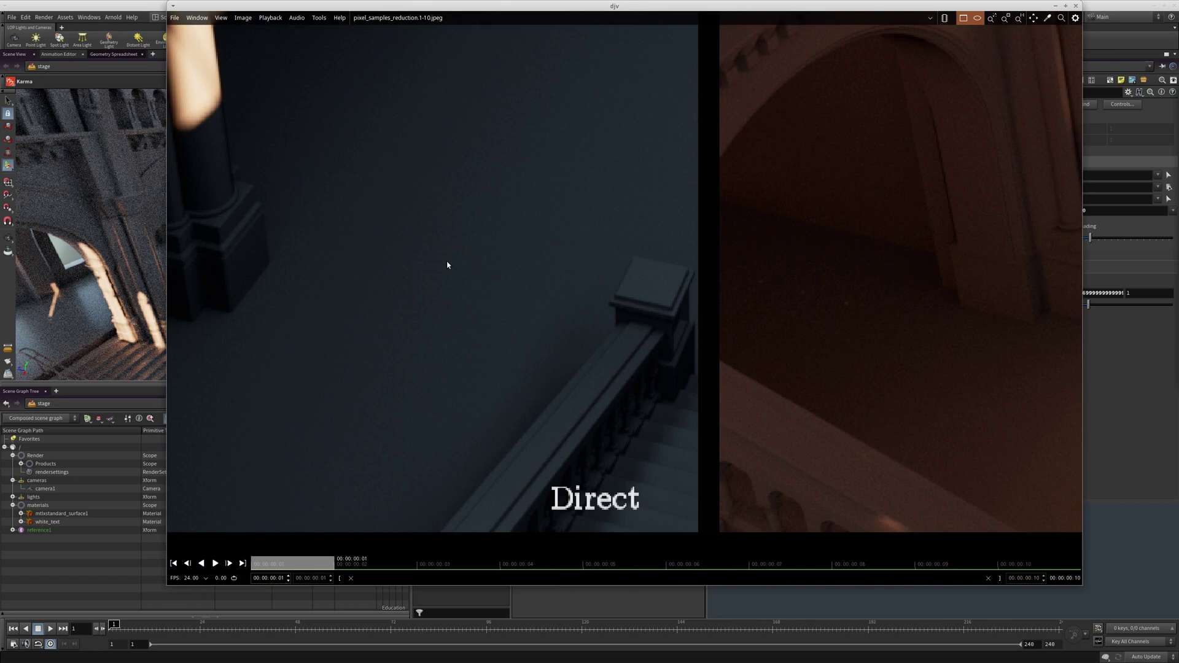
# - Inspect the noise on the arches and columns of the indirect pass in the 512-sample render
pyautogui.scroll(-2, 577, 289)
pyautogui.moveTo(971, 157); pyautogui.dragTo(665, 474, button='middle')
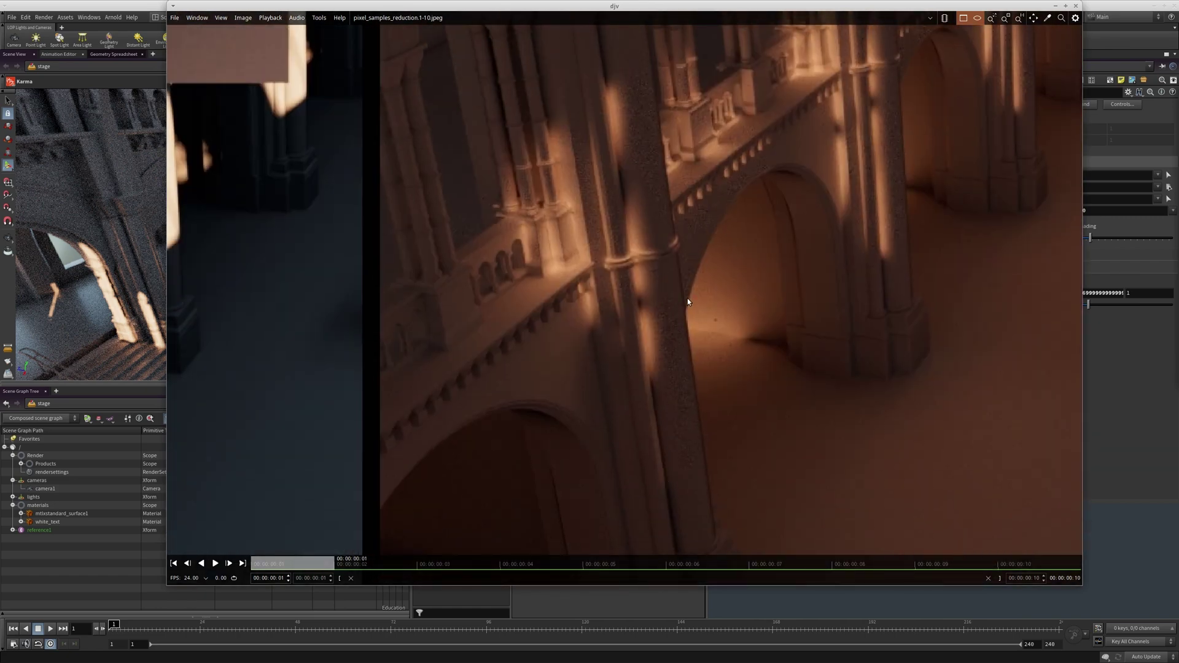
pyautogui.scroll(-4, 687, 297)
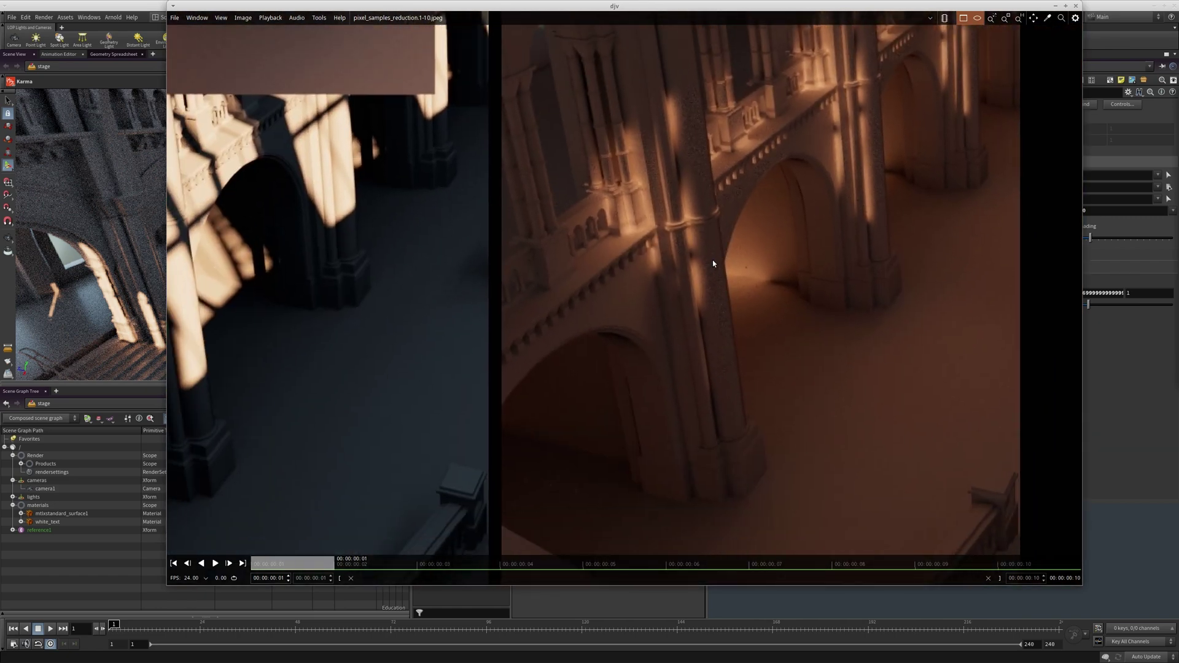
pyautogui.moveTo(649, 315); pyautogui.dragTo(727, 275, button='middle')
pyautogui.scroll(-1, 717, 280)
pyautogui.scroll(-2, 605, 337)
pyautogui.moveTo(598, 339); pyautogui.dragTo(800, 408, button='middle')
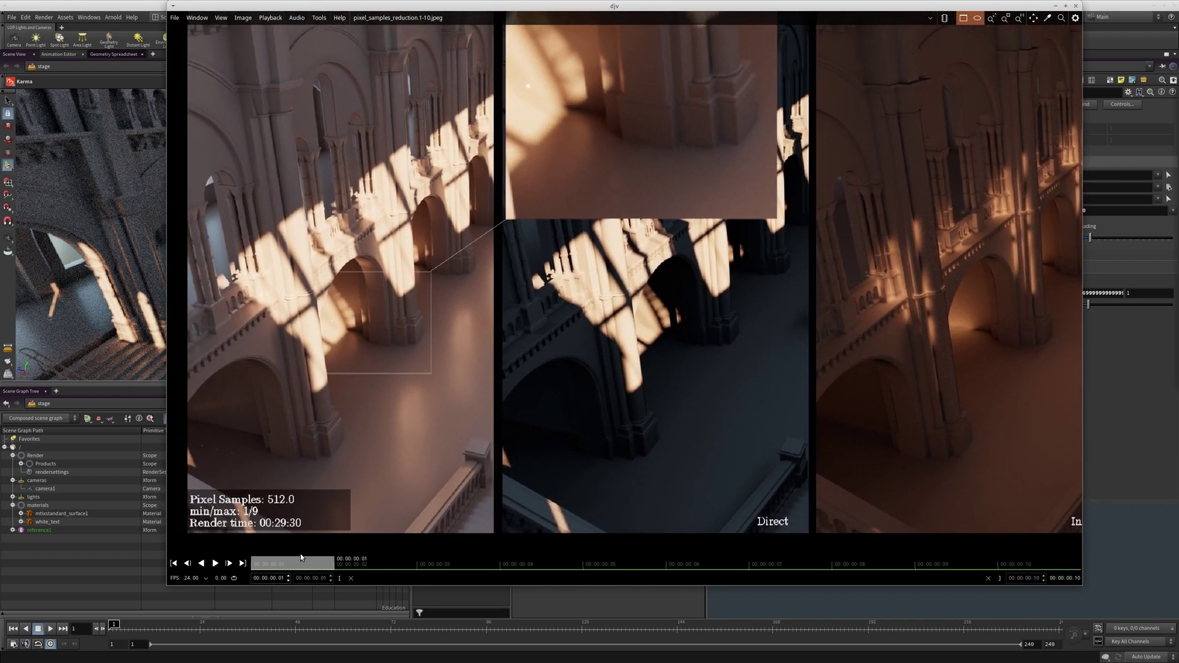
# - Step down through the 256, 128 and 64 pixel samples renders, and inspect the 64-sample image's wall and arches
pyautogui.click(371, 564)
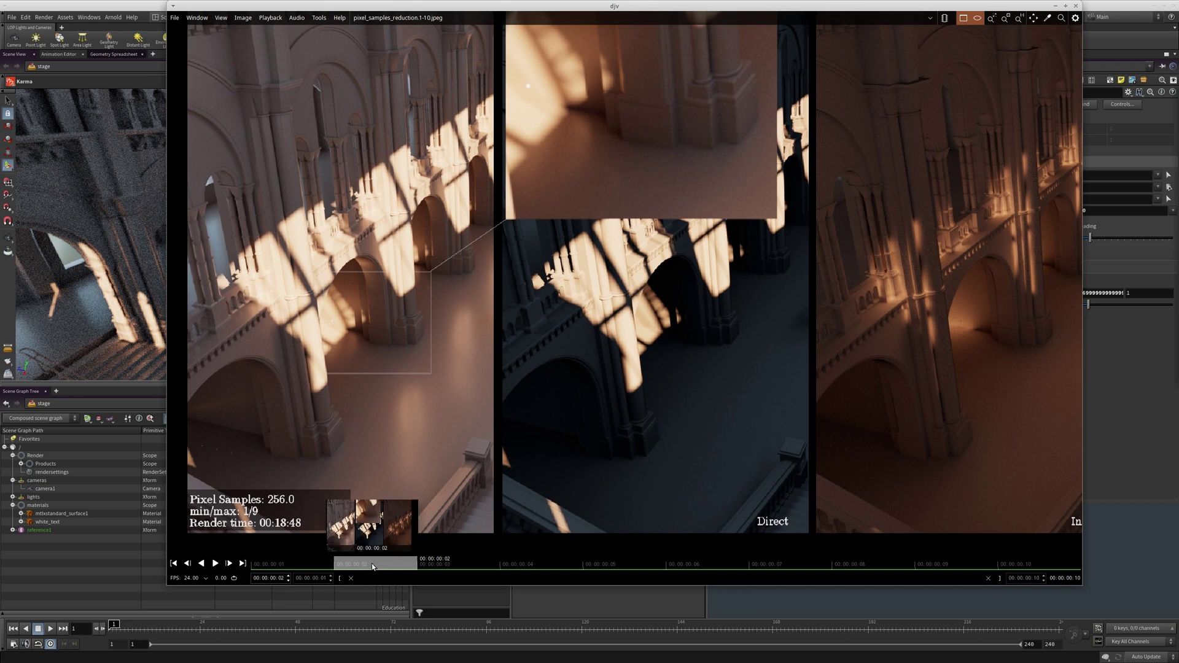
pyautogui.click(426, 563)
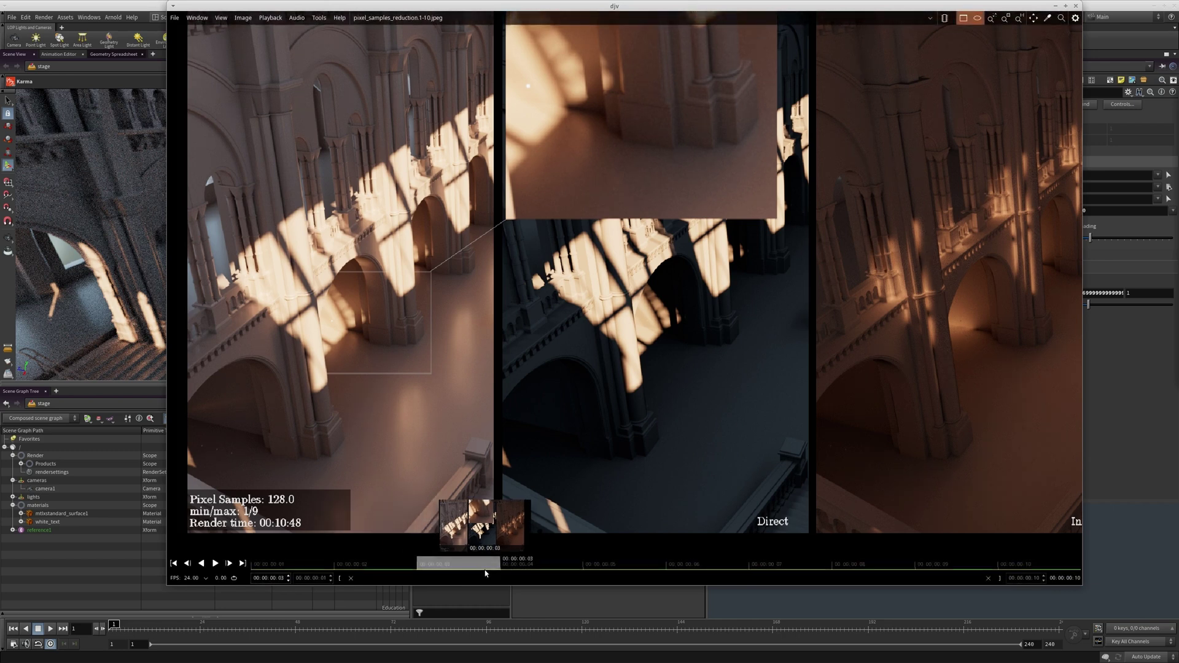
pyautogui.click(565, 567)
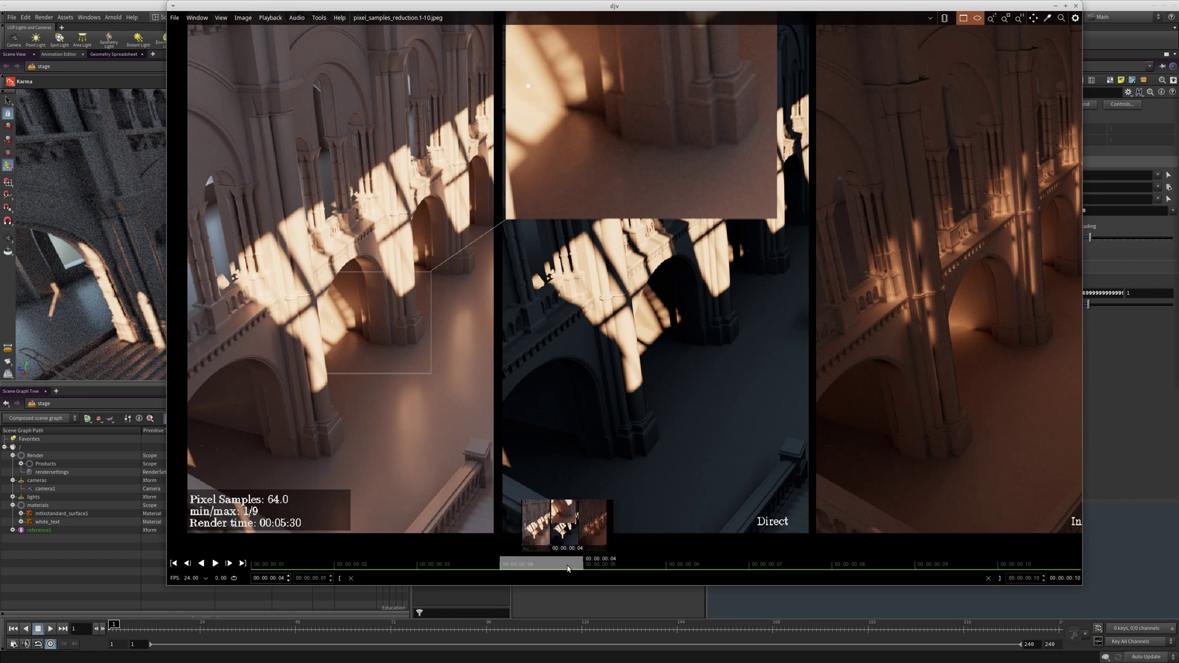
pyautogui.scroll(-2, 496, 355)
pyautogui.moveTo(496, 355); pyautogui.dragTo(531, 367, button='middle')
pyautogui.scroll(6, 383, 97)
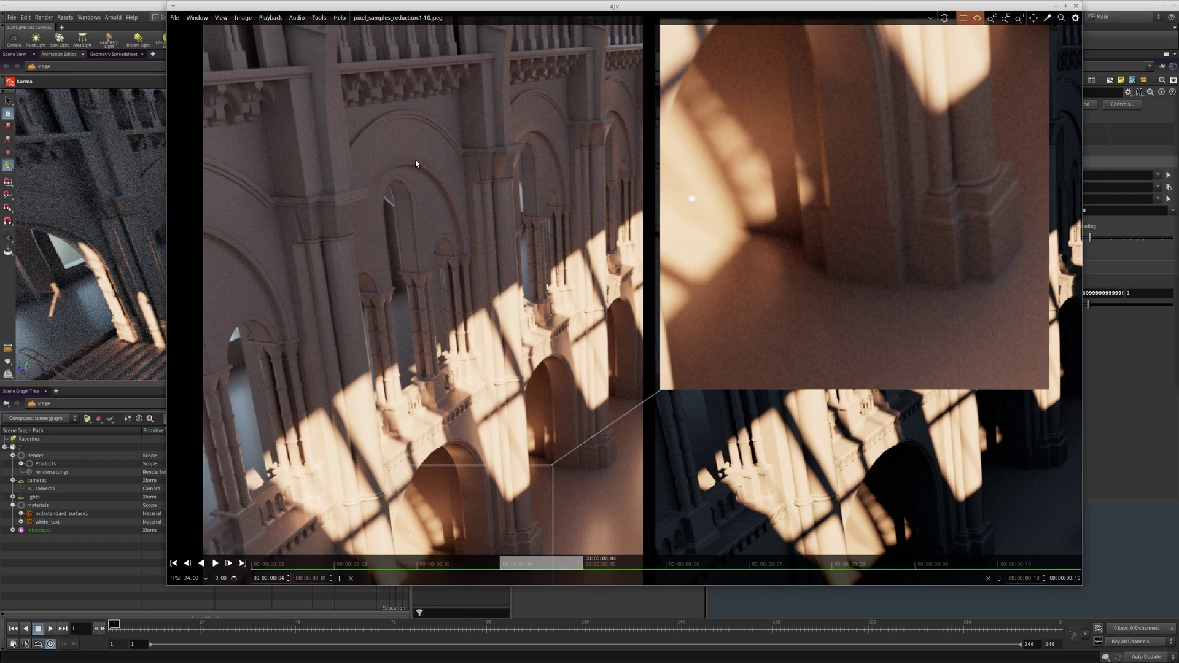
pyautogui.scroll(-4, 435, 252)
pyautogui.moveTo(481, 378); pyautogui.dragTo(461, 219, button='middle')
pyautogui.scroll(-3, 342, 434)
pyautogui.scroll(3, 473, 395)
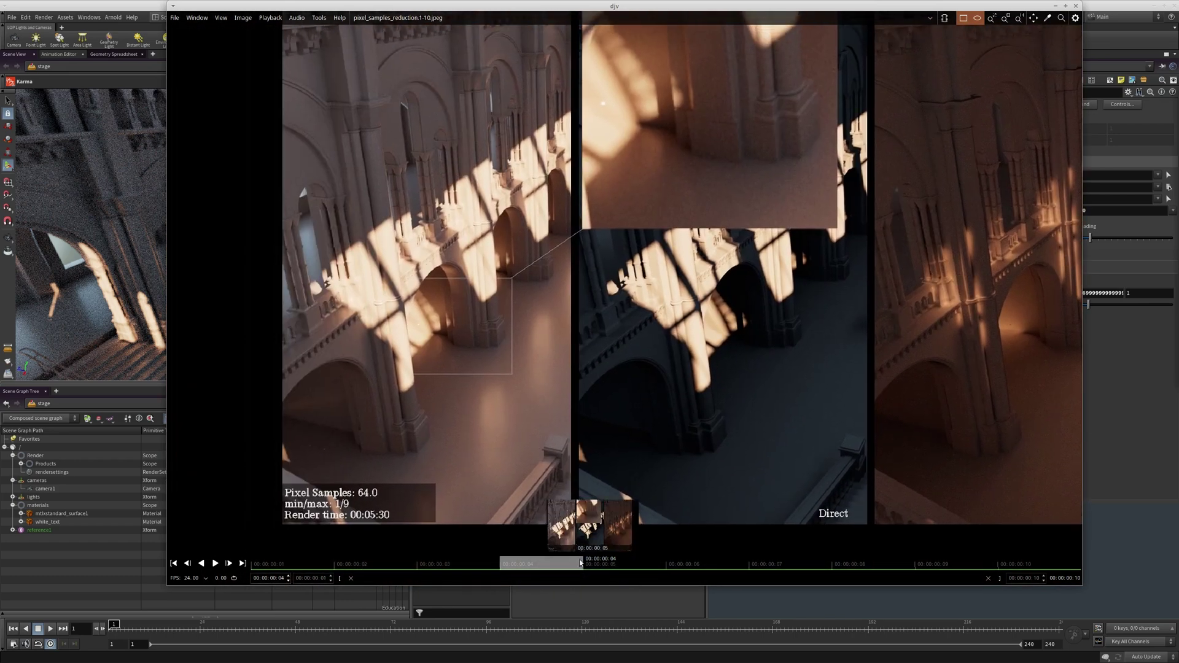
# - Return to the 128 pixel samples render and inspect its direct and indirect passes side by side
pyautogui.click(460, 564)
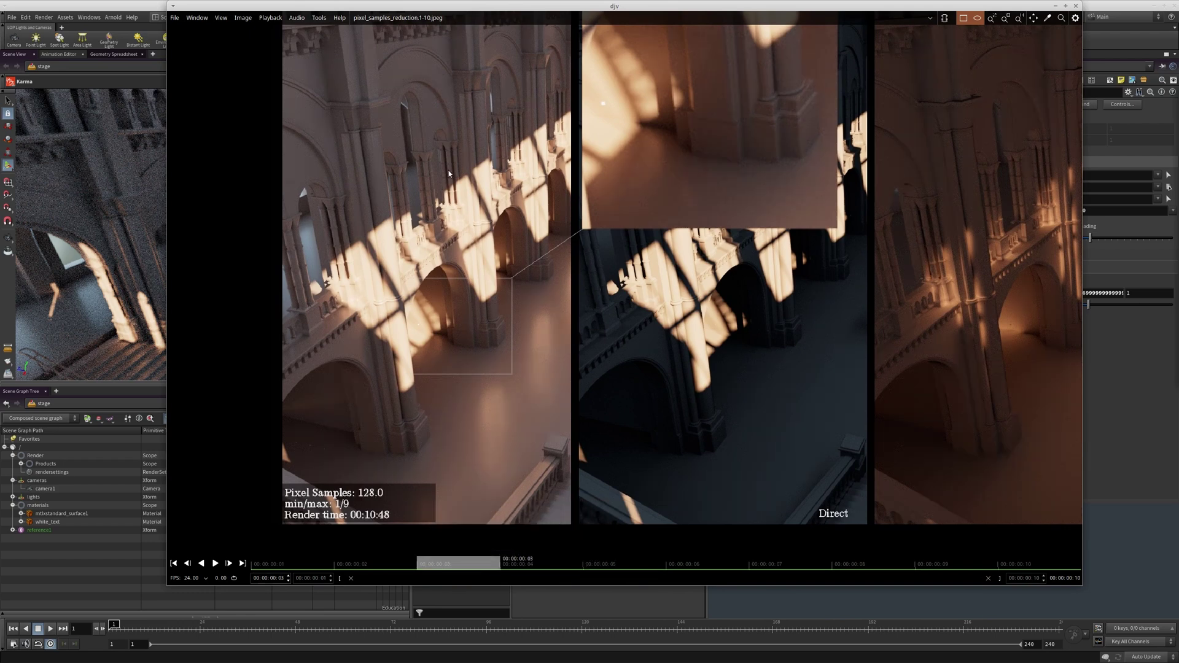
pyautogui.moveTo(403, 252); pyautogui.dragTo(396, 280, button='middle')
pyautogui.scroll(-1, 399, 362)
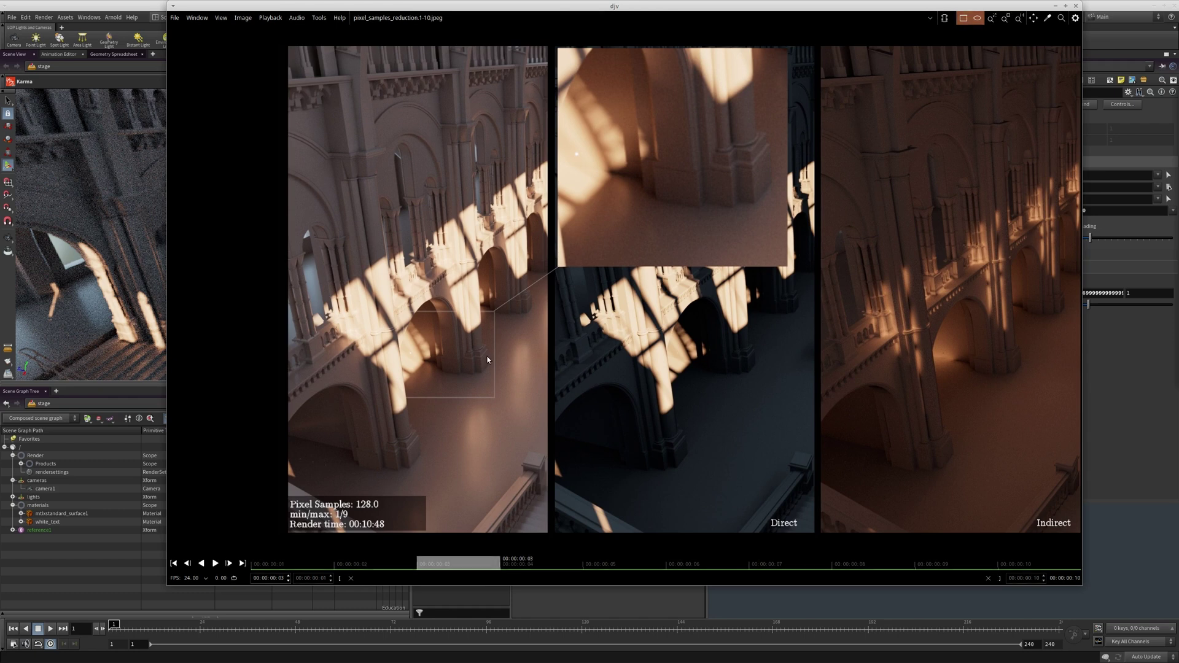
pyautogui.moveTo(488, 356); pyautogui.dragTo(414, 373, button='middle')
pyautogui.scroll(4, 640, 465)
pyautogui.moveTo(536, 342); pyautogui.dragTo(414, 239, button='middle')
pyautogui.scroll(-1, 681, 385)
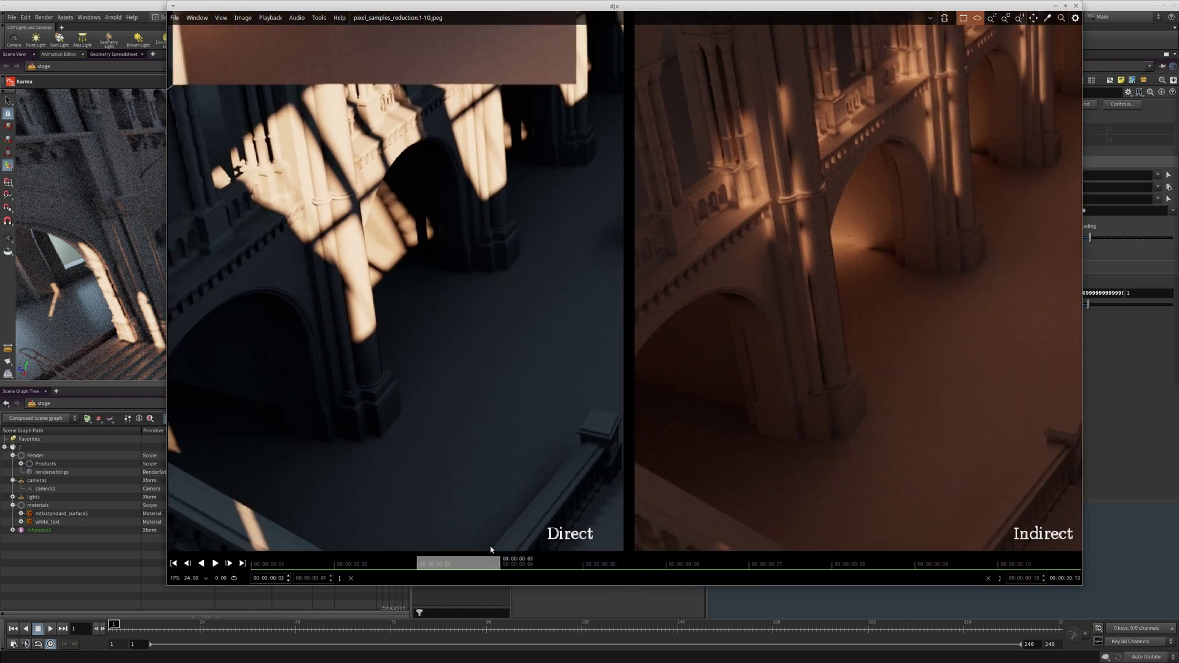
# - Inspect the 32 pixel samples render's direct and combined images for noise, and compare them with the 16-sample render
pyautogui.moveTo(476, 574); pyautogui.dragTo(610, 596)
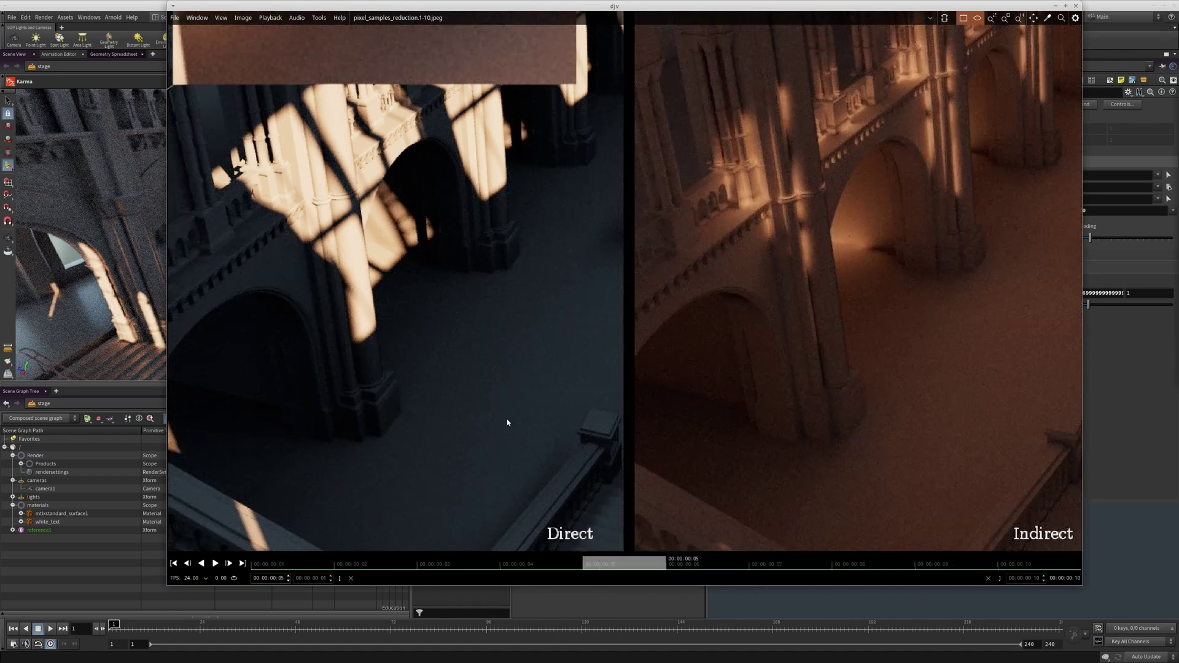
pyautogui.moveTo(461, 410); pyautogui.dragTo(583, 326, button='middle')
pyautogui.scroll(-1, 583, 326)
pyautogui.scroll(3, 583, 326)
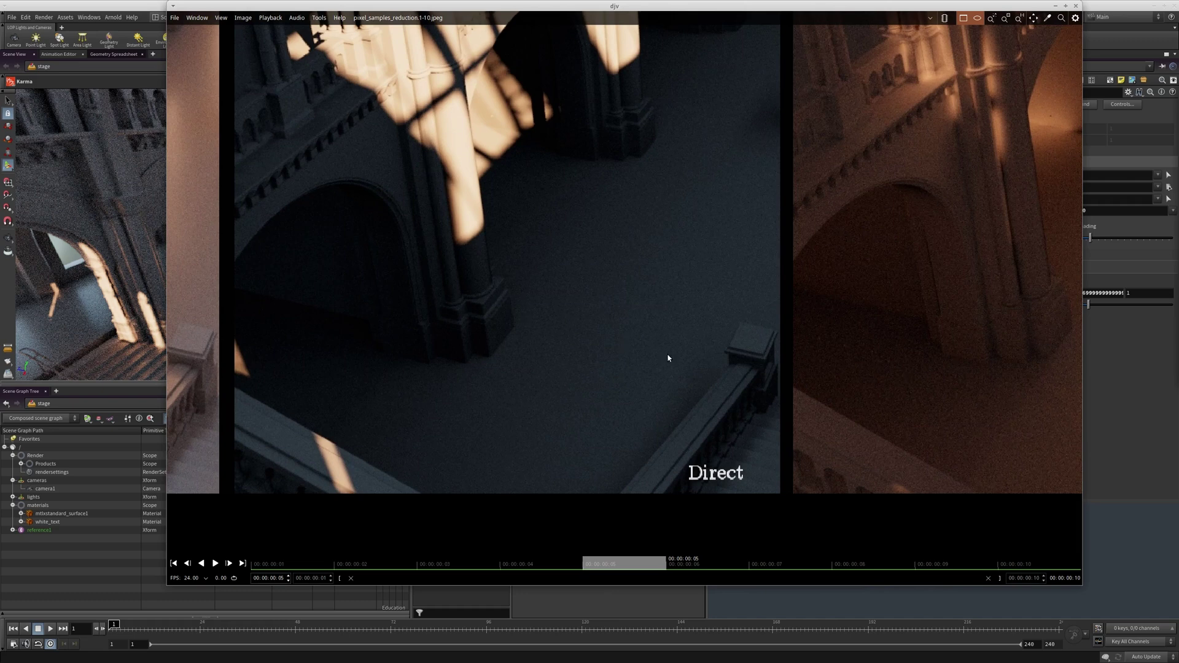
pyautogui.scroll(-3, 668, 358)
pyautogui.moveTo(213, 319); pyautogui.dragTo(584, 376, button='middle')
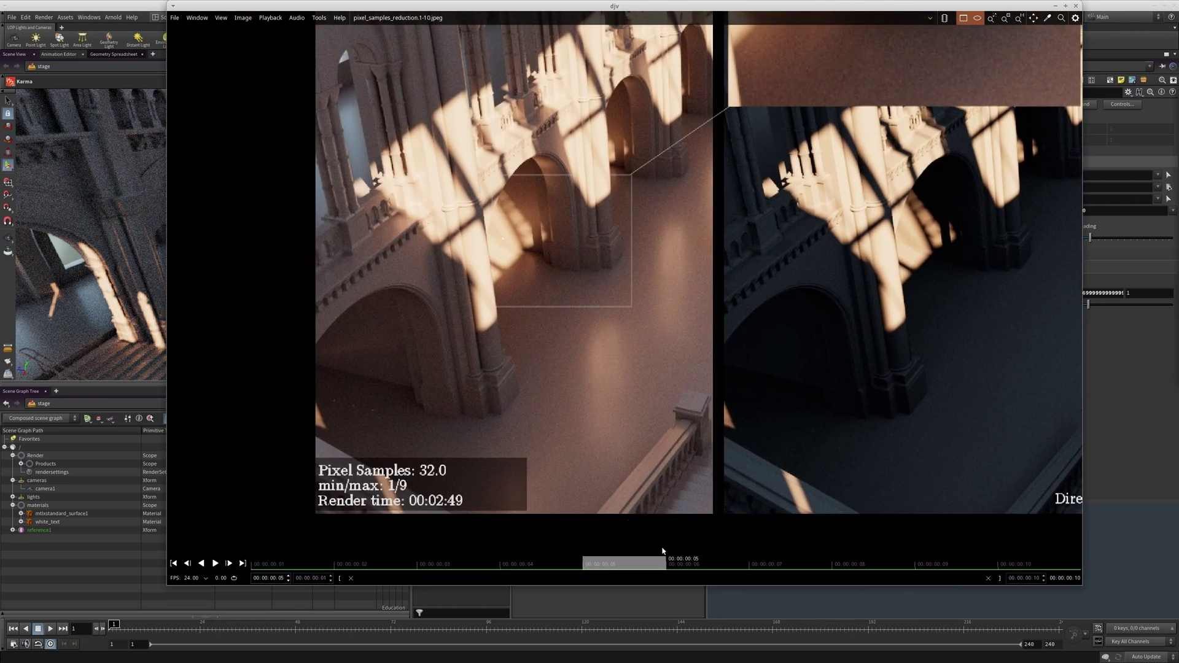
pyautogui.click(697, 562)
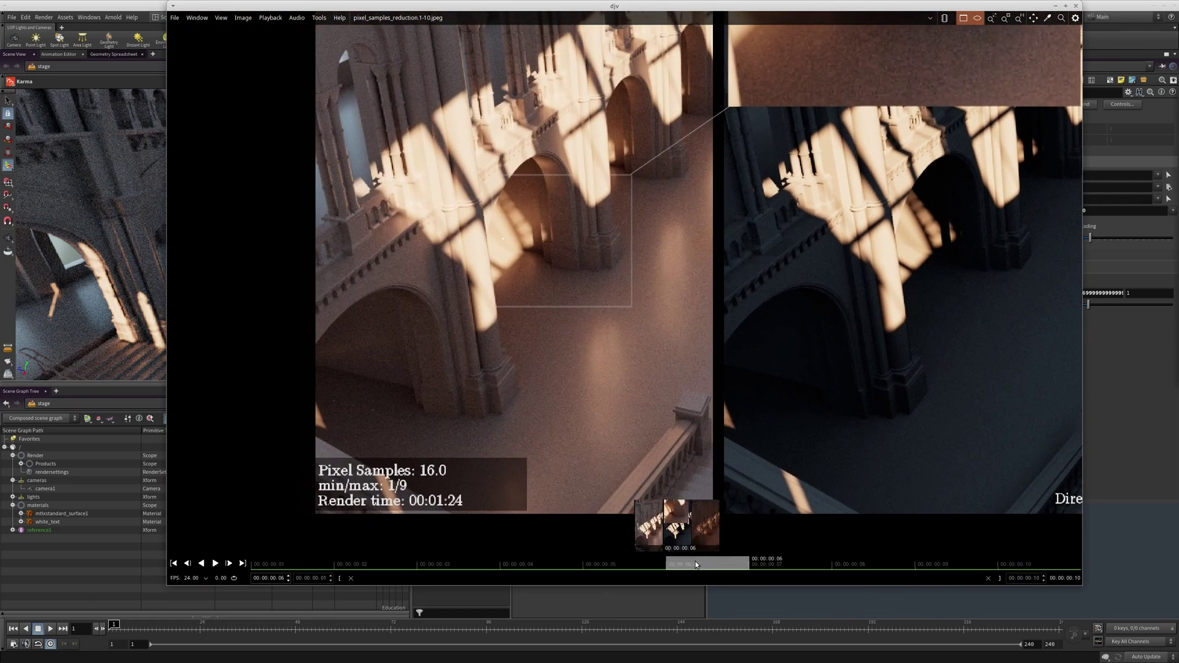
# - Close the render comparison and return to the Min Ray Samples setting in the Karma node's sampling parameters
pyautogui.click(1075, 6)
pyautogui.click(925, 256)
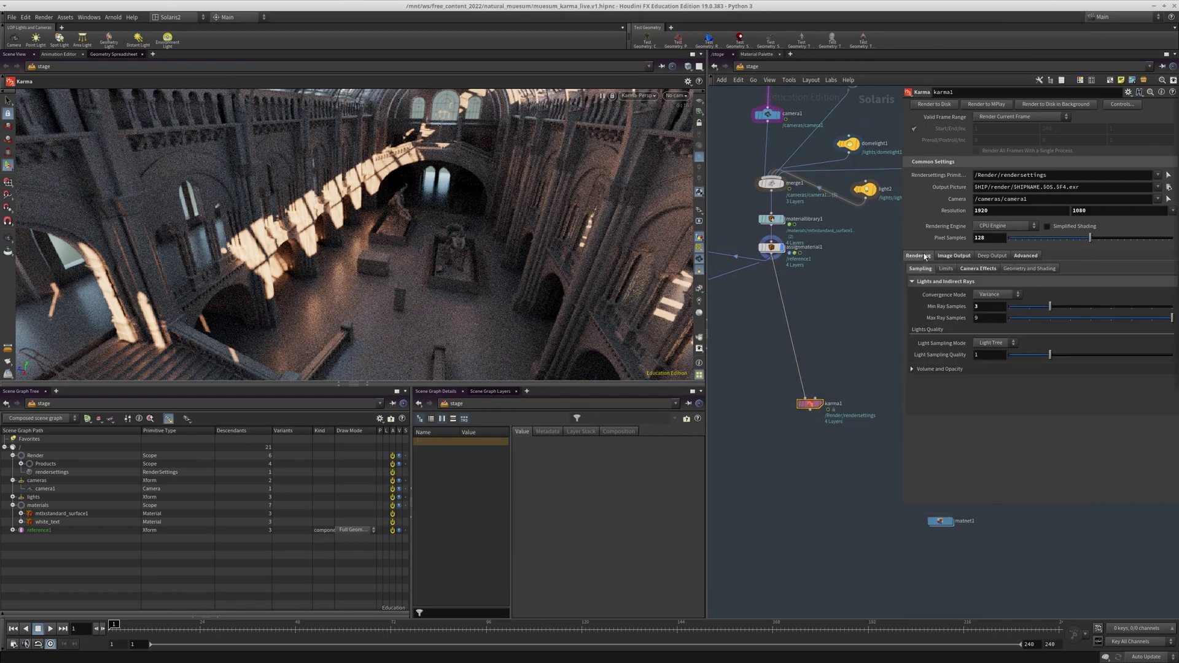
pyautogui.click(985, 306)
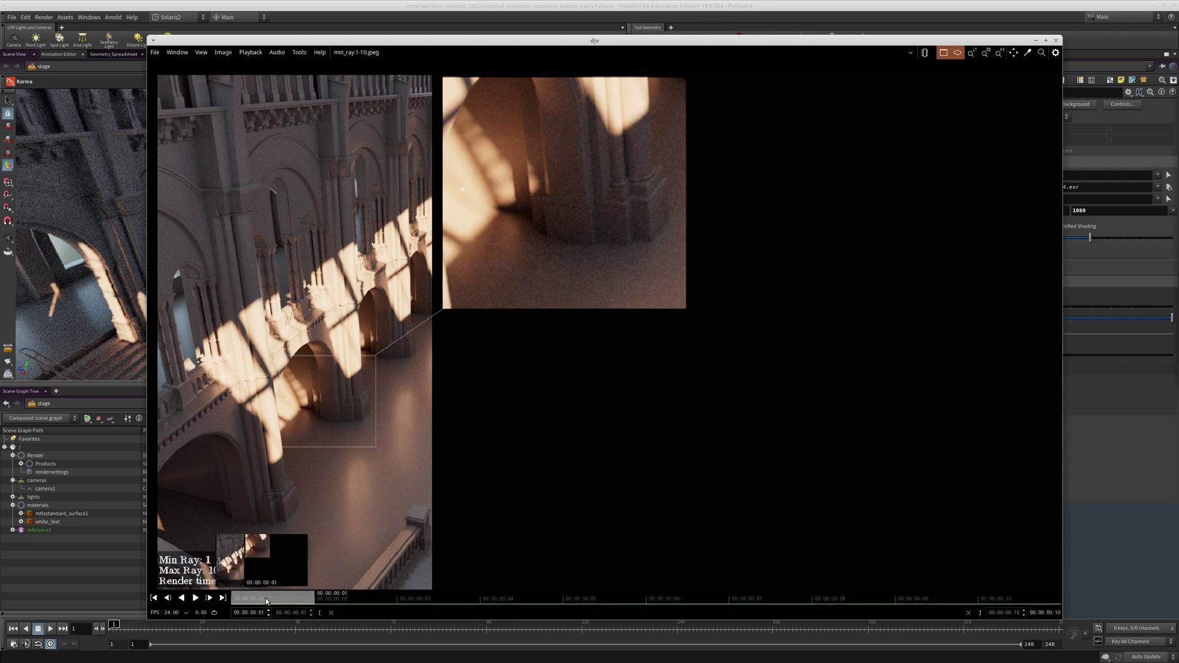
# - Step through the minimum ray samples renders from 1 up to 10 and back to 2, inspecting the enlarged pillar for noise
pyautogui.click(354, 603)
pyautogui.moveTo(353, 603); pyautogui.dragTo(1000, 603)
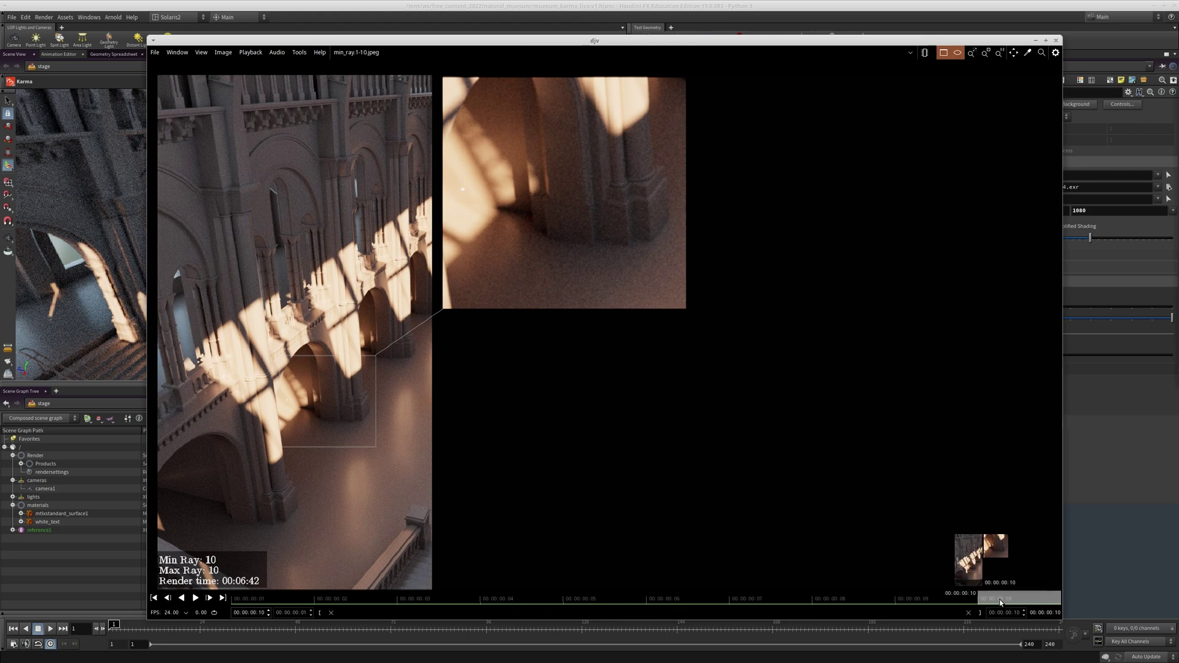
pyautogui.moveTo(1000, 603); pyautogui.dragTo(1098, 596)
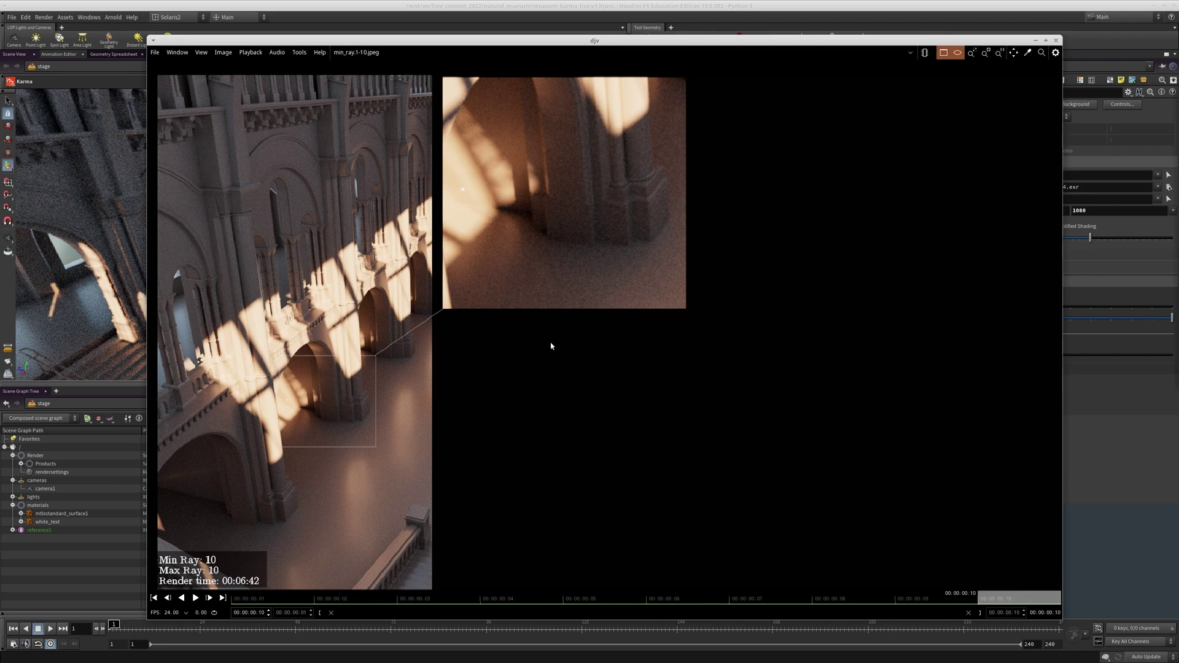
pyautogui.moveTo(988, 600); pyautogui.dragTo(391, 577)
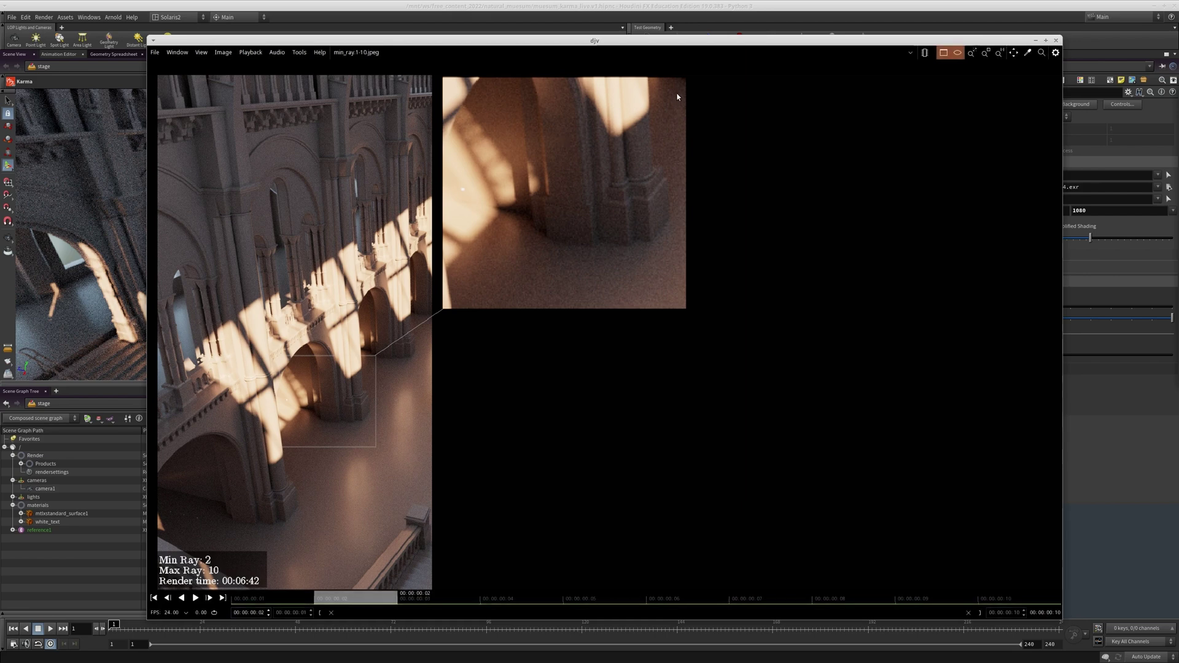
# - Compare the Min Ray 1 and Min Ray 2 renders, and close the minimum ray comparison
pyautogui.moveTo(649, 40); pyautogui.dragTo(665, 36)
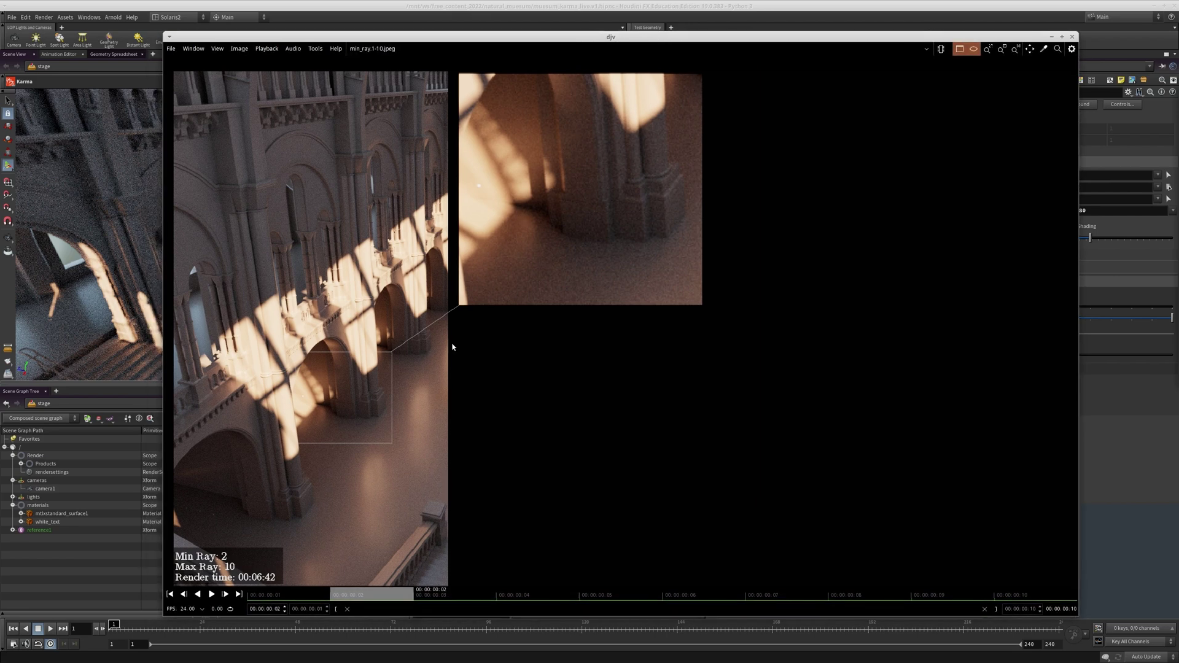
pyautogui.click(294, 593)
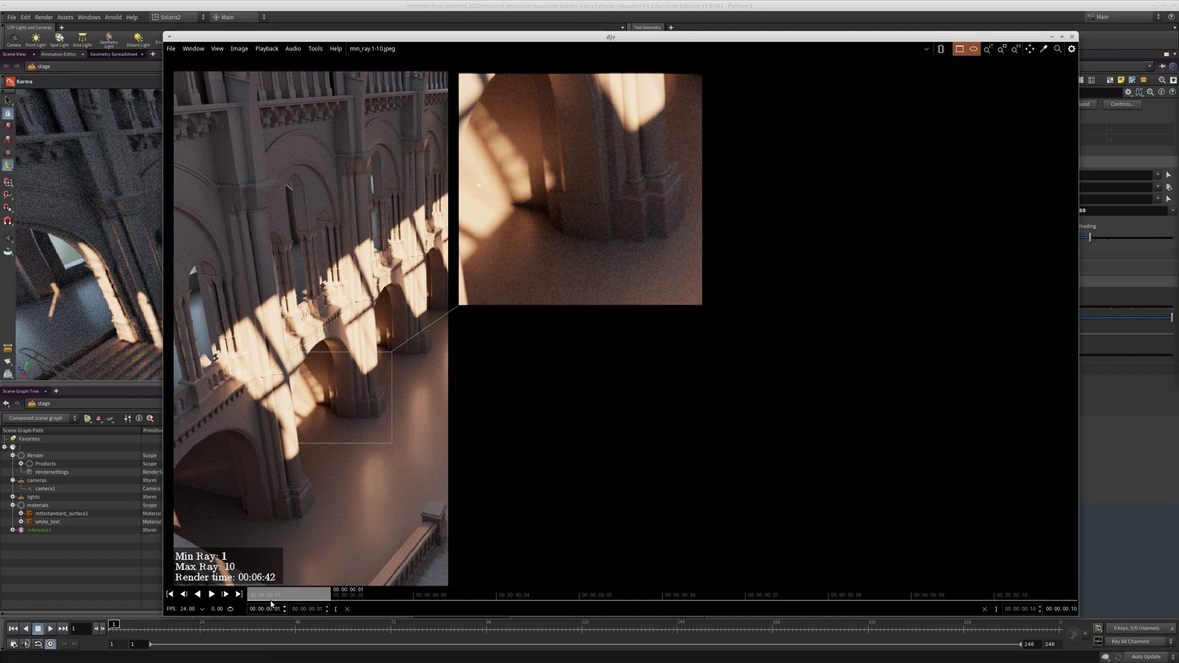
pyautogui.click(372, 593)
pyautogui.click(289, 593)
pyautogui.click(1071, 36)
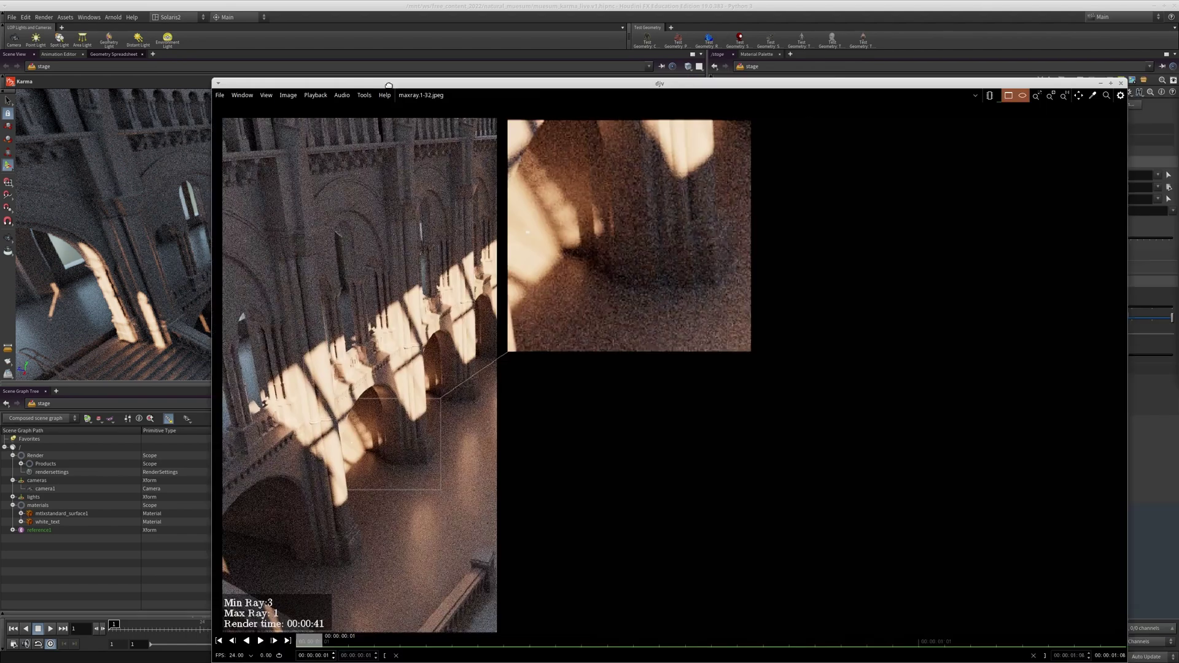
# - Step through the maximum ray samples renders from 1 to 31 and back to 12, examining noise and render time
pyautogui.moveTo(389, 81); pyautogui.dragTo(332, 61)
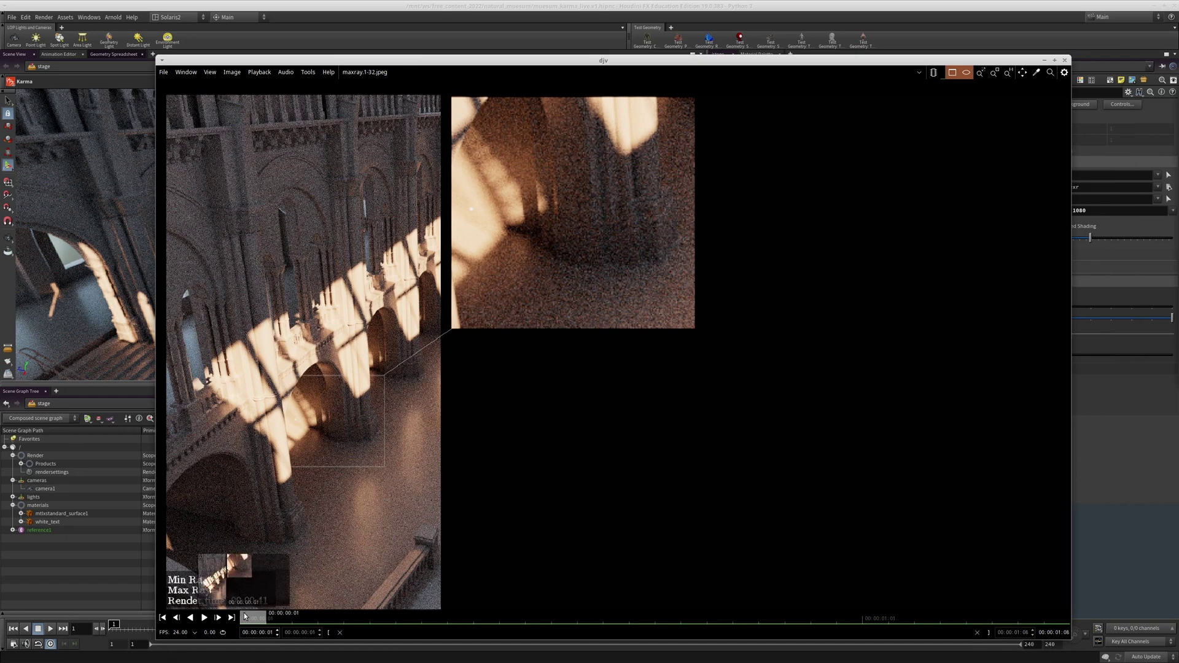
pyautogui.moveTo(253, 620); pyautogui.dragTo(542, 611)
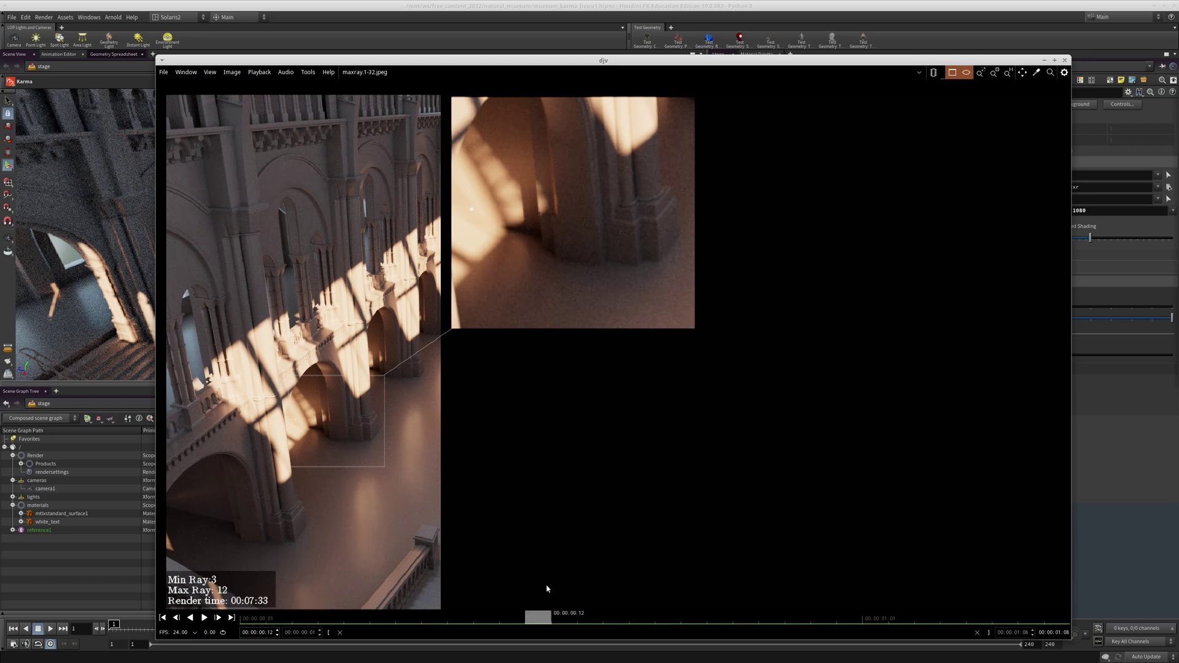
pyautogui.moveTo(509, 619); pyautogui.dragTo(1023, 599)
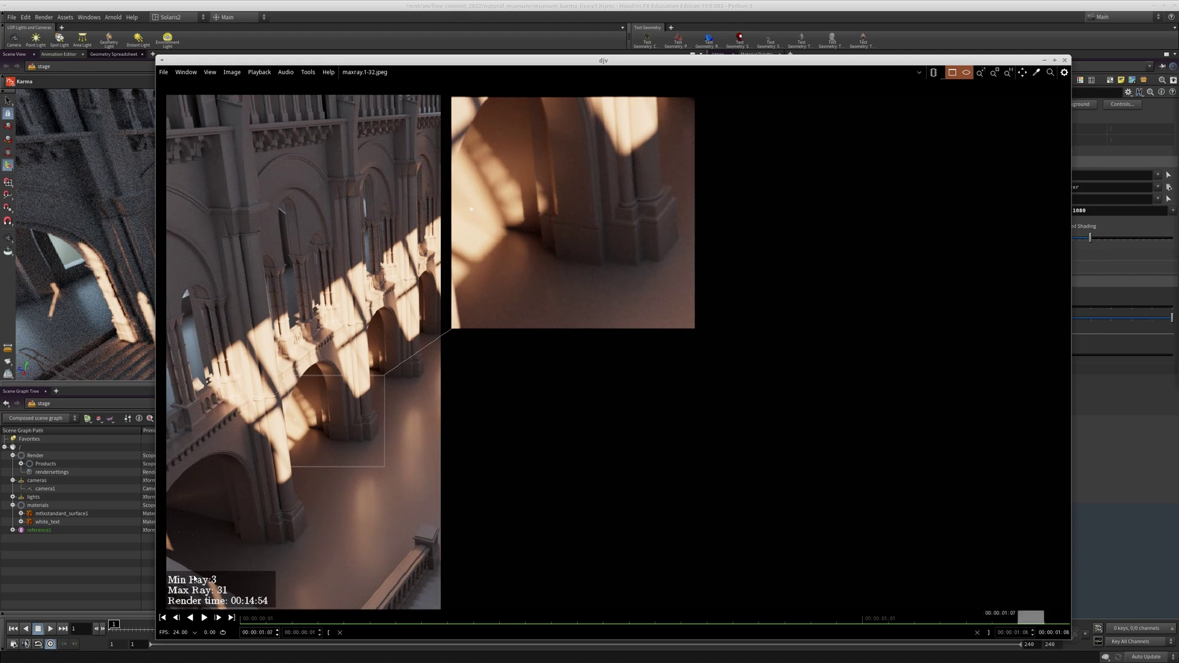
pyautogui.click(1054, 620)
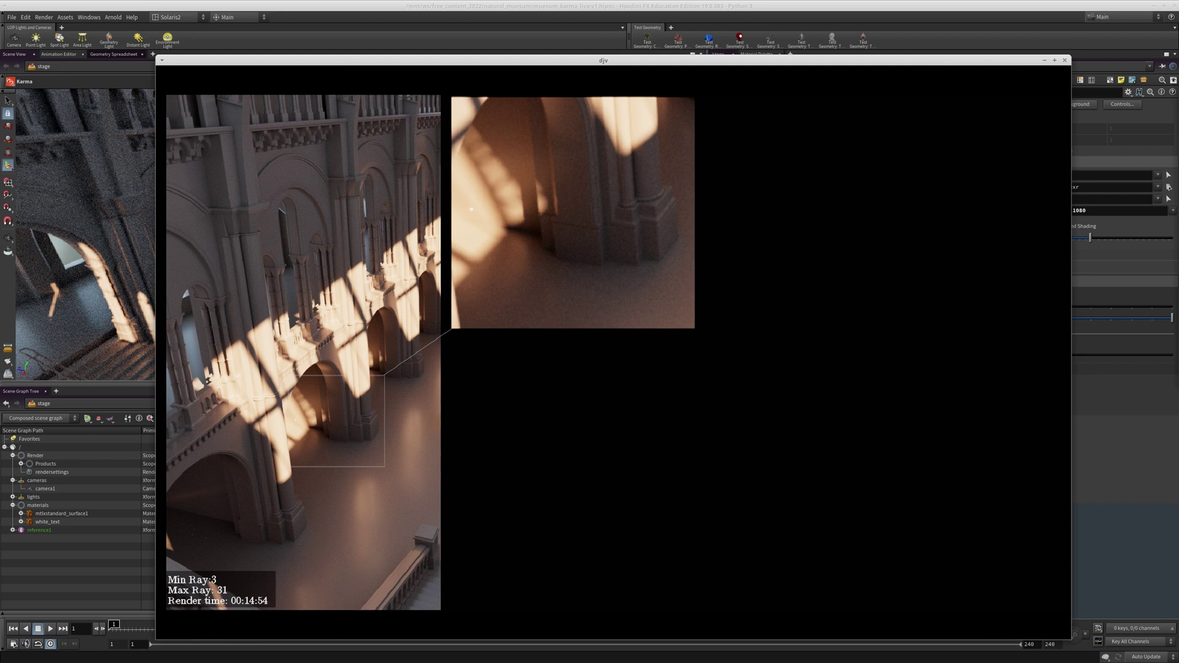
pyautogui.moveTo(1059, 635)
pyautogui.moveTo(933, 619); pyautogui.dragTo(538, 594)
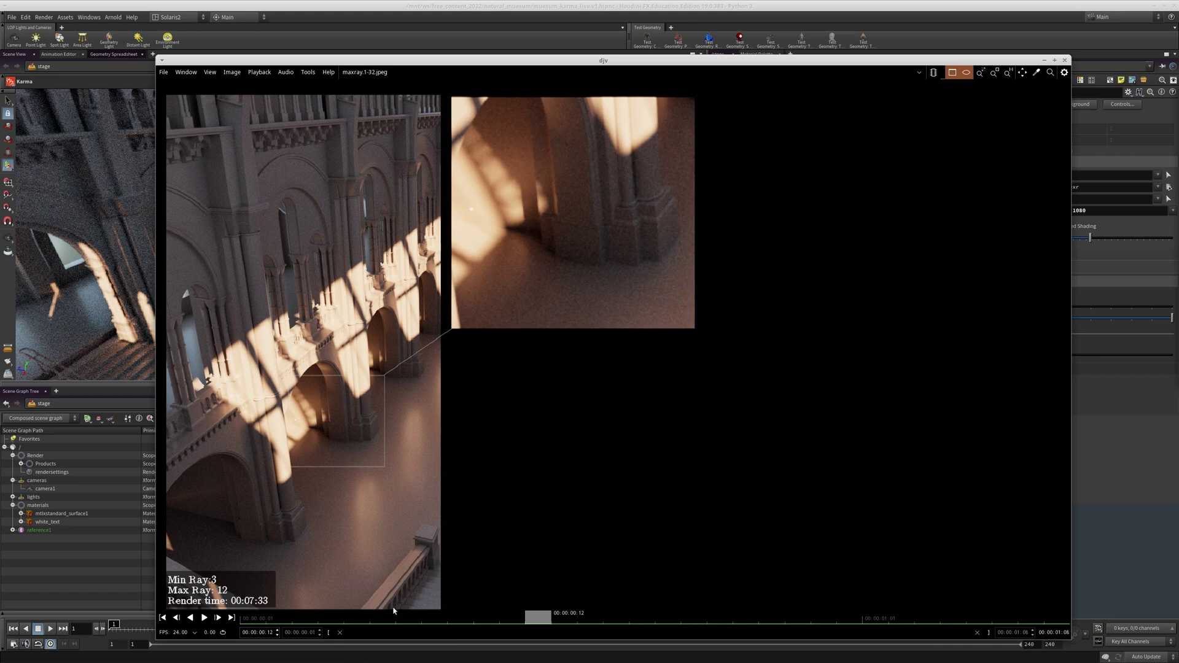
# - Compare the Max Ray 27, 9 and 32 renders for remaining noise in the enlarged pillar area
pyautogui.click(489, 619)
pyautogui.moveTo(490, 617); pyautogui.dragTo(932, 591)
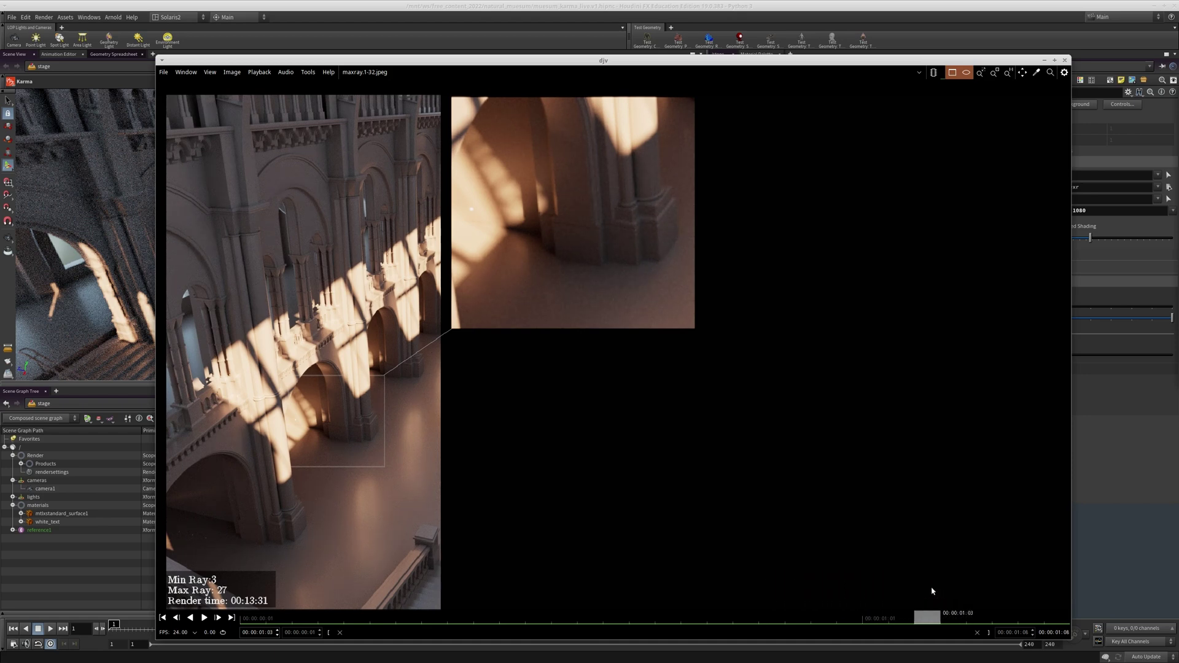
pyautogui.click(431, 619)
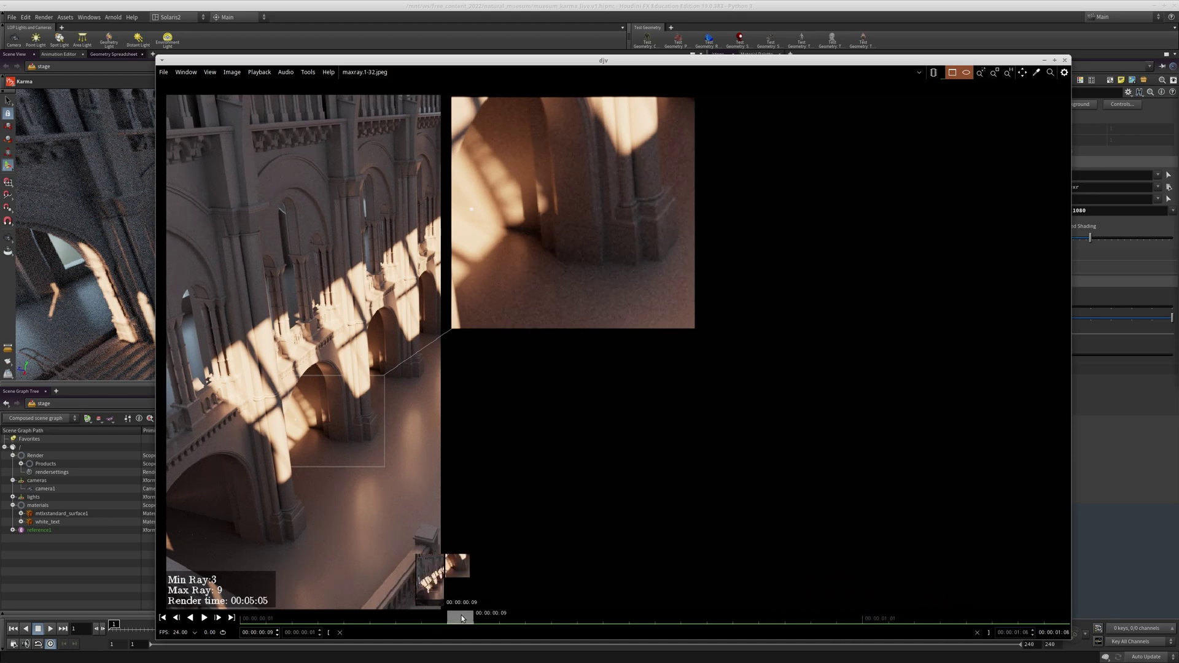
pyautogui.click(462, 617)
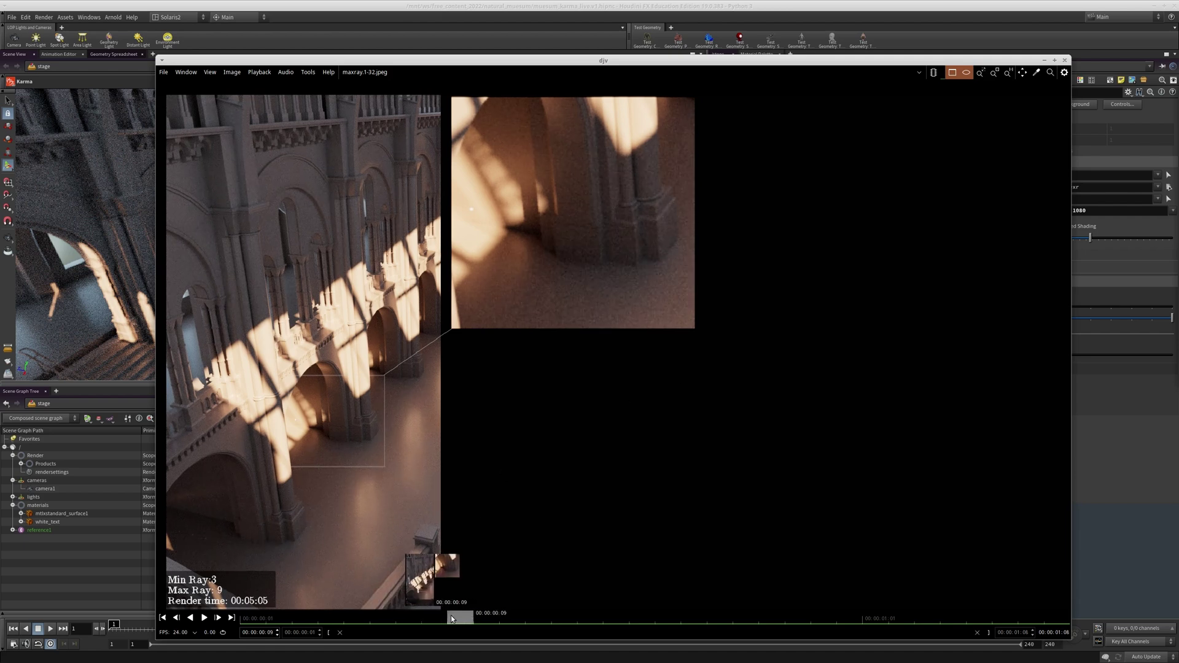
pyautogui.moveTo(473, 626); pyautogui.dragTo(1082, 610)
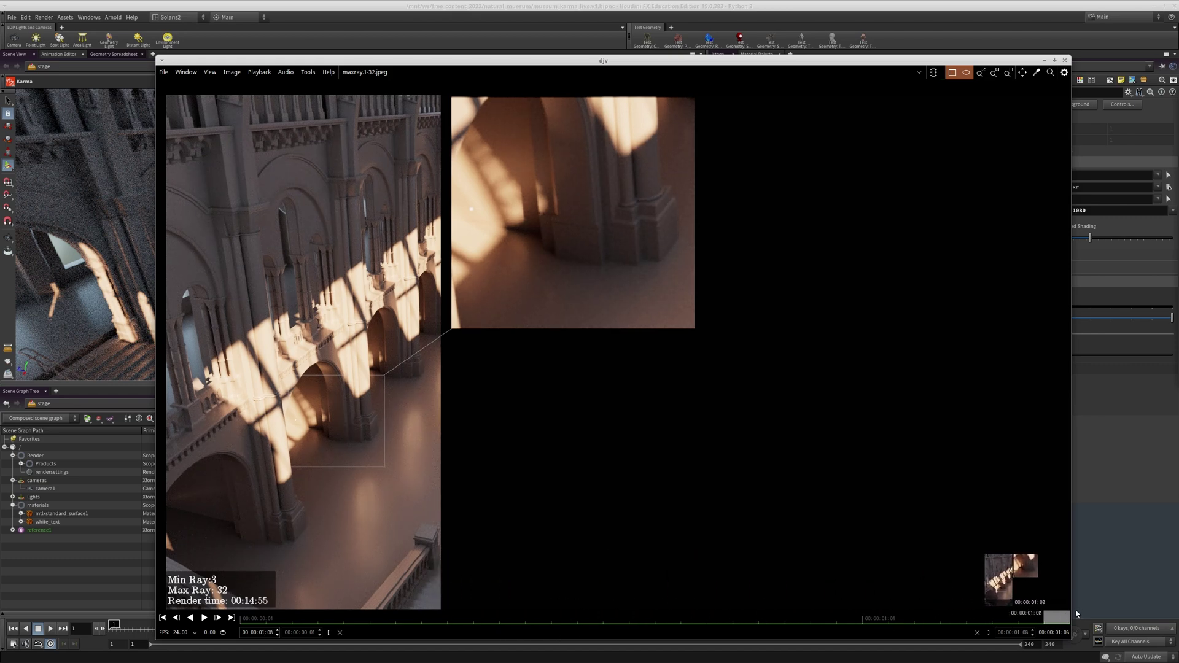
pyautogui.moveTo(1046, 614); pyautogui.dragTo(1025, 618)
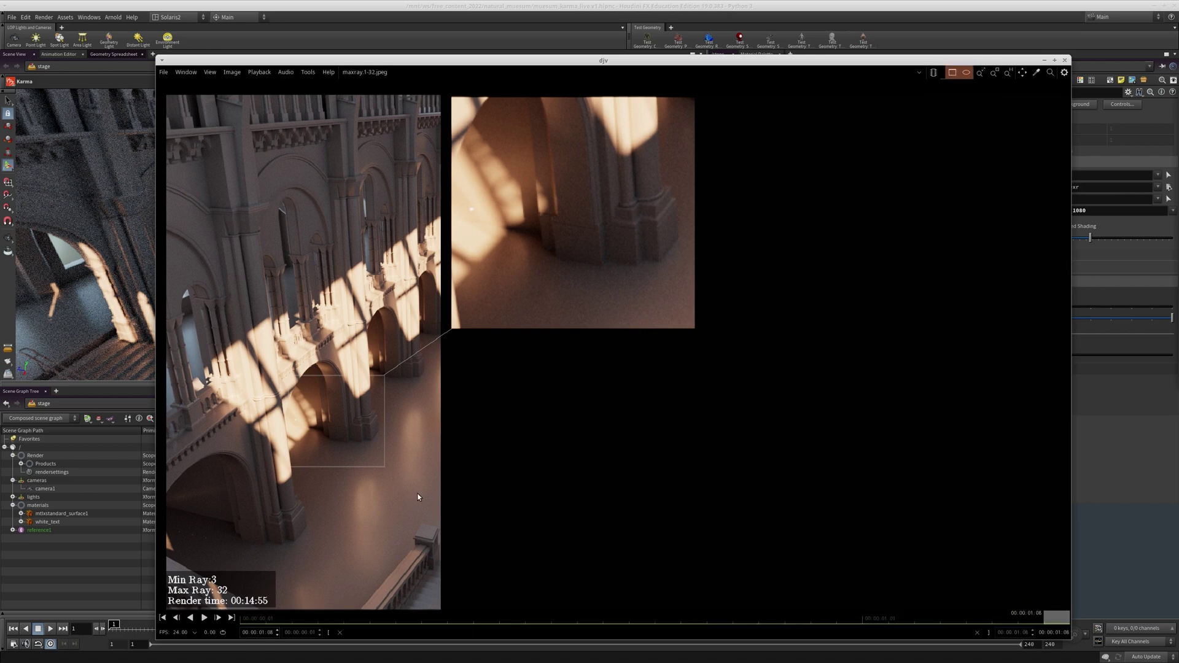
# - Compare the Max Ray 10, 9 and 8 renders, return to 9, and close the maximum ray comparison
pyautogui.click(491, 617)
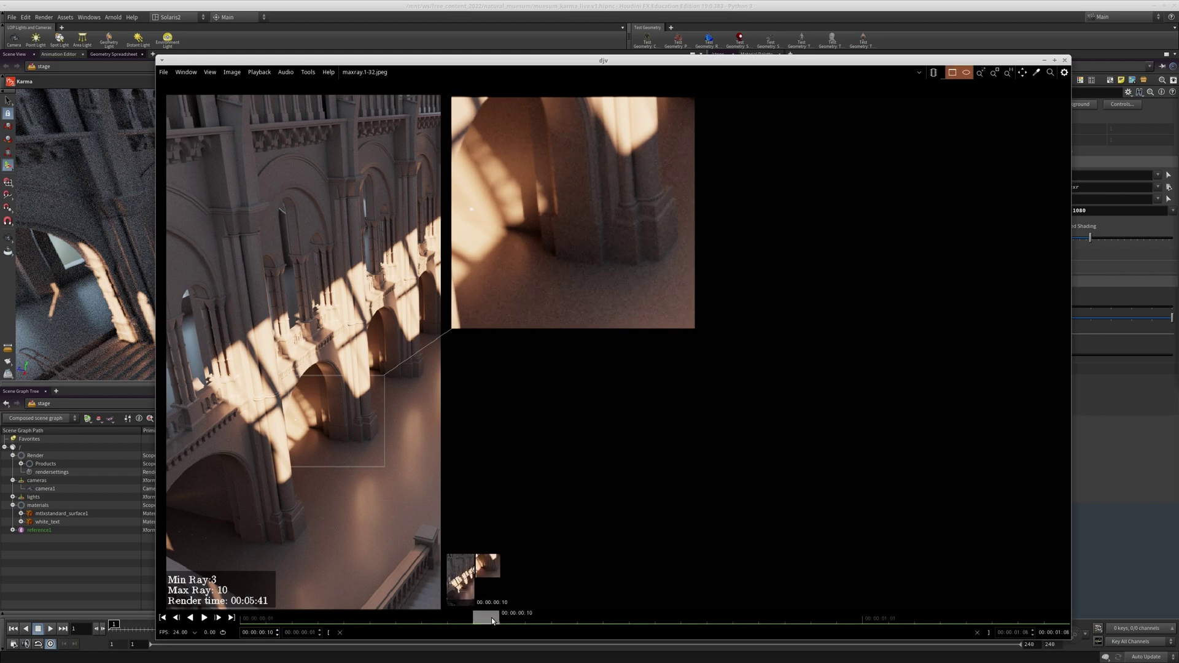
pyautogui.click(465, 617)
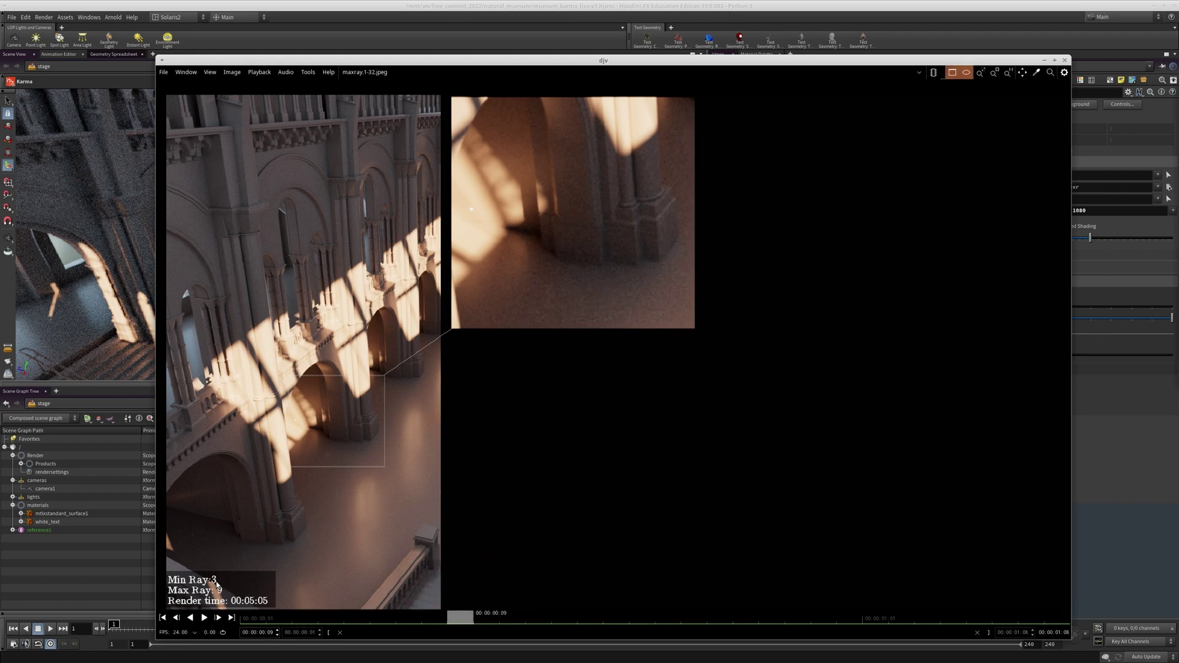
pyautogui.click(432, 618)
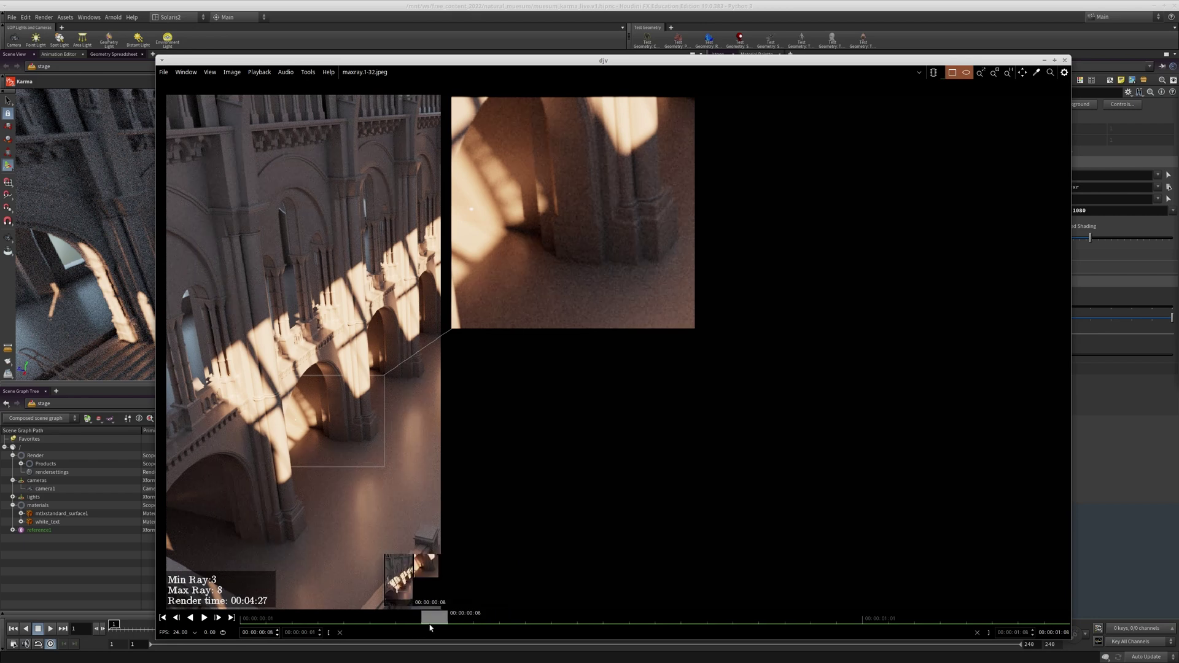
pyautogui.click(459, 620)
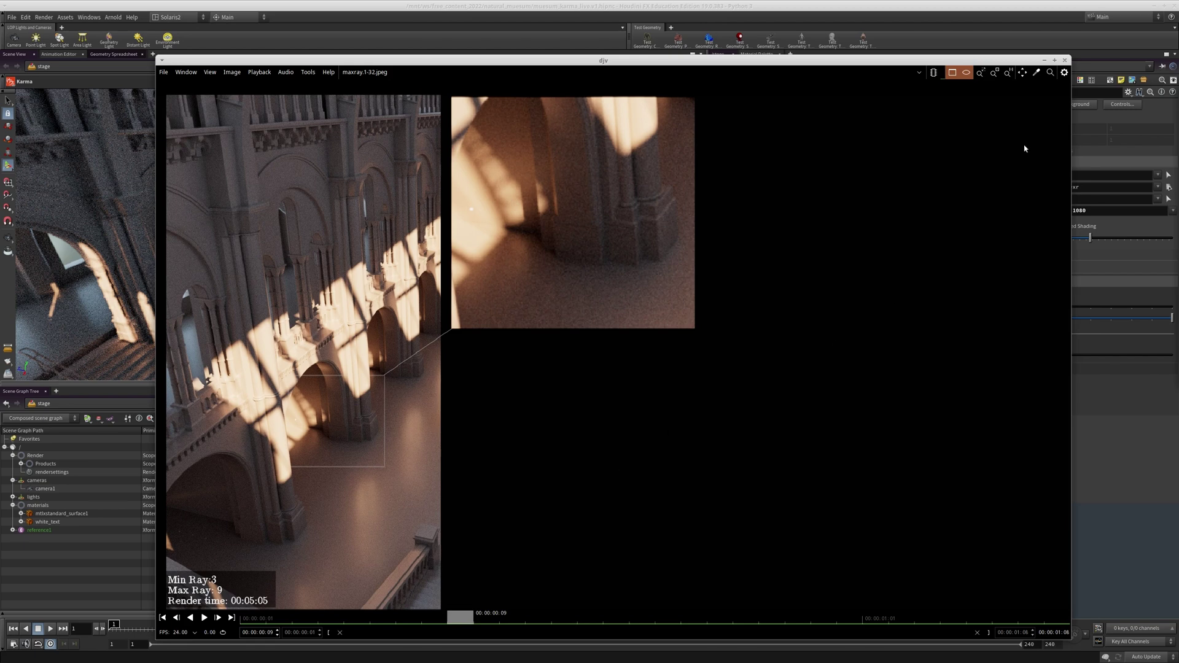
pyautogui.click(1065, 60)
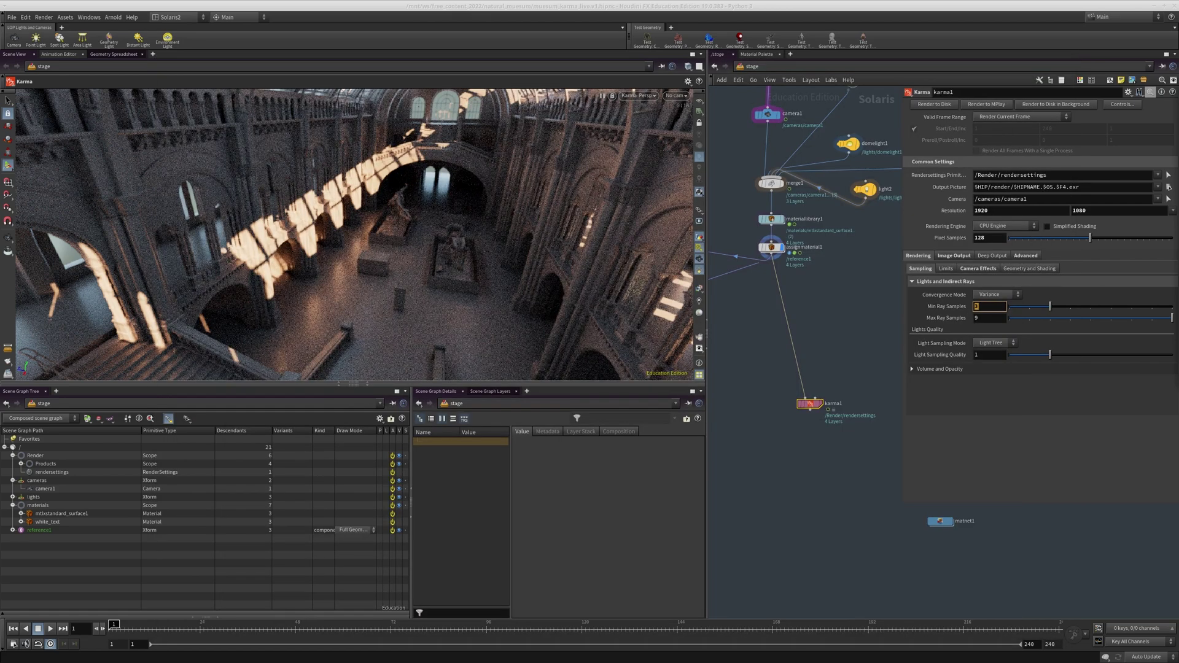
# - Bring up the max ray reduction renders with Skydome and Sun passes, and compare the Max Ray 12, 11 and 9 images
pyautogui.moveTo(1178, 133); pyautogui.dragTo(418, 69)
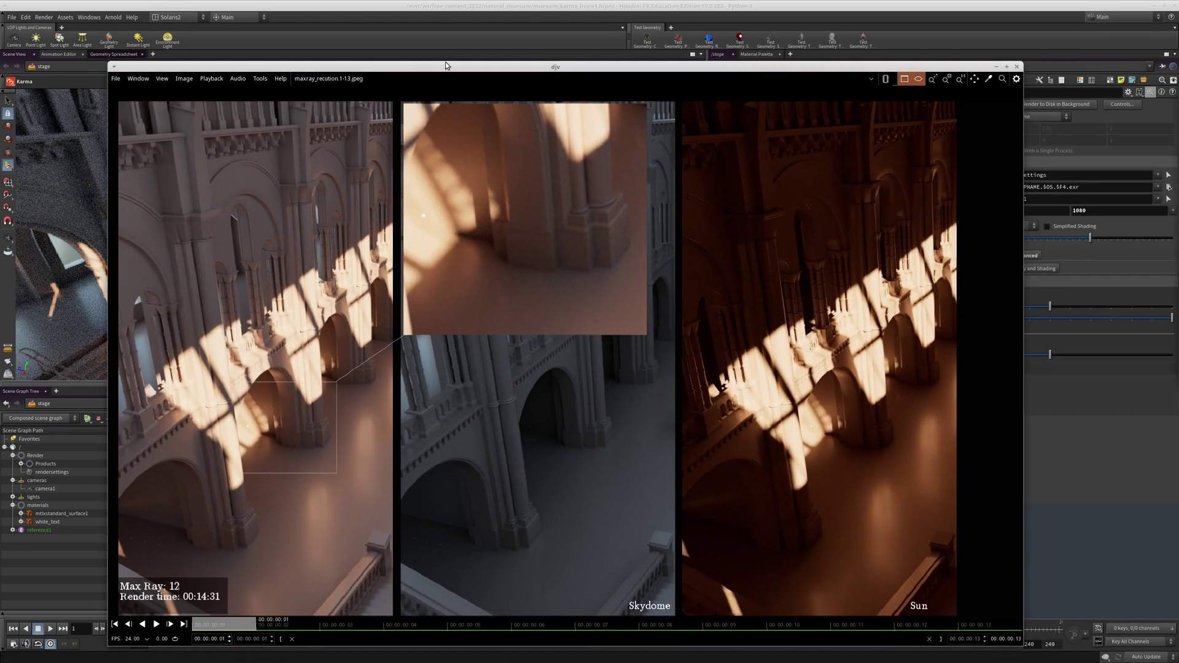
pyautogui.moveTo(514, 343); pyautogui.dragTo(518, 333, button='middle')
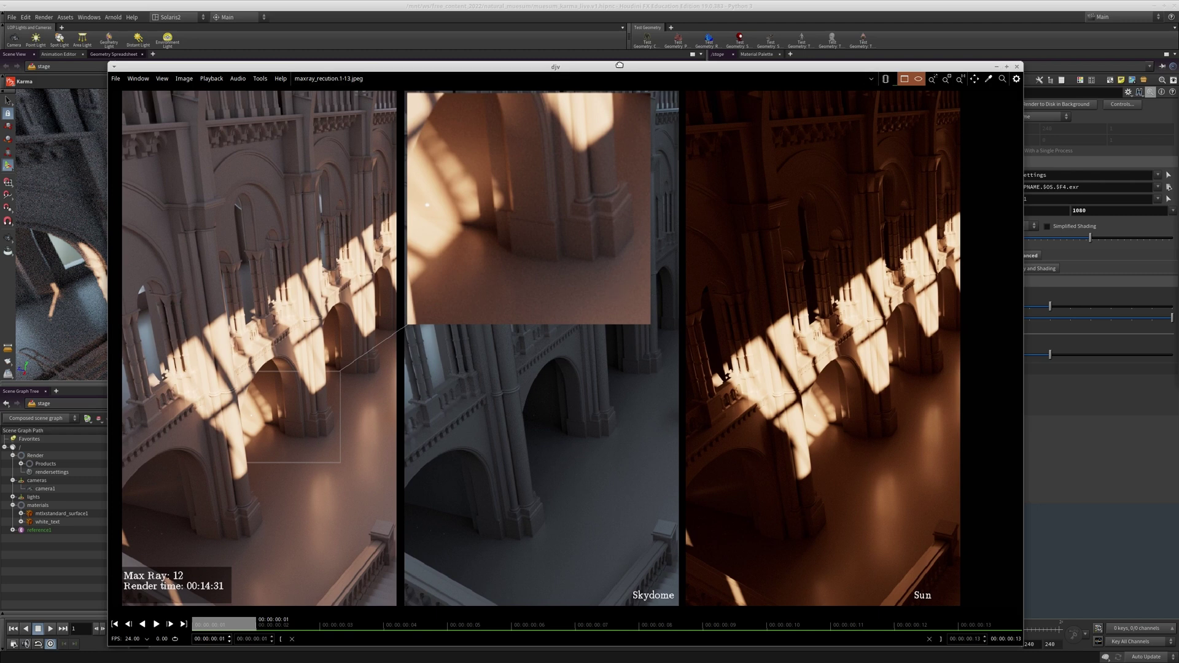
pyautogui.moveTo(619, 66); pyautogui.dragTo(623, 43)
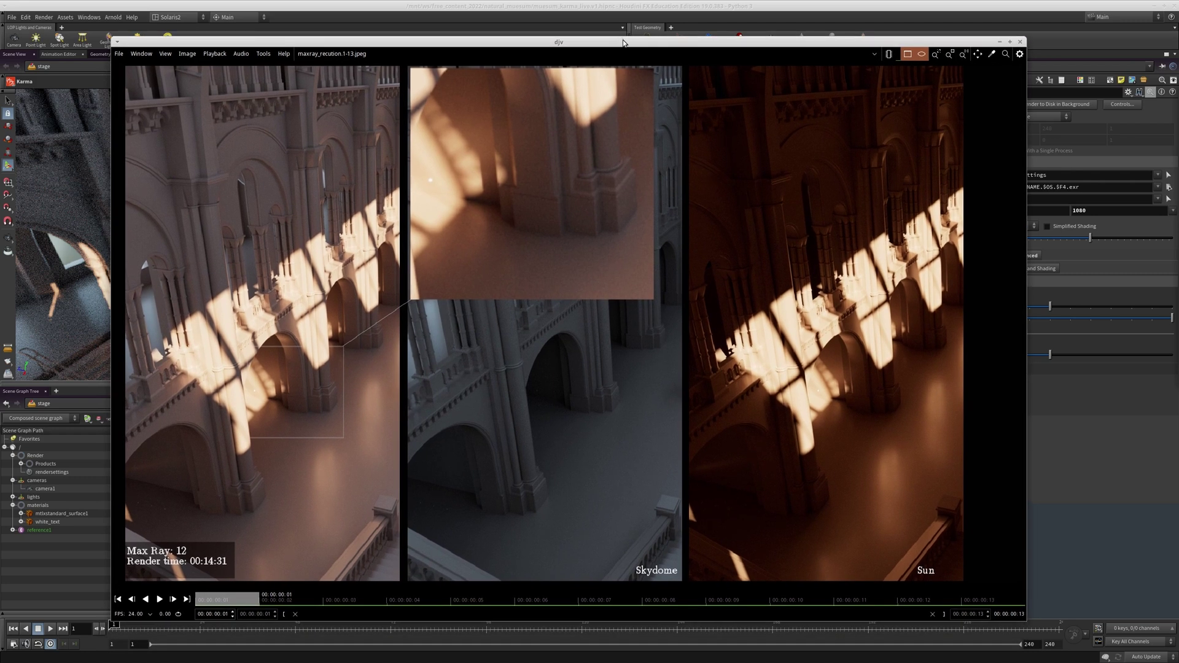
pyautogui.click(311, 600)
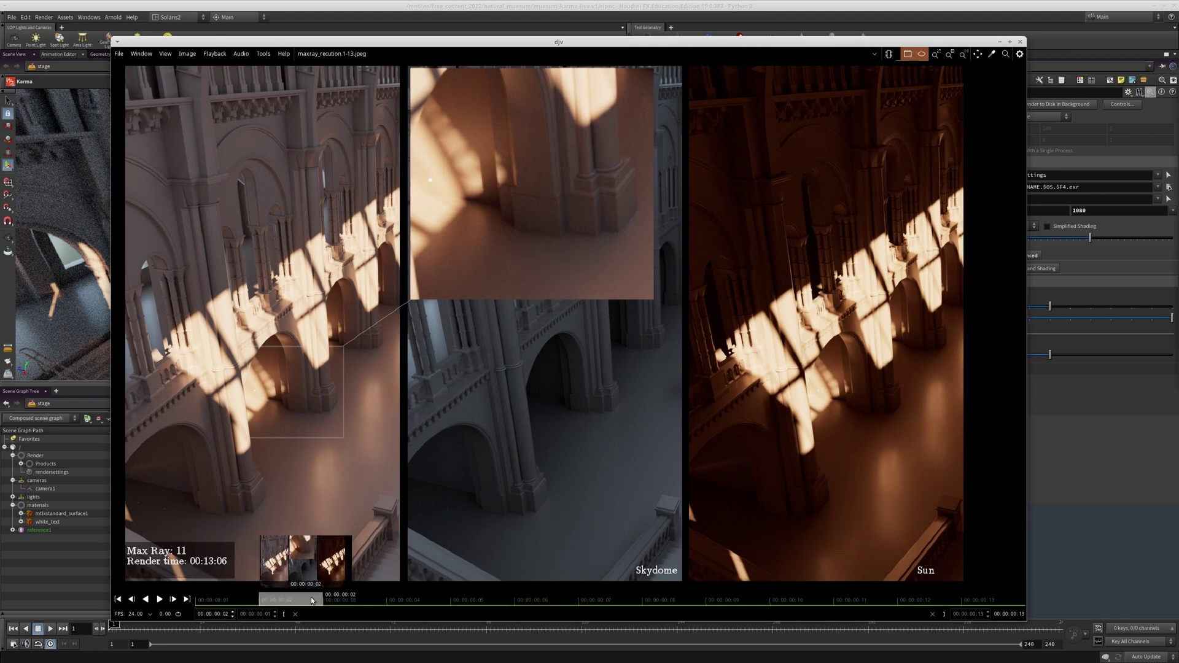
pyautogui.click(245, 598)
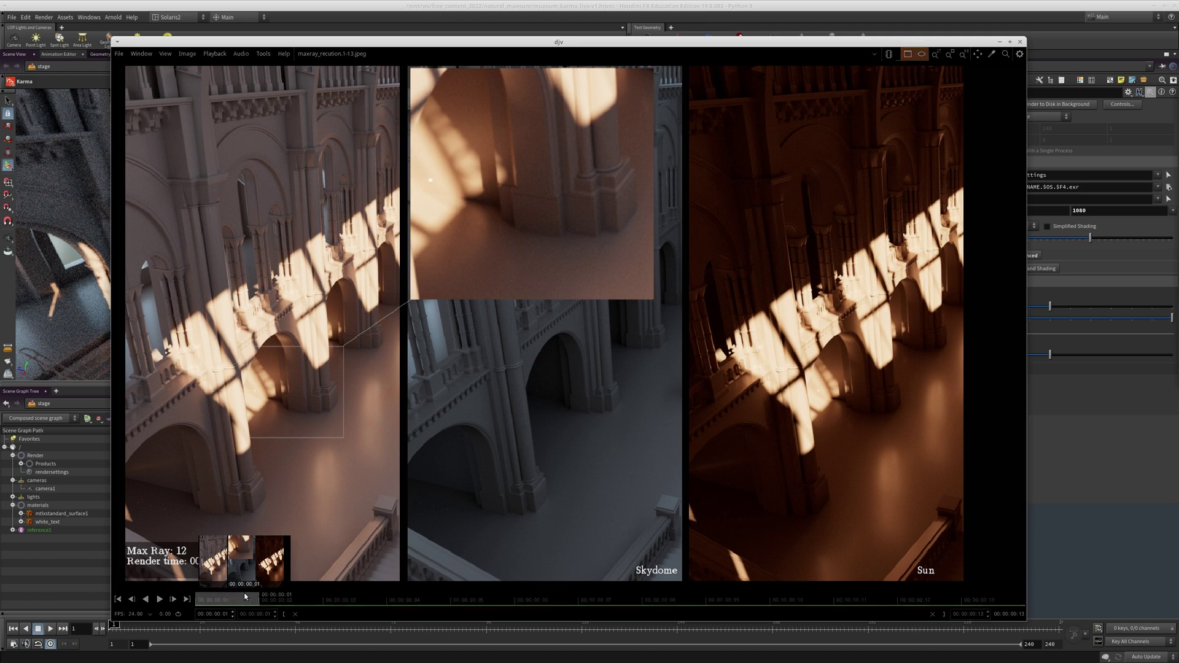
pyautogui.moveTo(241, 605); pyautogui.dragTo(438, 605)
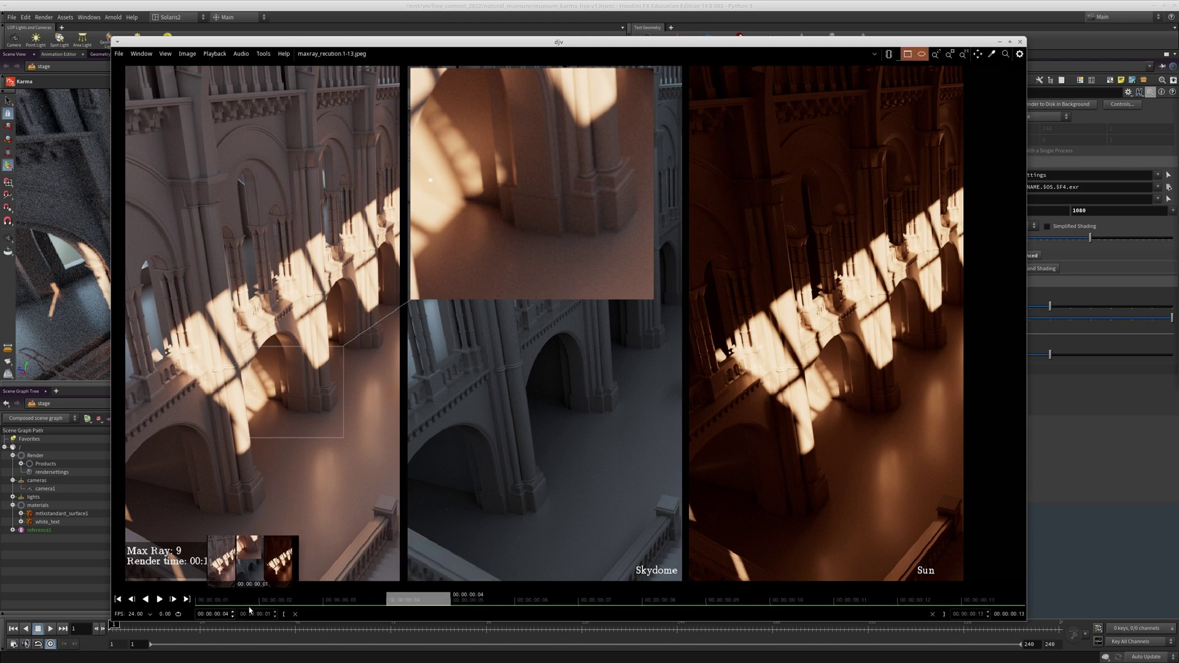
# - Return to the Max Ray 12 render, step down to Max Ray 8 for comparison, and close the image sequence
pyautogui.click(227, 606)
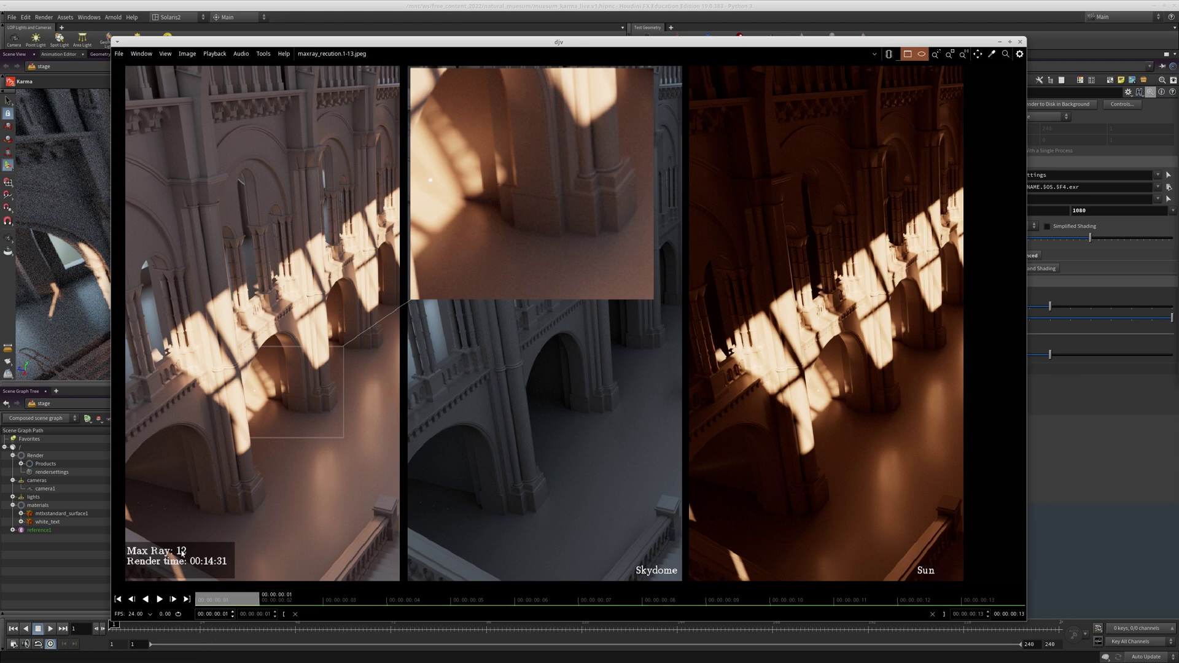
pyautogui.moveTo(231, 598)
pyautogui.mouseDown()
pyautogui.moveTo(680, 599)
pyautogui.moveTo(337, 601)
pyautogui.moveTo(277, 613)
pyautogui.moveTo(557, 605)
pyautogui.moveTo(307, 608)
pyautogui.moveTo(427, 621)
pyautogui.moveTo(519, 614)
pyautogui.moveTo(252, 614)
pyautogui.moveTo(452, 626)
pyautogui.moveTo(463, 606)
pyautogui.moveTo(196, 607)
pyautogui.moveTo(412, 607)
pyautogui.moveTo(209, 605)
pyautogui.mouseUp()
pyautogui.moveTo(252, 601); pyautogui.dragTo(494, 614)
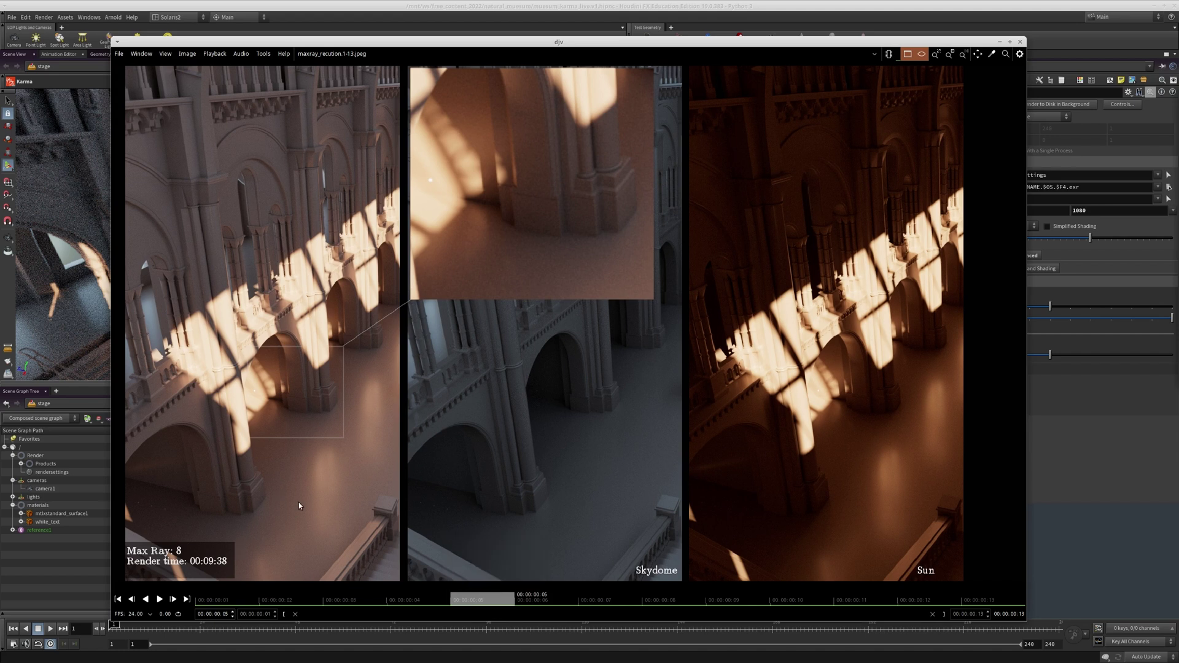
pyautogui.click(1021, 42)
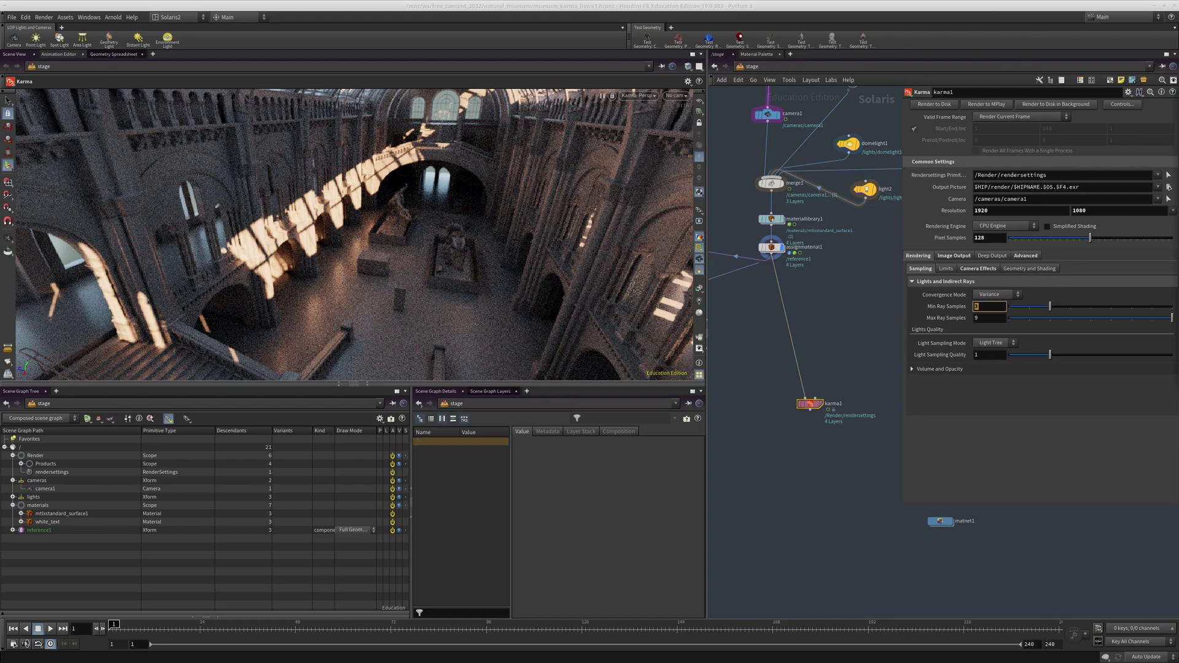
# - Show the Karma node's advanced settings, and compare the noise level renders from 0.1 to 0.02 and back to 0.1
pyautogui.moveTo(1178, 307); pyautogui.dragTo(379, 45)
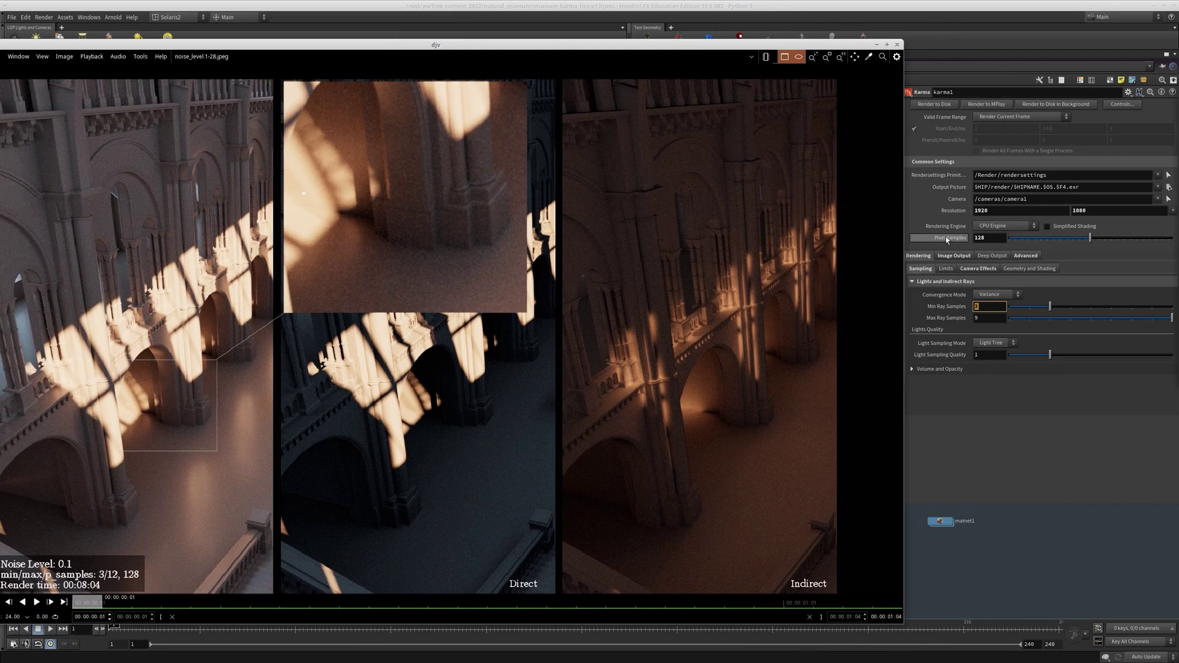
pyautogui.click(1014, 260)
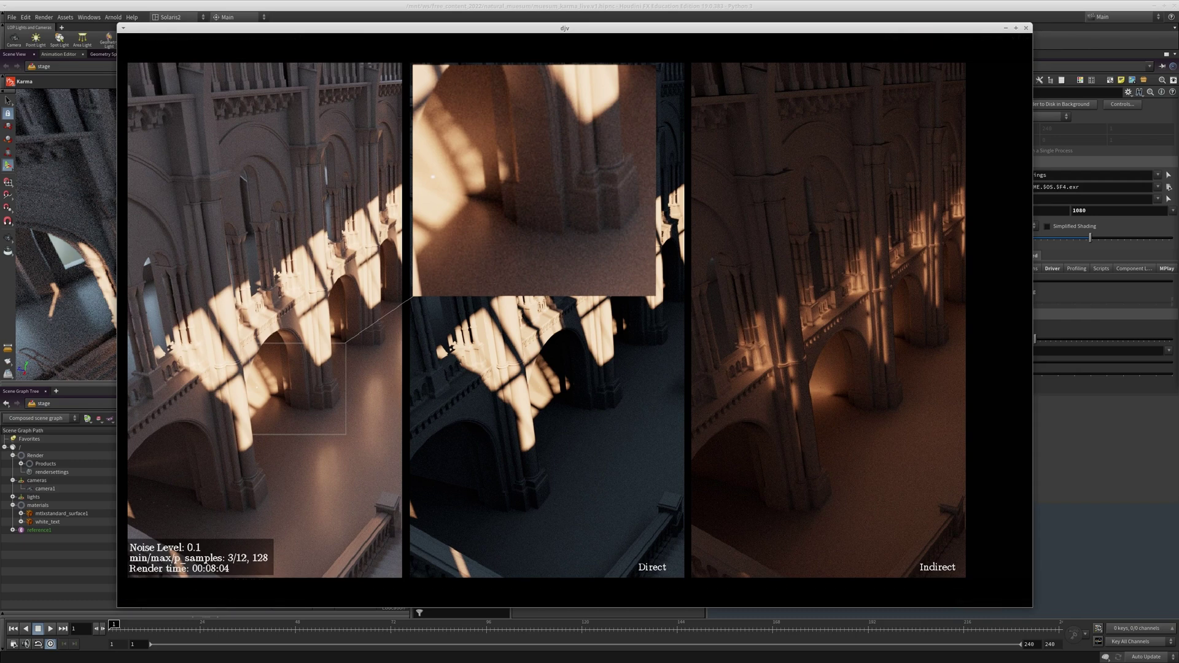
pyautogui.moveTo(297, 428)
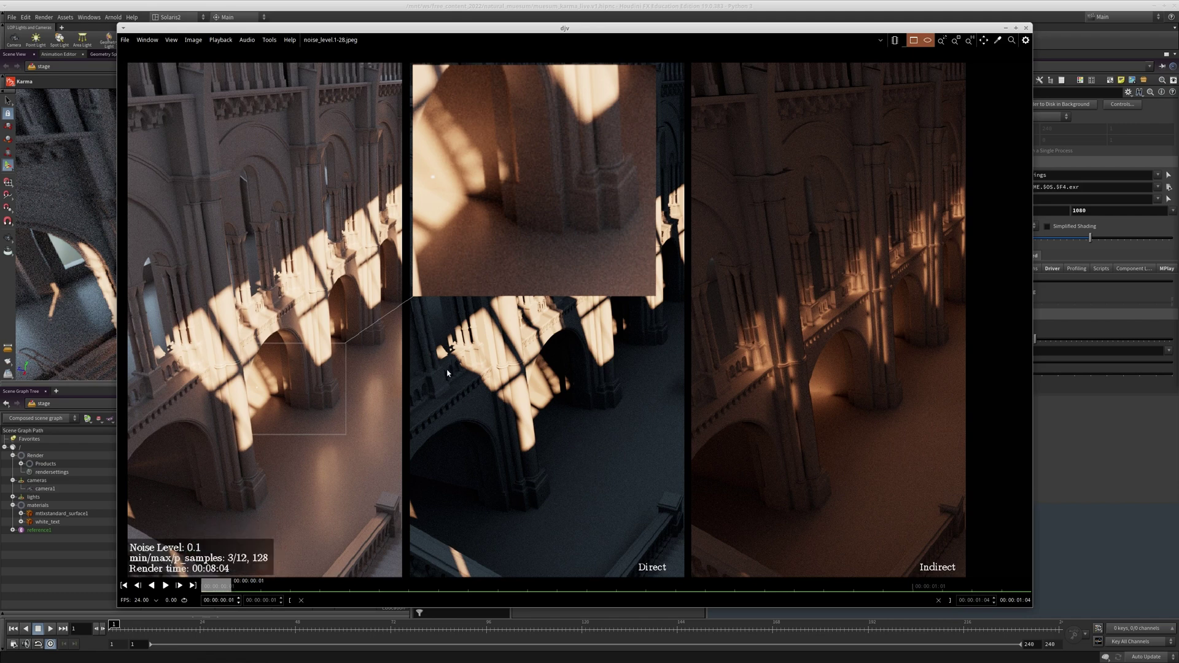
pyautogui.moveTo(227, 588); pyautogui.dragTo(698, 577)
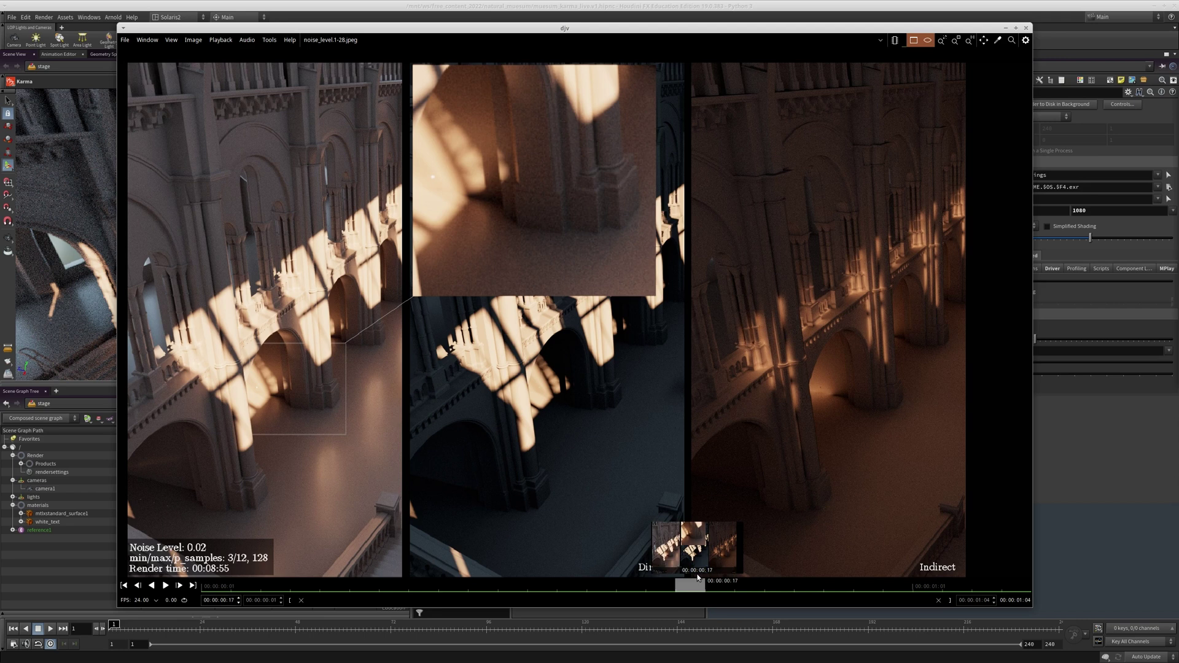
pyautogui.moveTo(697, 577); pyautogui.dragTo(223, 547)
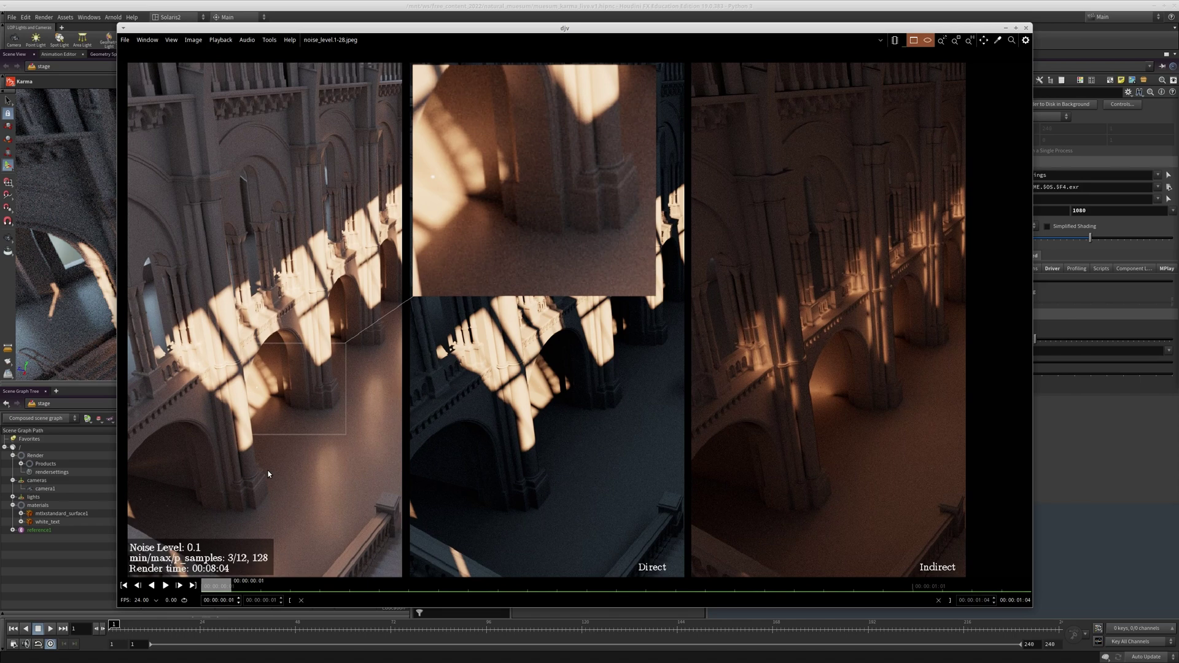
# - Play through the noise level renders and step back and forth between neighbouring images to compare noise level 0.01 down to 0.002
pyautogui.press('space')
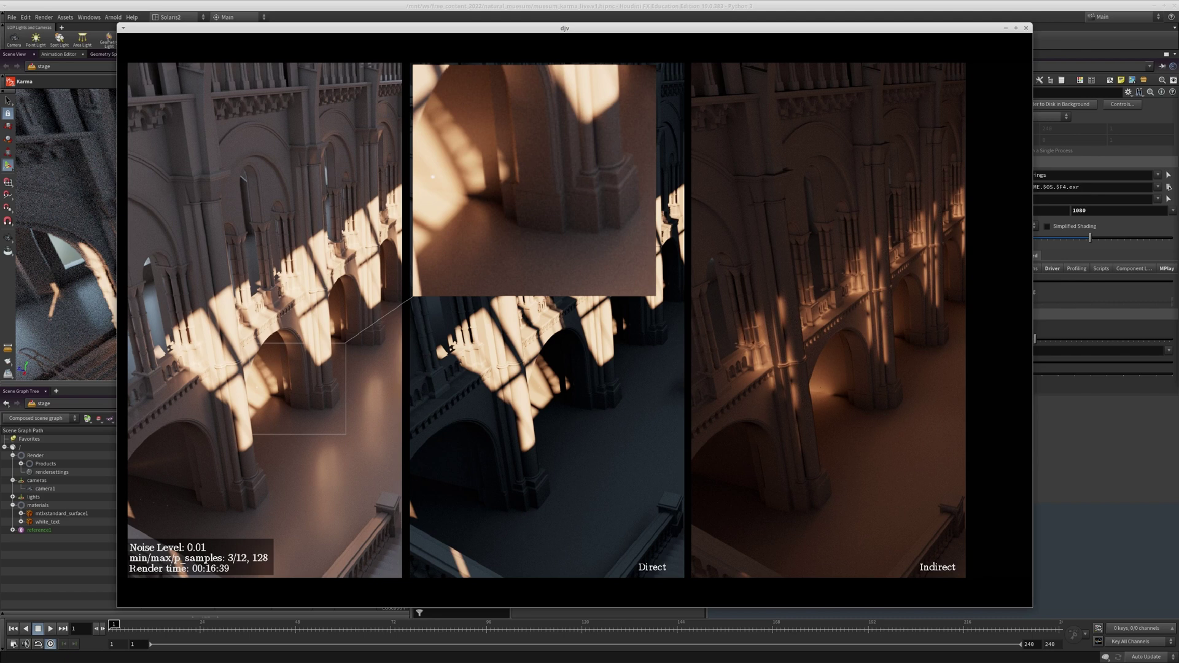
pyautogui.press('Right')
pyautogui.press('Left')
pyautogui.press('Right')
pyautogui.press('Left')
pyautogui.press('Right')
pyautogui.press('Left')
pyautogui.press('Left')
pyautogui.press('Right')
pyautogui.press('Left')
pyautogui.press('Right')
pyautogui.press('Left')
pyautogui.press('Right')
pyautogui.press('Right')
pyautogui.press('Right')
pyautogui.press('Right')
pyautogui.press('Right')
pyautogui.press('Right')
pyautogui.press('Right')
pyautogui.press('Right')
pyautogui.press('Right')
pyautogui.press('Right')
pyautogui.press('Right')
pyautogui.press('Right')
pyautogui.press('Right')
pyautogui.press('Right')
pyautogui.press('Right')
pyautogui.press('Right')
pyautogui.press('Left')
pyautogui.press('Right')
pyautogui.press('Right')
pyautogui.press('Right')
pyautogui.press('Right')
pyautogui.press('Right')
pyautogui.press('Right')
pyautogui.press('Left')
pyautogui.press('Left')
pyautogui.press('Left')
pyautogui.press('Left')
pyautogui.press('Left')
pyautogui.press('Right')
pyautogui.press('Right')
pyautogui.press('Right')
pyautogui.press('Right')
pyautogui.press('Right')
pyautogui.press('Left')
pyautogui.press('Left')
pyautogui.press('Left')
pyautogui.press('Left')
pyautogui.press('Left')
pyautogui.press('Right')
pyautogui.press('Left')
pyautogui.press('Right')
pyautogui.press('Left')
pyautogui.press('Right')
pyautogui.press('Left')
pyautogui.press('Right')
pyautogui.press('Right')
pyautogui.press('Right')
pyautogui.press('Right')
pyautogui.press('Left')
pyautogui.press('Left')
pyautogui.press('Left')
pyautogui.press('Left')
pyautogui.press('Right')
pyautogui.press('Right')
pyautogui.press('Right')
pyautogui.press('Right')
pyautogui.press('Right')
pyautogui.press('Right')
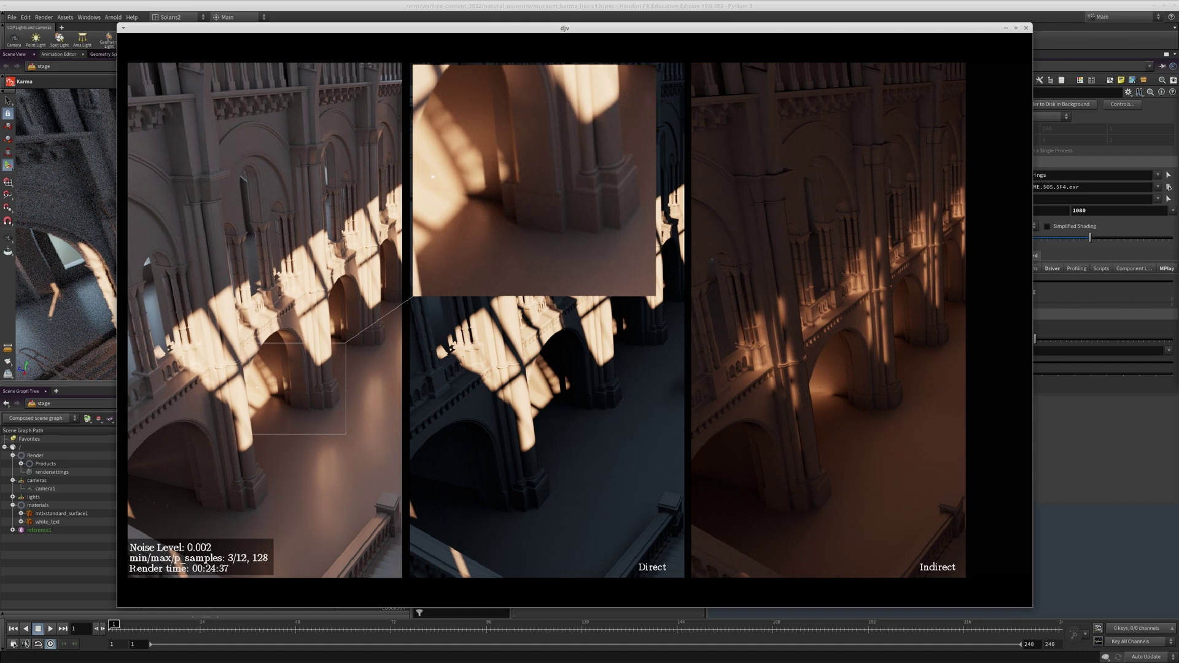
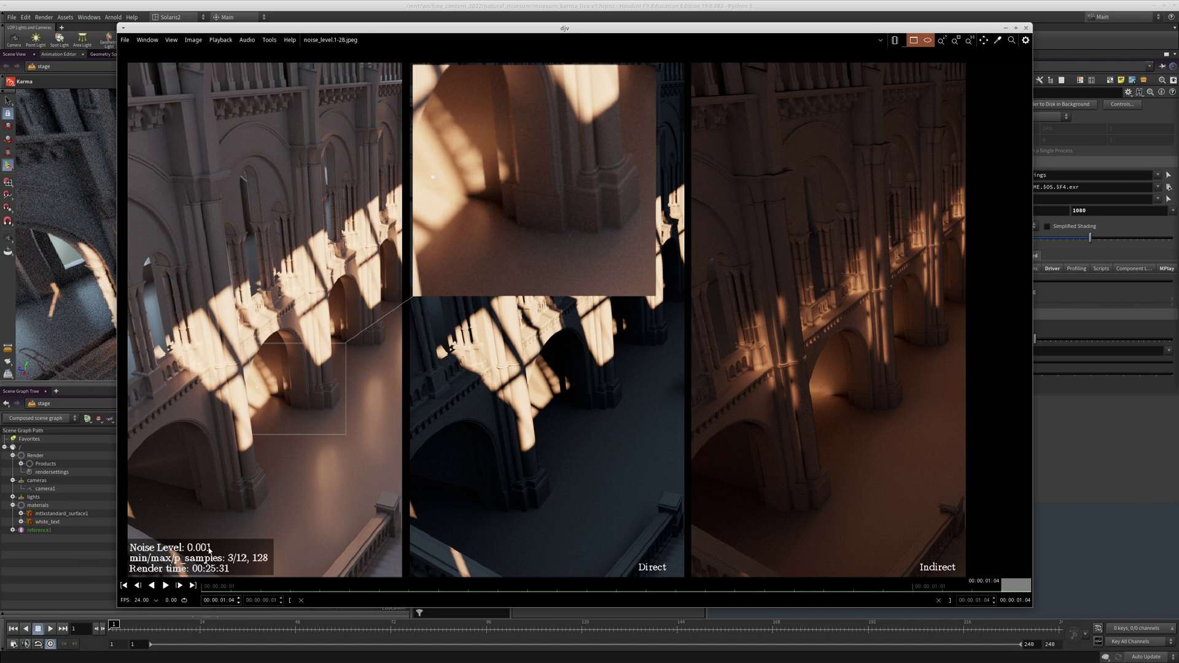
# - Compare the noise level 0.001 render with the start of the sequence around 0.085, show 0.03, and close the noise level sequence
pyautogui.press('Right')
pyautogui.press('Right')
pyautogui.press('Right')
pyautogui.press('Right')
pyautogui.press('Right')
pyautogui.press('Right')
pyautogui.press('Left')
pyautogui.press('Left')
pyautogui.press('Left')
pyautogui.press('Left')
pyautogui.press('Left')
pyautogui.press('Left')
pyautogui.press('Right')
pyautogui.press('Right')
pyautogui.press('Right')
pyautogui.press('Right')
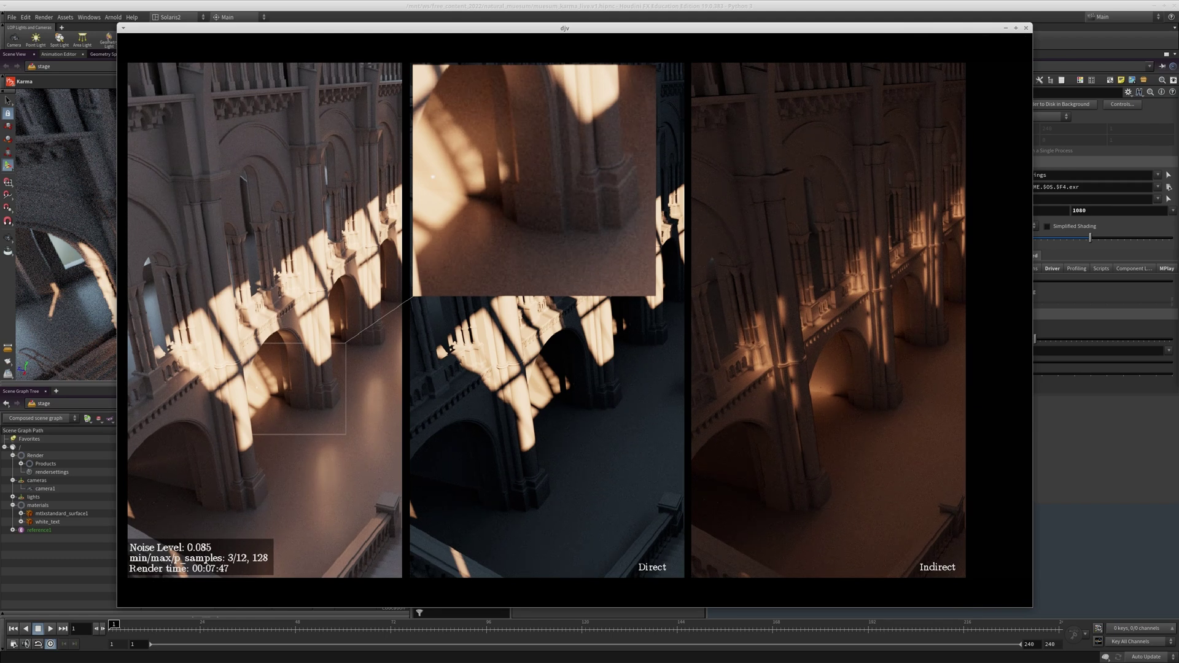
pyautogui.moveTo(471, 584); pyautogui.dragTo(631, 606)
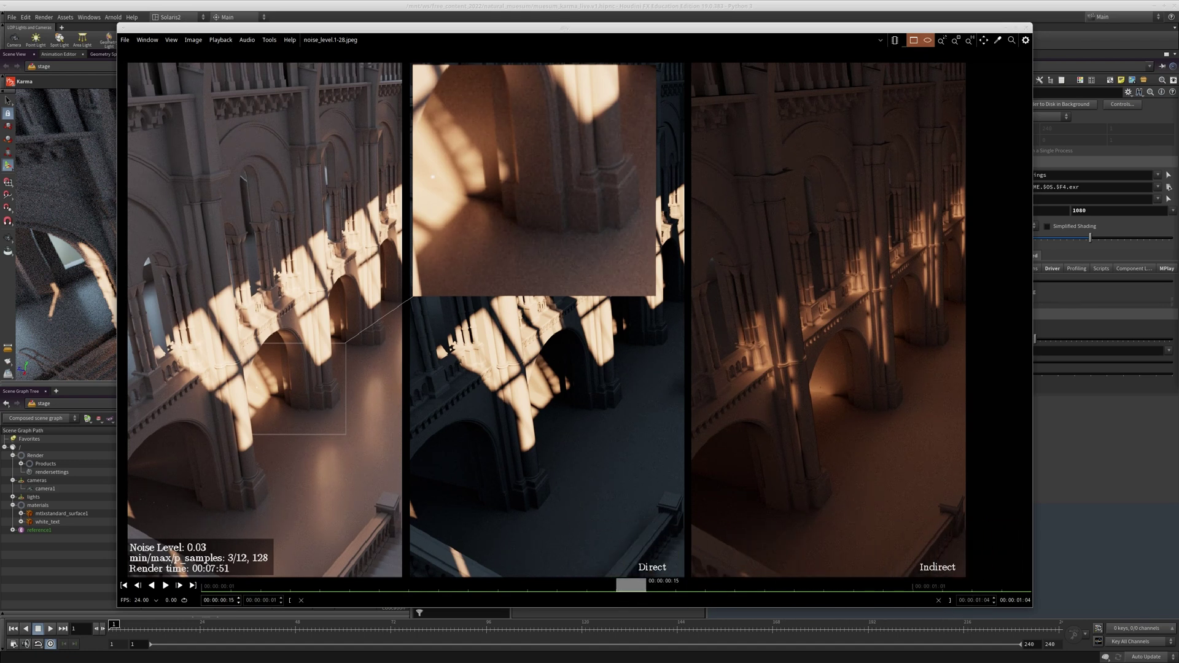
pyautogui.click(1028, 29)
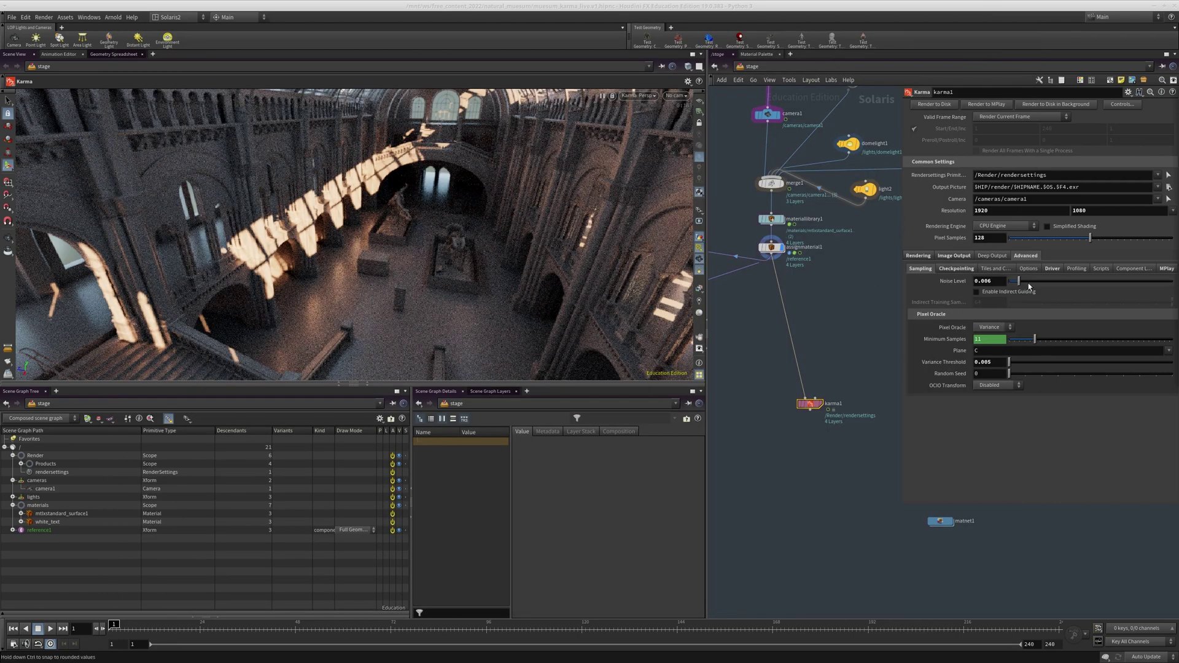
# - Review the Karma node's advanced sampling settings and set the pixel oracle's variance threshold to 0.01
pyautogui.click(952, 256)
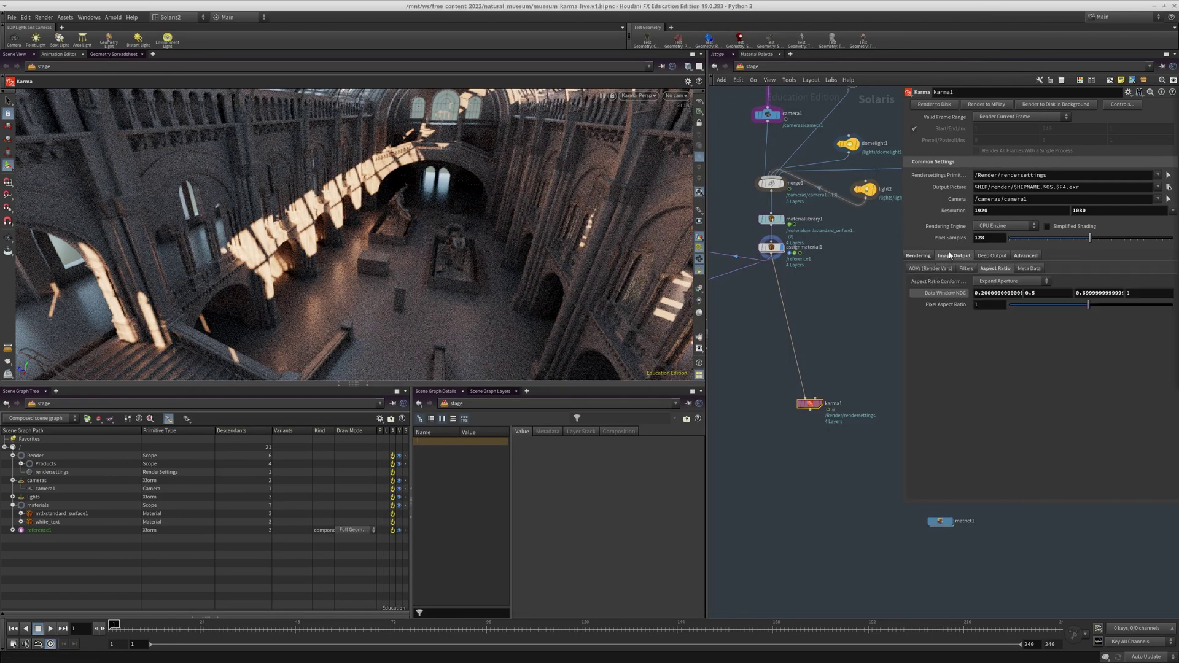
pyautogui.click(916, 267)
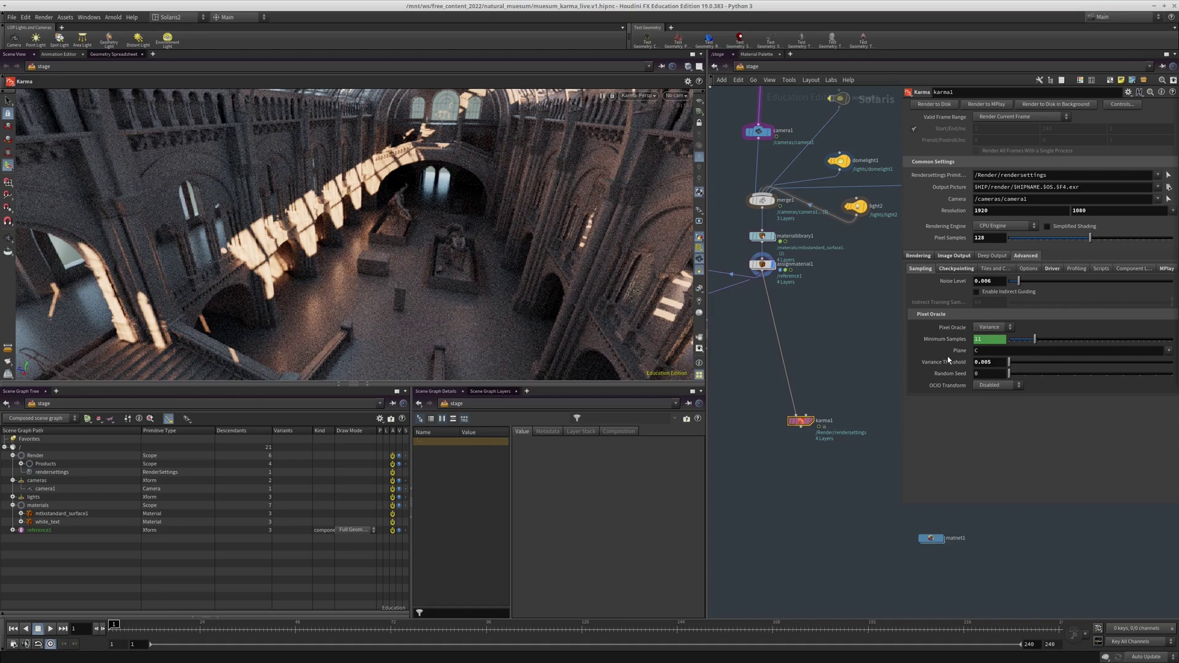
pyautogui.click(989, 238)
pyautogui.click(953, 341)
pyautogui.click(953, 340)
pyautogui.doubleClick(985, 238)
pyautogui.click(991, 350)
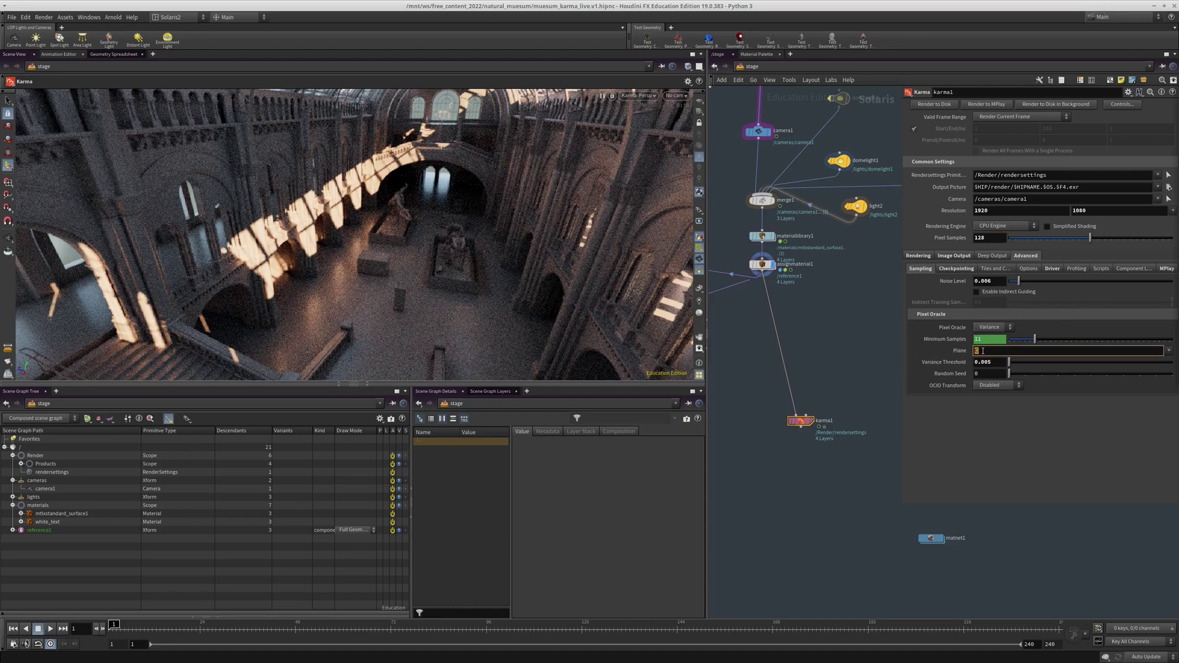
pyautogui.moveTo(983, 362); pyautogui.dragTo(993, 362)
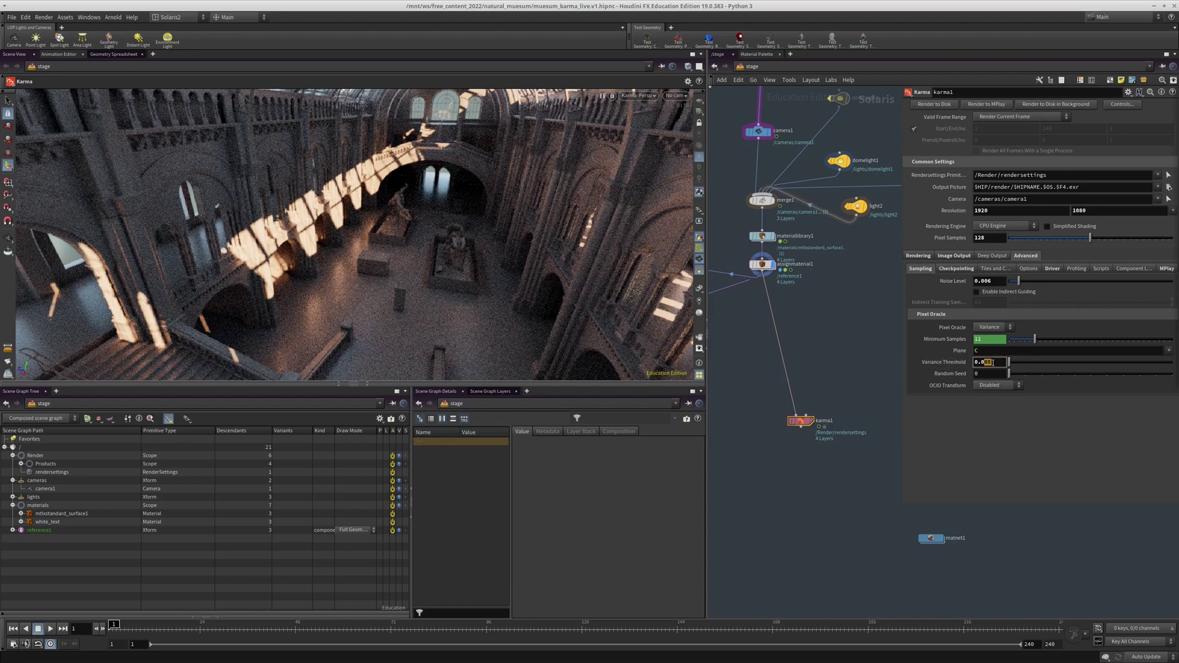
pyautogui.write('1')
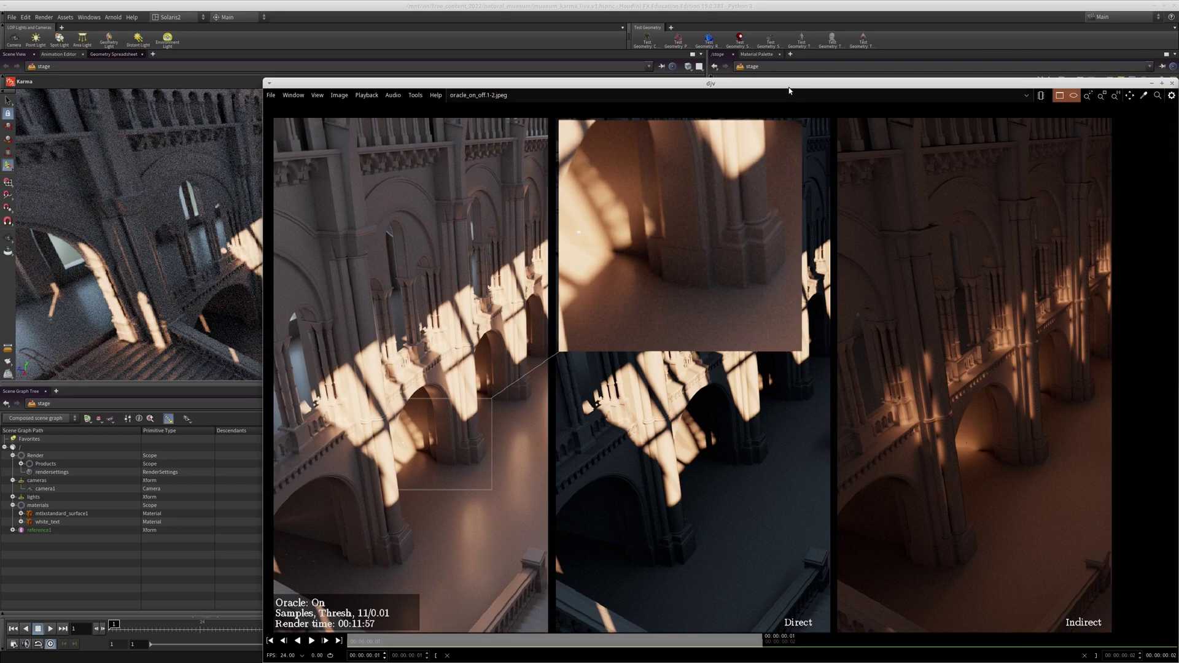
# - Close the oracle on/off image sequence and show the Pixel Oracle choices on the Karma node
pyautogui.click(1171, 82)
pyautogui.click(994, 328)
pyautogui.click(993, 331)
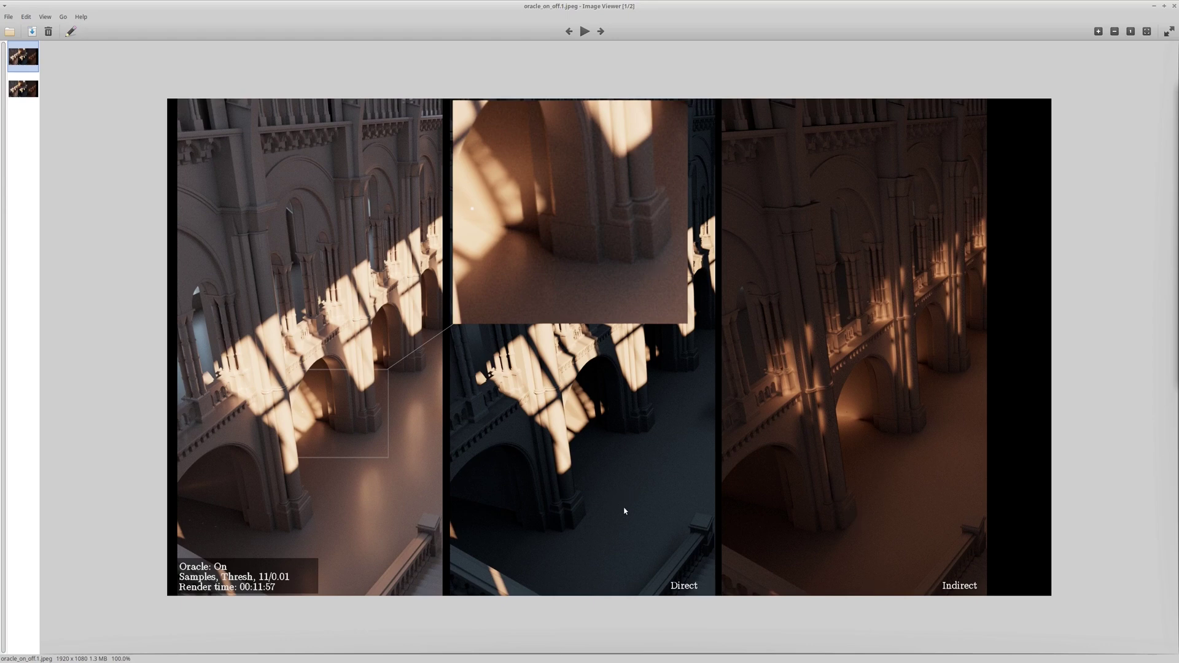
# - In Image Viewer, alternate between the Oracle On and Oracle Off renders to compare noise and render time, and close the viewer
pyautogui.press('Right')
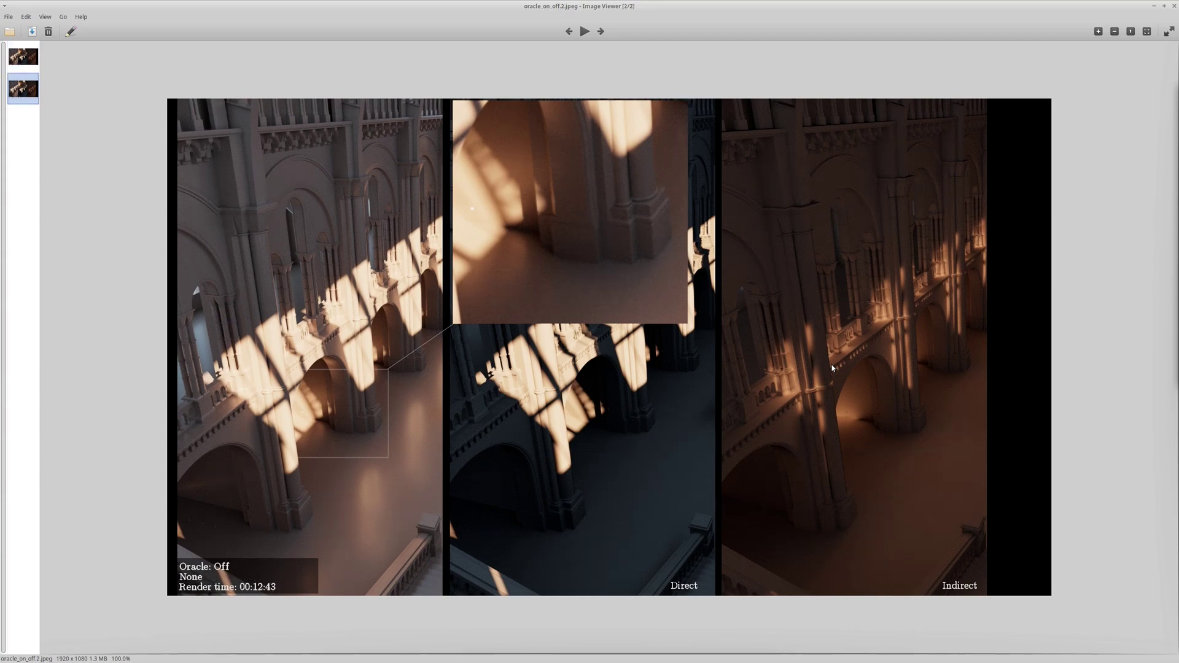
pyautogui.press('Left')
pyautogui.press('Right')
pyautogui.press('Left')
pyautogui.press('Right')
pyautogui.press('Left')
pyautogui.press('Right')
pyautogui.press('Left')
pyautogui.press('Left')
pyautogui.press('Right')
pyautogui.press('Left')
pyautogui.press('Right')
pyautogui.press('Left')
pyautogui.press('Right')
pyautogui.press('Left')
pyautogui.press('Right')
pyautogui.press('Left')
pyautogui.press('Right')
pyautogui.press('Left')
pyautogui.press('Right')
pyautogui.press('Left')
pyautogui.press('Right')
pyautogui.press('Left')
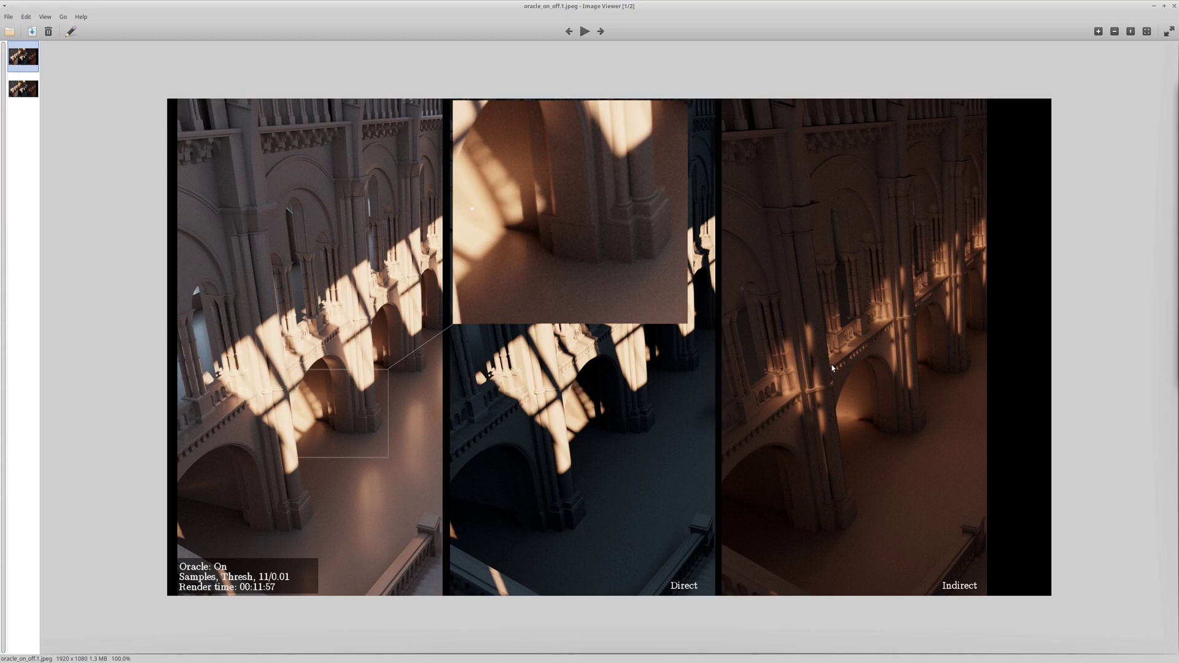
pyautogui.press('Right')
pyautogui.press('Left')
pyautogui.press('Right')
pyautogui.press('Left')
pyautogui.press('Right')
pyautogui.press('Left')
pyautogui.press('Right')
pyautogui.press('Left')
pyautogui.click(1174, 5)
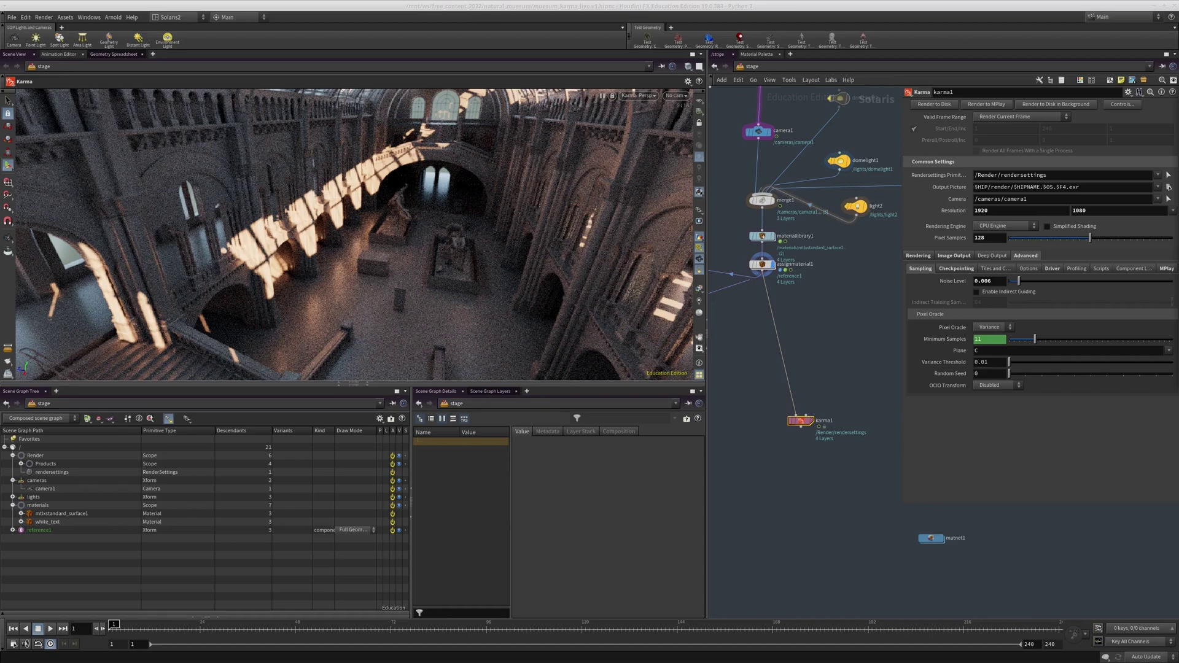
# - Bring the oracle threshold renders into view and step through the images from oracle variance 0.02 to 0.009
pyautogui.moveTo(1178, 123); pyautogui.dragTo(251, 30)
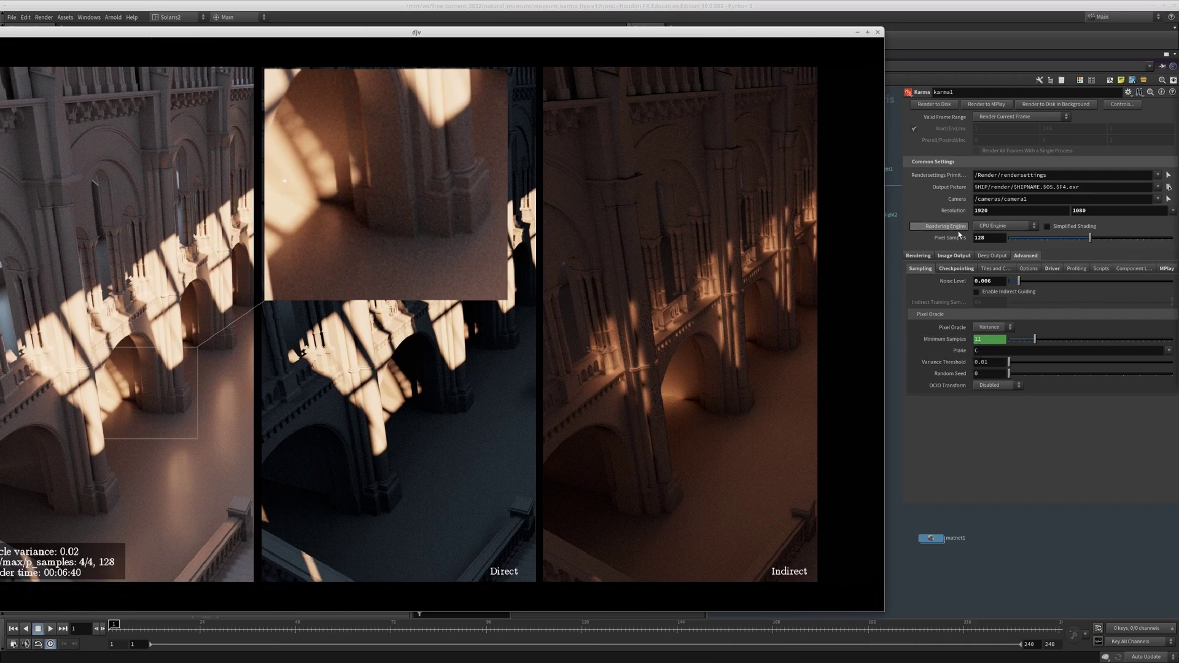
pyautogui.moveTo(464, 32); pyautogui.dragTo(537, 26)
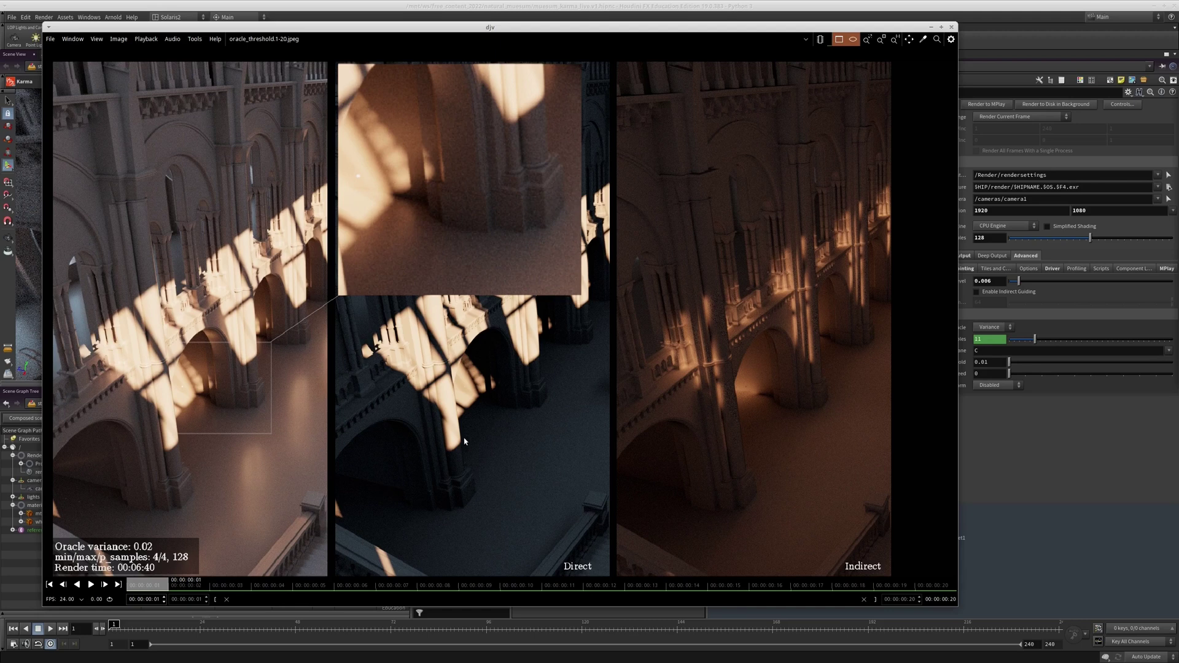
pyautogui.press('Right')
pyautogui.press('Right')
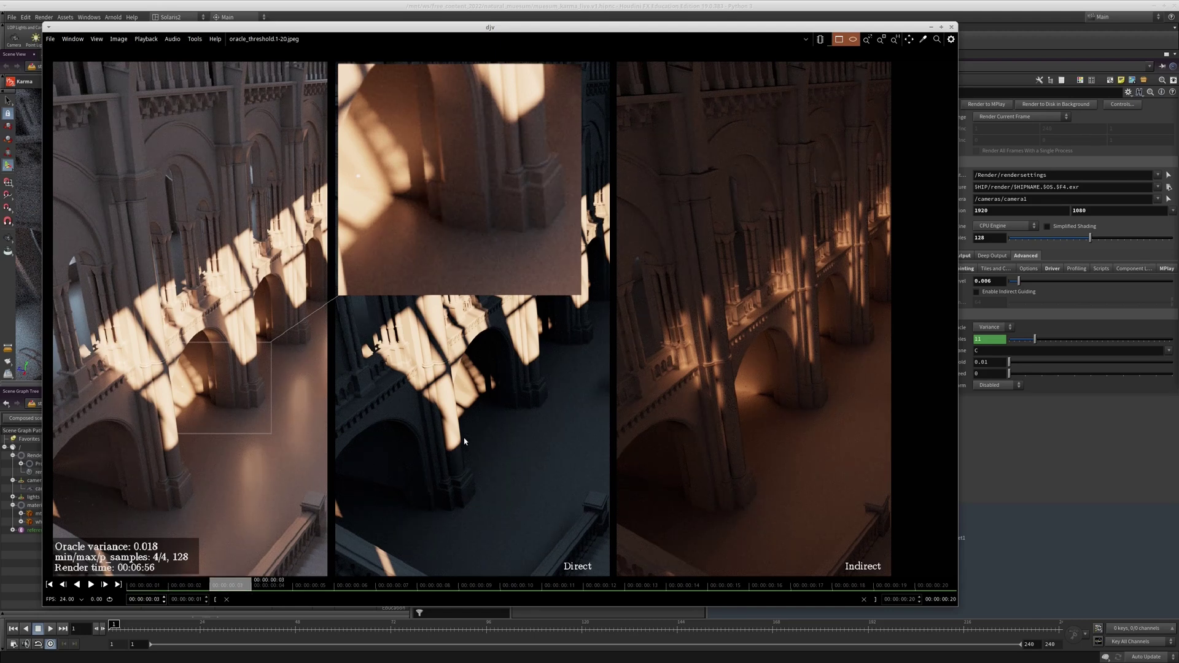
pyautogui.press('Right')
pyautogui.press('Right')
pyautogui.press('Right')
pyautogui.press('Right')
pyautogui.press('Right')
pyautogui.press('Right')
pyautogui.press('Right')
pyautogui.press('Right')
pyautogui.press('Right')
pyautogui.press('Right')
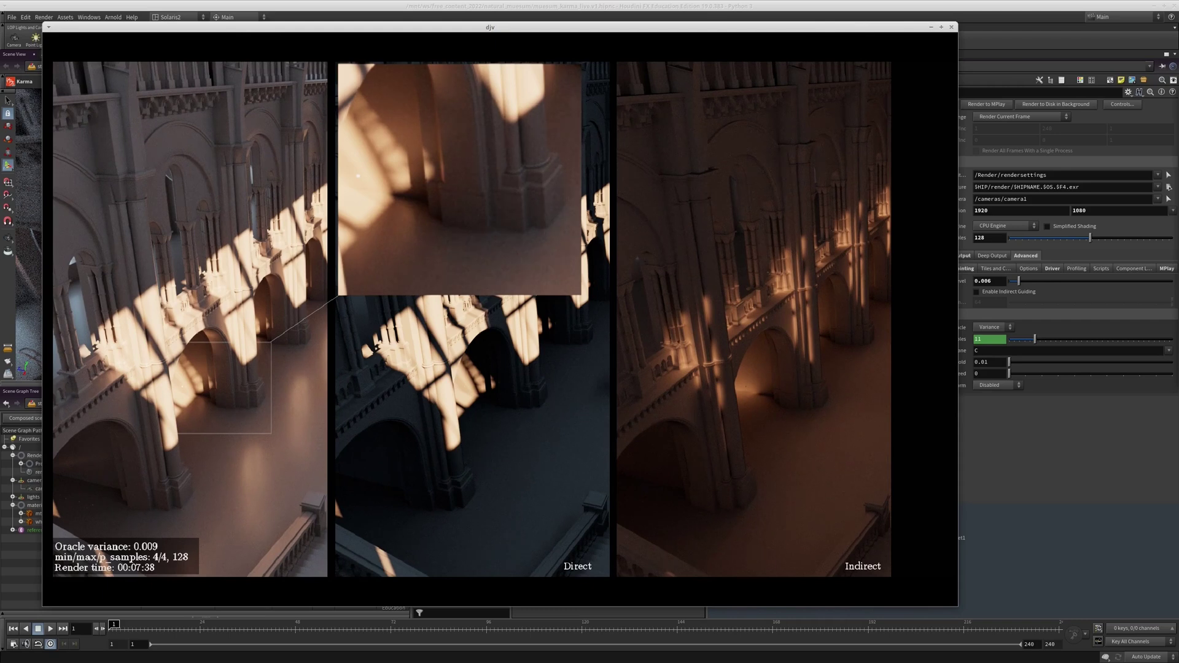
# - Show the oracle variance 0.008 render and step on through the rest of the sequence, looping round to 0.018
pyautogui.press('Left')
pyautogui.press('Left')
pyautogui.moveTo(645, 289)
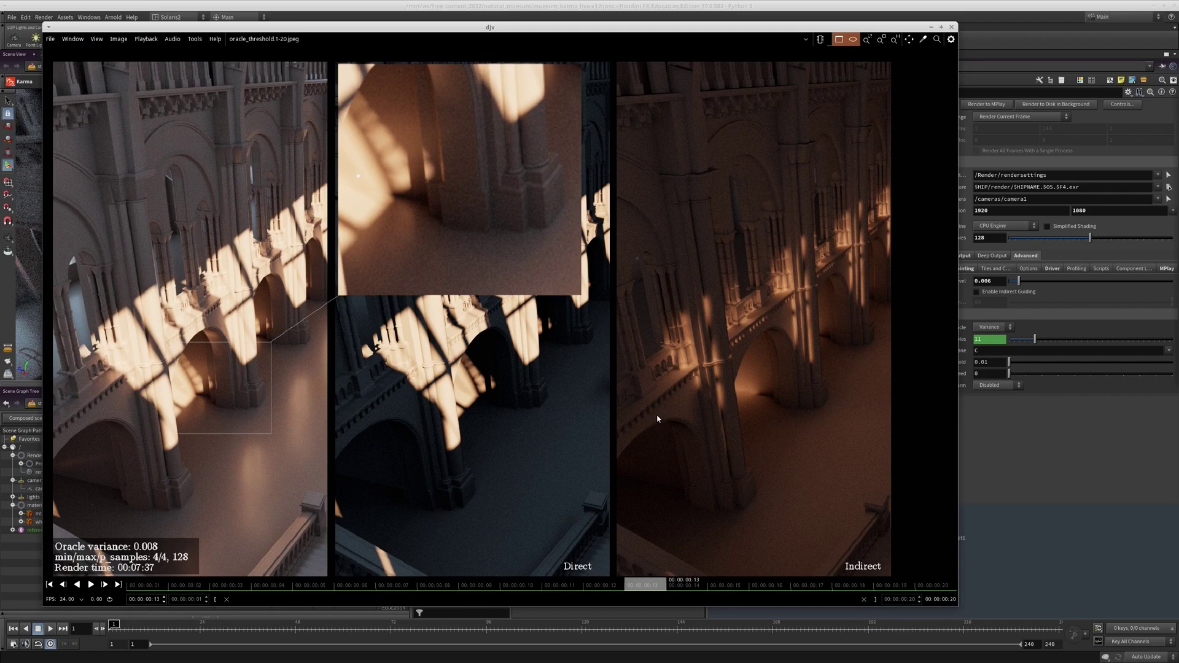
pyautogui.press('Right')
pyautogui.press('Right')
pyautogui.press('Right')
pyautogui.press('Right')
pyautogui.press('Right')
pyautogui.press('Right')
pyautogui.press('Right')
pyautogui.press('Right')
pyautogui.press('Right')
pyautogui.press('Right')
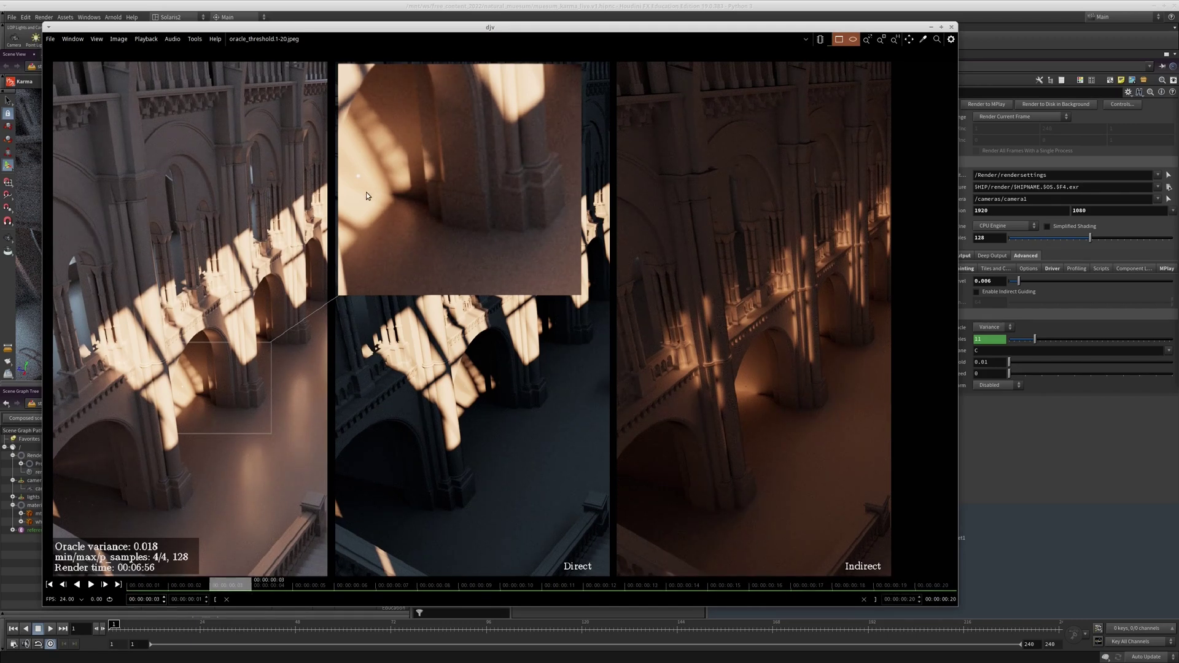
# - Step through the oracle threshold renders from oracle variance 0.018 to 0.001 to compare noise and render time
pyautogui.press('Right')
pyautogui.press('Right')
pyautogui.press('Right')
pyautogui.press('Right')
pyautogui.press('Right')
pyautogui.press('Right')
pyautogui.press('Right')
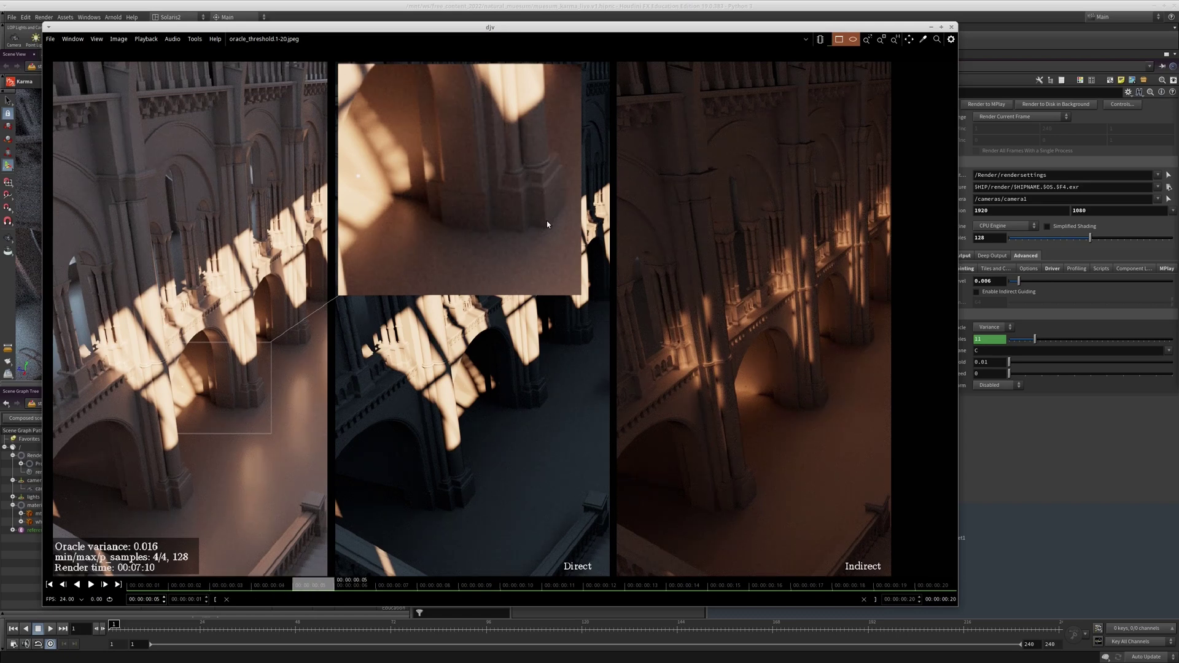
pyautogui.press('Right')
pyautogui.press('Right')
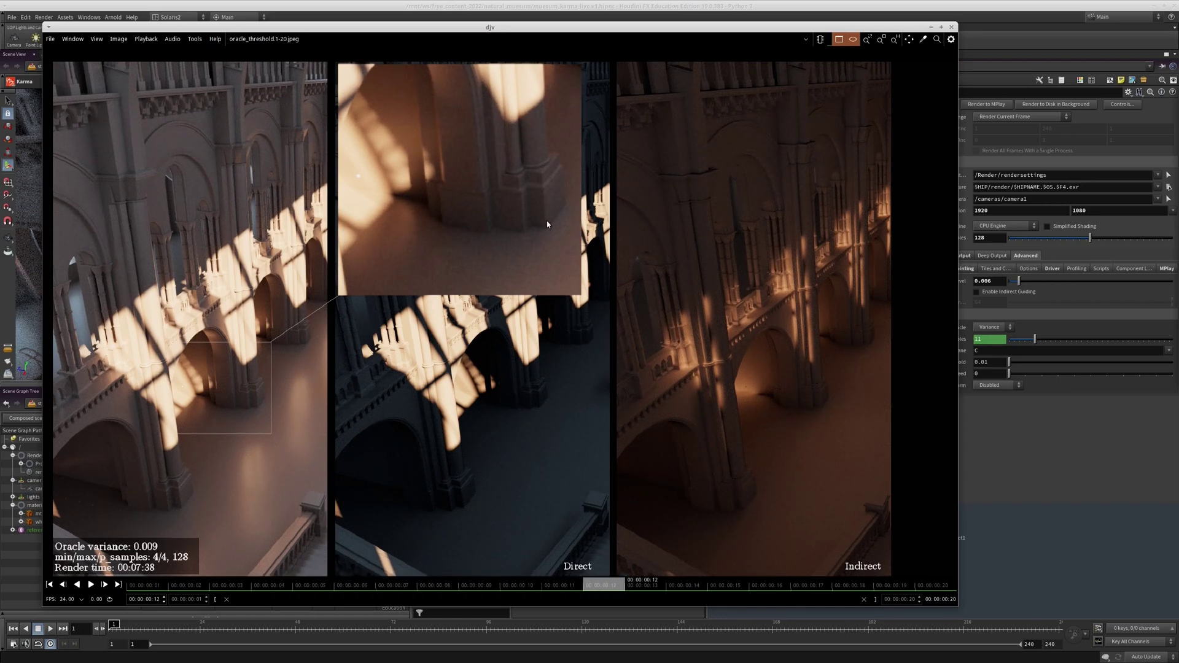
pyautogui.press('Right')
pyautogui.press('Right')
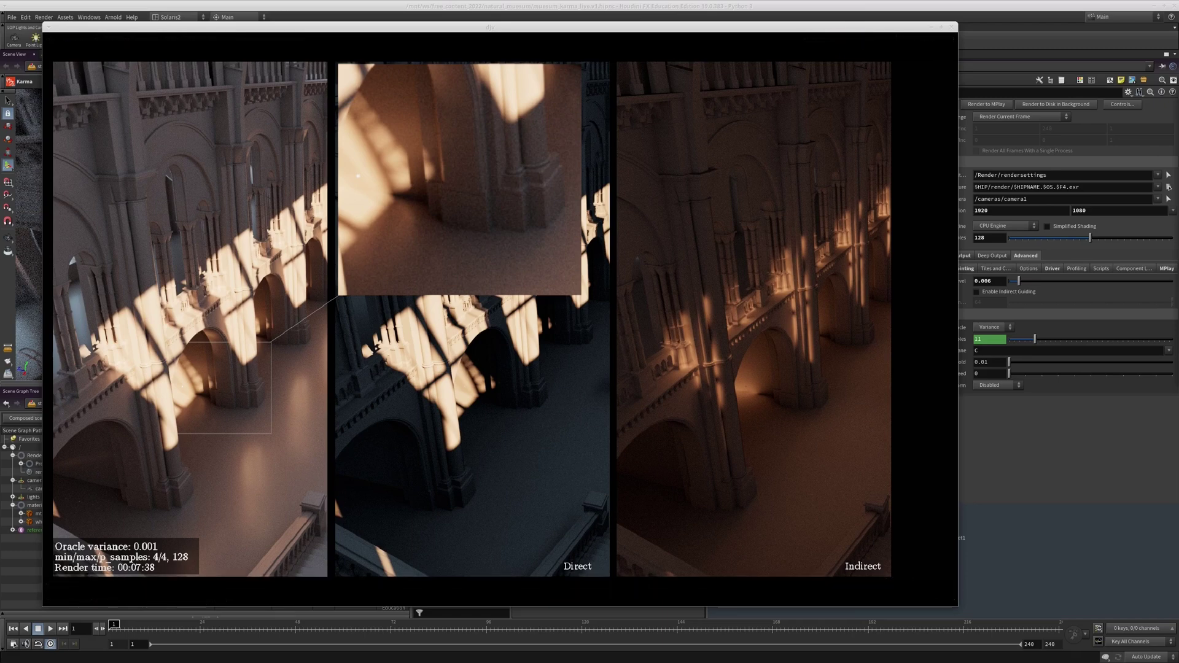
# - Compare the oracle variance 0.001 render with 0.003 and step through the sequence again to 0.011
pyautogui.moveTo(1176, 196); pyautogui.dragTo(617, 39)
pyautogui.press('Right')
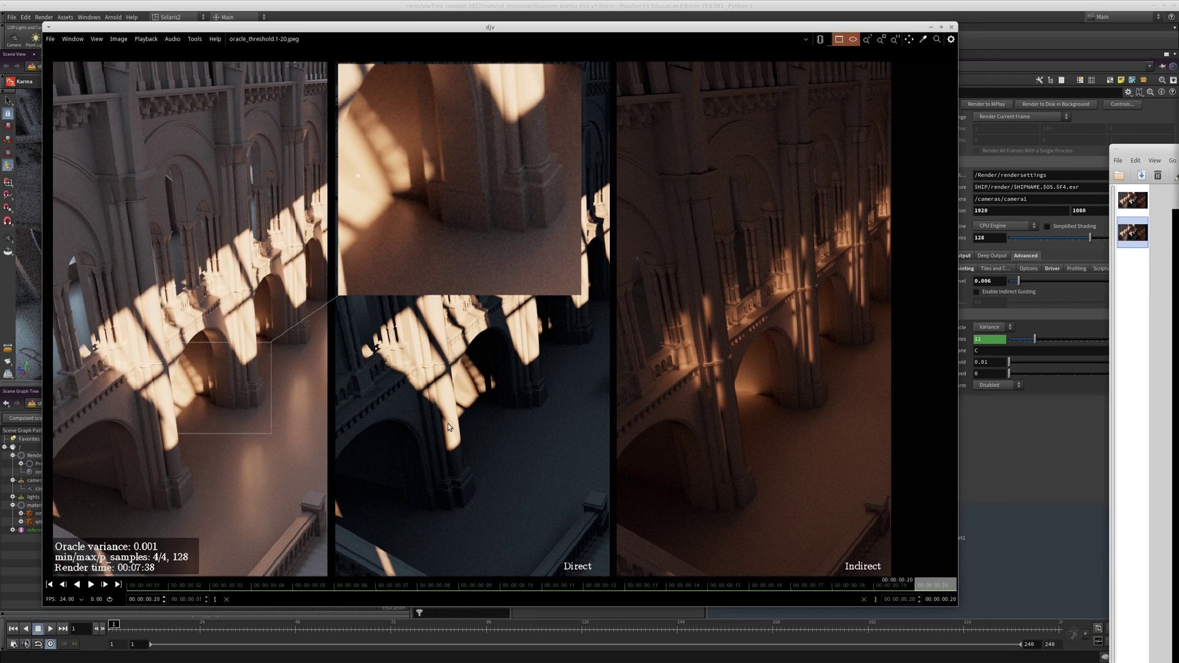
pyautogui.press('Left')
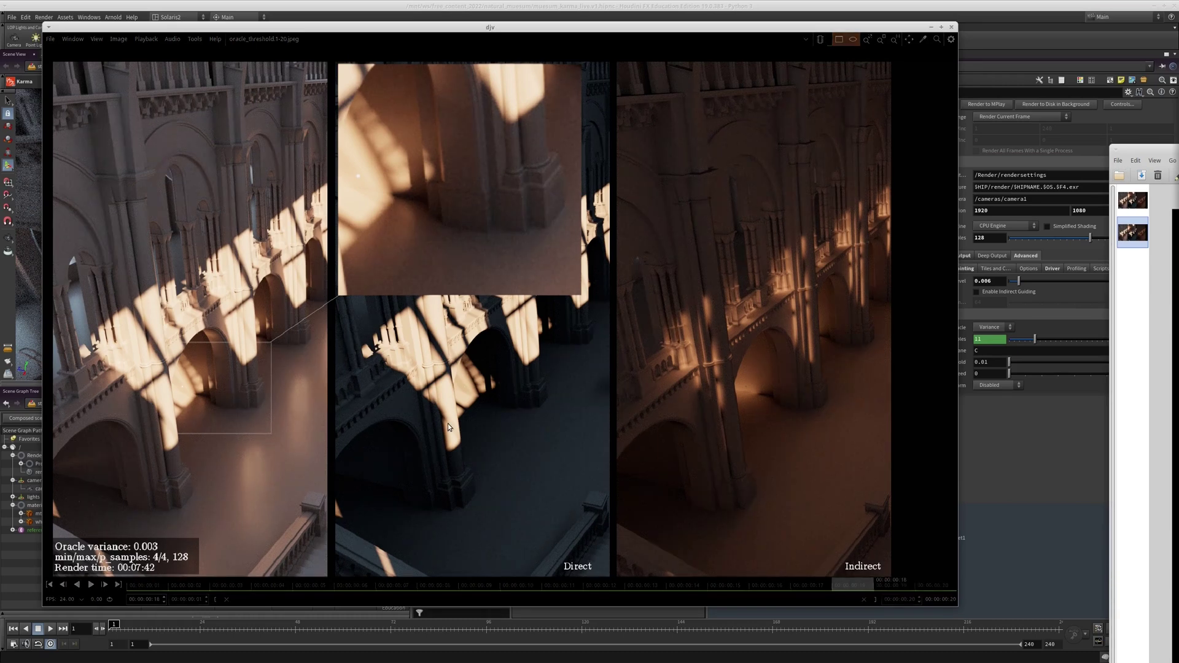
pyautogui.press('Right')
pyautogui.press('Right')
pyautogui.press('Right')
pyautogui.press('Right')
pyautogui.press('Right')
pyautogui.press('Right')
pyautogui.press('Right')
pyautogui.press('Right')
pyautogui.press('Right')
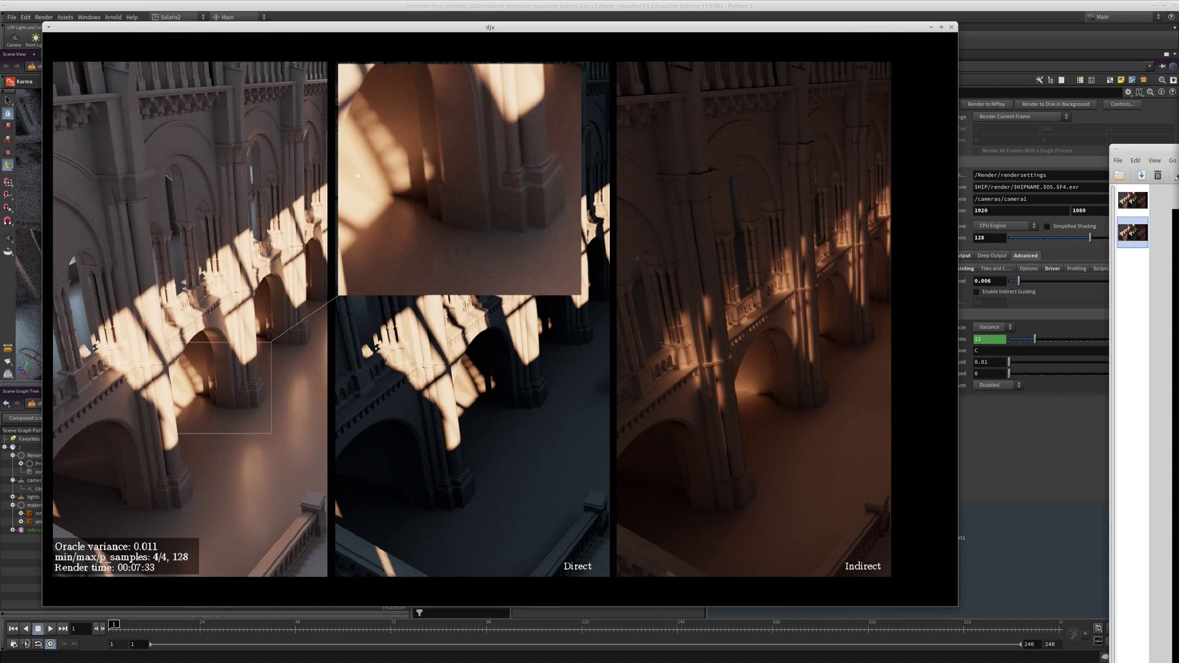
# - Step on from the oracle variance 0.011 render to the 0.001 render and close the oracle threshold sequence
pyautogui.press('Right')
pyautogui.press('Right')
pyautogui.press('Right')
pyautogui.press('Right')
pyautogui.press('Right')
pyautogui.press('Right')
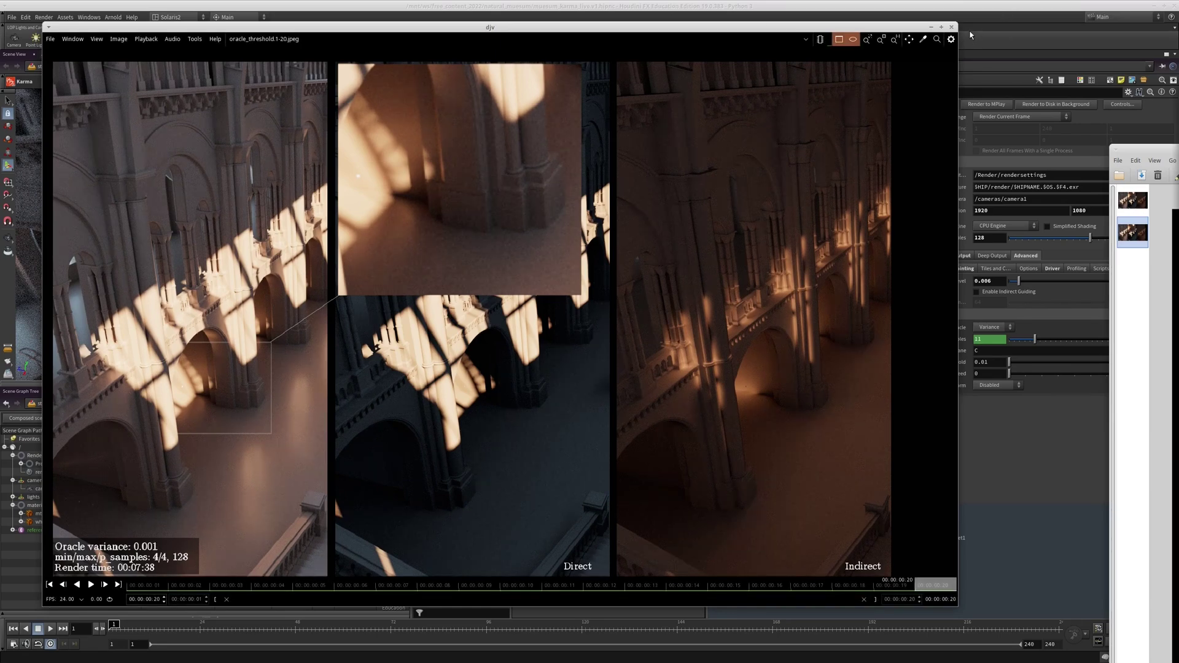
pyautogui.click(951, 28)
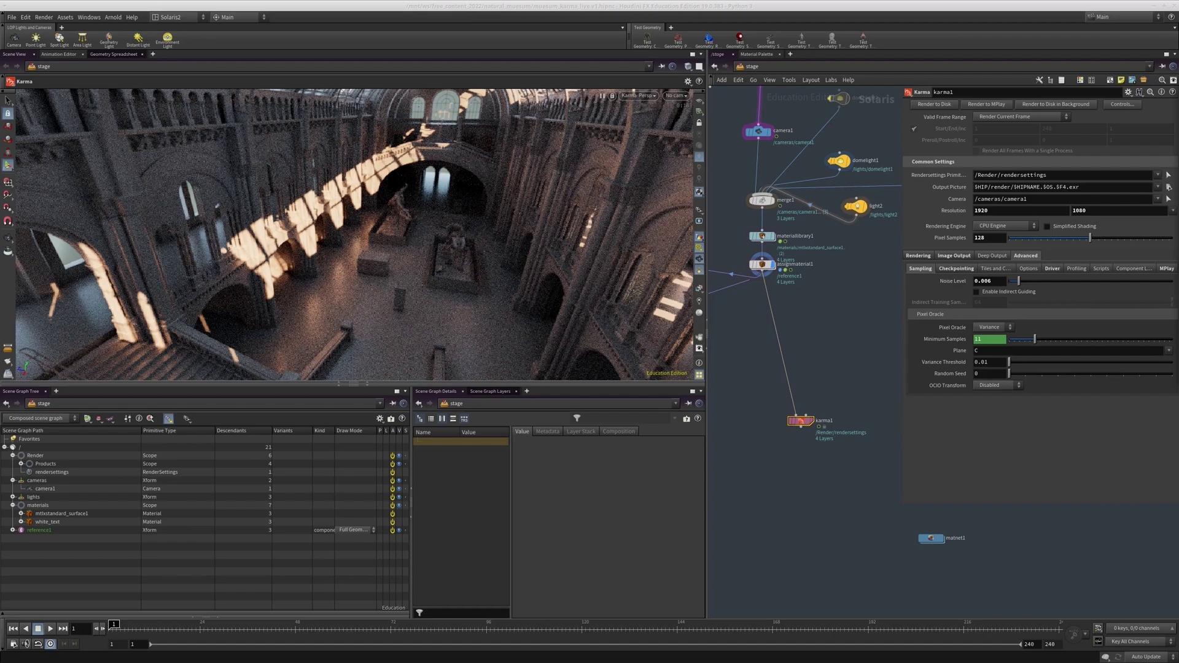
# - Bring the light quality image sequence into view, close the duplicate Image Viewer window and reposition the sequence over the workspace
pyautogui.keyDown('alt'); pyautogui.moveTo(1178, 506); pyautogui.dragTo(451, 381); pyautogui.keyUp('alt')
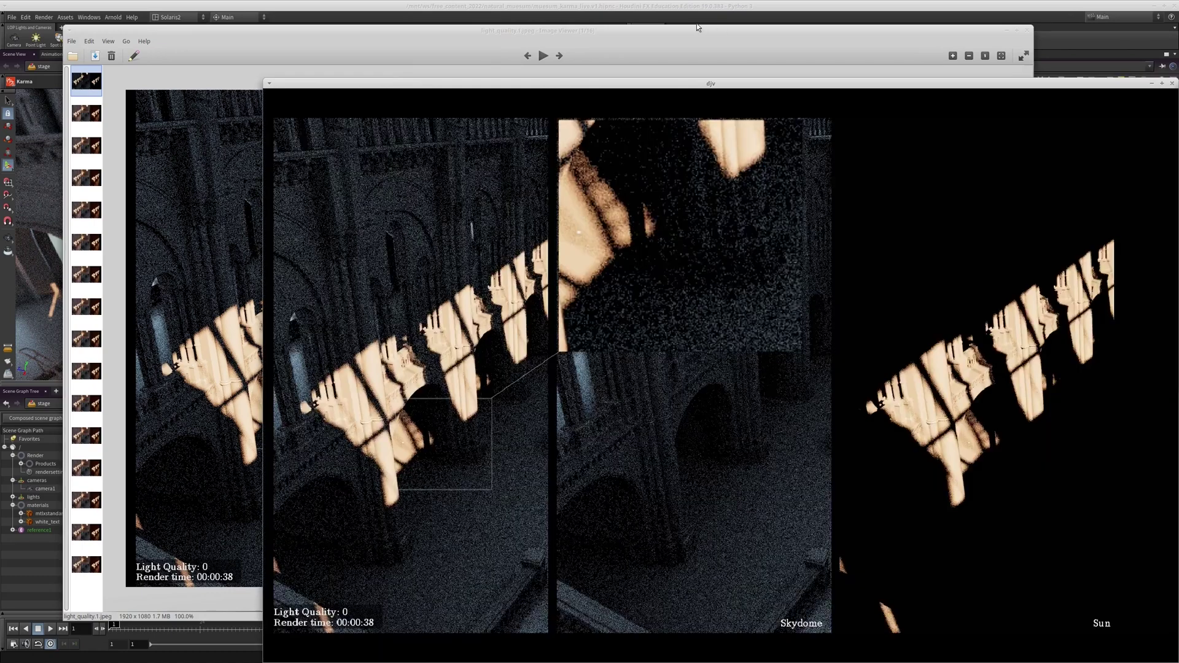
pyautogui.keyDown('alt'); pyautogui.moveTo(677, 261); pyautogui.dragTo(543, 227); pyautogui.keyUp('alt')
pyautogui.click(1025, 32)
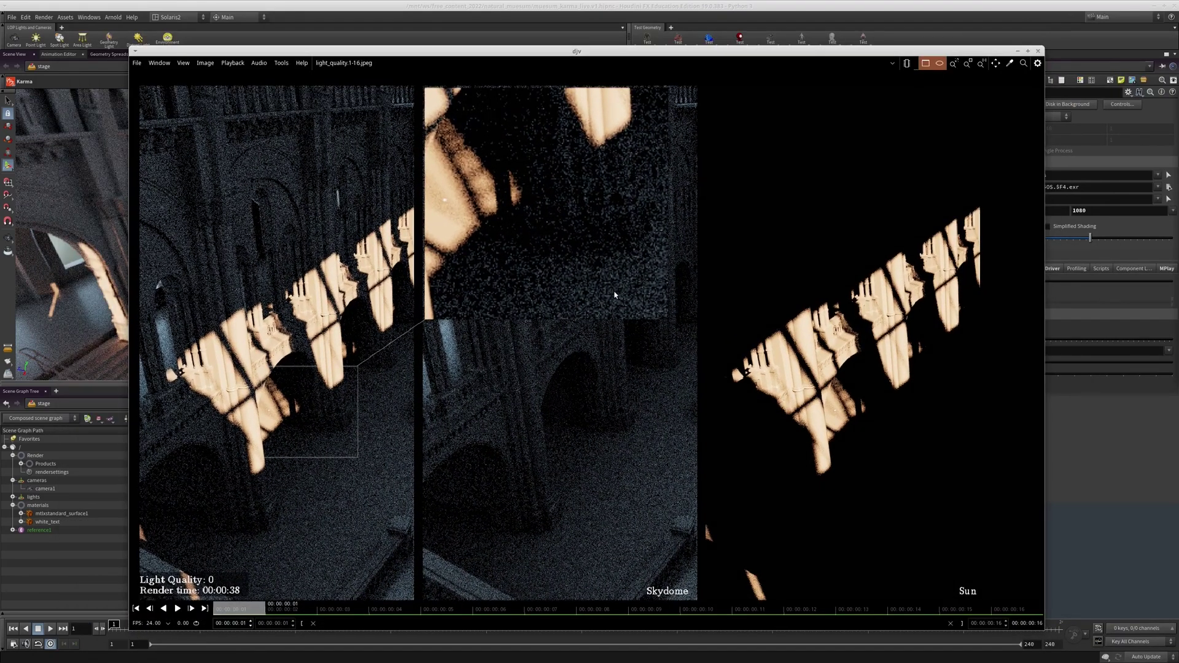
pyautogui.moveTo(591, 52); pyautogui.dragTo(598, 50)
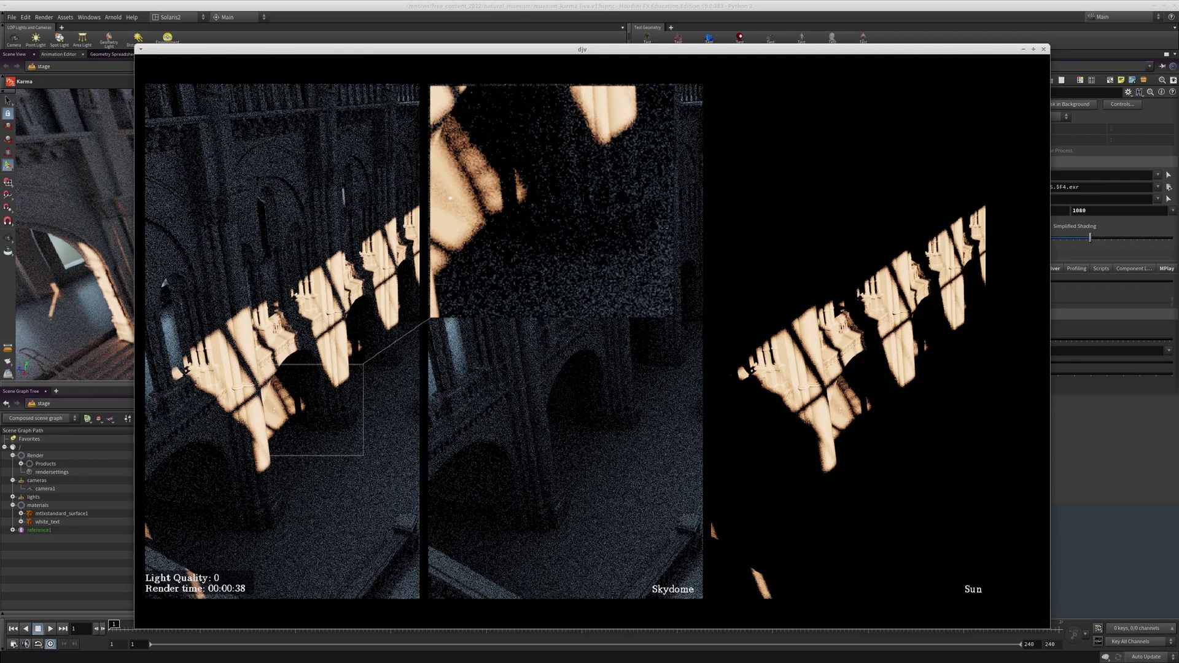
# - Alternate between the light quality 0 and light quality 1 renders to compare the skydome and sun contributions
pyautogui.press('Right')
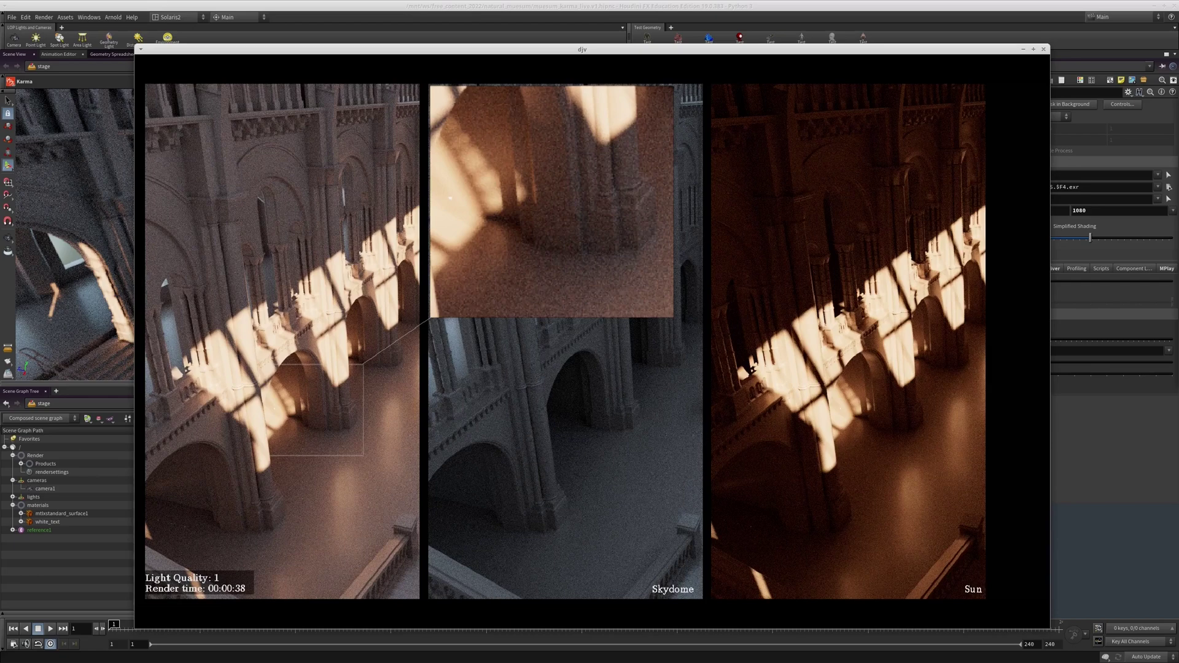
pyautogui.press('Left')
pyautogui.press('Right')
pyautogui.press('Left')
pyautogui.press('Right')
pyautogui.press('Left')
pyautogui.press('Right')
pyautogui.press('Right')
pyautogui.press('Right')
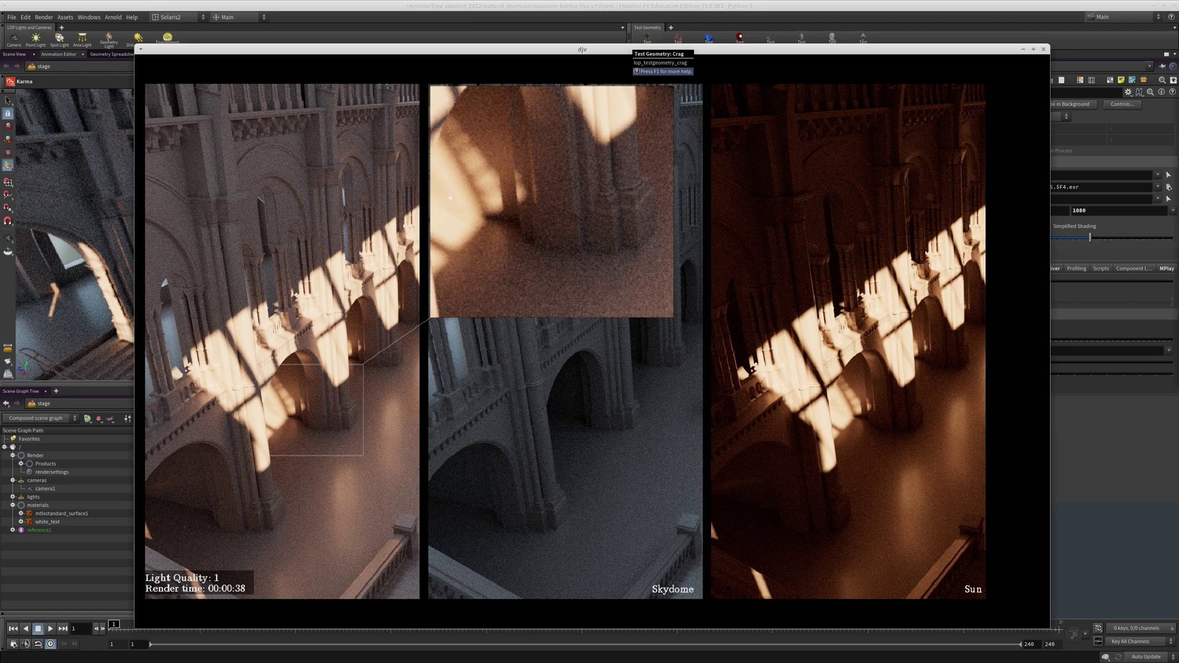
# - Flip back and forth between the light quality 1 render and its neighbouring higher quality renders to compare noise
pyautogui.press('Right')
pyautogui.press('Left')
pyautogui.press('Right')
pyautogui.press('Left')
pyautogui.press('Right')
pyautogui.press('Right')
pyautogui.press('Right')
pyautogui.press('Left')
pyautogui.press('Left')
pyautogui.press('Left')
# - Step through the light quality renders up to 15 and loop round to light quality 0
pyautogui.press('Right')
pyautogui.press('Right')
pyautogui.press('Right')
pyautogui.press('Right')
pyautogui.press('Right')
pyautogui.press('Right')
pyautogui.press('Right')
pyautogui.press('Right')
pyautogui.press('Right')
pyautogui.press('Right')
pyautogui.press('Right')
pyautogui.press('Right')
pyautogui.press('Right')
pyautogui.press('Right')
pyautogui.press('Right')
pyautogui.press('Left')
pyautogui.press('Right')
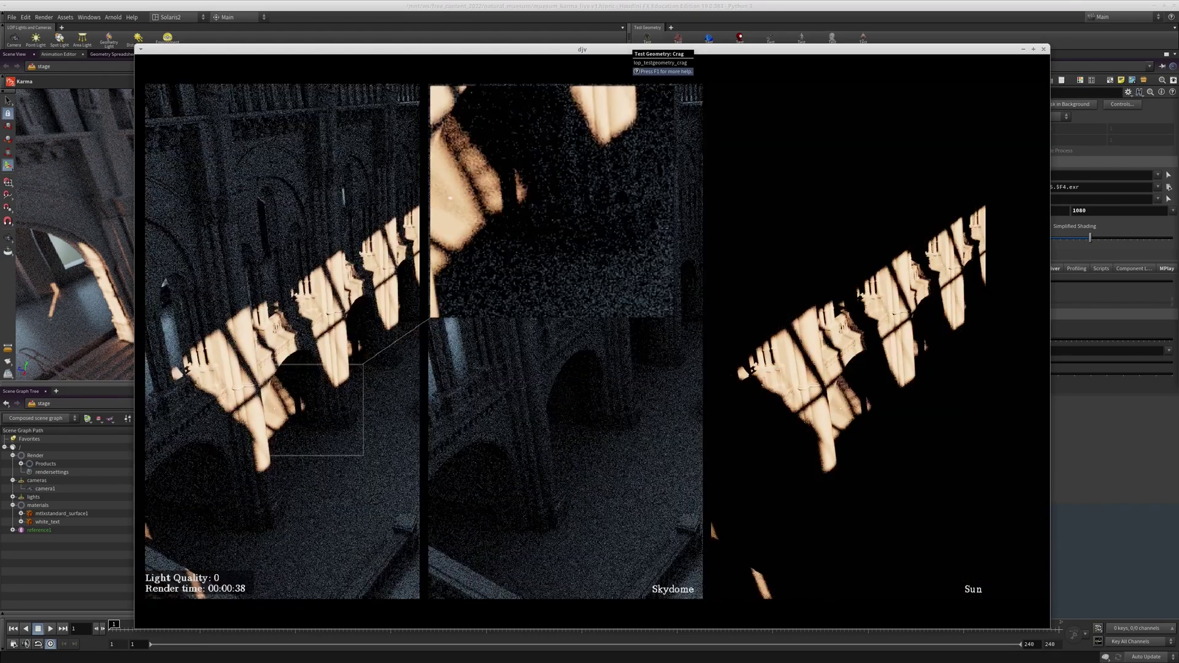
# - Compare the light quality 15 render with the lowest quality ones for noise and render time, and close the sequence
pyautogui.press('Left')
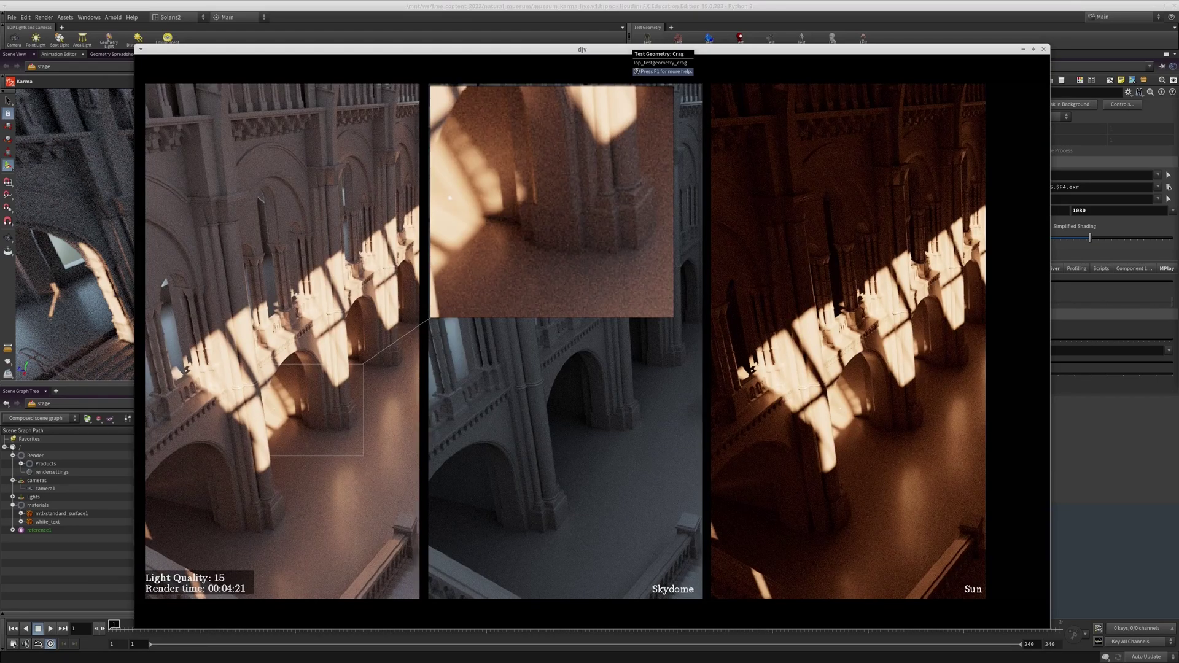
pyautogui.press('Right')
pyautogui.press('Right')
pyautogui.press('Right')
pyautogui.press('Right')
pyautogui.press('Right')
pyautogui.press('Left')
pyautogui.press('Left')
pyautogui.press('Right')
pyautogui.press('Right')
pyautogui.press('Left')
pyautogui.press('Left')
pyautogui.press('Right')
pyautogui.click(1043, 49)
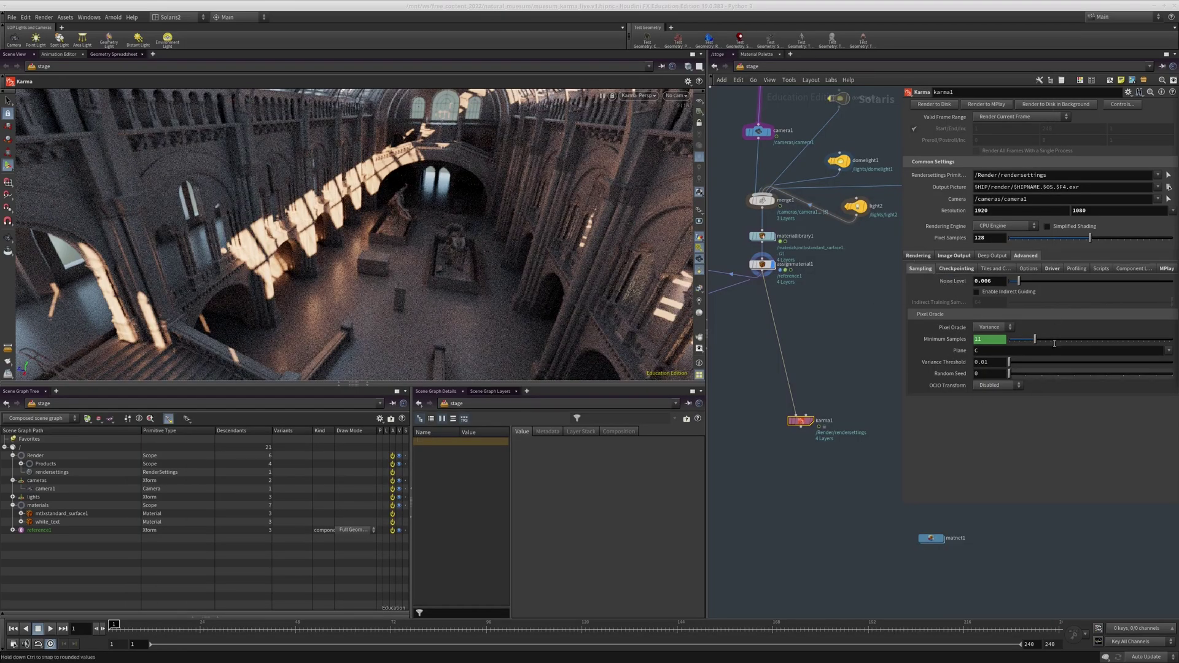
# - Try the Uniform Pixel Oracle on the Karma node and switch it back to Variance
pyautogui.click(995, 329)
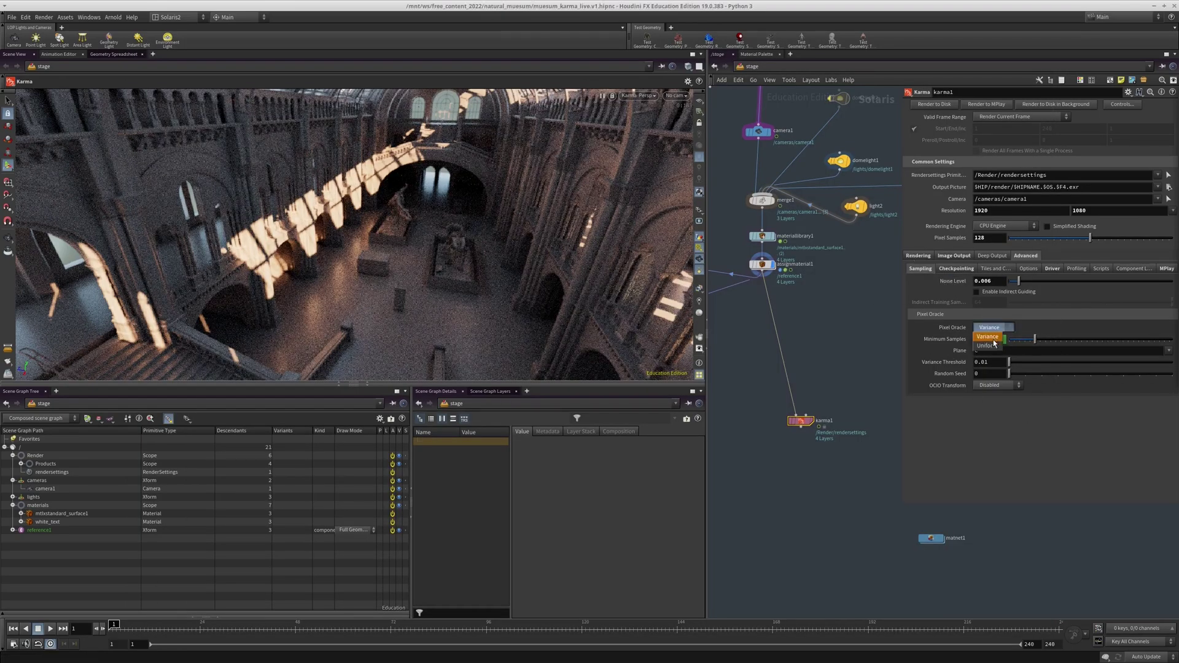
pyautogui.click(996, 347)
pyautogui.click(990, 328)
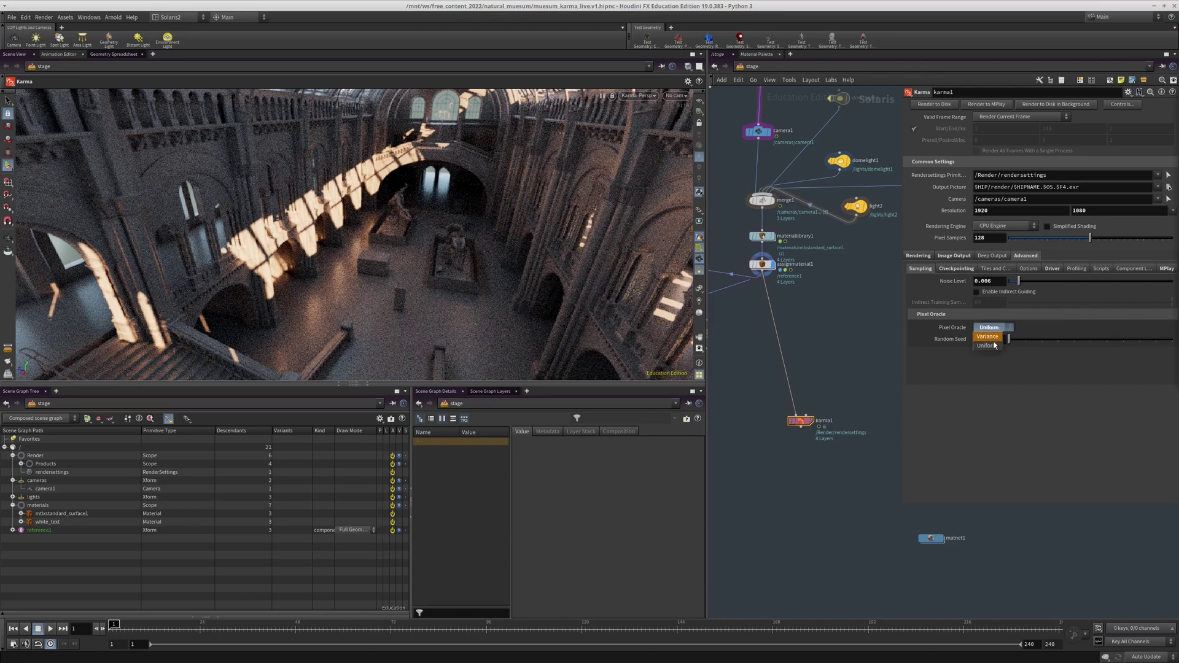
pyautogui.click(990, 337)
# - Show the Karma node's rendering sampling settings and move the indirect guide renders clear of its parameters
pyautogui.click(919, 256)
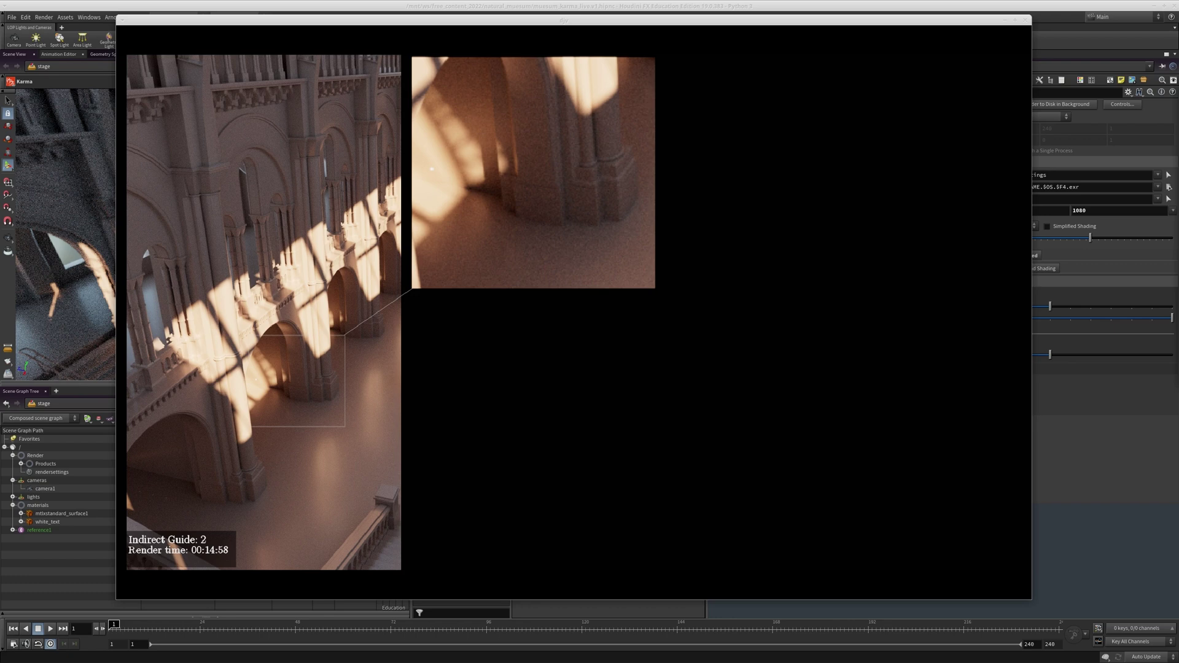
pyautogui.moveTo(726, 21); pyautogui.dragTo(615, 34)
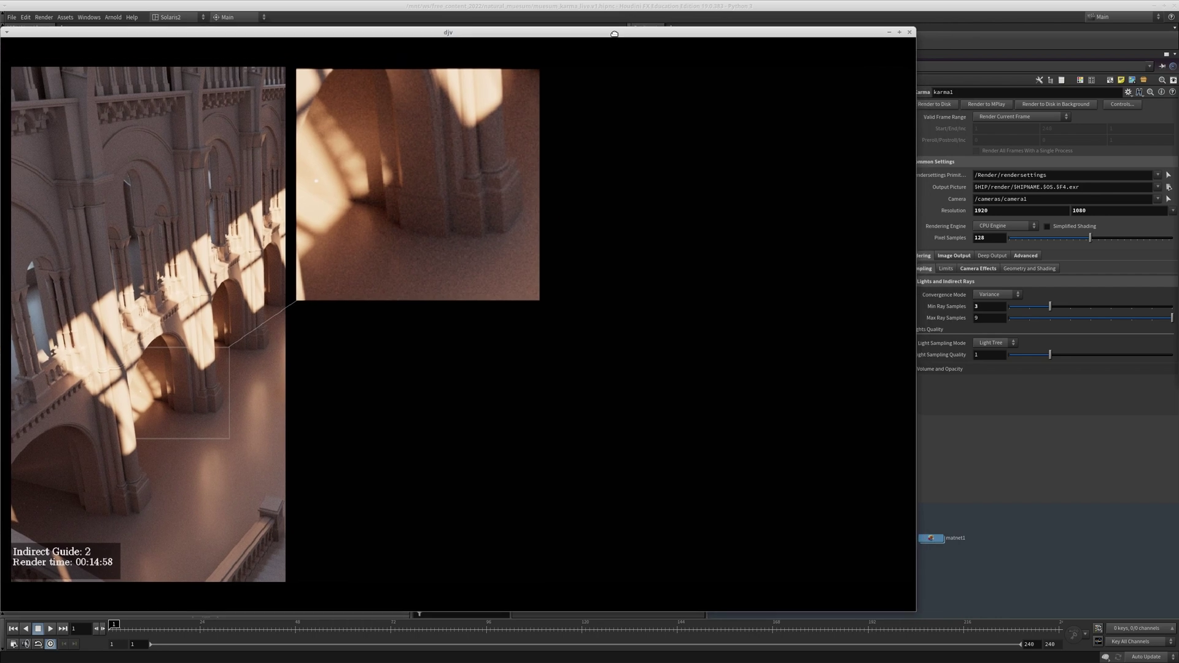
pyautogui.moveTo(614, 34); pyautogui.dragTo(615, 35)
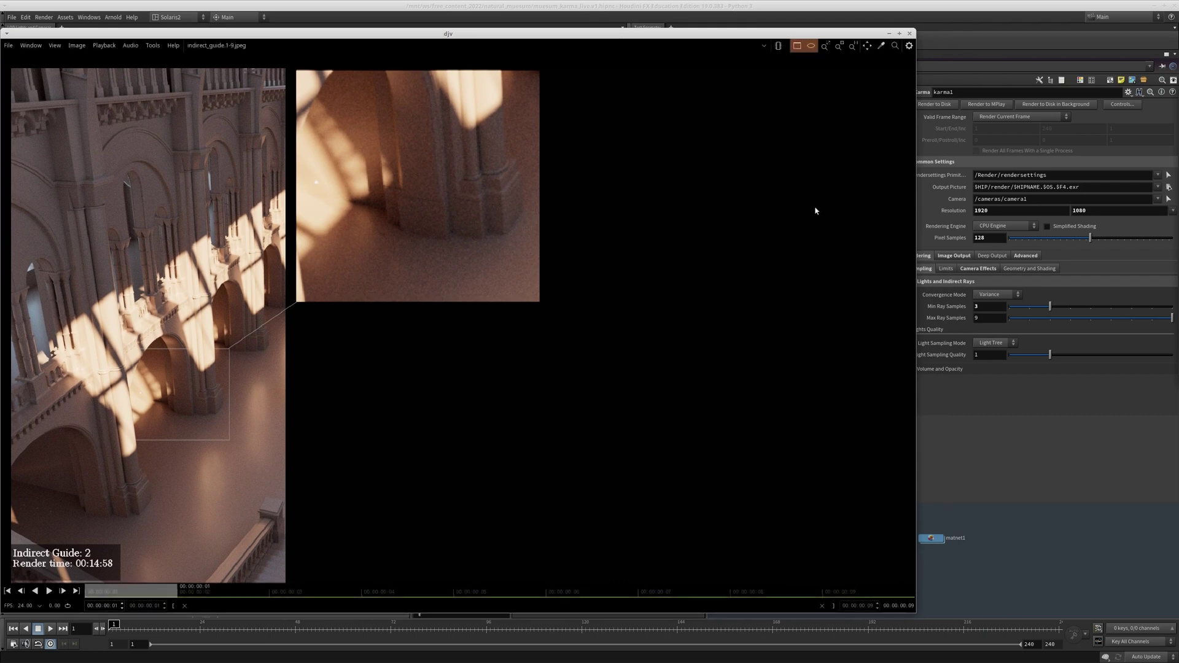
# - Enable Indirect Guiding in the Karma node's advanced sampling settings and highlight the Indirect Training Samples value
pyautogui.click(1022, 257)
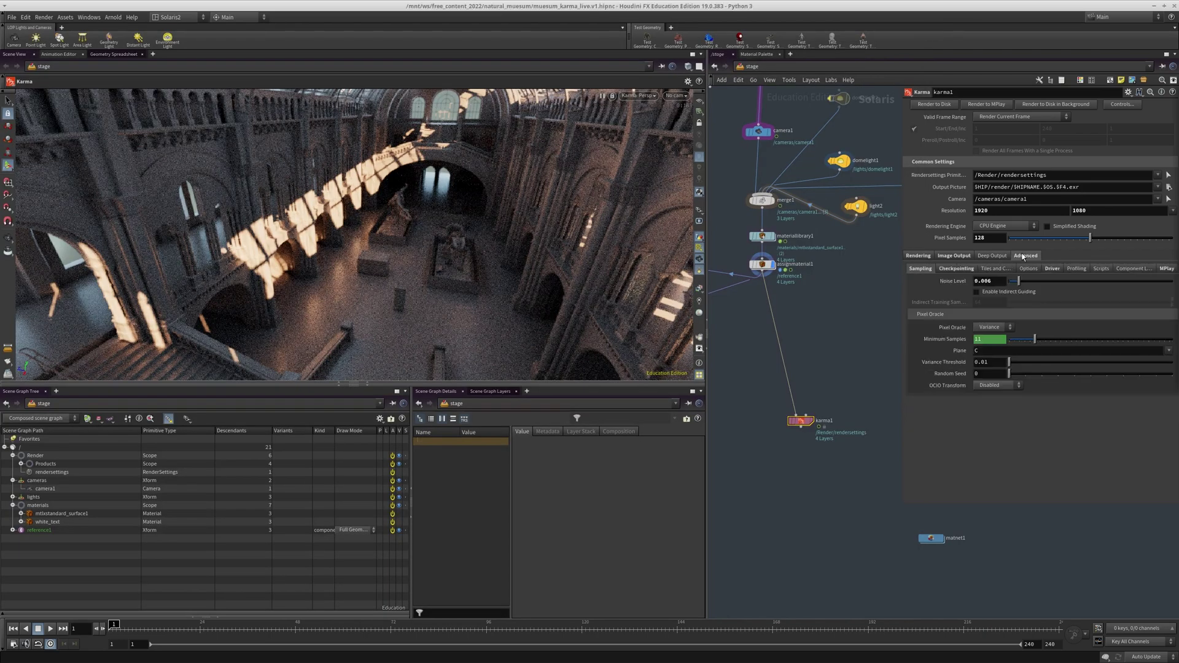
pyautogui.click(948, 257)
pyautogui.click(906, 257)
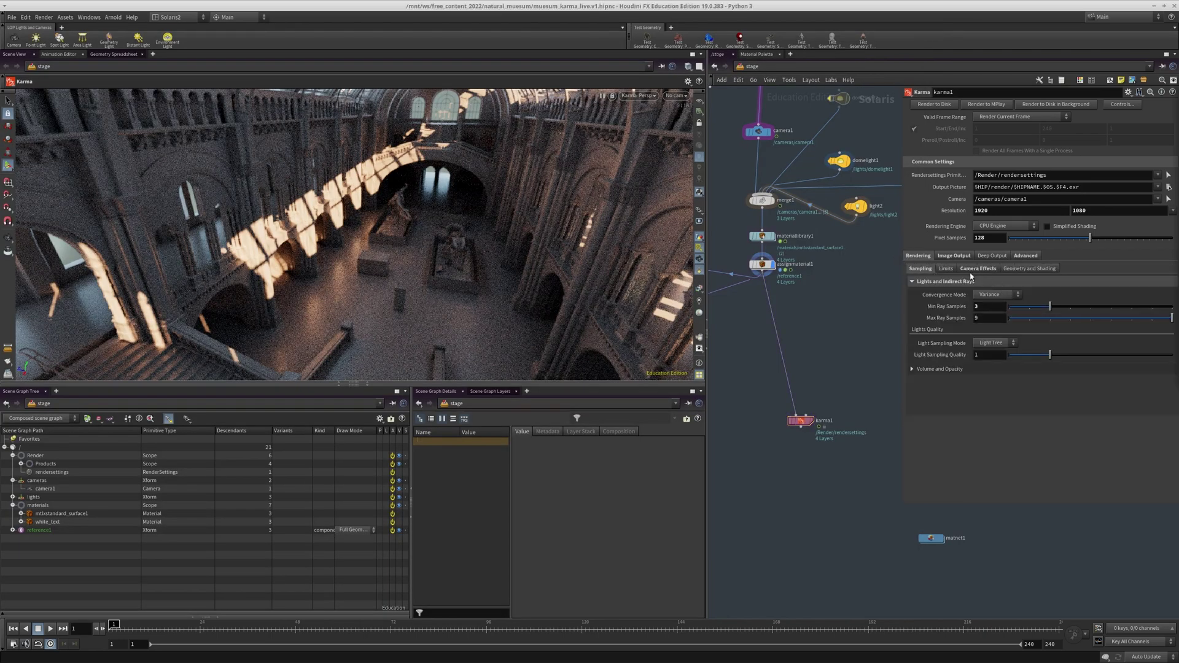
pyautogui.click(1025, 257)
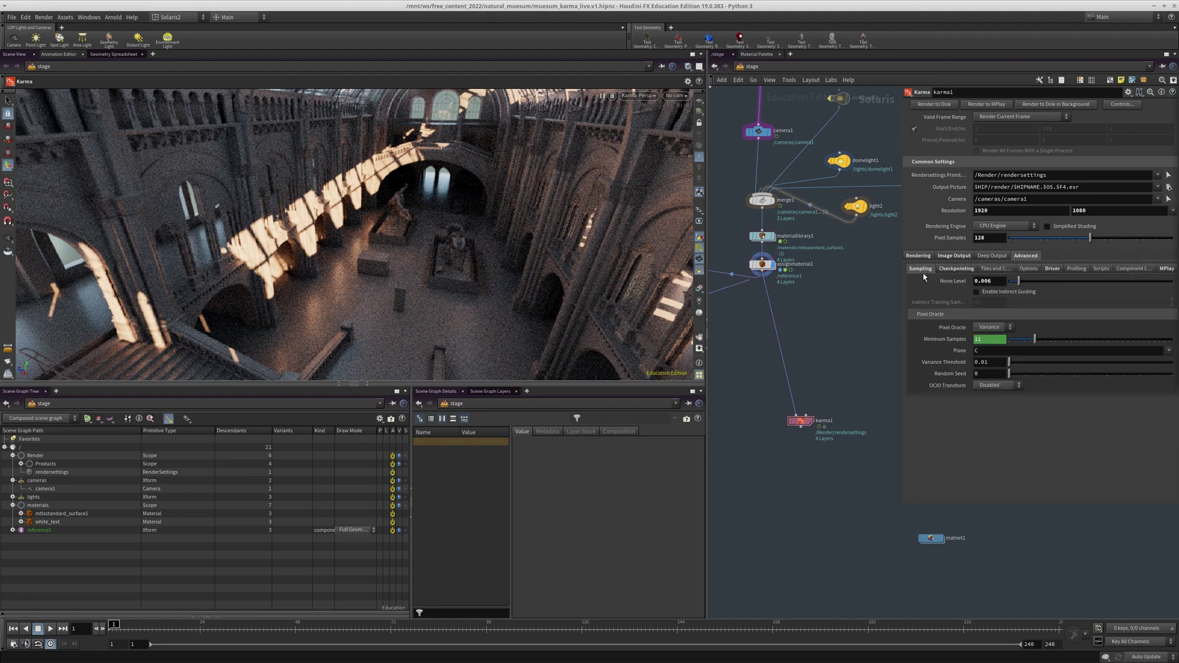
pyautogui.click(998, 292)
pyautogui.moveTo(981, 302); pyautogui.dragTo(913, 301)
# - Return to the indirect guide renders and step forward from indirect guide 2 through 4 and the higher values
pyautogui.hotkey('alt', 'Tab')
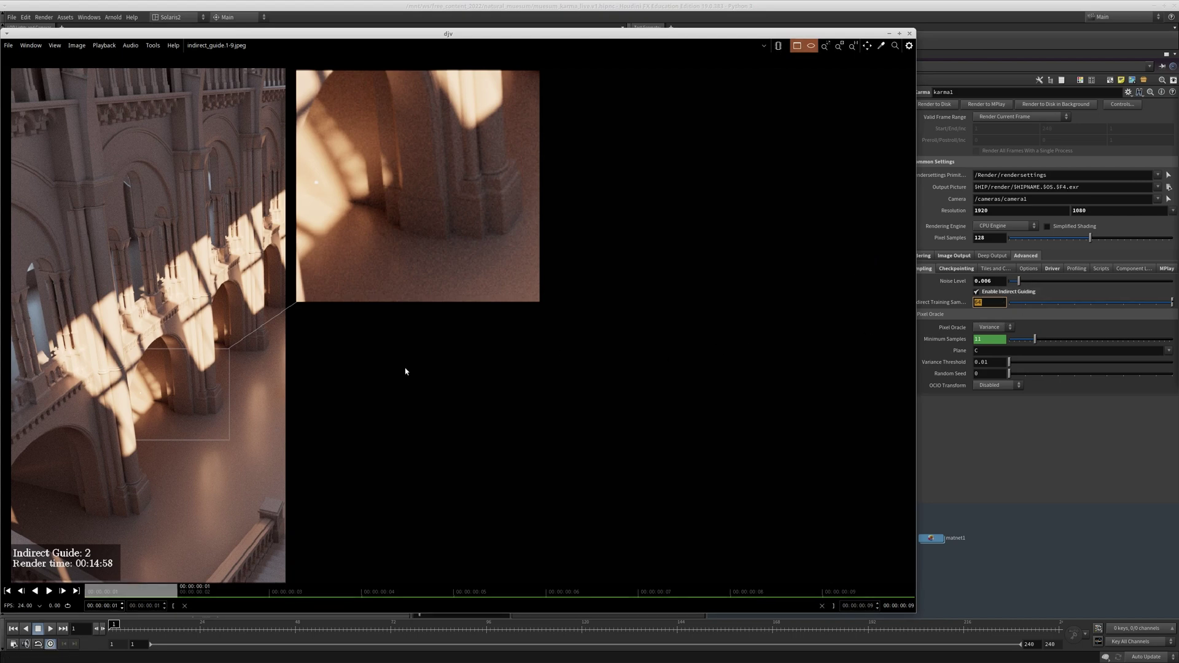
pyautogui.press('Right')
pyautogui.press('Left')
pyautogui.press('Right')
pyautogui.press('Right')
pyautogui.press('Right')
pyautogui.press('Right')
pyautogui.press('Right')
pyautogui.press('Right')
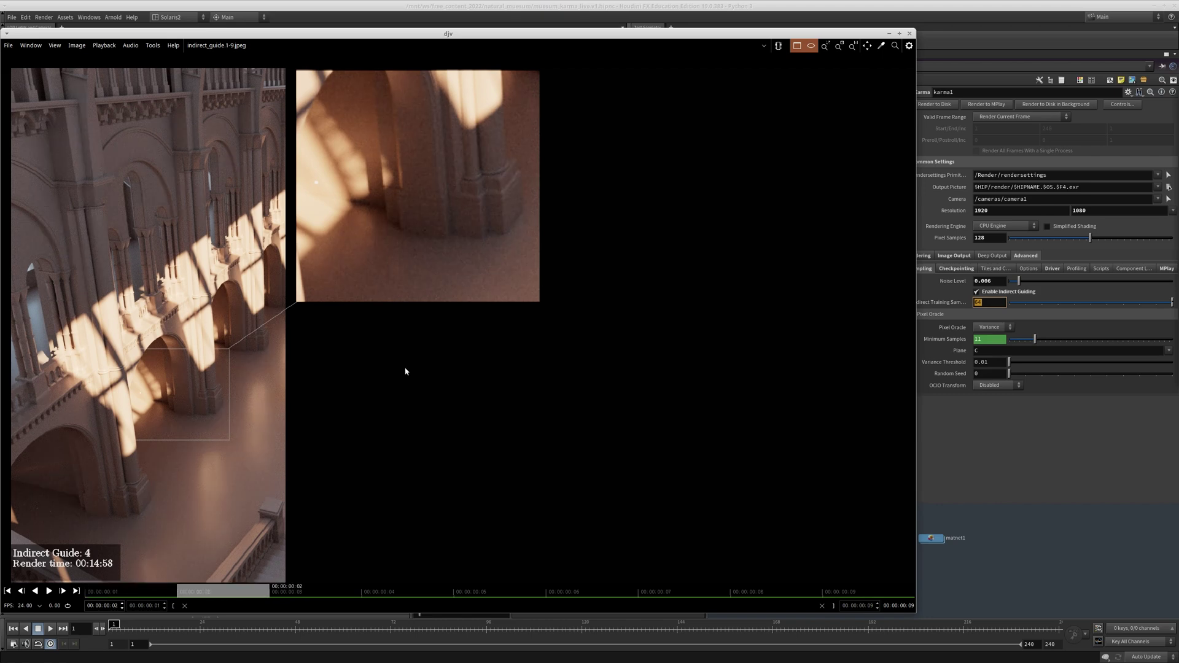
# - Step backward through the indirect guide renders to compare noise at decreasing training sample values
pyautogui.press('Right')
pyautogui.press('Left')
pyautogui.press('Left')
pyautogui.press('Left')
pyautogui.press('Left')
pyautogui.press('Left')
pyautogui.press('Left')
pyautogui.press('Left')
pyautogui.press('Left')
# - Run forward and back through the indirect guide sequence again, comparing the higher values with indirect guide 2
pyautogui.press('Right')
pyautogui.press('Right')
pyautogui.press('Right')
pyautogui.press('Right')
pyautogui.press('Right')
pyautogui.press('Right')
pyautogui.press('Right')
pyautogui.press('Right')
pyautogui.press('Left')
pyautogui.press('Left')
pyautogui.press('Left')
pyautogui.press('Left')
pyautogui.press('Left')
pyautogui.press('Left')
pyautogui.press('Right')
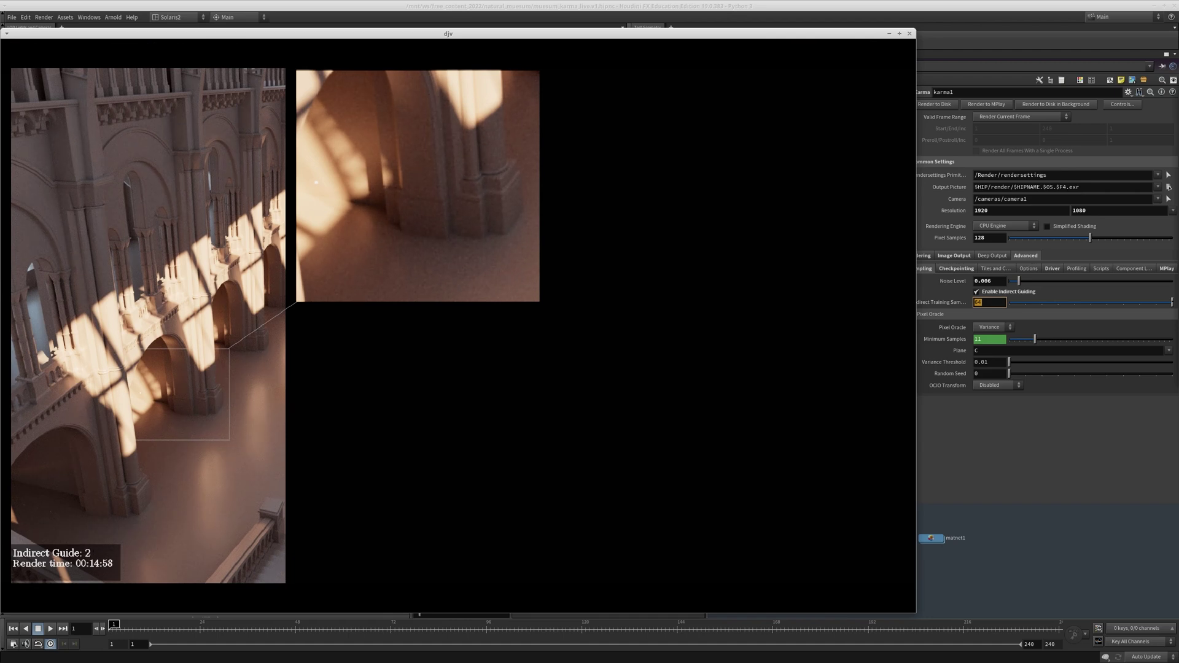
# - Step forward through the indirect guide renders from indirect guide 2 to compare noise and render time at higher values
pyautogui.press('Right')
pyautogui.press('Right')
pyautogui.press('Right')
pyautogui.press('Right')
pyautogui.press('Right')
pyautogui.press('Right')
pyautogui.press('Right')
pyautogui.press('Right')
pyautogui.press('Right')
pyautogui.press('Right')
pyautogui.press('Right')
pyautogui.press('Right')
pyautogui.press('Right')
pyautogui.press('Right')
pyautogui.press('Right')
pyautogui.press('Right')
pyautogui.press('Right')
pyautogui.press('Right')
pyautogui.press('Right')
pyautogui.press('Right')
pyautogui.press('Right')
pyautogui.press('Right')
pyautogui.press('Right')
pyautogui.press('Right')
pyautogui.press('Right')
pyautogui.press('Right')
# - Step back through the higher indirect guide renders to recheck the noise in the enlarged column crop
pyautogui.press('Left')
pyautogui.press('Left')
pyautogui.press('Left')
pyautogui.press('Left')
pyautogui.press('Left')
pyautogui.press('Left')
pyautogui.press('Left')
# - Put the indirect guide renders away, show the Karma node's ray limits, and bring up the gi_bounces_comp.1-30.jpeg comparison sequence
pyautogui.click(909, 33)
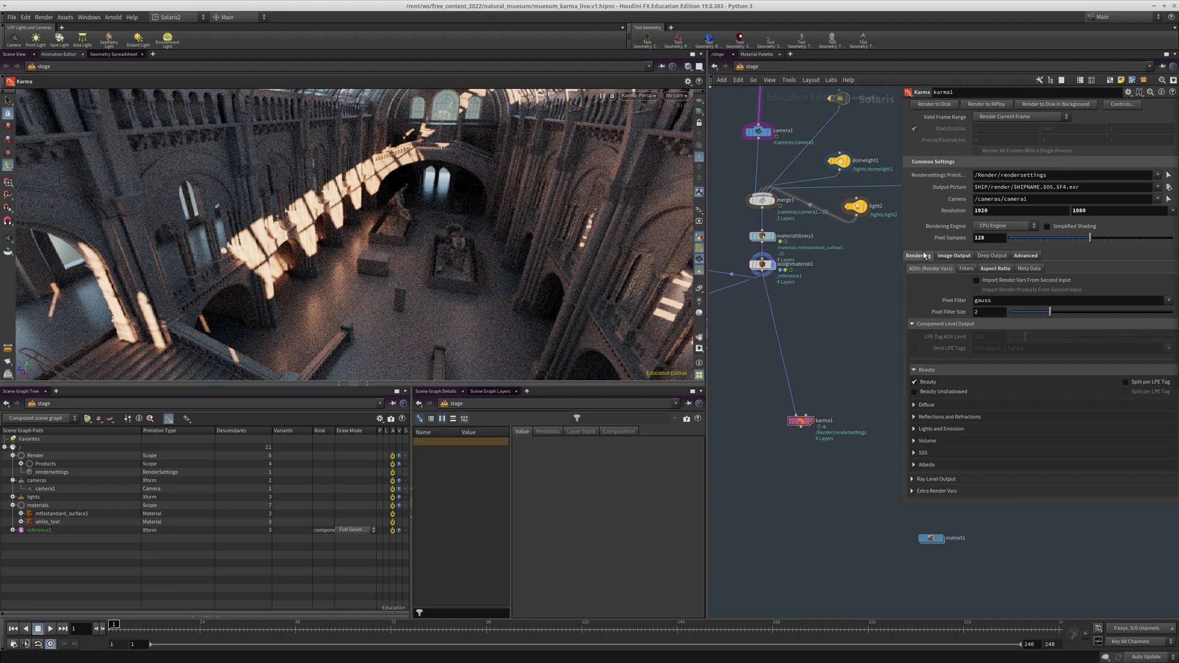
pyautogui.click(945, 268)
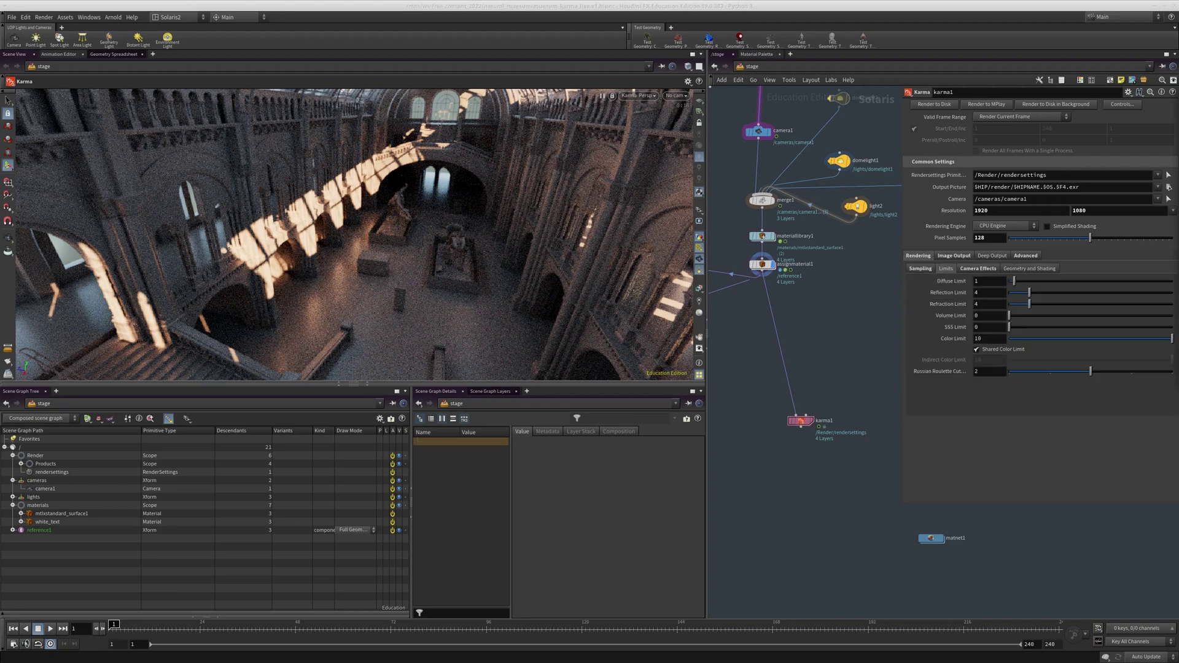
pyautogui.moveTo(1178, 61); pyautogui.dragTo(467, 47)
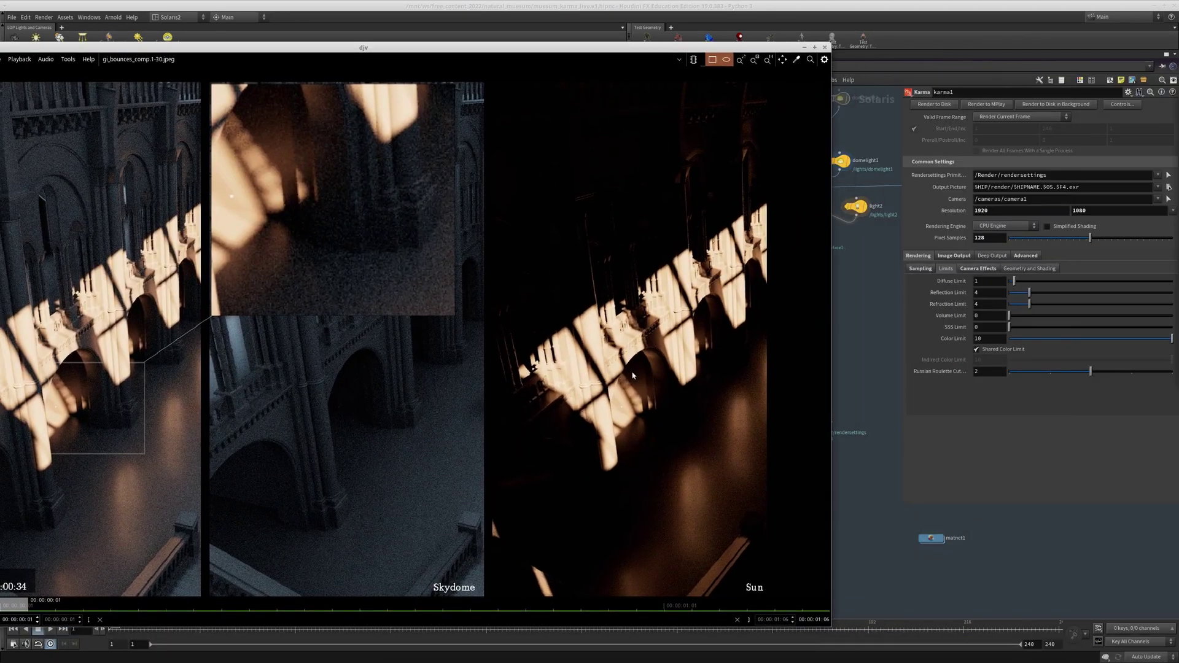
pyautogui.keyDown('alt'); pyautogui.moveTo(631, 373); pyautogui.dragTo(731, 365); pyautogui.keyUp('alt')
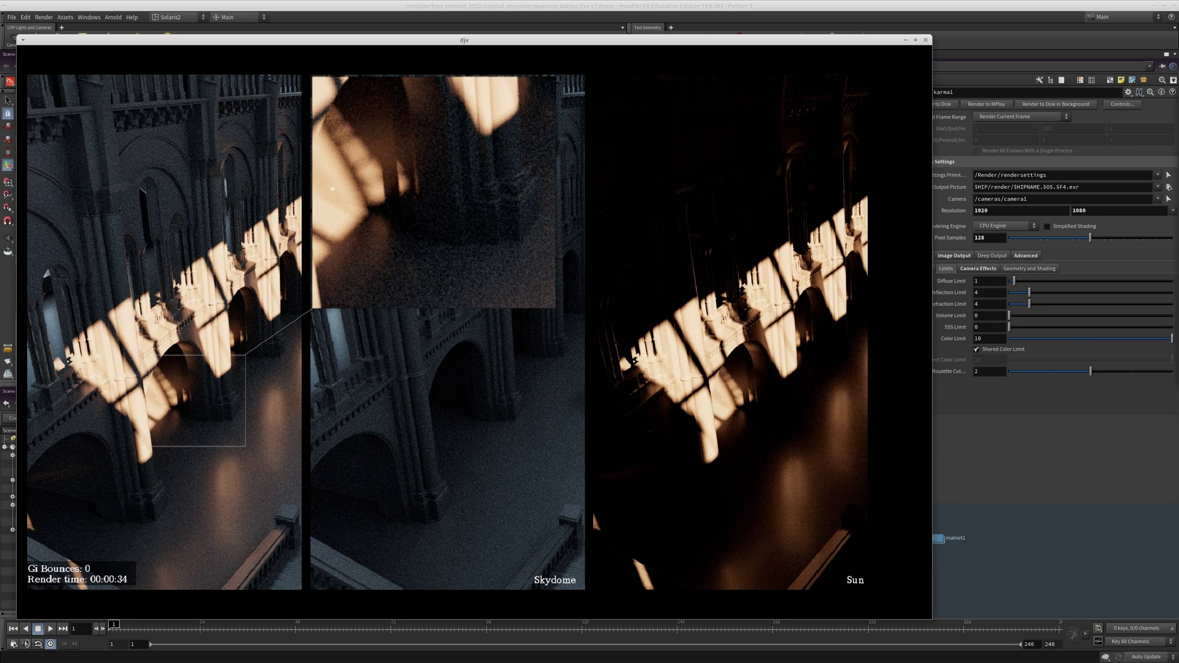
# - Step from the 0-bounce render to 8 GI bounces, then compare the renders with fewer and more bounces around it
pyautogui.press('Right')
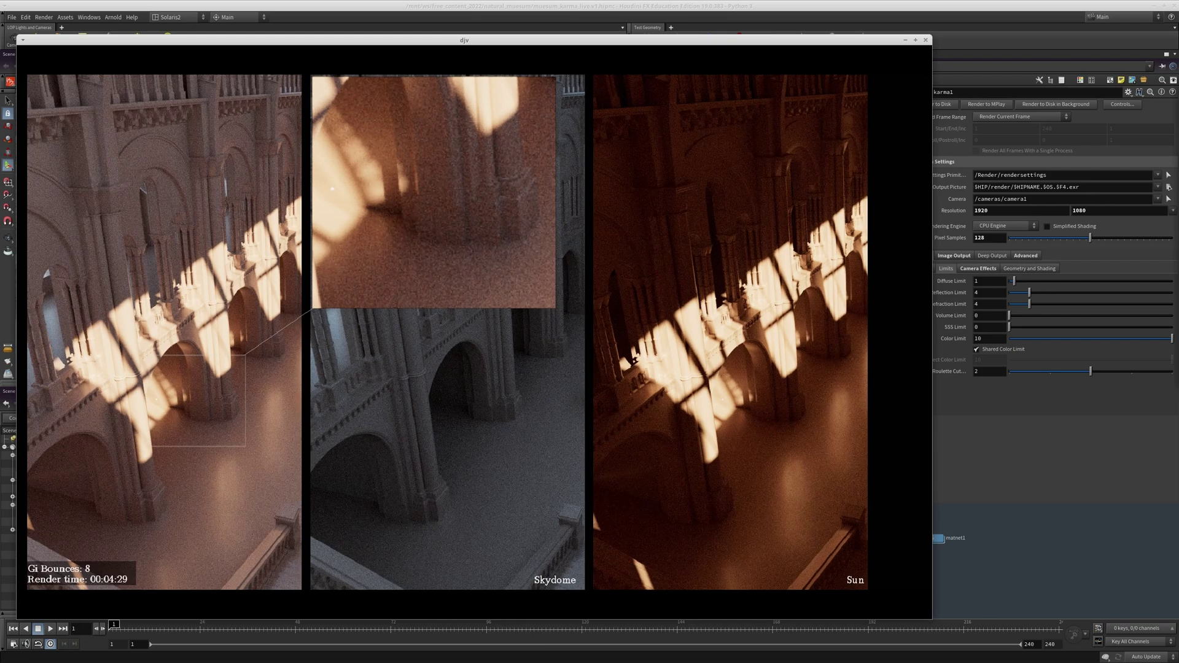
pyautogui.moveTo(526, 407)
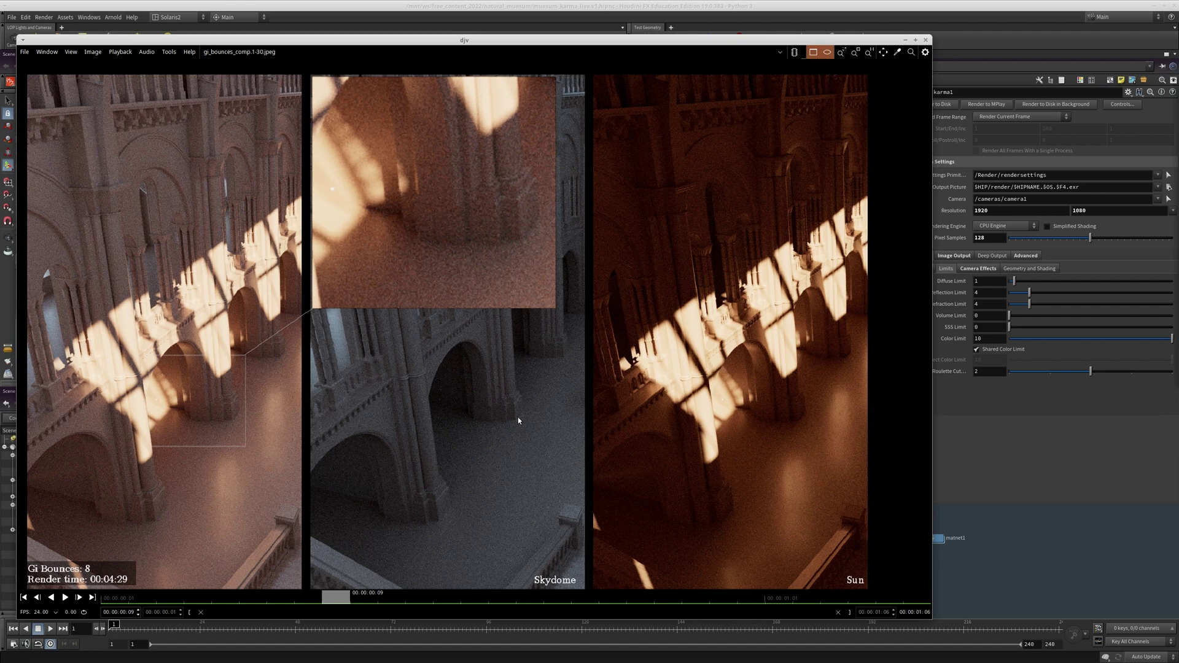
pyautogui.press('Left')
pyautogui.press('Left')
pyautogui.press('Left')
pyautogui.press('Right')
pyautogui.press('Right')
pyautogui.press('Right')
pyautogui.press('Right')
pyautogui.press('Right')
pyautogui.press('Right')
pyautogui.press('Right')
pyautogui.press('Right')
pyautogui.press('Right')
# - Step backward through the GI bounces renders down to the 3-bounce image
pyautogui.press('Left')
pyautogui.press('Left')
pyautogui.press('Left')
pyautogui.press('Left')
pyautogui.press('Left')
pyautogui.press('Left')
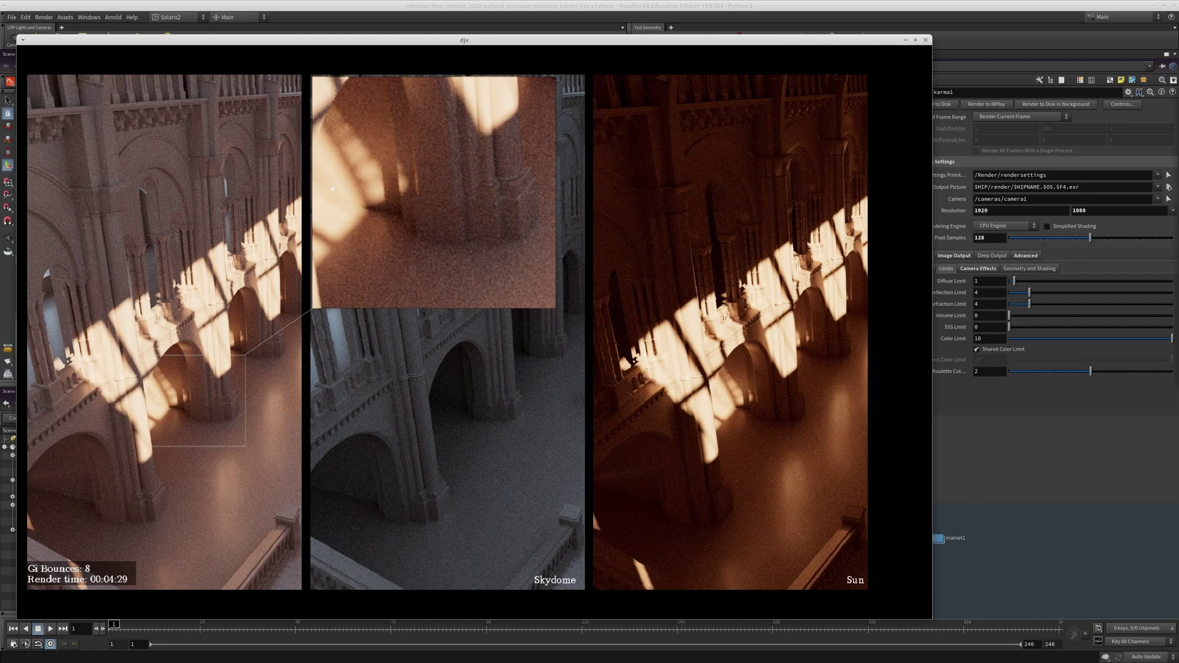
pyautogui.press('Left')
pyautogui.press('Left')
pyautogui.press('Left')
pyautogui.press('Left')
pyautogui.press('Left')
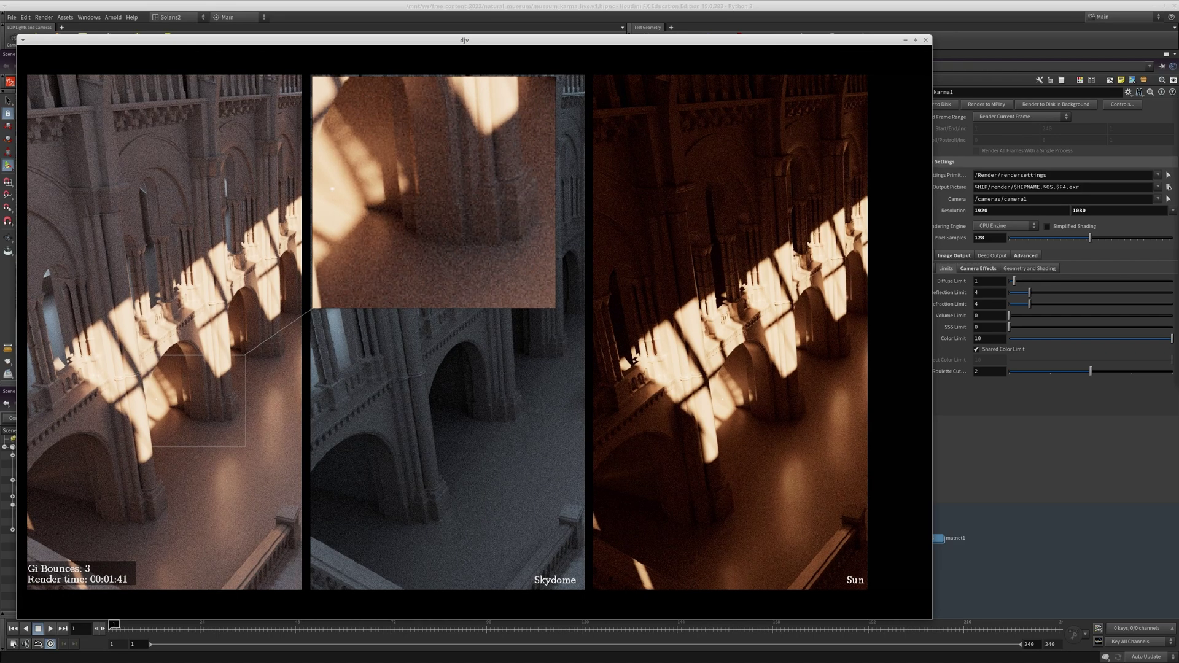
# - Compare the renders at 3 or fewer GI bounces, then step forward through the higher bounce counts
pyautogui.press('Left')
pyautogui.press('Left')
pyautogui.press('Right')
pyautogui.press('Right')
pyautogui.press('Left')
pyautogui.press('Right')
pyautogui.press('Right')
pyautogui.press('Right')
pyautogui.press('Right')
pyautogui.press('Right')
pyautogui.press('Right')
pyautogui.press('Right')
pyautogui.press('Right')
pyautogui.press('Right')
pyautogui.press('Right')
pyautogui.press('Right')
pyautogui.press('Right')
# - Return to the 3-bounce render and compare it again with the lower GI bounce counts
pyautogui.press('Left')
pyautogui.press('Left')
pyautogui.press('Left')
pyautogui.press('Left')
pyautogui.press('Left')
pyautogui.press('Left')
pyautogui.press('Left')
pyautogui.press('Left')
pyautogui.press('Left')
pyautogui.press('Left')
pyautogui.press('Left')
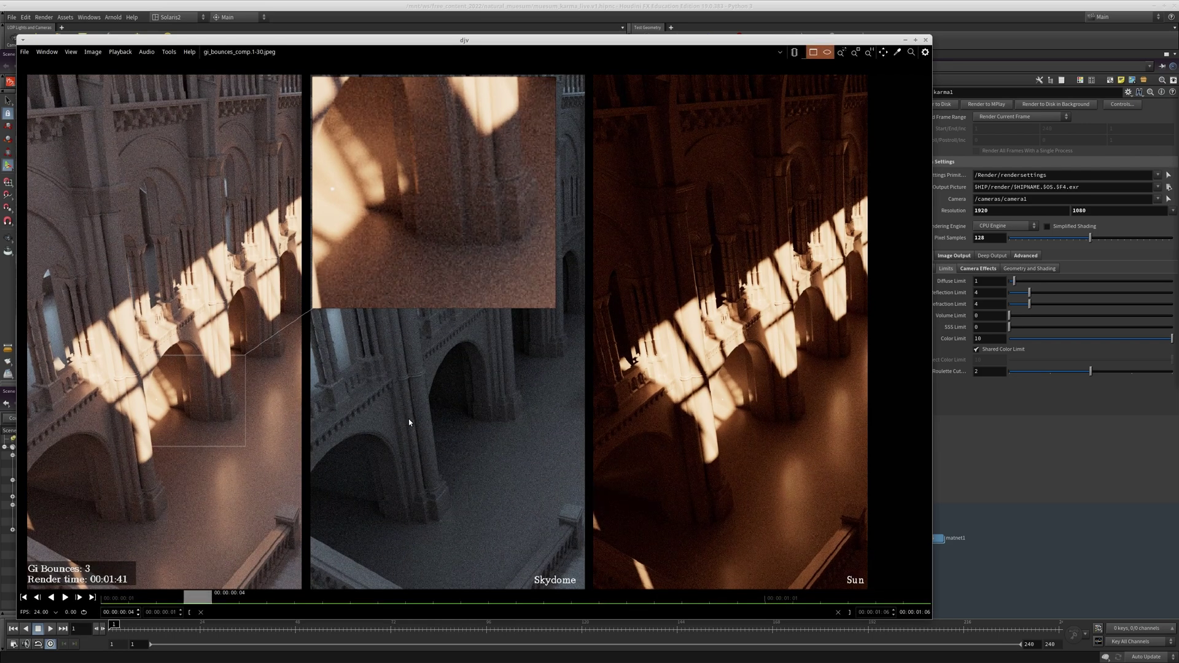
pyautogui.press('Left')
pyautogui.press('Left')
pyautogui.press('Right')
pyautogui.press('Right')
# - Play through the GI bounces sequence and jump to the 20-bounce render
pyautogui.press('space')
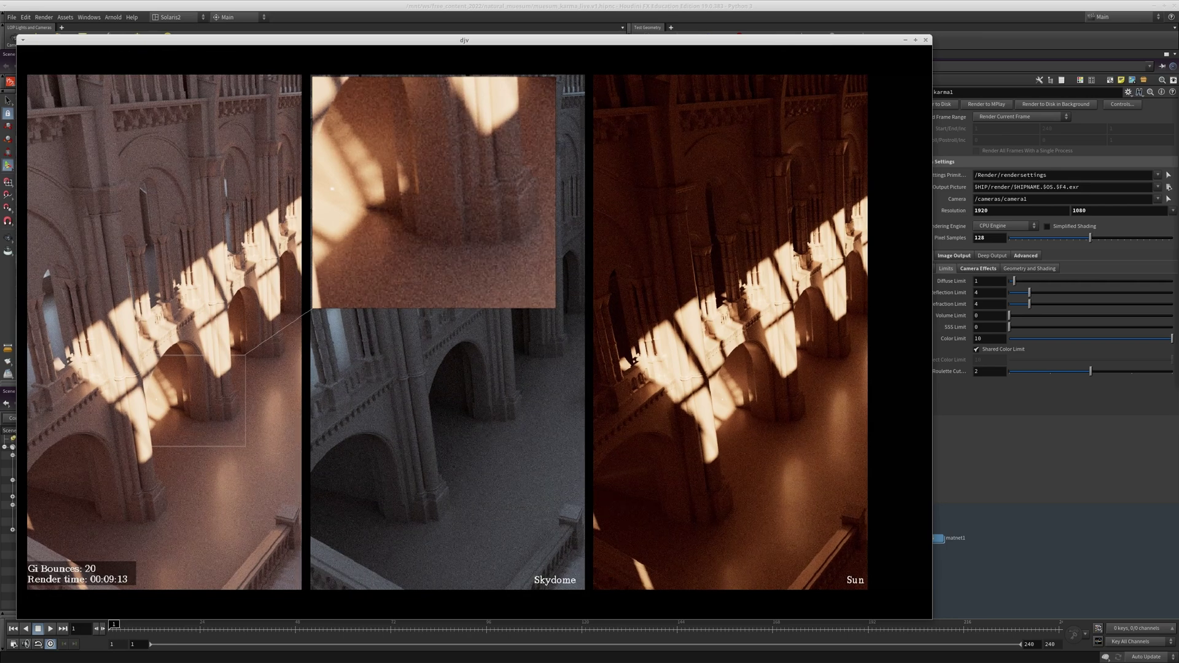
pyautogui.moveTo(706, 337)
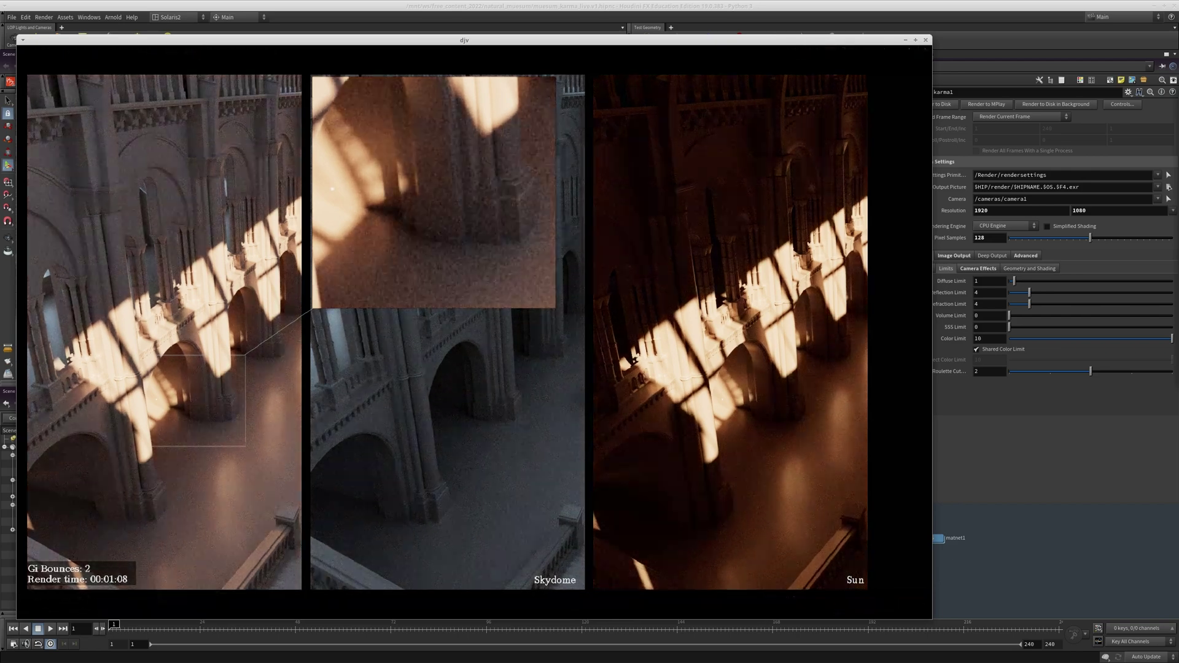
pyautogui.moveTo(868, 159)
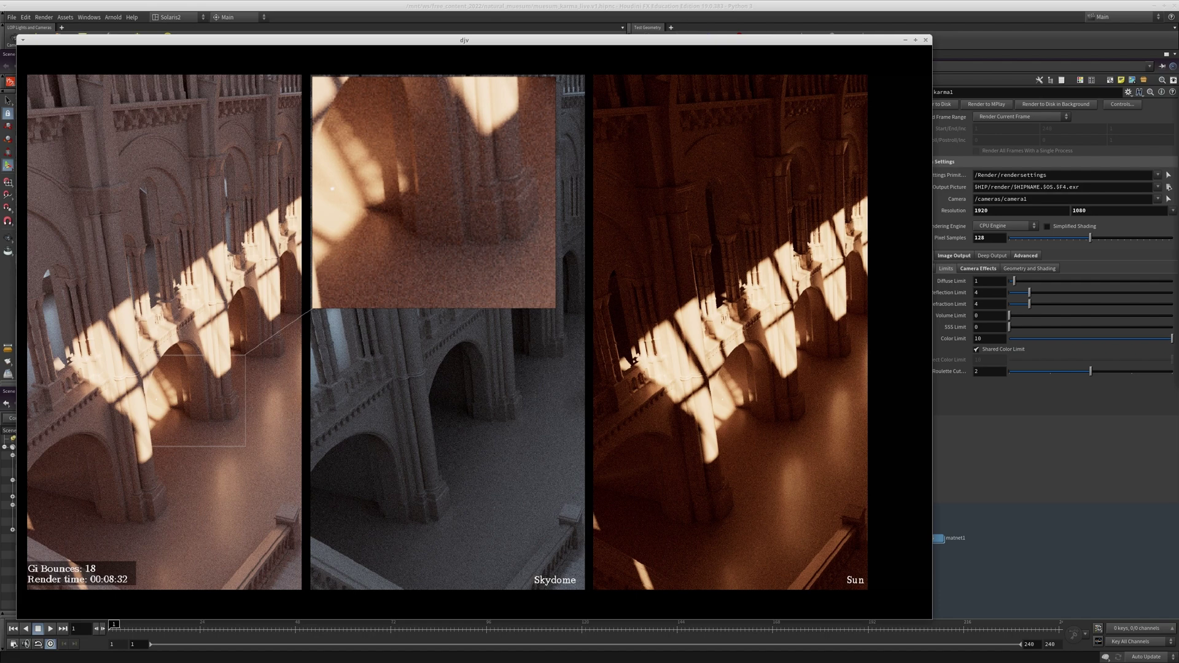
pyautogui.moveTo(654, 280)
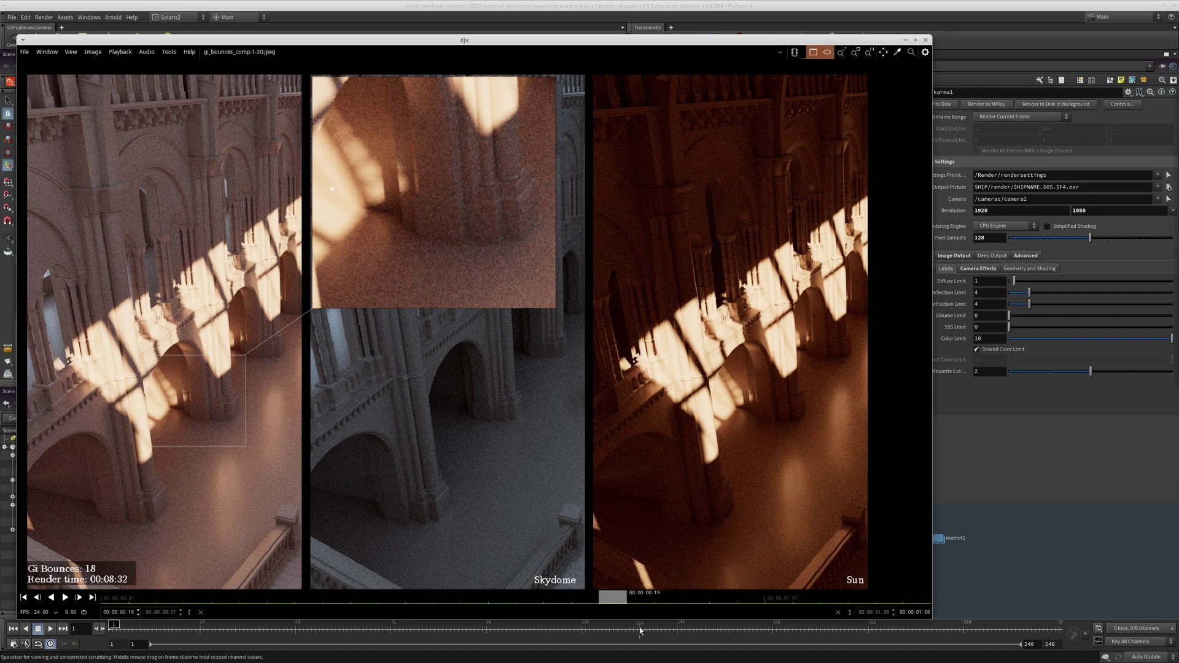
pyautogui.click(668, 597)
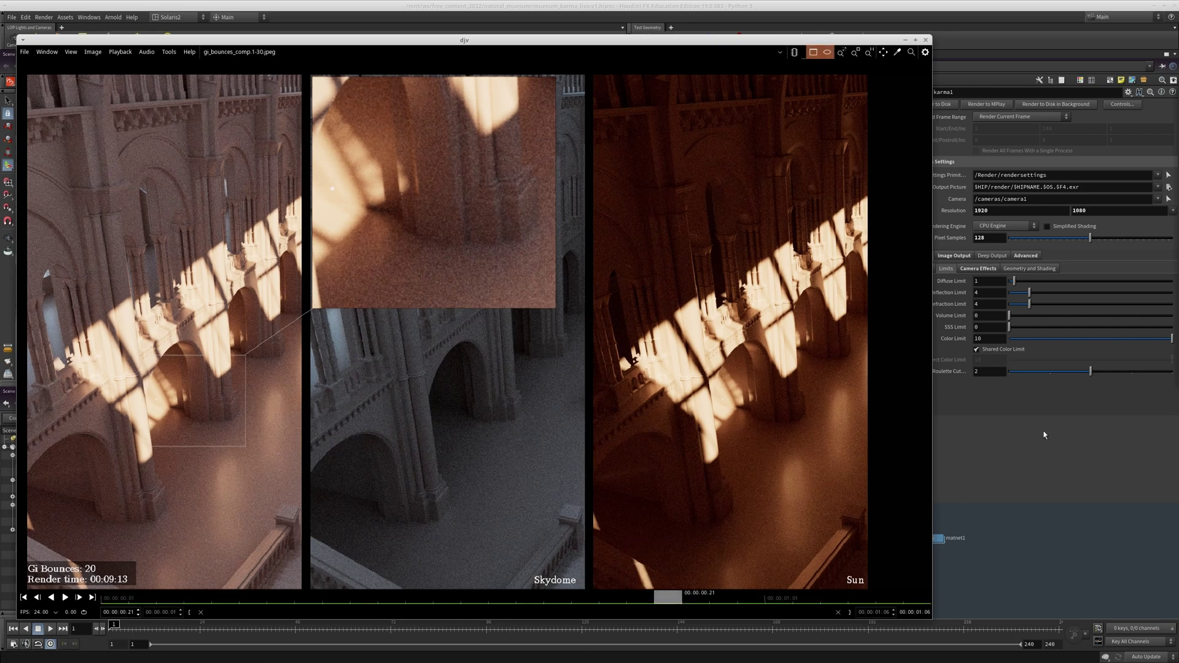
# - Move the render viewer aside, select the light2 node, and open its parameter interface editor
pyautogui.moveTo(734, 42); pyautogui.dragTo(319, 272)
pyautogui.moveTo(860, 286); pyautogui.dragTo(780, 378, button='middle')
pyautogui.moveTo(797, 355); pyautogui.dragTo(768, 294)
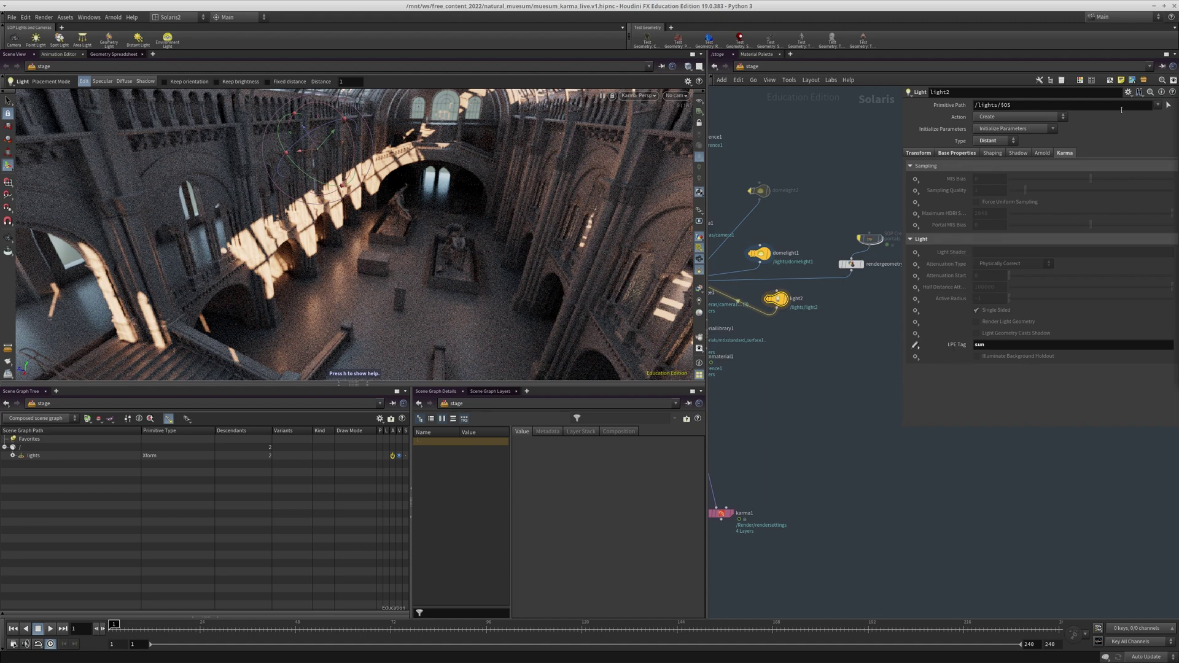
pyautogui.click(1128, 91)
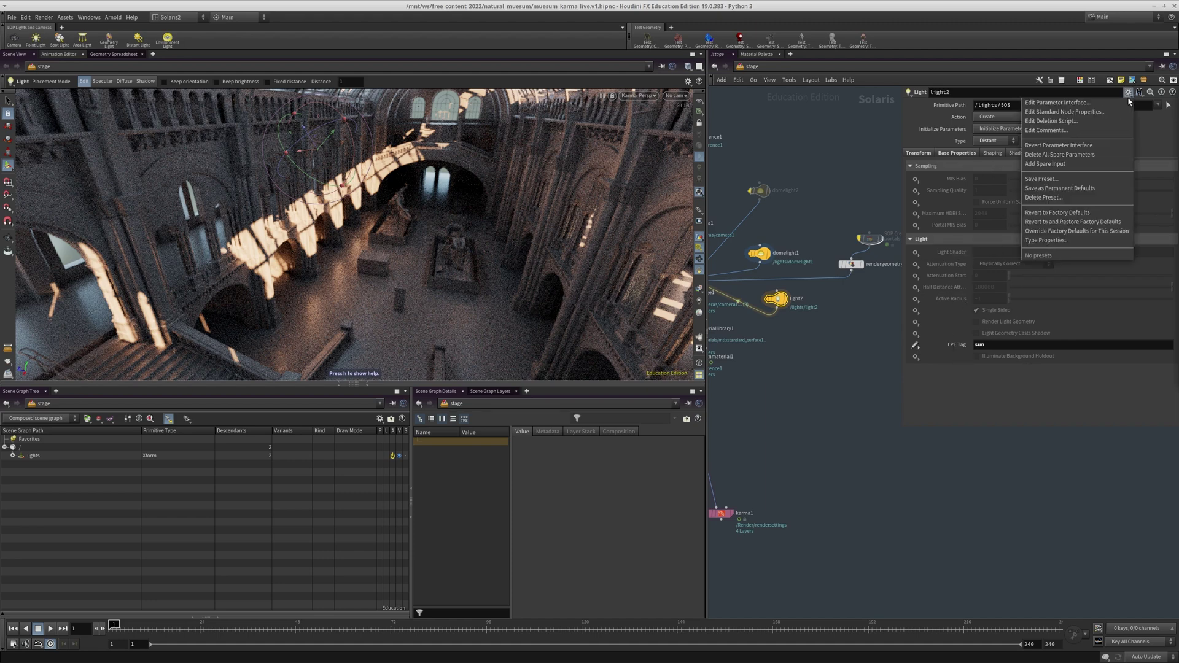
pyautogui.click(1081, 104)
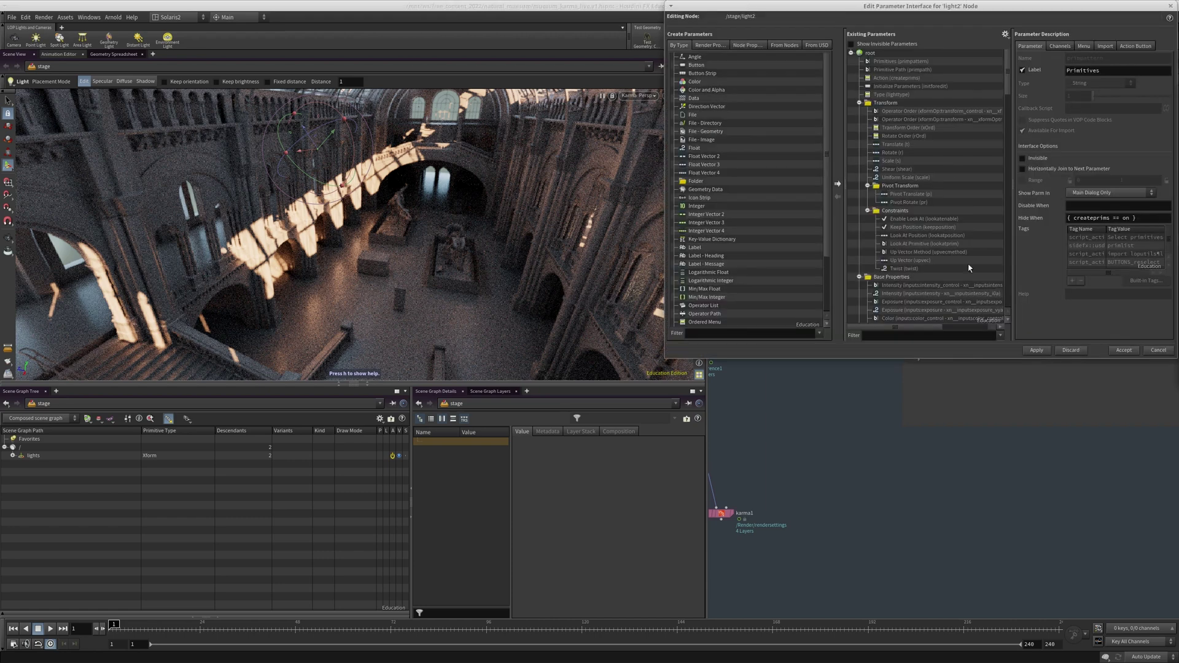
# - Browse the USD attributes available for the light, including its Karma light properties, and close the editor without changes
pyautogui.moveTo(894, 6); pyautogui.dragTo(690, 86)
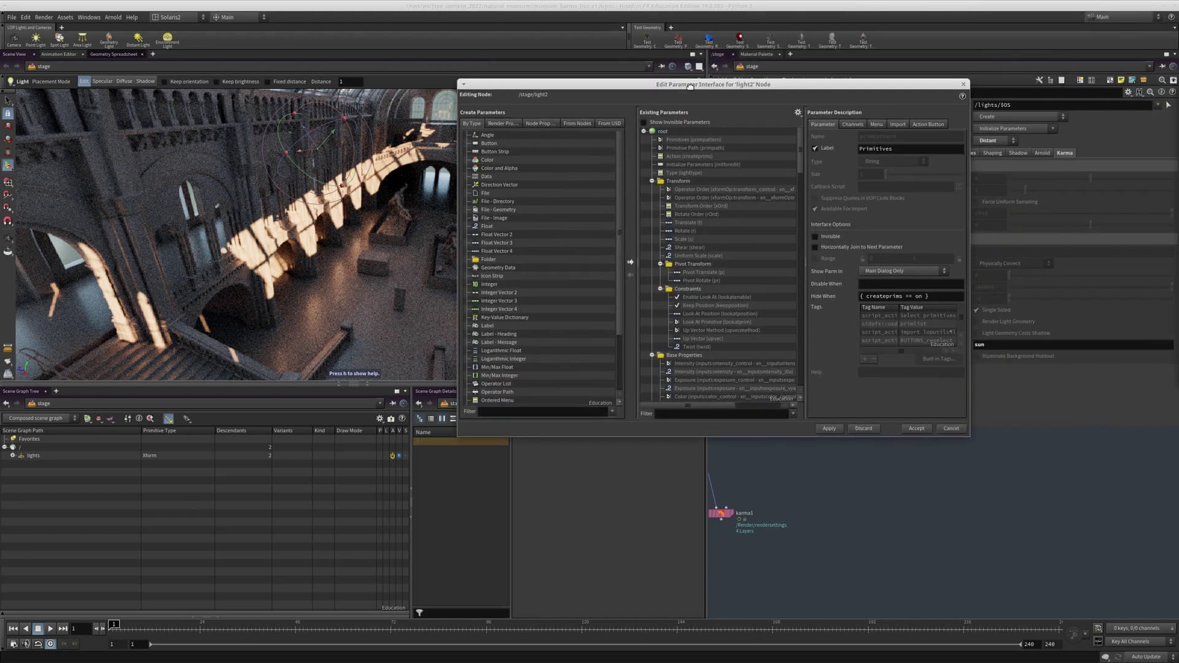
pyautogui.click(612, 123)
pyautogui.scroll(-1, 551, 227)
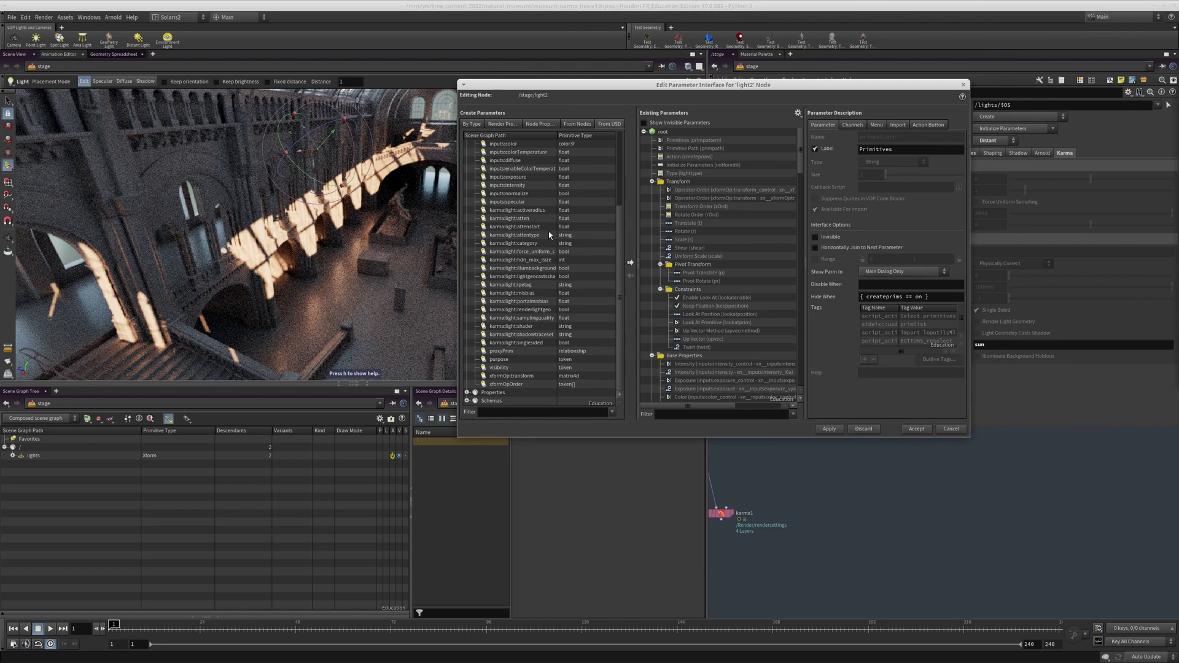
pyautogui.scroll(5, 528, 350)
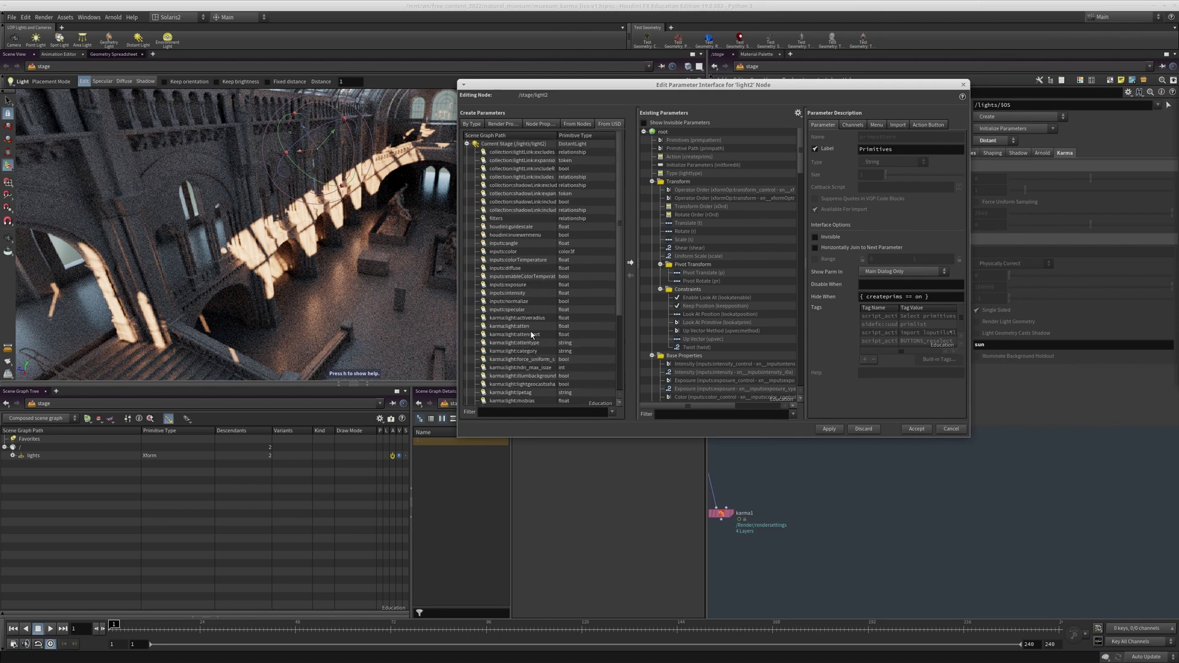
pyautogui.click(951, 430)
# - Return to the GI bounces renders and scrub up to 29 bounces and back to 5
pyautogui.hotkey('alt', 'Tab')
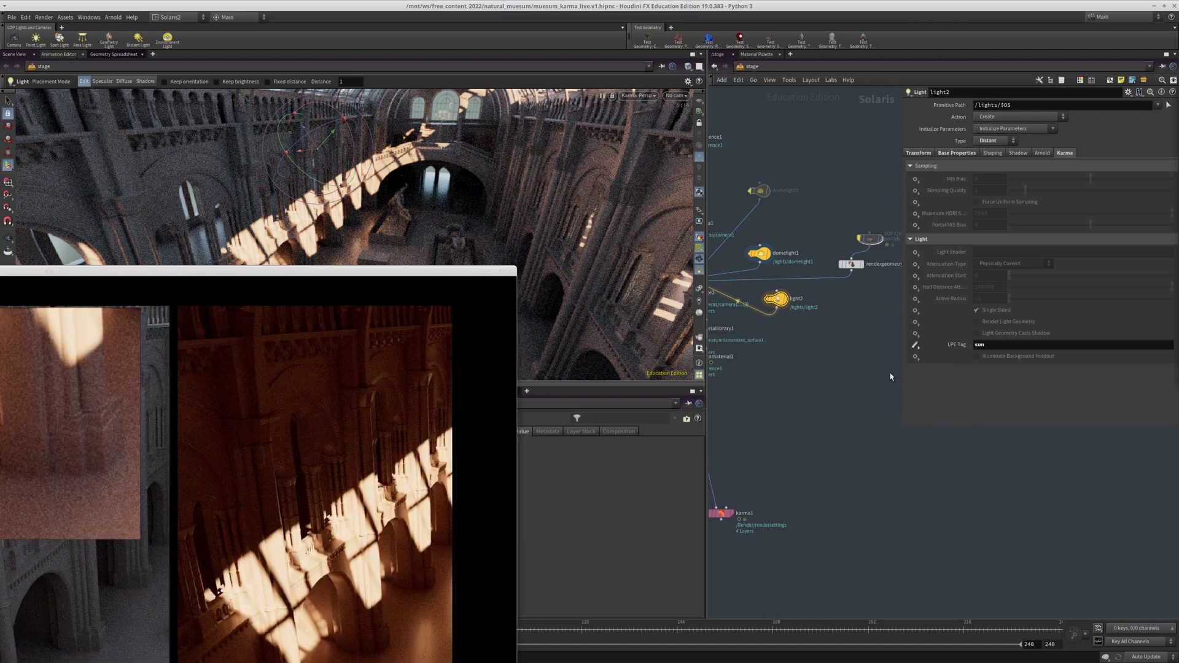
pyautogui.keyDown('alt'); pyautogui.moveTo(294, 425); pyautogui.dragTo(830, 203); pyautogui.keyUp('alt')
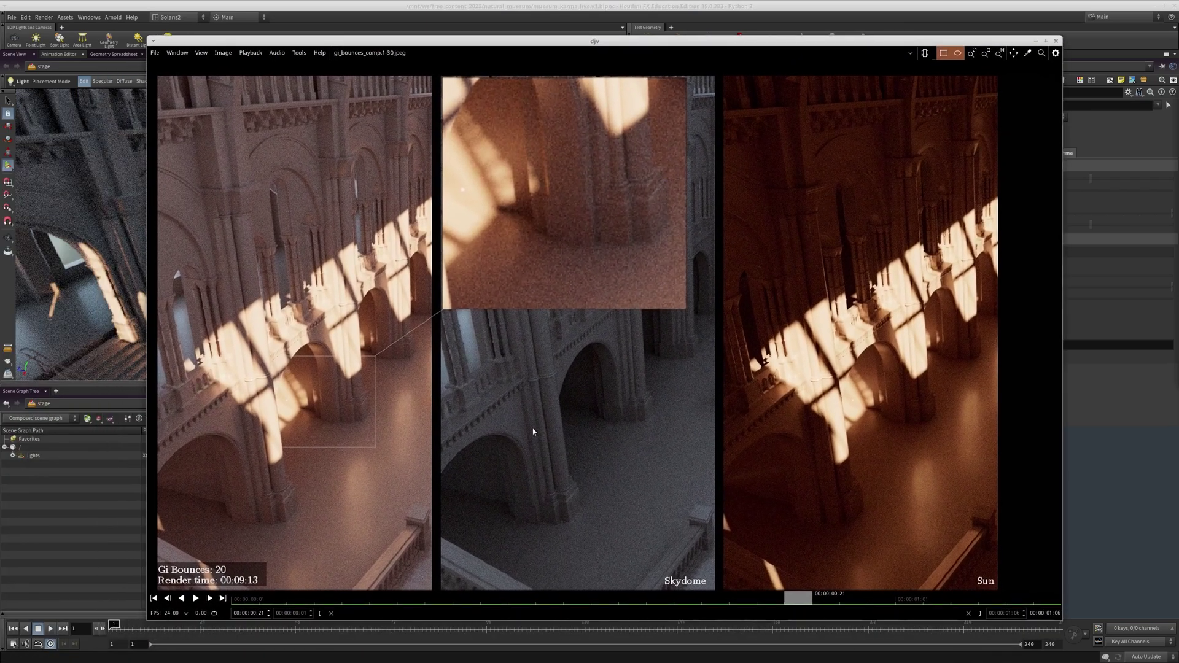
pyautogui.moveTo(297, 597); pyautogui.dragTo(1051, 586)
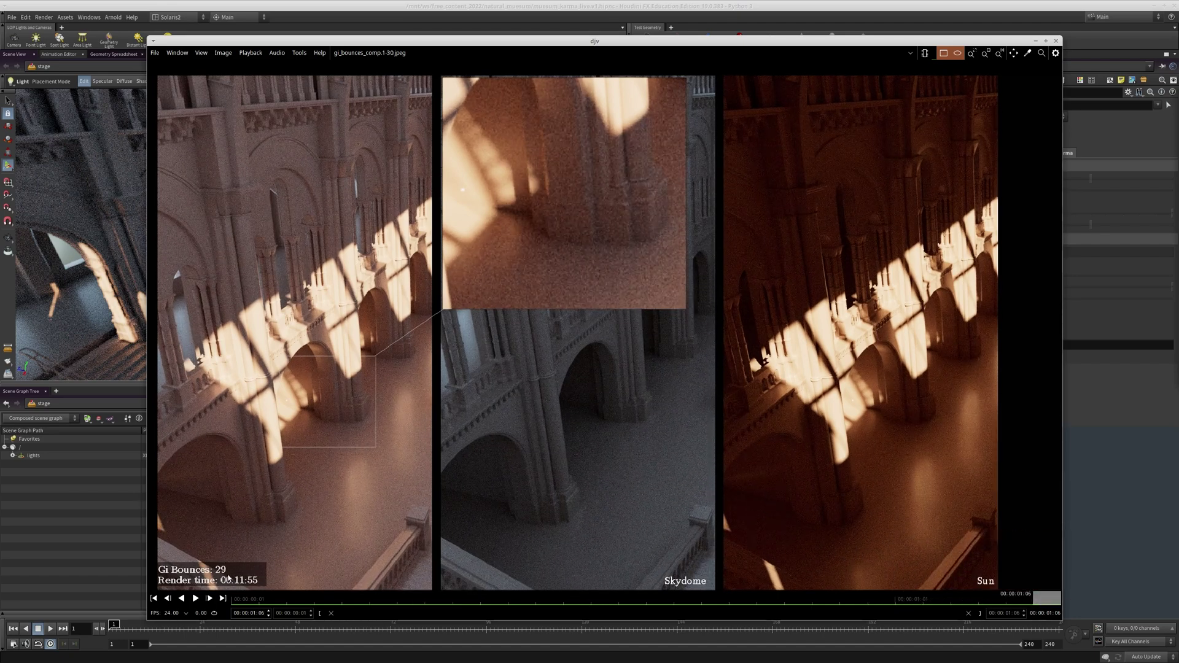
pyautogui.moveTo(1034, 598); pyautogui.dragTo(382, 625)
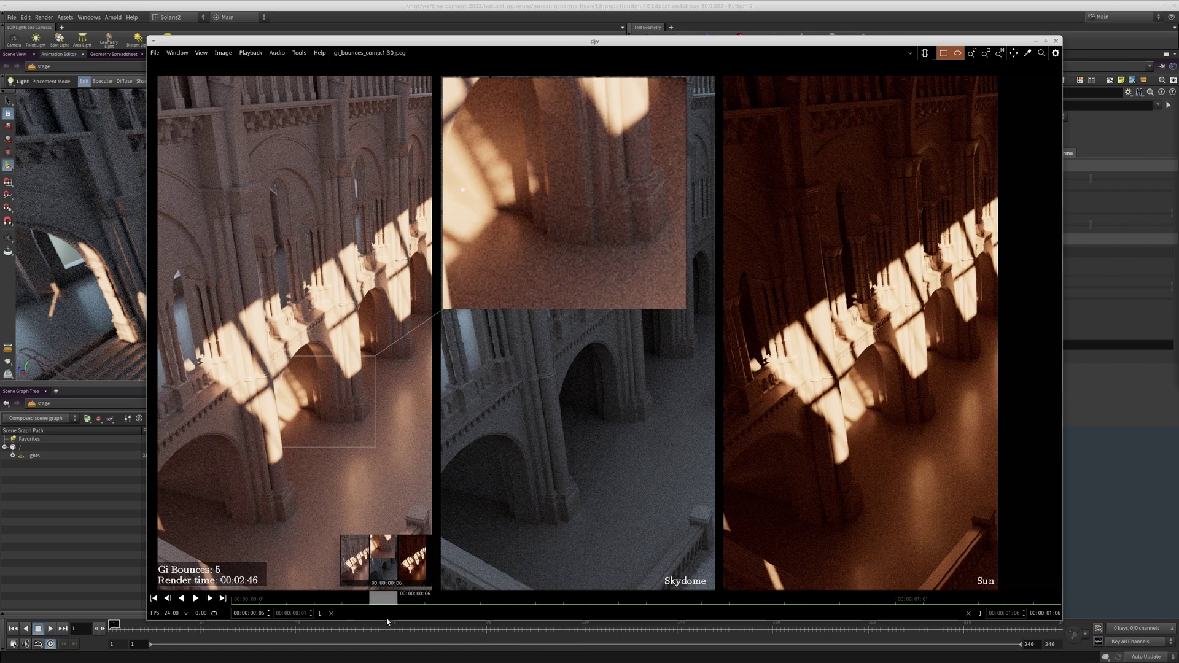
# - Compare the 29-bounce render again with the low-bounce images, ending on 4 GI bounces
pyautogui.click(1017, 599)
pyautogui.moveTo(1016, 596); pyautogui.dragTo(1034, 594)
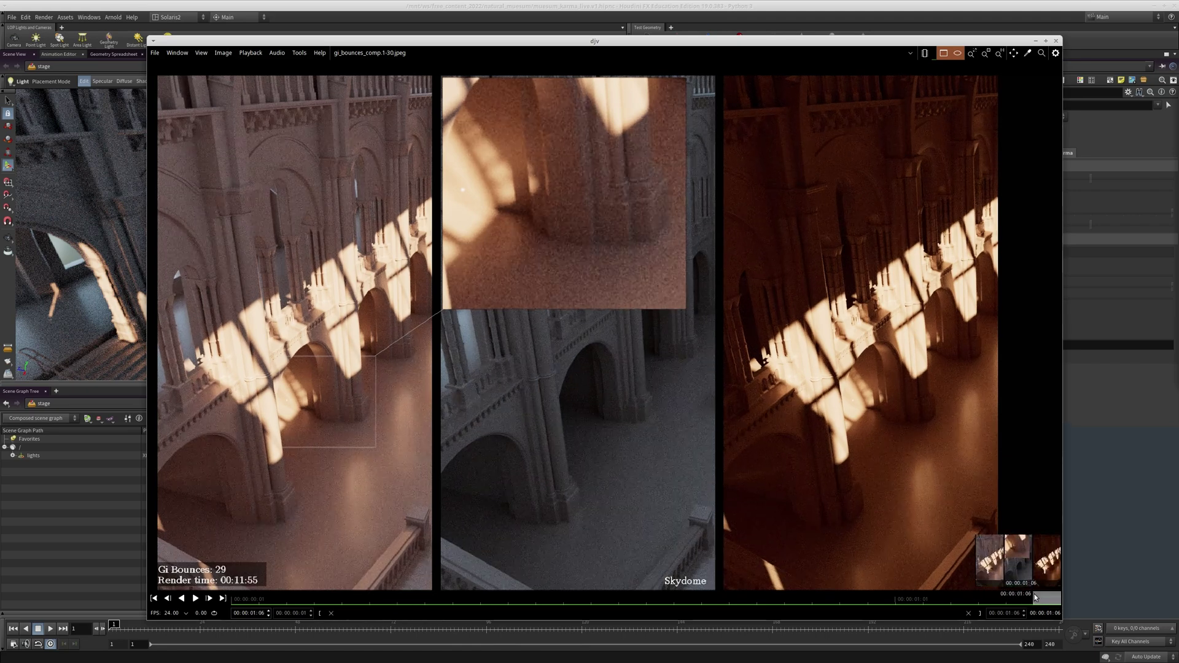
pyautogui.click(381, 601)
pyautogui.moveTo(379, 619); pyautogui.dragTo(357, 597)
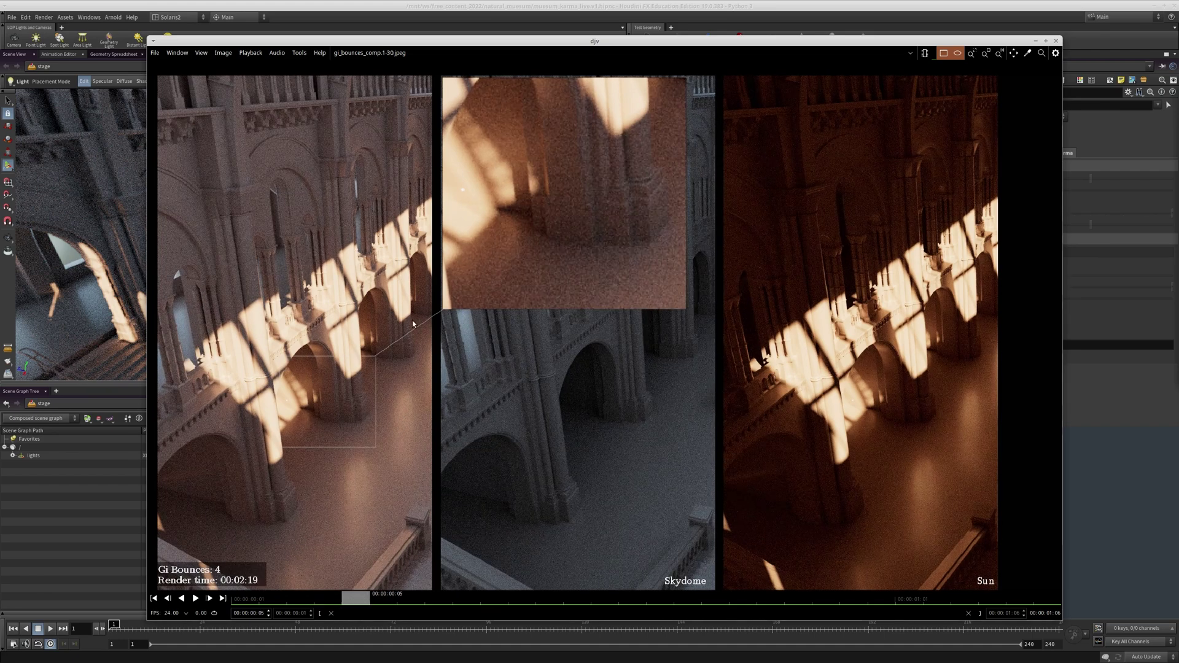
# - Fit all three render panels in view and switch to the 3-bounce image
pyautogui.scroll(-1, 411, 320)
pyautogui.moveTo(414, 320); pyautogui.dragTo(436, 311, button='middle')
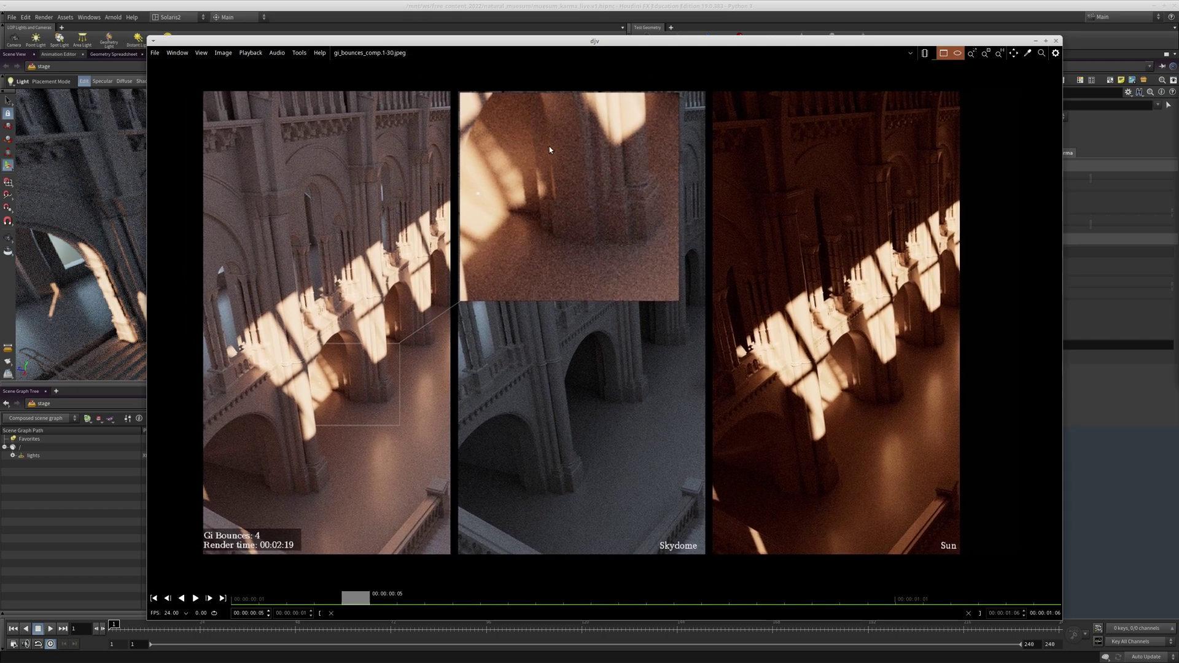
pyautogui.click(337, 600)
pyautogui.moveTo(337, 601)
pyautogui.mouseDown()
pyautogui.moveTo(405, 602)
pyautogui.moveTo(329, 604)
pyautogui.mouseUp()
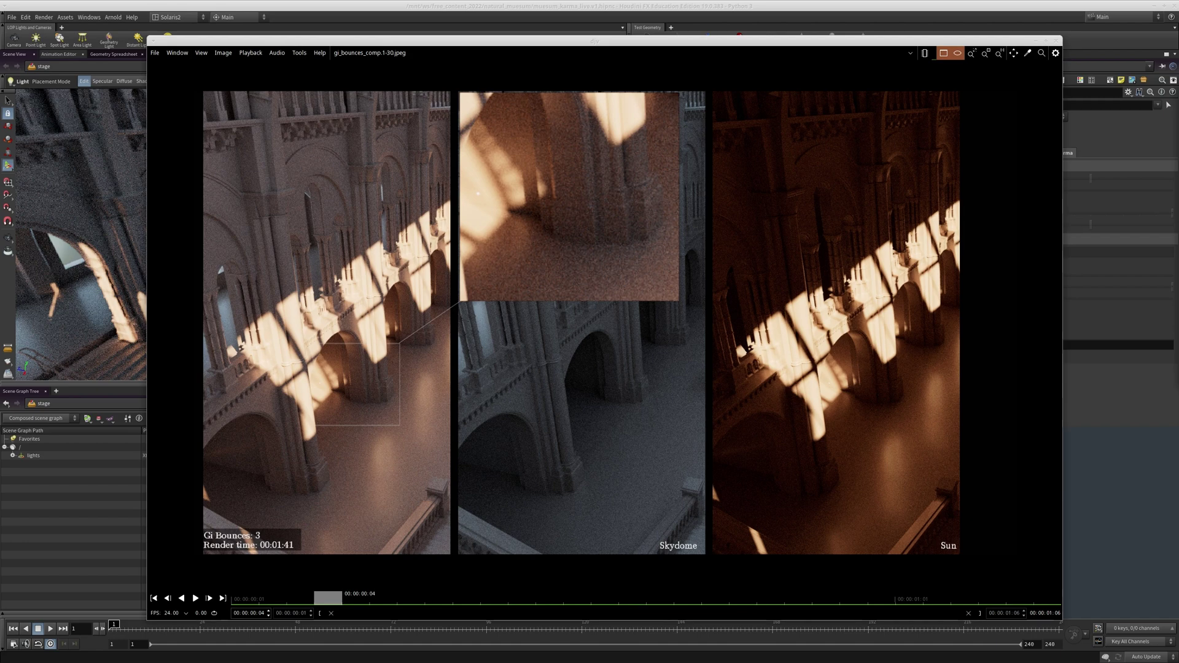
# - Bring a blank text editor document on screen, shrink its window, and place it over the museum scene view
pyautogui.keyDown('alt'); pyautogui.moveTo(1178, 344); pyautogui.dragTo(413, 311); pyautogui.keyUp('alt')
pyautogui.keyDown('alt'); pyautogui.moveTo(532, 356); pyautogui.dragTo(535, 372); pyautogui.keyUp('alt')
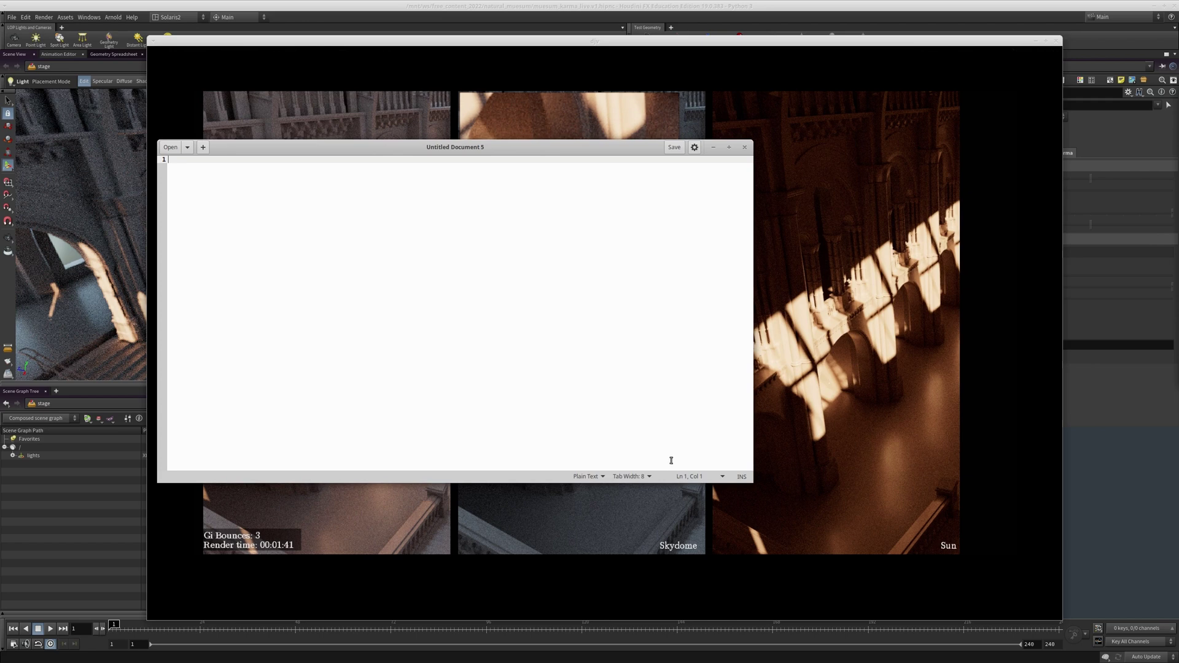
pyautogui.keyDown('alt'); pyautogui.moveTo(672, 465); pyautogui.dragTo(539, 368, button='right'); pyautogui.keyUp('alt')
pyautogui.keyDown('alt'); pyautogui.moveTo(540, 368); pyautogui.dragTo(427, 348); pyautogui.keyUp('alt')
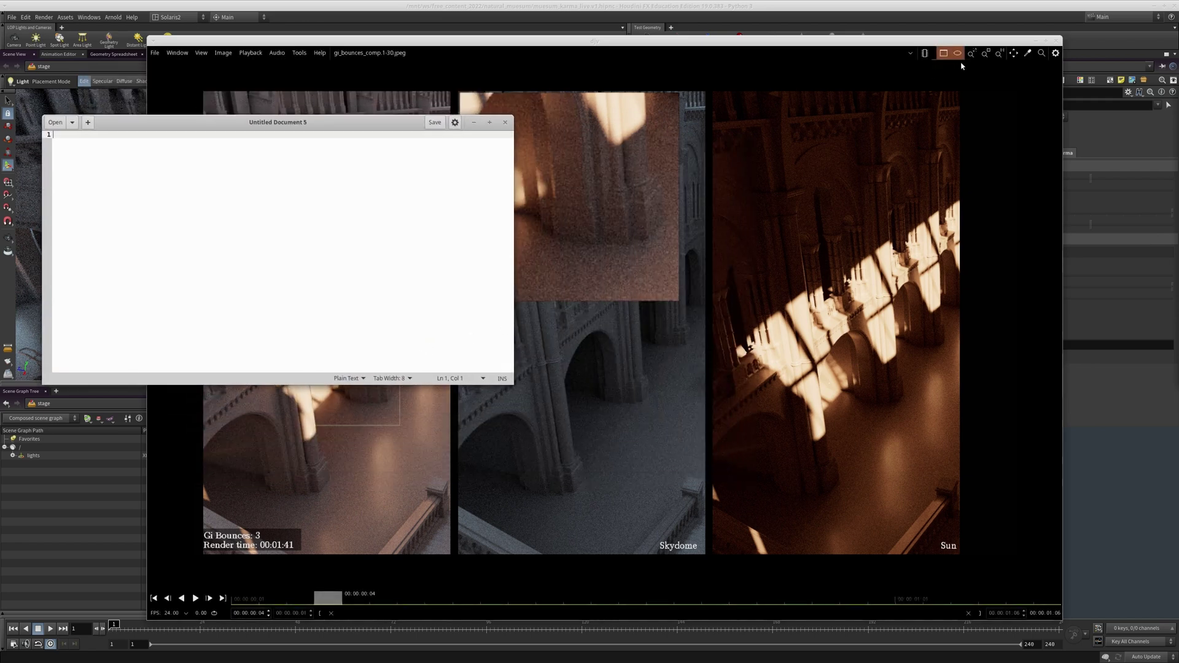
# - Put the render viewer away and keep the blank text document always on top of the other windows
pyautogui.click(1035, 40)
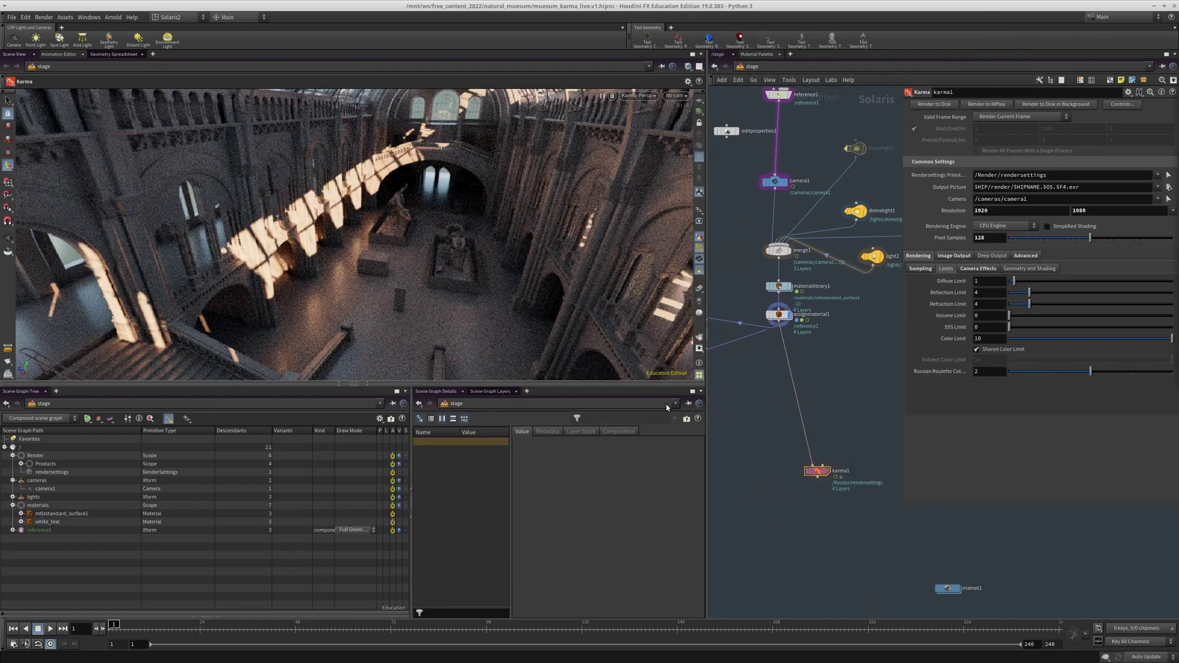
pyautogui.hotkey('alt', 'Tab')
pyautogui.rightClick(300, 122)
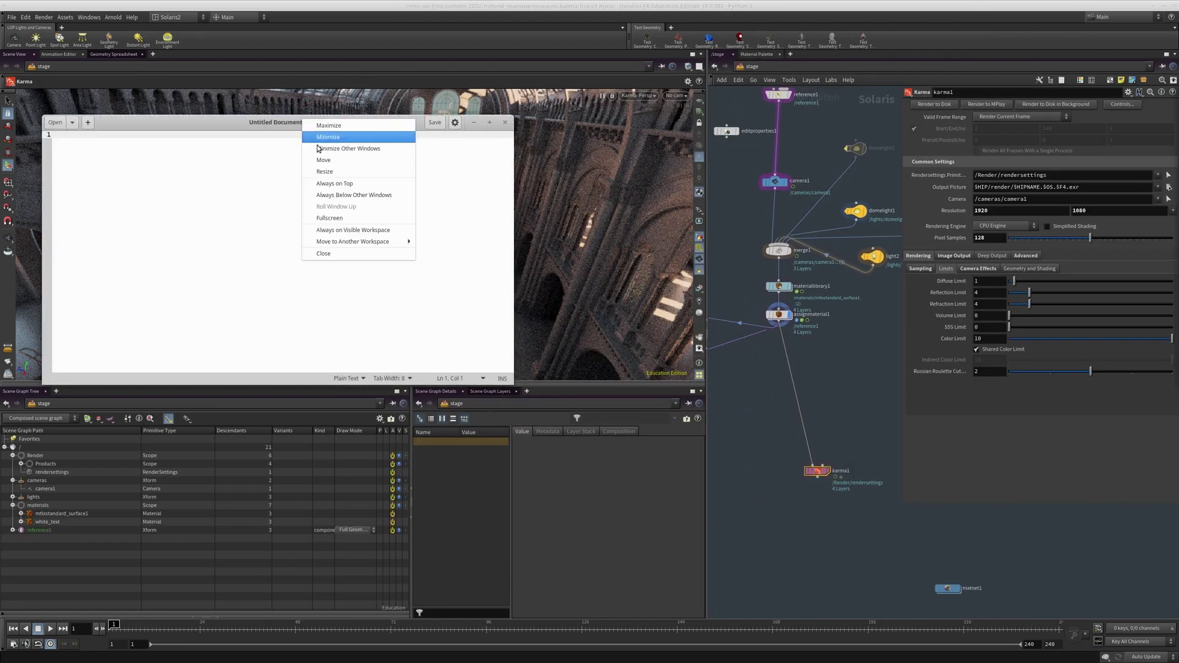
pyautogui.click(337, 184)
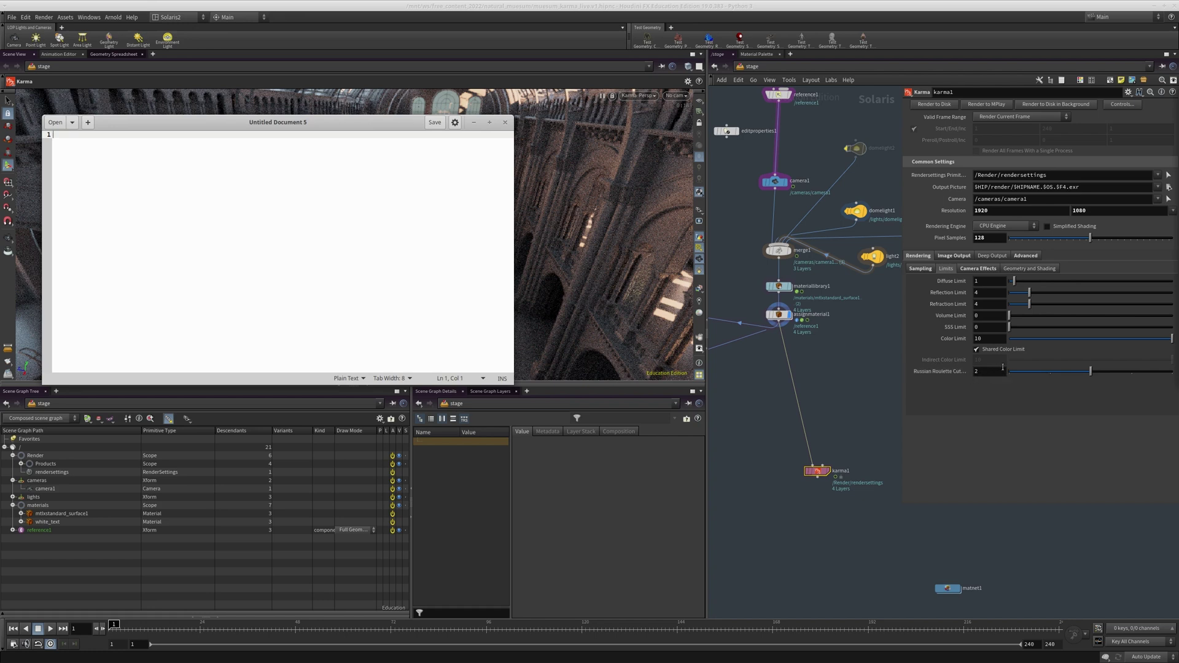
# - Set the Karma node's Russian Roulette Cutoff Depth to 100
pyautogui.moveTo(989, 373); pyautogui.dragTo(942, 374)
pyautogui.write('100')
pyautogui.press('Return')
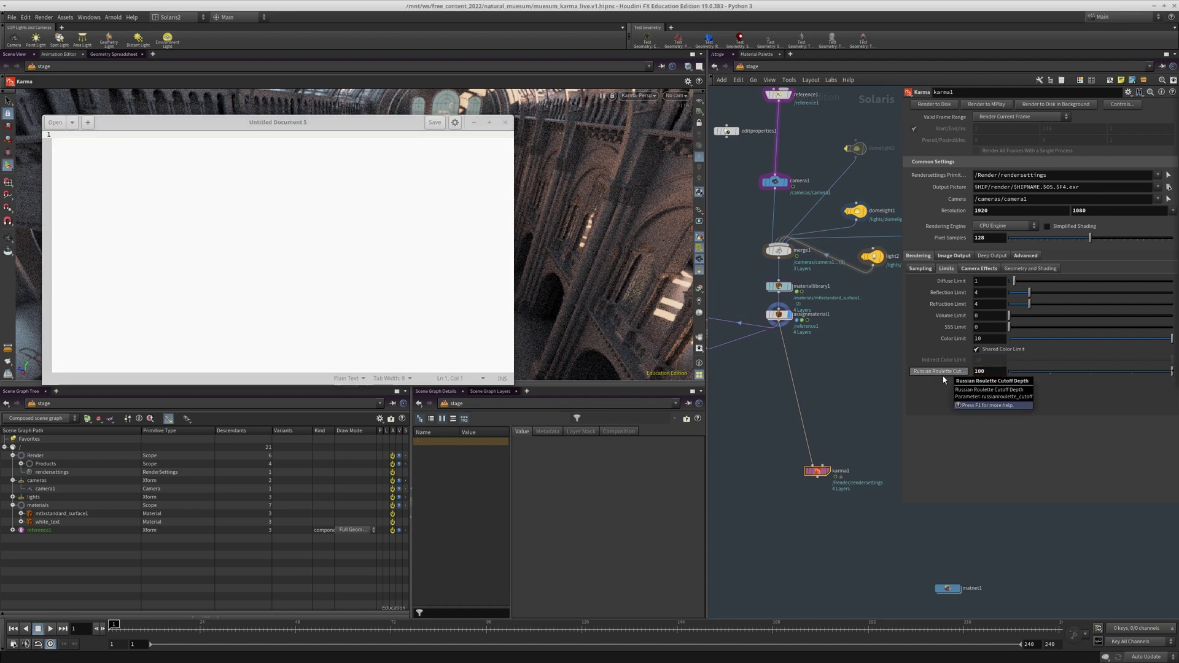
# - Write the lines "128 first bounce" and "128 second bounce" below two blank lines in the text document
pyautogui.click(283, 301)
pyautogui.press('Return')
pyautogui.press('Return')
pyautogui.write('128')
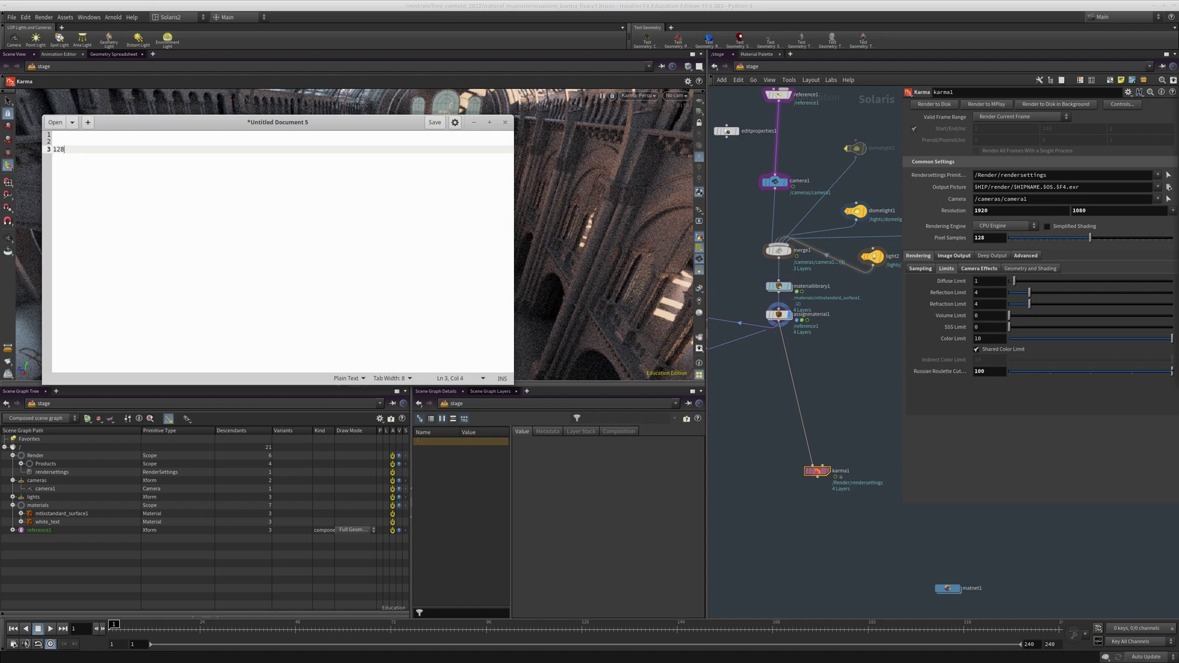
pyautogui.write(' first bounce')
pyautogui.press('Return')
pyautogui.write('128 ')
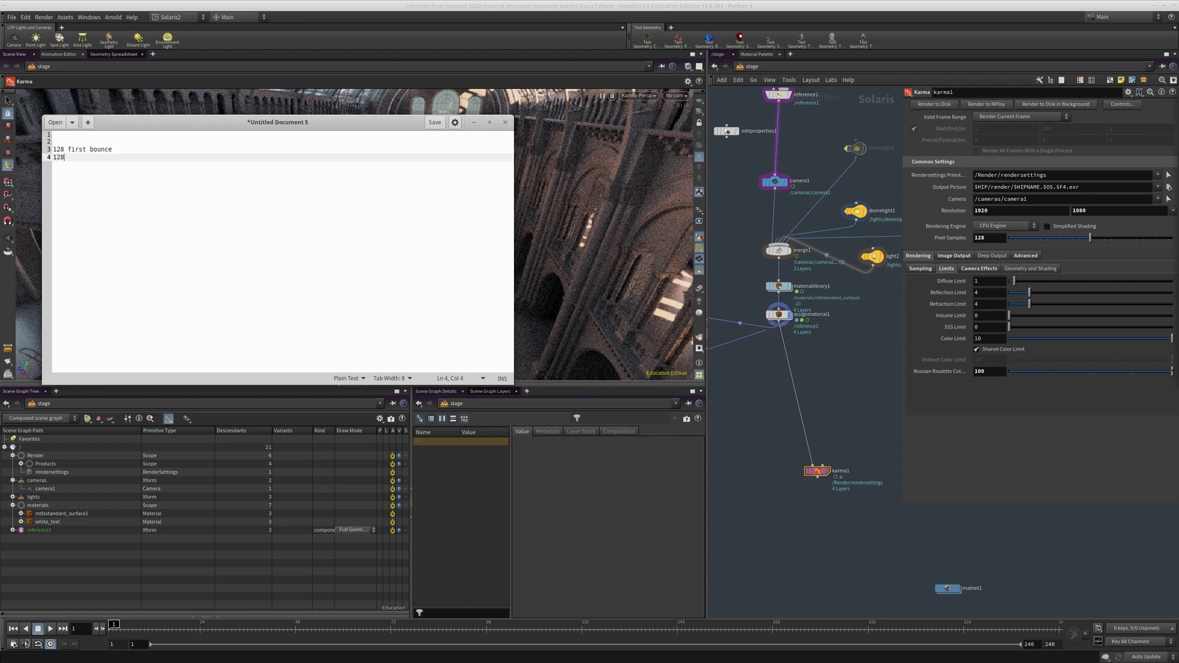
pyautogui.write('second bounce')
pyautogui.press('Return')
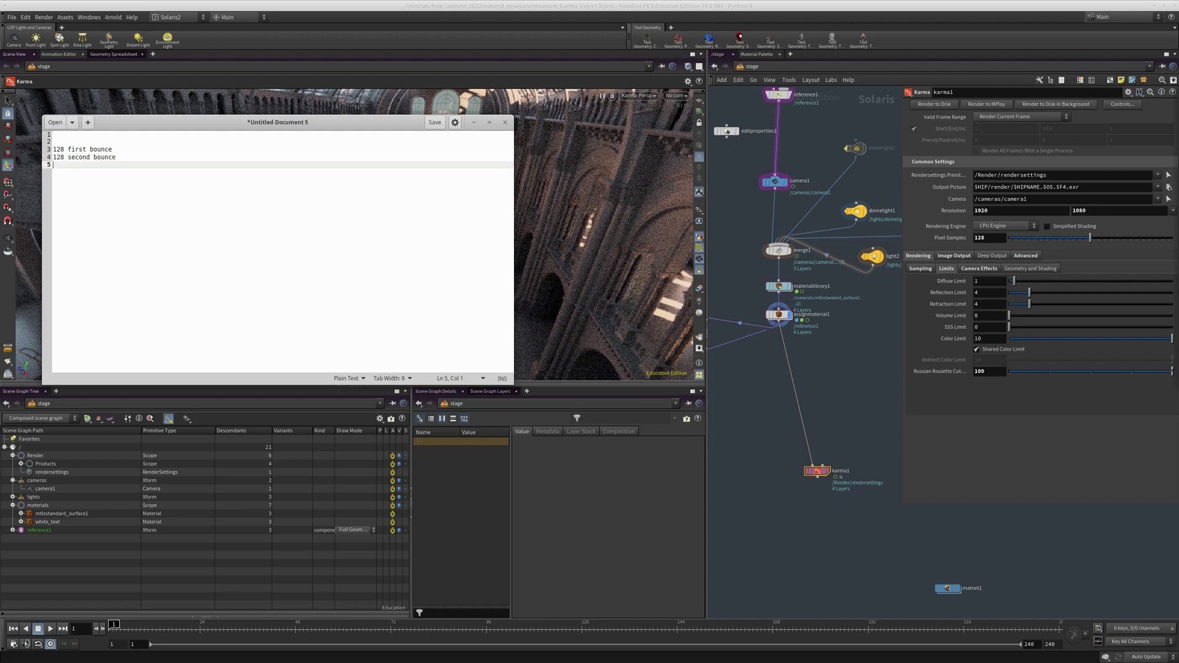
# - Set the Karma node's Russian Roulette Cutoff Depth to 2
pyautogui.doubleClick(982, 372)
pyautogui.write('2')
pyautogui.press('Return')
# - Add the lines "90 third bounce", "4 60", "5 40" and "6 20" to the bounce notes in the text document
pyautogui.click(245, 194)
pyautogui.write('90 third ')
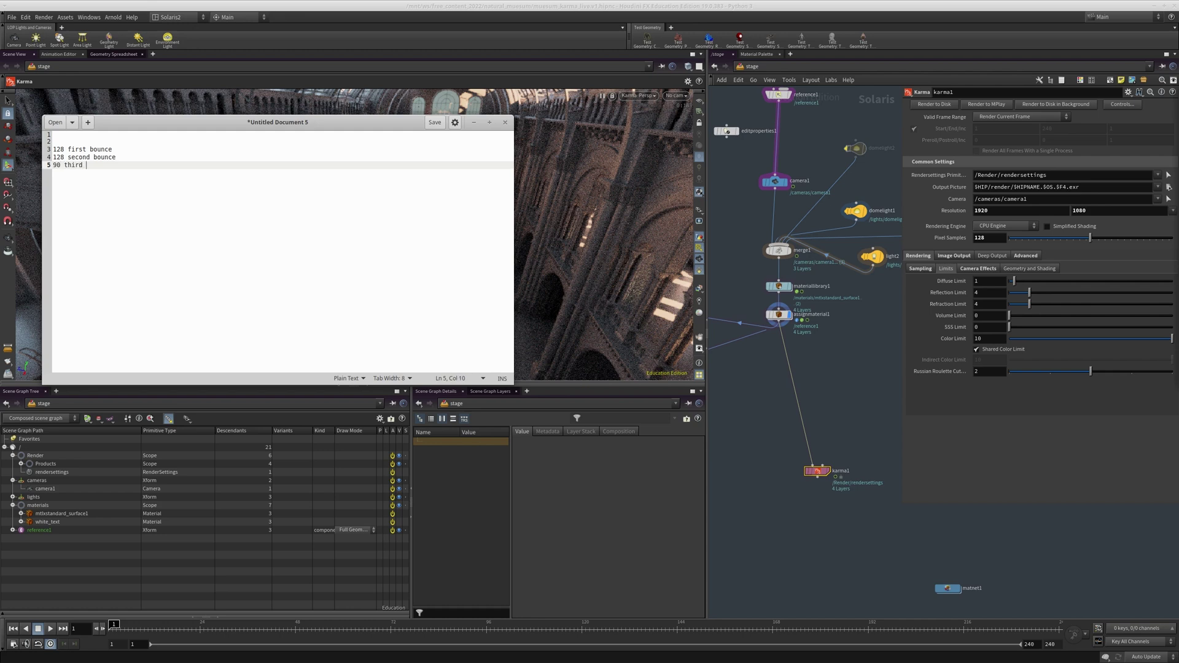
pyautogui.write('bounce')
pyautogui.press('Return')
pyautogui.write('4 ')
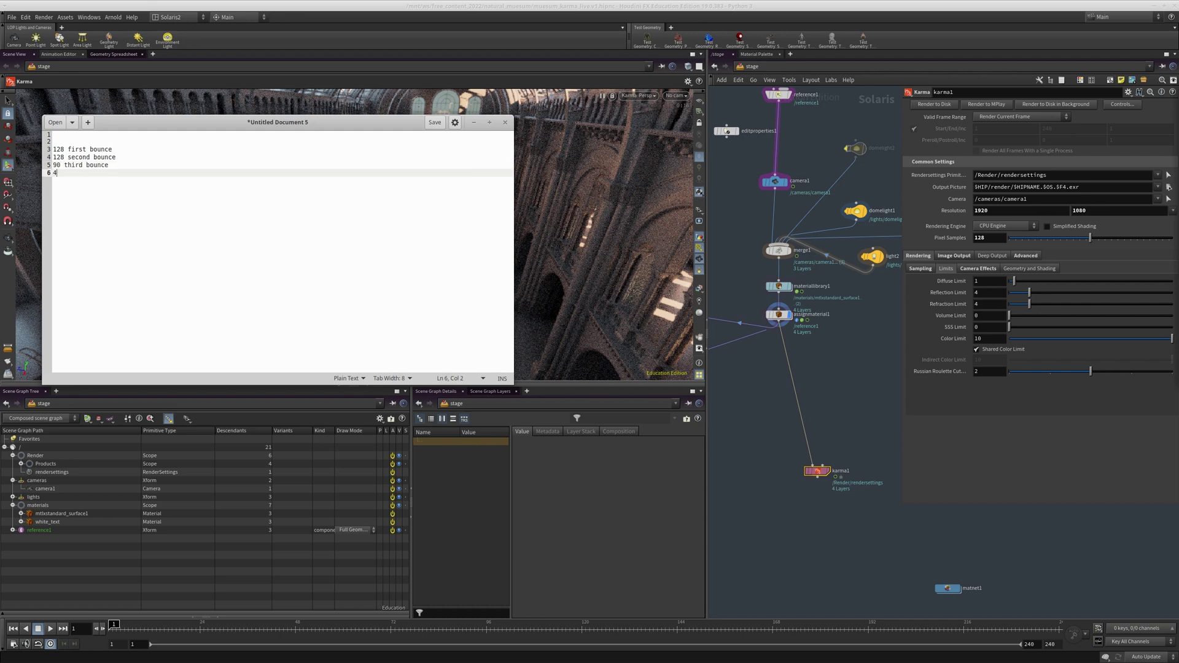
pyautogui.write('60')
pyautogui.press('Return')
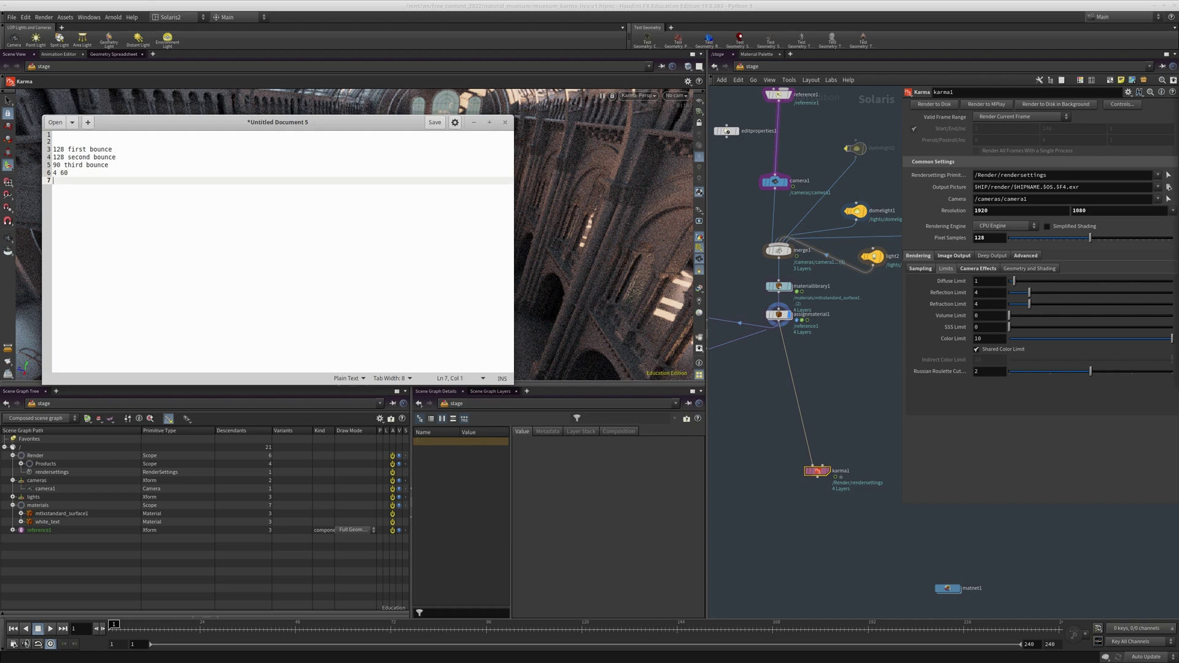
pyautogui.write('5 40')
pyautogui.press('Return')
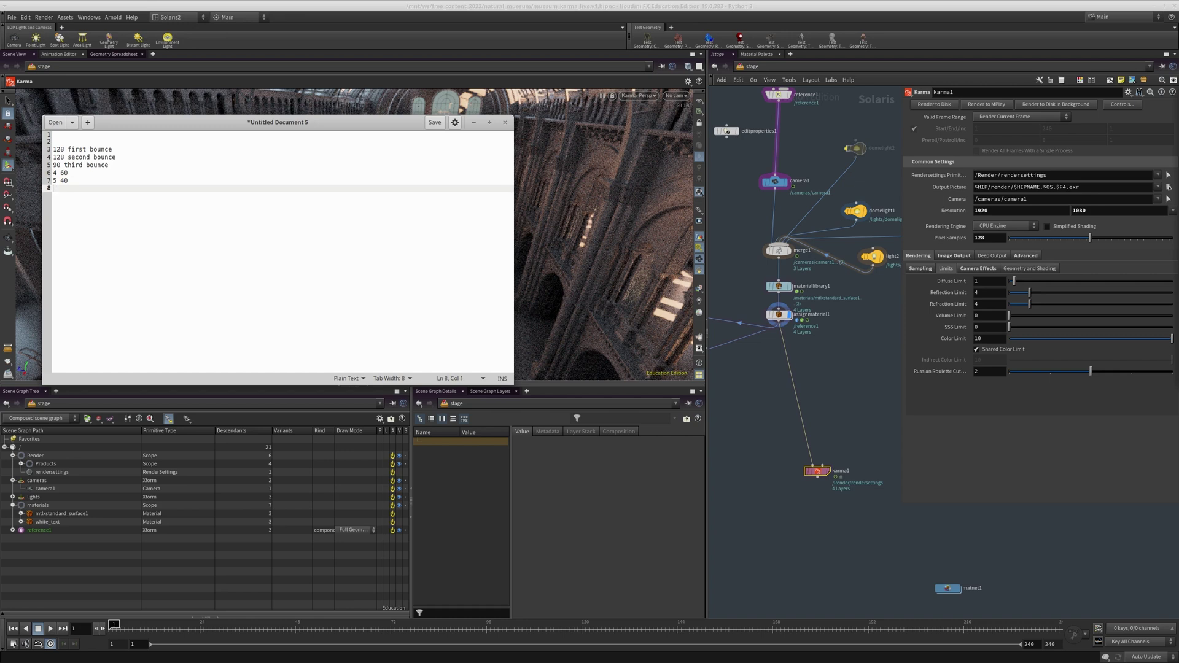
pyautogui.write('6 20')
pyautogui.press('Return')
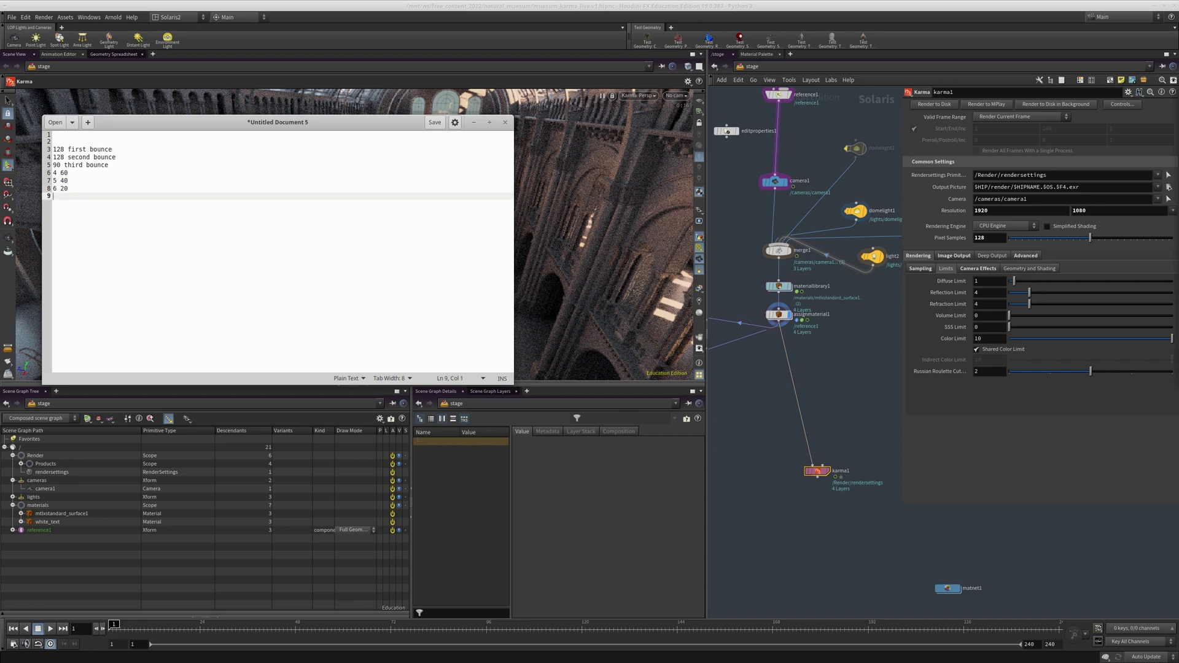
# - Set the Karma node's Diffuse Limit to 10
pyautogui.click(990, 282)
pyautogui.write('0')
pyautogui.press('Return')
pyautogui.doubleClick(990, 370)
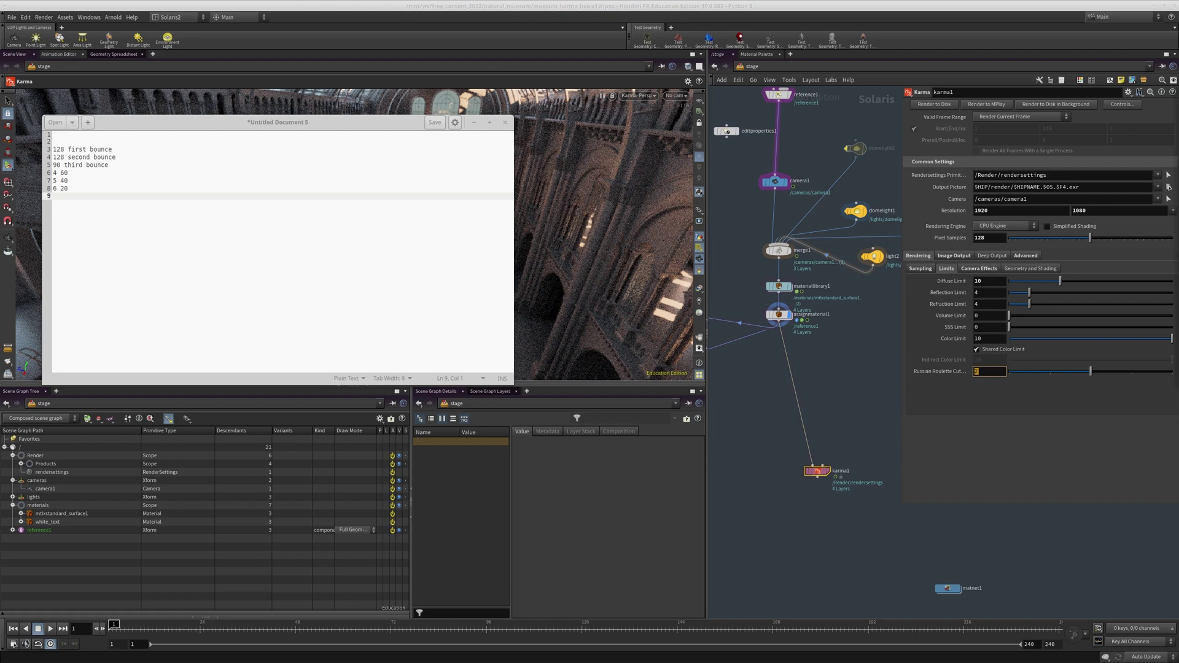
# - Bring the viewer with the Russian roulette test renders on screen and move the text document out of sight
pyautogui.moveTo(1178, 104); pyautogui.dragTo(557, 24)
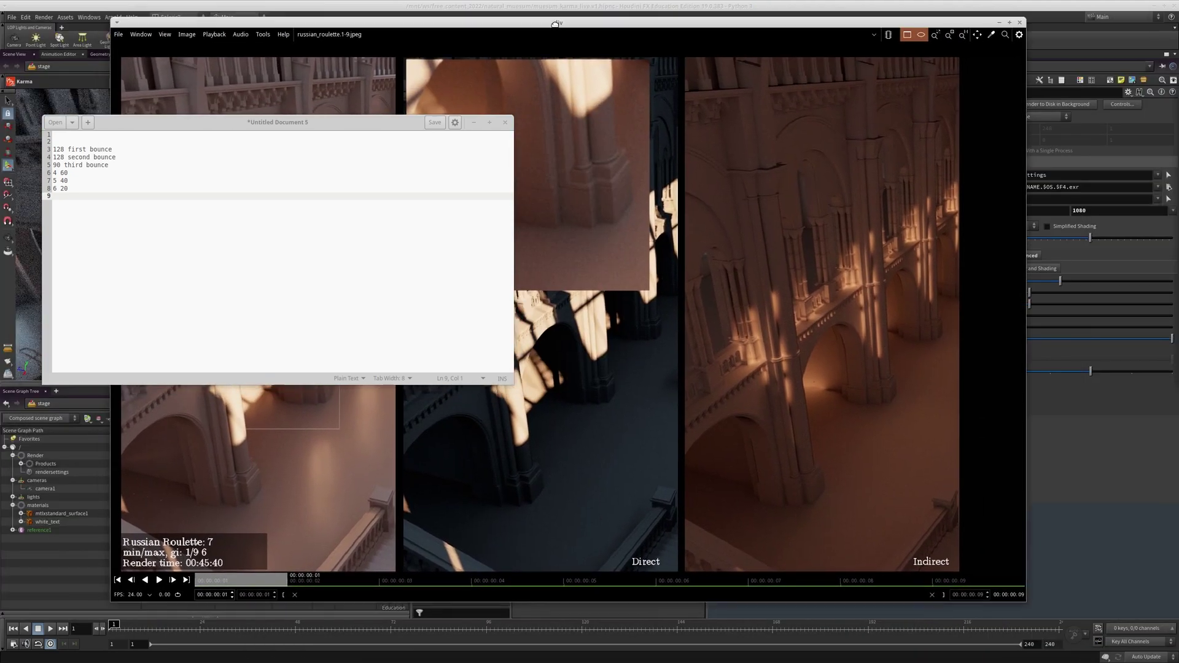
pyautogui.moveTo(329, 125); pyautogui.dragTo(1178, 148)
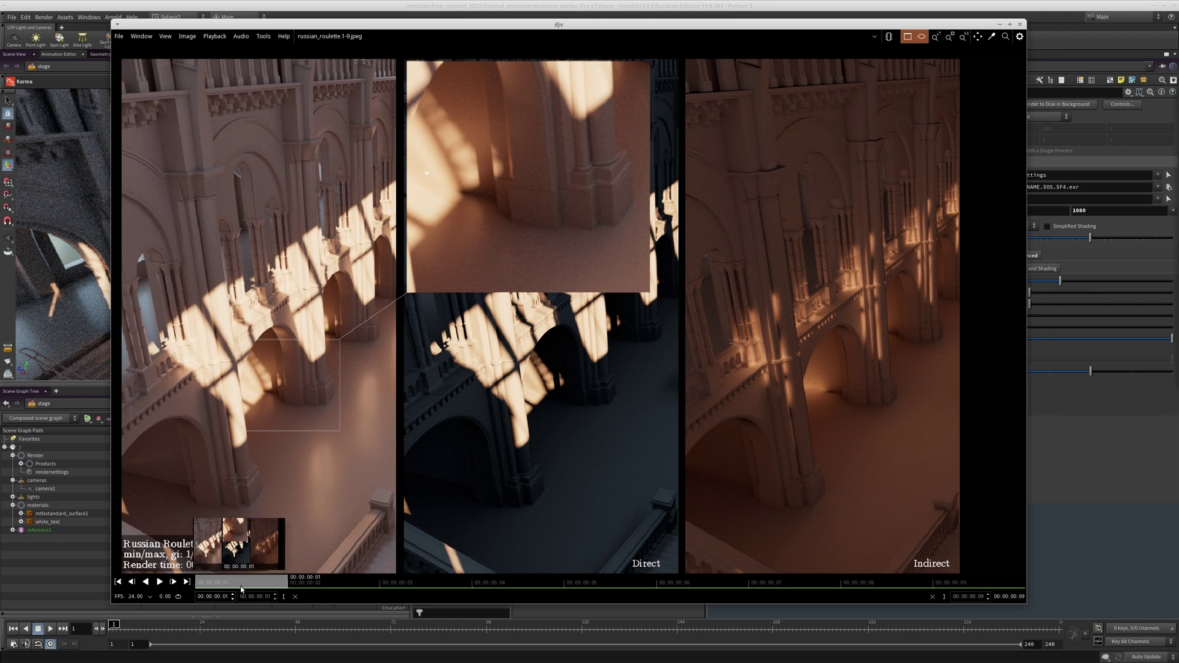
# - Flip back and forth through the Russian roulette test renders, comparing image quality and render time at the different cutoff depths
pyautogui.press('Right')
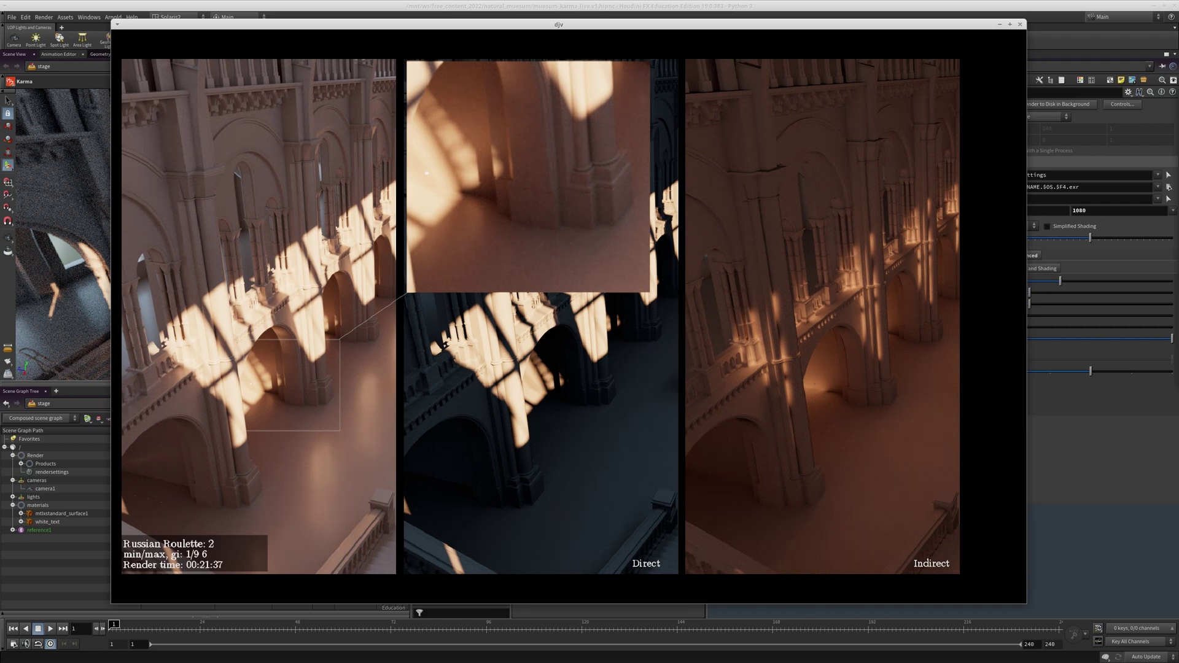
pyautogui.press('Left')
pyautogui.press('Left')
pyautogui.press('Left')
pyautogui.press('Left')
pyautogui.press('Right')
pyautogui.press('Right')
pyautogui.press('Right')
pyautogui.press('Right')
pyautogui.press('Right')
pyautogui.press('Left')
pyautogui.press('Left')
pyautogui.press('Left')
pyautogui.press('Left')
pyautogui.press('Left')
pyautogui.press('Left')
pyautogui.press('Right')
pyautogui.press('Right')
pyautogui.press('Right')
pyautogui.press('Right')
pyautogui.press('Right')
pyautogui.press('Right')
pyautogui.press('Right')
pyautogui.press('Right')
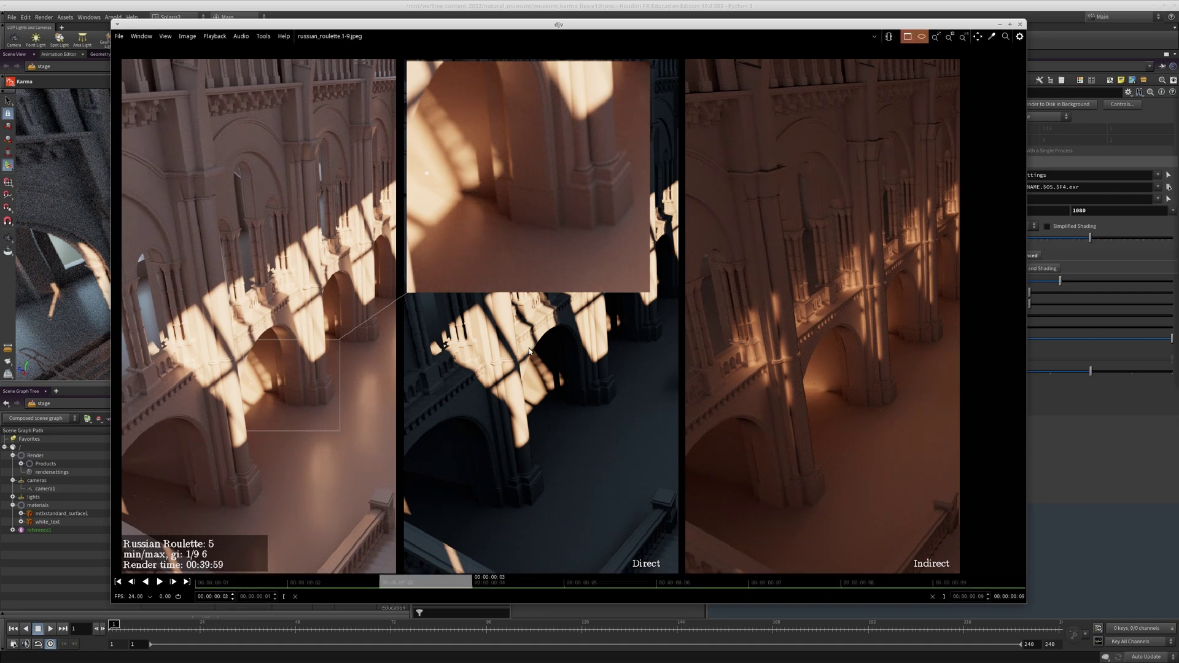
pyautogui.press('Left')
pyautogui.press('Left')
pyautogui.press('Right')
pyautogui.press('Right')
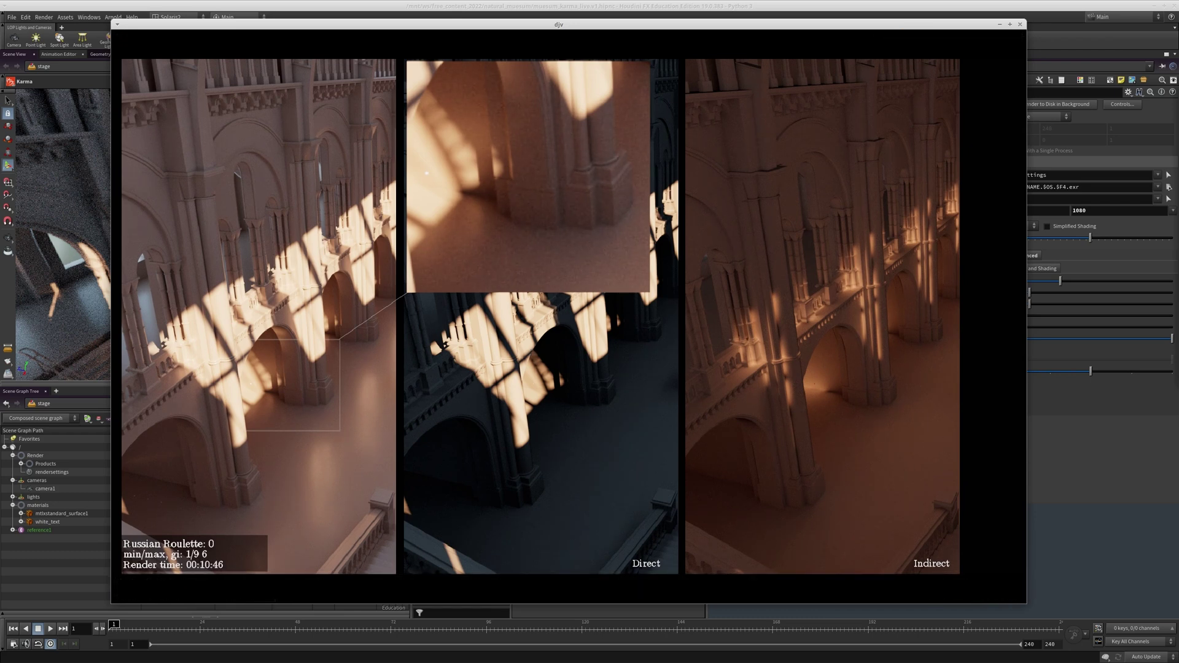
pyautogui.press('Left')
pyautogui.press('Left')
pyautogui.press('Right')
pyautogui.press('Right')
pyautogui.press('Left')
pyautogui.press('Left')
pyautogui.press('Left')
pyautogui.press('Right')
pyautogui.press('Right')
pyautogui.press('Left')
pyautogui.press('Left')
pyautogui.press('Left')
pyautogui.press('Right')
pyautogui.press('Left')
pyautogui.press('Left')
pyautogui.press('Left')
pyautogui.press('Left')
pyautogui.press('Left')
pyautogui.press('Left')
pyautogui.press('Left')
pyautogui.press('Left')
pyautogui.press('Left')
pyautogui.press('Left')
pyautogui.press('Left')
pyautogui.press('Left')
pyautogui.press('Left')
pyautogui.press('Left')
pyautogui.press('Left')
pyautogui.press('Left')
pyautogui.press('Left')
pyautogui.press('Left')
pyautogui.press('Left')
pyautogui.press('Right')
pyautogui.press('Left')
pyautogui.press('Right')
pyautogui.press('Right')
pyautogui.press('Left')
pyautogui.press('Left')
pyautogui.press('Right')
pyautogui.press('Right')
pyautogui.press('Right')
pyautogui.press('Right')
pyautogui.press('Right')
pyautogui.press('Left')
pyautogui.press('Left')
pyautogui.press('Left')
pyautogui.press('Right')
pyautogui.press('Right')
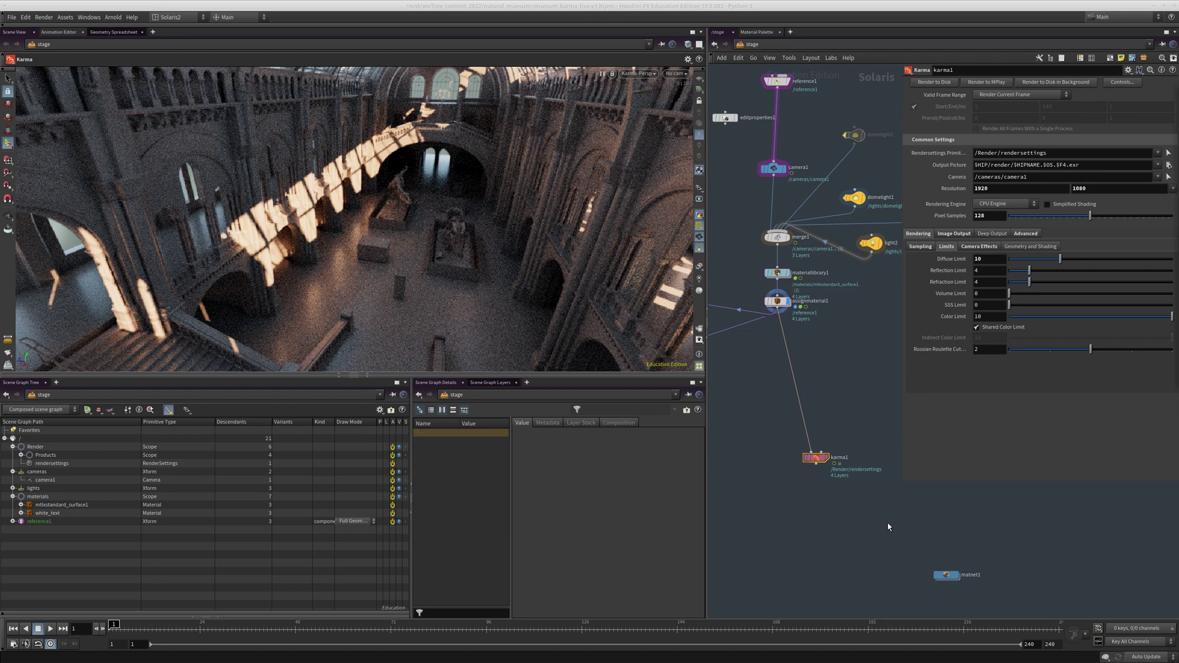
pyautogui.click(855, 537)
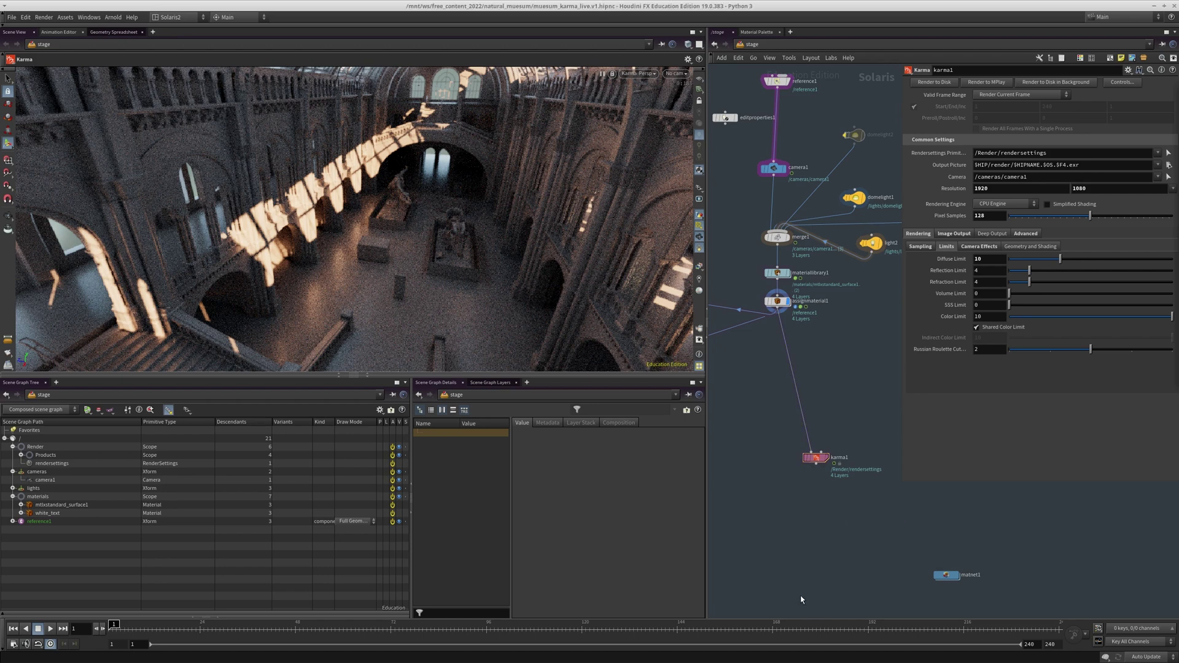
pyautogui.moveTo(752, 451); pyautogui.dragTo(756, 456, button='middle')
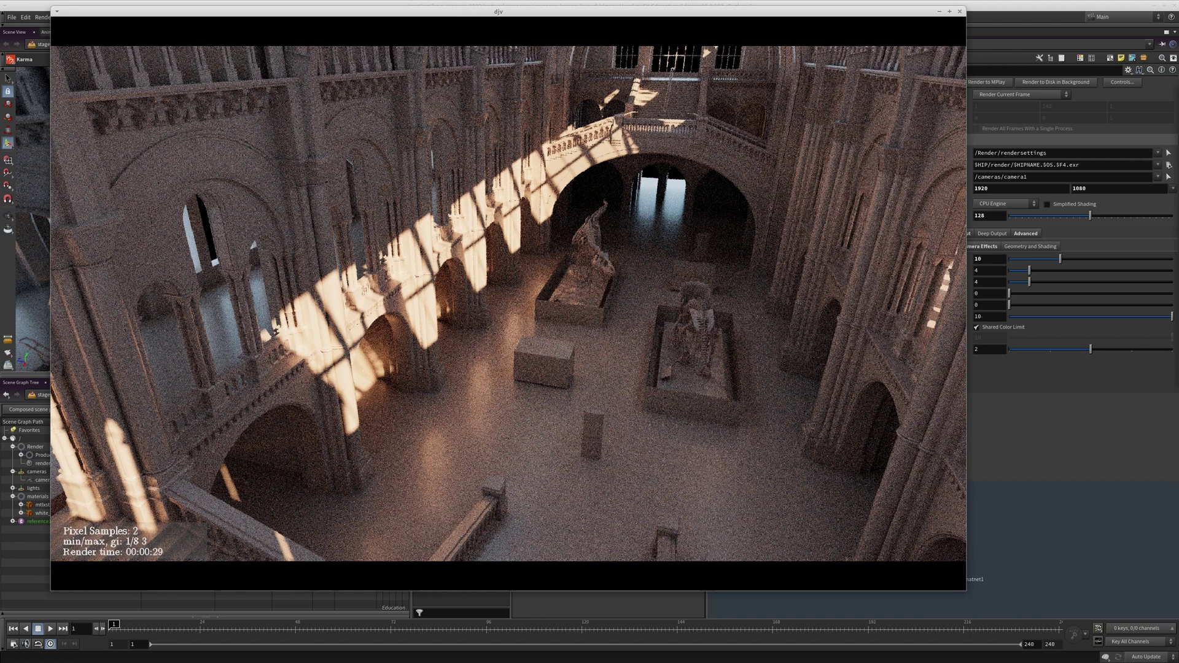
# - Flip back and forth through the pixel sample test renders prepared for denoising, comparing noise and render time
pyautogui.moveTo(814, 372)
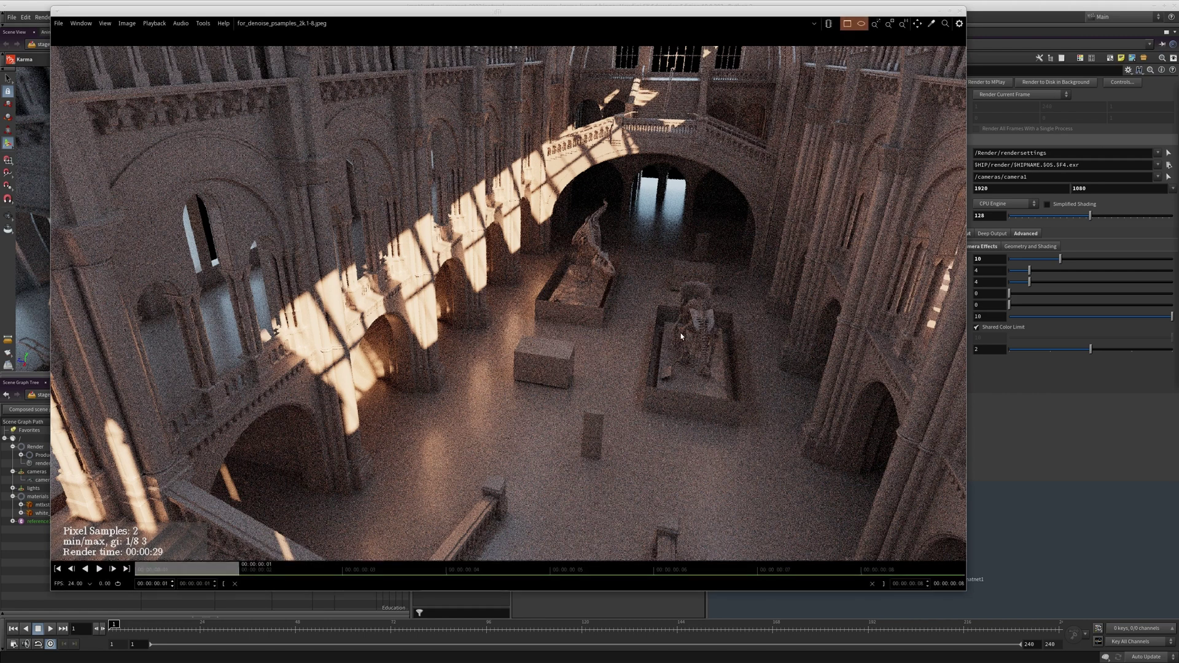
pyautogui.press('Right')
pyautogui.press('Right')
pyautogui.press('Right')
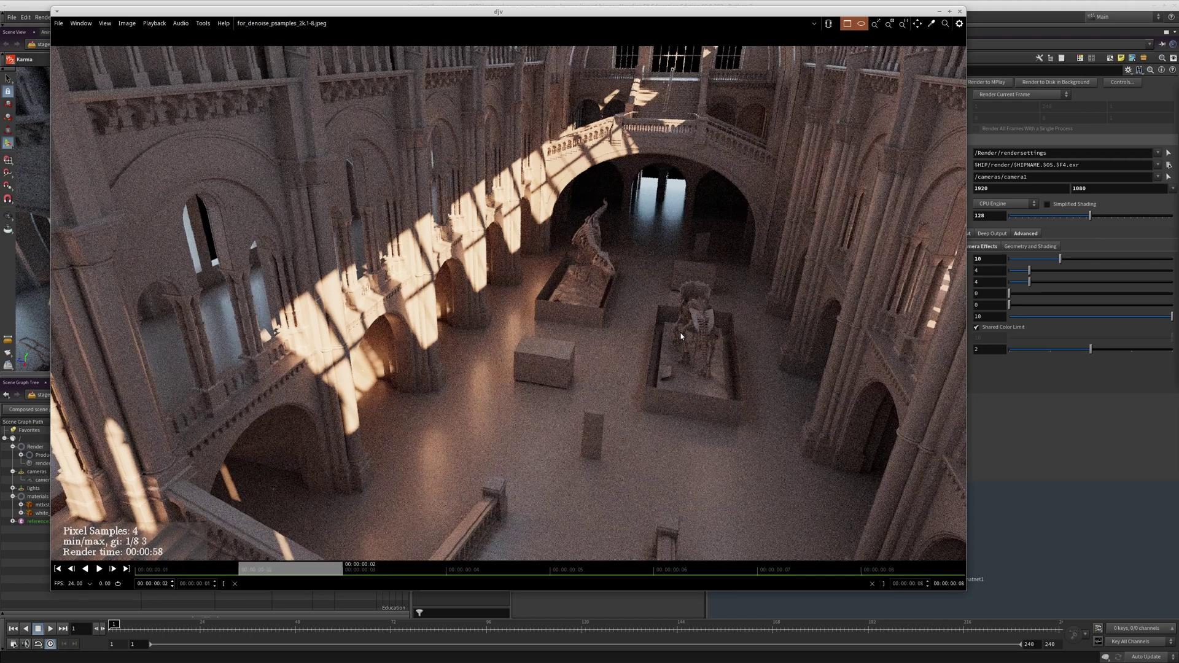
pyautogui.press('Right')
pyautogui.press('Right')
pyautogui.press('Right')
pyautogui.press('Left')
pyautogui.press('Left')
pyautogui.press('Left')
pyautogui.press('Left')
pyautogui.press('Left')
pyautogui.press('Left')
pyautogui.press('Right')
pyautogui.press('Right')
pyautogui.press('Right')
pyautogui.press('Right')
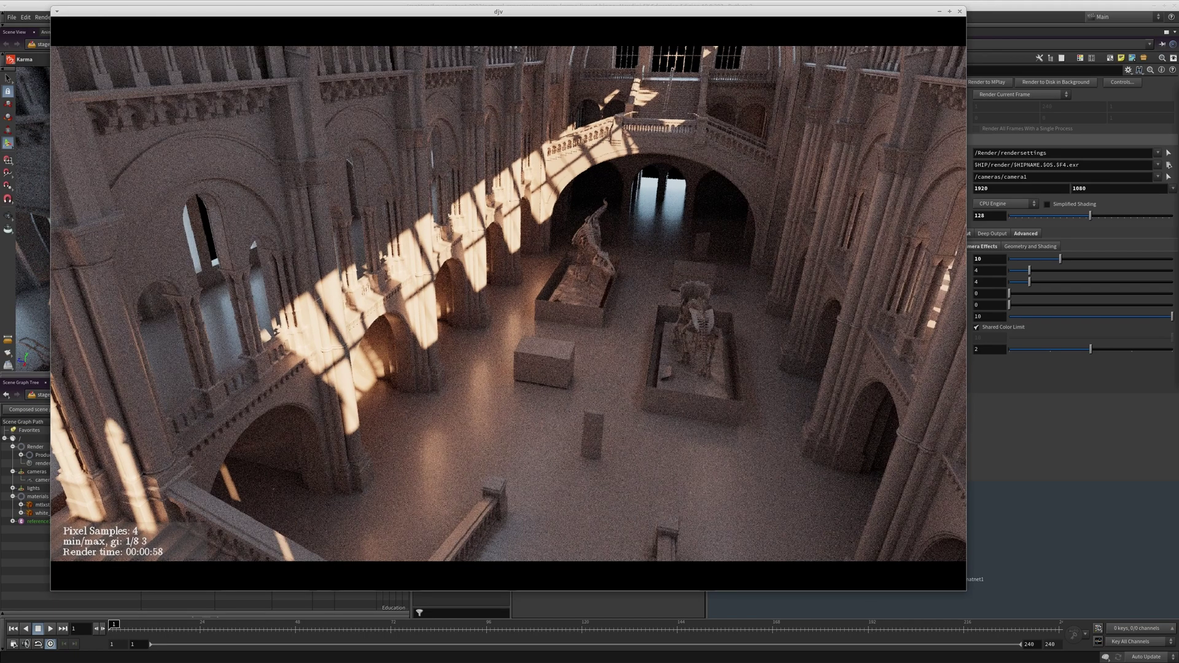
pyautogui.press('Left')
pyautogui.press('Left')
pyautogui.press('Left')
pyautogui.press('Left')
pyautogui.press('Right')
pyautogui.press('Right')
pyautogui.press('Right')
pyautogui.press('Right')
pyautogui.press('Right')
pyautogui.press('Right')
pyautogui.press('Right')
# - Examine the arches, floor and skeleton displays of the 256-sample museum render for remaining noise
pyautogui.moveTo(694, 404)
pyautogui.scroll(4, 411, 393)
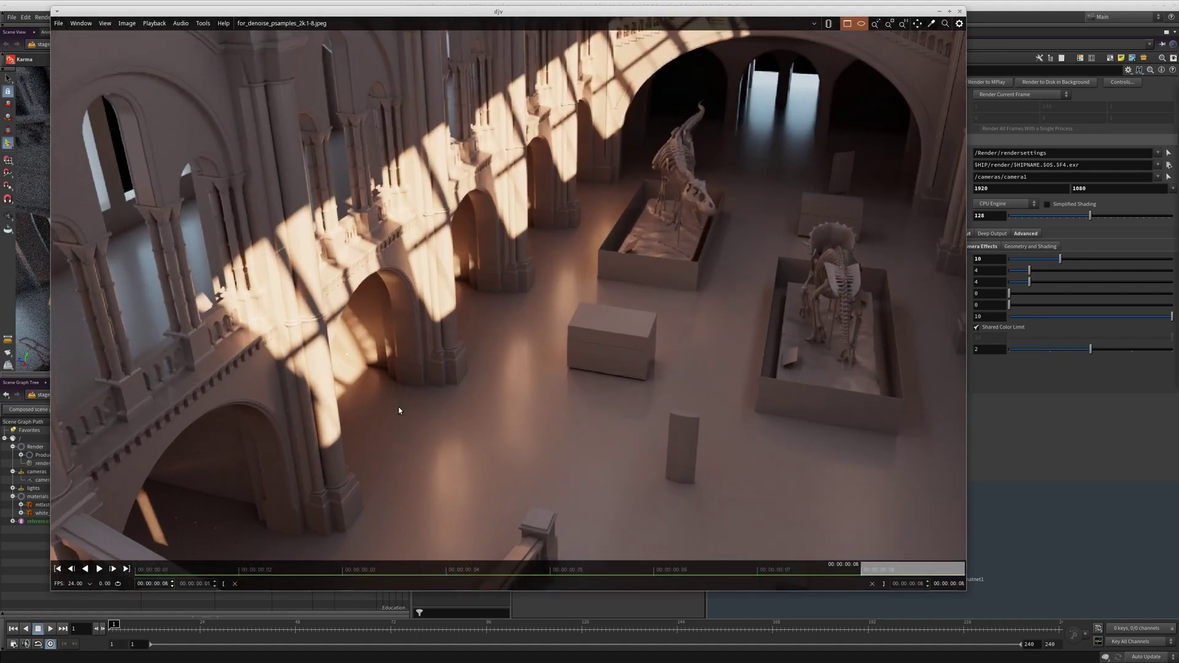
pyautogui.scroll(-2, 426, 370)
pyautogui.scroll(1, 426, 368)
pyautogui.scroll(4, 425, 369)
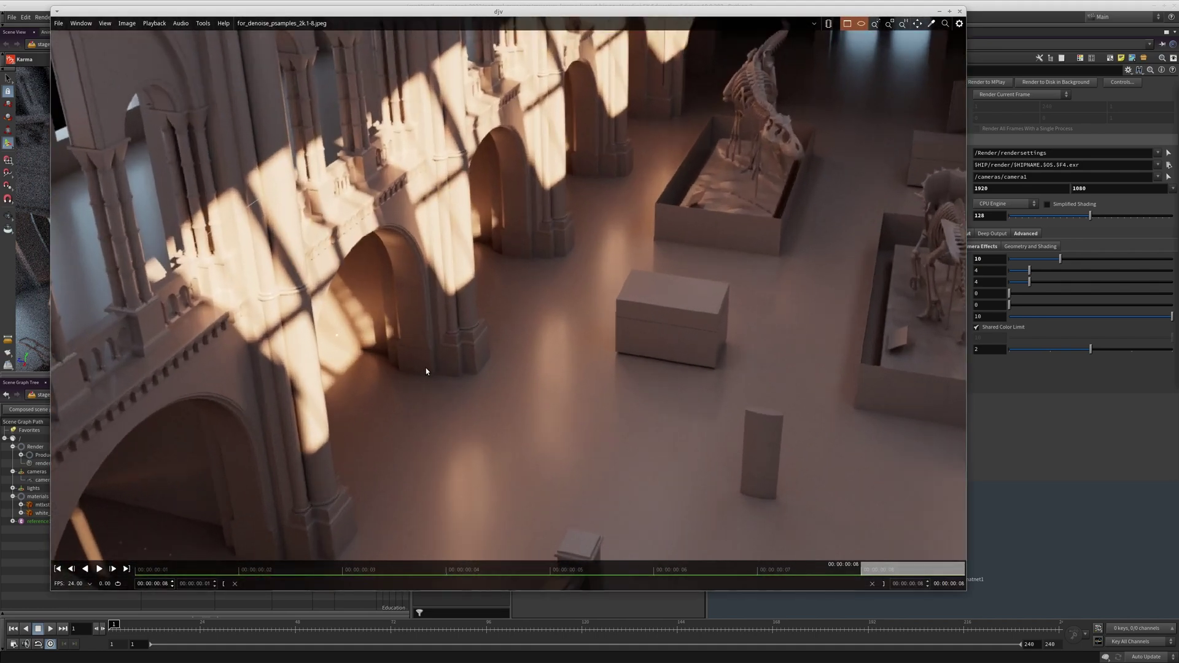
pyautogui.scroll(-3, 425, 367)
pyautogui.scroll(-3, 426, 367)
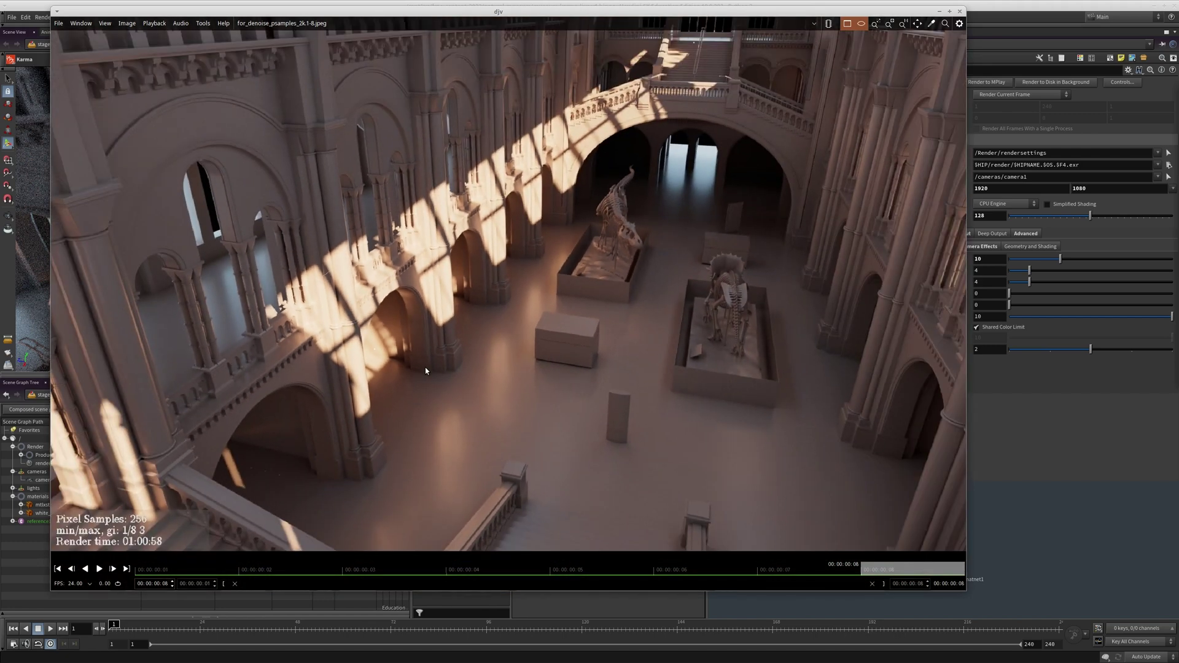
pyautogui.scroll(3, 435, 492)
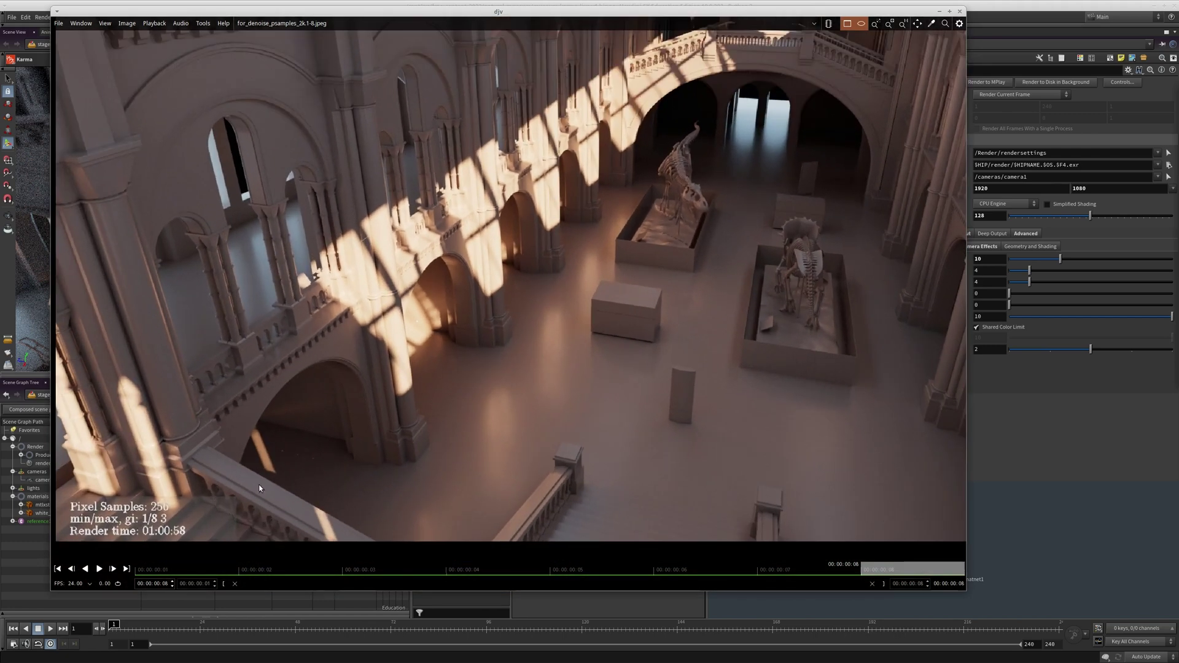
pyautogui.scroll(-2, 505, 355)
pyautogui.scroll(2, 482, 342)
pyautogui.scroll(1, 483, 347)
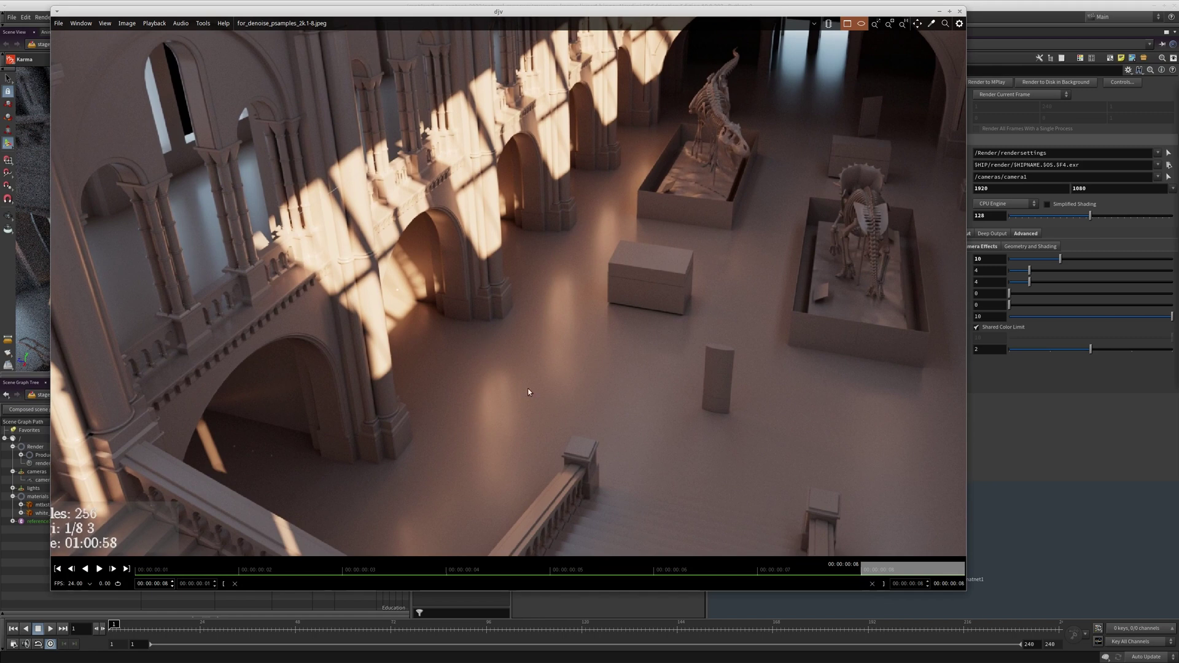
pyautogui.keyDown('alt'); pyautogui.moveTo(895, 523); pyautogui.dragTo(622, 374, button='right'); pyautogui.keyUp('alt')
pyautogui.keyDown('alt'); pyautogui.moveTo(596, 345); pyautogui.dragTo(549, 366); pyautogui.keyUp('alt')
pyautogui.scroll(-4, 405, 255)
pyautogui.moveTo(405, 256); pyautogui.dragTo(330, 209, button='middle')
pyautogui.scroll(-2, 364, 234)
pyautogui.scroll(1, 363, 234)
pyautogui.click(762, 44)
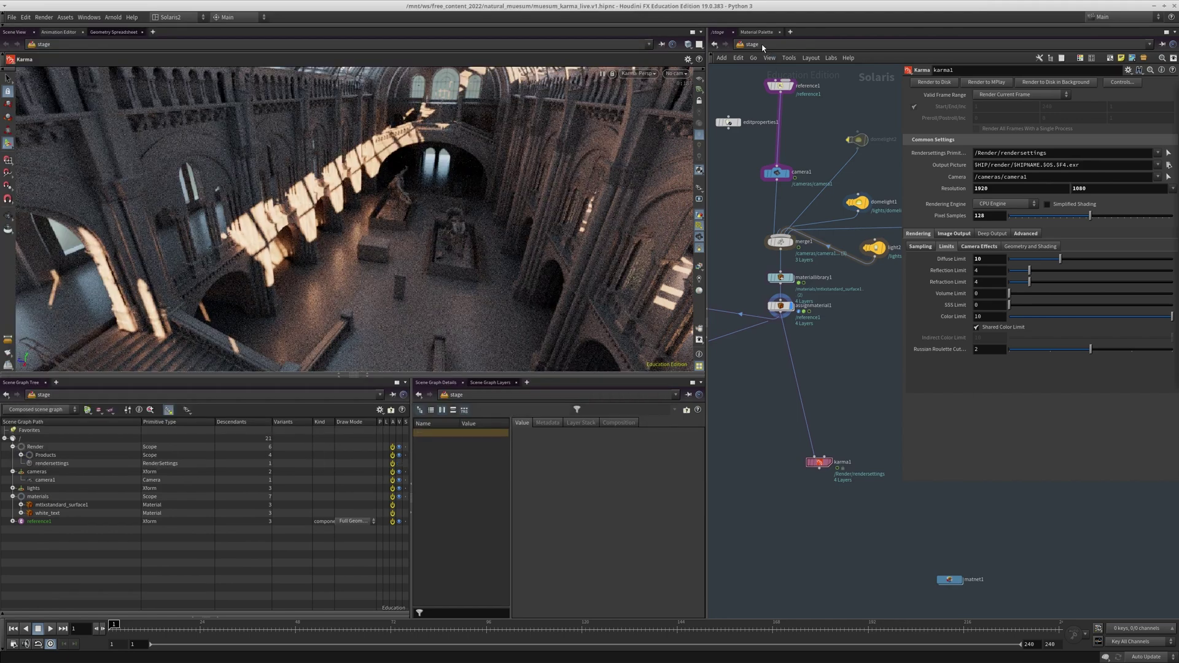
pyautogui.click(765, 69)
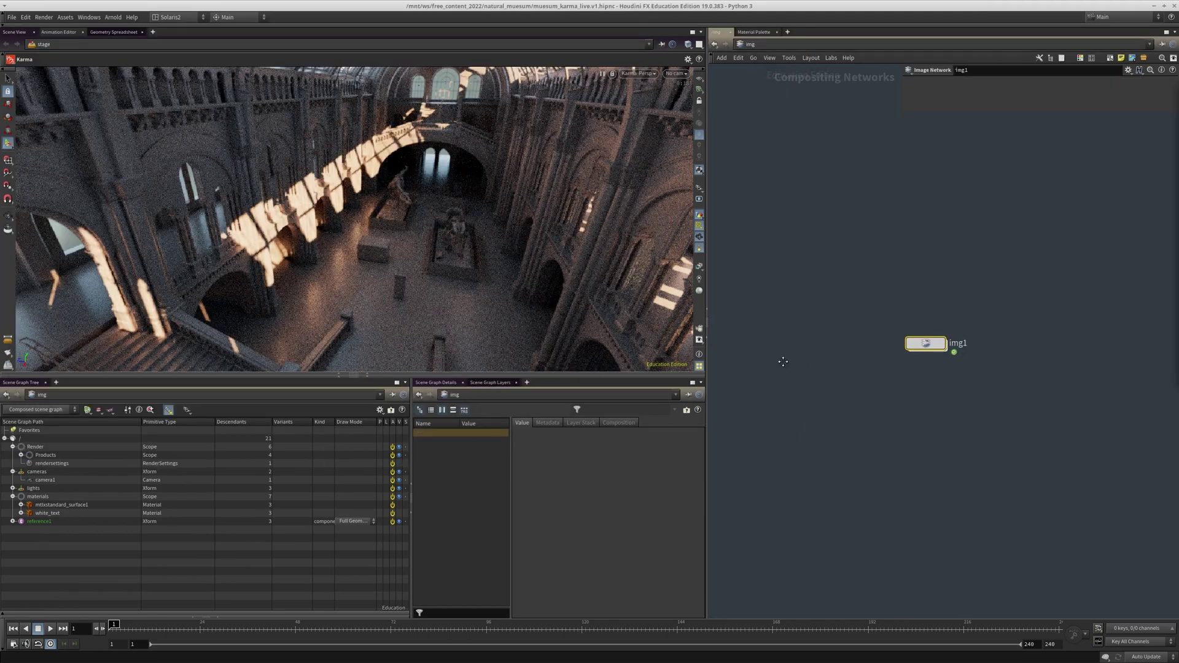
pyautogui.click(714, 44)
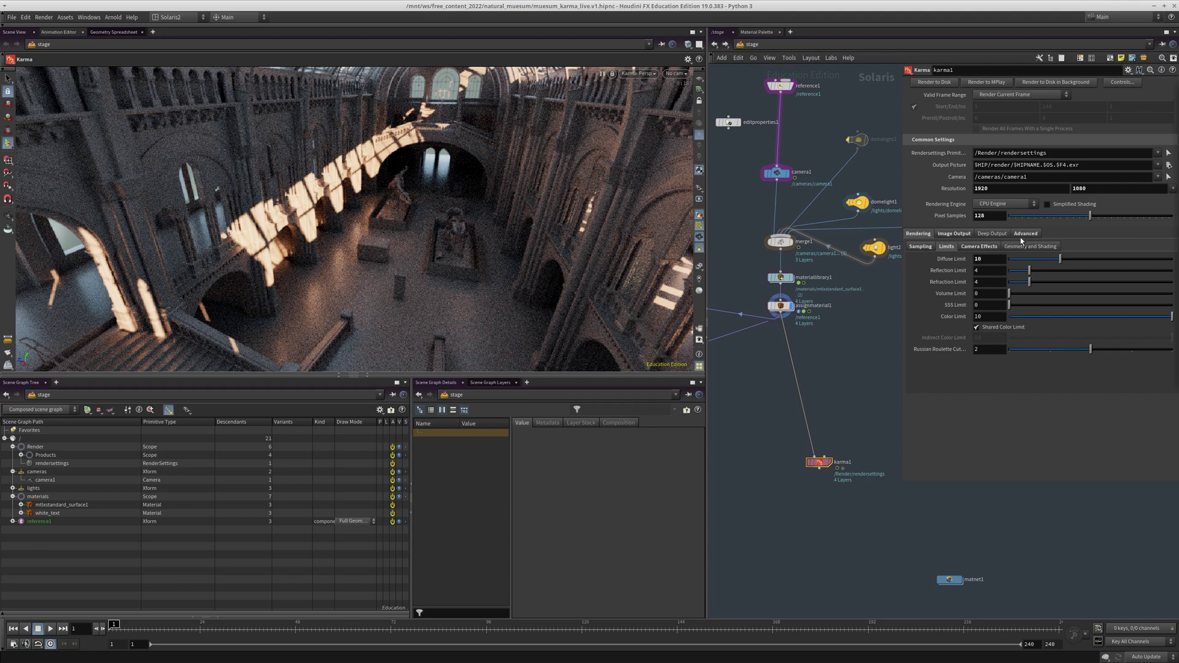
# - Show the Albedo and Extra Render Vars sections of the Karma node's image output settings
pyautogui.click(953, 235)
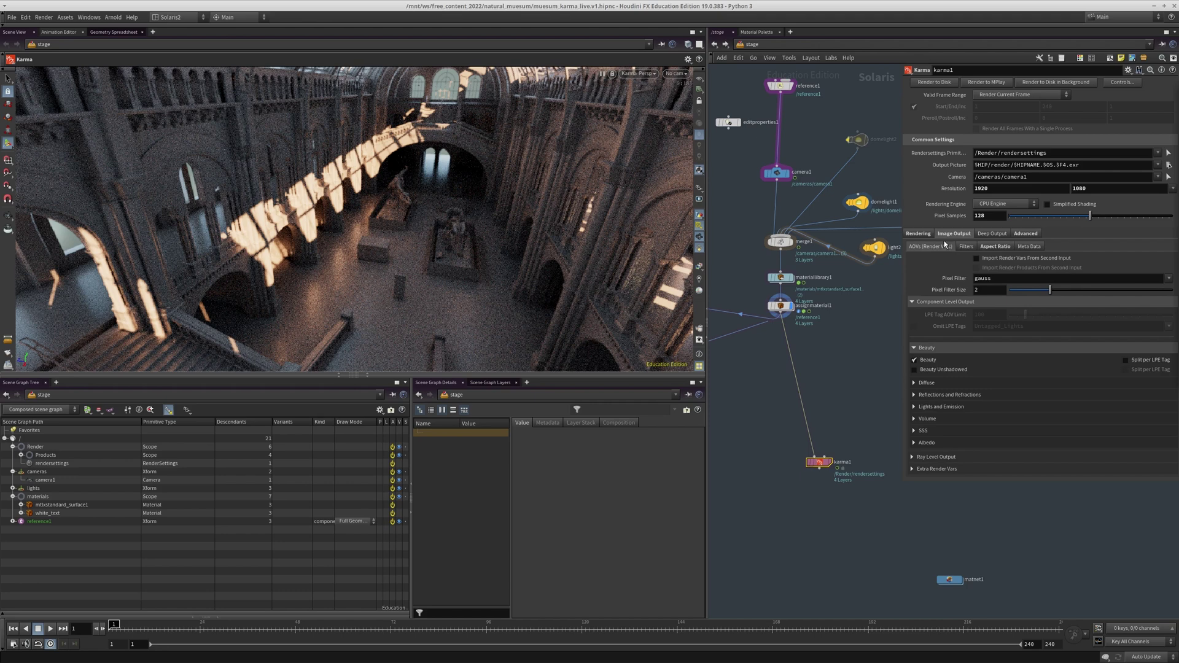
pyautogui.click(916, 441)
pyautogui.click(935, 482)
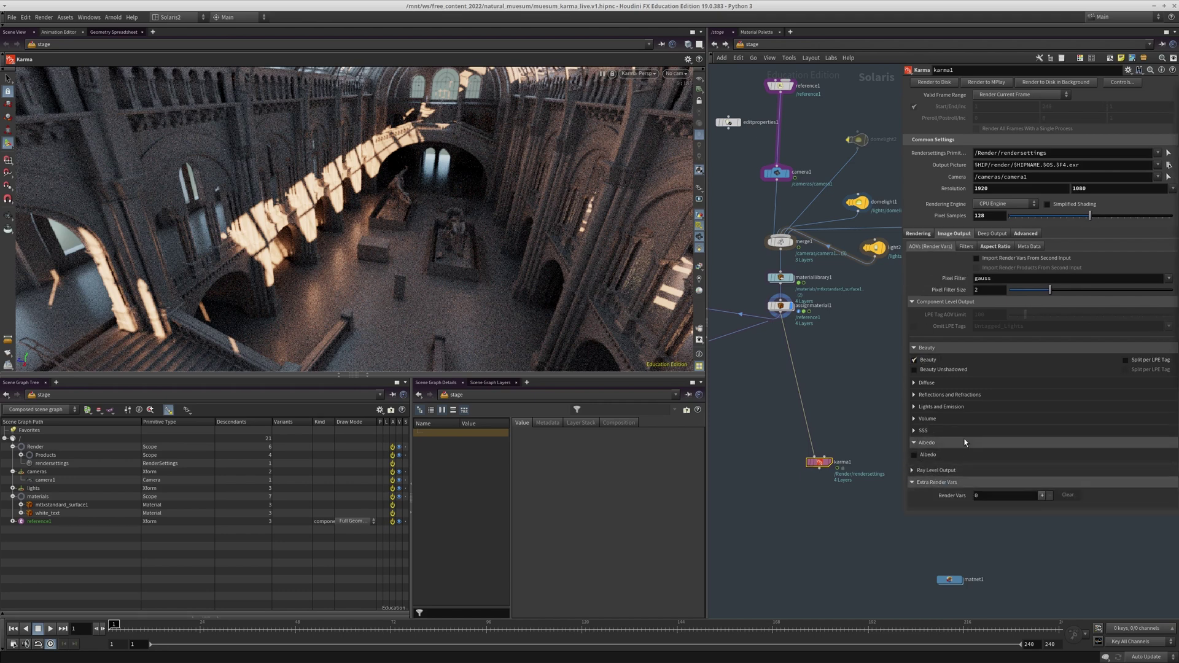
# - Expand the ray-level output options of the karma1 node to review the available render variables
pyautogui.click(929, 471)
pyautogui.scroll(-3, 933, 460)
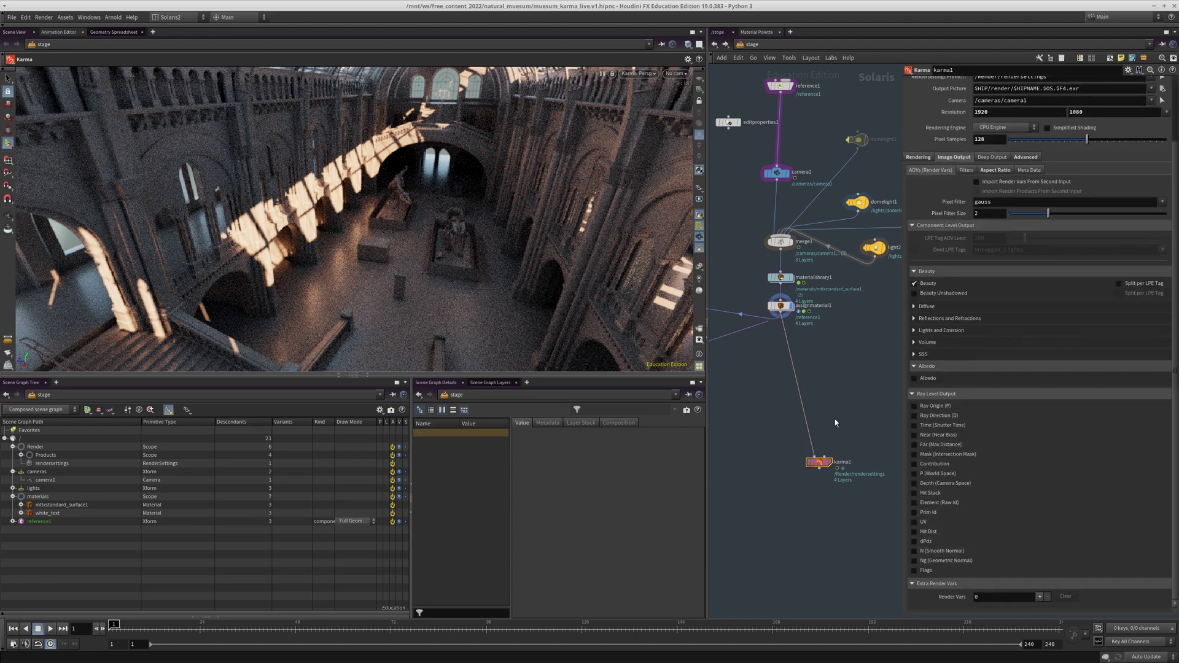
# - Go to the image compositing level and enter the img1 network
pyautogui.click(753, 56)
pyautogui.click(783, 67)
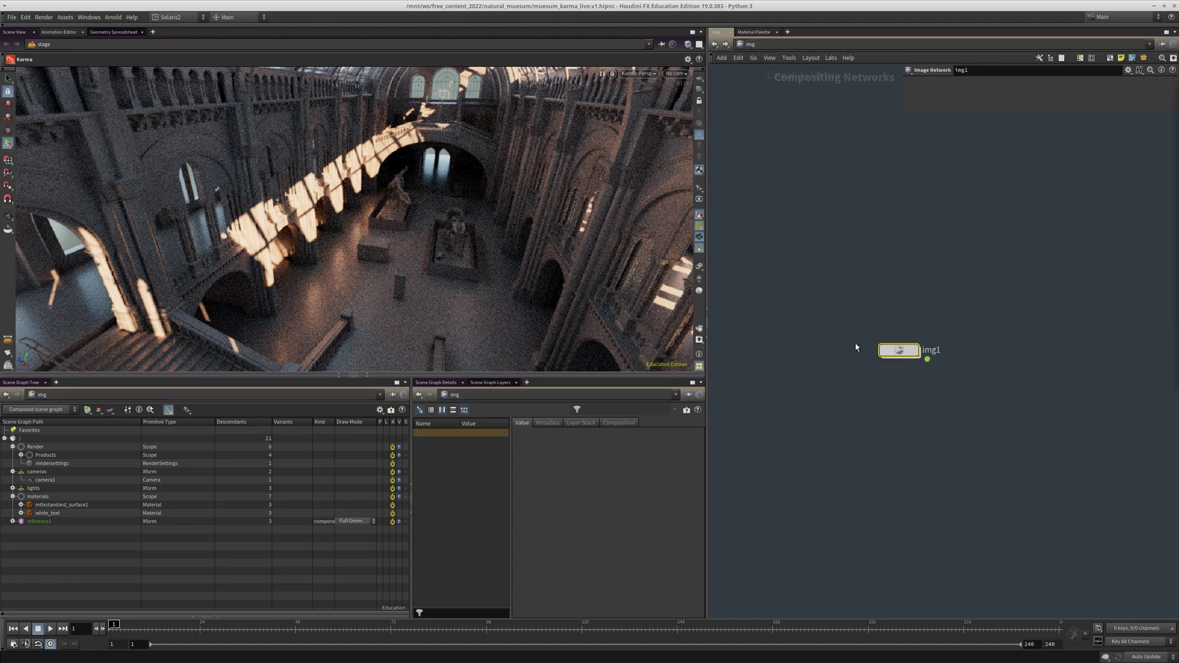
pyautogui.click(889, 350)
pyautogui.doubleClick(891, 351)
pyautogui.moveTo(779, 423); pyautogui.dragTo(766, 412, button='middle')
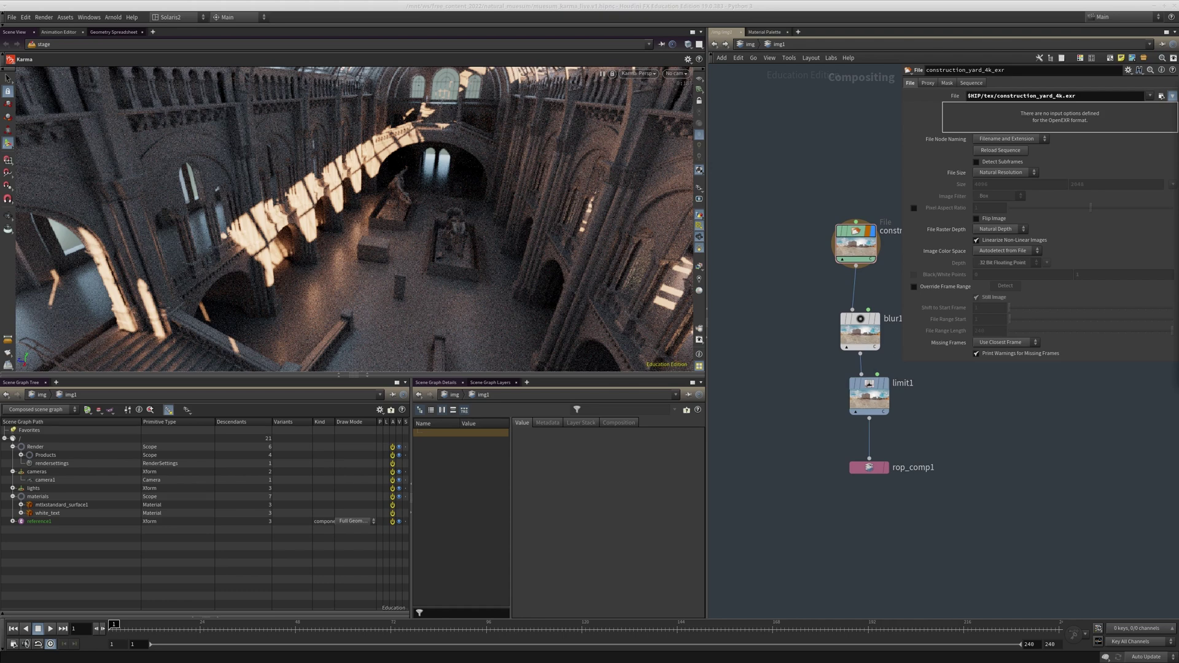
# - Add a File node below the existing chain and load the sequence animation_final_settings_2k.$F.exr into it
pyautogui.moveTo(783, 458); pyautogui.dragTo(777, 439, button='middle')
pyautogui.press('Tab')
pyautogui.write('fil')
pyautogui.press('Return')
pyautogui.click(776, 441)
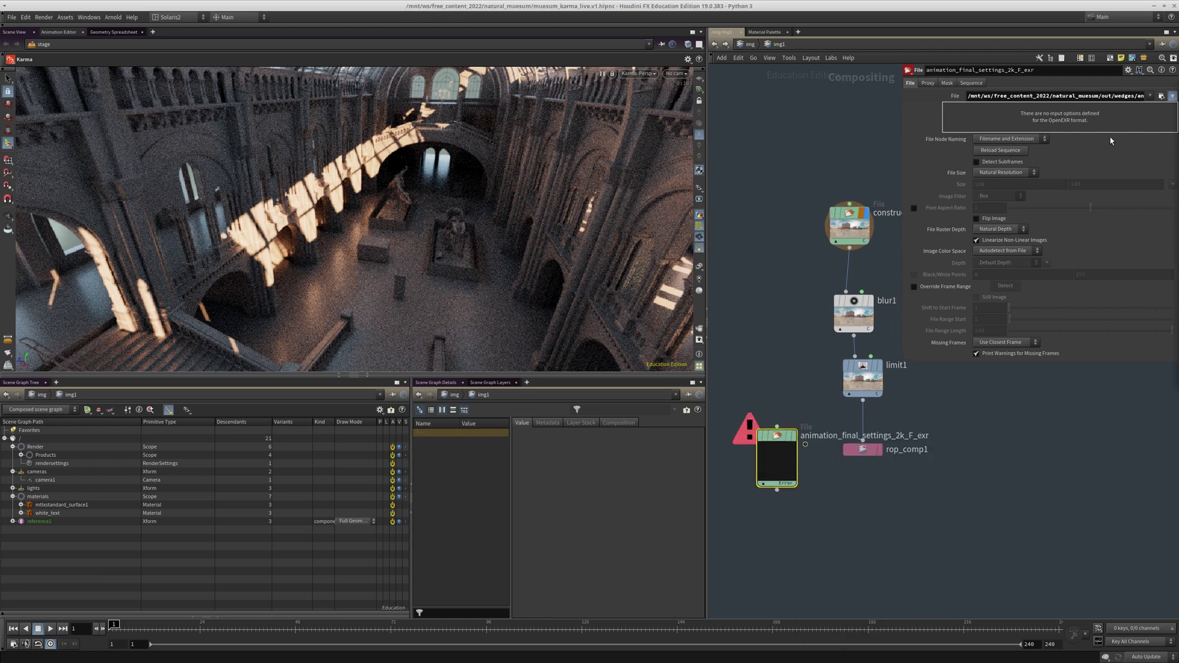
pyautogui.click(1161, 96)
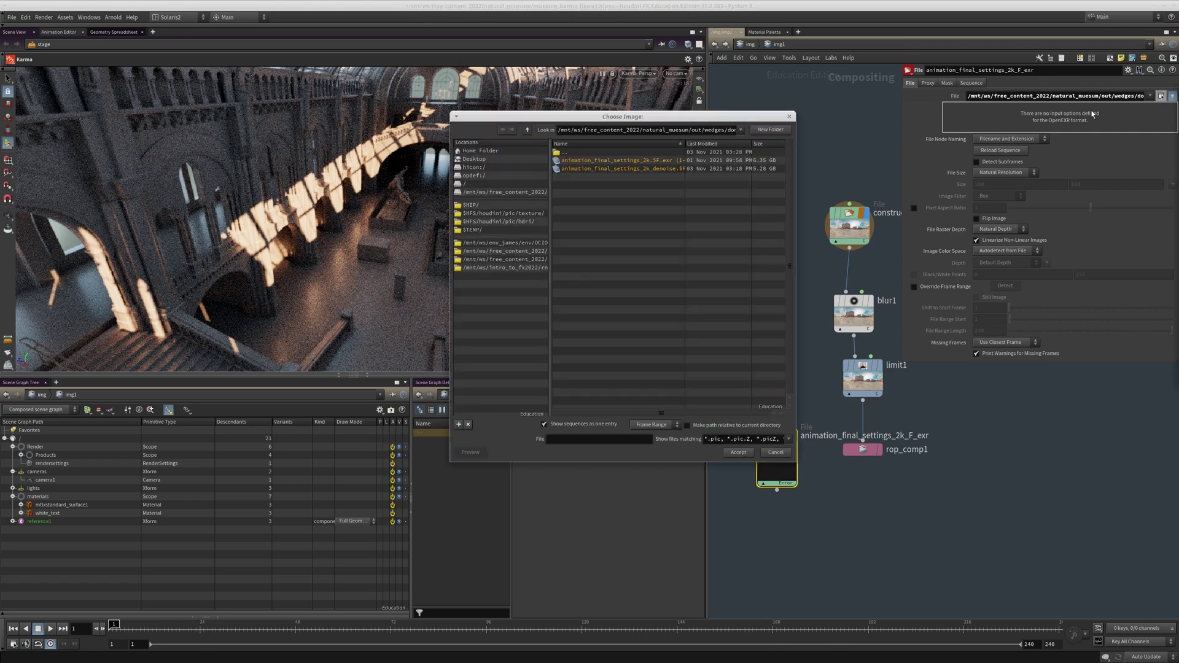
pyautogui.doubleClick(606, 168)
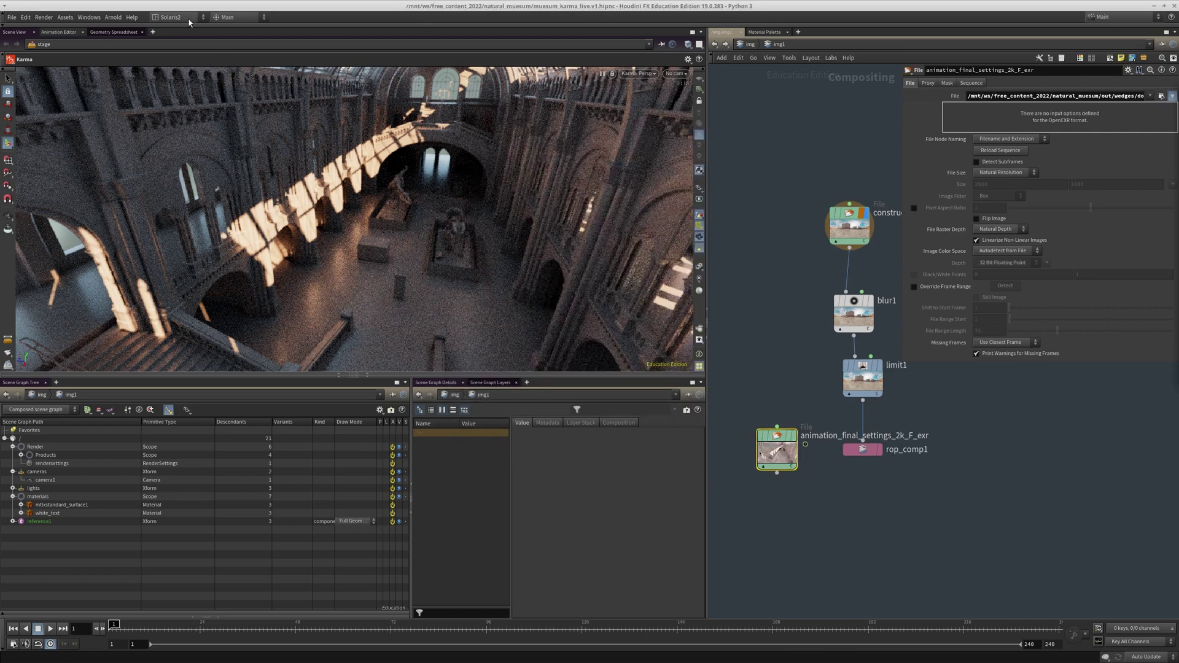
# - Add a Composite View pane beside the Geometry Spreadsheet and show the animation_final_settings_2k_F_exr node in it
pyautogui.click(153, 32)
pyautogui.moveTo(184, 50)
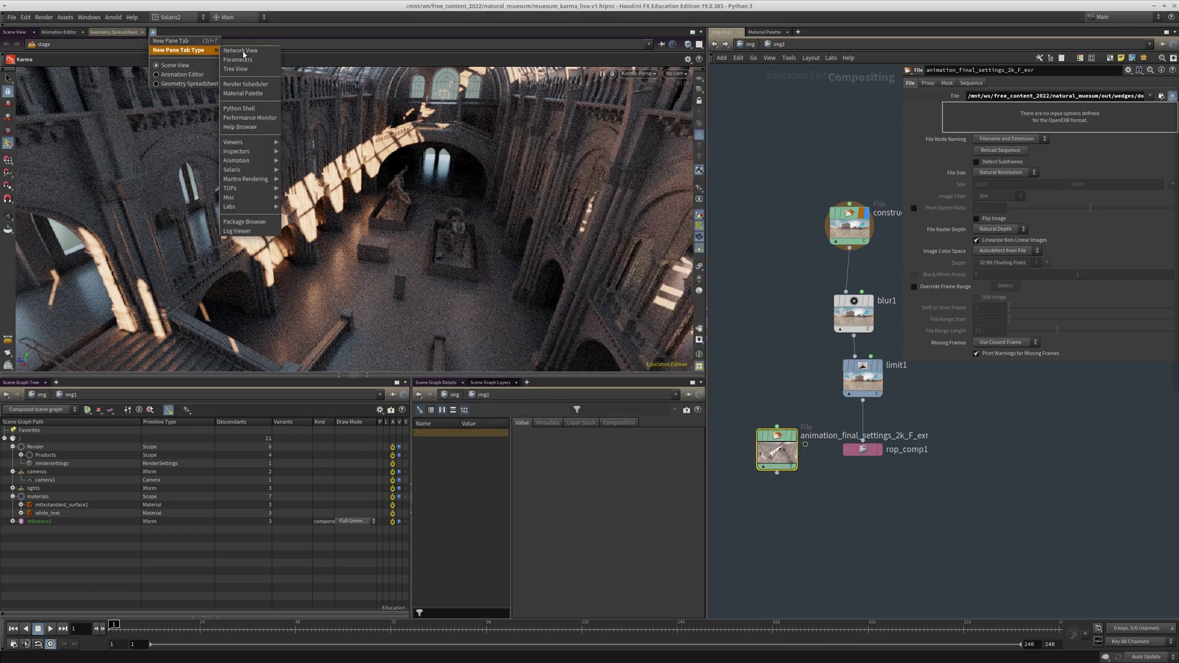
pyautogui.moveTo(243, 145)
pyautogui.click(301, 151)
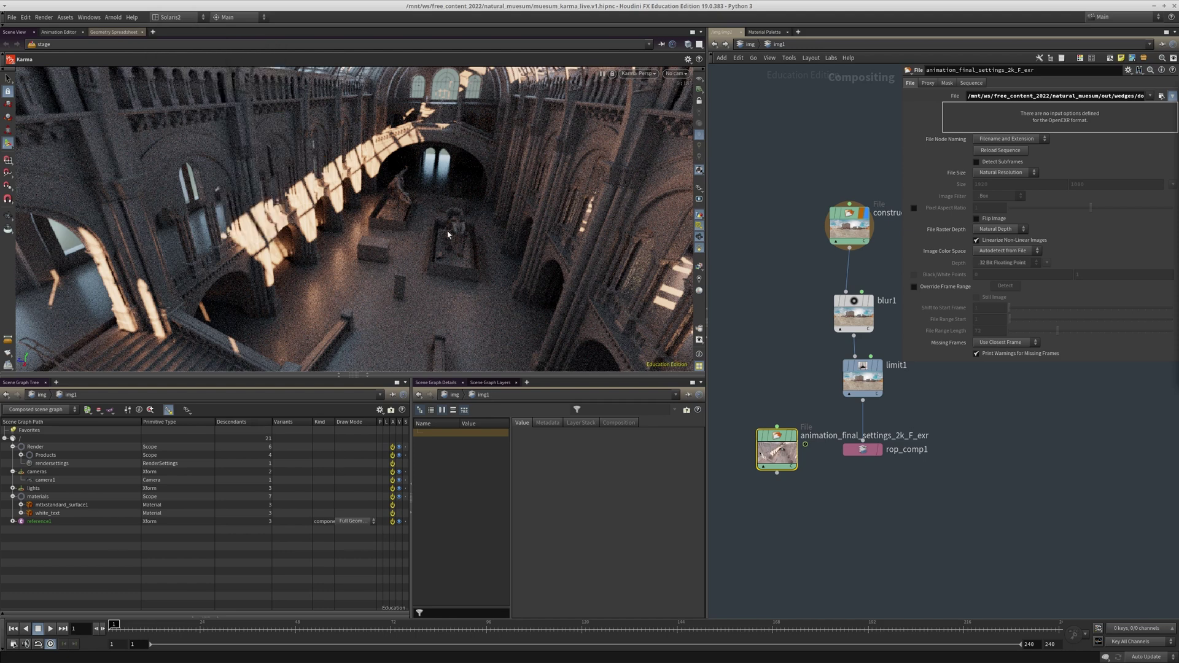
pyautogui.moveTo(808, 504); pyautogui.dragTo(812, 477, button='middle')
pyautogui.moveTo(778, 425); pyautogui.dragTo(360, 212)
pyautogui.scroll(-3, 361, 213)
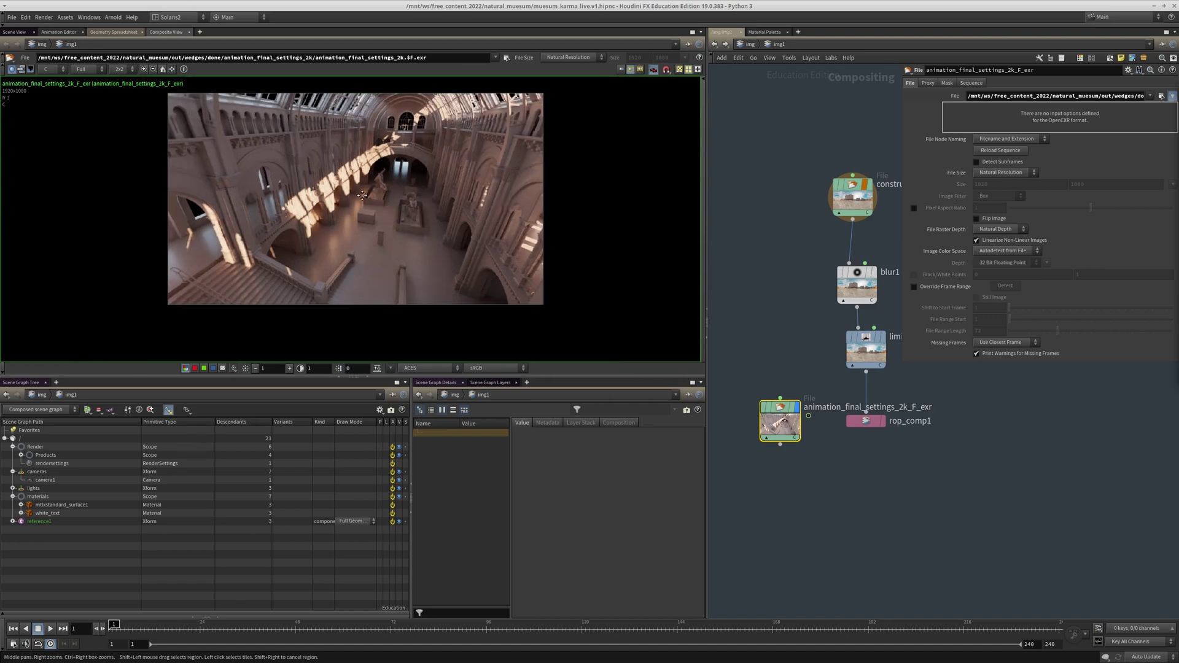
pyautogui.scroll(2, 361, 190)
# - Add a Denoise AI node and feed it from the animation_final_settings_2k_F_exr File node
pyautogui.press('Tab')
pyautogui.write('deno')
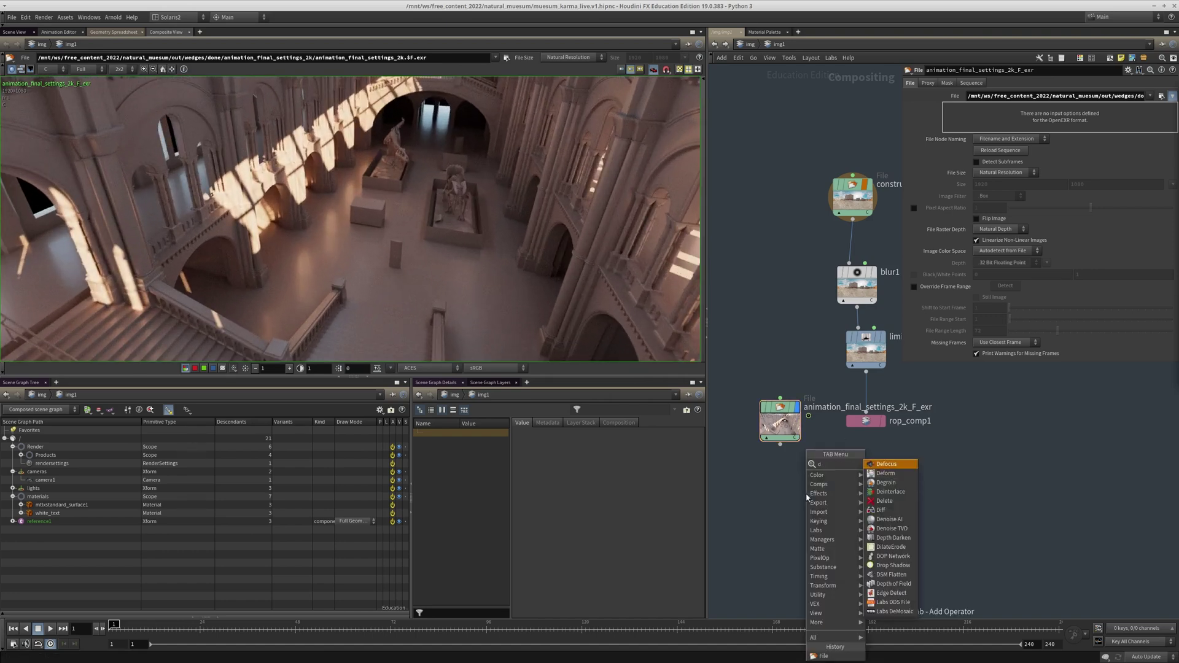
pyautogui.press('Return')
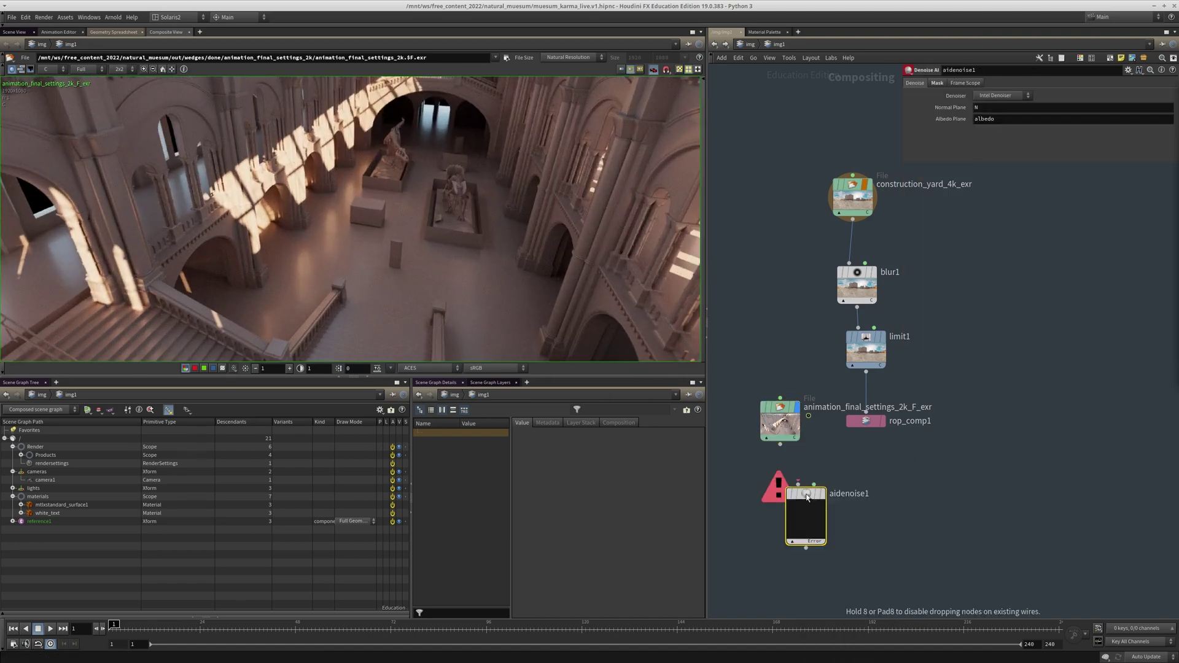
pyautogui.moveTo(797, 483); pyautogui.dragTo(776, 444)
pyautogui.click(798, 483)
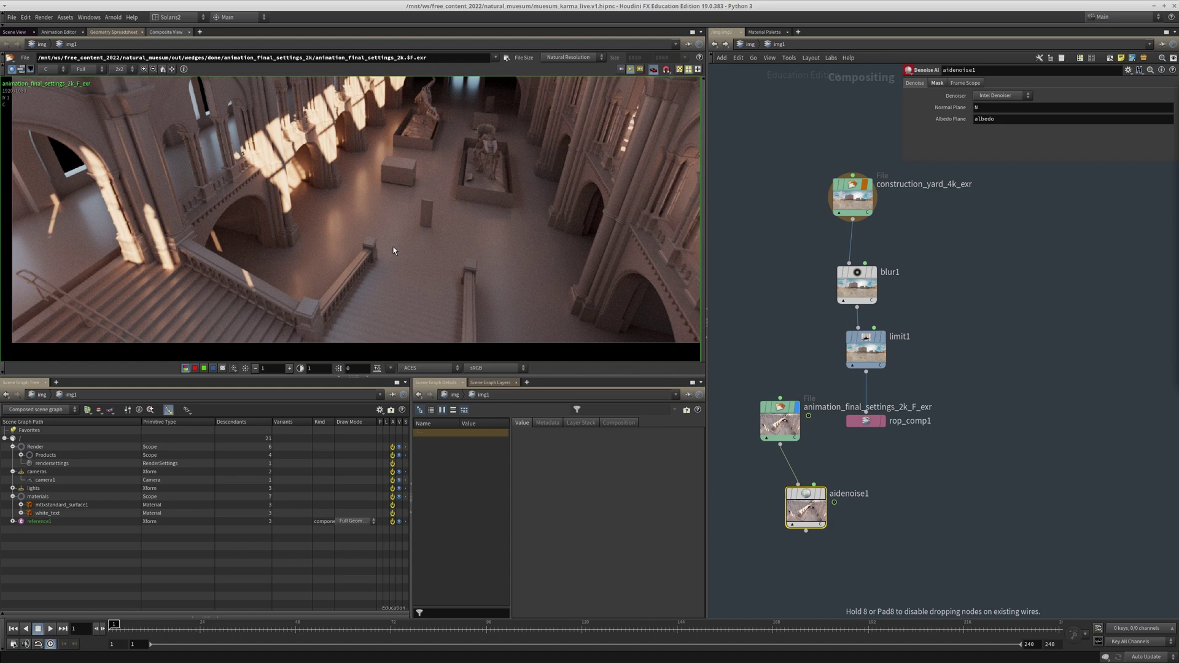
# - Compare the original render with the Denoise AI result up close on the arches, walls and exhibits
pyautogui.moveTo(287, 182); pyautogui.dragTo(435, 309, button='middle')
pyautogui.scroll(3, 287, 181)
pyautogui.scroll(3, 286, 181)
pyautogui.moveTo(342, 124); pyautogui.dragTo(416, 148, button='middle')
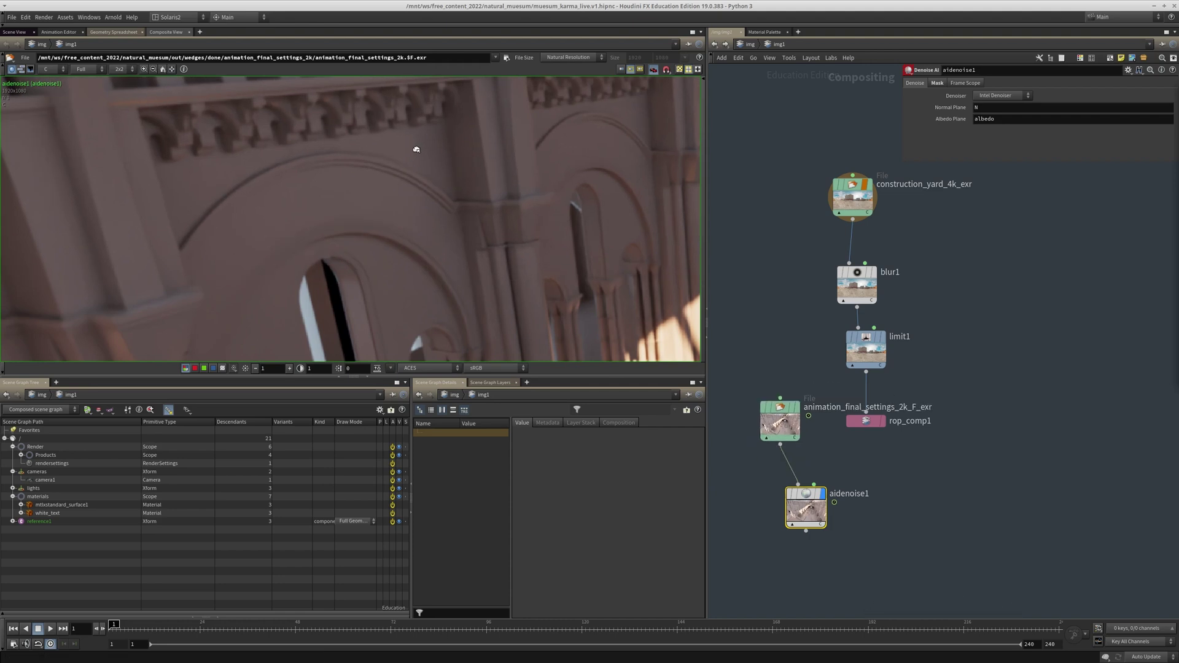
pyautogui.click(797, 408)
pyautogui.moveTo(822, 494); pyautogui.dragTo(739, 452)
pyautogui.moveTo(348, 214); pyautogui.dragTo(384, 230)
pyautogui.scroll(-3, 417, 234)
pyautogui.moveTo(571, 344); pyautogui.dragTo(422, 195, button='middle')
pyautogui.scroll(-2, 440, 158)
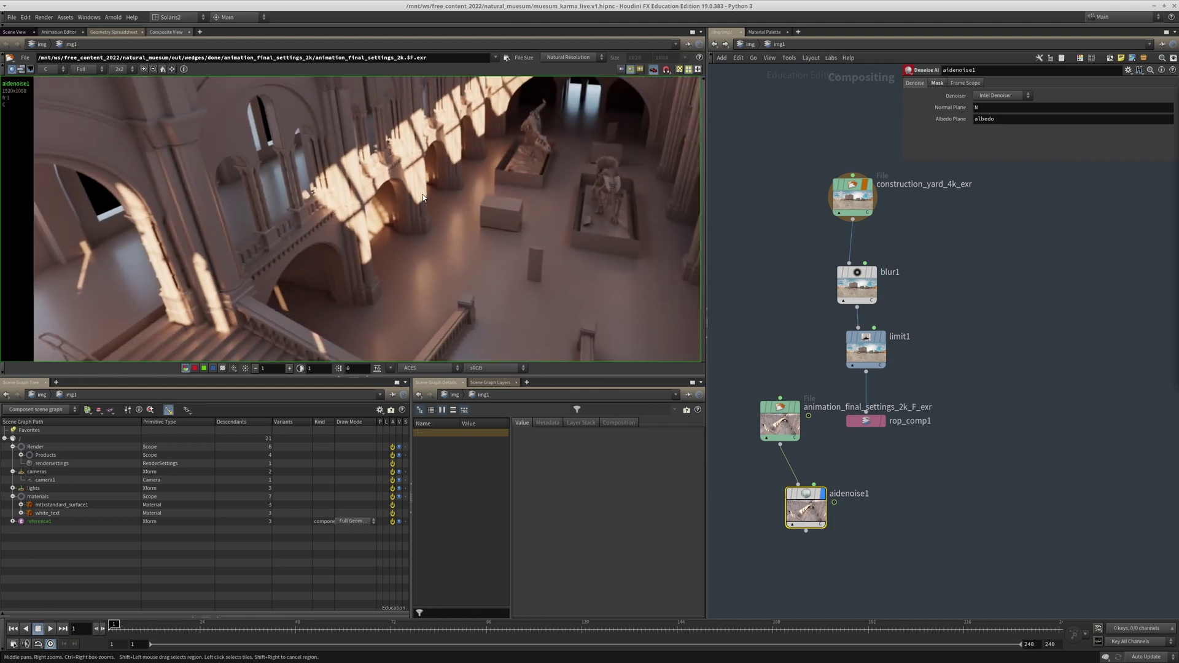
pyautogui.scroll(-2, 423, 194)
pyautogui.moveTo(504, 239); pyautogui.dragTo(404, 268, button='middle')
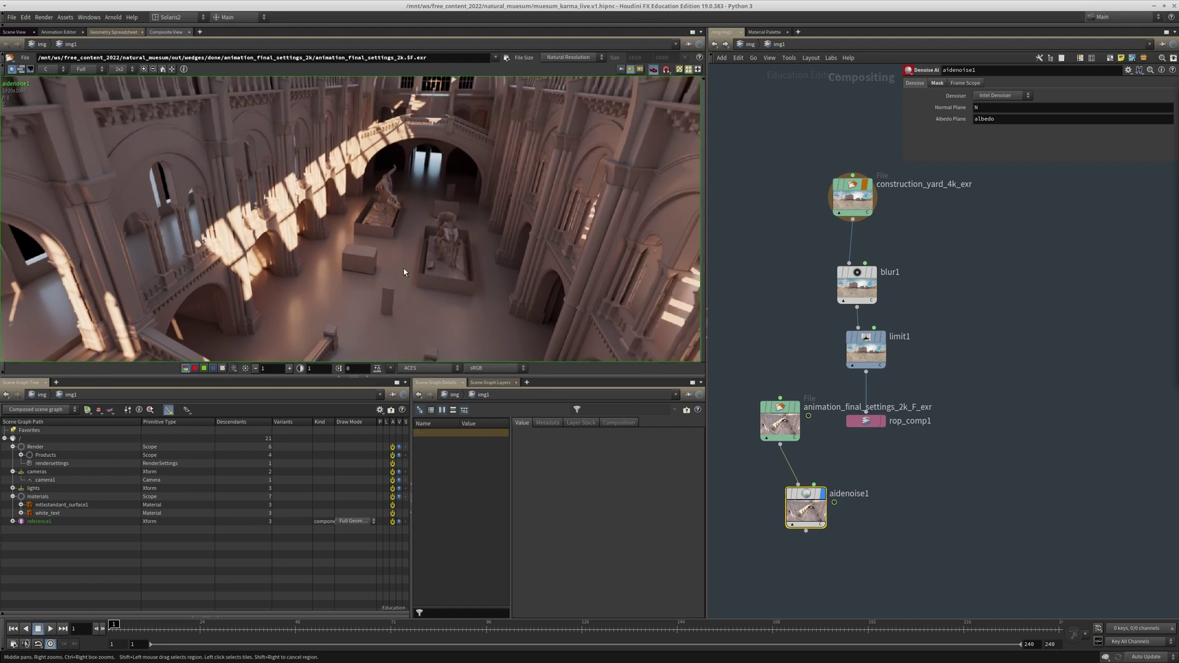
pyautogui.scroll(4, 401, 263)
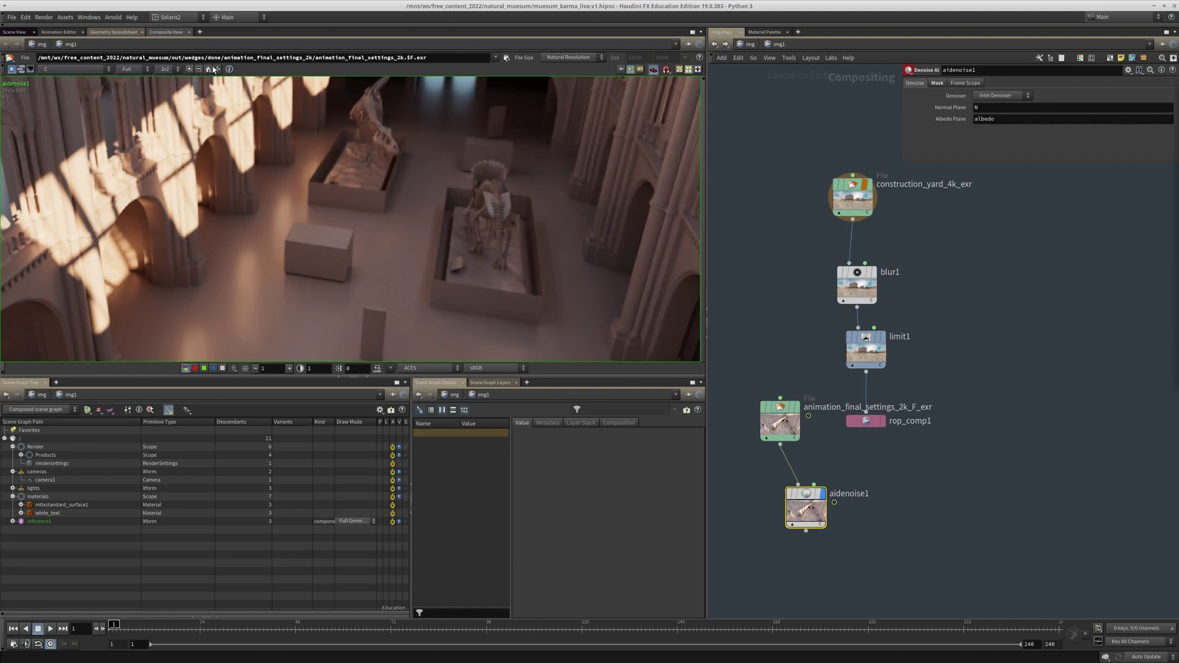
pyautogui.click(209, 69)
# - Set the plane scope in the Denoise AI node's mask settings to *
pyautogui.moveTo(867, 494); pyautogui.dragTo(878, 507, button='middle')
pyautogui.moveTo(793, 333); pyautogui.dragTo(754, 474)
pyautogui.moveTo(878, 485); pyautogui.dragTo(768, 587)
pyautogui.click(937, 83)
pyautogui.click(1082, 142)
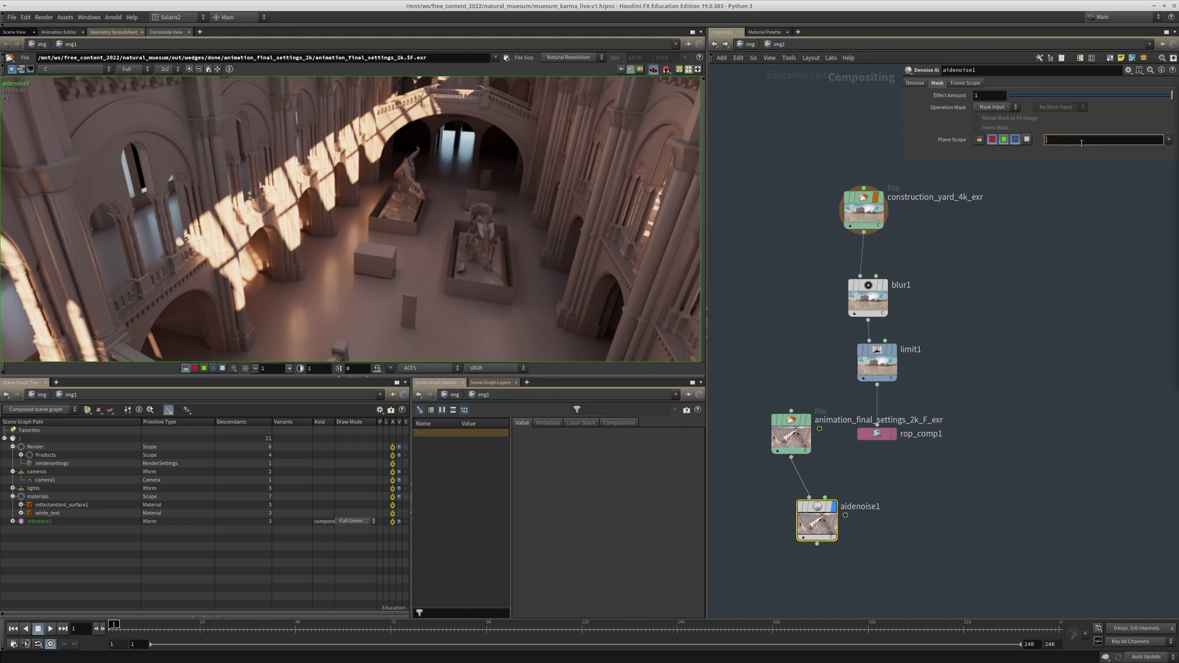
pyautogui.press('Return')
pyautogui.moveTo(1028, 431); pyautogui.dragTo(1022, 392, button='middle')
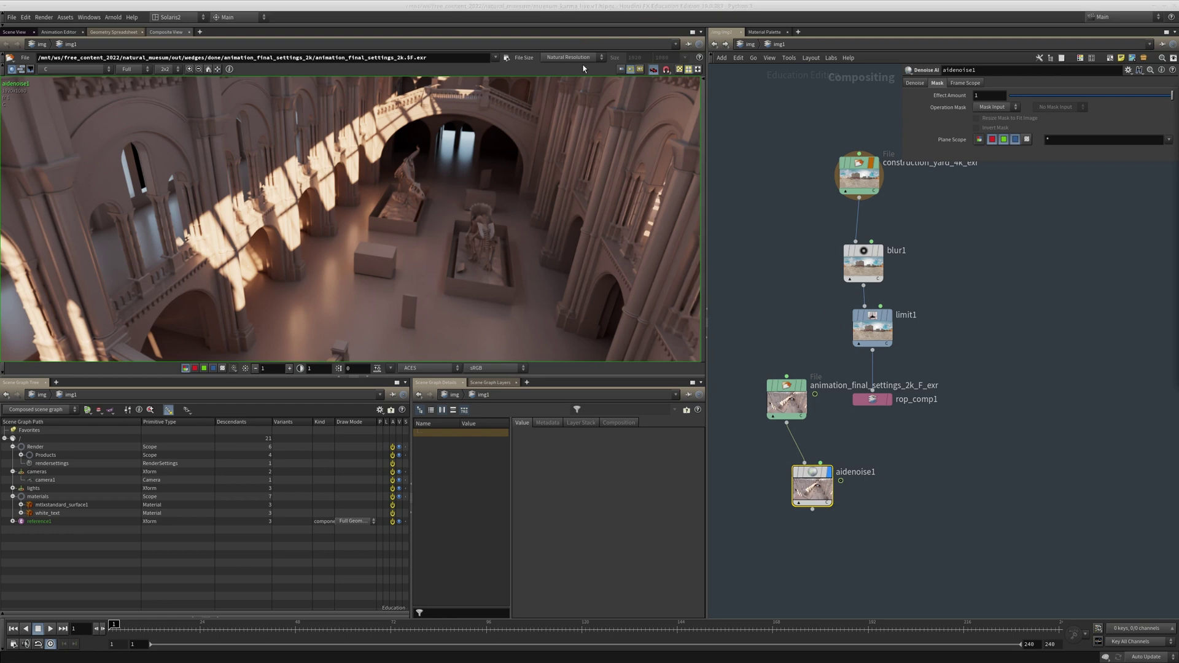
# - Switch to the djv viewer and examine the pixel-sample renders of for_denoise_psamples_2k.1-8.jpeg in an enlarged window
pyautogui.hotkey('alt', 'Tab')
pyautogui.hotkey('alt', 'Tab')
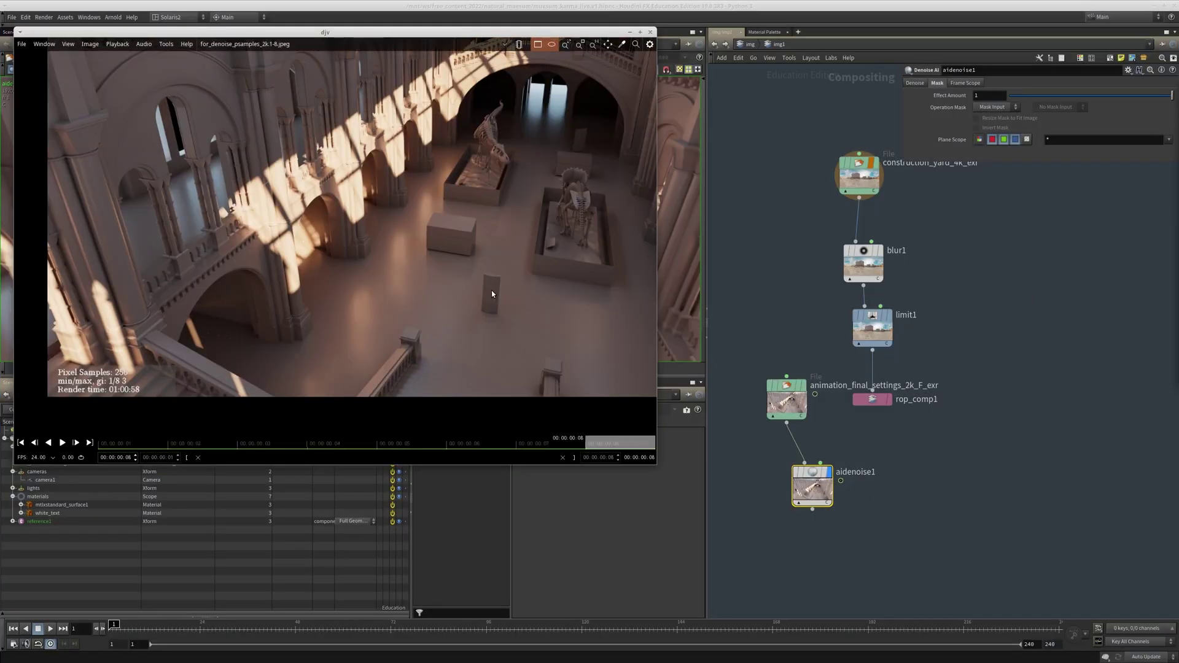
pyautogui.moveTo(372, 113); pyautogui.dragTo(370, 138, button='middle')
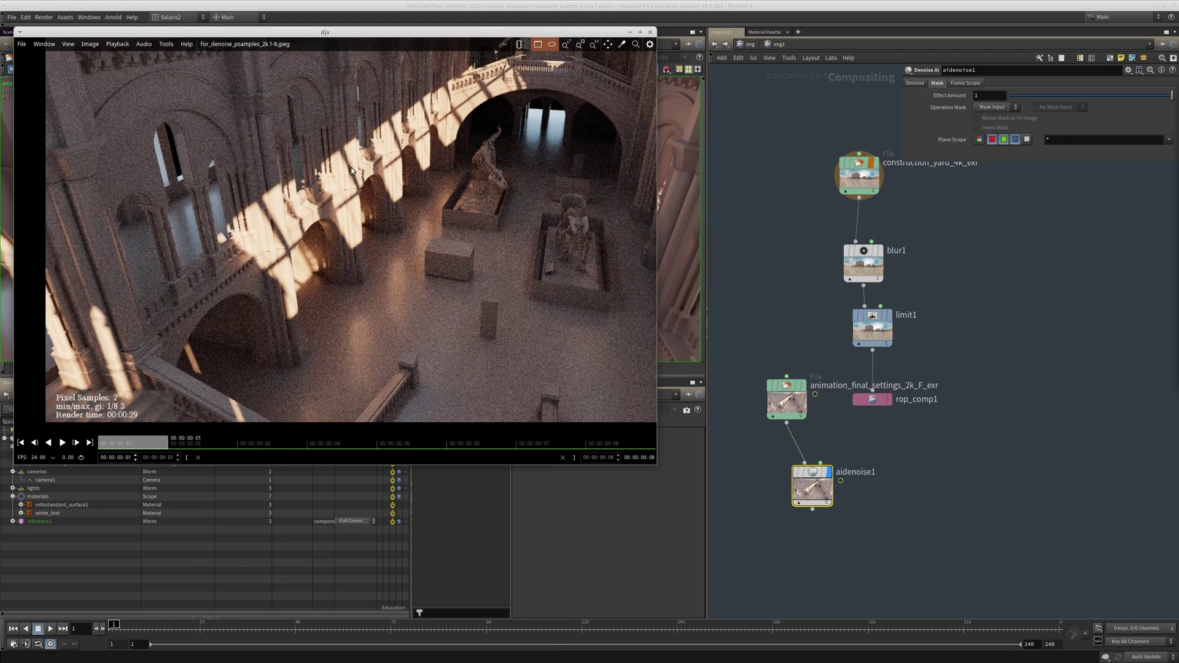
pyautogui.click(640, 32)
pyautogui.moveTo(603, 295); pyautogui.dragTo(678, 309, button='middle')
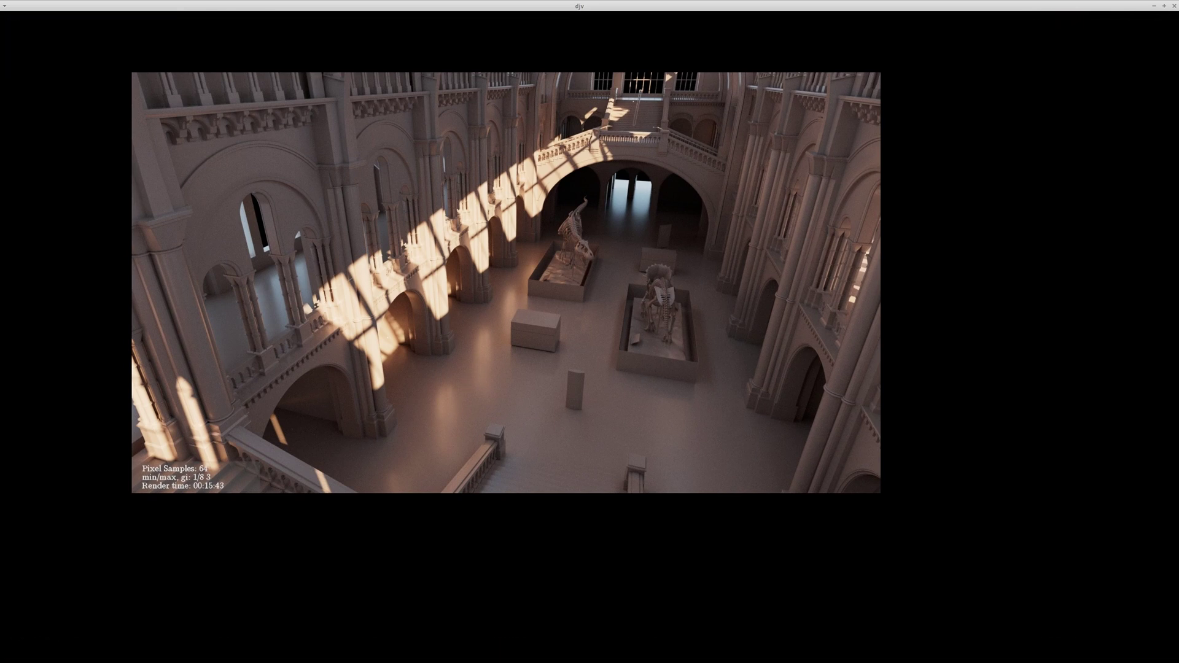
# - Shrink and move the noisy sequence window aside and place for_denoise_psamples_2k_denoise.1-8.jpeg next to it
pyautogui.keyDown('alt'); pyautogui.moveTo(514, 302); pyautogui.dragTo(359, 235); pyautogui.keyUp('alt')
pyautogui.moveTo(400, 285); pyautogui.dragTo(262, 226, button='middle')
pyautogui.keyDown('alt'); pyautogui.moveTo(482, 358); pyautogui.dragTo(367, 242); pyautogui.keyUp('alt')
pyautogui.keyDown('alt'); pyautogui.moveTo(369, 243); pyautogui.dragTo(1057, 348, button='right'); pyautogui.keyUp('alt')
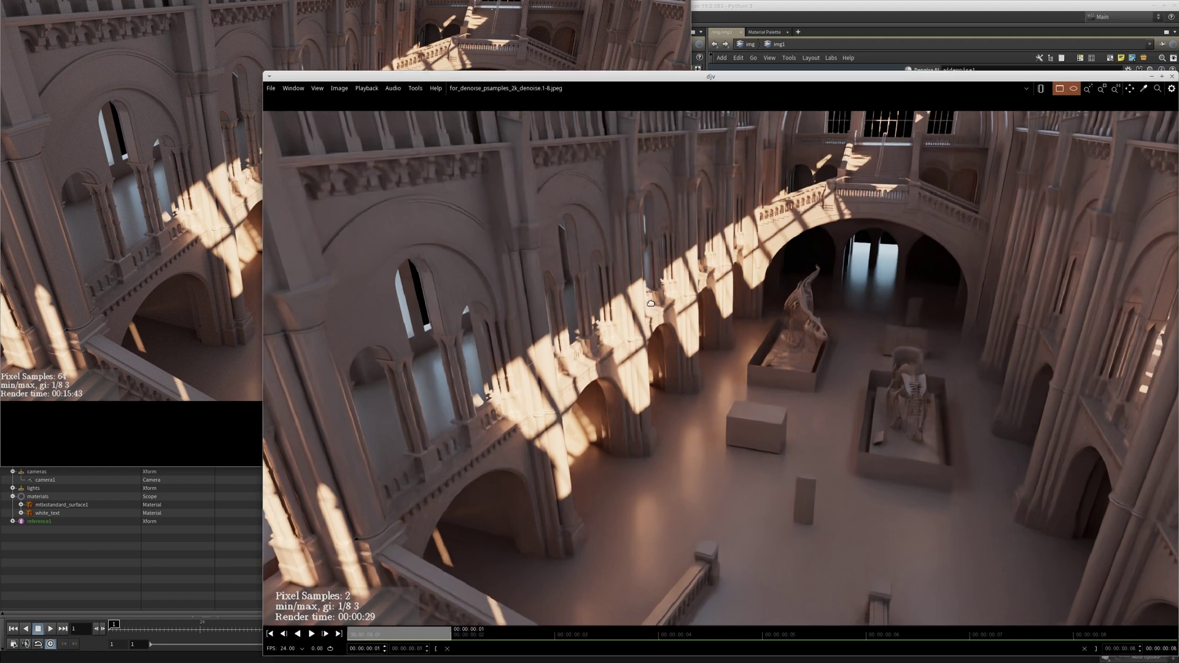
pyautogui.keyDown('alt'); pyautogui.moveTo(883, 420); pyautogui.dragTo(833, 308); pyautogui.keyUp('alt')
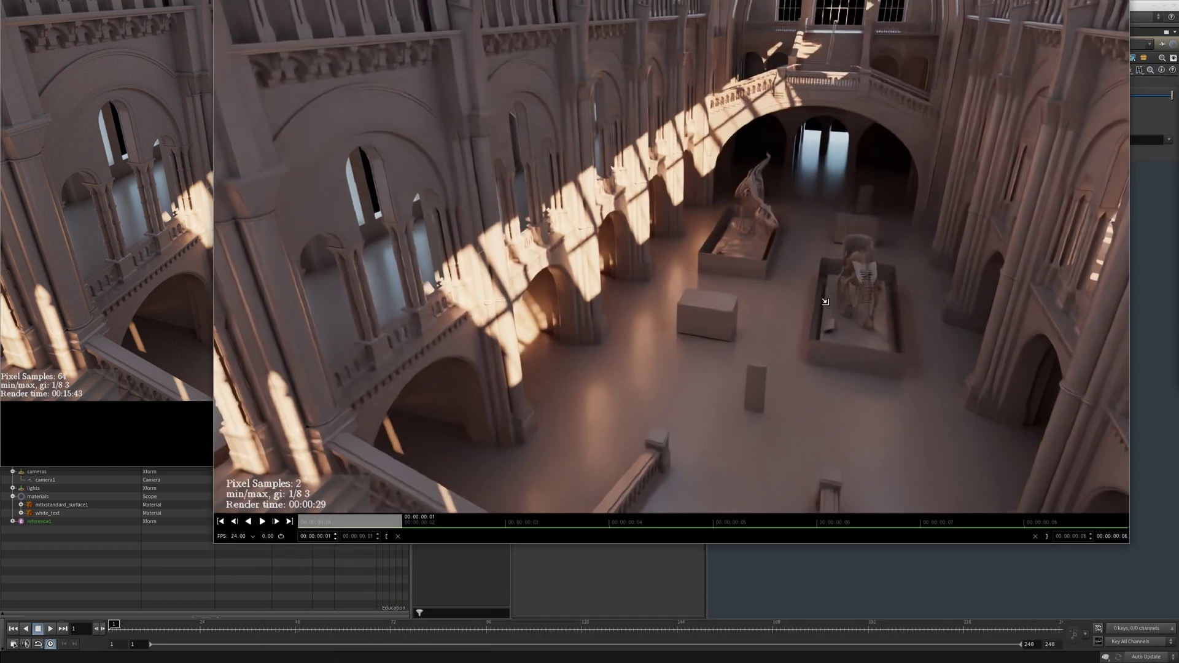
pyautogui.keyDown('alt'); pyautogui.moveTo(763, 266); pyautogui.dragTo(851, 333); pyautogui.keyUp('alt')
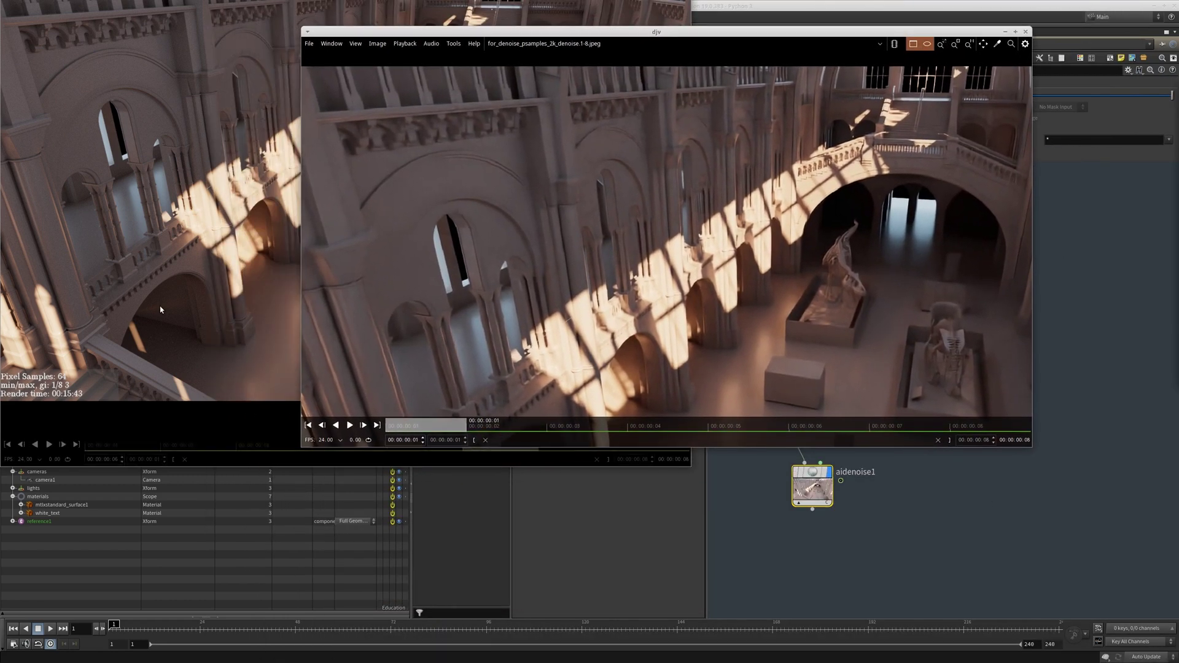
# - Enlarge the denoised sequence window and frame its 2-pixel-sample image for viewing
pyautogui.scroll(-1, 629, 309)
pyautogui.scroll(-2, 629, 309)
pyautogui.moveTo(629, 309); pyautogui.dragTo(599, 178, button='middle')
pyautogui.scroll(1, 461, 303)
pyautogui.keyDown('alt'); pyautogui.moveTo(613, 372); pyautogui.dragTo(520, 391); pyautogui.keyUp('alt')
pyautogui.keyDown('alt'); pyautogui.moveTo(832, 427); pyautogui.dragTo(990, 574, button='right'); pyautogui.keyUp('alt')
pyautogui.moveTo(353, 360); pyautogui.dragTo(385, 441, button='middle')
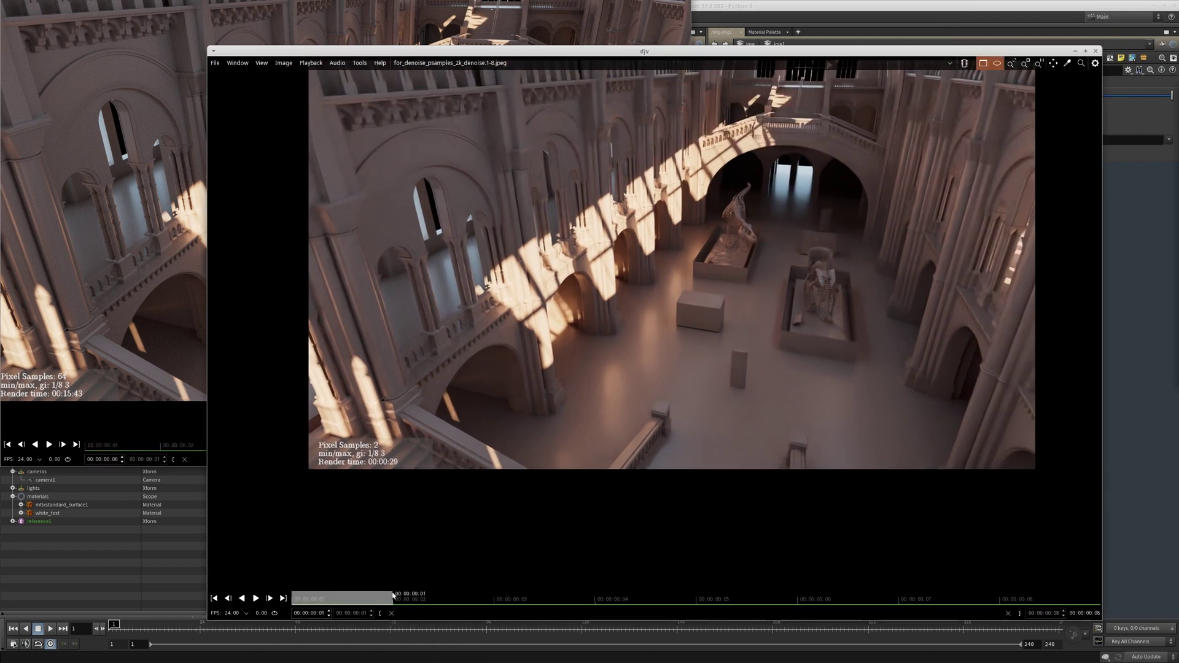
pyautogui.moveTo(483, 235); pyautogui.dragTo(504, 320, button='middle')
pyautogui.scroll(2, 574, 179)
# - Show the first frame of the noisy sequence and arrange its window for comparison with the denoised frame
pyautogui.keyDown('alt'); pyautogui.moveTo(191, 208); pyautogui.dragTo(288, 293); pyautogui.keyUp('alt')
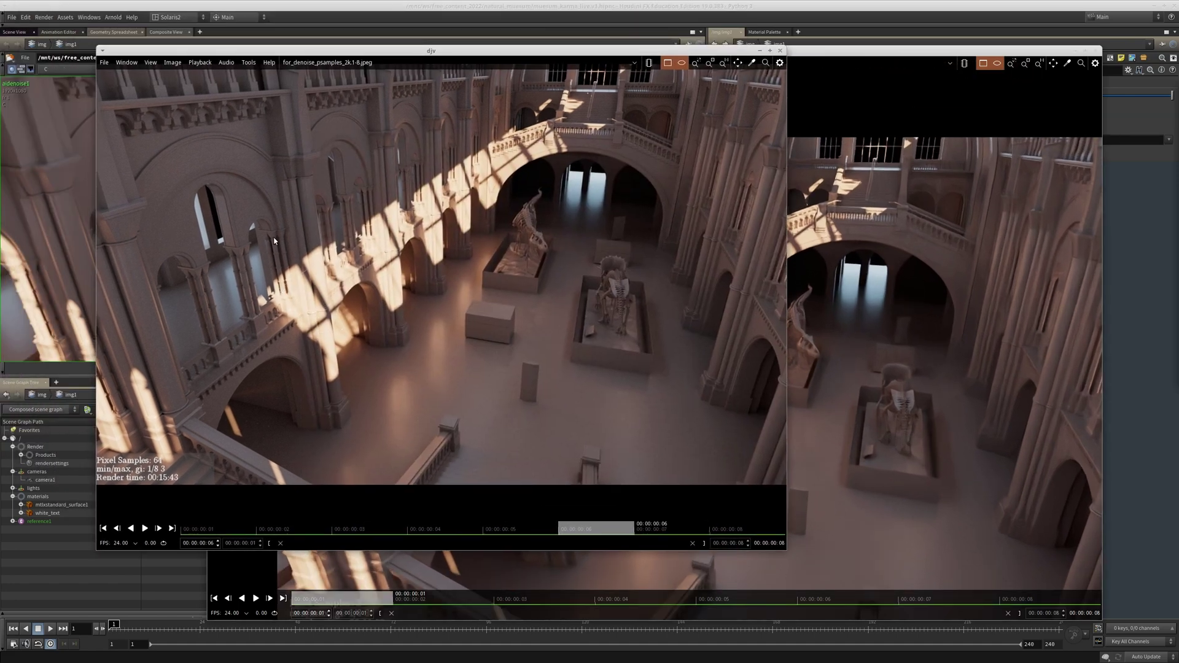
pyautogui.moveTo(267, 233); pyautogui.dragTo(301, 259, button='middle')
pyautogui.click(191, 531)
pyautogui.keyDown('alt'); pyautogui.moveTo(315, 238); pyautogui.dragTo(278, 241); pyautogui.keyUp('alt')
pyautogui.keyDown('alt'); pyautogui.moveTo(931, 361); pyautogui.dragTo(989, 296); pyautogui.keyUp('alt')
pyautogui.click(251, 304)
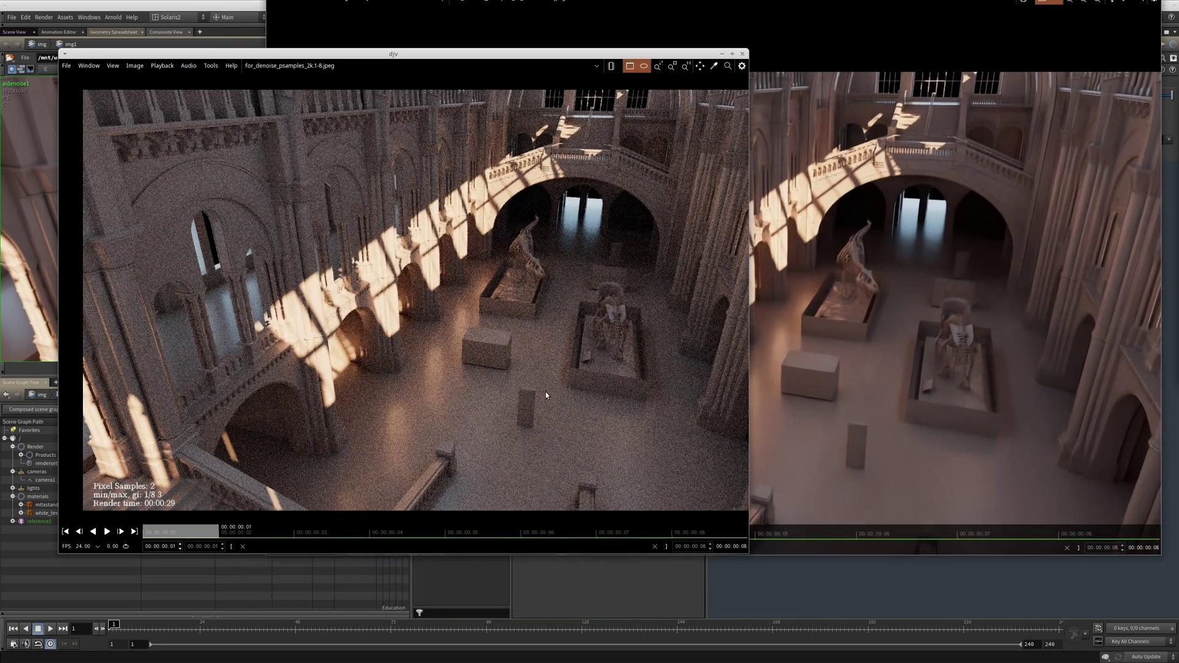
pyautogui.keyDown('alt'); pyautogui.moveTo(649, 429); pyautogui.dragTo(510, 517, button='right'); pyautogui.keyUp('alt')
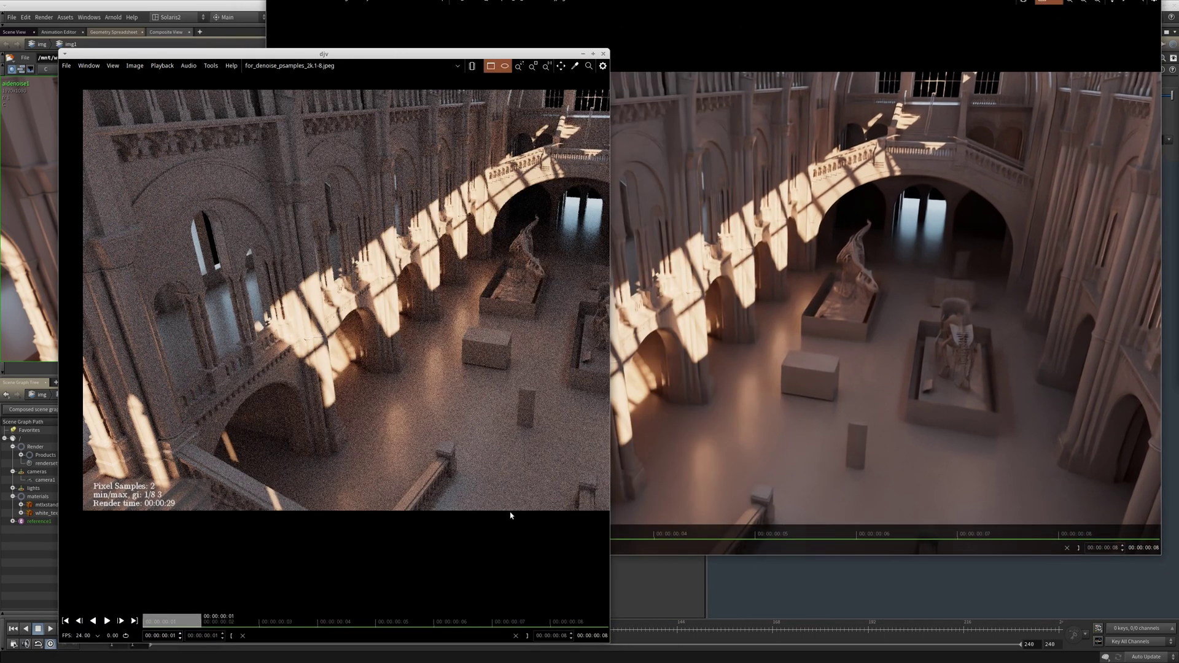
pyautogui.click(858, 372)
pyautogui.moveTo(682, 376); pyautogui.dragTo(629, 306, button='middle')
pyautogui.keyDown('alt'); pyautogui.moveTo(378, 490); pyautogui.dragTo(323, 517); pyautogui.keyUp('alt')
# - Scrub the noisy sequence to frame 5 with 32 pixel samples and compare it with the denoised first frame
pyautogui.click(211, 618)
pyautogui.moveTo(211, 618); pyautogui.dragTo(386, 620)
pyautogui.click(766, 369)
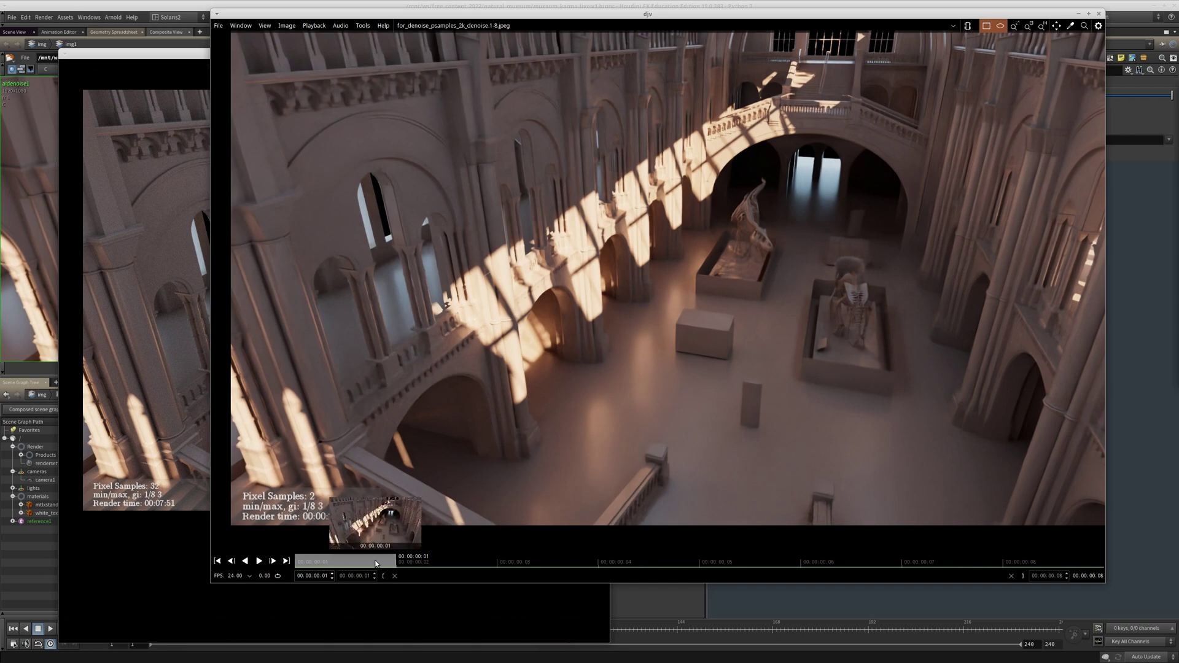
pyautogui.moveTo(392, 566); pyautogui.dragTo(319, 566)
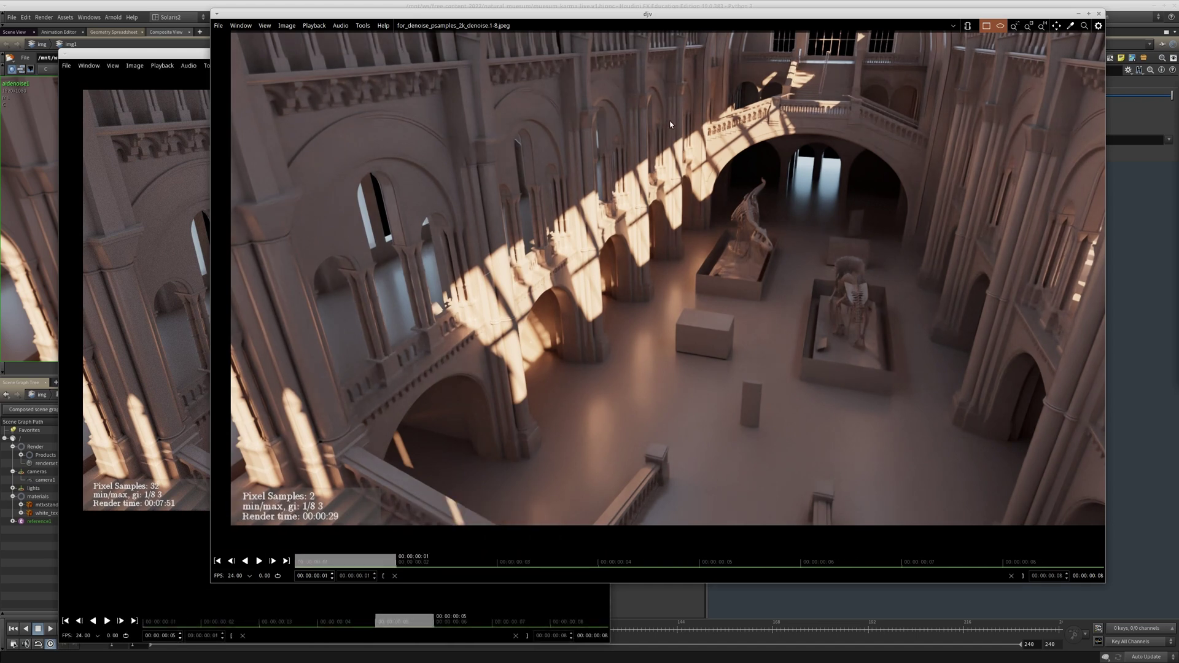
# - Maximize the denoised sequence window, inspect the wall and arch details of its first frame, and go to frame 2
pyautogui.click(1088, 13)
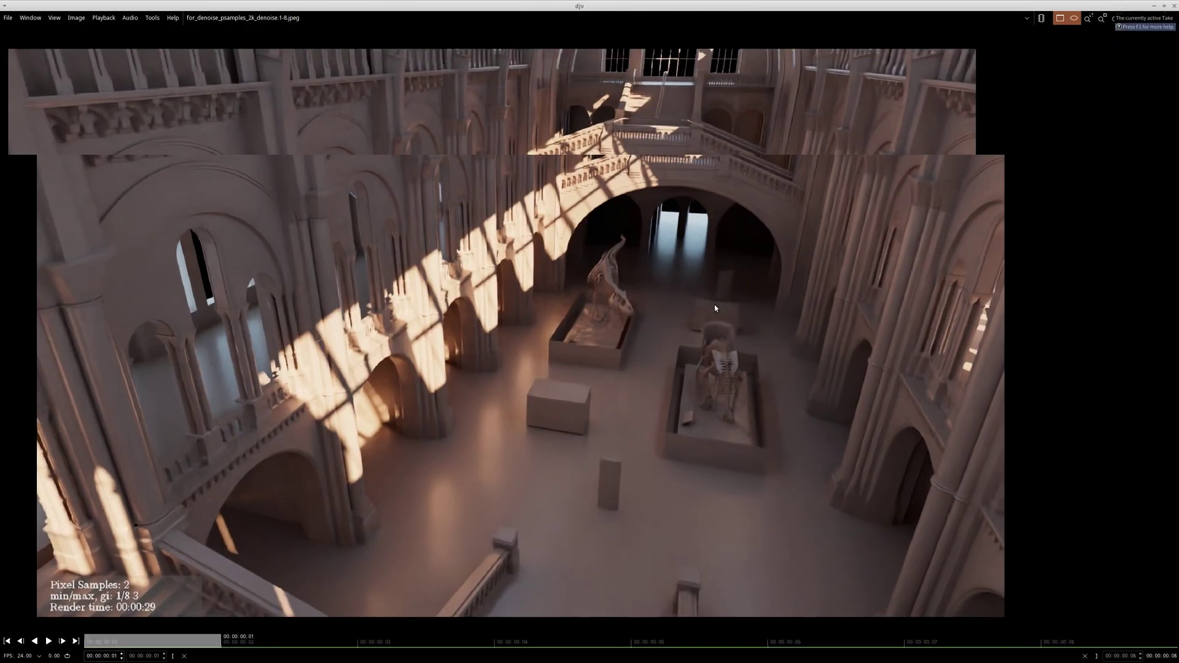
pyautogui.scroll(3, 430, 172)
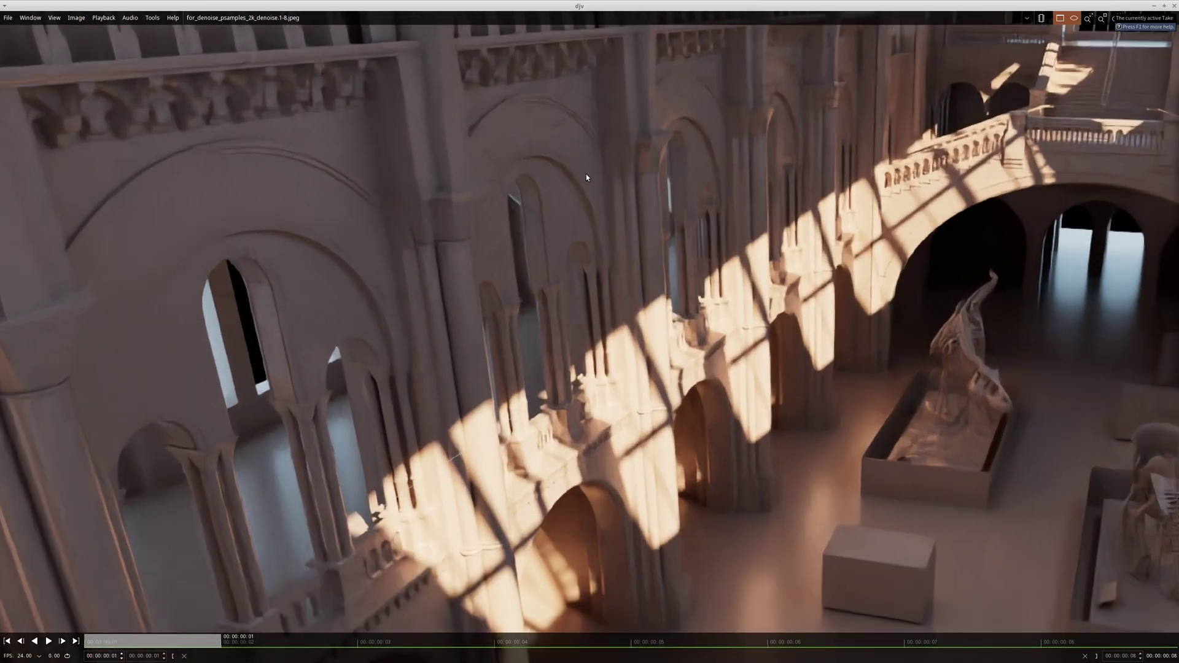
pyautogui.scroll(-4, 536, 199)
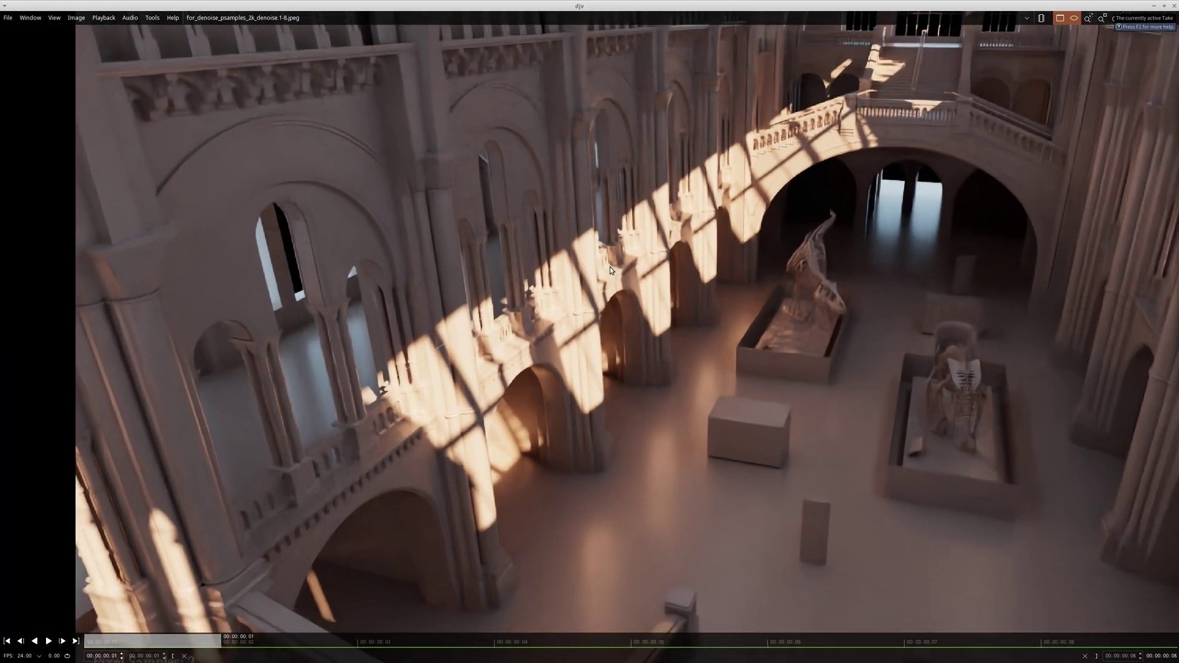
pyautogui.scroll(-2, 613, 276)
pyautogui.moveTo(638, 305); pyautogui.dragTo(524, 311, button='middle')
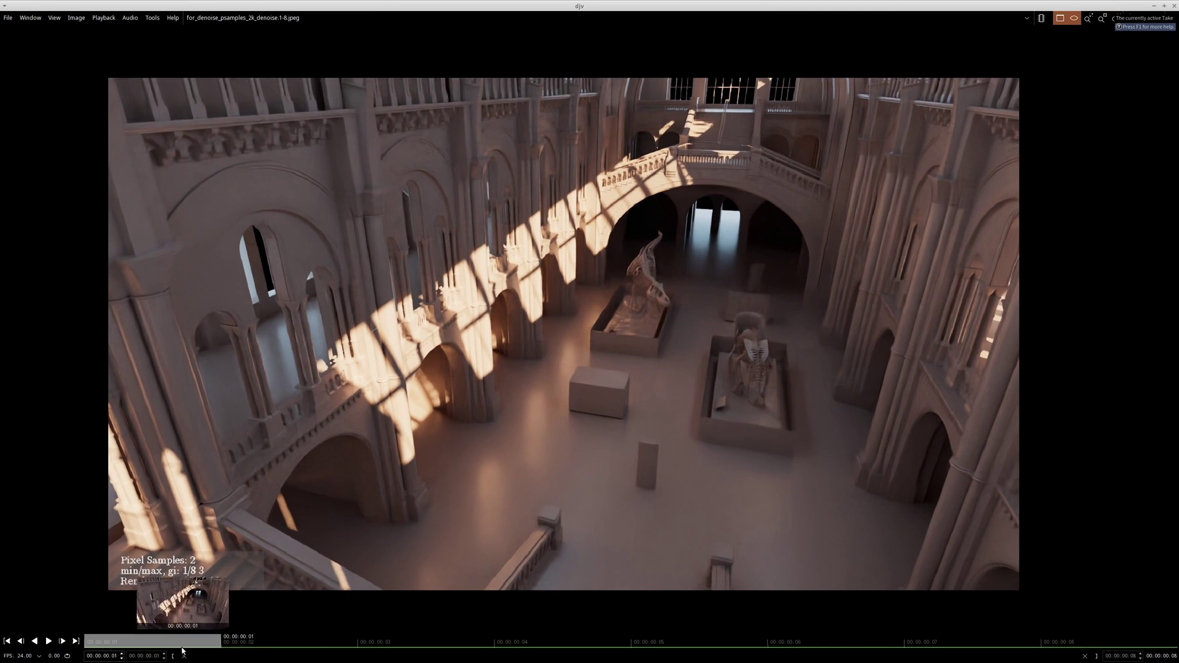
pyautogui.click(301, 651)
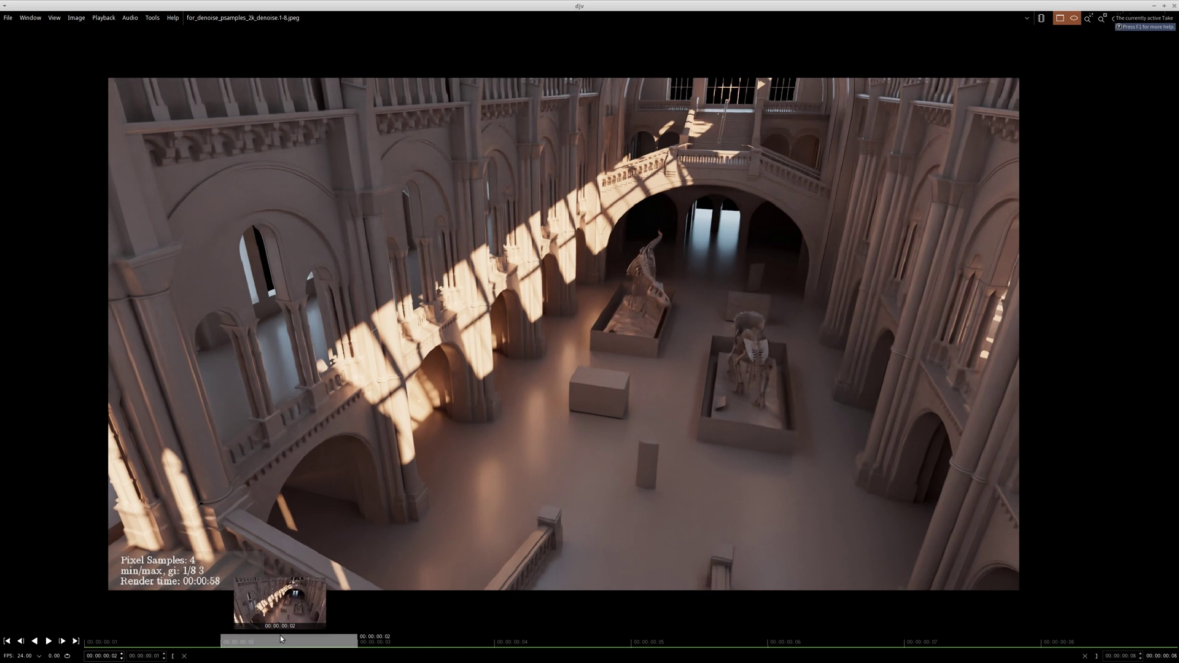
# - Step the denoised sequence through frames 3, 4, 5 and 6, and inspect the 64-sample image up close
pyautogui.click(443, 639)
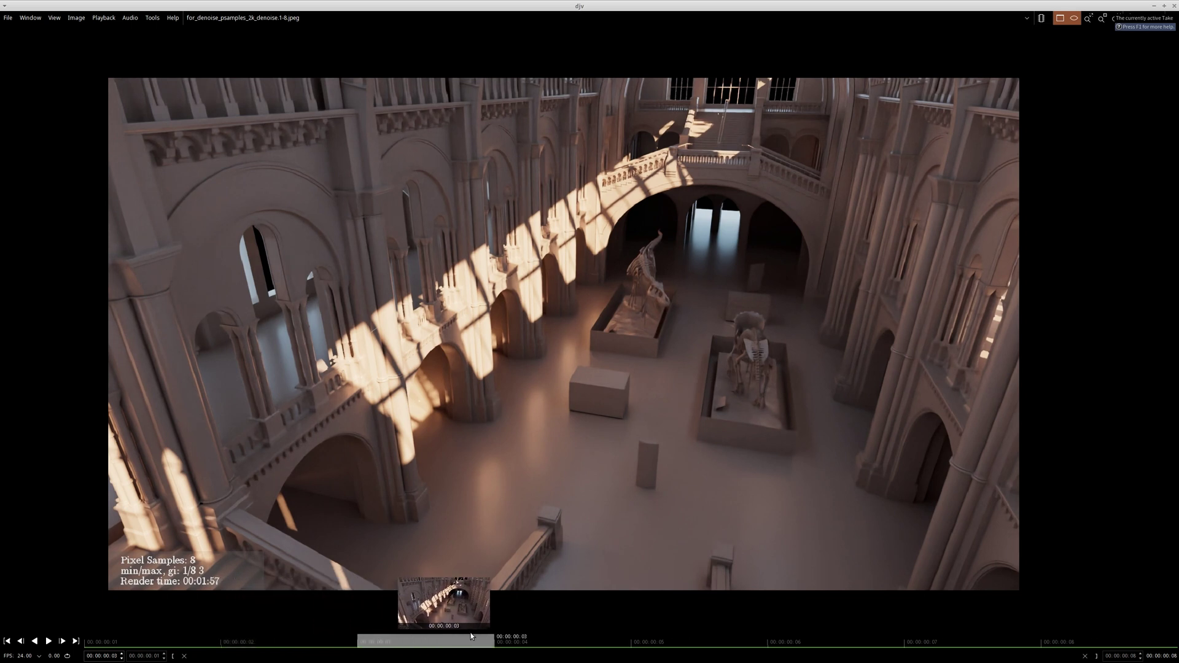
pyautogui.click(501, 639)
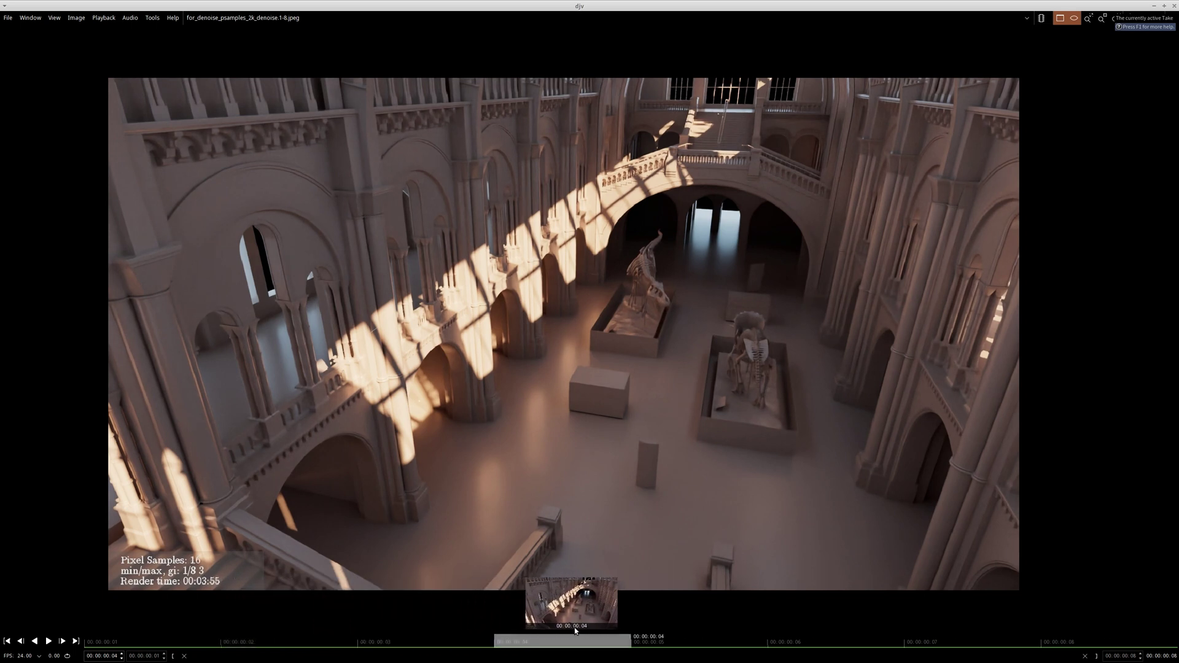
pyautogui.click(703, 626)
pyautogui.click(822, 629)
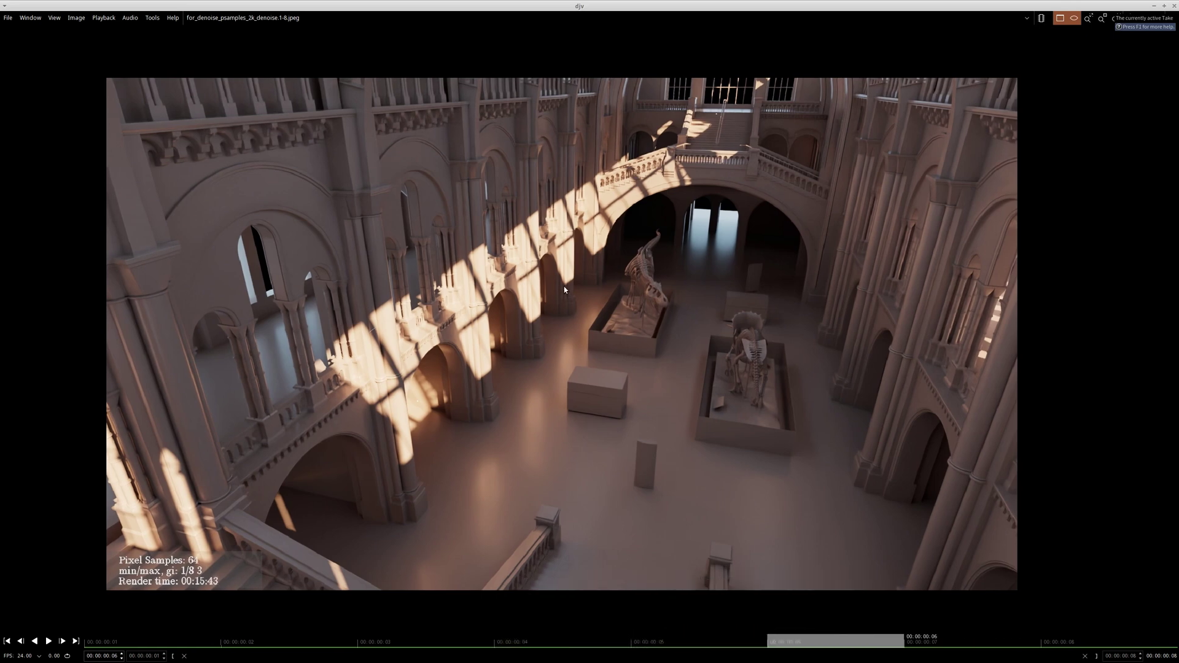
pyautogui.scroll(3, 573, 280)
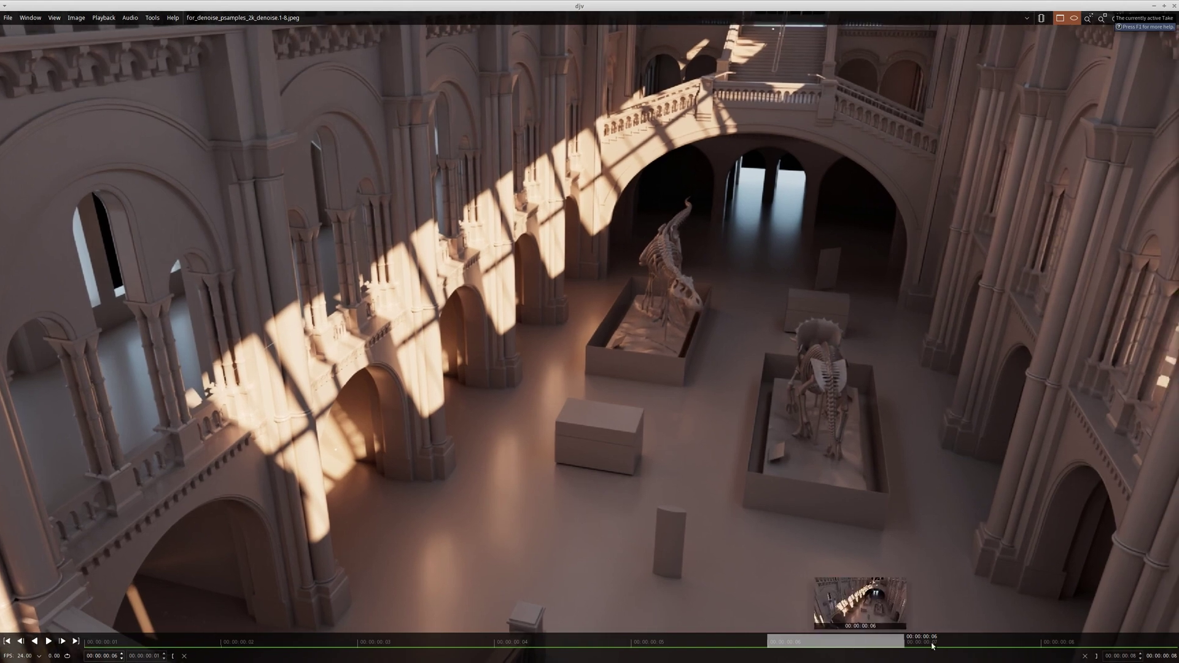
# - Show frame 7 of the denoised sequence and inspect the whole hall and the dinosaur skeletons
pyautogui.click(946, 644)
pyautogui.scroll(-4, 675, 380)
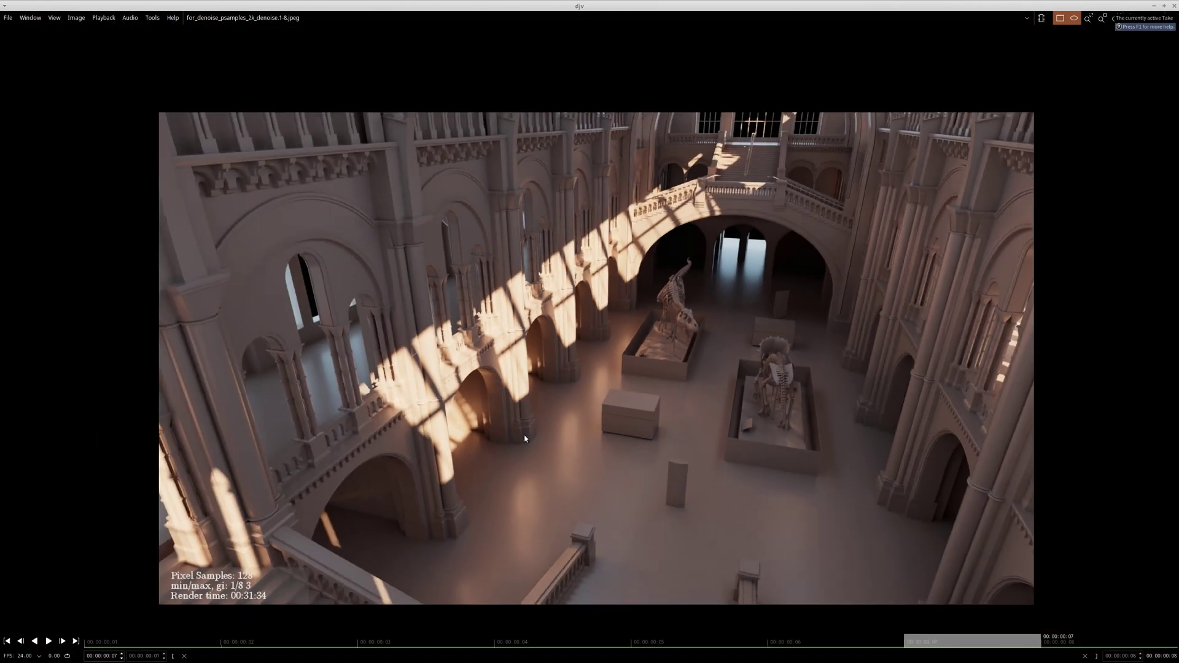
pyautogui.moveTo(438, 506); pyautogui.dragTo(488, 448, button='middle')
pyautogui.moveTo(727, 295); pyautogui.dragTo(710, 321, button='middle')
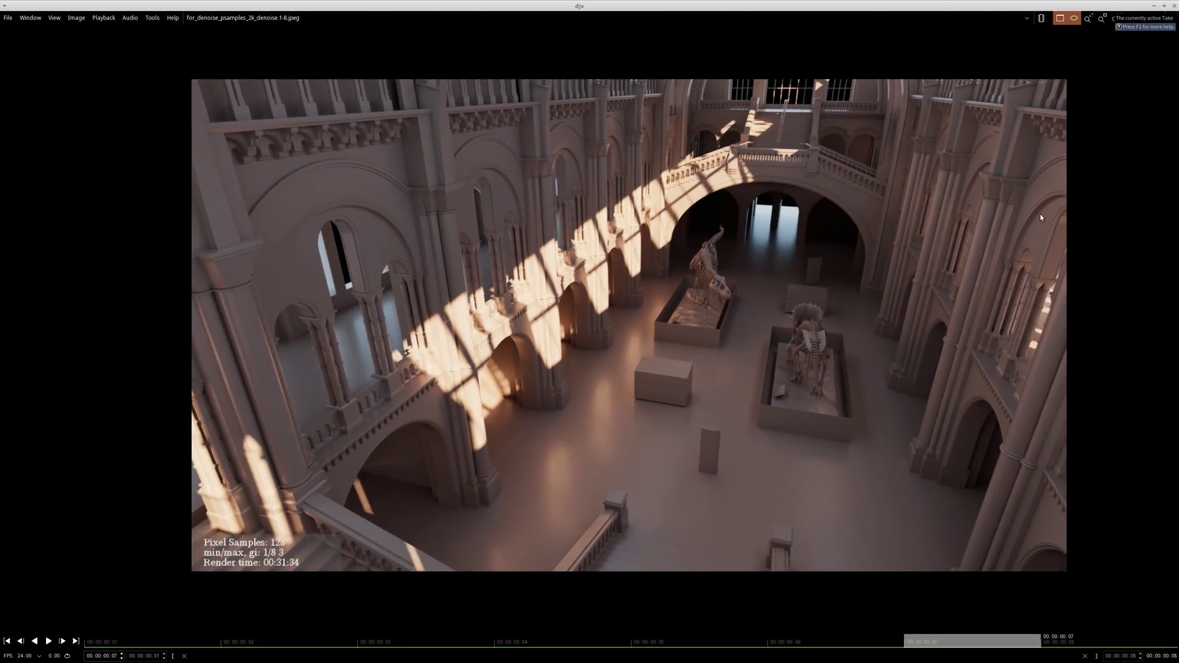
pyautogui.scroll(10, 1006, 226)
pyautogui.moveTo(632, 435); pyautogui.dragTo(890, 248, button='middle')
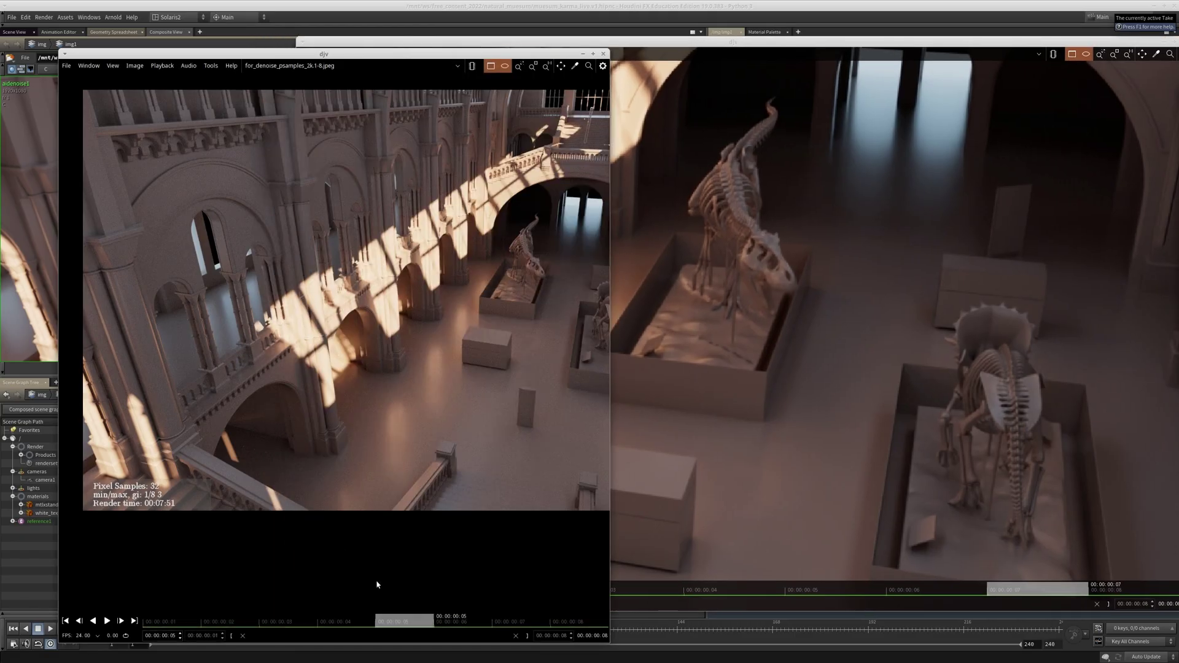
# - Scrub the noisy sequence to frame 7 and compare its upper wall arches and columns with the denoised frame 7
pyautogui.moveTo(425, 620); pyautogui.dragTo(518, 617)
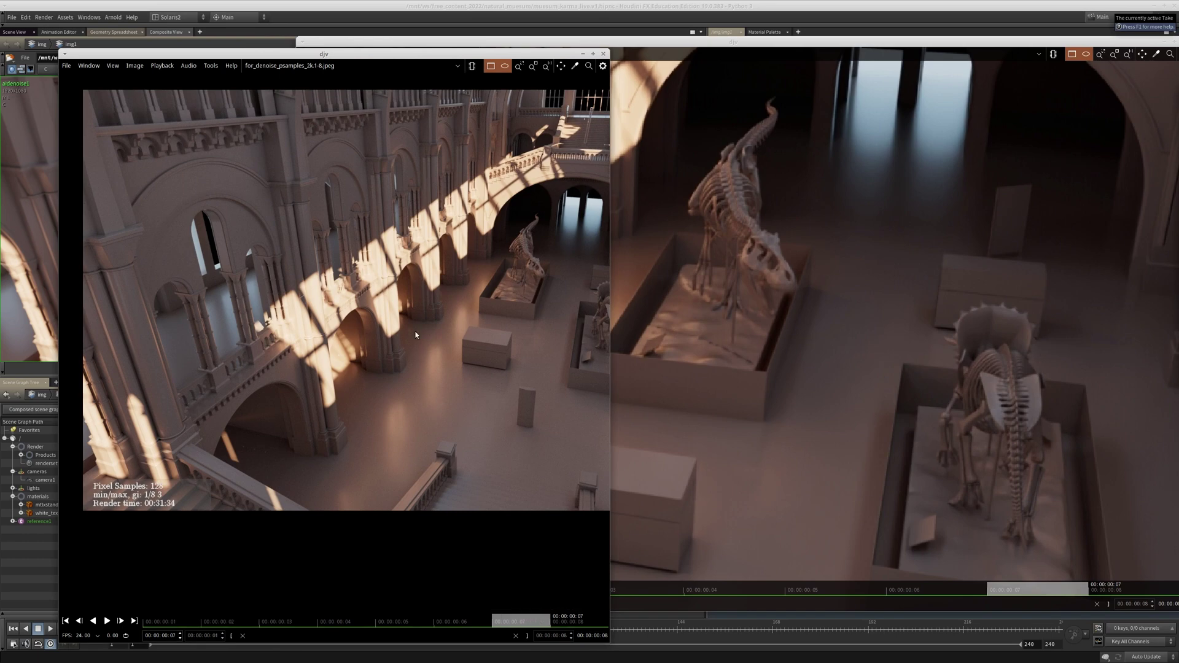
pyautogui.scroll(6, 417, 345)
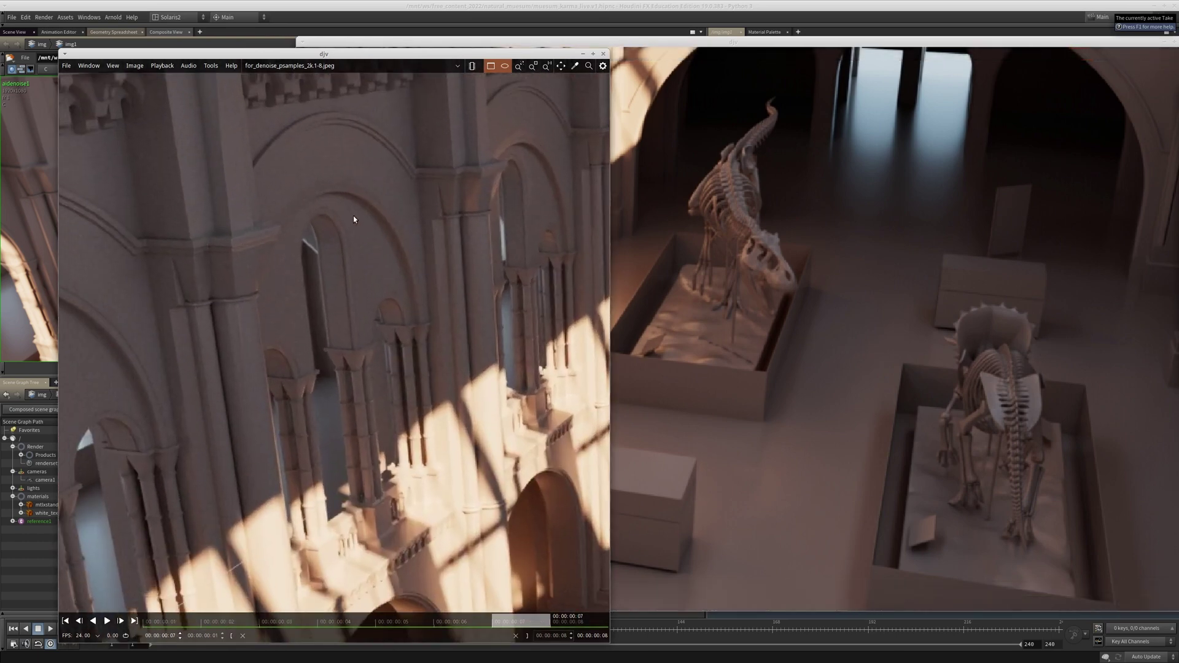
pyautogui.click(962, 326)
pyautogui.moveTo(962, 323); pyautogui.dragTo(1169, 501, button='middle')
pyautogui.moveTo(633, 147); pyautogui.dragTo(1053, 314, button='middle')
pyautogui.moveTo(319, 302); pyautogui.dragTo(485, 264, button='middle')
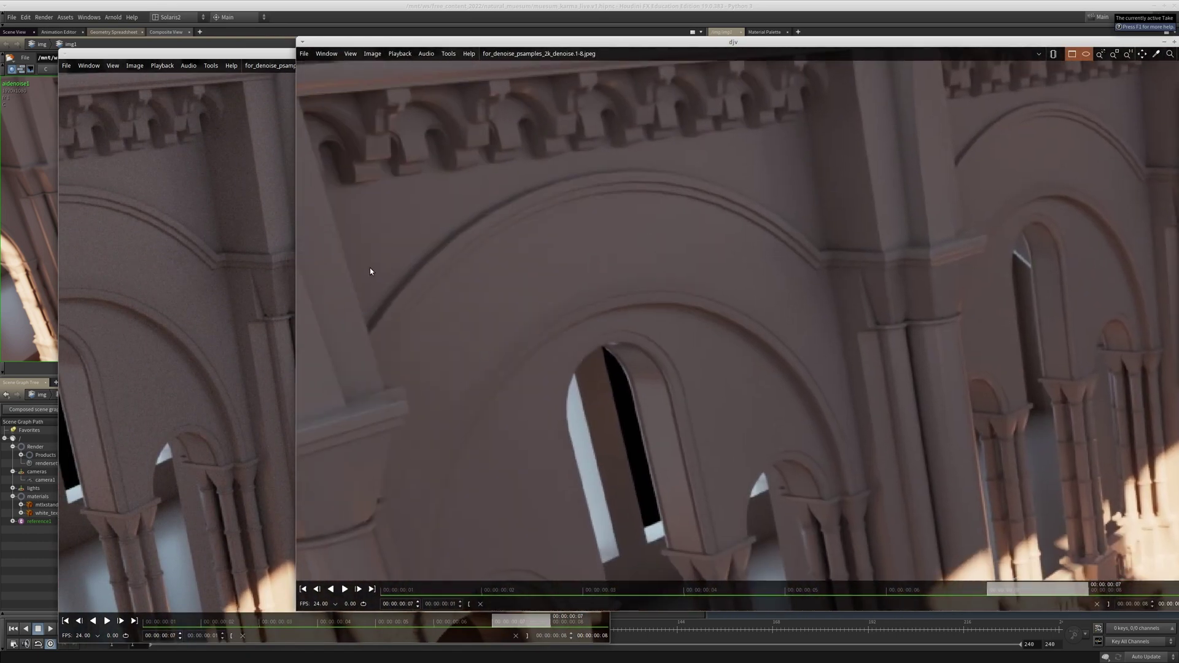
pyautogui.click(201, 311)
pyautogui.moveTo(141, 303); pyautogui.dragTo(441, 318, button='middle')
pyautogui.moveTo(676, 300); pyautogui.dragTo(685, 315, button='middle')
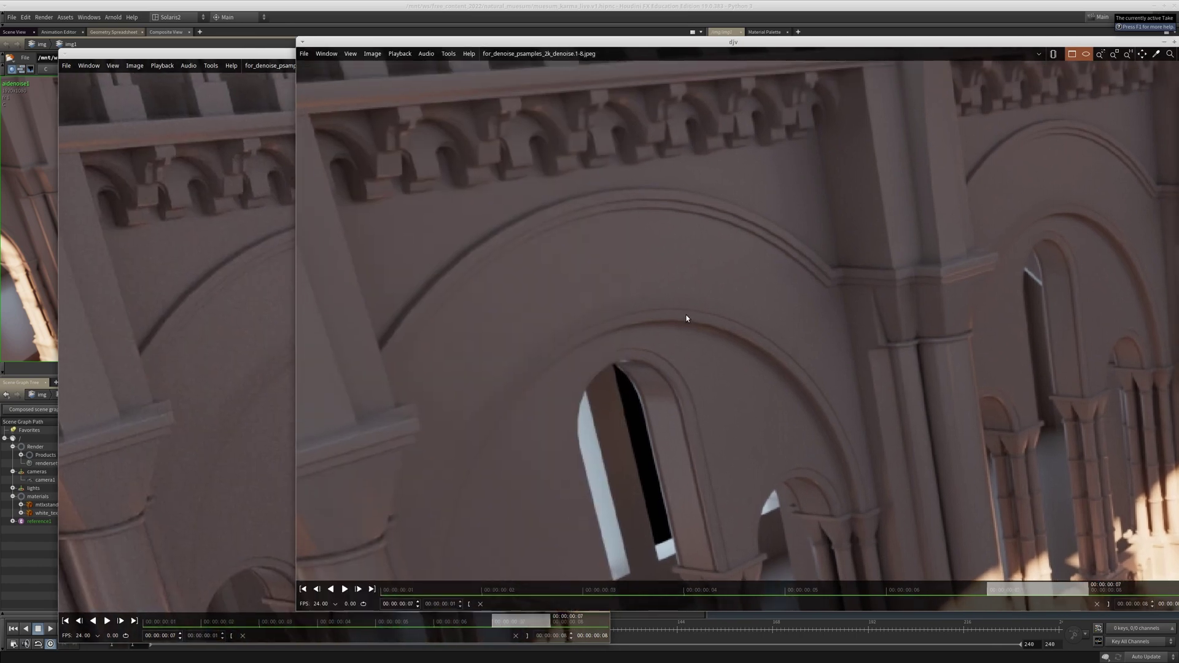
pyautogui.scroll(-3, 621, 282)
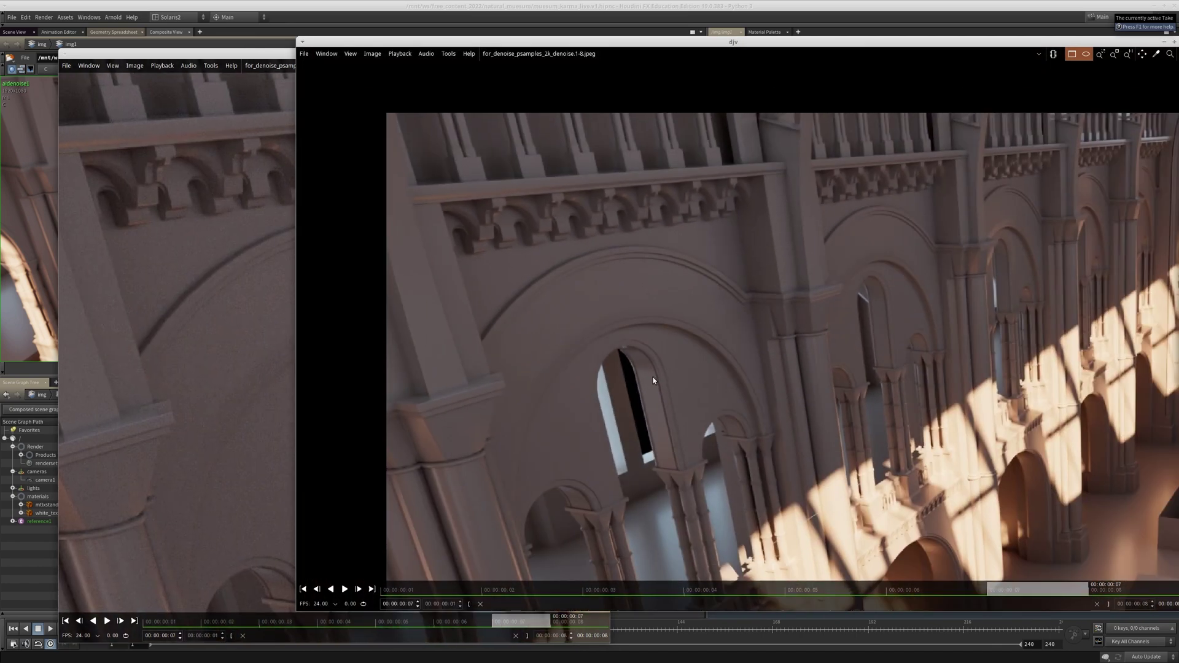
# - Reposition the denoised sequence window, frame the full image, and compare frames 5, 7 and 6
pyautogui.moveTo(686, 44); pyautogui.dragTo(549, 27)
pyautogui.scroll(-3, 718, 307)
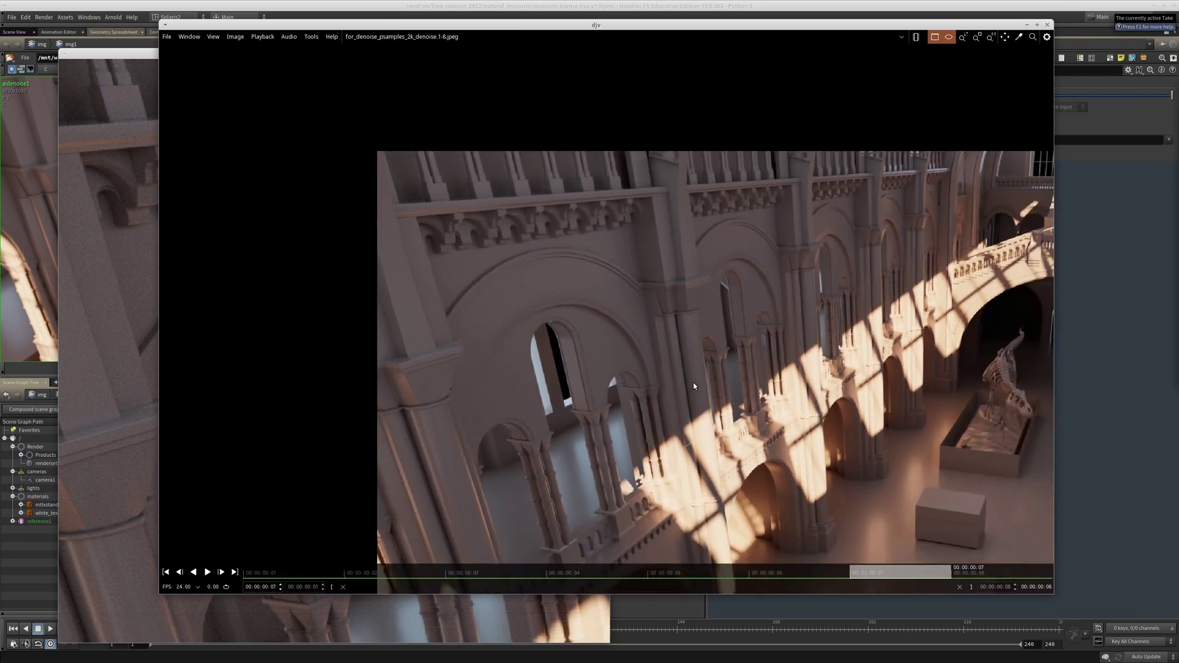
pyautogui.moveTo(705, 367); pyautogui.dragTo(466, 271, button='middle')
pyautogui.scroll(-4, 466, 272)
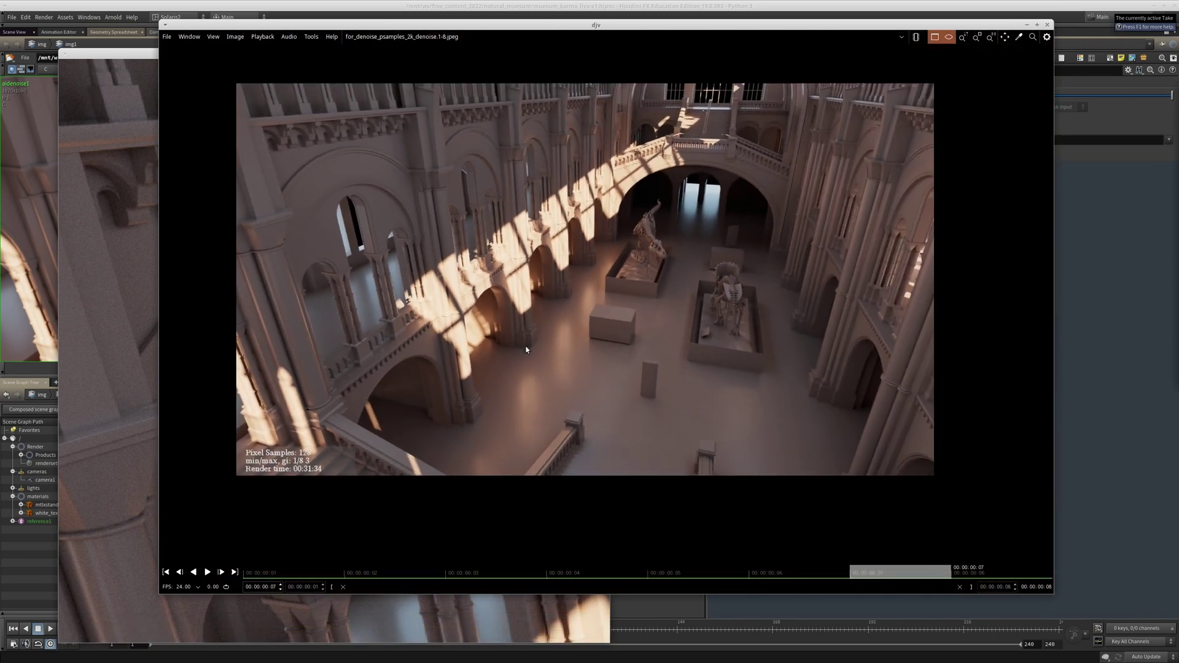
pyautogui.click(696, 576)
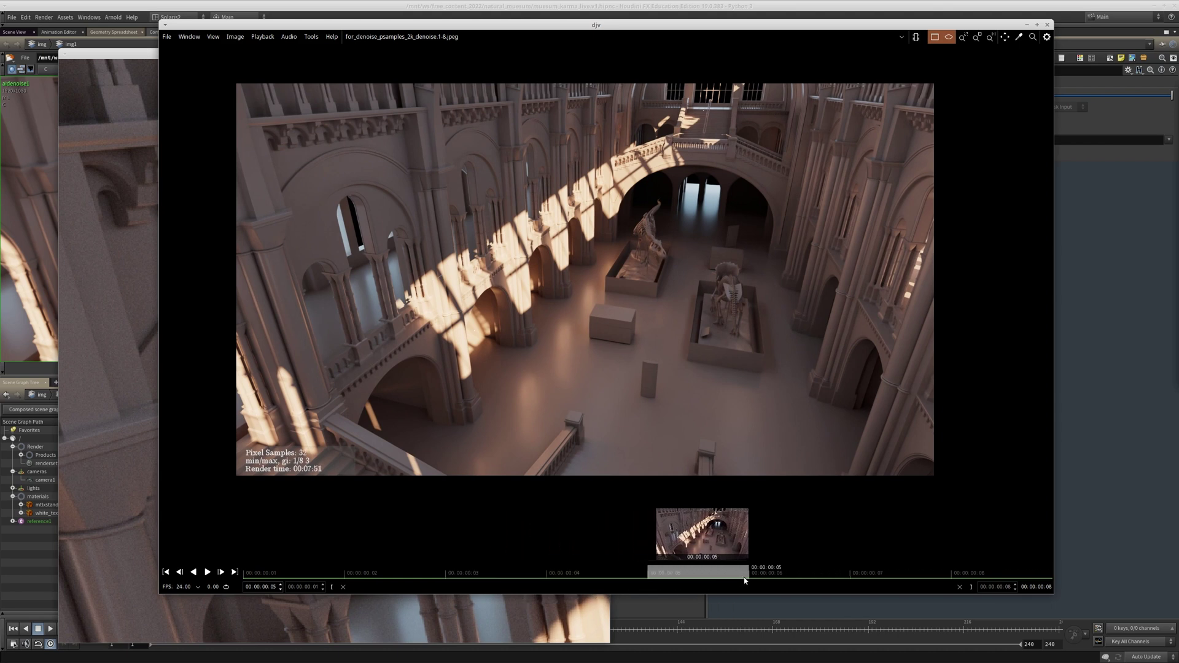
pyautogui.click(919, 570)
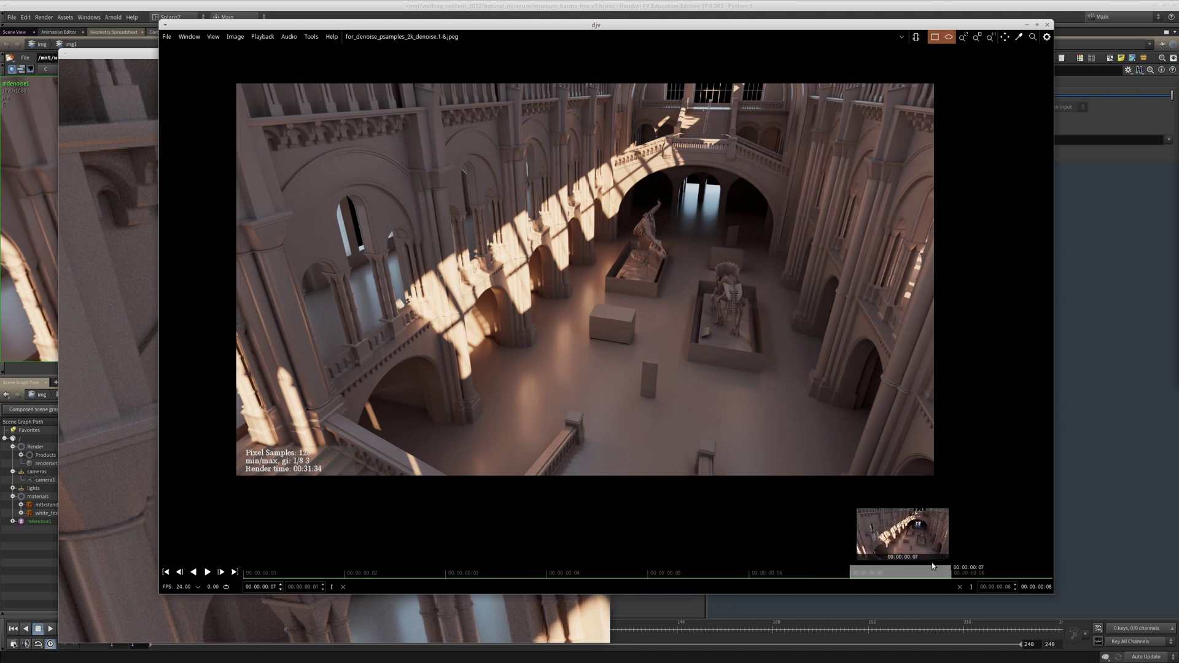
pyautogui.click(798, 571)
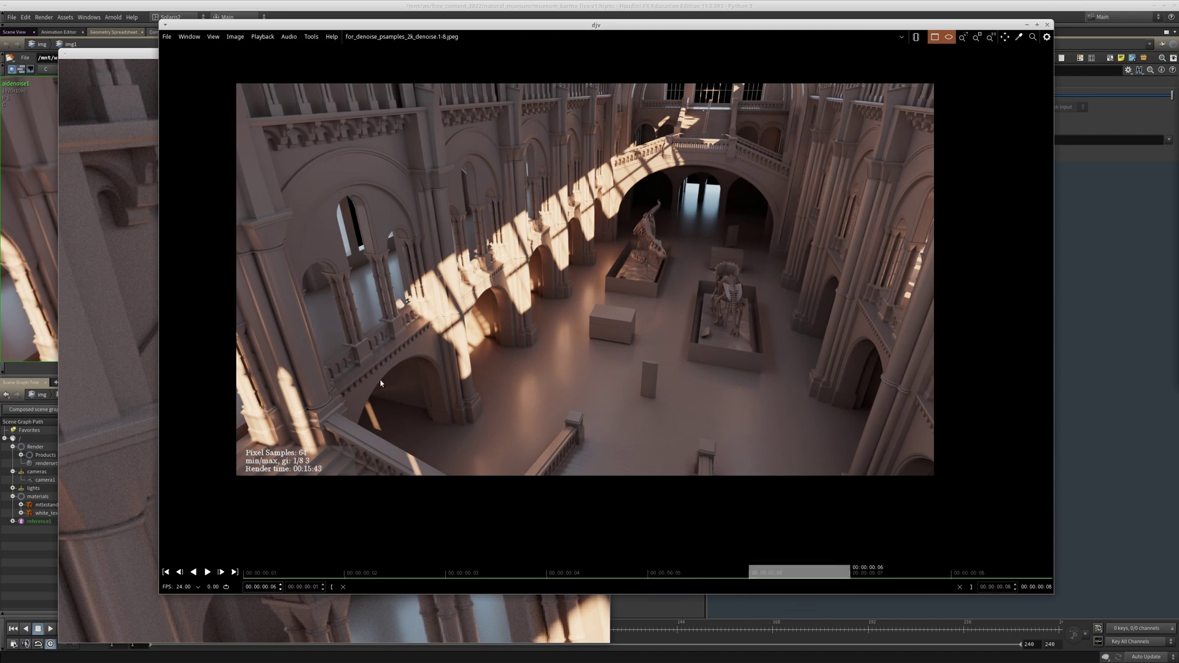
# - Inspect the columns and balustrade in denoised frame 6, and compare them with frame 8 close up and at full view
pyautogui.scroll(5, 372, 279)
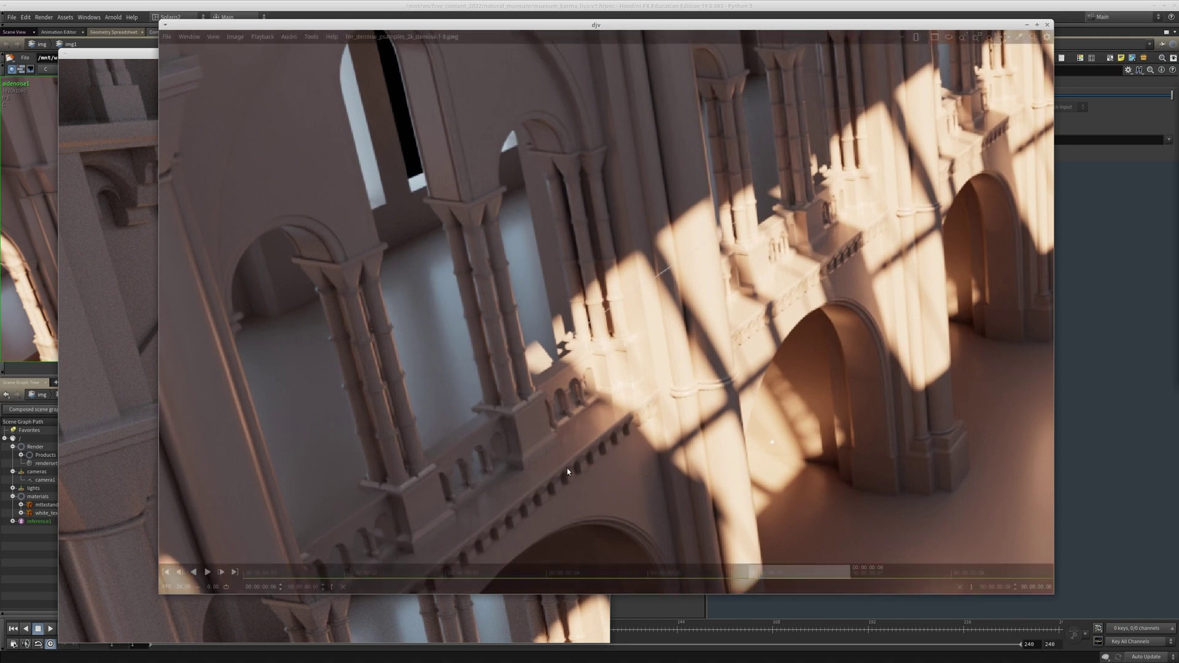
pyautogui.moveTo(366, 593); pyautogui.dragTo(685, 574)
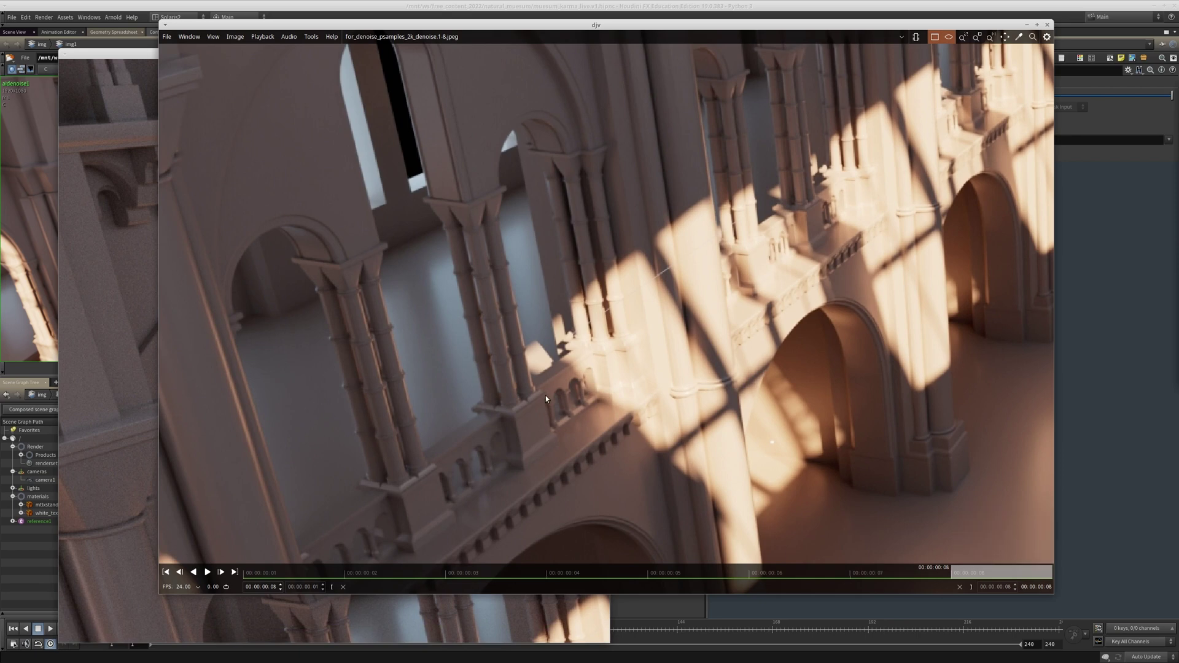
pyautogui.click(988, 572)
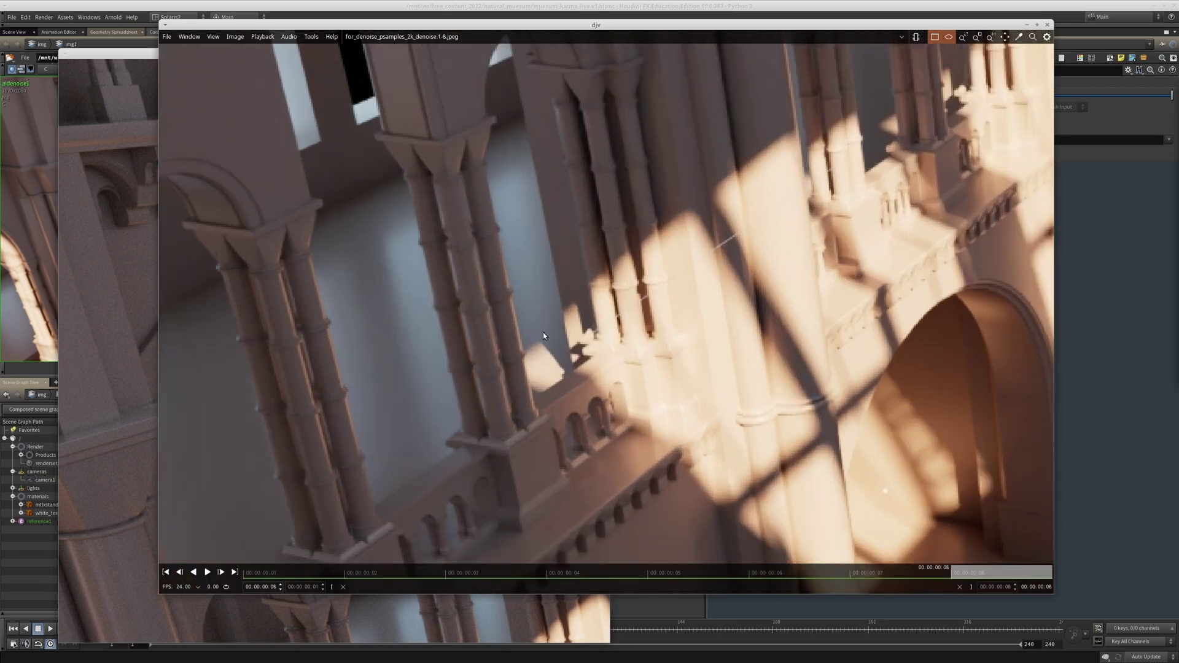
pyautogui.scroll(-3, 627, 363)
pyautogui.moveTo(839, 425); pyautogui.dragTo(561, 410, button='middle')
pyautogui.scroll(-5, 796, 377)
pyautogui.scroll(-2, 551, 364)
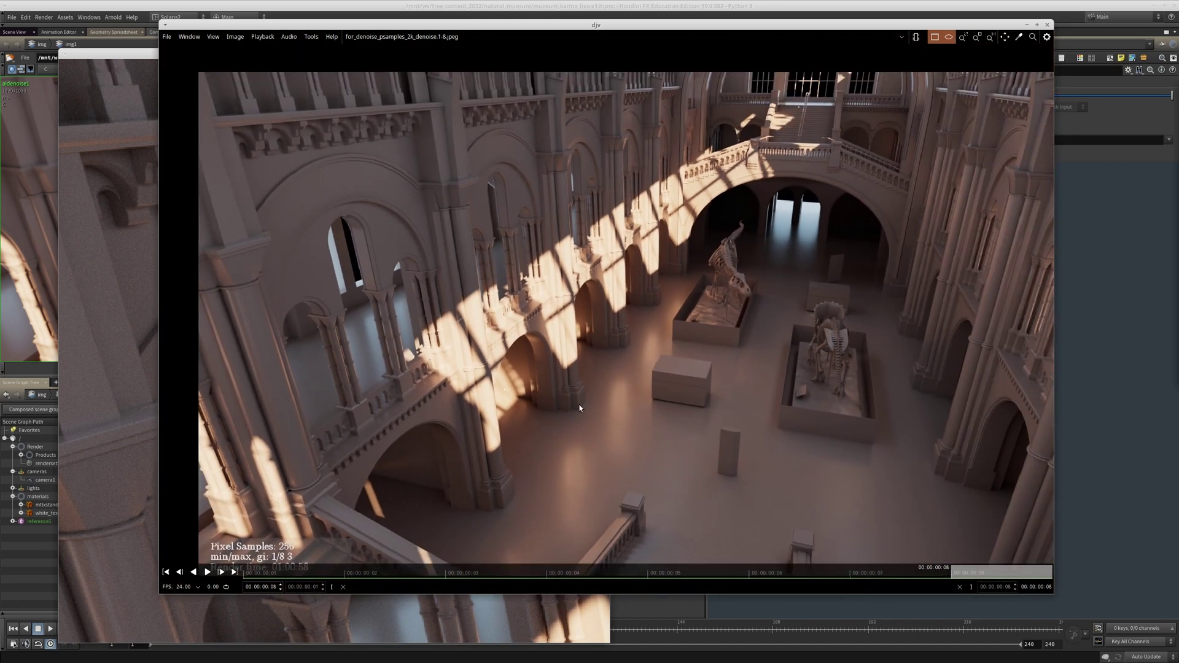
pyautogui.moveTo(718, 294); pyautogui.dragTo(709, 303, button='middle')
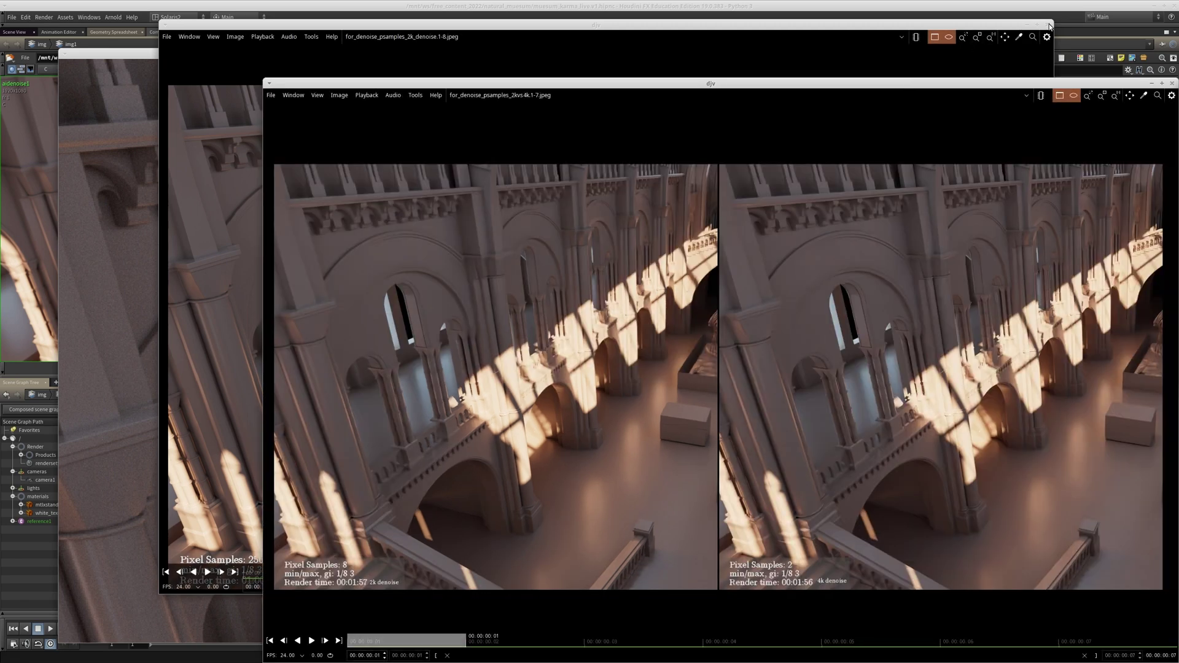
# - Close the denoised and noisy 2k sequence windows, and reposition the 2k-versus-4k comparison window
pyautogui.click(1049, 26)
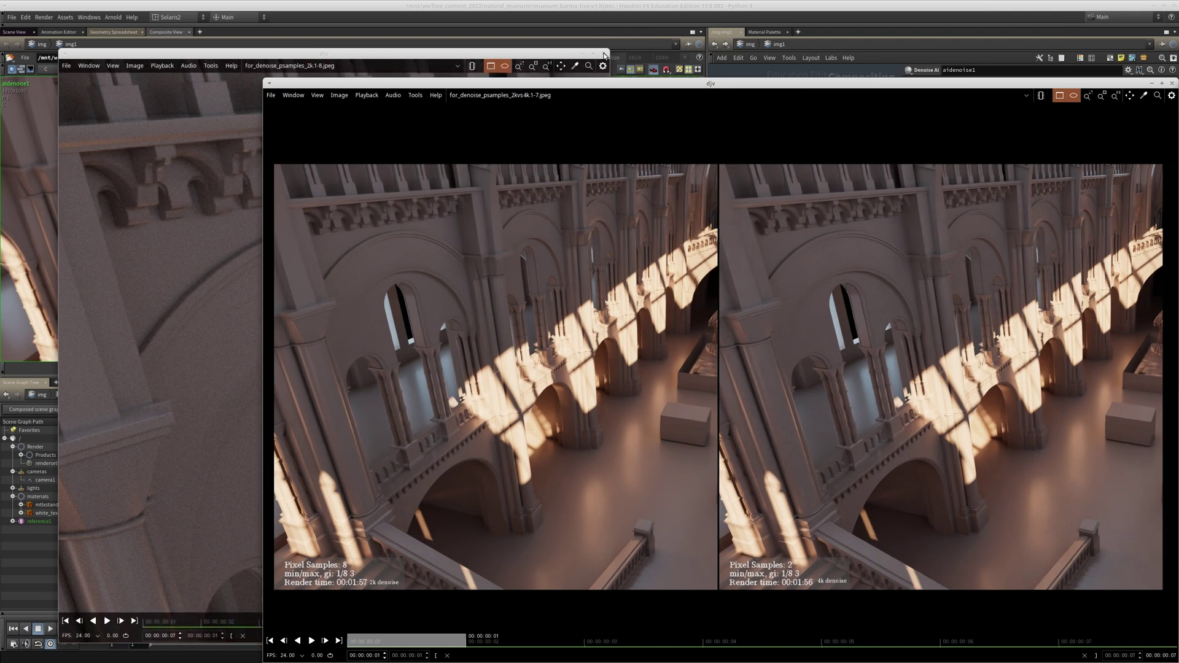
pyautogui.click(604, 54)
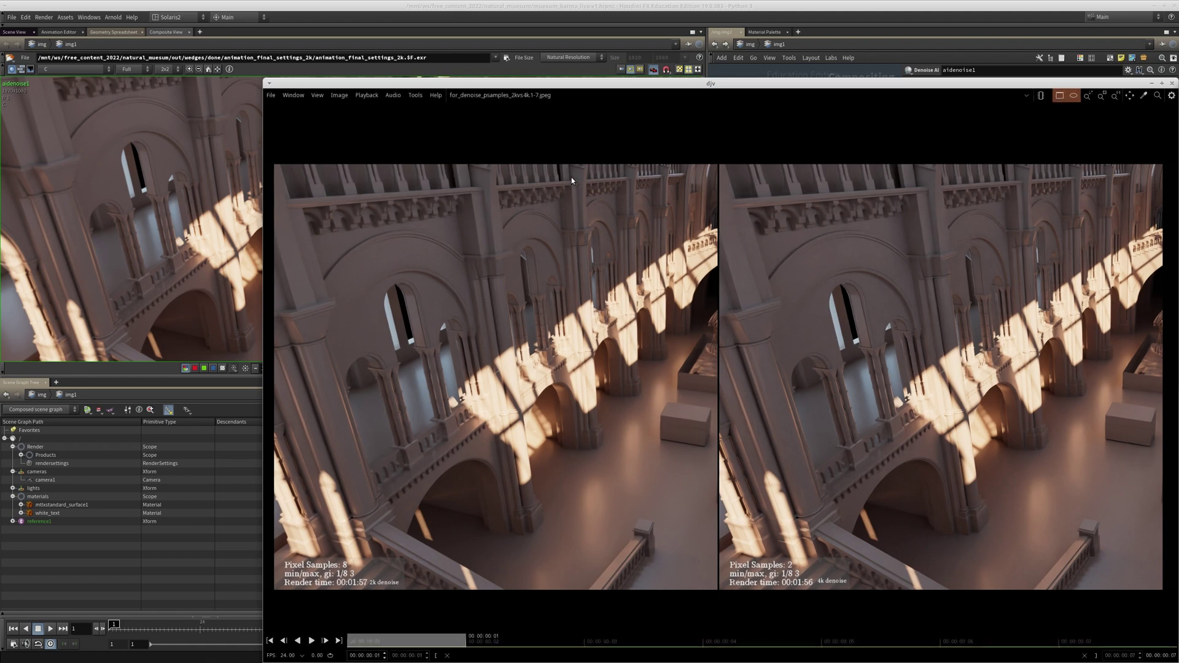
pyautogui.moveTo(578, 84); pyautogui.dragTo(415, 50)
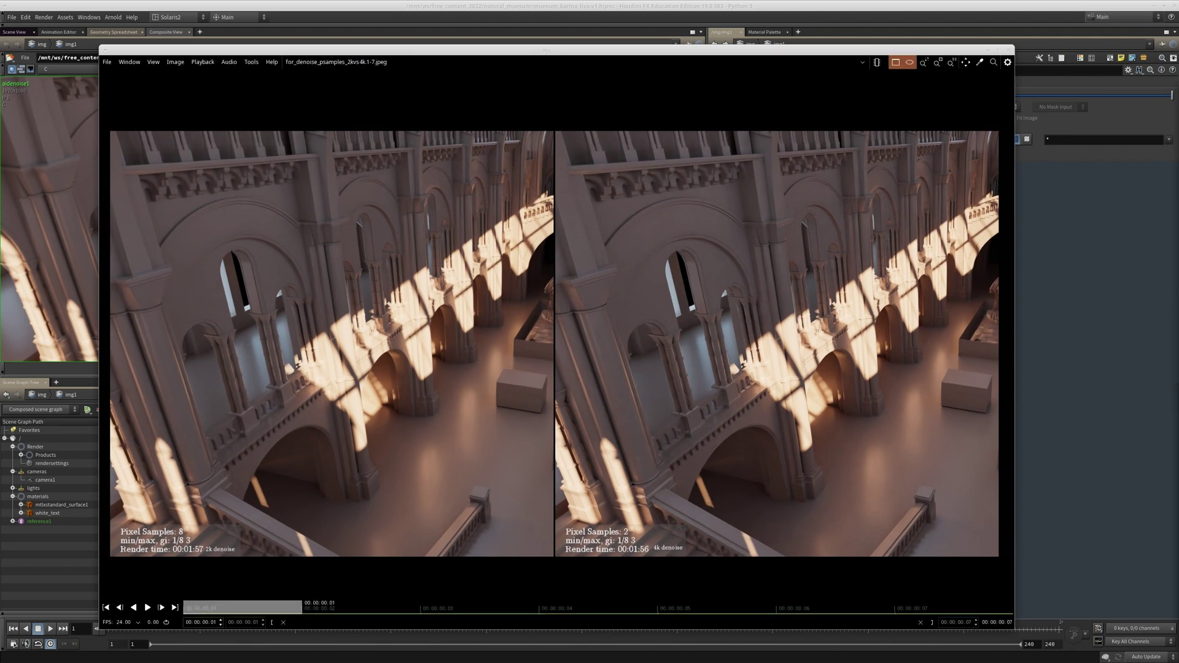
# - Write the note "1920 * 1080 = 15 min with 64 samples" in the untitled text editor document
pyautogui.keyDown('alt'); pyautogui.moveTo(1178, 491); pyautogui.dragTo(410, 259); pyautogui.keyUp('alt')
pyautogui.press('BackSpace')
pyautogui.write('1920 * 1080 = ')
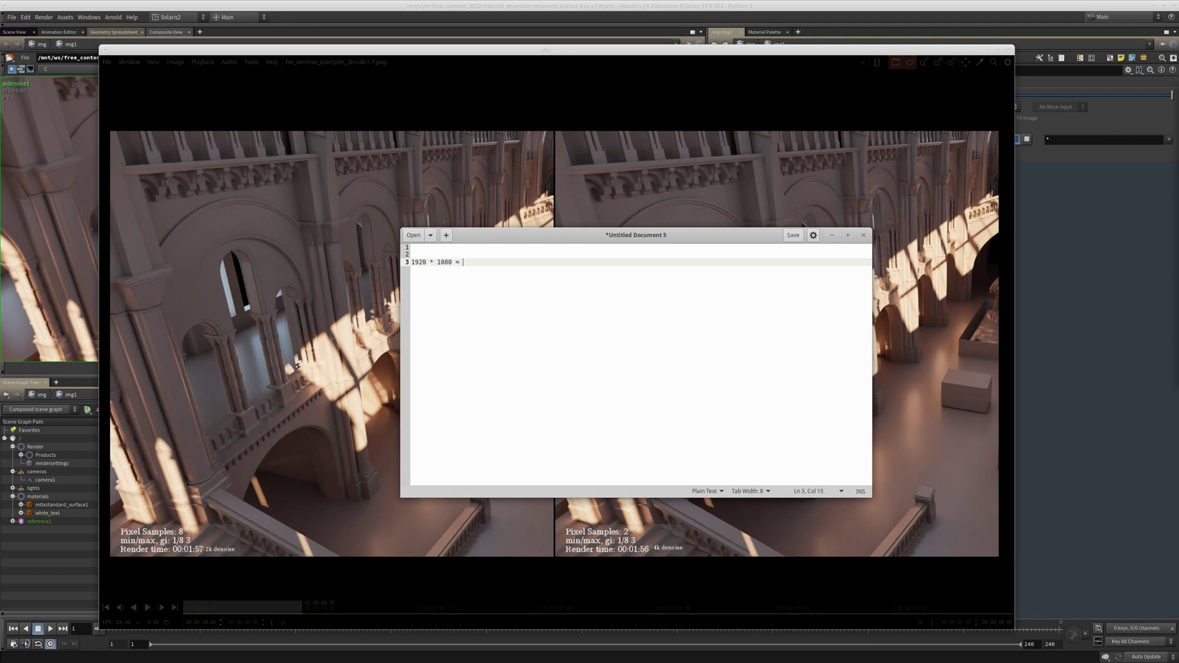
pyautogui.write('15 ,omin with ')
pyautogui.write('16')
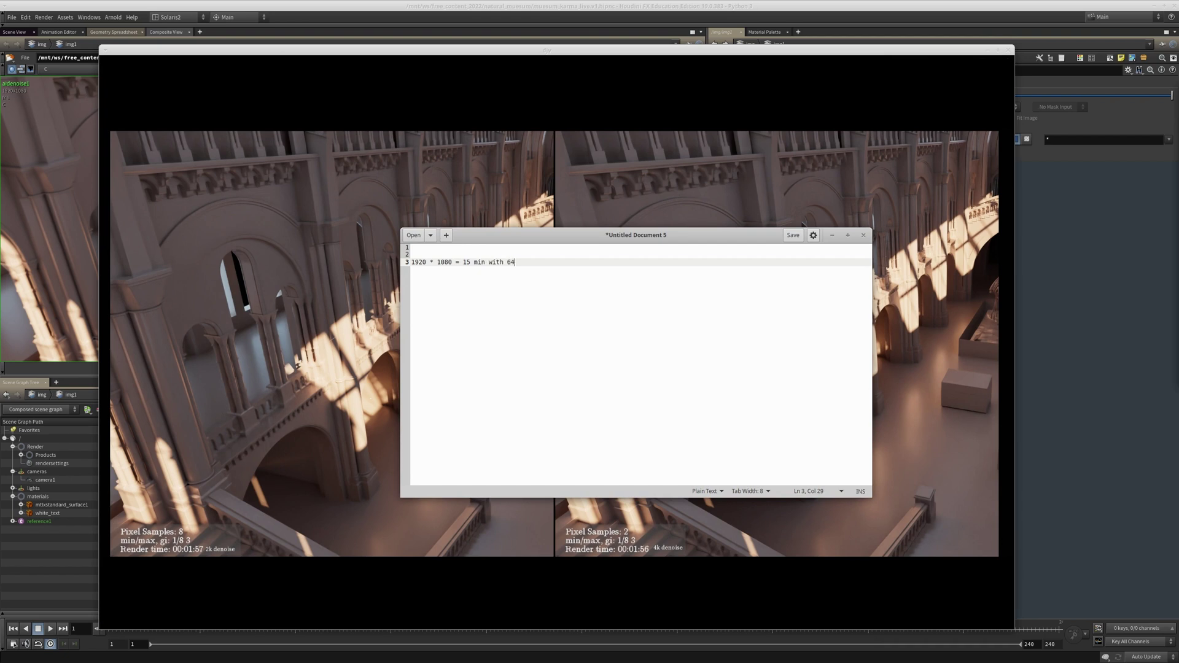
pyautogui.write('amples')
# - Add the note "3840 * 2160 = 15 min 16 samples" two lines below the first one
pyautogui.press('Return')
pyautogui.press('Return')
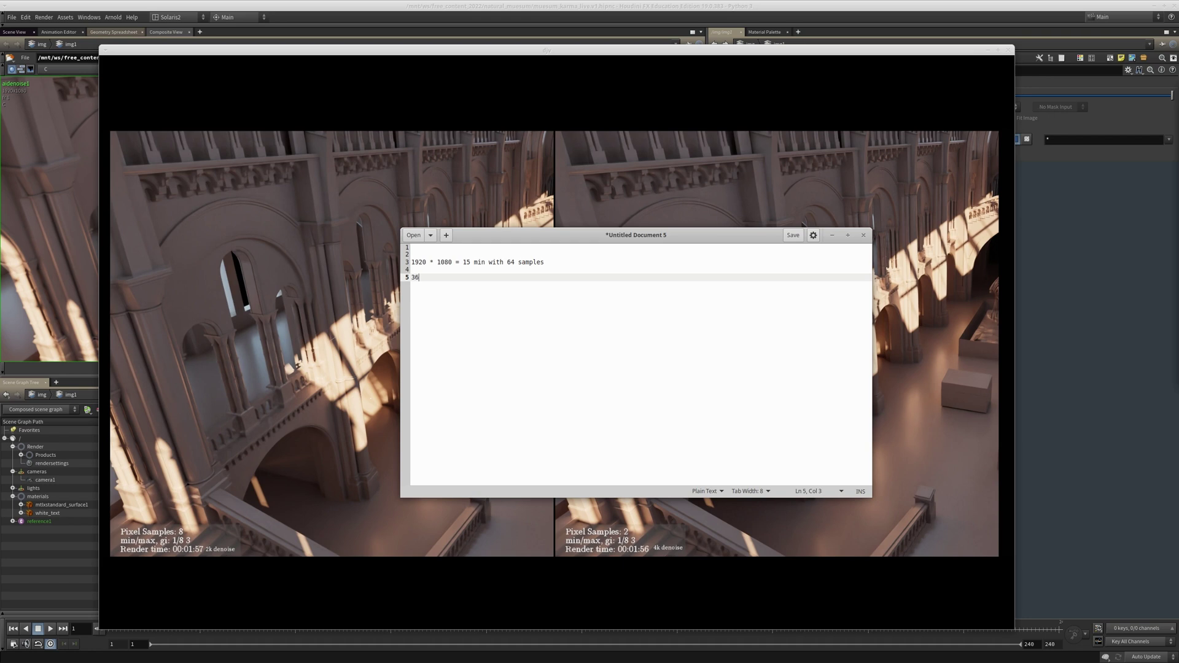
pyautogui.hotkey('shift', 'Left')
pyautogui.write('840 * 2160 = 15 min 16 samples')
# - Highlight the two resolution notes in turn for comparison, and add two blank lines after them
pyautogui.hotkey('shift', 'Home')
pyautogui.press('Up')
pyautogui.press('Up')
pyautogui.hotkey('shift', 'End')
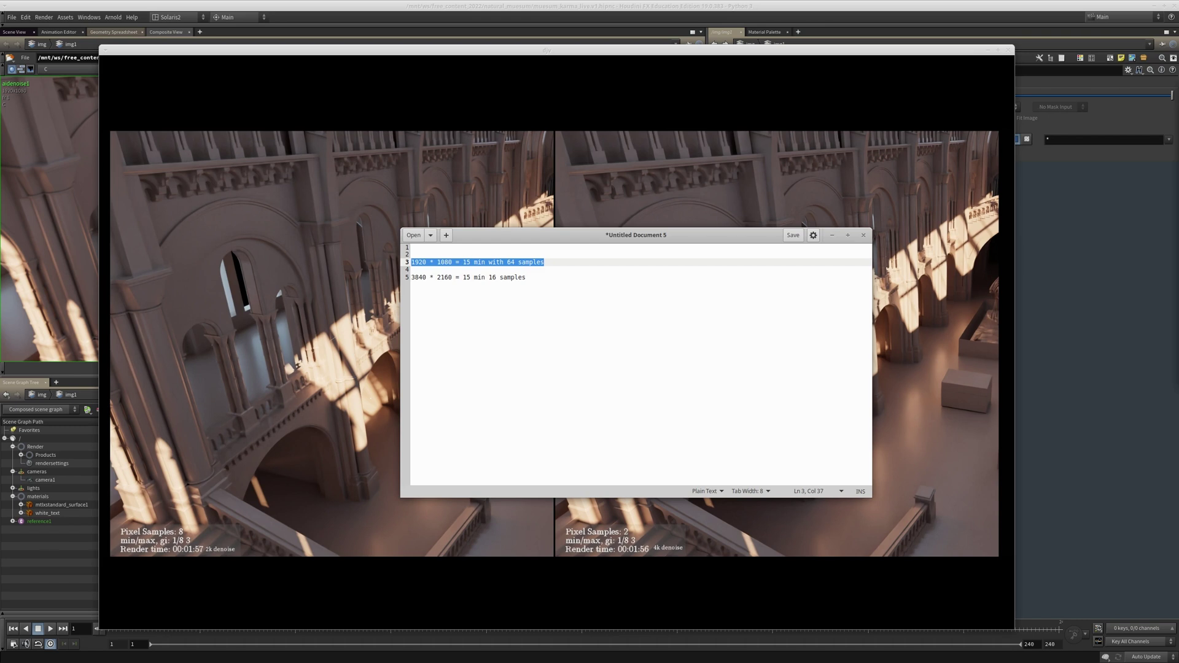
pyautogui.press('Down')
pyautogui.press('Down')
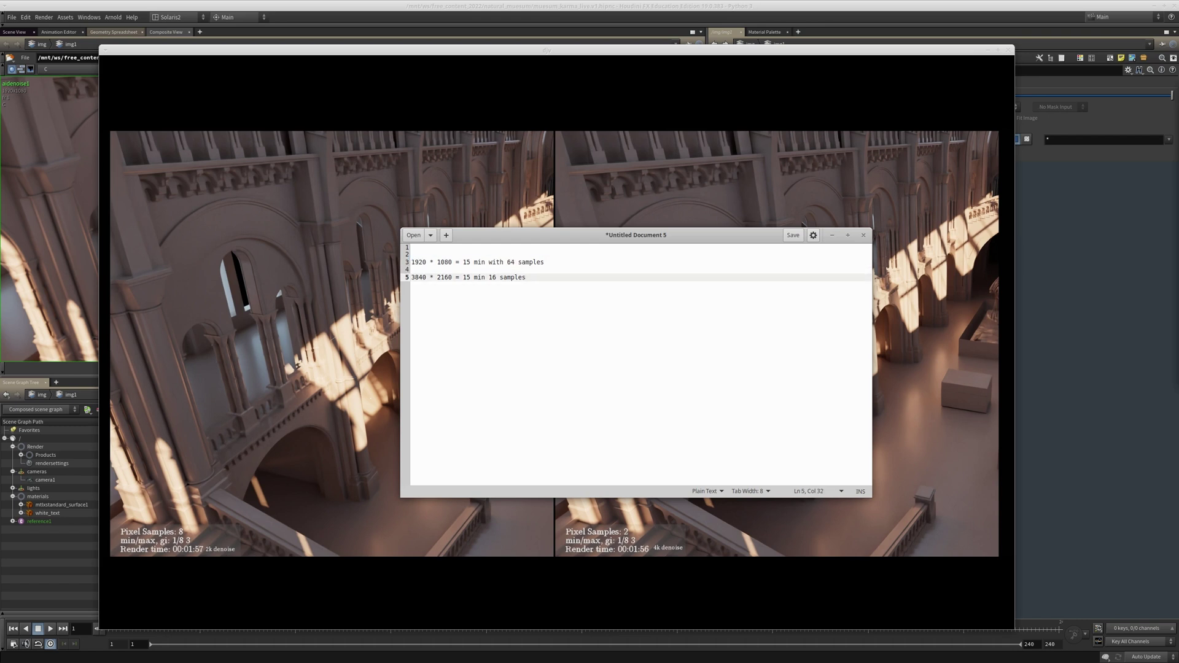
pyautogui.press('Return')
pyautogui.press('Return')
pyautogui.press('Up')
pyautogui.press('Up')
# - Switch back to the 2k-versus-4k comparison, maximize its window, and examine the first frame and its 4k wall arches
pyautogui.click(364, 405)
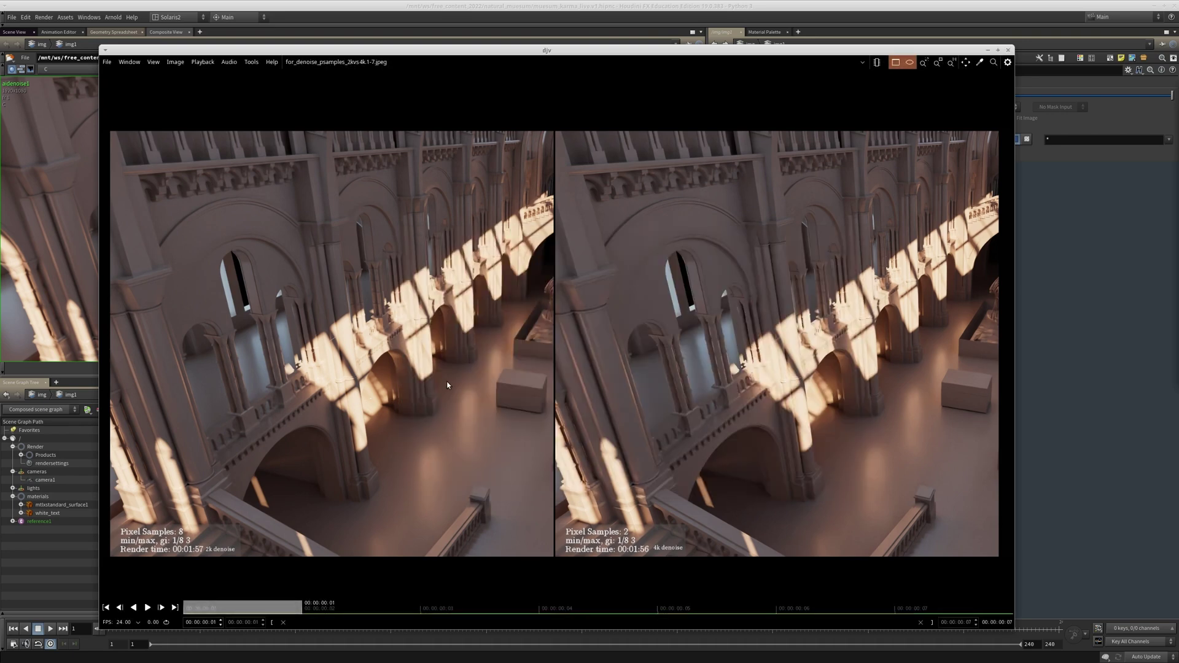
pyautogui.click(998, 50)
pyautogui.moveTo(659, 194); pyautogui.dragTo(879, 208, button='middle')
pyautogui.scroll(1, 707, 208)
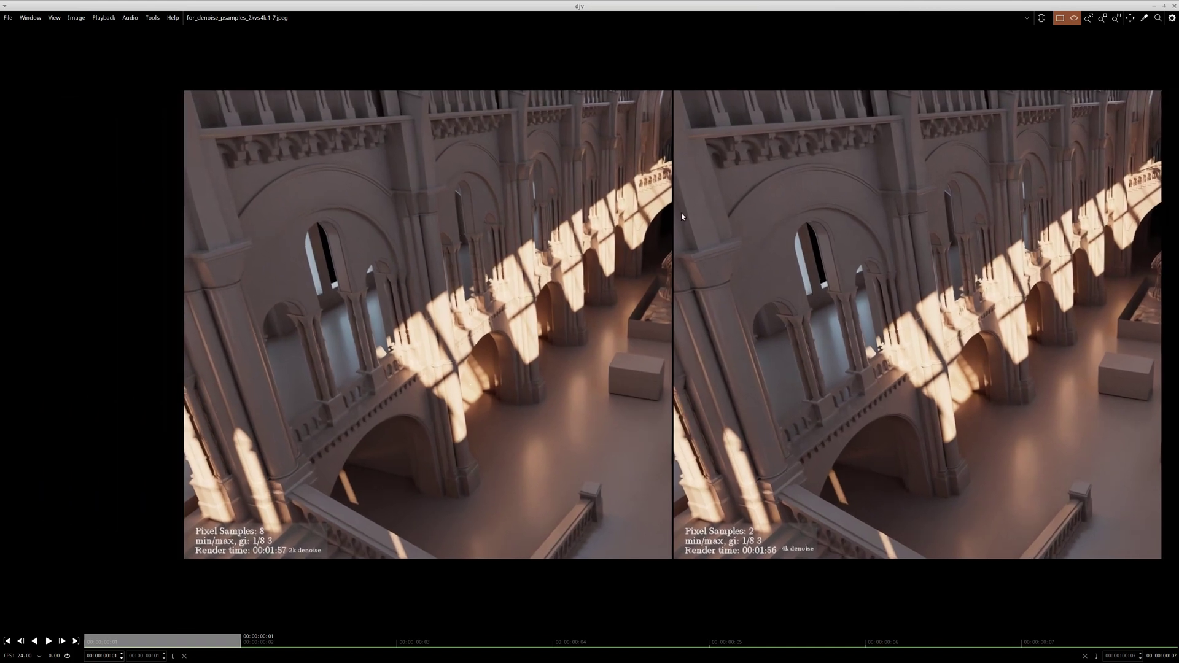
pyautogui.moveTo(707, 207); pyautogui.dragTo(623, 206, button='middle')
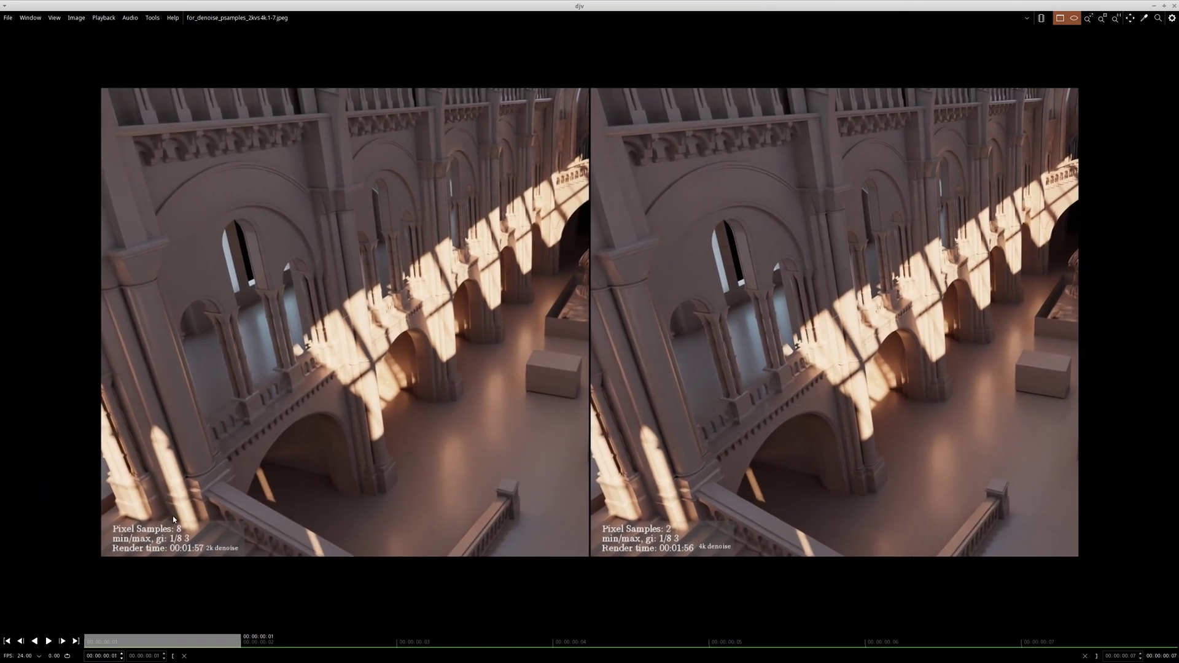
pyautogui.moveTo(824, 343); pyautogui.dragTo(807, 343, button='middle')
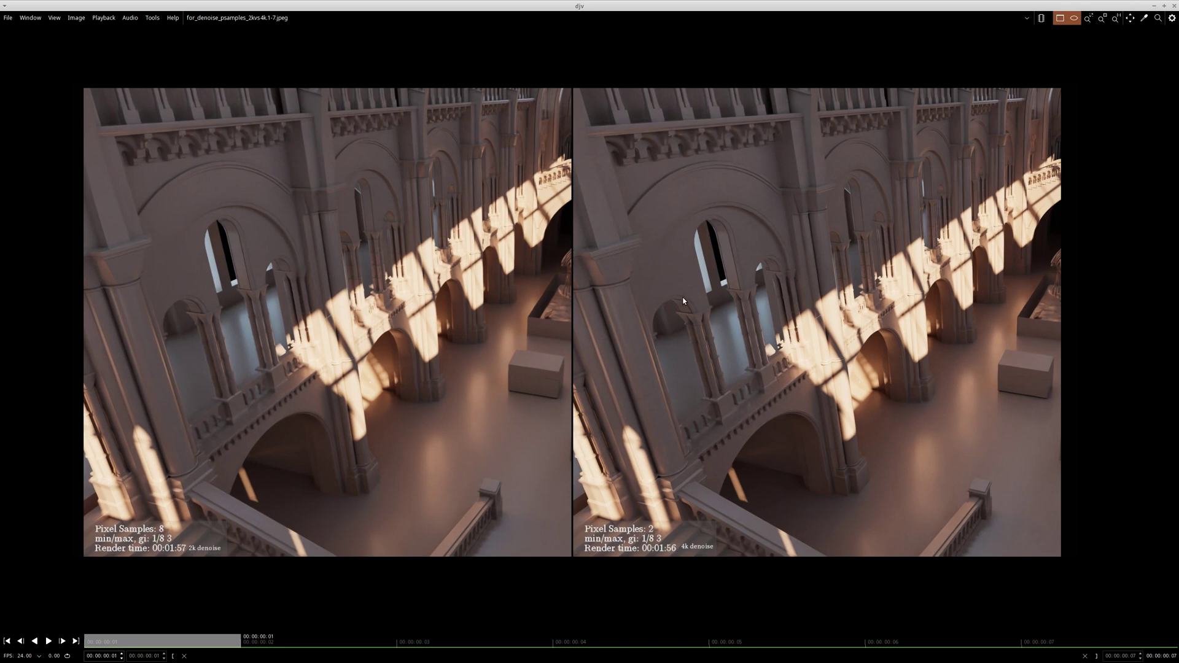
pyautogui.scroll(8, 760, 179)
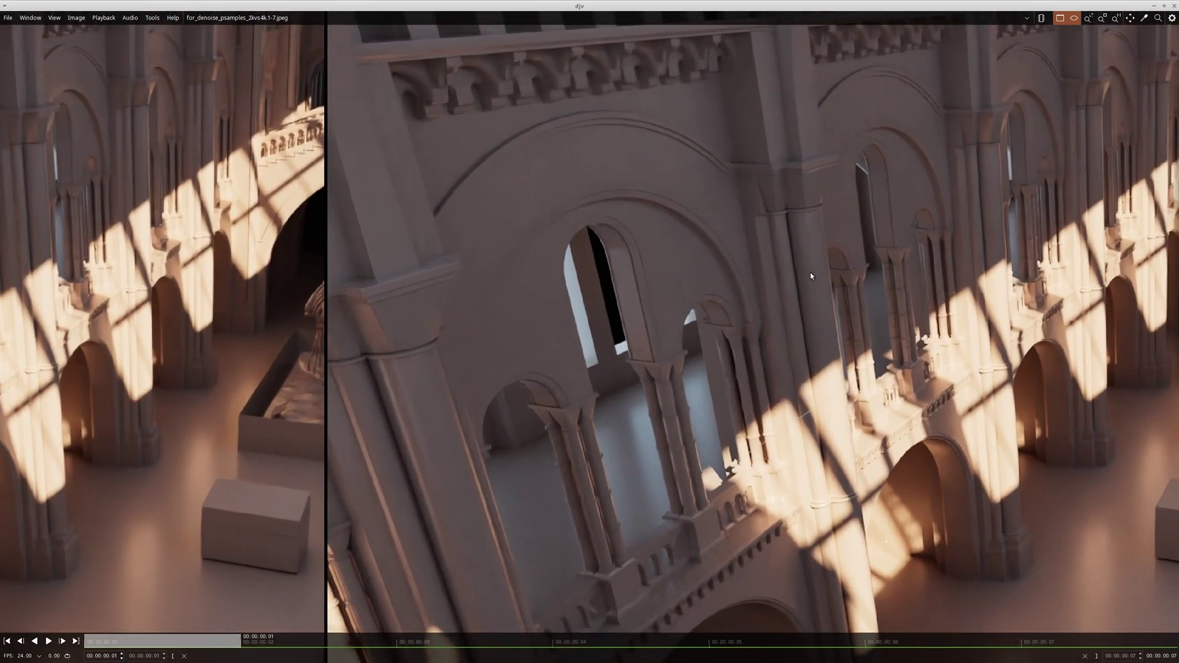
# - Compare the wall arches and floor in the 2k and 4k halves of the first frame
pyautogui.moveTo(769, 232); pyautogui.dragTo(785, 178, button='middle')
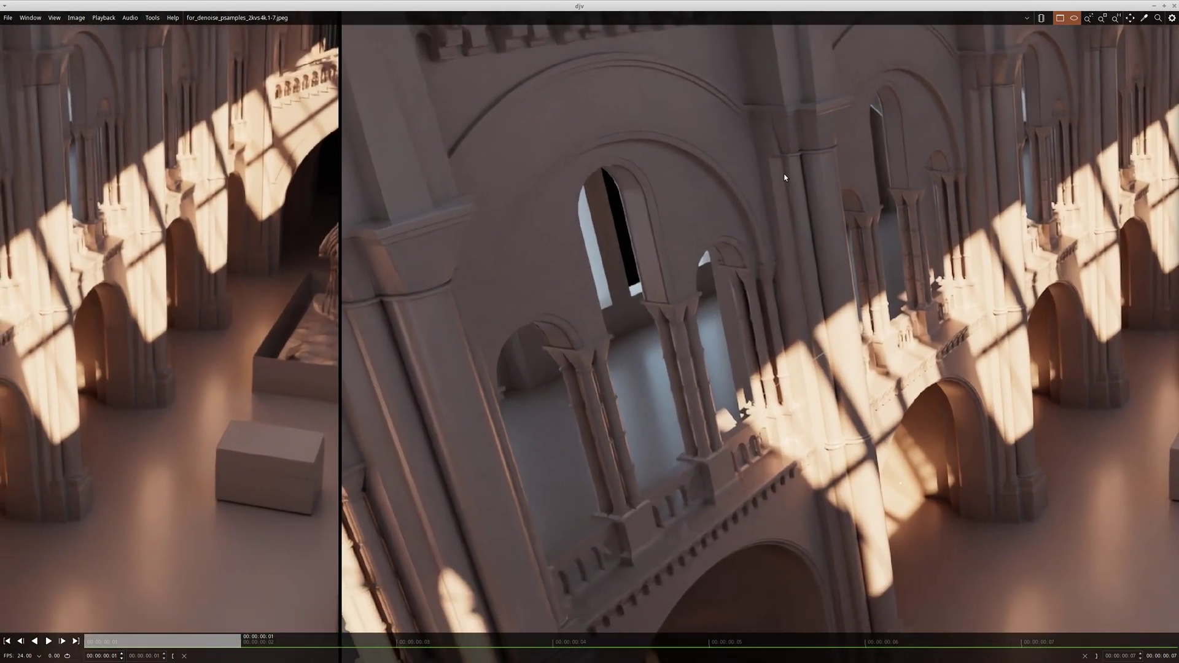
pyautogui.moveTo(601, 335); pyautogui.dragTo(655, 314, button='middle')
pyautogui.moveTo(273, 313); pyautogui.dragTo(783, 369, button='middle')
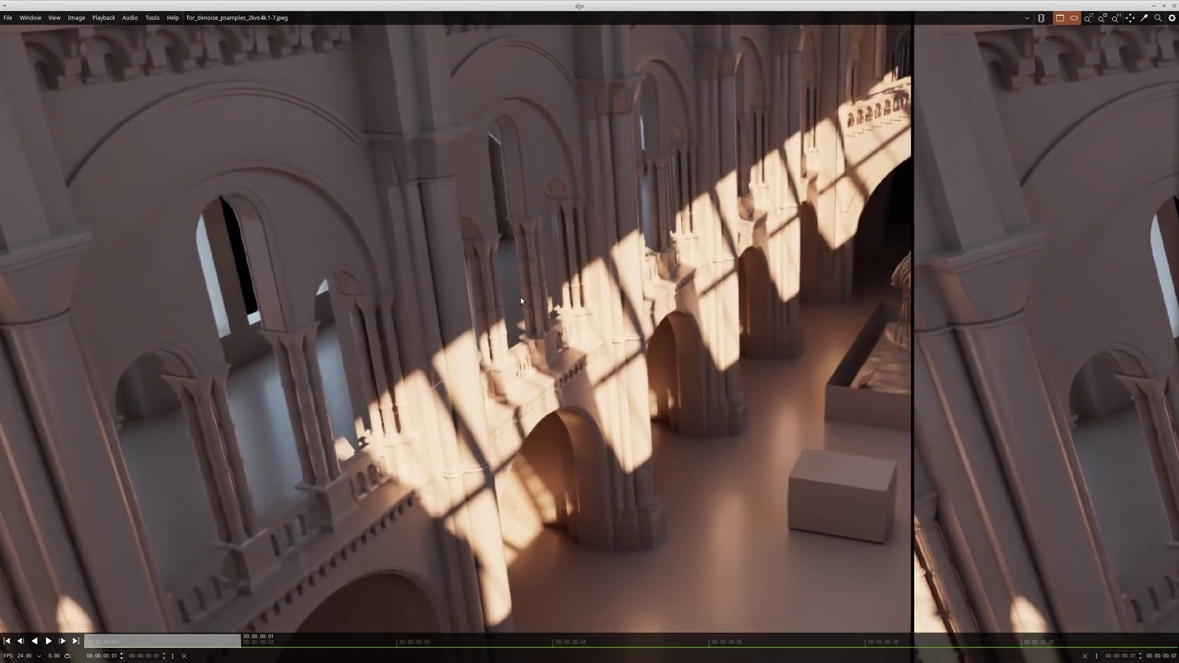
pyautogui.moveTo(347, 205); pyautogui.dragTo(351, 269, button='middle')
pyautogui.scroll(-3, 440, 198)
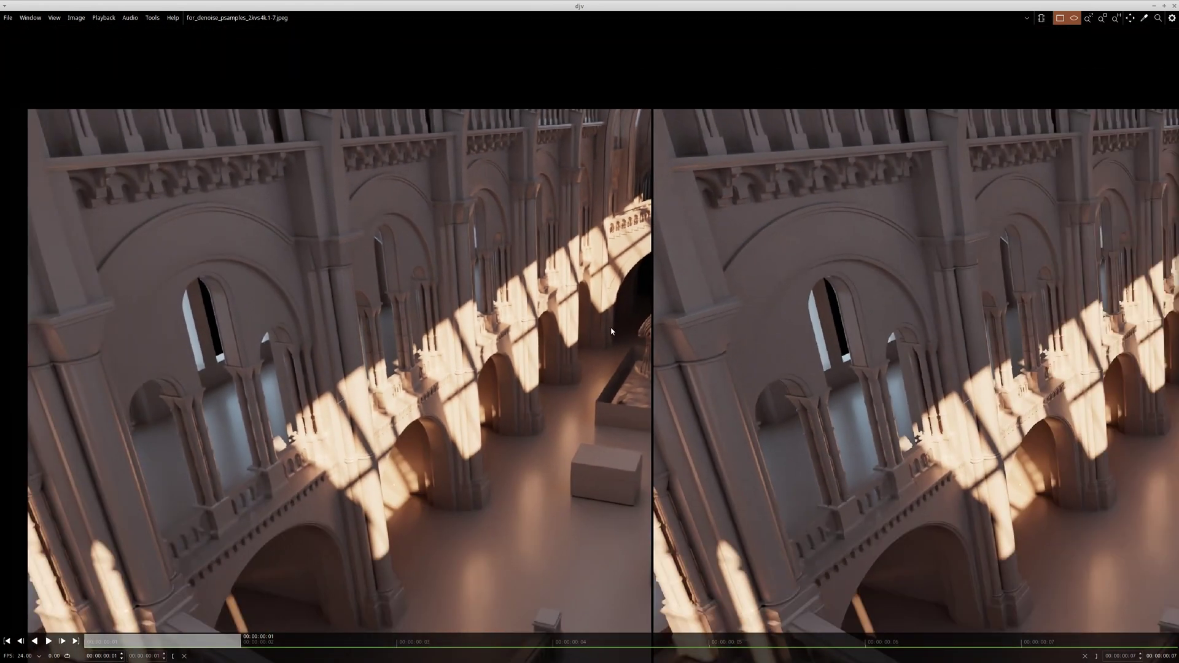
pyautogui.scroll(-1, 610, 331)
pyautogui.moveTo(588, 346); pyautogui.dragTo(539, 284, button='middle')
# - Step through the second, third and fourth frames and compare the pixel samples and render times of the 2k and 4k renders
pyautogui.click(281, 640)
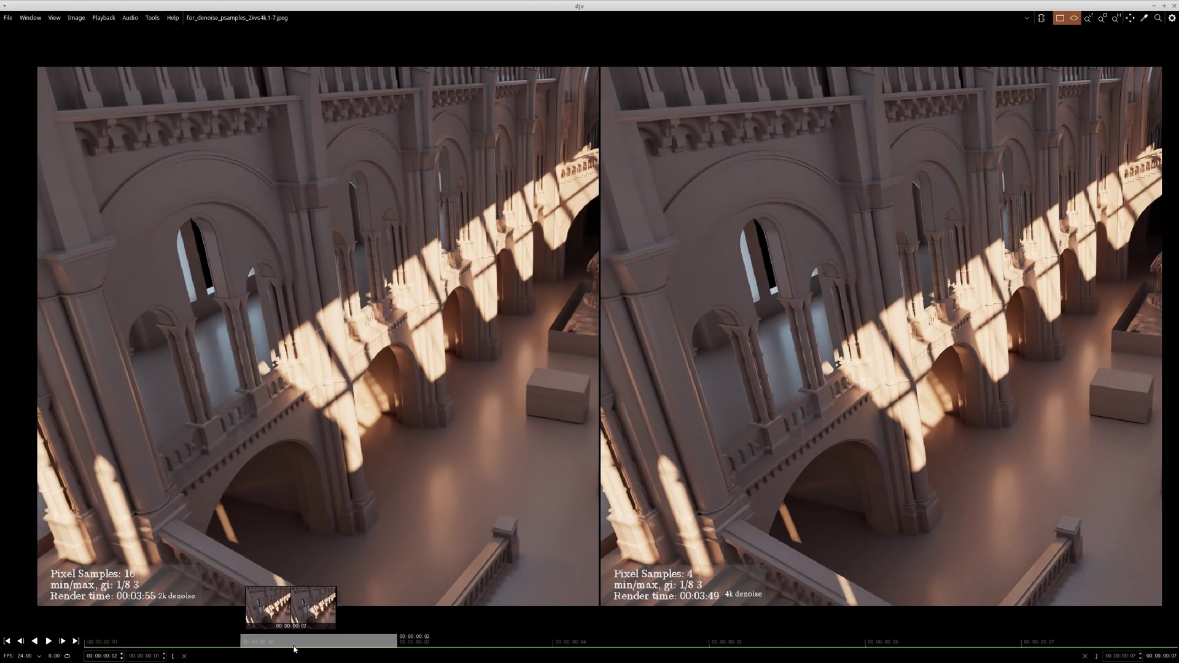
pyautogui.moveTo(127, 584); pyautogui.dragTo(148, 591, button='middle')
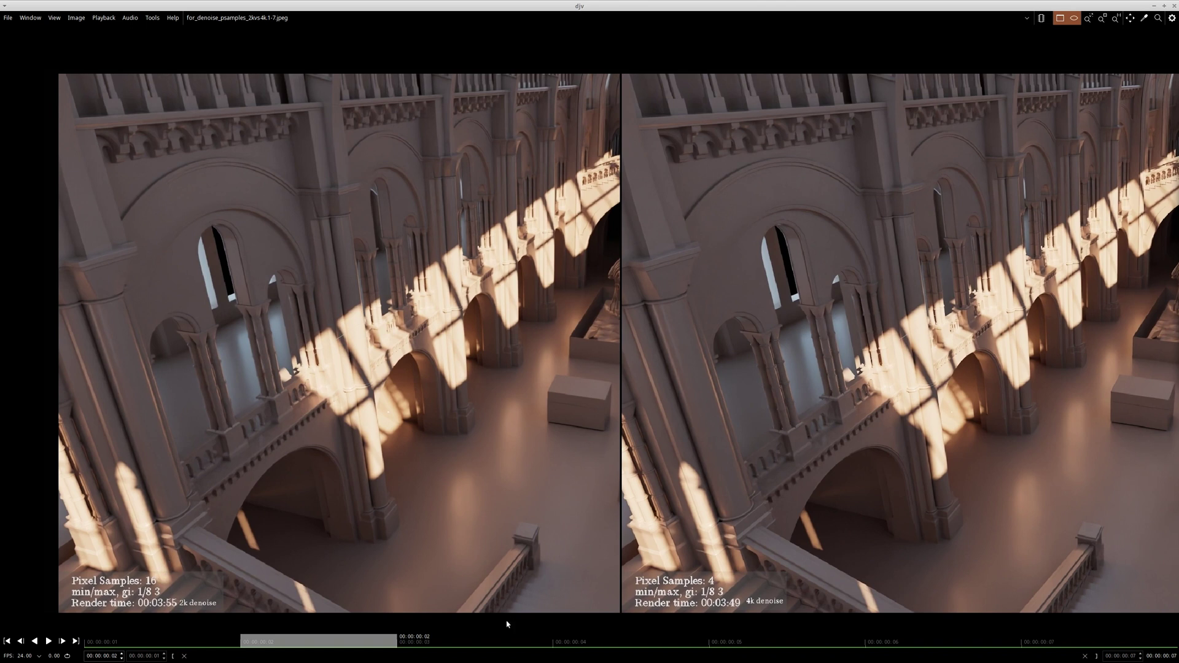
pyautogui.click(448, 641)
pyautogui.click(614, 641)
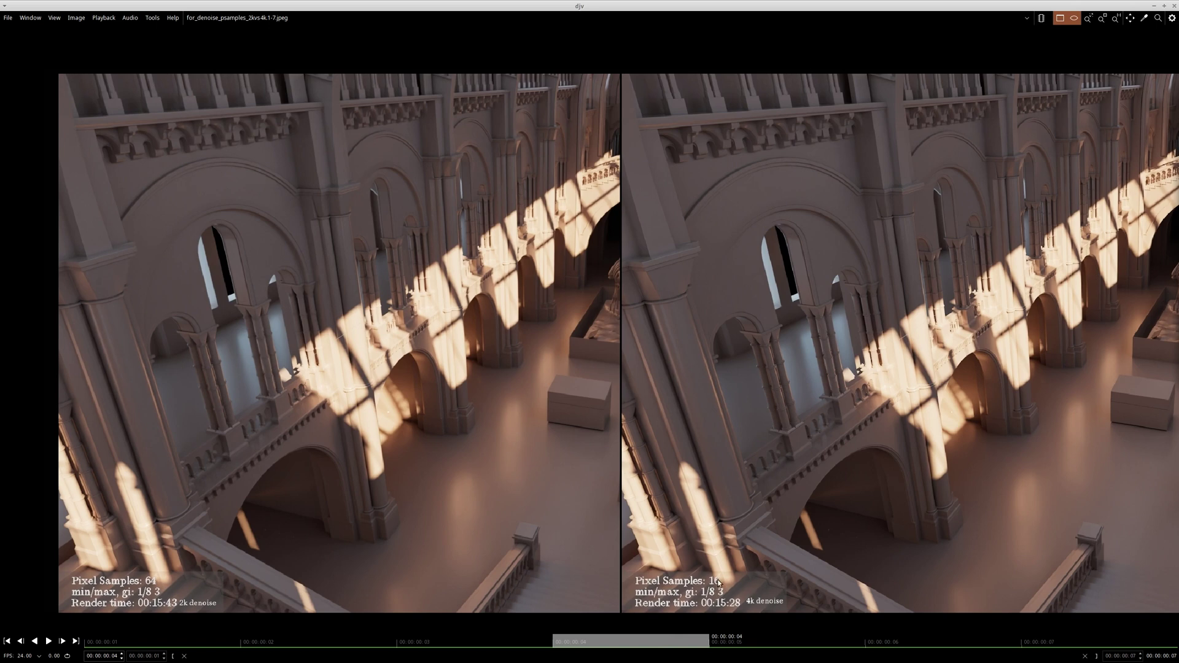
# - Examine the column and balustrade detail around the gallery windows in both halves of the fourth frame
pyautogui.scroll(6, 255, 329)
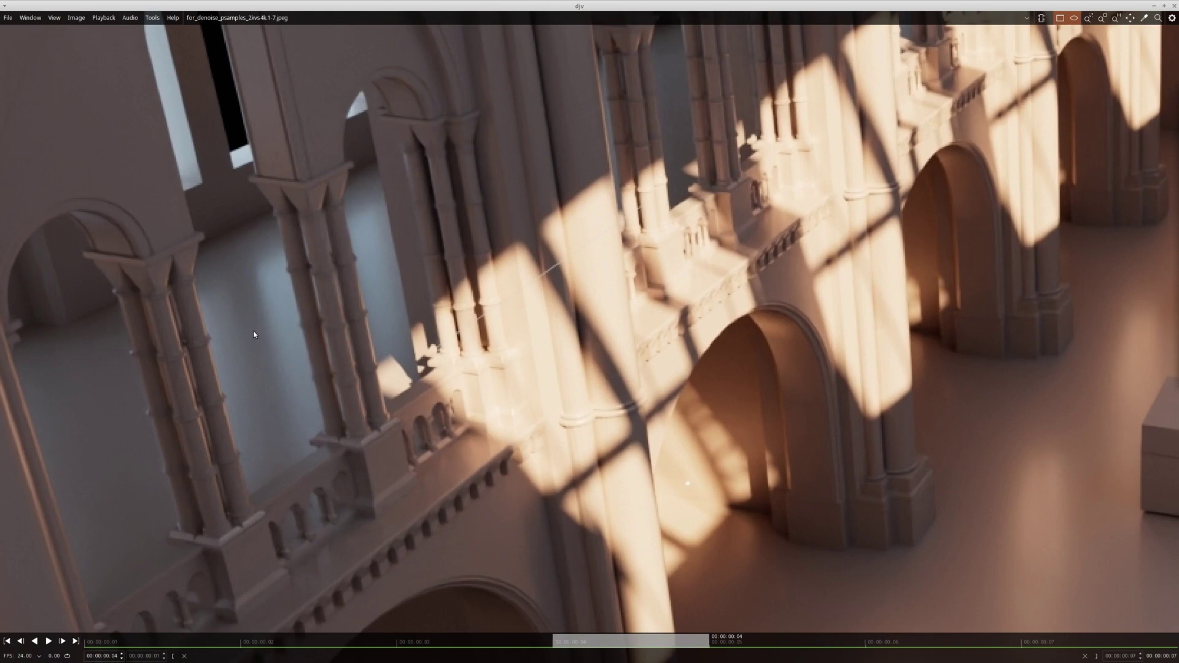
pyautogui.scroll(-9, 264, 331)
pyautogui.scroll(7, 743, 442)
pyautogui.scroll(2, 635, 268)
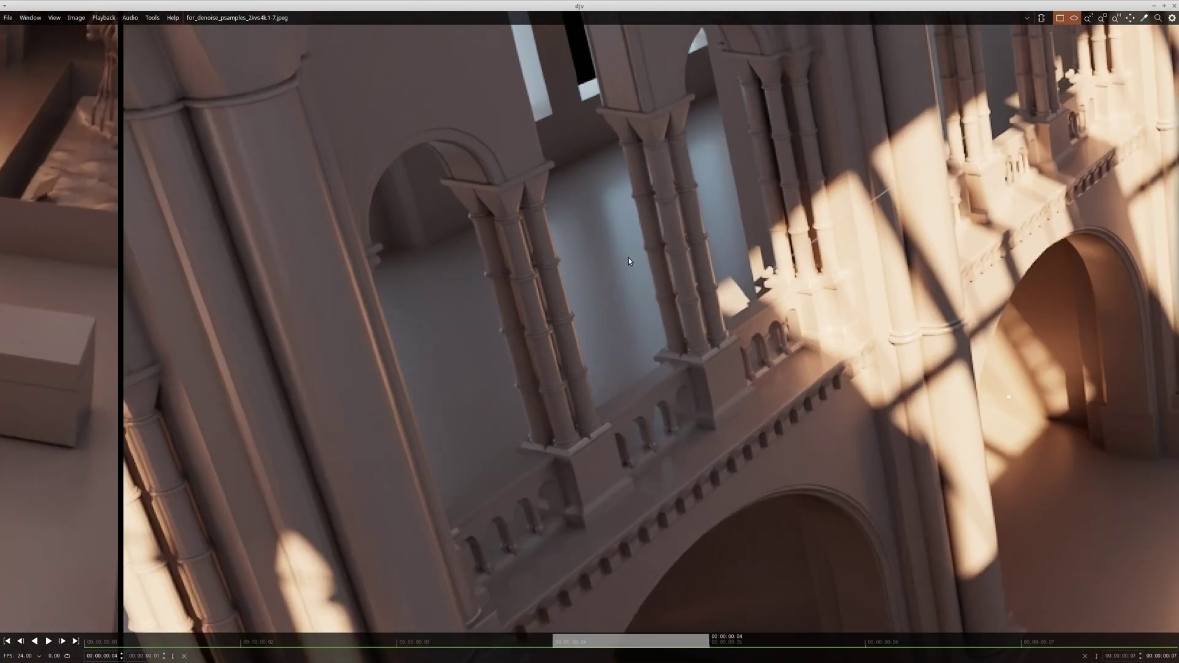
pyautogui.scroll(-4, 656, 175)
# - Compare the fourth frame's sunlit arches, floor reflections and stone block between the 2k and 4k halves
pyautogui.moveTo(515, 307); pyautogui.dragTo(848, 317, button='middle')
pyautogui.moveTo(297, 322); pyautogui.dragTo(619, 415, button='middle')
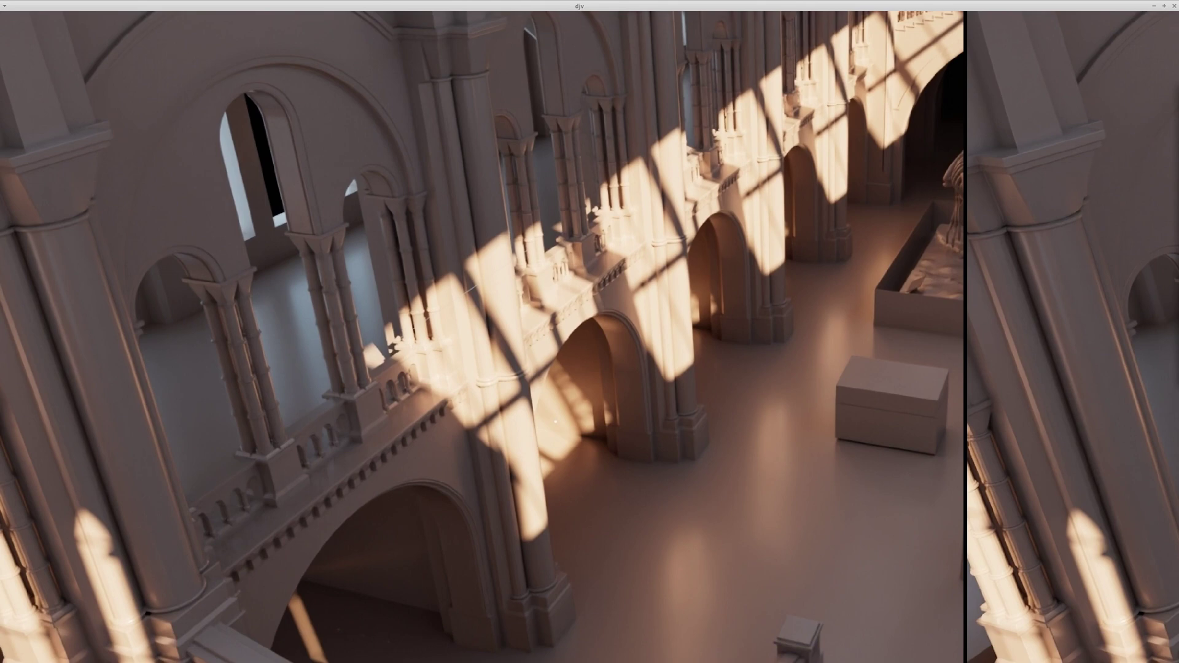
pyautogui.scroll(-5, 618, 417)
pyautogui.moveTo(606, 429); pyautogui.dragTo(326, 358, button='middle')
pyautogui.moveTo(839, 368); pyautogui.dragTo(622, 451, button='middle')
pyautogui.scroll(4, 861, 396)
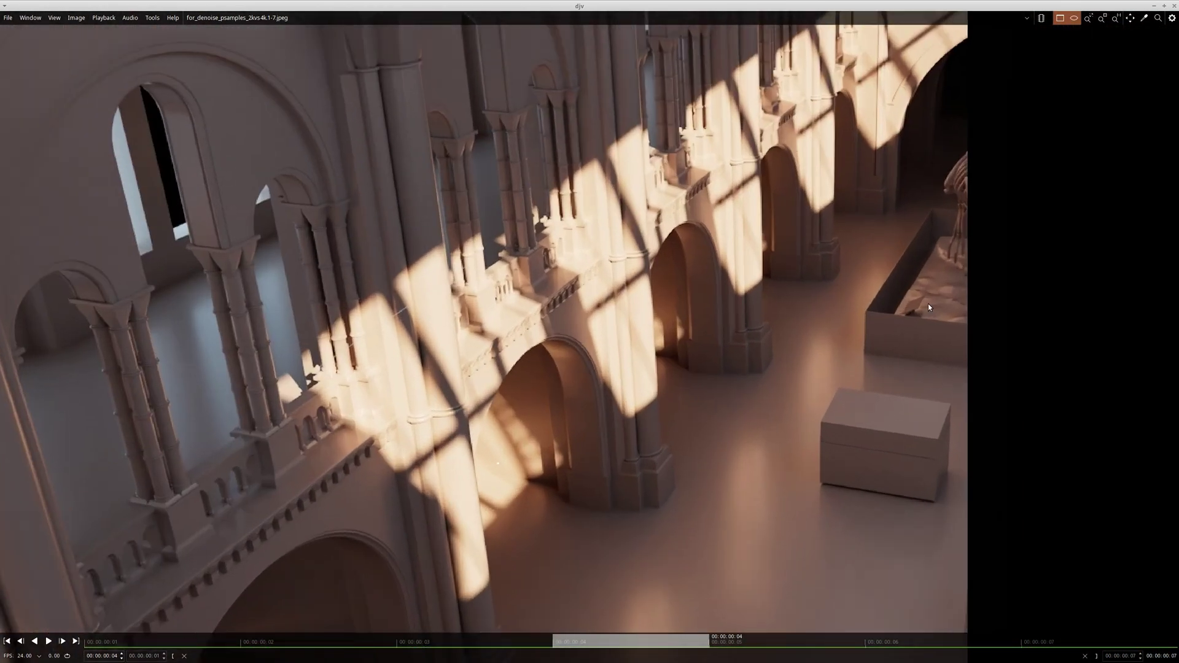
pyautogui.scroll(-2, 914, 215)
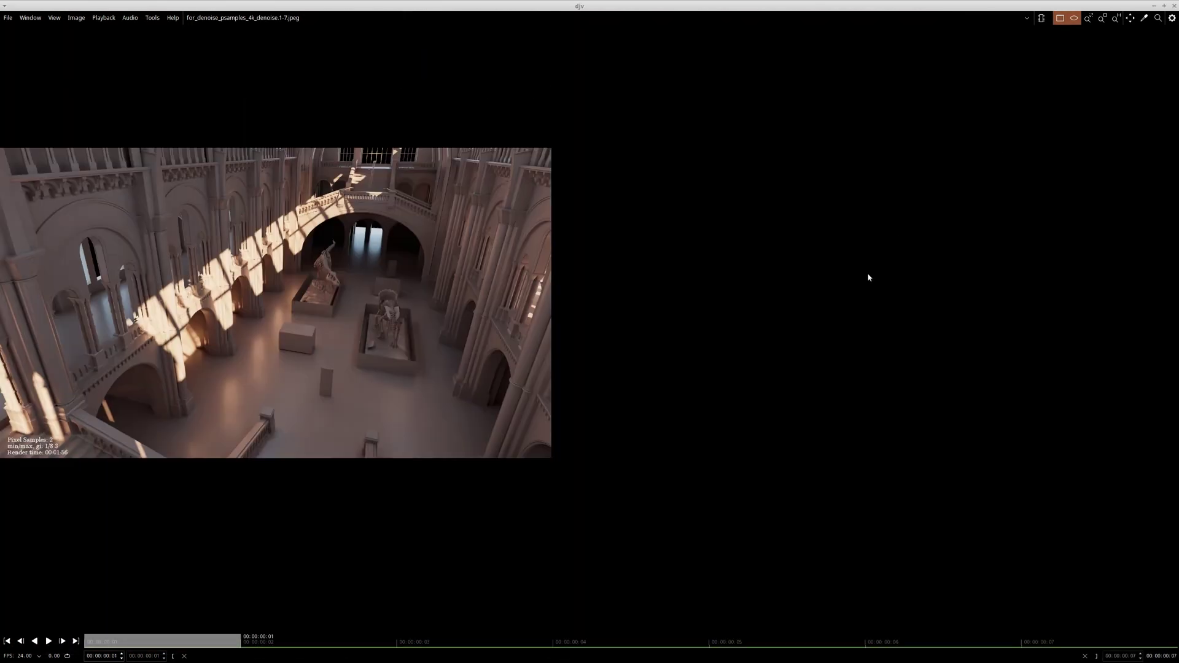
# - Bring up the 4k denoise sequence and compare the dinosaur skeletons from the first frame through the last
pyautogui.click(1162, 73)
pyautogui.scroll(6, 453, 299)
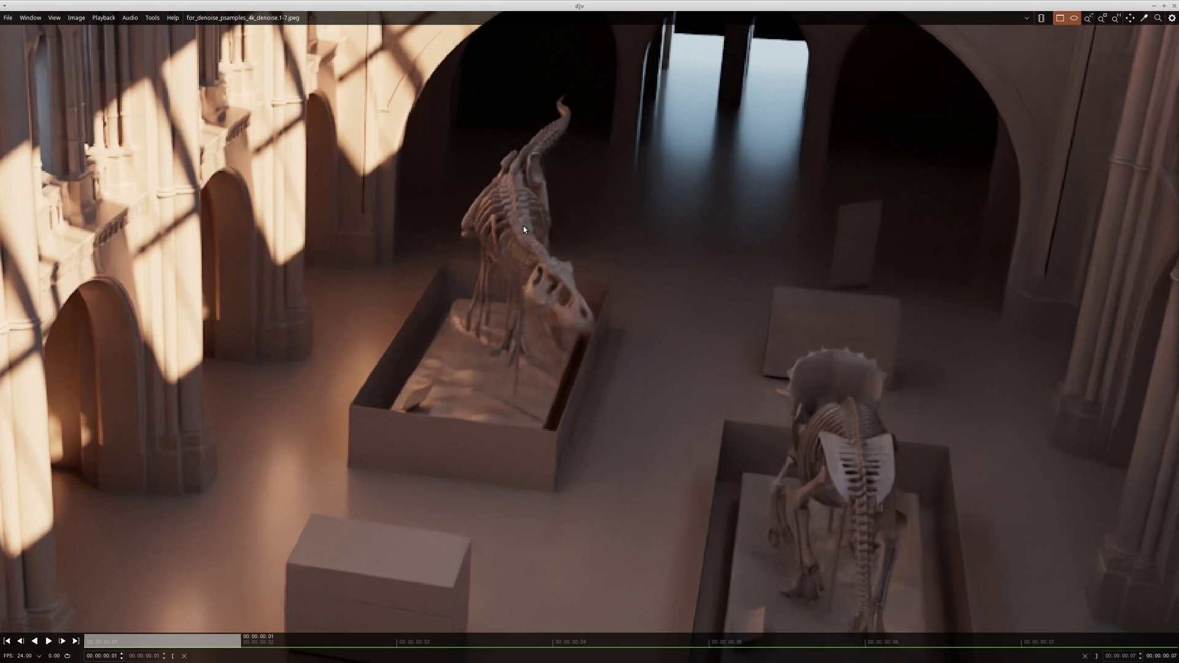
pyautogui.moveTo(523, 229); pyautogui.dragTo(578, 258, button='middle')
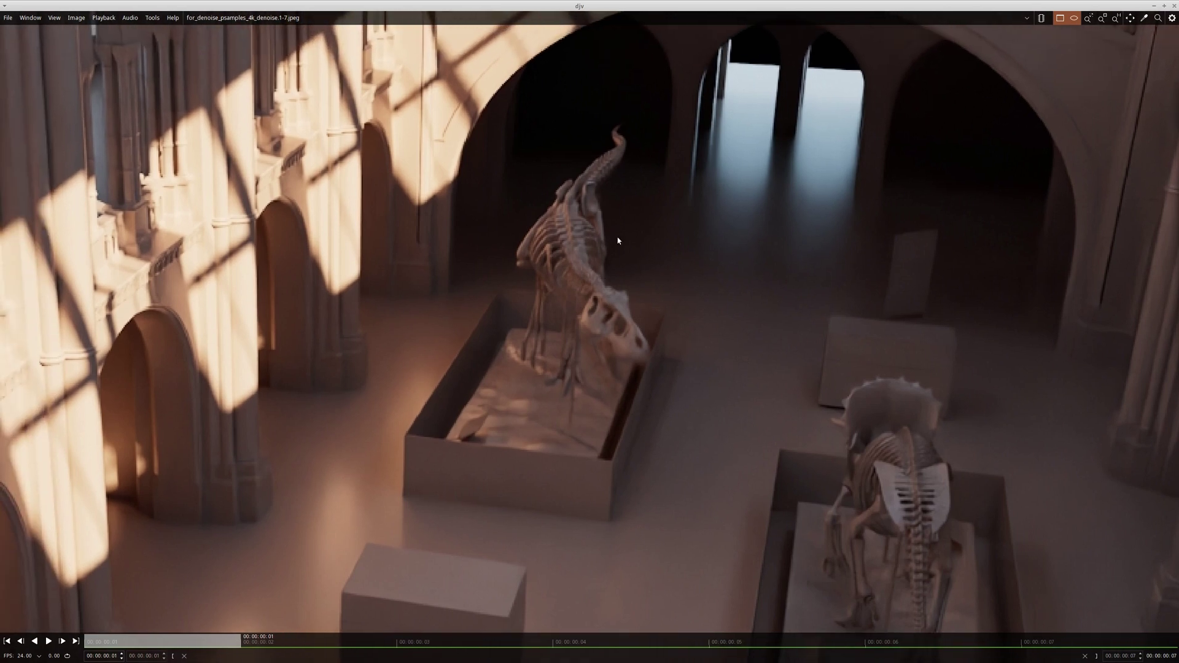
pyautogui.moveTo(559, 642); pyautogui.dragTo(1143, 658)
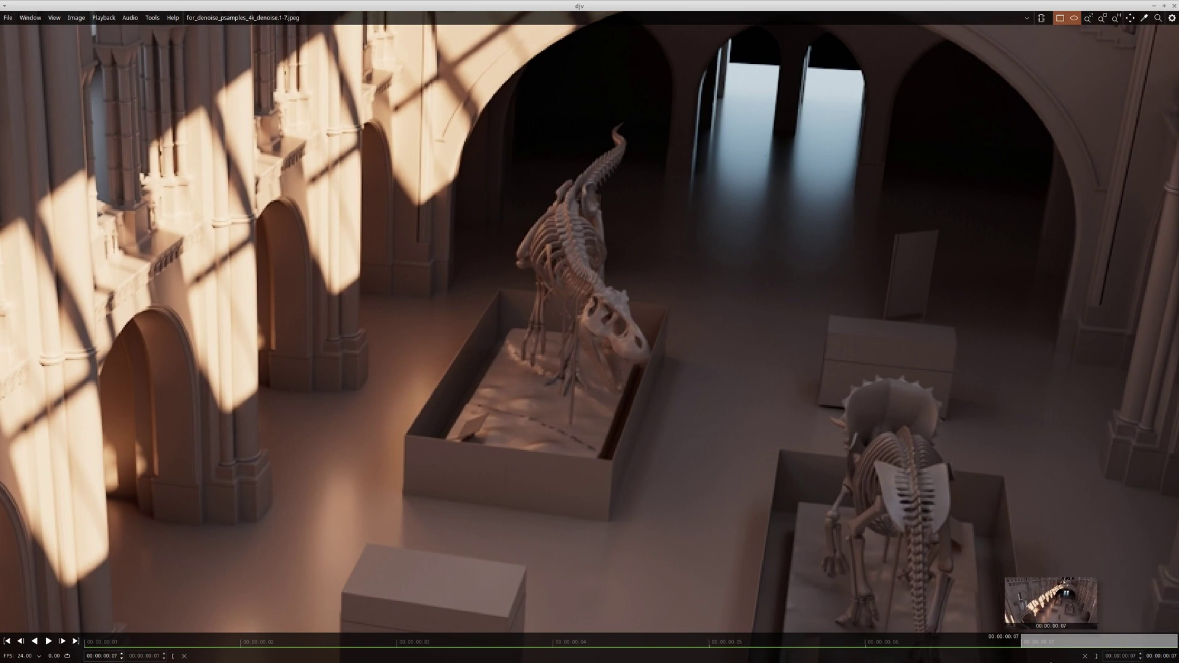
# - Show the sixth frame of the 4k denoise sequence and check its pixel samples and render time
pyautogui.click(983, 641)
pyautogui.scroll(-3, 372, 400)
pyautogui.moveTo(182, 490); pyautogui.dragTo(348, 300, button='middle')
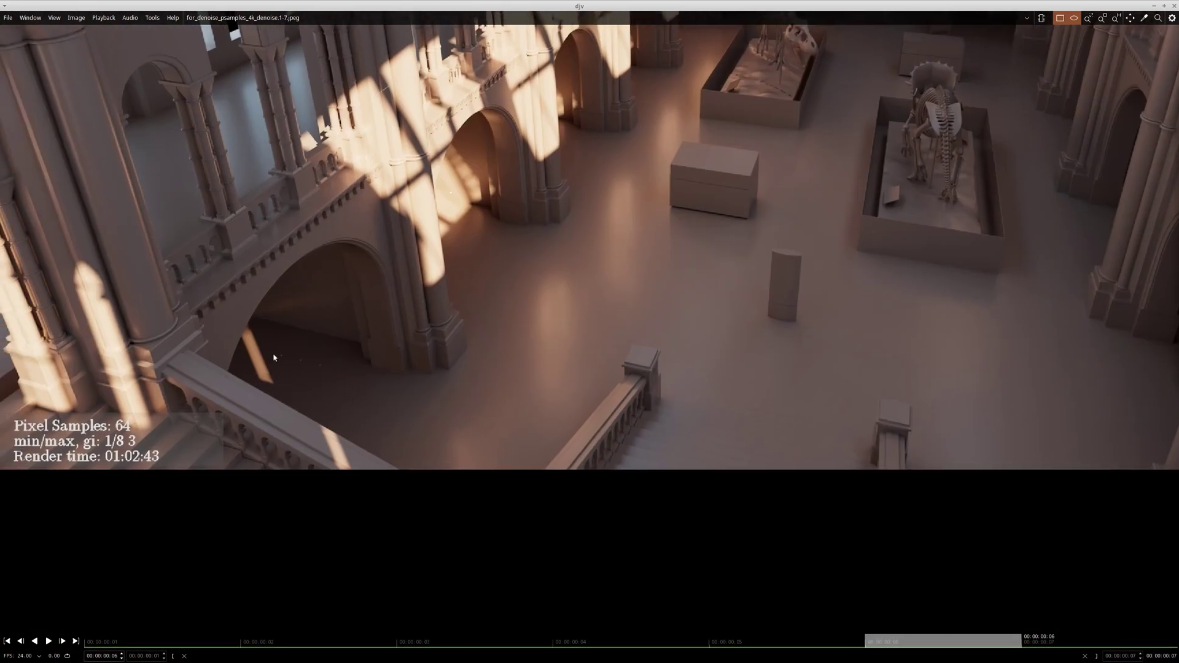
pyautogui.moveTo(110, 435); pyautogui.dragTo(185, 436, button='middle')
# - Go back to the fourth frame of the 4k denoise sequence and inspect the sunlit arches up close
pyautogui.moveTo(926, 642); pyautogui.dragTo(620, 642)
pyautogui.moveTo(858, 144); pyautogui.dragTo(684, 447, button='middle')
pyautogui.scroll(7, 687, 285)
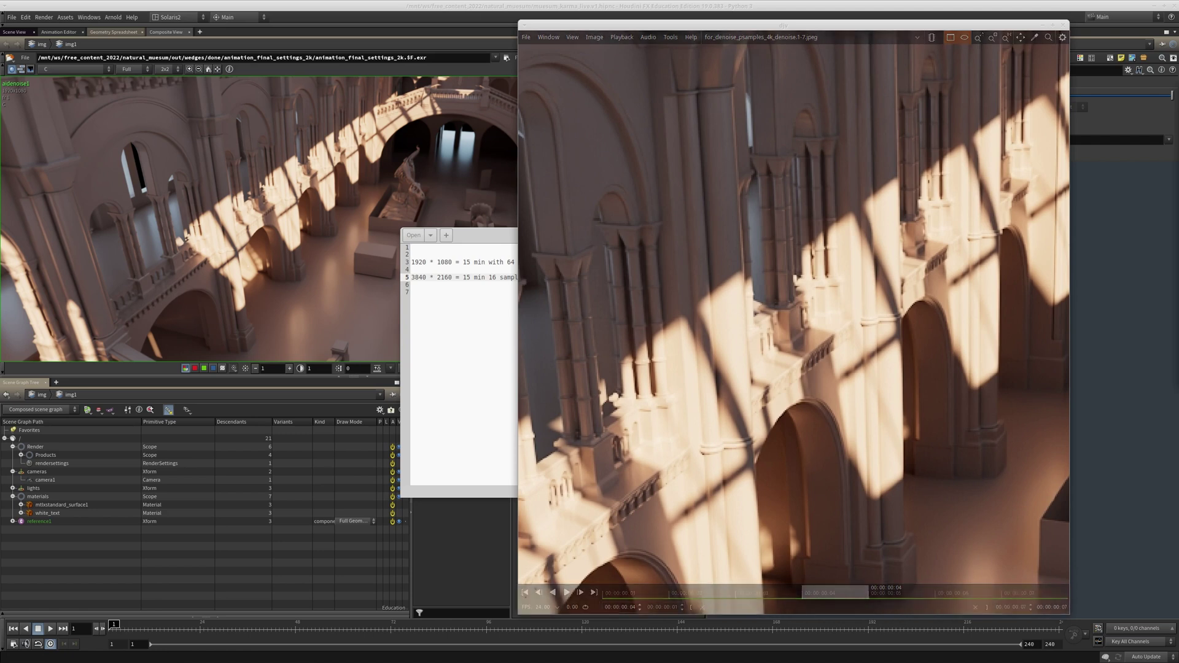
# - Switch to the 2k denoise sequence, shrink its window, and place it beside the 4k sequence window
pyautogui.hotkey('alt', 'Tab')
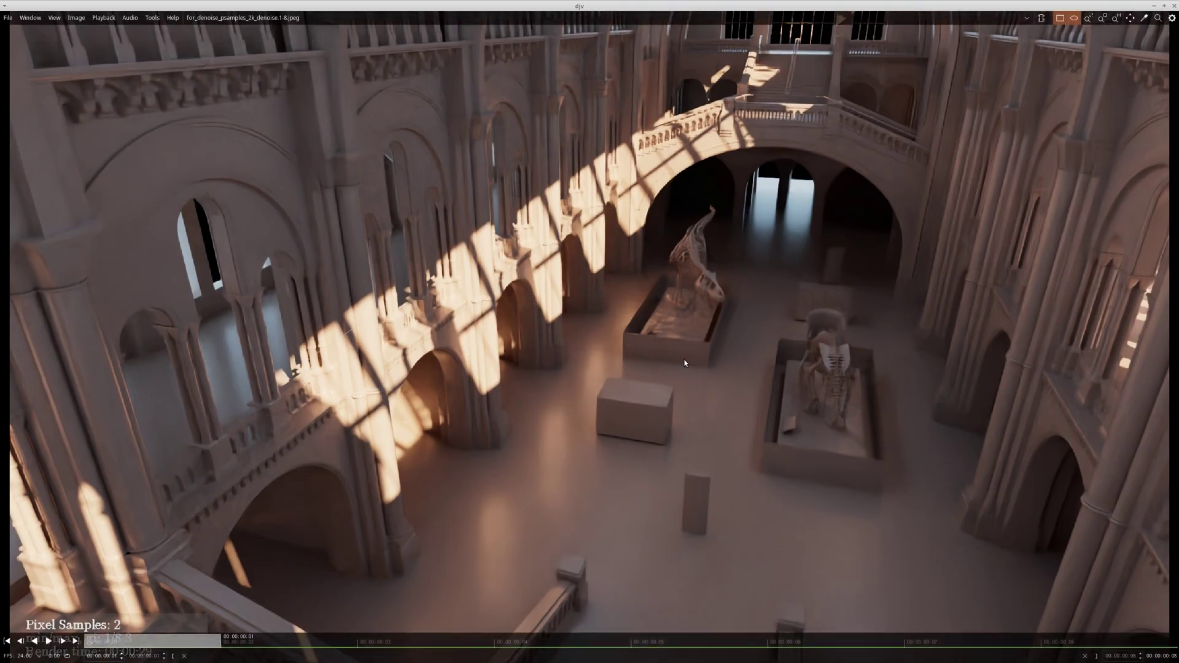
pyautogui.keyDown('alt'); pyautogui.moveTo(510, 549); pyautogui.dragTo(419, 494); pyautogui.keyUp('alt')
pyautogui.keyDown('alt'); pyautogui.moveTo(419, 494); pyautogui.dragTo(415, 495, button='right'); pyautogui.keyUp('alt')
pyautogui.keyDown('alt'); pyautogui.moveTo(474, 406); pyautogui.dragTo(595, 533); pyautogui.keyUp('alt')
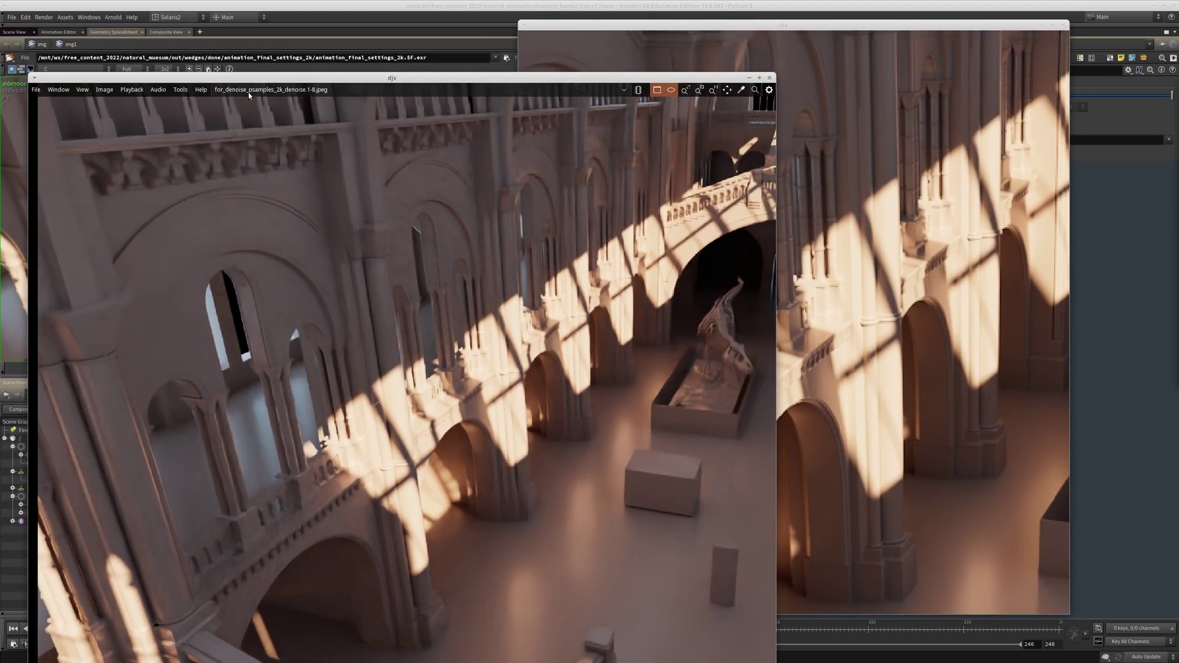
pyautogui.moveTo(745, 333); pyautogui.dragTo(509, 304, button='middle')
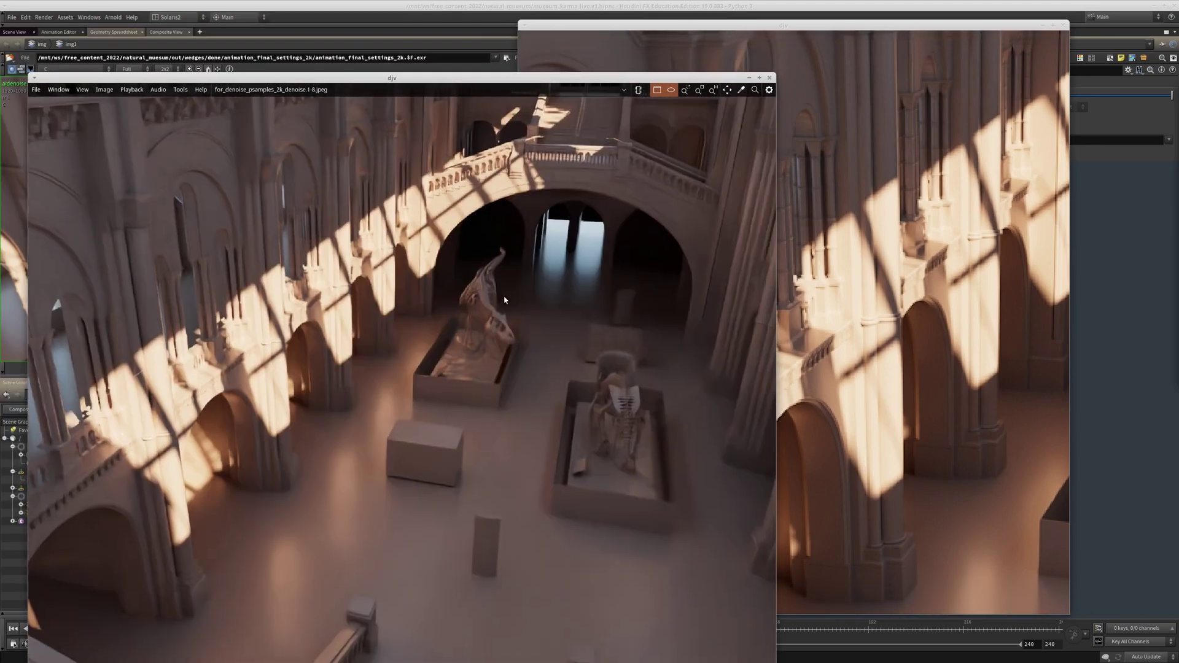
pyautogui.scroll(4, 509, 303)
pyautogui.keyDown('alt'); pyautogui.moveTo(385, 527); pyautogui.dragTo(407, 348); pyautogui.keyUp('alt')
pyautogui.moveTo(307, 455); pyautogui.dragTo(421, 230, button='middle')
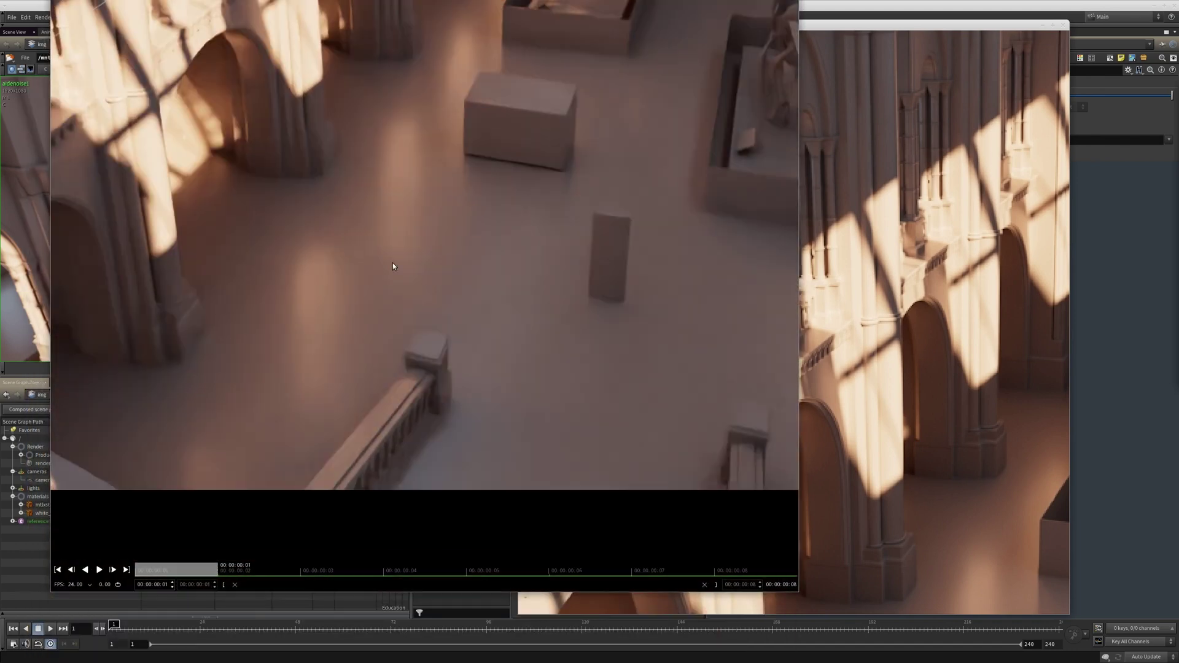
# - Advance the 2k denoise sequence to the fourth and sixth frames and check each one's pixel samples and render time
pyautogui.moveTo(274, 573); pyautogui.dragTo(403, 562)
pyautogui.moveTo(276, 477); pyautogui.dragTo(729, 389, button='middle')
pyautogui.moveTo(203, 397); pyautogui.dragTo(228, 427, button='middle')
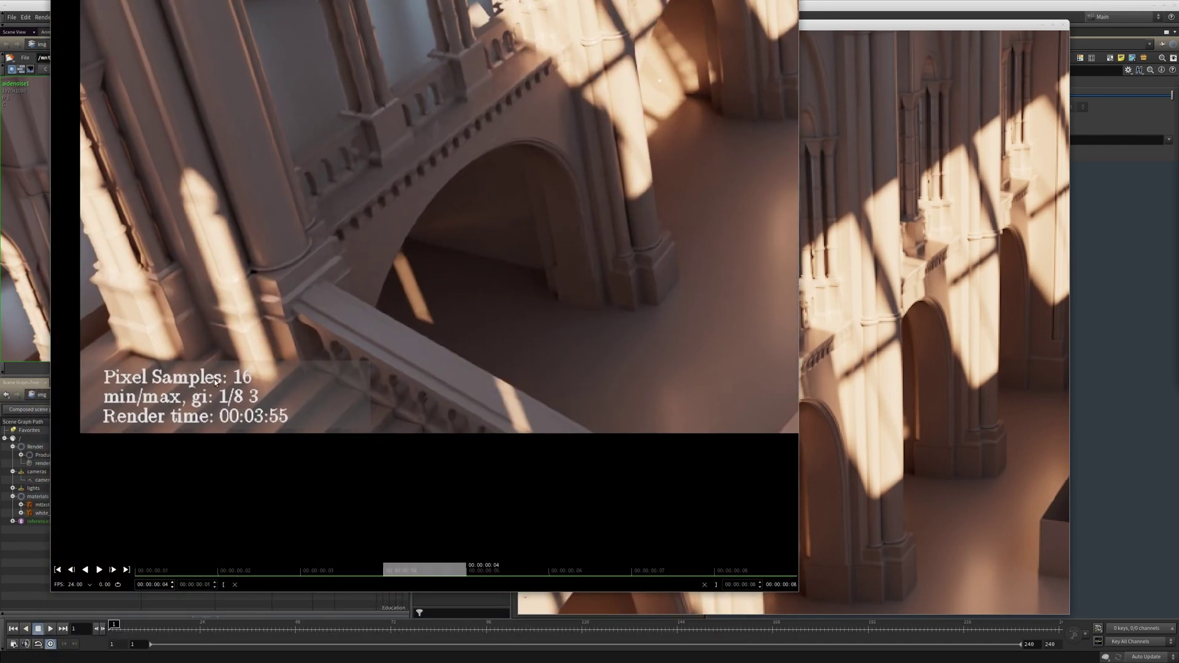
pyautogui.moveTo(445, 570); pyautogui.dragTo(610, 568)
pyautogui.moveTo(529, 226); pyautogui.dragTo(518, 328, button='middle')
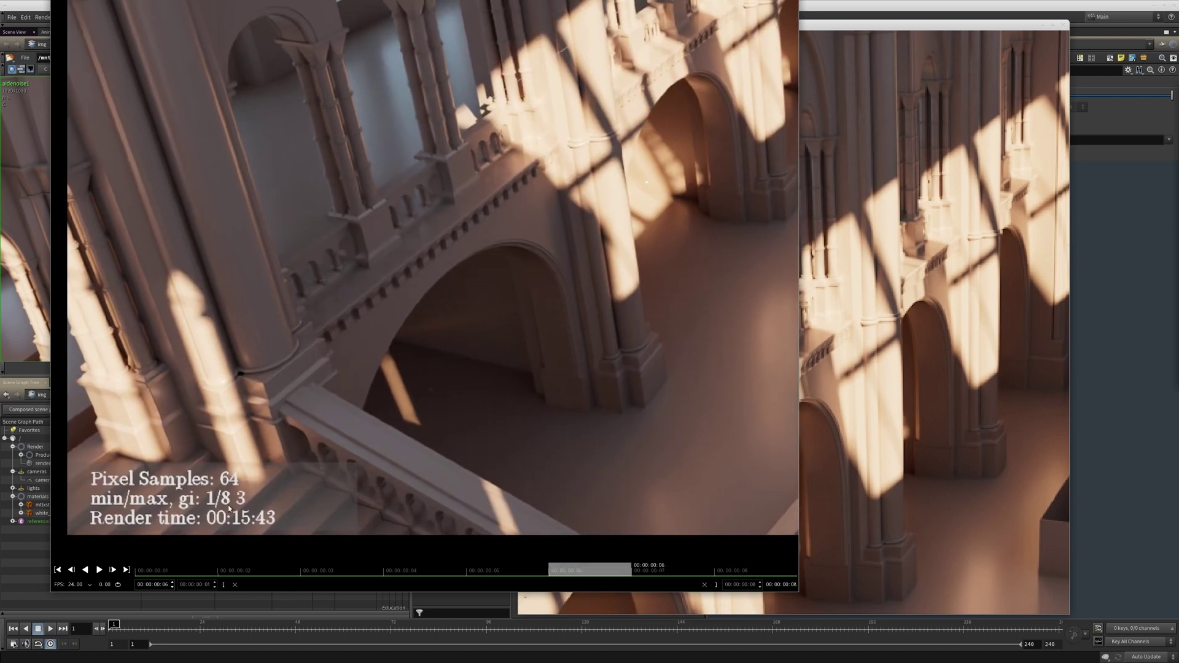
# - Frame the large dinosaur skeleton in both the 2k and 4k windows for a side-by-side comparison
pyautogui.moveTo(344, 400); pyautogui.dragTo(249, 554, button='middle')
pyautogui.moveTo(544, 356); pyautogui.dragTo(393, 564, button='middle')
pyautogui.moveTo(556, 169); pyautogui.dragTo(260, 293, button='middle')
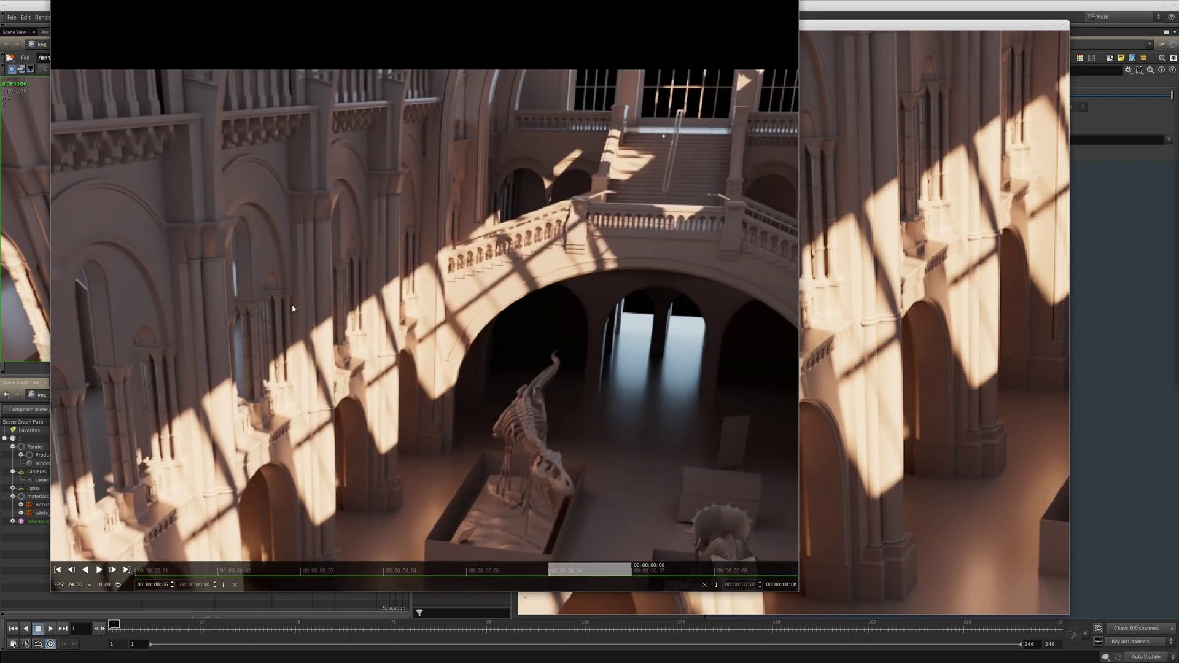
pyautogui.moveTo(489, 411); pyautogui.dragTo(419, 285, button='middle')
pyautogui.moveTo(916, 455); pyautogui.dragTo(916, 380, button='middle')
pyautogui.moveTo(802, 424); pyautogui.dragTo(702, 334, button='middle')
pyautogui.moveTo(944, 358); pyautogui.dragTo(694, 455, button='middle')
pyautogui.moveTo(366, 366); pyautogui.dragTo(337, 365, button='middle')
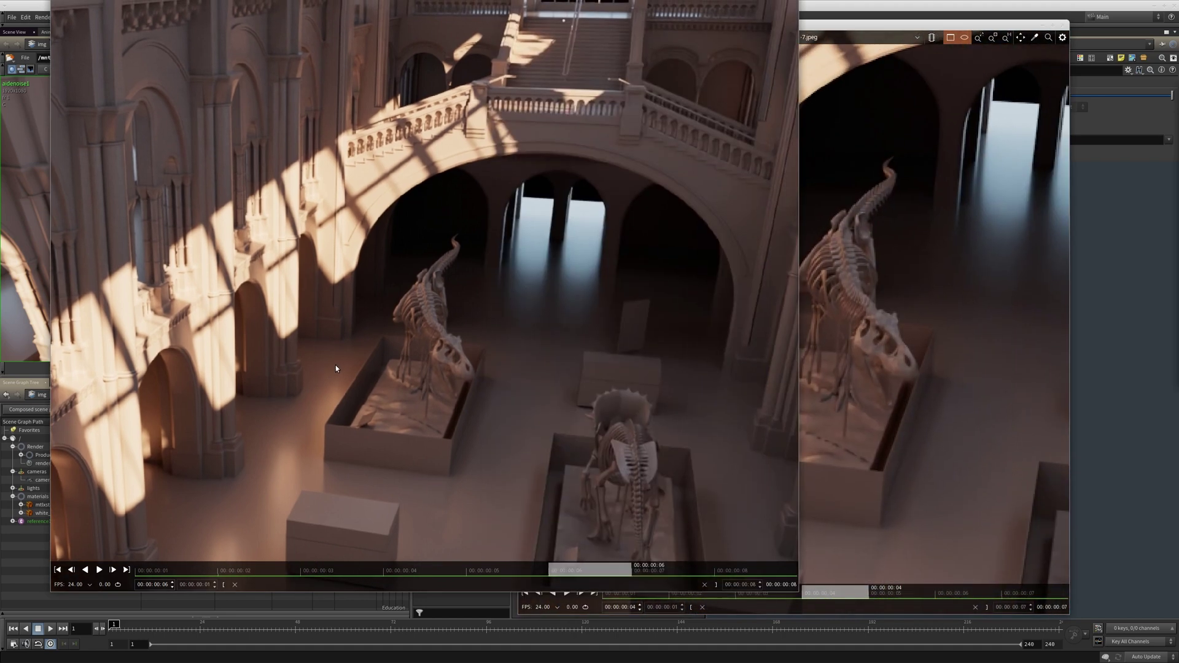
pyautogui.scroll(4, 456, 334)
pyautogui.moveTo(963, 344); pyautogui.dragTo(932, 346, button='middle')
pyautogui.scroll(1, 805, 338)
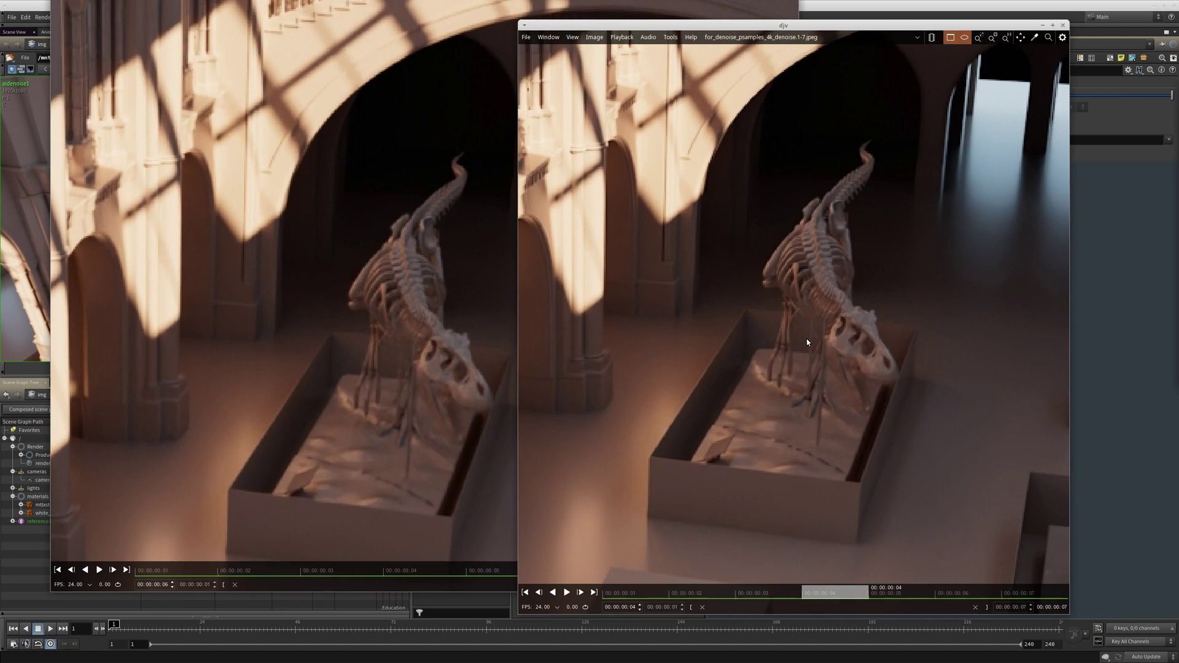
# - Check the pixel samples and render time printed on the 4k window's fourth frame
pyautogui.moveTo(790, 360); pyautogui.dragTo(964, 111, button='middle')
pyautogui.moveTo(574, 553); pyautogui.dragTo(982, 37, button='middle')
pyautogui.moveTo(546, 375); pyautogui.dragTo(1136, 426, button='middle')
pyautogui.moveTo(687, 428); pyautogui.dragTo(649, 471, button='middle')
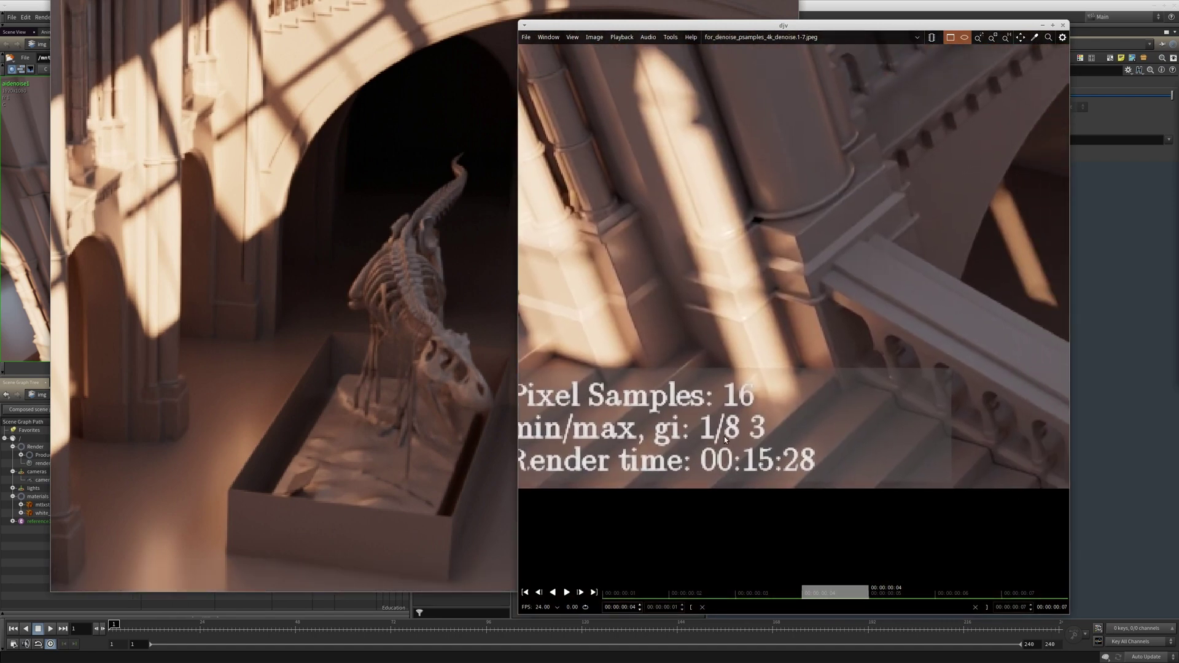
pyautogui.scroll(-6, 742, 358)
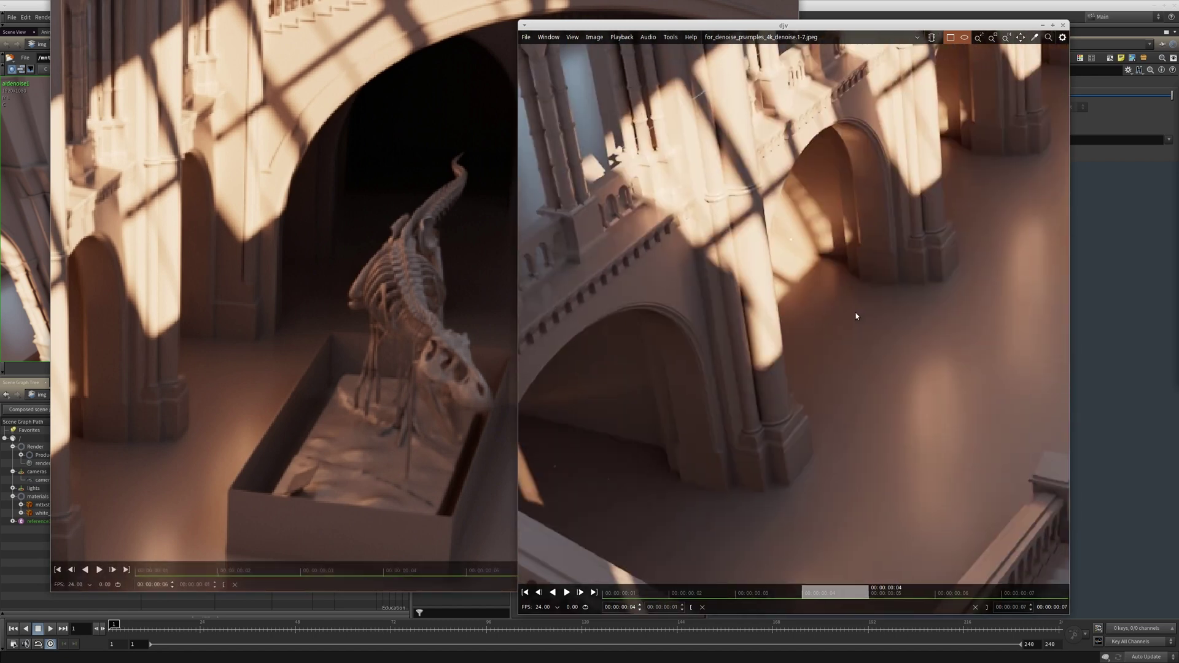
# - Compare the dinosaur skeleton's bones and display box up close in the 2k and 4k windows
pyautogui.scroll(2, 731, 411)
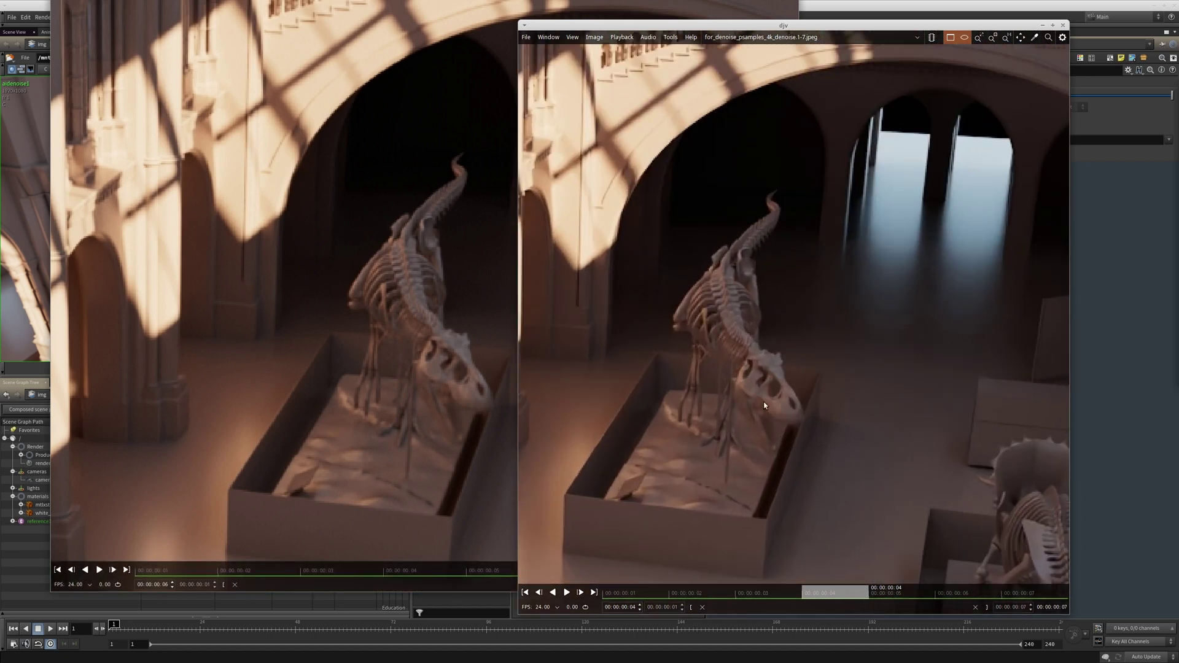
pyautogui.scroll(3, 775, 385)
pyautogui.click(237, 311)
pyautogui.moveTo(237, 311); pyautogui.dragTo(213, 264, button='middle')
pyautogui.moveTo(420, 338); pyautogui.dragTo(394, 347, button='middle')
pyautogui.click(922, 337)
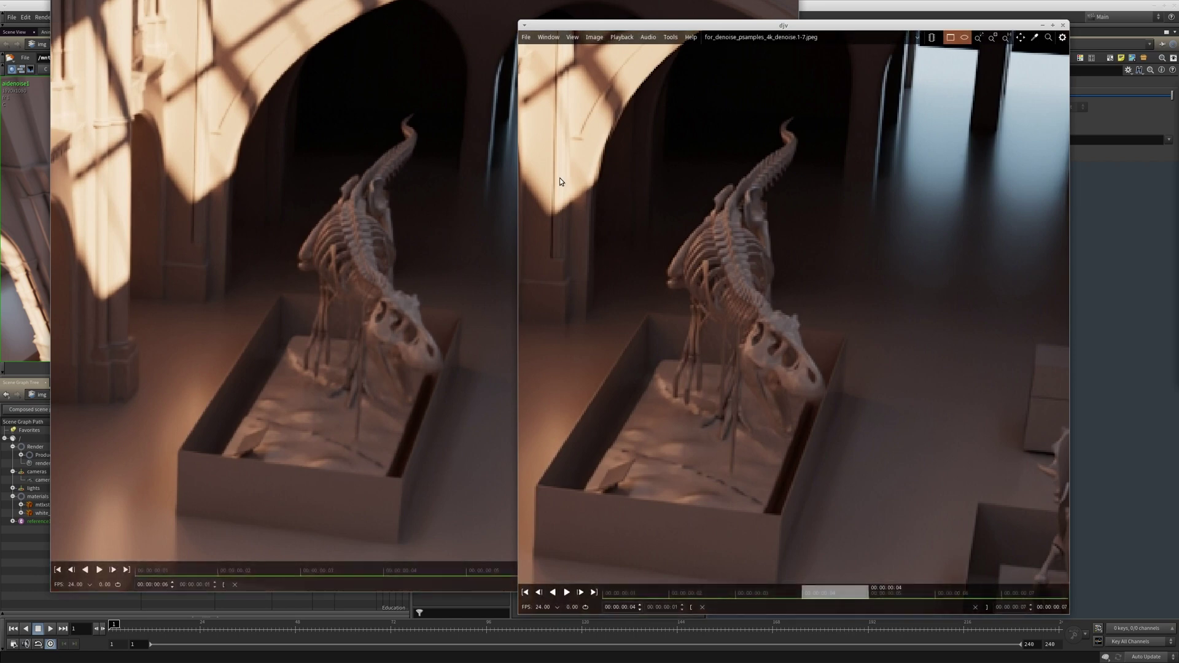
pyautogui.moveTo(561, 228); pyautogui.dragTo(667, 338, button='middle')
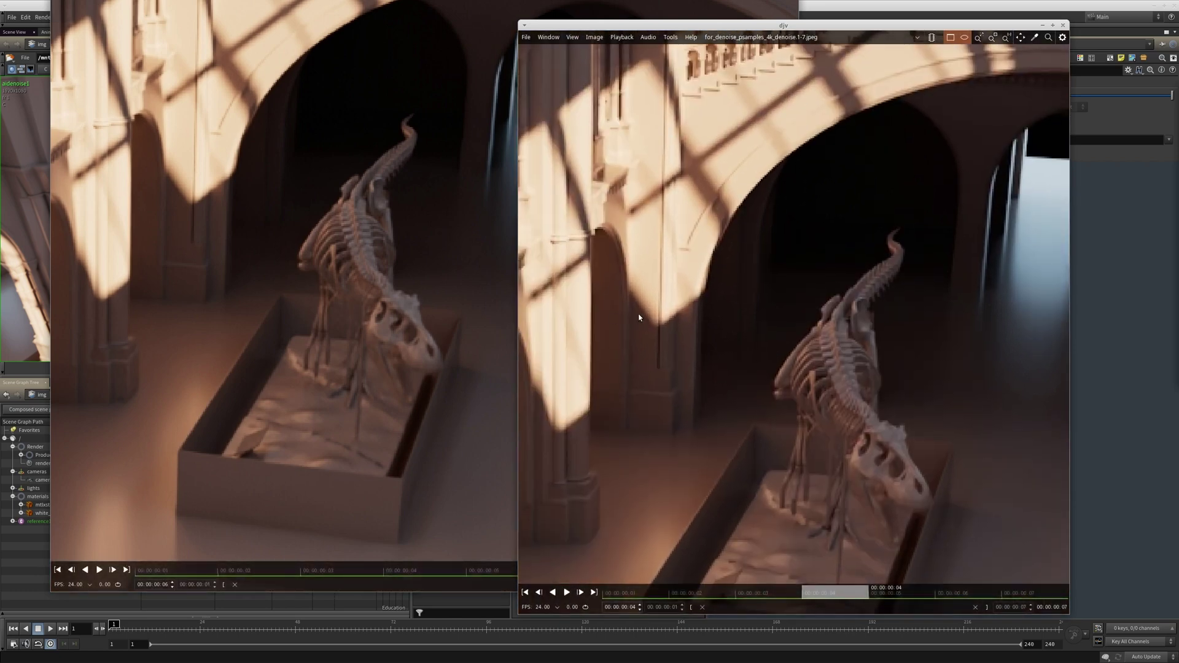
# - Compare the wider hall view in both windows and move the 2k window down so its title bar shows
pyautogui.scroll(-5, 639, 322)
pyautogui.click(269, 266)
pyautogui.scroll(-5, 269, 265)
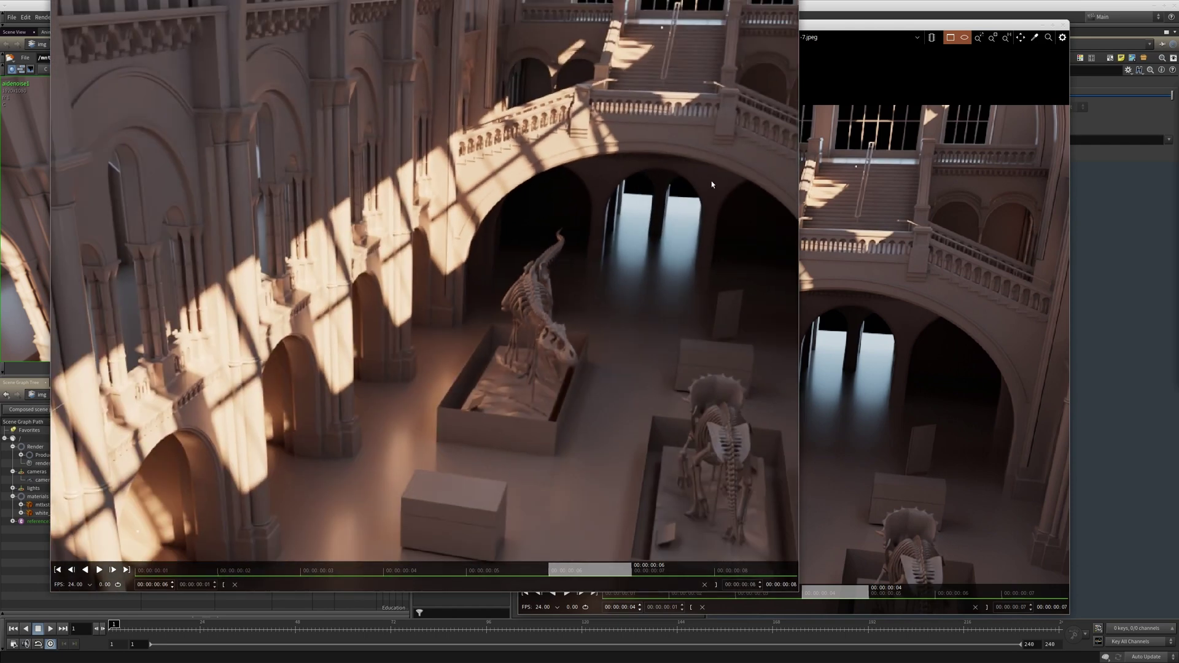
pyautogui.keyDown('alt'); pyautogui.moveTo(672, 261); pyautogui.dragTo(686, 412); pyautogui.keyUp('alt')
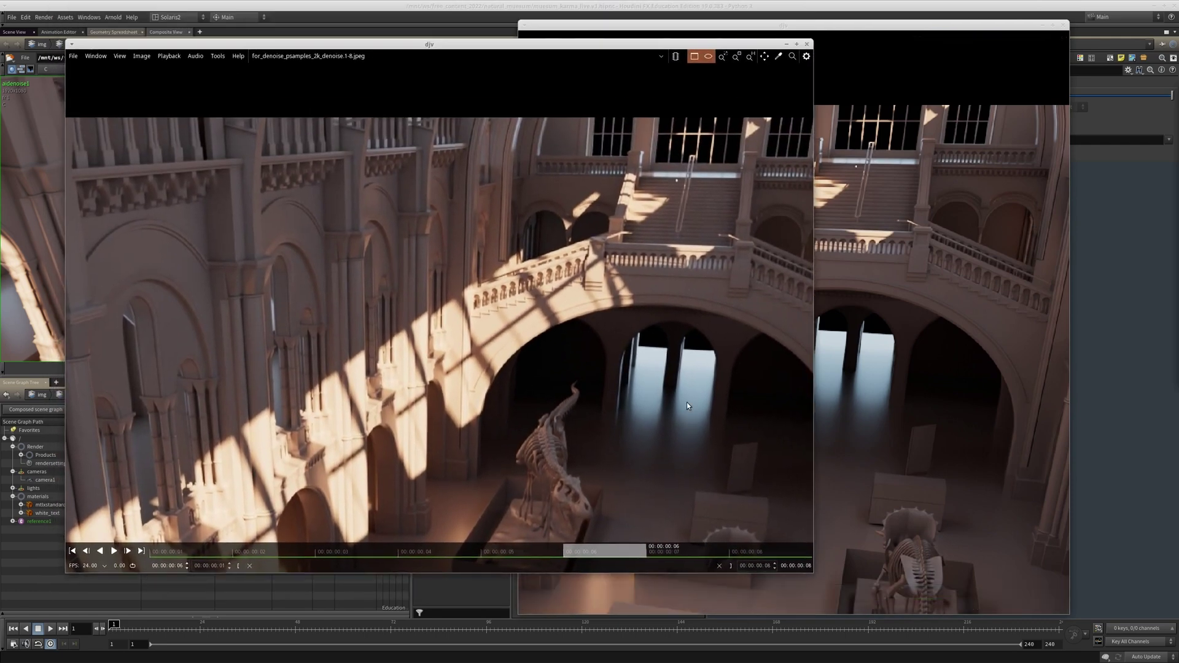
pyautogui.moveTo(647, 256); pyautogui.dragTo(587, 174, button='middle')
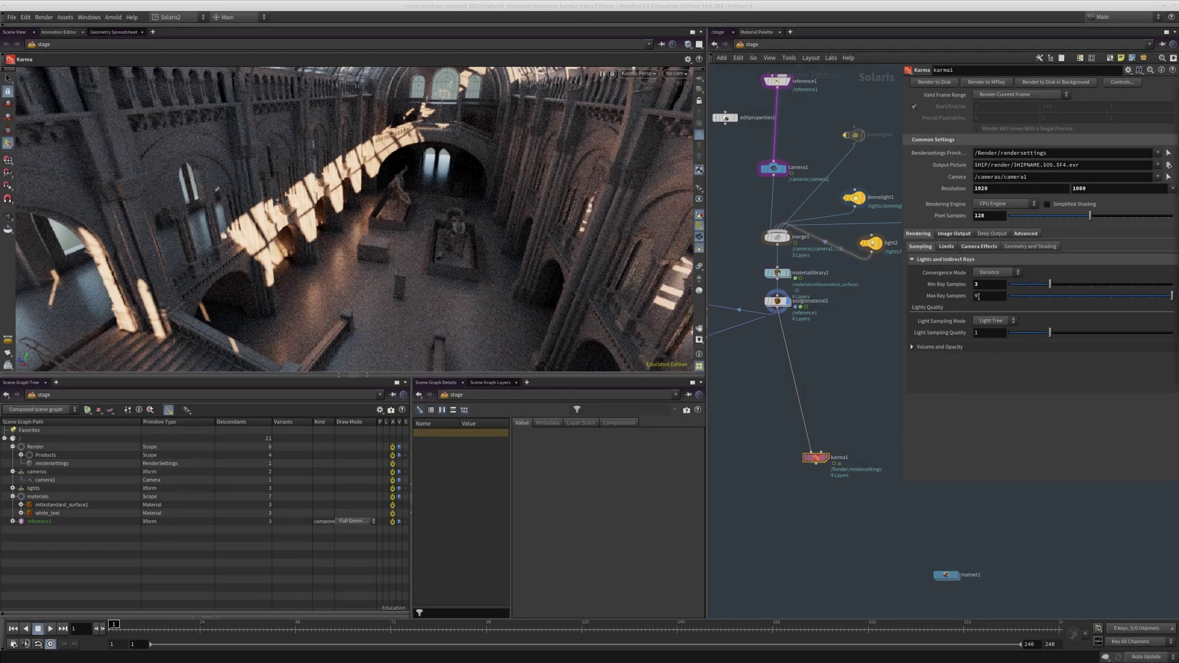
# - Review the ray limit settings and the geometry and shading settings of the karma1 node in Houdini
pyautogui.click(949, 246)
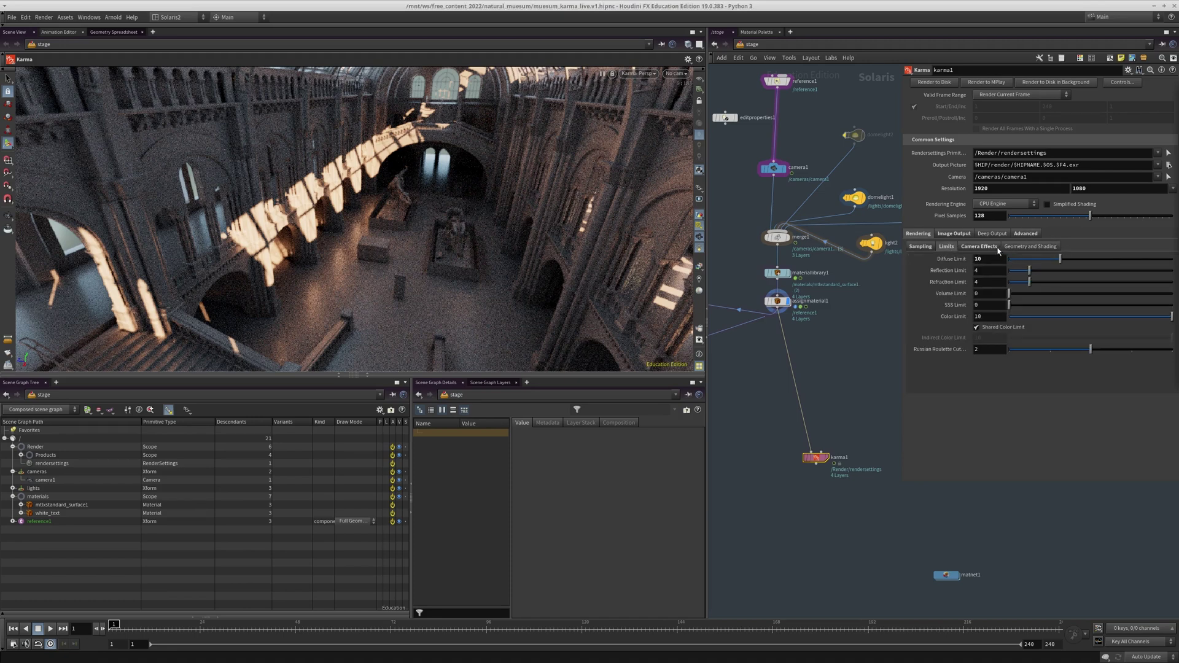
pyautogui.click(1025, 247)
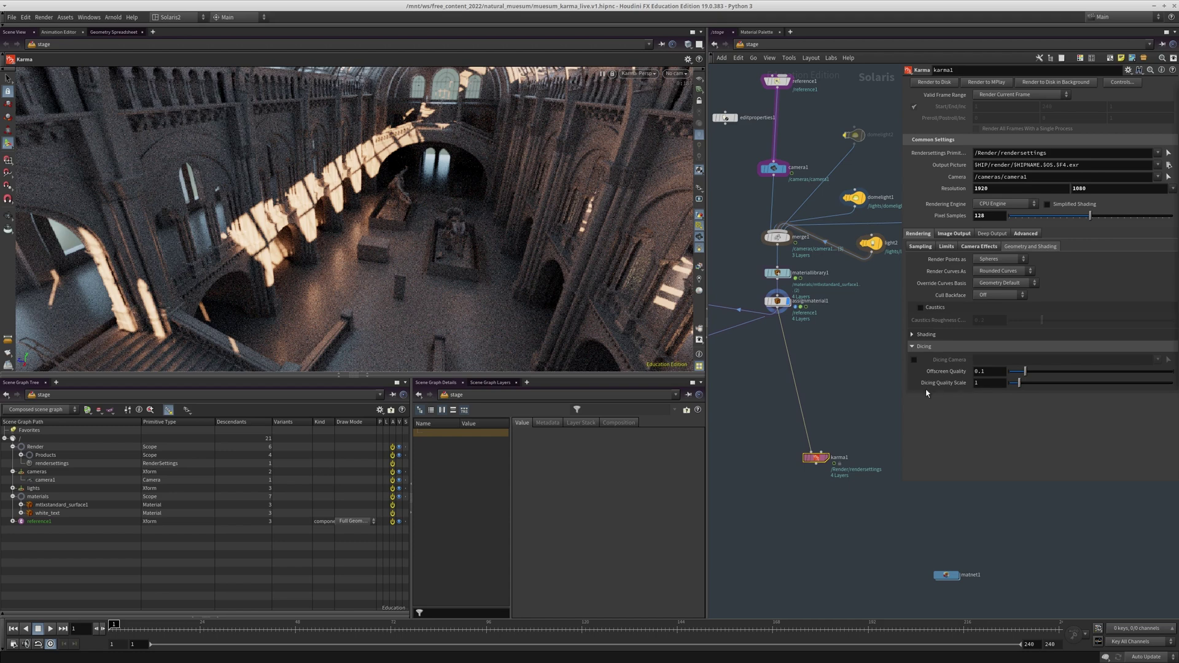
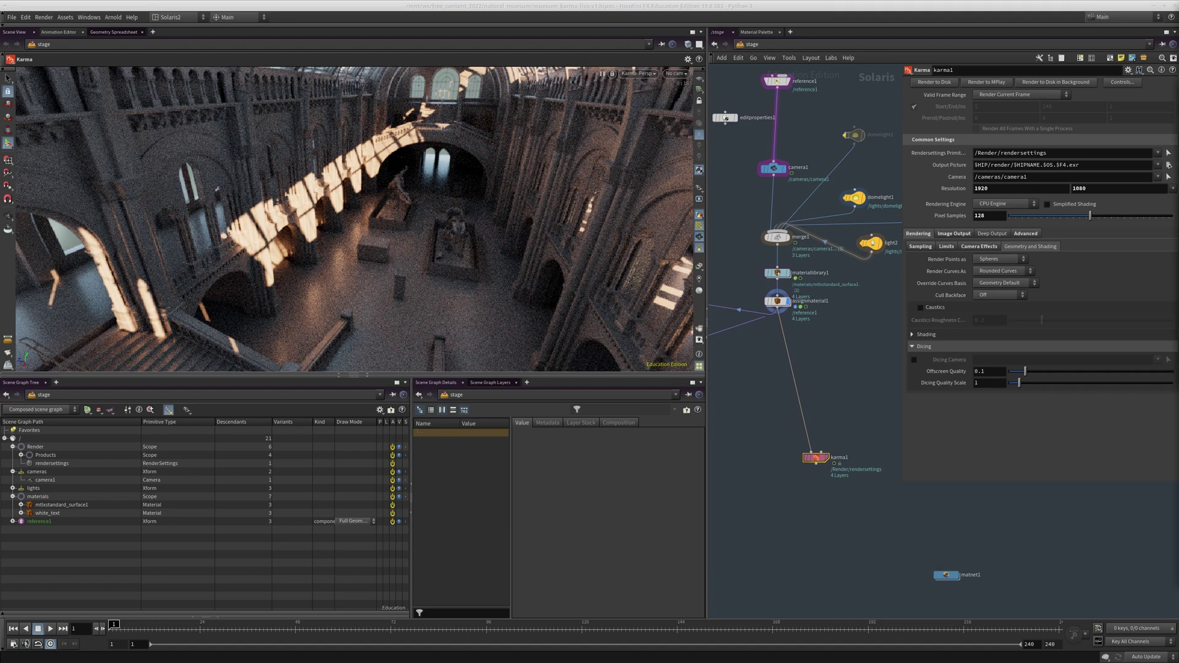
# - Bring the djv window with the off_screen_quality sequence into view and step through its first frames
pyautogui.moveTo(1178, 55); pyautogui.dragTo(557, 32)
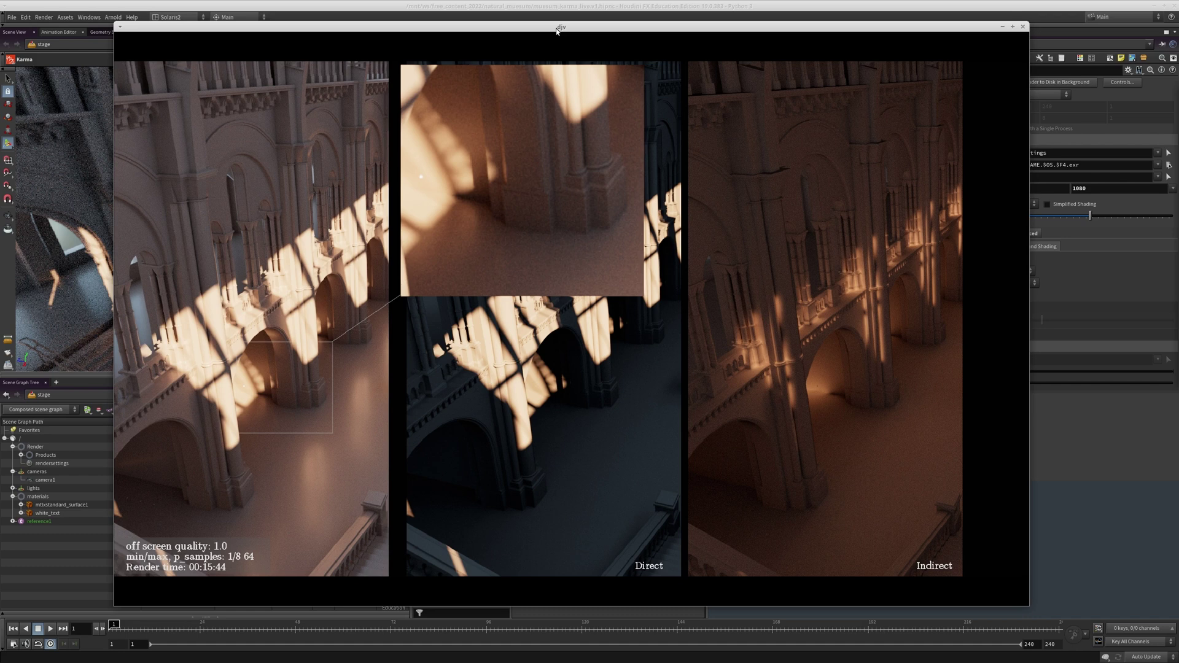
pyautogui.moveTo(238, 544)
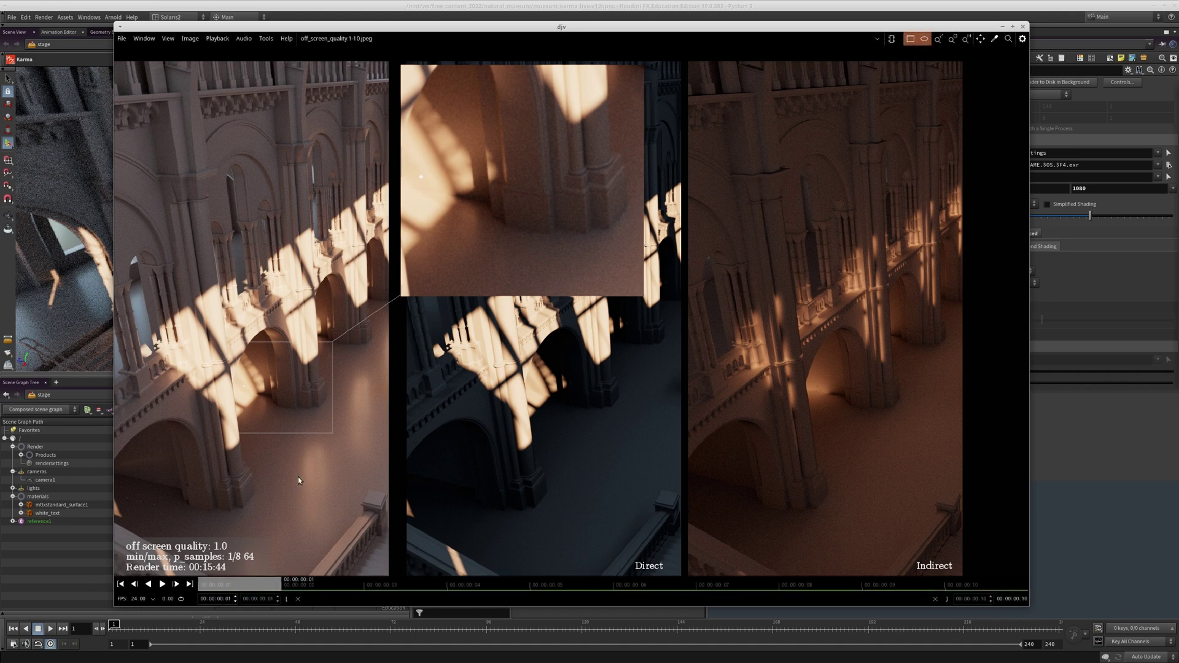
pyautogui.press('Right')
pyautogui.press('Right')
pyautogui.press('Right')
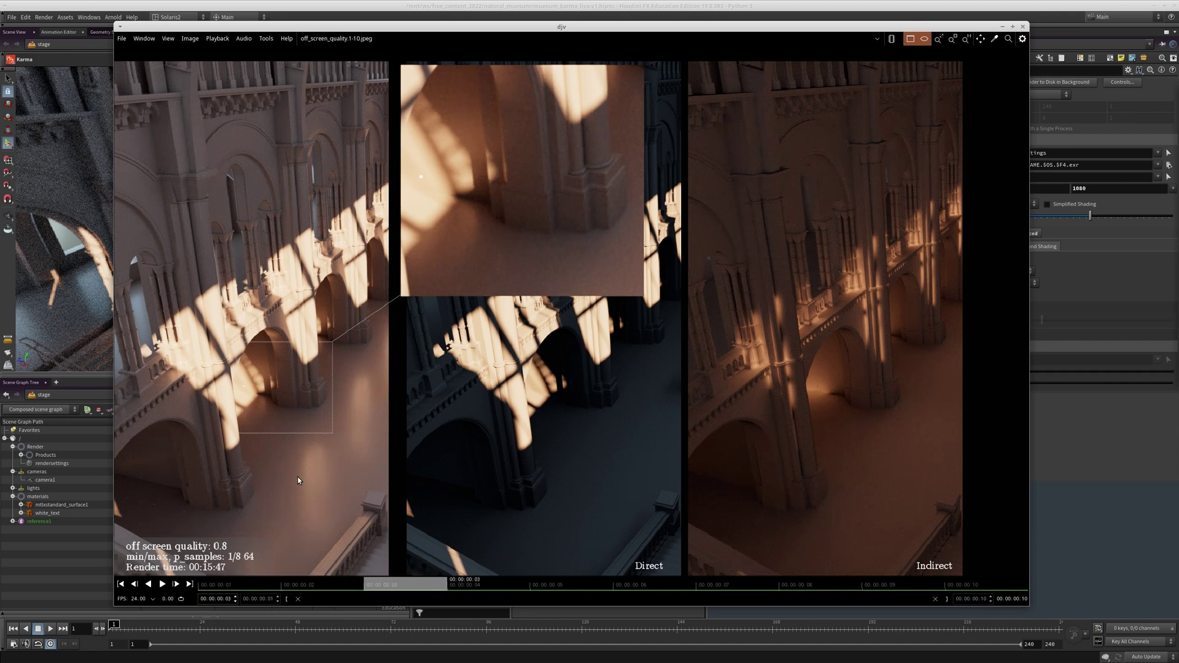
pyautogui.press('Right')
pyautogui.press('Right')
pyautogui.press('Right')
pyautogui.press('Right')
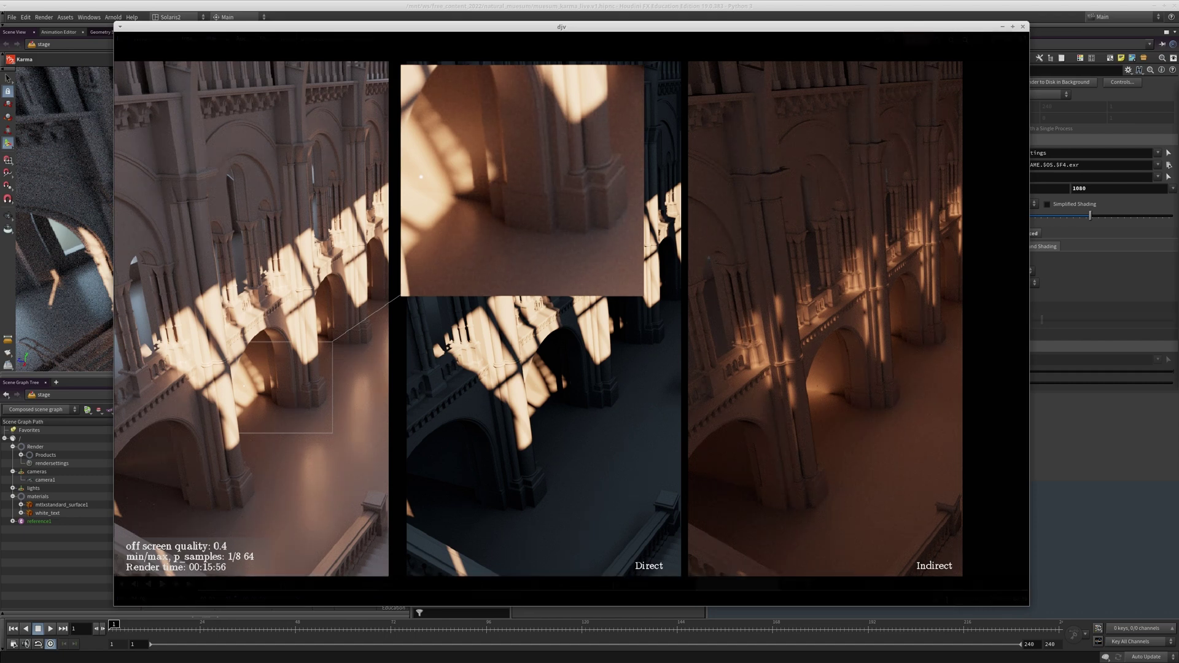
# - Step on through the off_screen_quality sequence to the 0.1 frame, comparing the render times printed on each frame
pyautogui.press('Right')
pyautogui.press('Right')
pyautogui.press('Right')
pyautogui.press('Right')
pyautogui.press('Right')
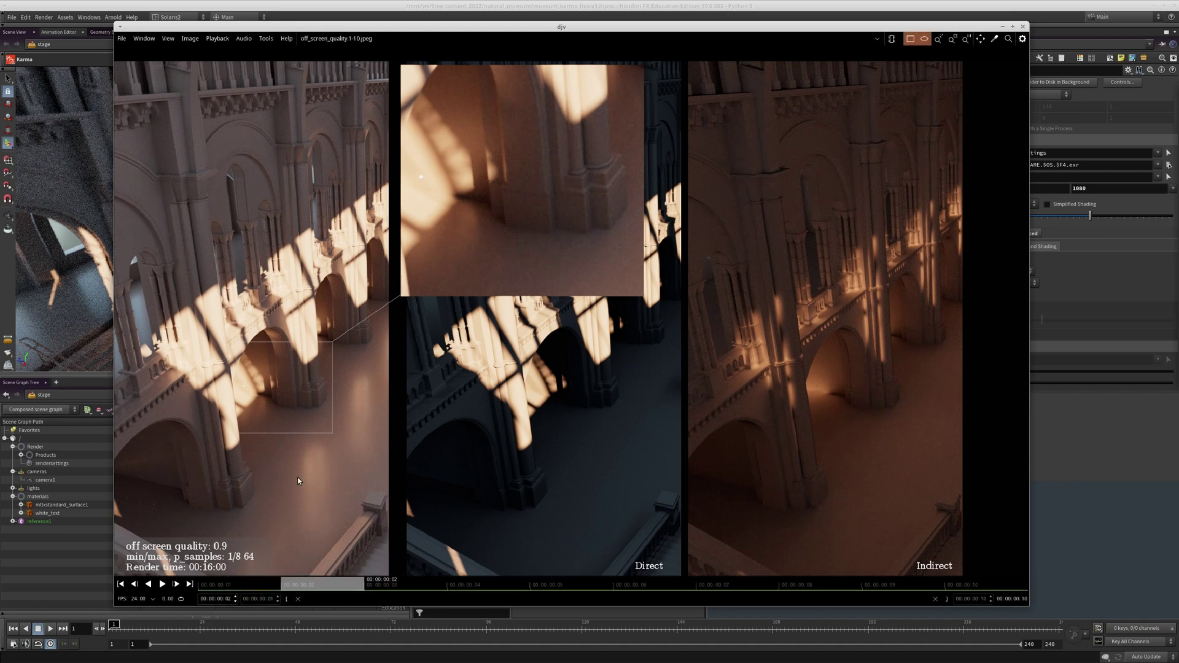
pyautogui.press('Right')
pyautogui.press('Right')
pyautogui.press('Right')
pyautogui.press('Right')
pyautogui.press('Right')
pyautogui.press('Right')
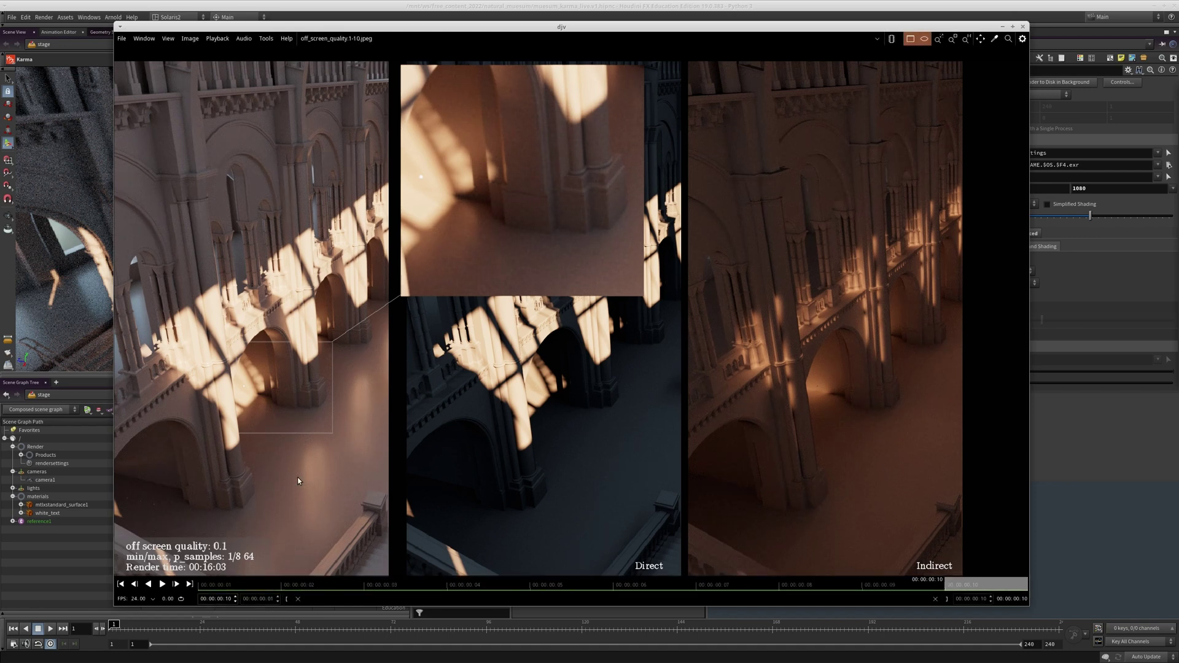
# - Flip between the 0.1 off-screen quality frame and its neighbour, and go on to the 1.0 frame
pyautogui.press('Left')
pyautogui.press('Right')
pyautogui.press('Left')
pyautogui.press('Right')
pyautogui.press('Right')
pyautogui.press('Right')
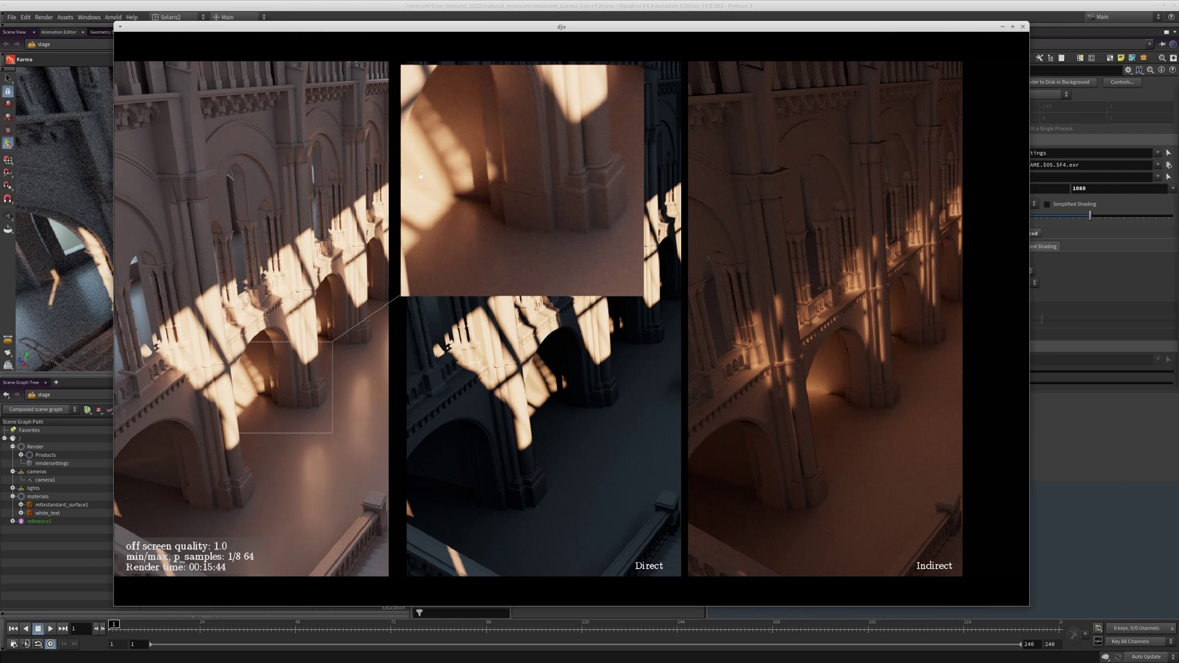
# - Compare the noise in the enlarged arch inset across the off-screen quality frames and close the djv window
pyautogui.press('Left')
pyautogui.press('Left')
pyautogui.press('Left')
pyautogui.press('Left')
pyautogui.press('Left')
pyautogui.press('Right')
pyautogui.press('Right')
pyautogui.press('Right')
pyautogui.press('Right')
pyautogui.press('Right')
pyautogui.press('Right')
pyautogui.press('Right')
pyautogui.press('Right')
pyautogui.moveTo(366, 316)
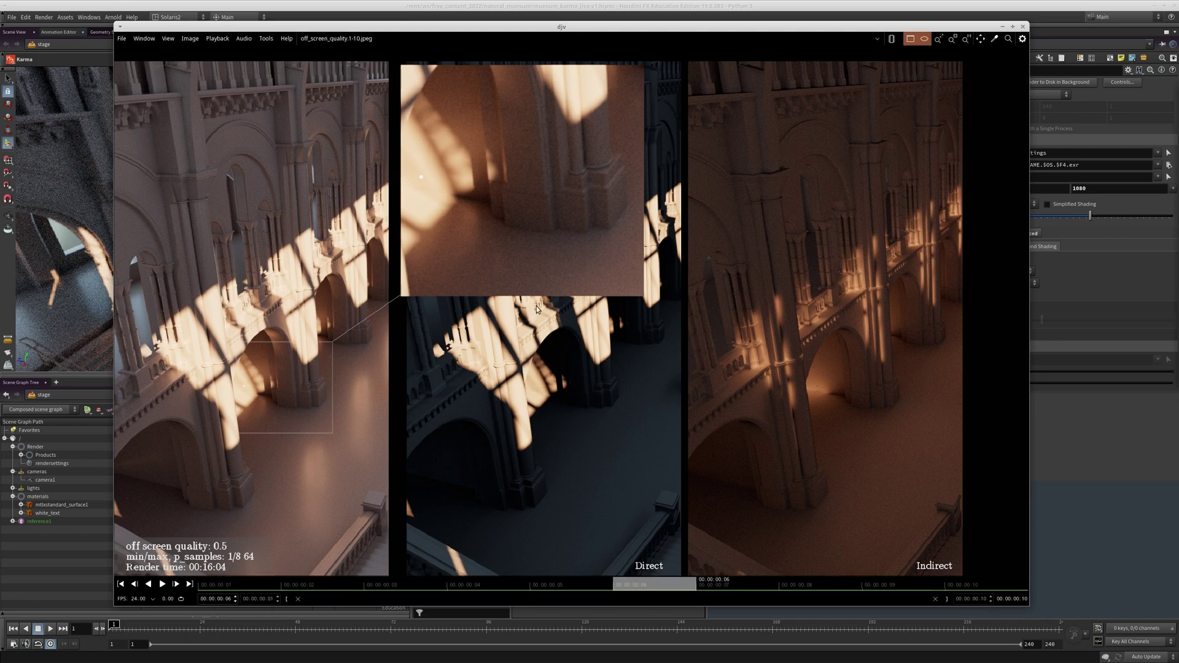
pyautogui.click(1022, 26)
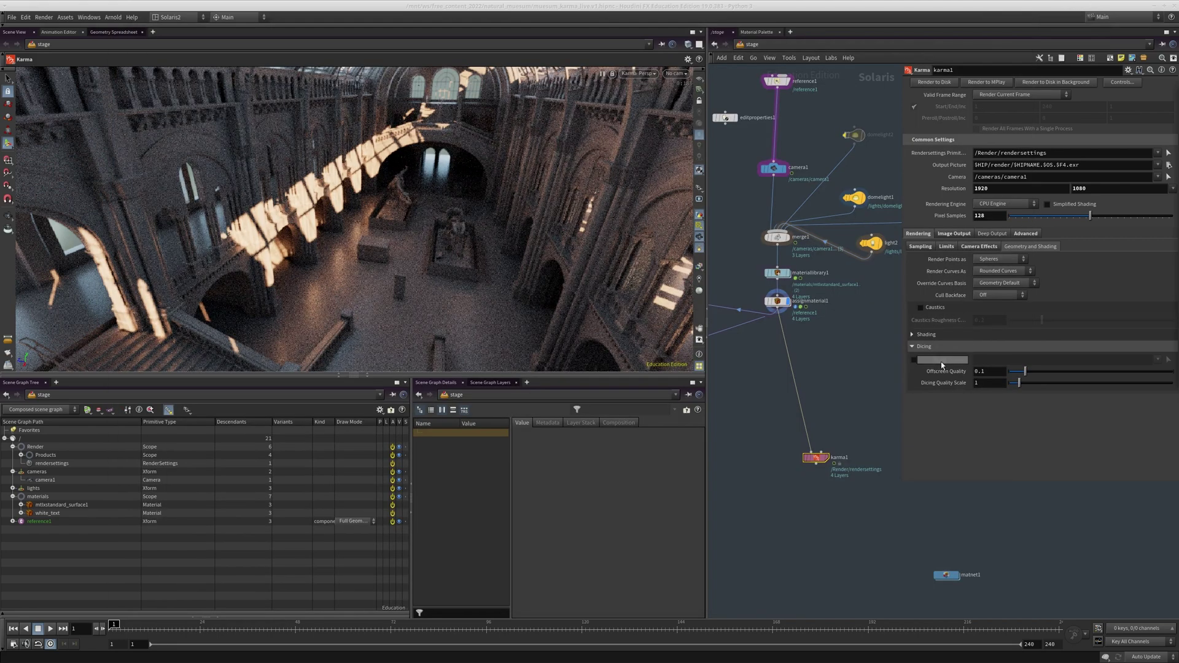
# - Look over the karma1 node's sampling, limits and image output settings in Houdini
pyautogui.click(921, 247)
pyautogui.click(946, 247)
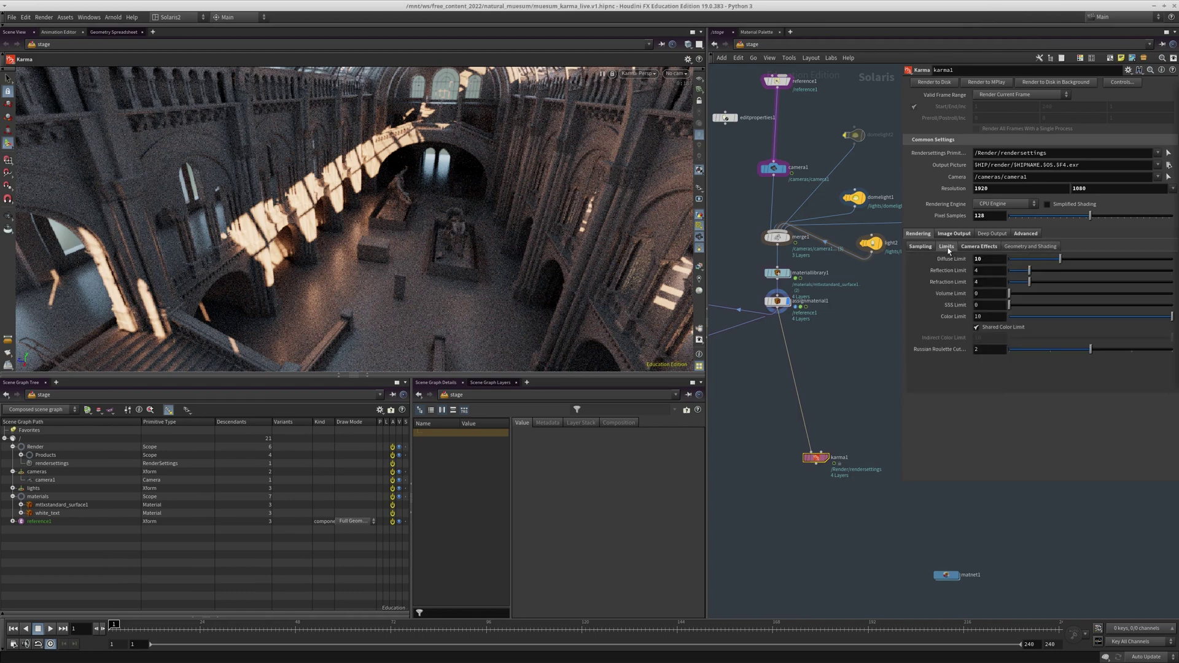
pyautogui.click(956, 234)
pyautogui.click(917, 234)
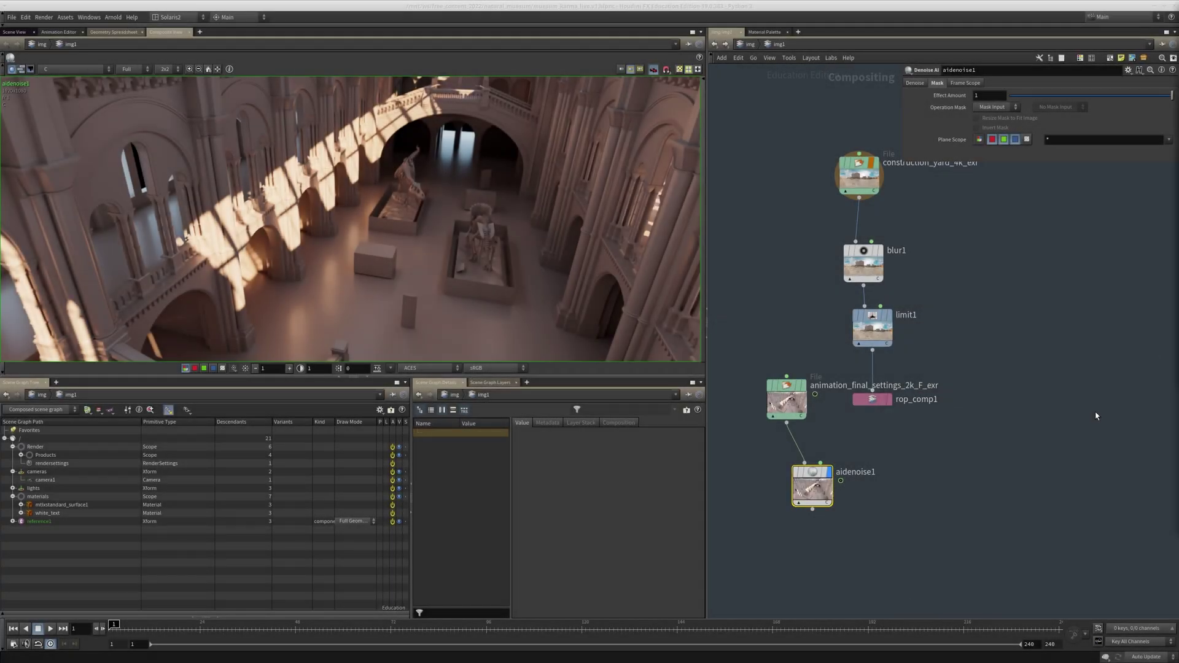
# - Bring up the 2k_denoised sequence in djv, play it, and enlarge and reposition its window
pyautogui.keyDown('alt'); pyautogui.moveTo(1178, 423); pyautogui.dragTo(533, 371); pyautogui.keyUp('alt')
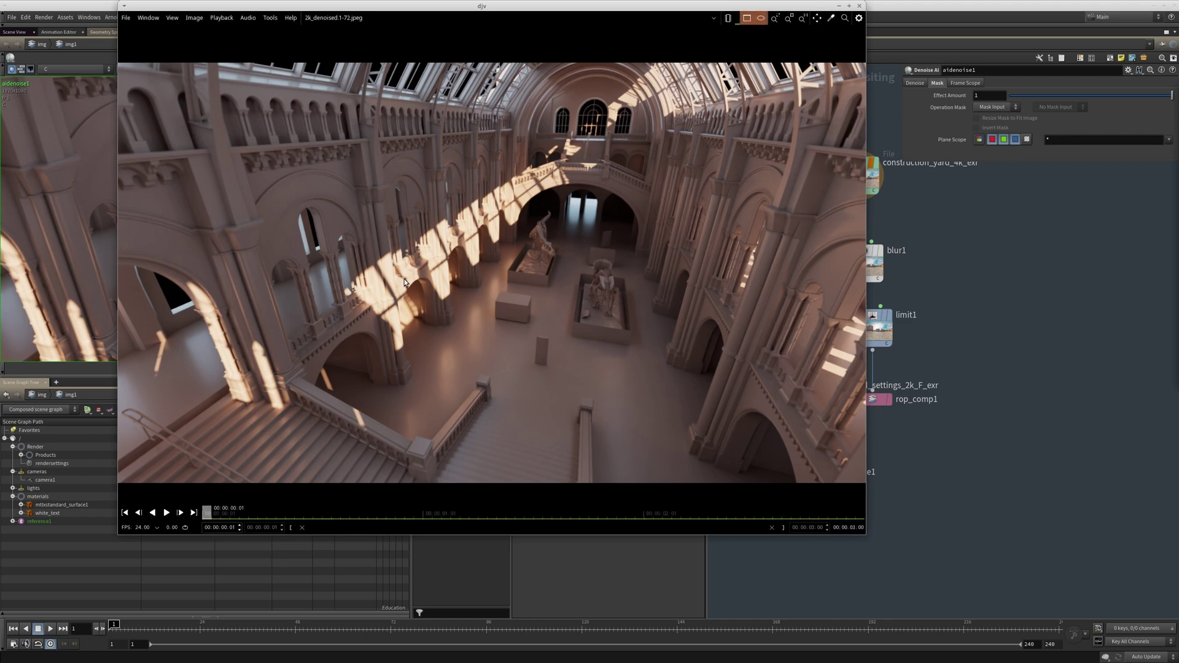
pyautogui.press('space')
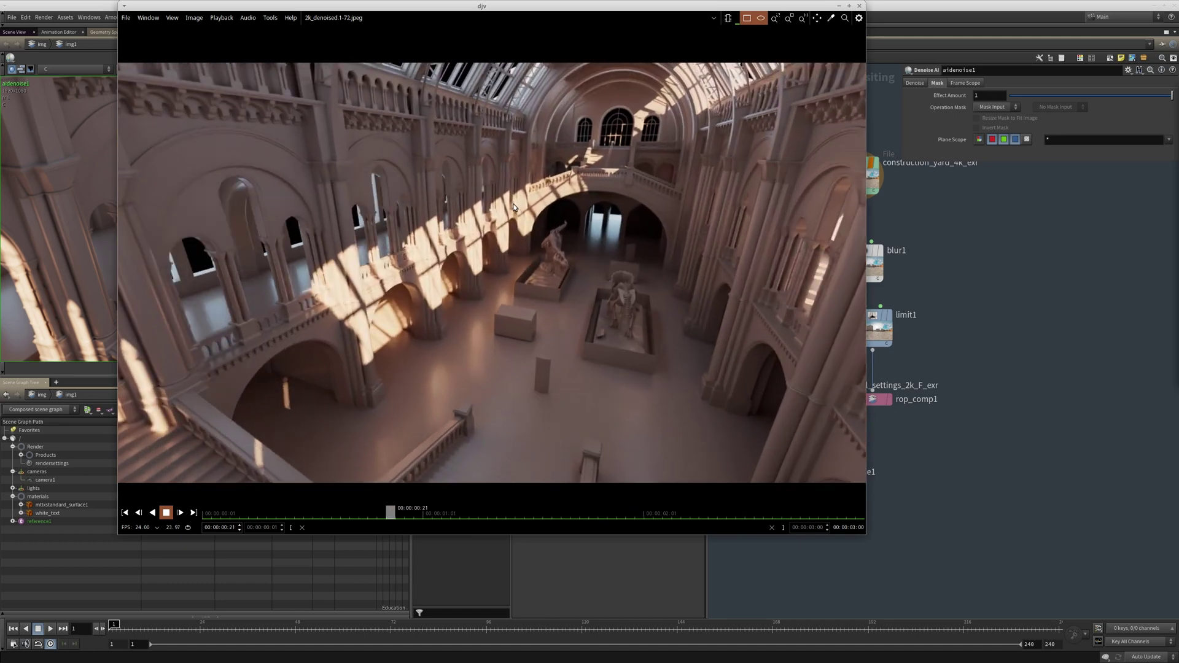
pyautogui.keyDown('alt'); pyautogui.moveTo(644, 386); pyautogui.dragTo(591, 393); pyautogui.keyUp('alt')
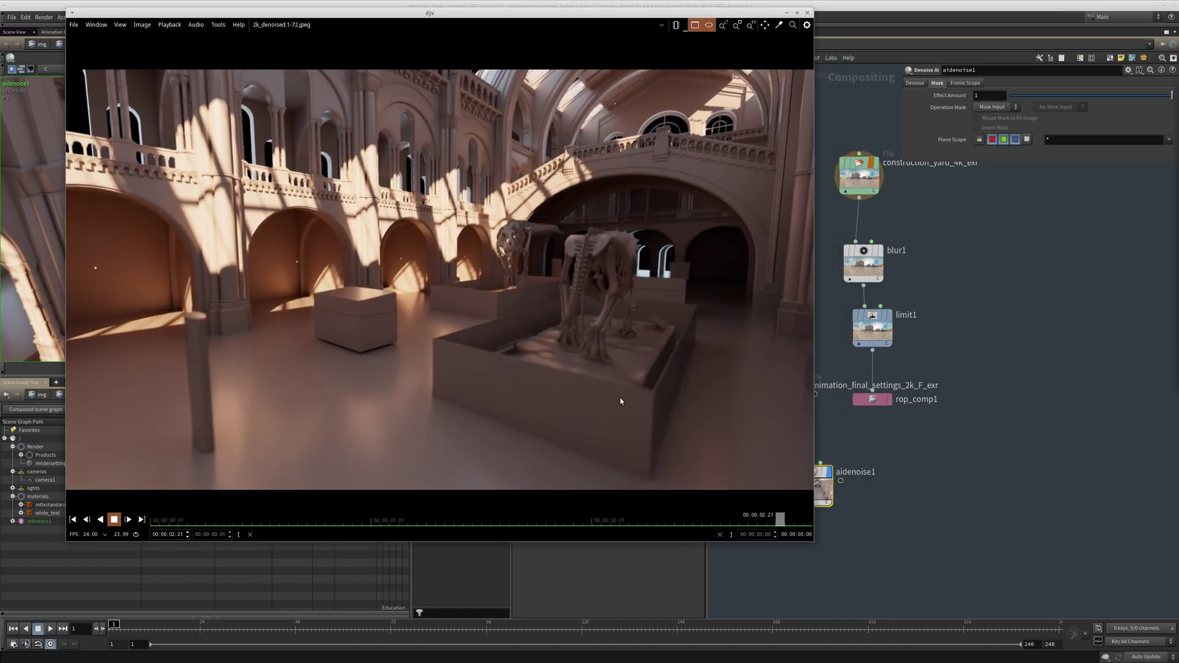
pyautogui.keyDown('alt'); pyautogui.moveTo(663, 414); pyautogui.dragTo(821, 474, button='right'); pyautogui.keyUp('alt')
pyautogui.moveTo(626, 375); pyautogui.dragTo(670, 400, button='middle')
pyautogui.keyDown('alt'); pyautogui.moveTo(740, 471); pyautogui.dragTo(708, 440, button='right'); pyautogui.keyUp('alt')
pyautogui.keyDown('alt'); pyautogui.moveTo(708, 440); pyautogui.dragTo(689, 444); pyautogui.keyUp('alt')
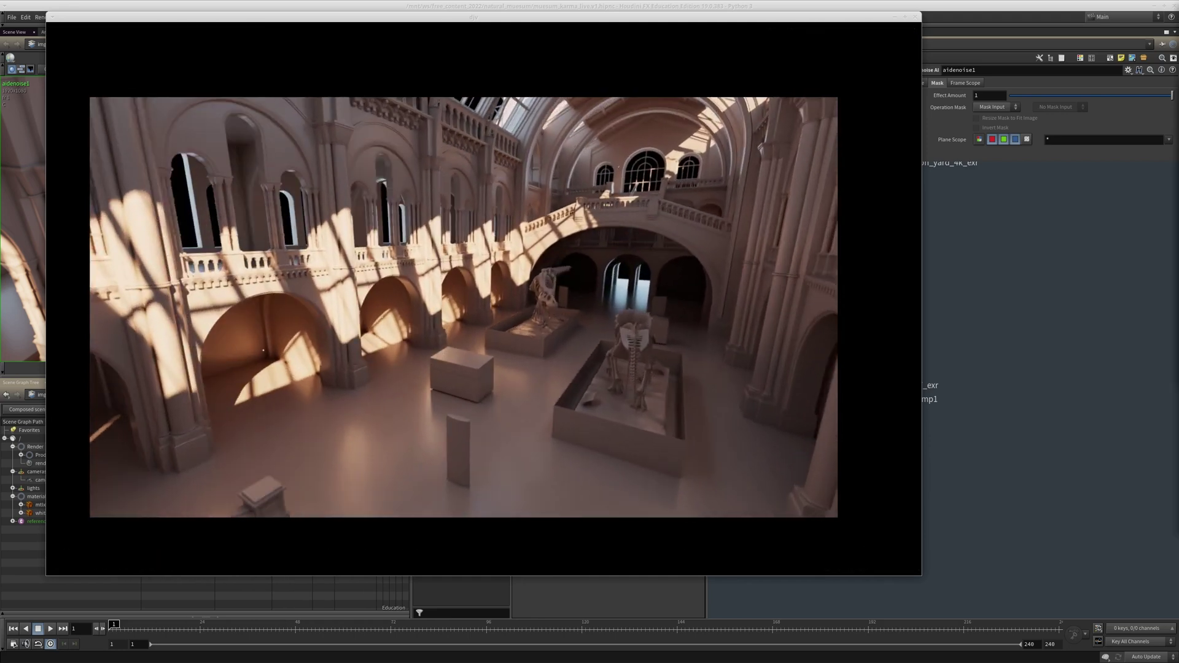
# - Bring up the 4k_denoised_downsample sequence in djv, maximize its window and play it
pyautogui.keyDown('alt'); pyautogui.moveTo(1178, 338); pyautogui.dragTo(530, 314); pyautogui.keyUp('alt')
pyautogui.keyDown('alt'); pyautogui.moveTo(825, 420); pyautogui.dragTo(894, 456, button='right'); pyautogui.keyUp('alt')
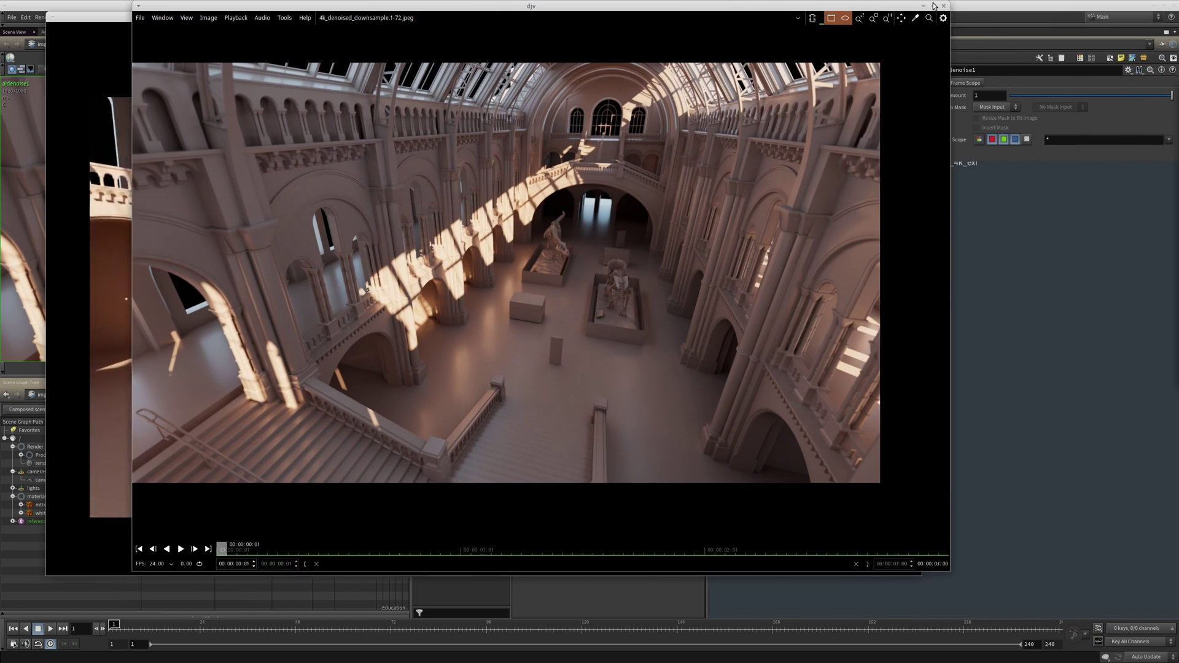
pyautogui.click(934, 5)
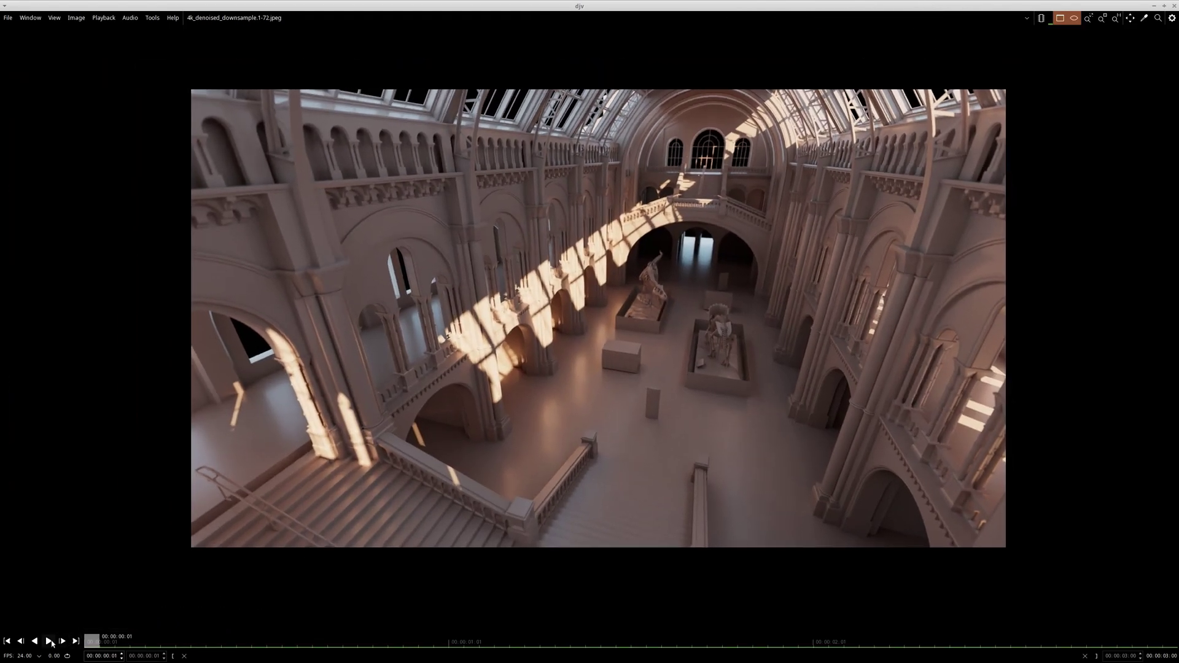
pyautogui.click(50, 641)
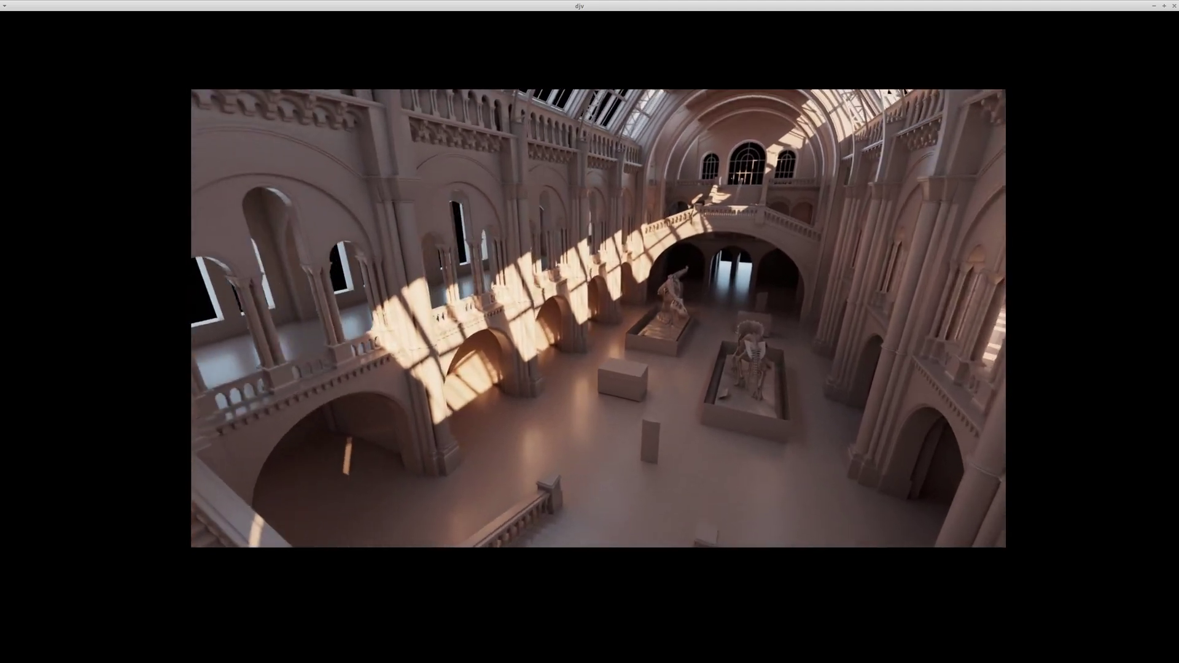
# - Examine the playing 4k downsampled sequence up close and close both the 4k and 2k djv windows
pyautogui.scroll(5, 848, 242)
pyautogui.scroll(-2, 835, 243)
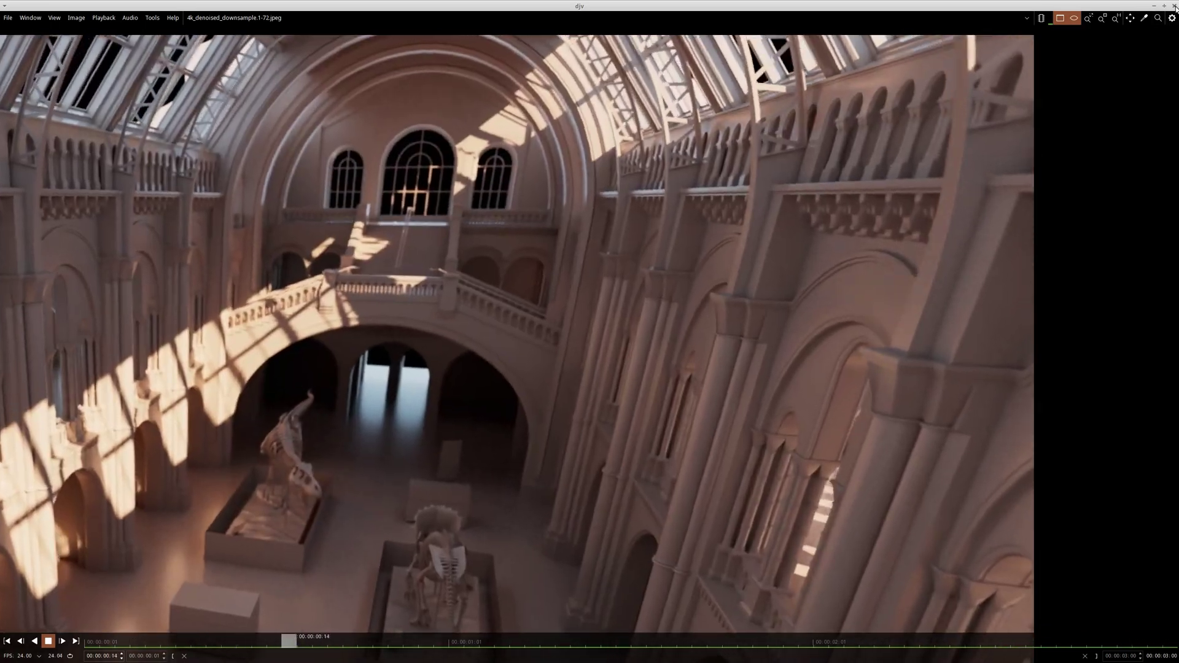
pyautogui.click(1163, 5)
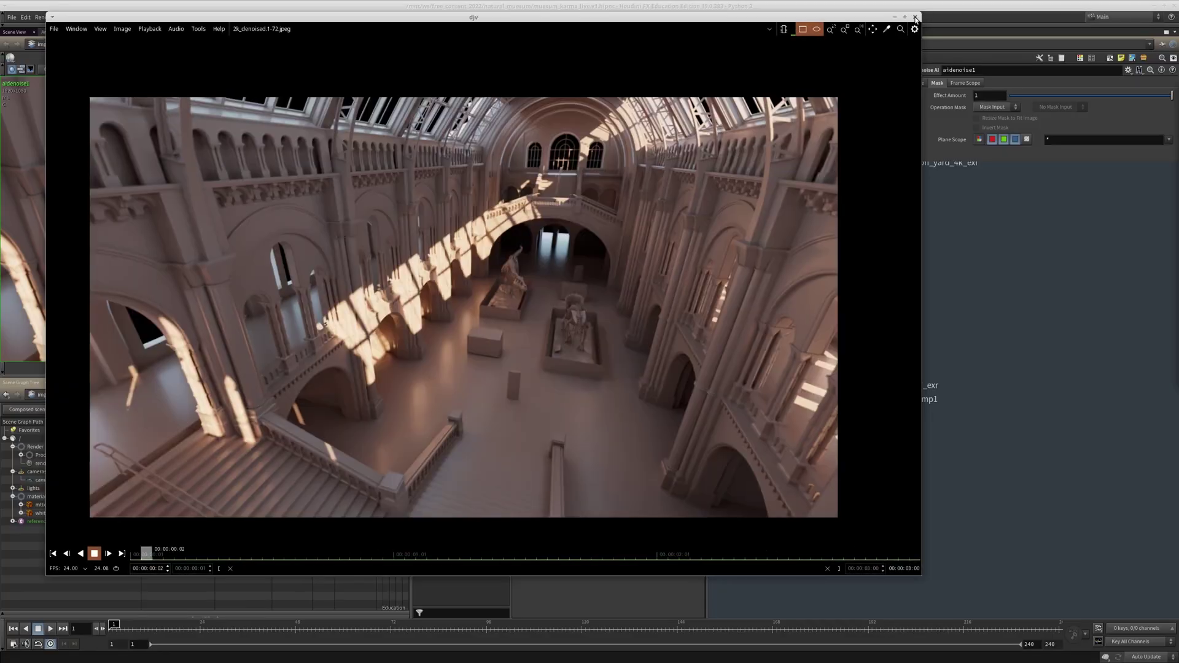
pyautogui.click(914, 19)
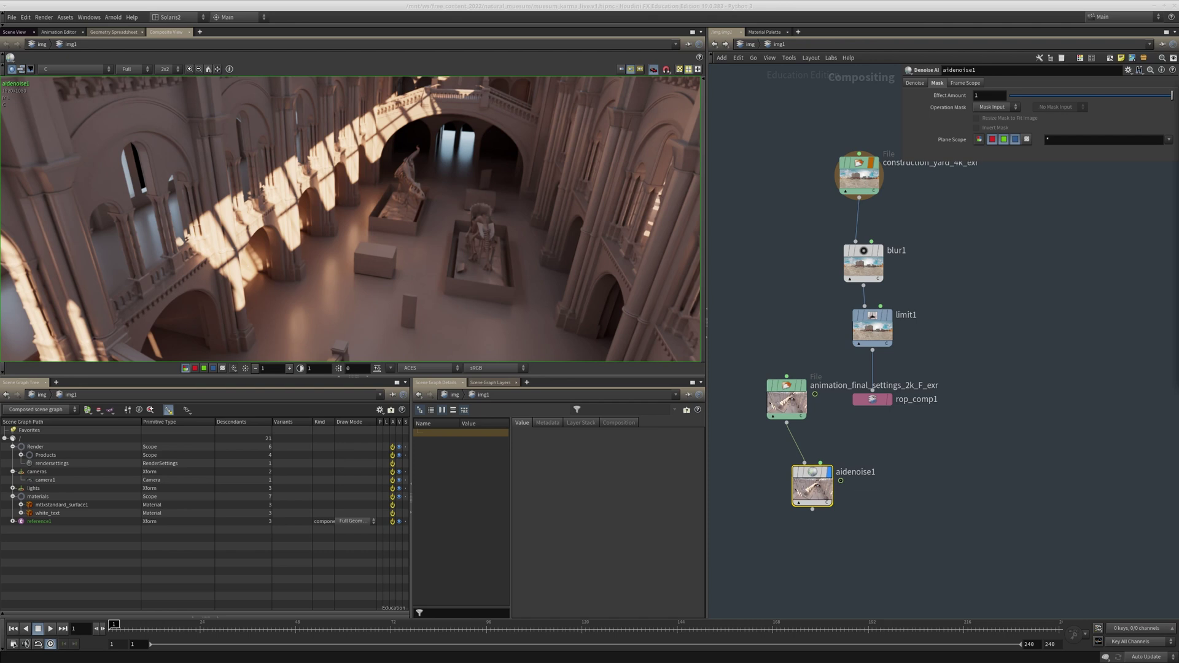
# - Add a File node to Houdini's compositing network and load the for_denoise_psamples_4k.$F.exr sequence
pyautogui.moveTo(1025, 287); pyautogui.dragTo(967, 355, button='middle')
pyautogui.press('Tab')
pyautogui.write('fi')
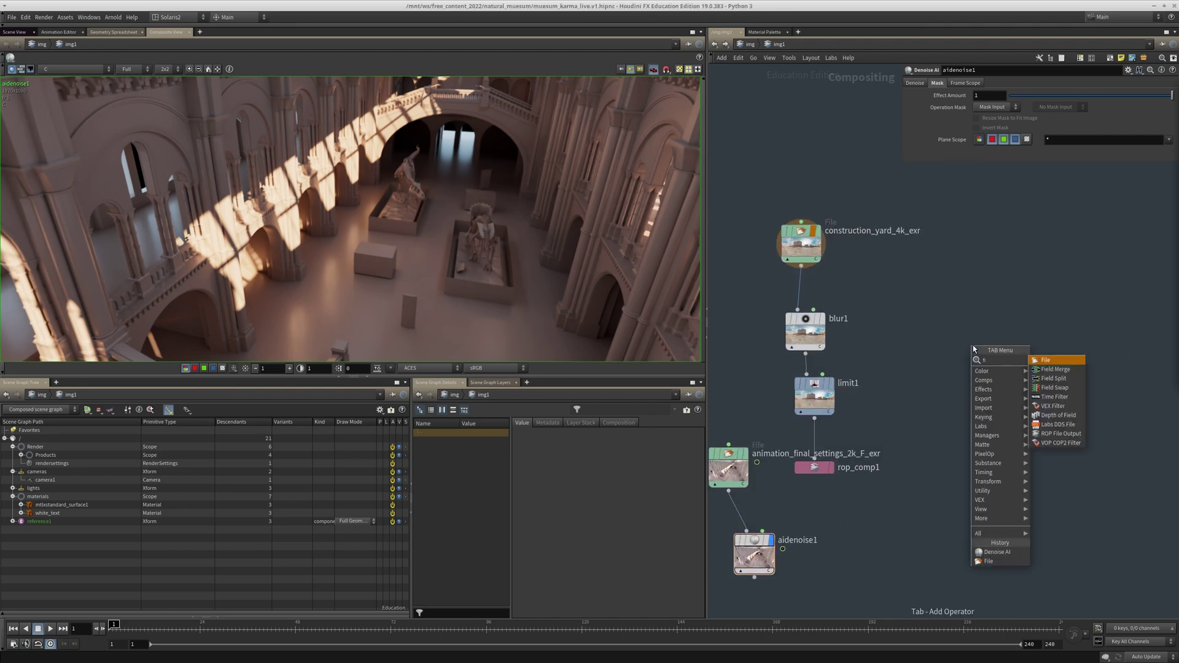
pyautogui.press('Return')
pyautogui.click(973, 345)
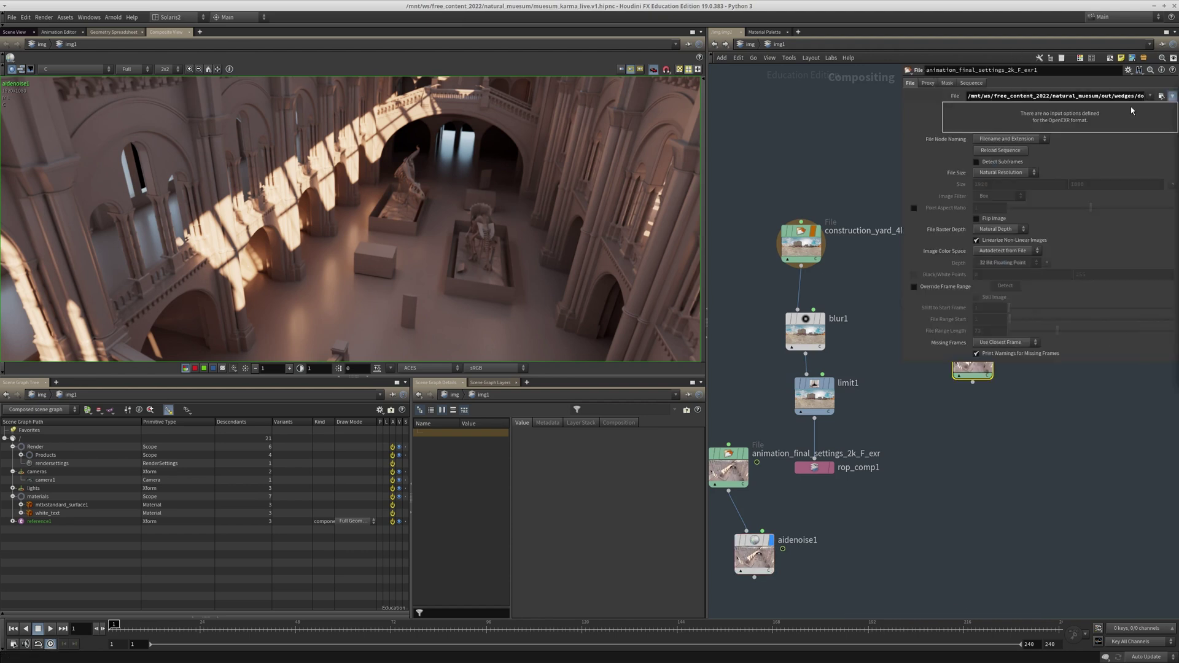
pyautogui.click(1161, 96)
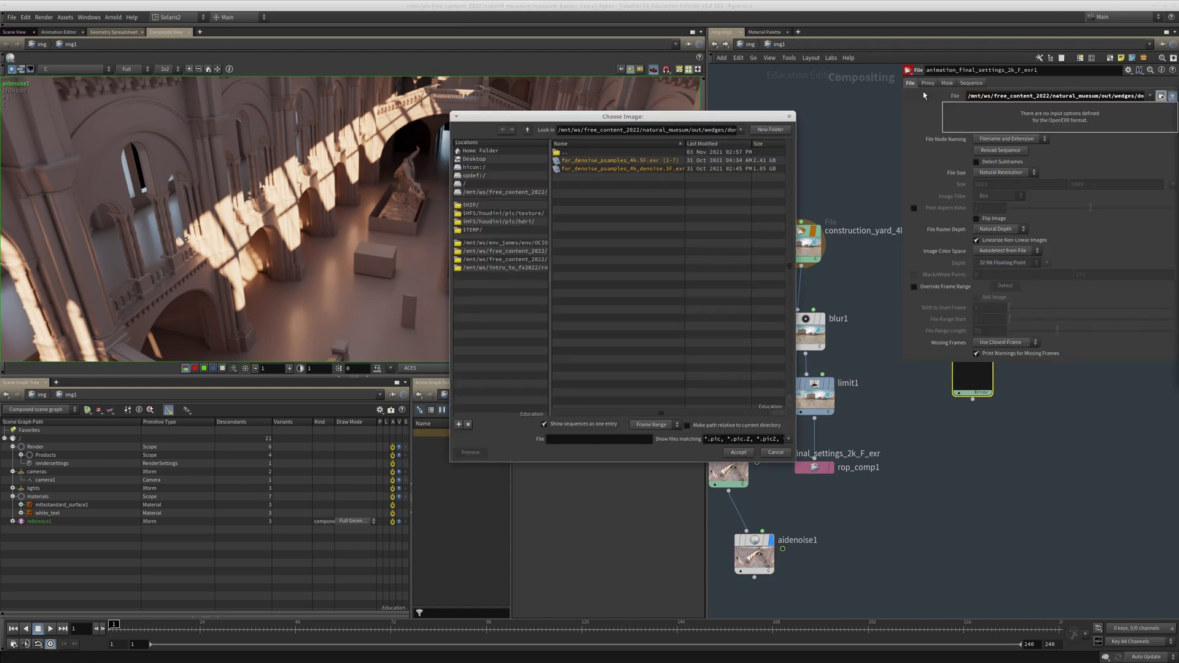
pyautogui.click(605, 162)
pyautogui.click(738, 452)
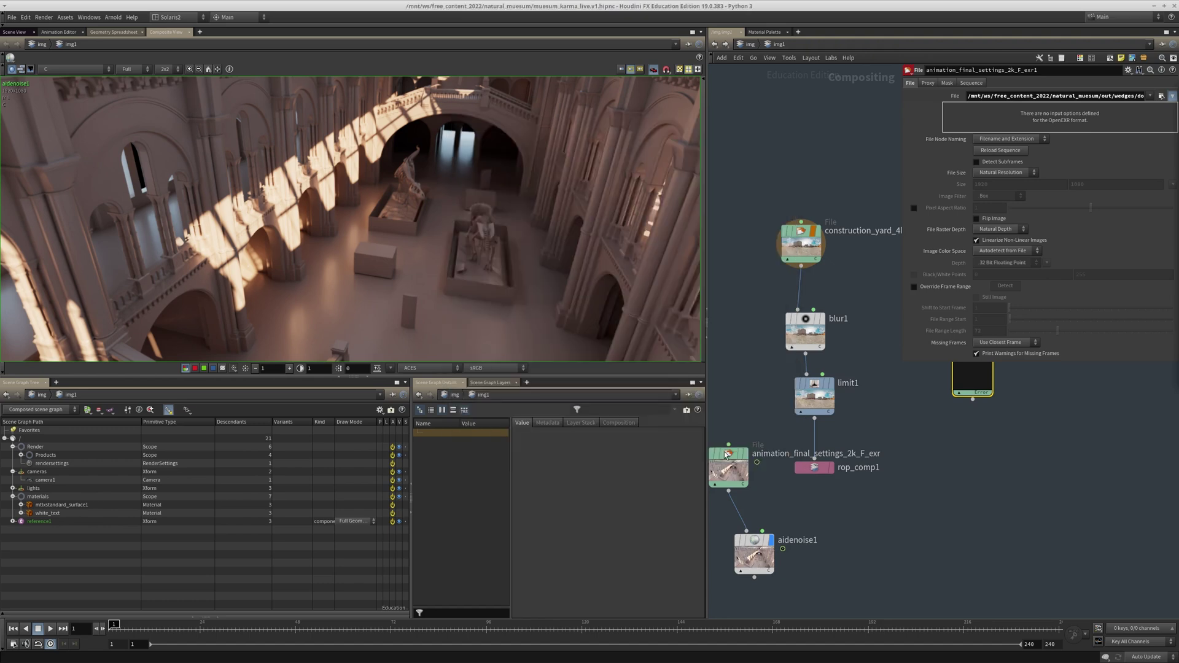
# - Display the for_denoise_psamples_4k image in a maximized composite view and inspect the noise on the arches and floor
pyautogui.moveTo(941, 444); pyautogui.dragTo(921, 462, button='middle')
pyautogui.moveTo(903, 398); pyautogui.dragTo(405, 222)
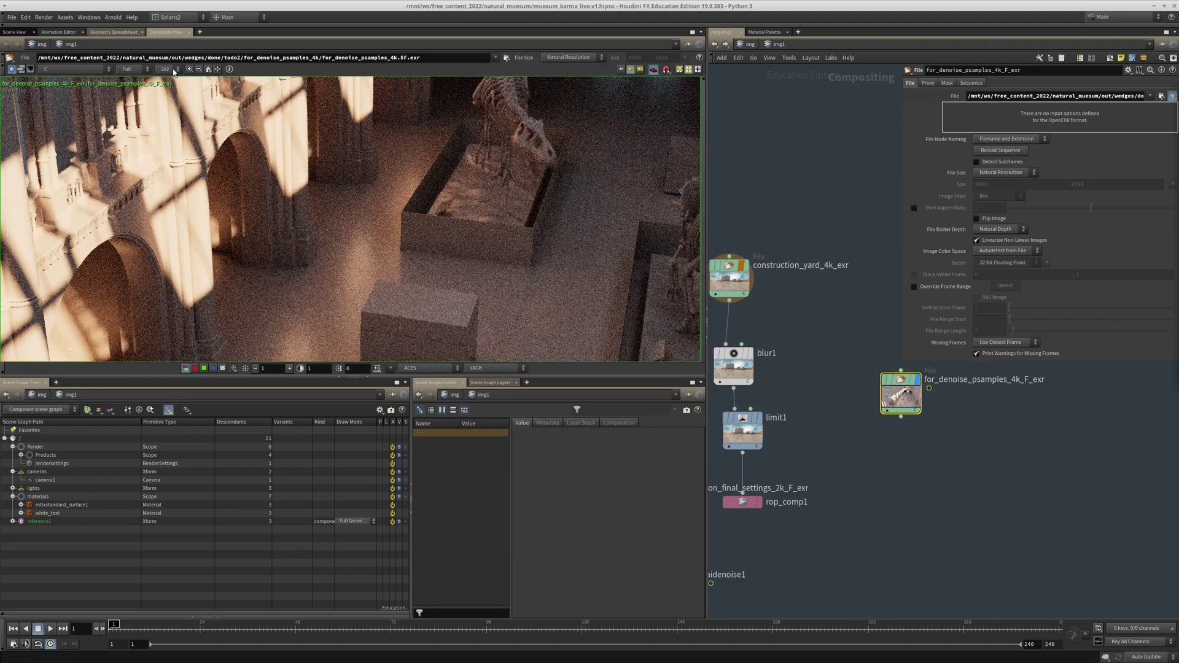
pyautogui.click(207, 71)
pyautogui.hotkey('ctrl', 'b')
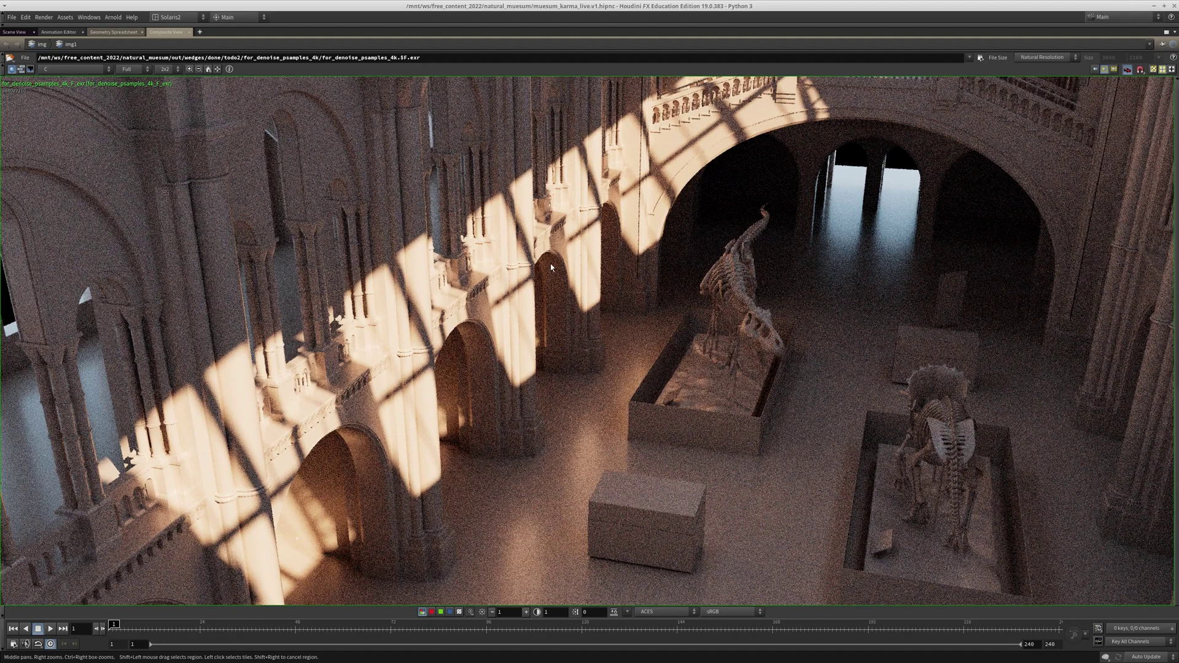
pyautogui.moveTo(550, 264); pyautogui.dragTo(501, 449, button='middle')
pyautogui.moveTo(663, 399); pyautogui.dragTo(471, 226, button='middle')
pyautogui.moveTo(556, 376); pyautogui.dragTo(555, 260, button='middle')
pyautogui.moveTo(328, 490); pyautogui.dragTo(443, 340, button='middle')
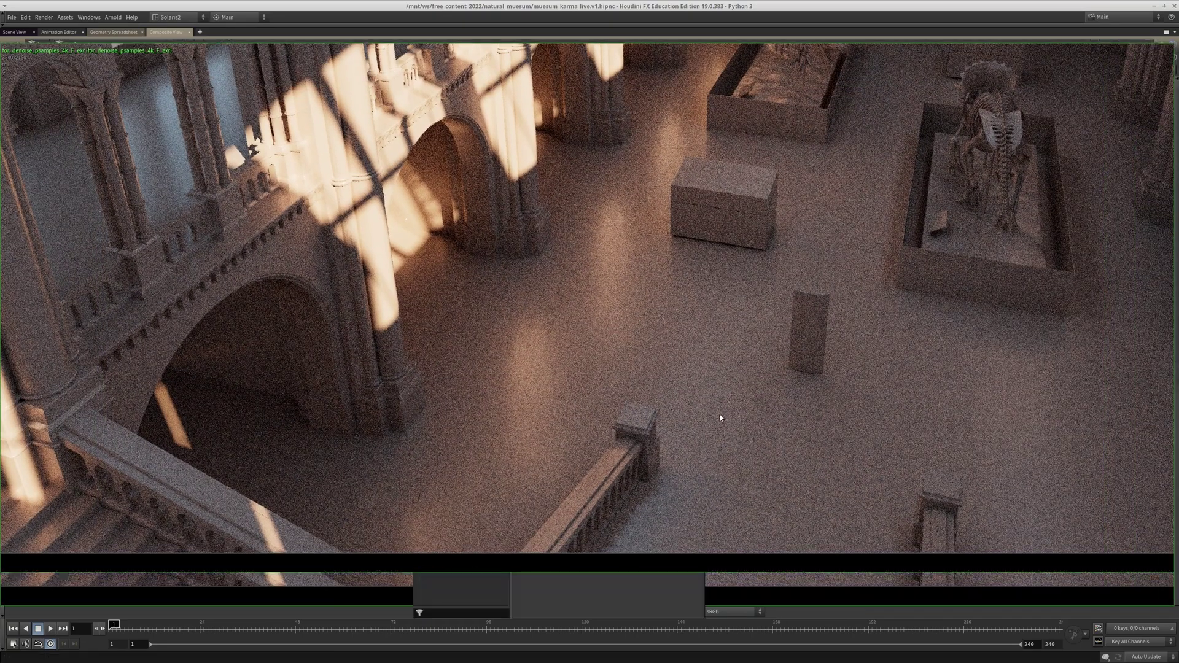
# - Restore the pane layout, add a Denoise AI node fed by the 4k file node, and display its denoised image
pyautogui.hotkey('ctrl', 'b')
pyautogui.moveTo(771, 555); pyautogui.dragTo(889, 489, button='middle')
pyautogui.moveTo(982, 429); pyautogui.dragTo(803, 455, button='middle')
pyautogui.press('Tab')
pyautogui.write('ai deno')
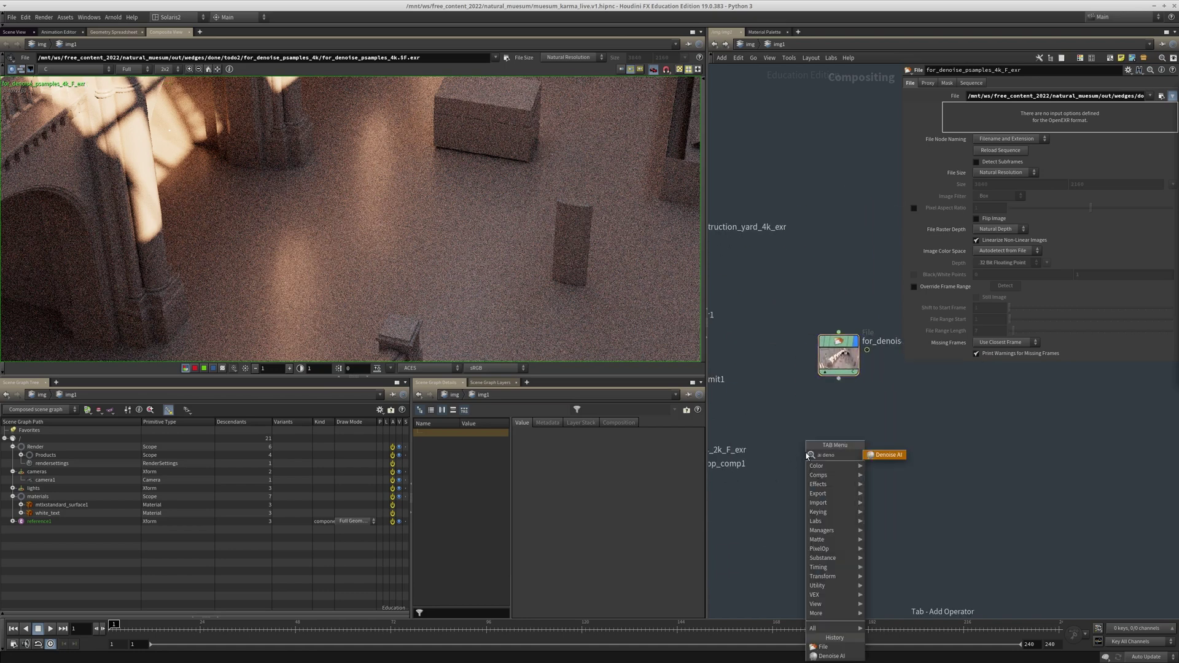
pyautogui.press('Return')
pyautogui.moveTo(839, 379); pyautogui.dragTo(798, 439)
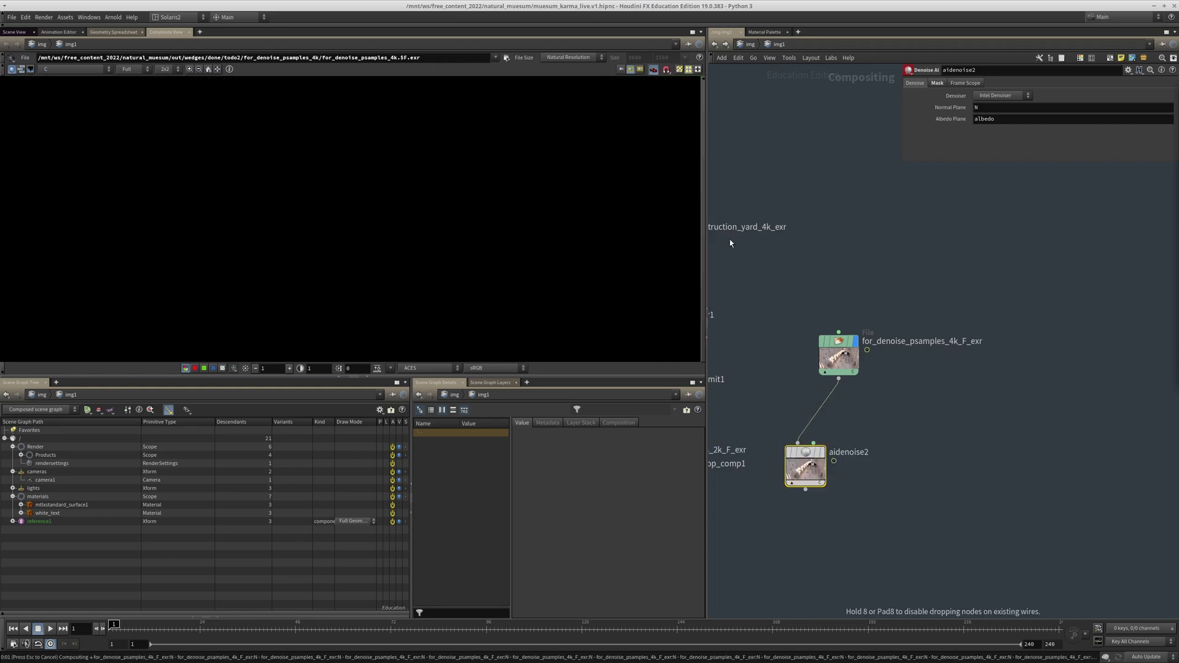
pyautogui.moveTo(335, 195); pyautogui.dragTo(368, 190, button='middle')
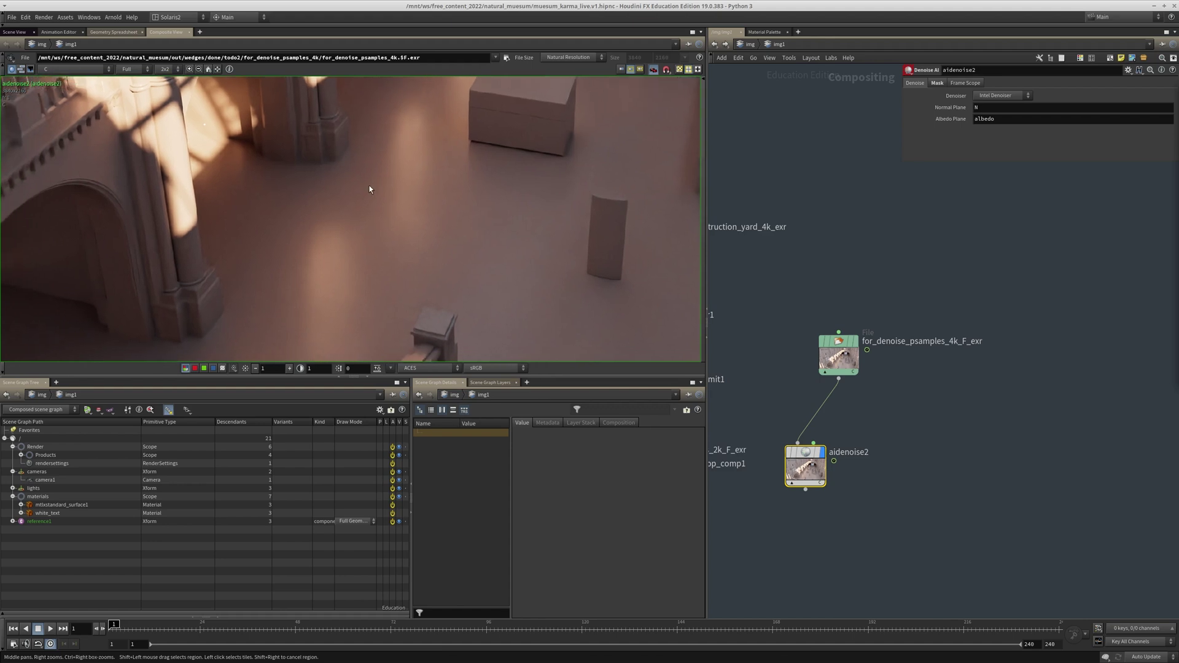
pyautogui.click(208, 70)
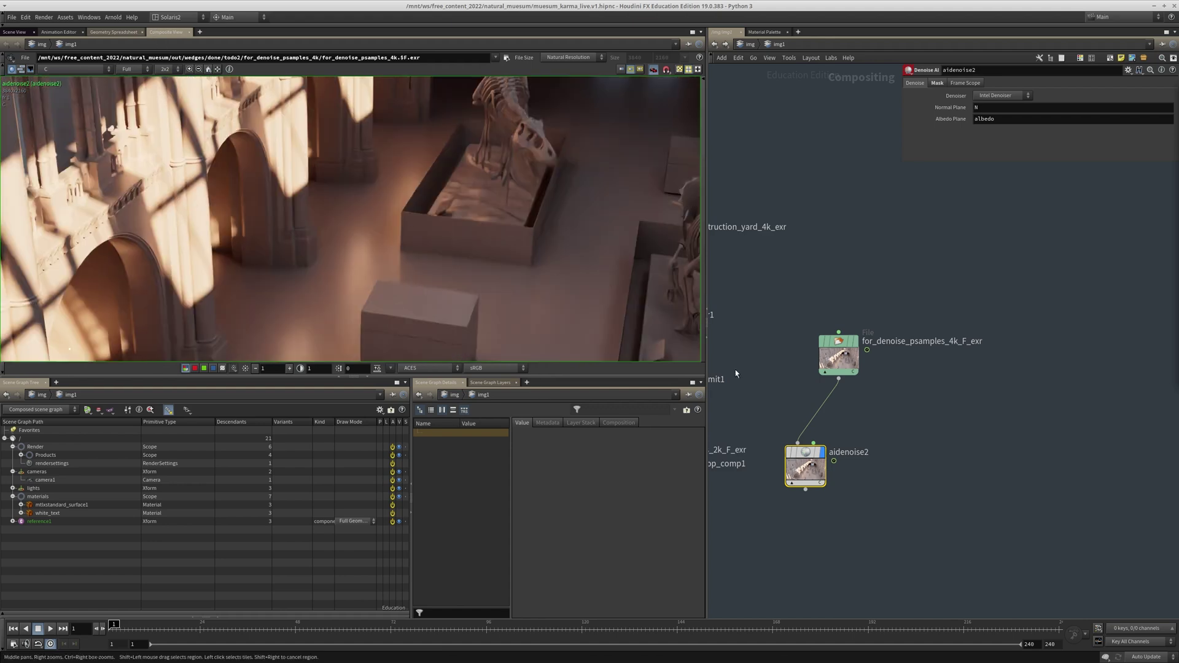
# - Add a Scale node below aidenoise2 and connect it to the denoised output
pyautogui.moveTo(940, 504); pyautogui.dragTo(950, 400, button='middle')
pyautogui.press('Tab')
pyautogui.write('rop')
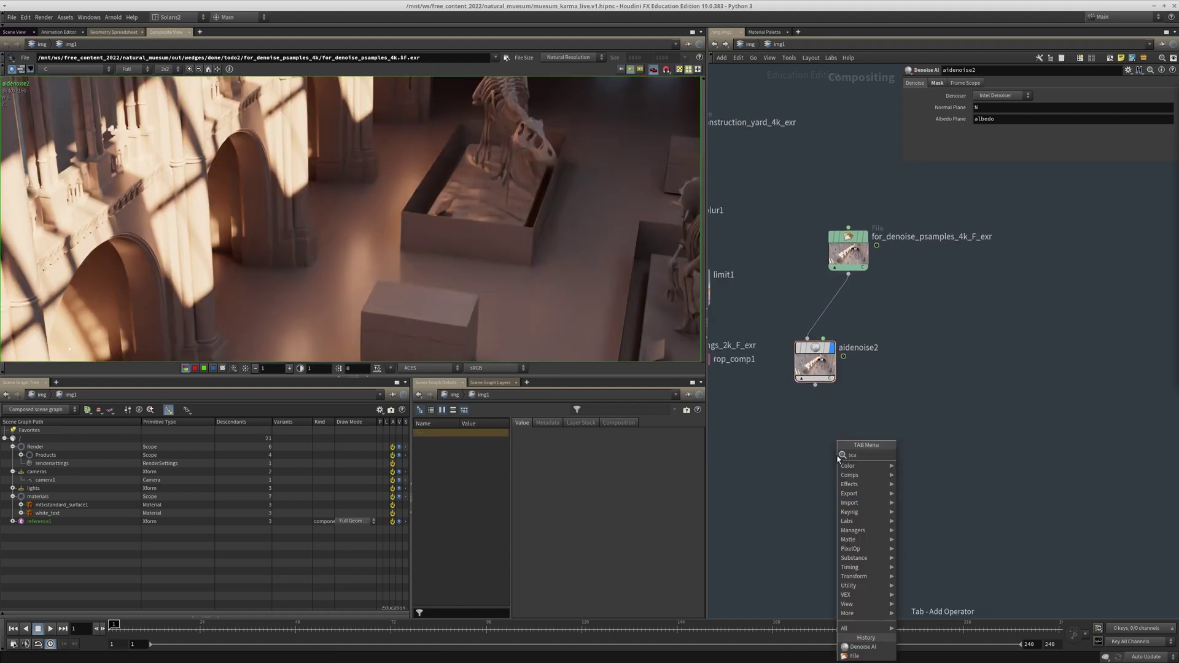
pyautogui.press('Return')
pyautogui.click(838, 459)
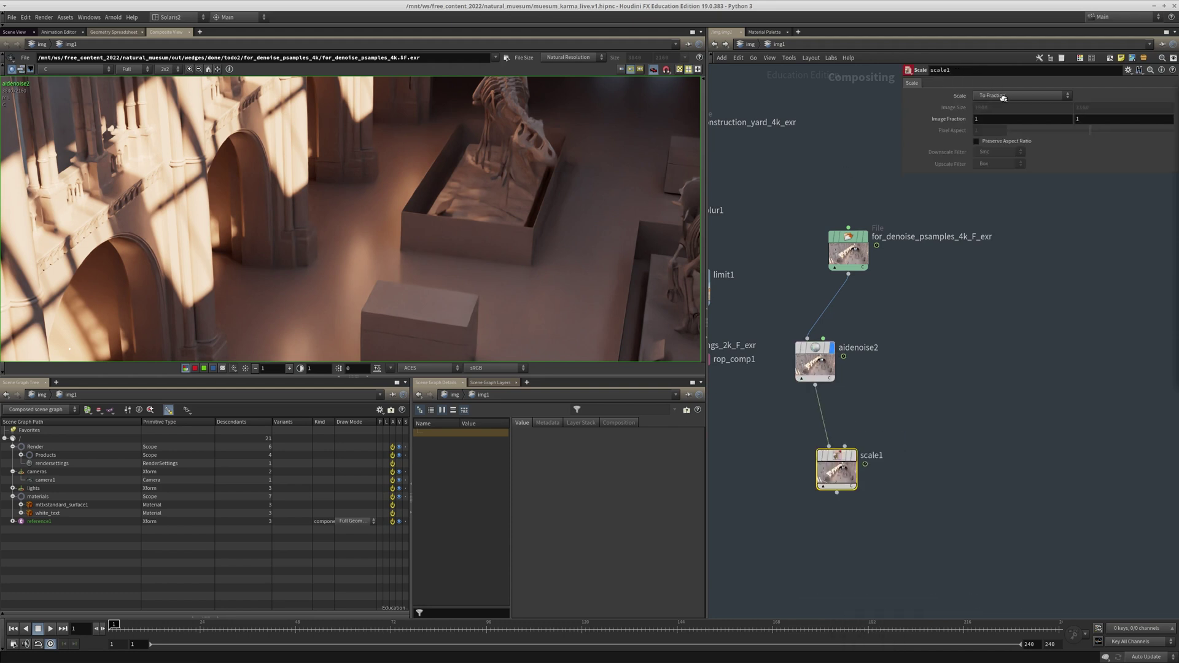
# - Set both image fraction values of the scale1 node to .5
pyautogui.click(1036, 119)
pyautogui.write('.5')
pyautogui.press('Return')
pyautogui.press('Tab')
pyautogui.write('.5')
pyautogui.press('Return')
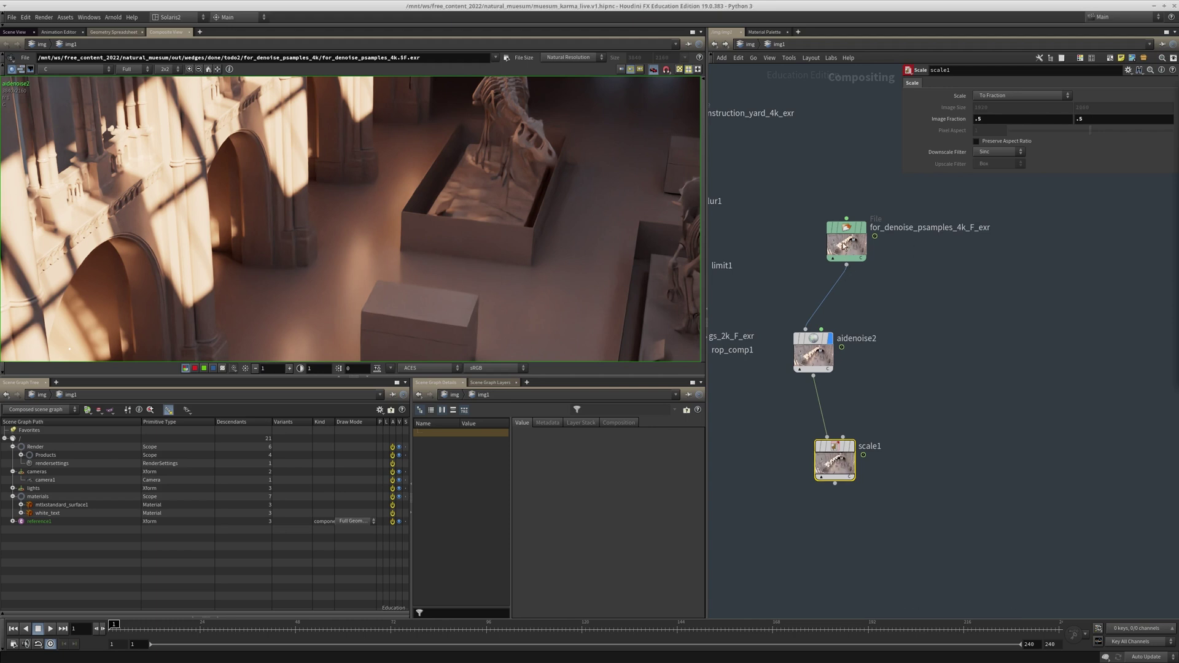
# - Display the scale1 output in a maximized composite view and frame the whole image
pyautogui.click(828, 243)
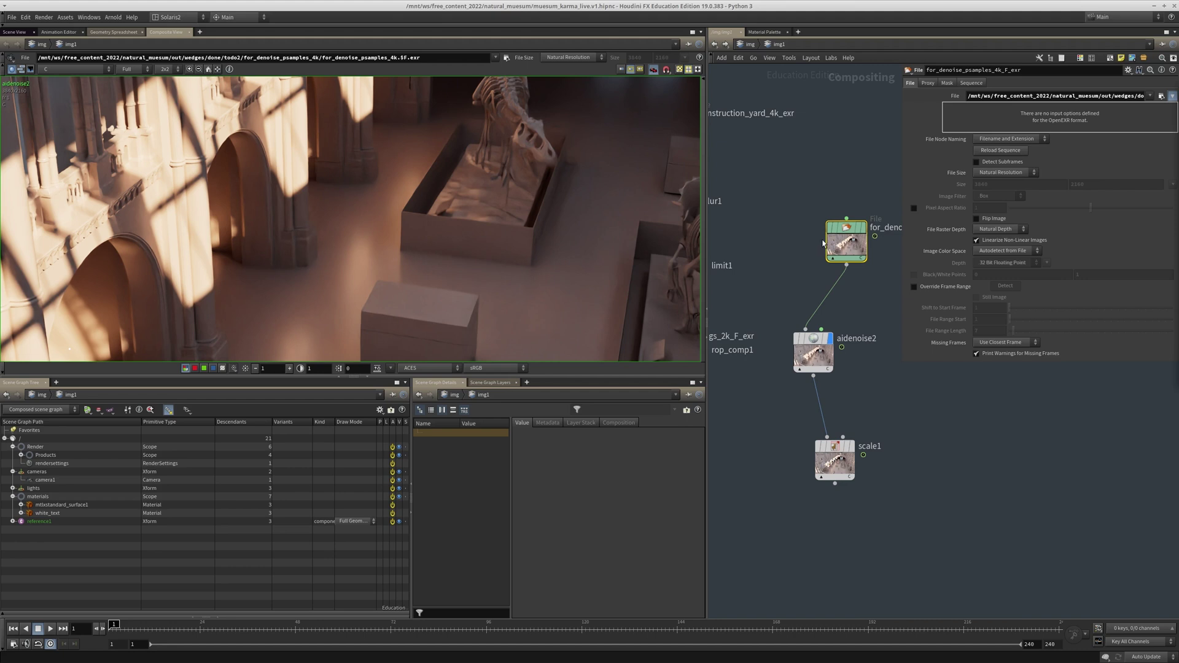
pyautogui.moveTo(819, 239); pyautogui.dragTo(778, 252, button='middle')
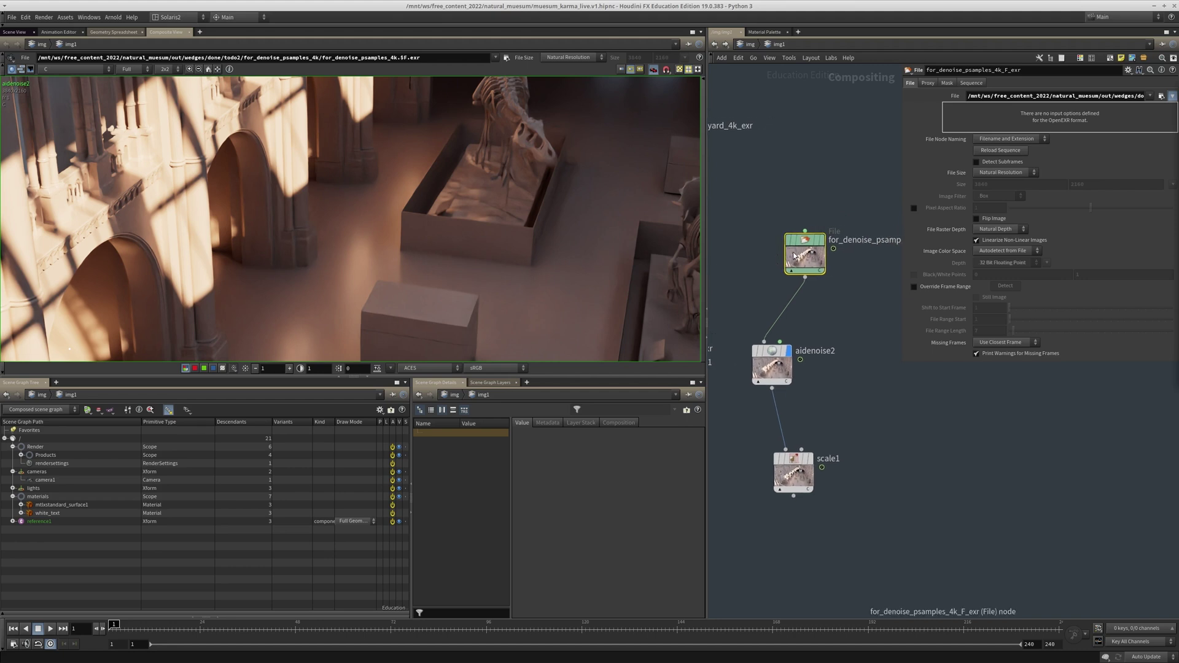
pyautogui.moveTo(846, 337); pyautogui.dragTo(846, 322, button='middle')
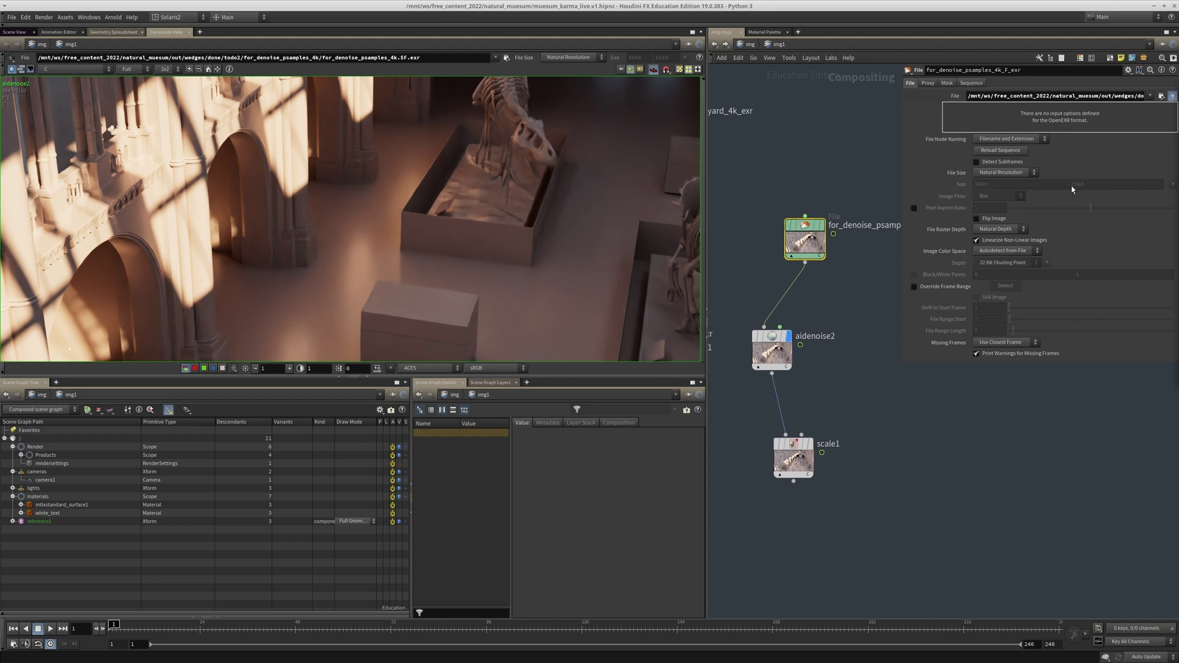
pyautogui.moveTo(810, 457); pyautogui.dragTo(808, 350, button='middle')
pyautogui.click(809, 337)
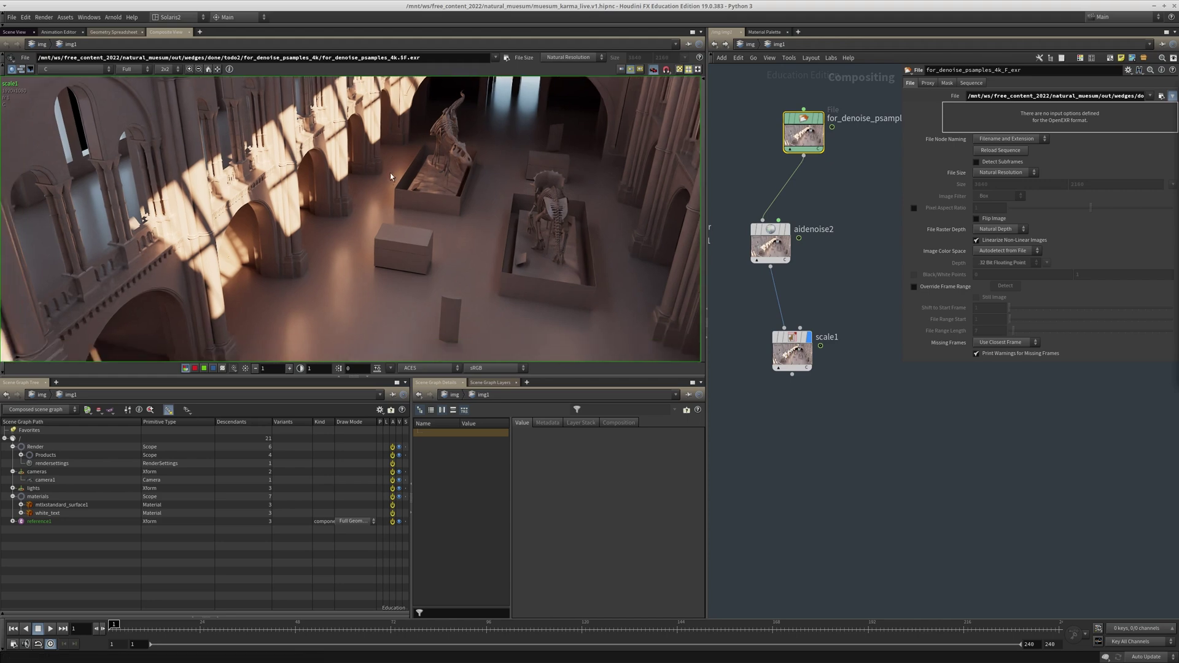
pyautogui.hotkey('ctrl', 'b')
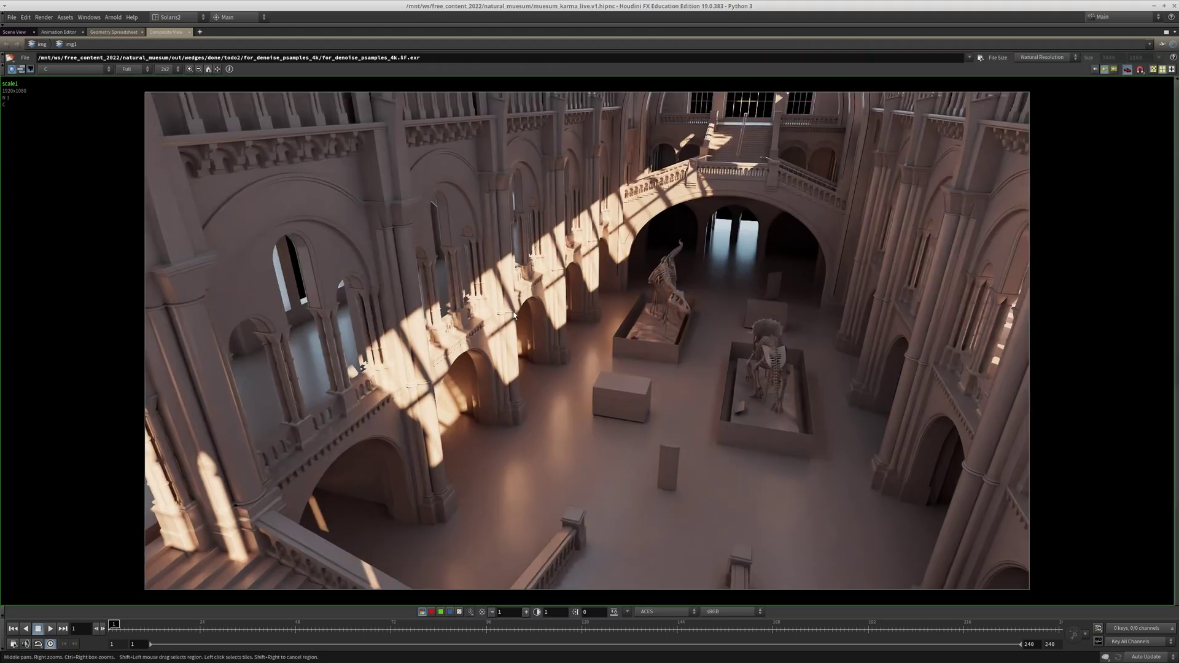
pyautogui.moveTo(514, 315); pyautogui.dragTo(512, 312, button='middle')
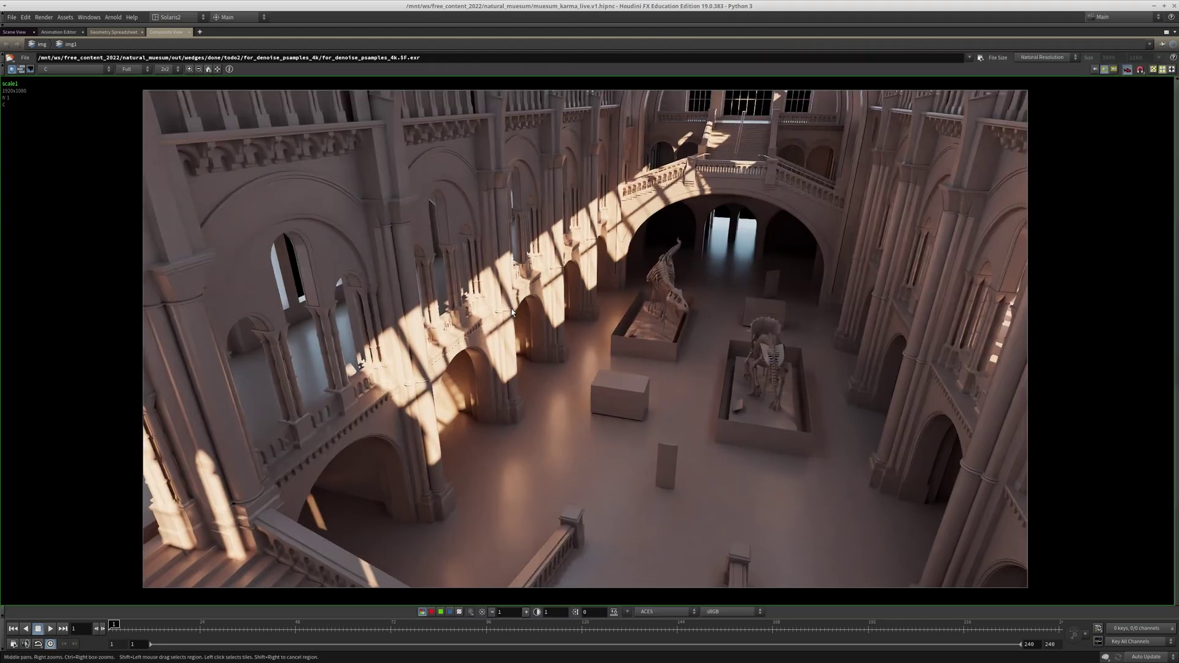
pyautogui.moveTo(451, 126); pyautogui.dragTo(480, 132, button='right')
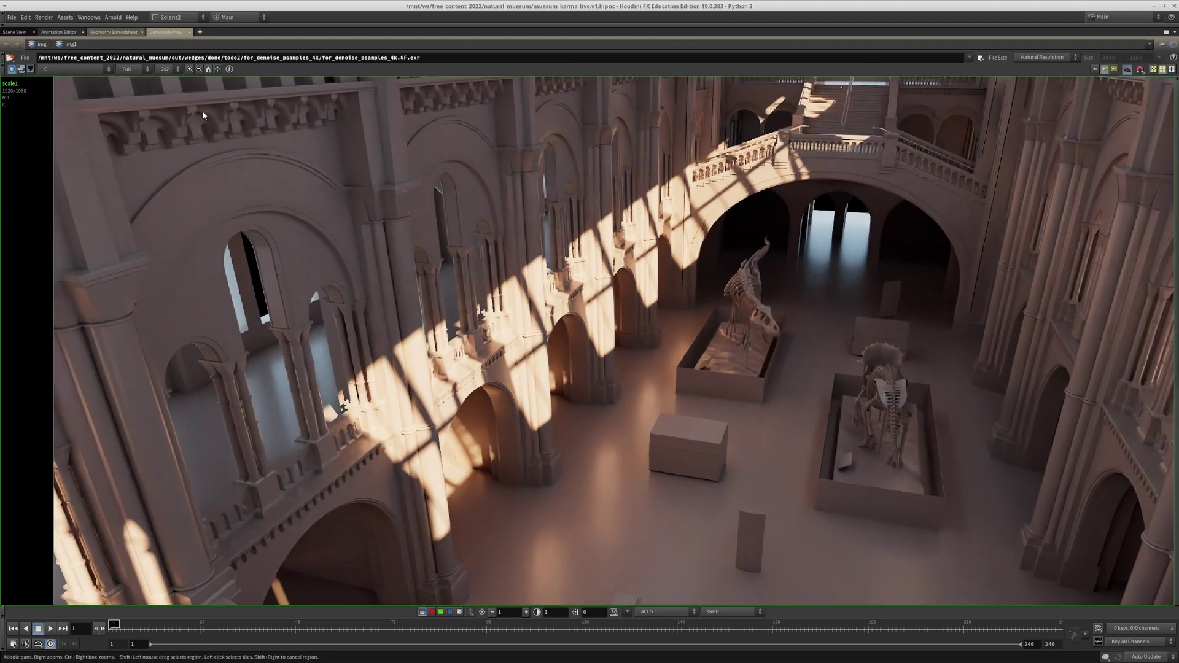
pyautogui.click(208, 69)
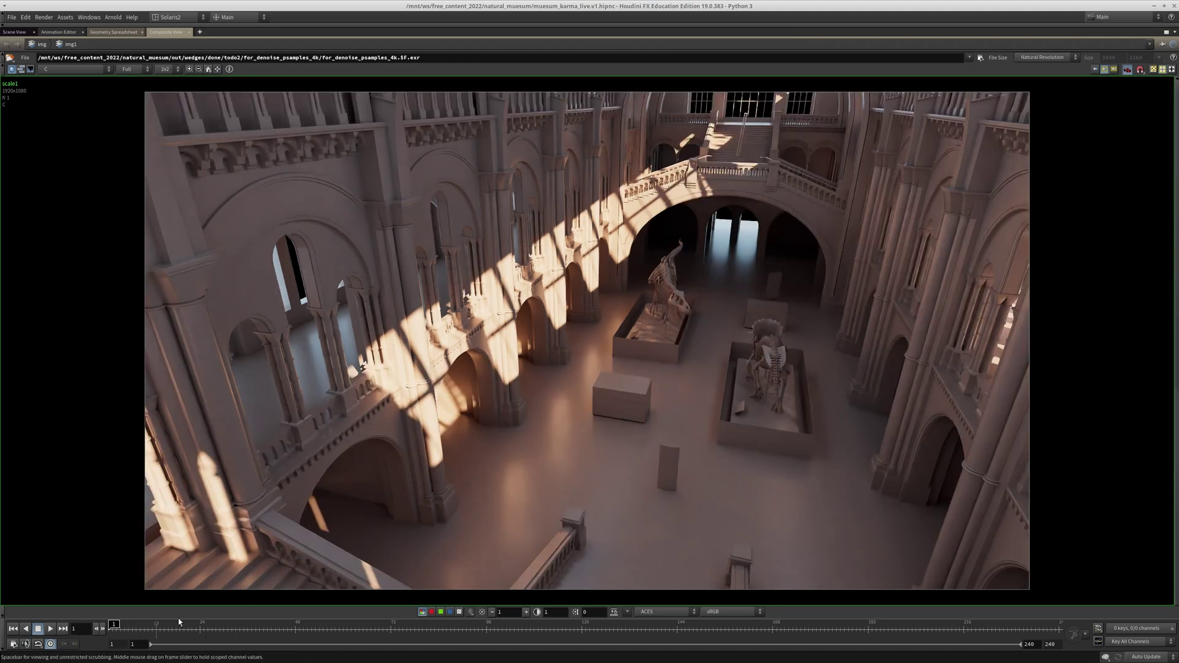
pyautogui.moveTo(479, 351); pyautogui.dragTo(473, 343, button='middle')
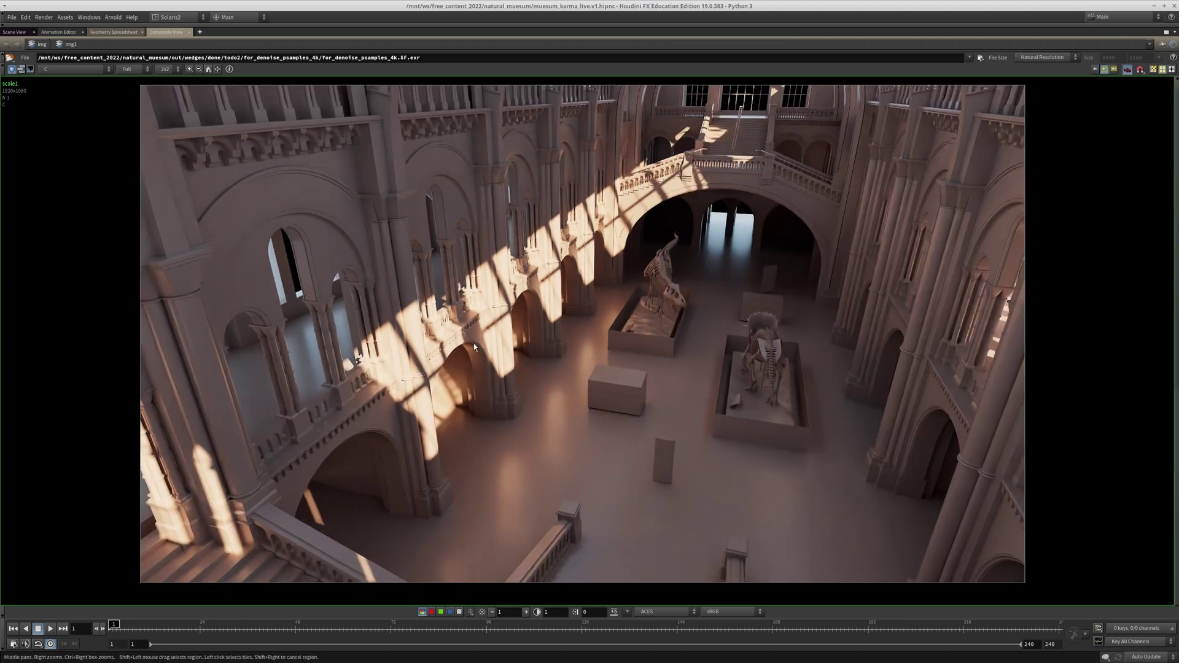
# - Go to frame 5 and inspect the scaled-down denoised image around the skeletons, arches and balcony, finishing on the full image
pyautogui.click(125, 629)
pyautogui.scroll(5, 770, 345)
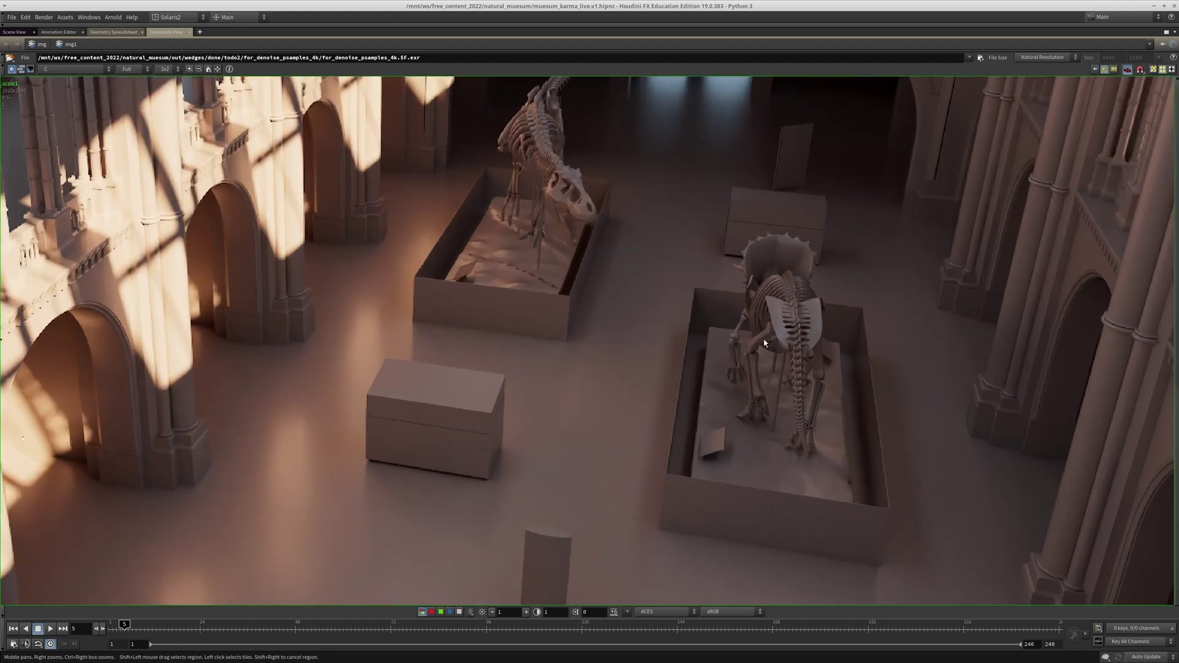
pyautogui.moveTo(769, 344); pyautogui.dragTo(804, 405, button='middle')
pyautogui.scroll(2, 623, 179)
pyautogui.moveTo(588, 192); pyautogui.dragTo(696, 296, button='middle')
pyautogui.moveTo(522, 248); pyautogui.dragTo(674, 339, button='middle')
pyautogui.moveTo(538, 218); pyautogui.dragTo(506, 300, button='middle')
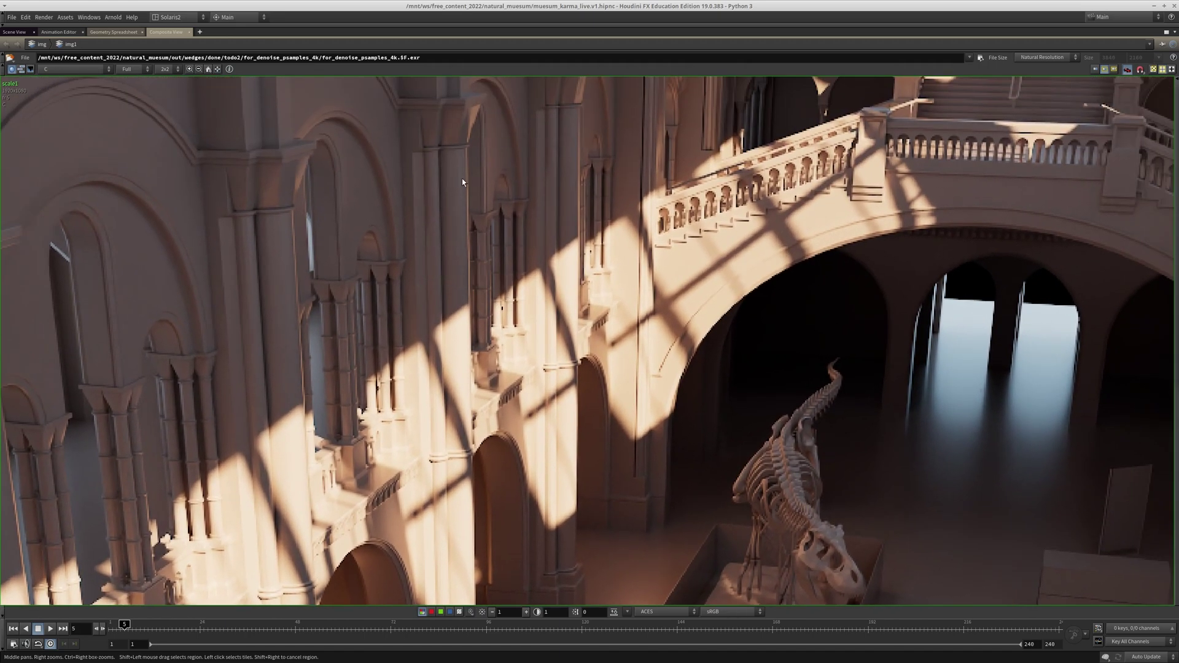
pyautogui.click(208, 69)
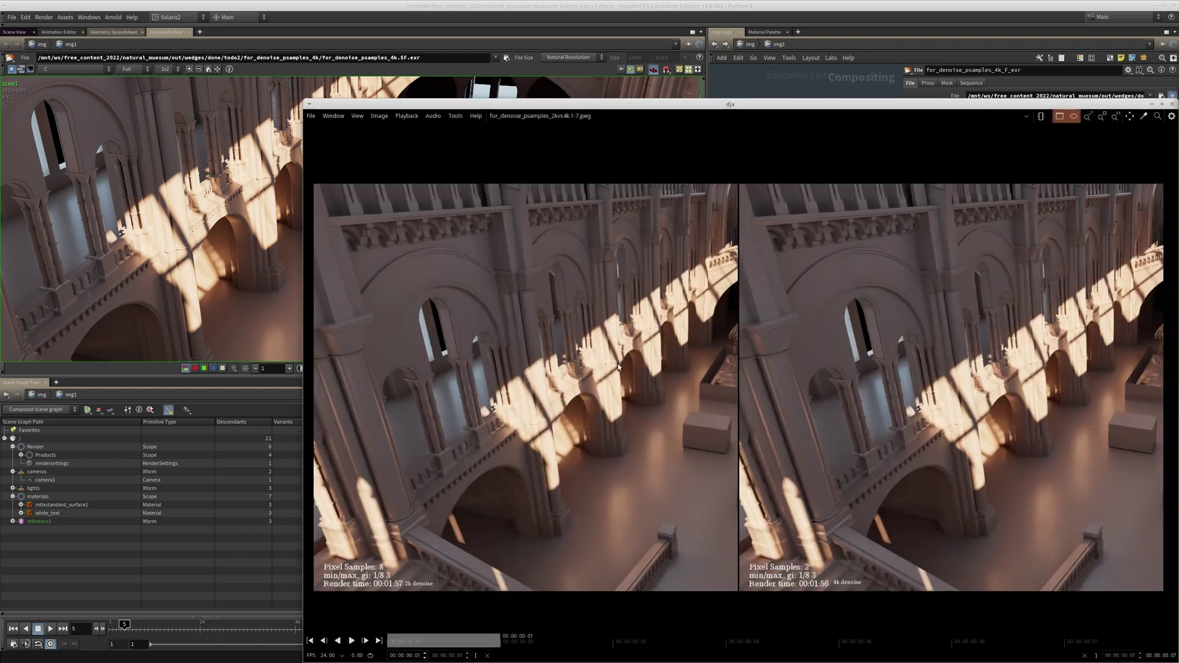
# - Switch to the maximized djv comparison for_denoise_psamples_2kvs4k and scrub to frame 5
pyautogui.keyDown('alt'); pyautogui.moveTo(618, 363); pyautogui.dragTo(434, 282); pyautogui.keyUp('alt')
pyautogui.click(978, 23)
pyautogui.moveTo(486, 302); pyautogui.dragTo(681, 330, button='middle')
pyautogui.scroll(2, 631, 326)
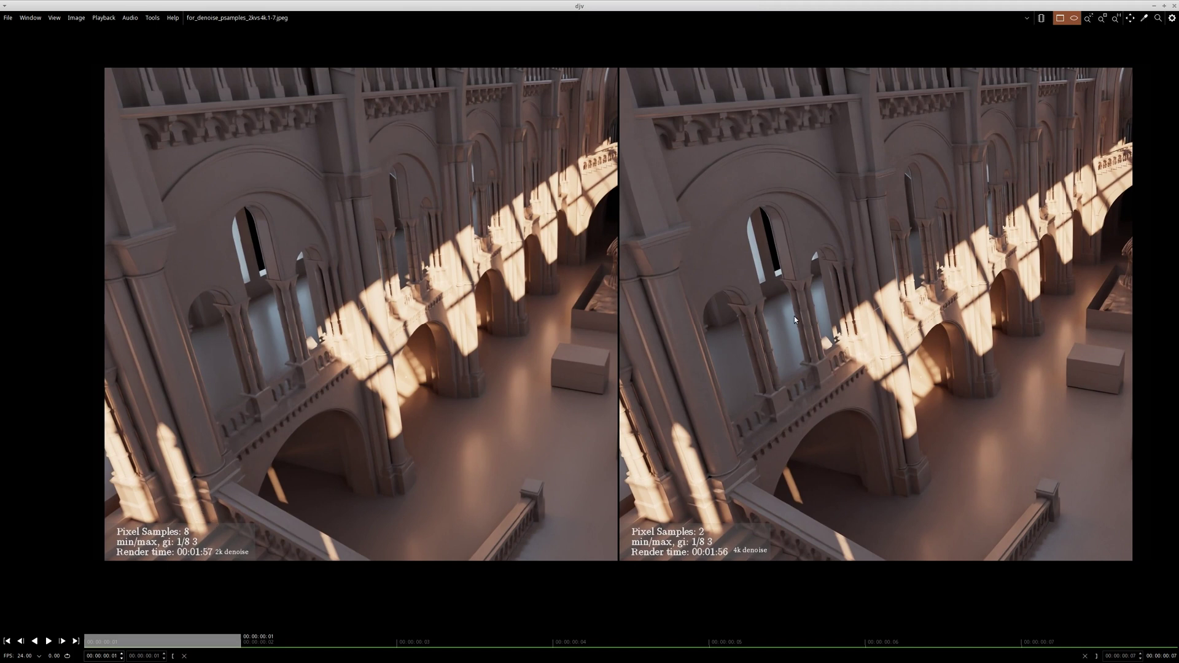
pyautogui.moveTo(192, 649); pyautogui.dragTo(812, 659)
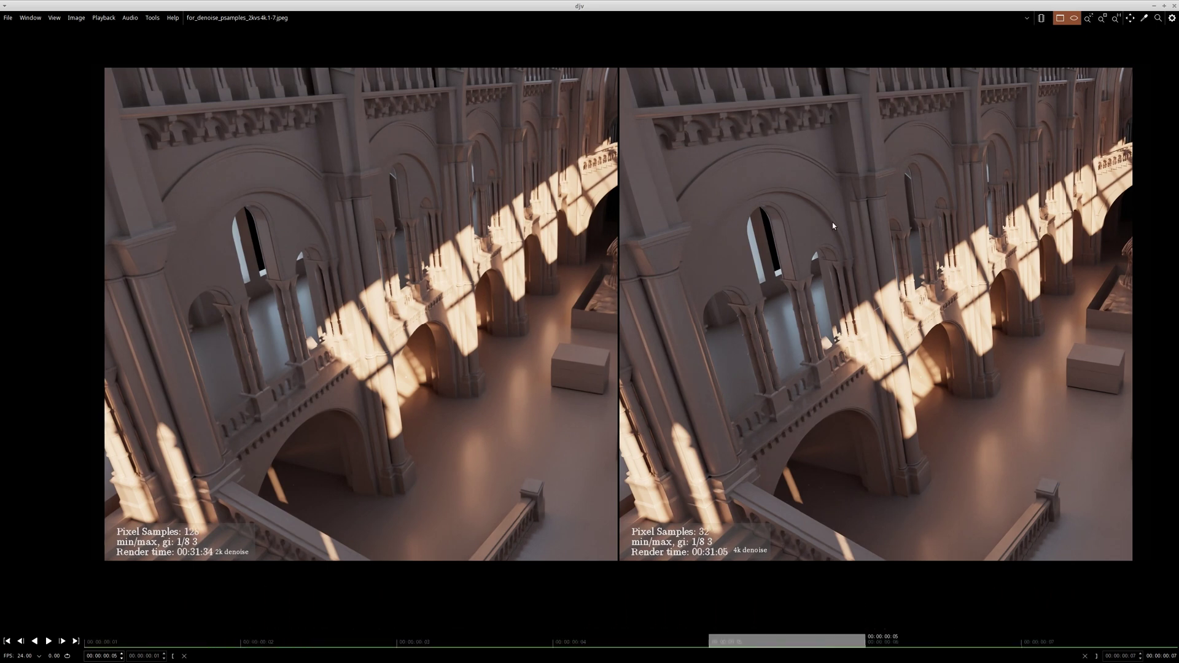
# - Compare the 2k and 4k denoised renders up close, examining the windows, columns, arches and floor on both sides
pyautogui.scroll(5, 724, 145)
pyautogui.moveTo(999, 386); pyautogui.dragTo(835, 158, button='middle')
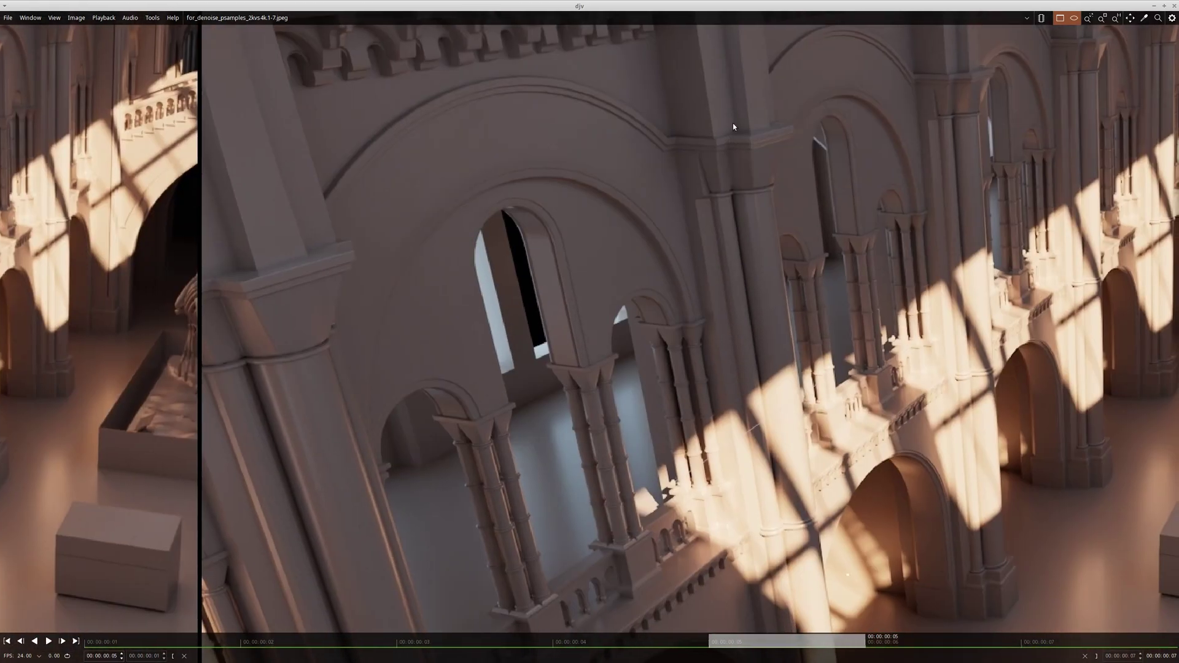
pyautogui.moveTo(669, 418); pyautogui.dragTo(569, 211, button='middle')
pyautogui.moveTo(724, 415); pyautogui.dragTo(397, 361, button='middle')
pyautogui.moveTo(681, 283); pyautogui.dragTo(660, 455, button='middle')
pyautogui.moveTo(561, 303); pyautogui.dragTo(921, 429, button='middle')
pyautogui.moveTo(648, 319); pyautogui.dragTo(532, 289, button='middle')
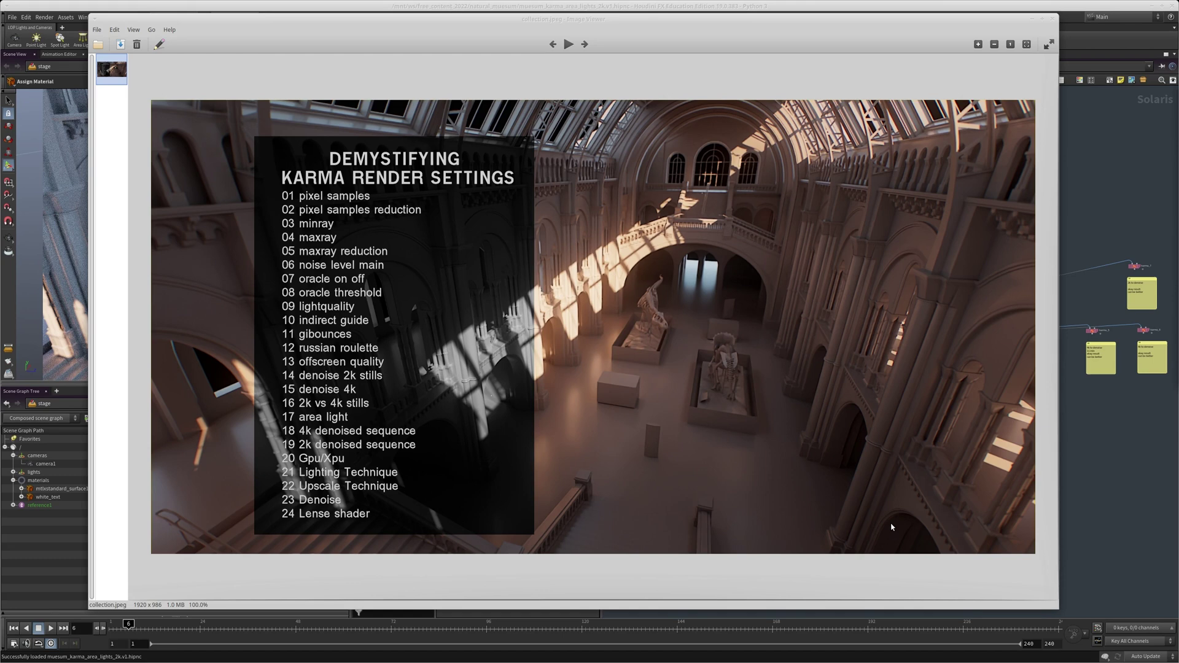
# - Switch to the museum_karma_area_lights_2k scene in Houdini, show the with_area_lights_pixel_samples_2k node's parameters and review its rendering engine options
pyautogui.click(1104, 181)
pyautogui.moveTo(668, 352); pyautogui.dragTo(814, 305, button='middle')
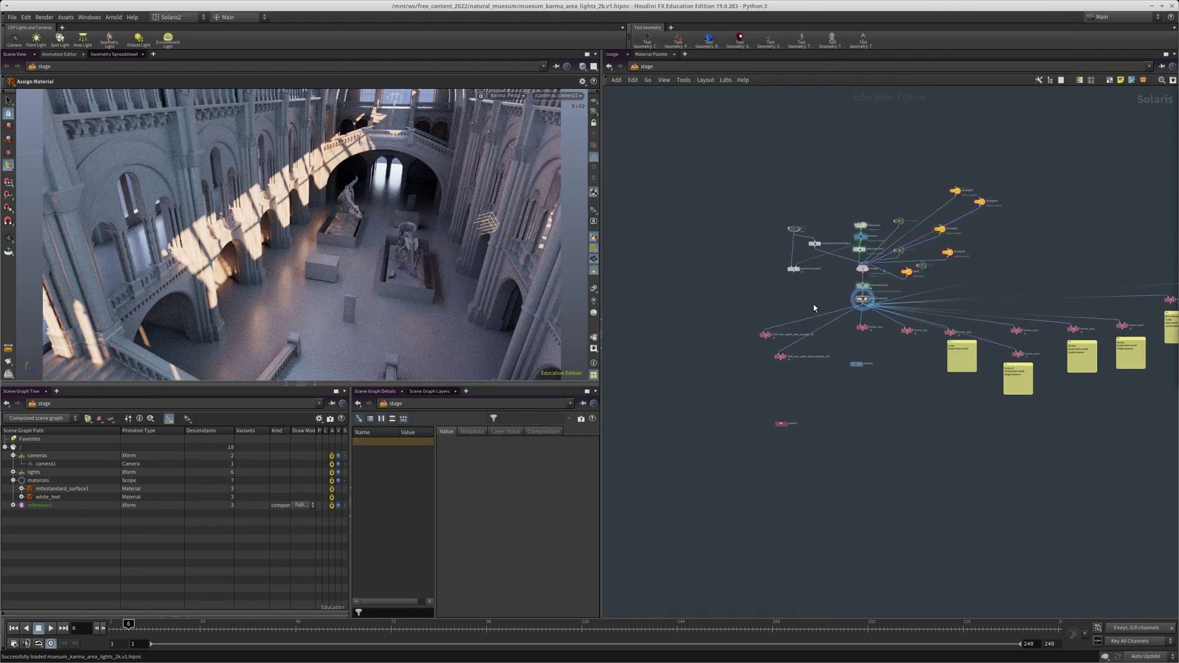
pyautogui.scroll(5, 811, 303)
pyautogui.moveTo(752, 293); pyautogui.dragTo(616, 422)
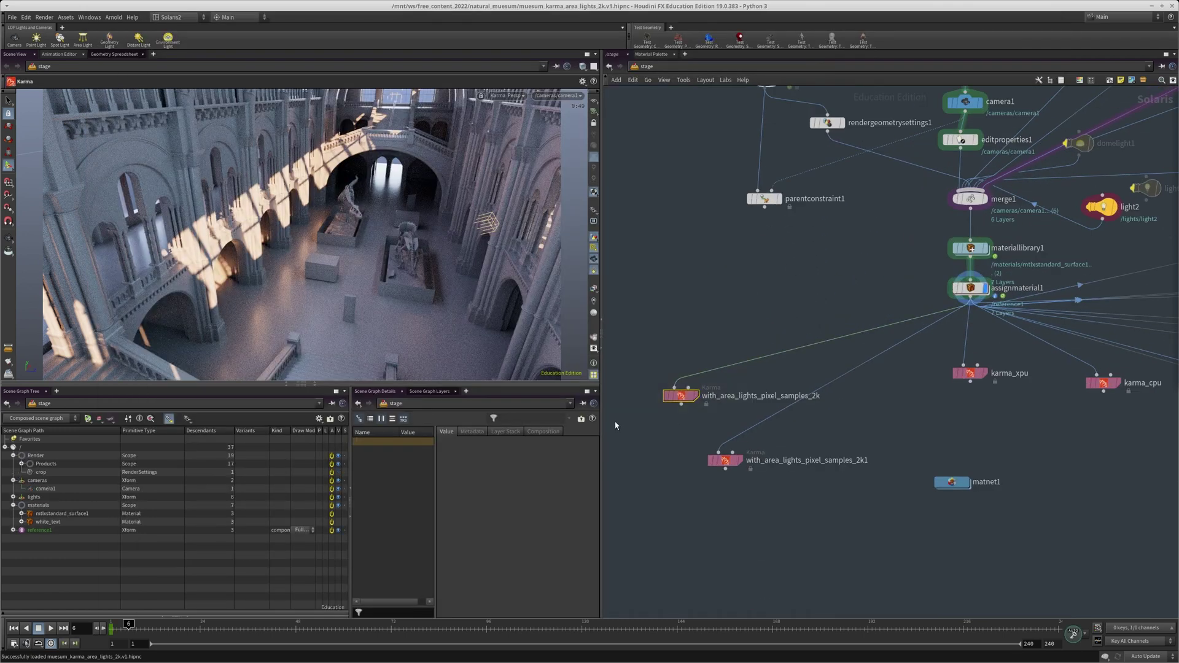
pyautogui.press('p')
pyautogui.click(1006, 227)
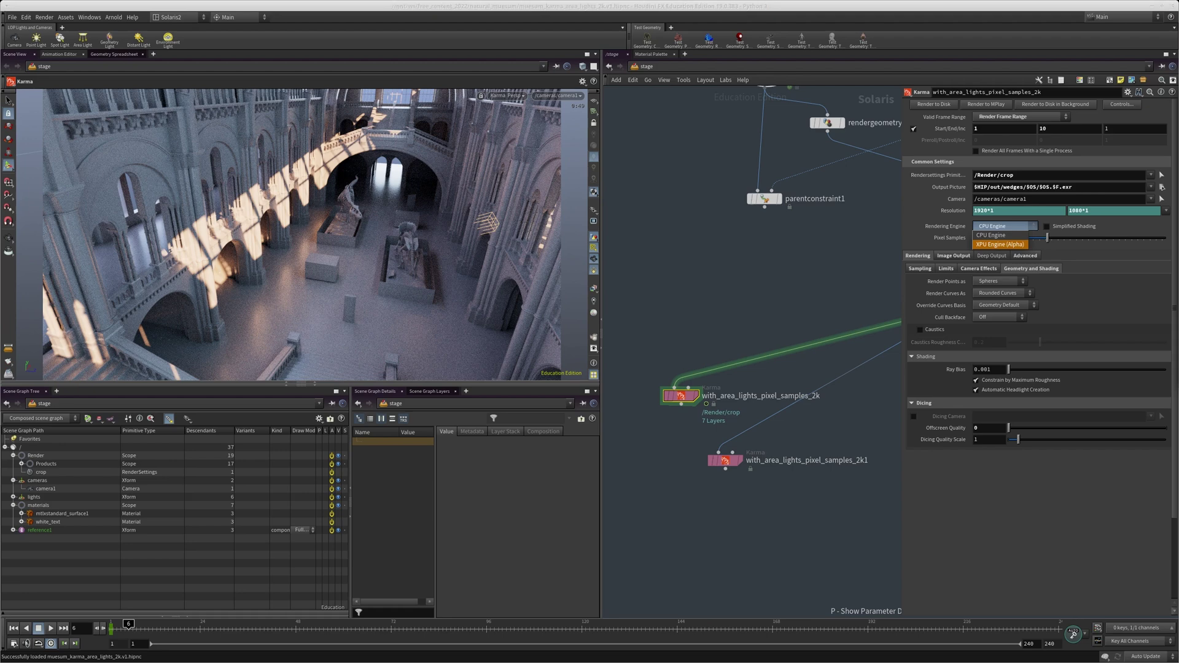
pyautogui.press('Escape')
# - Switch to the text editor notes, remove the trailing blank lines and add "pow" to the topic list
pyautogui.hotkey('alt', 'Tab')
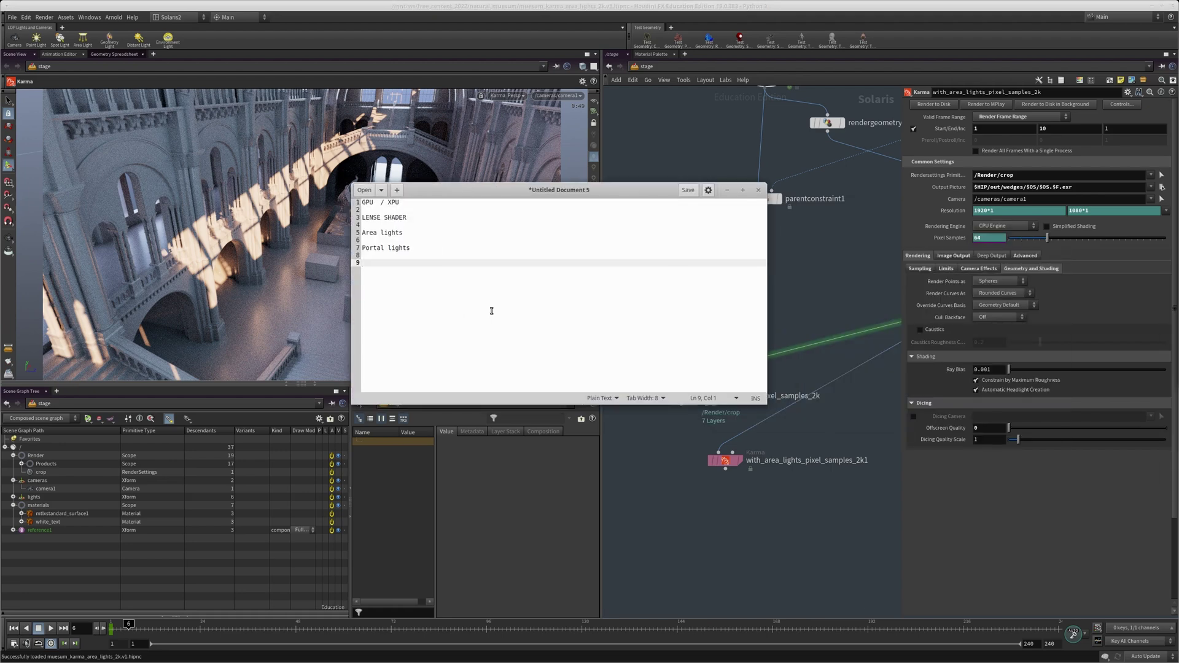
pyautogui.press('BackSpace')
pyautogui.press('BackSpace')
pyautogui.press('BackSpace')
pyautogui.write('pow')
pyautogui.hotkey('alt', 'Tab')
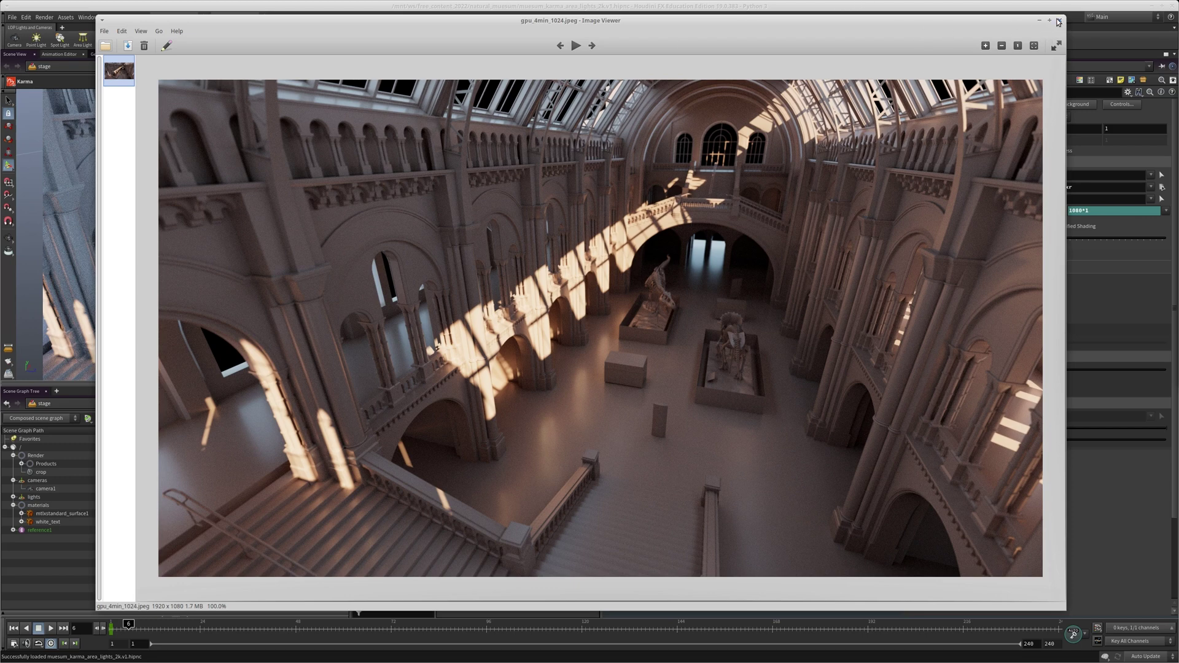
# - Close the gpu_4min_1024.jpeg image, set the Karma node's rendering engine to XPU Engine (Alpha) and show its sampling and limits settings
pyautogui.click(1058, 21)
pyautogui.click(924, 270)
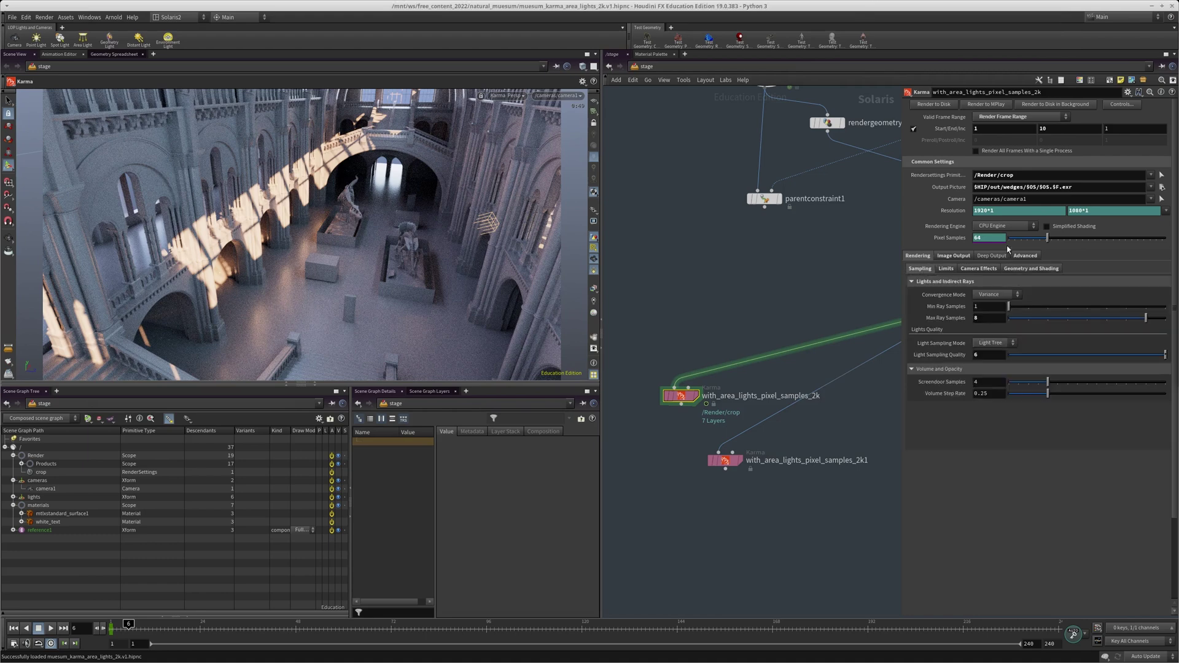
pyautogui.click(1005, 226)
pyautogui.click(980, 244)
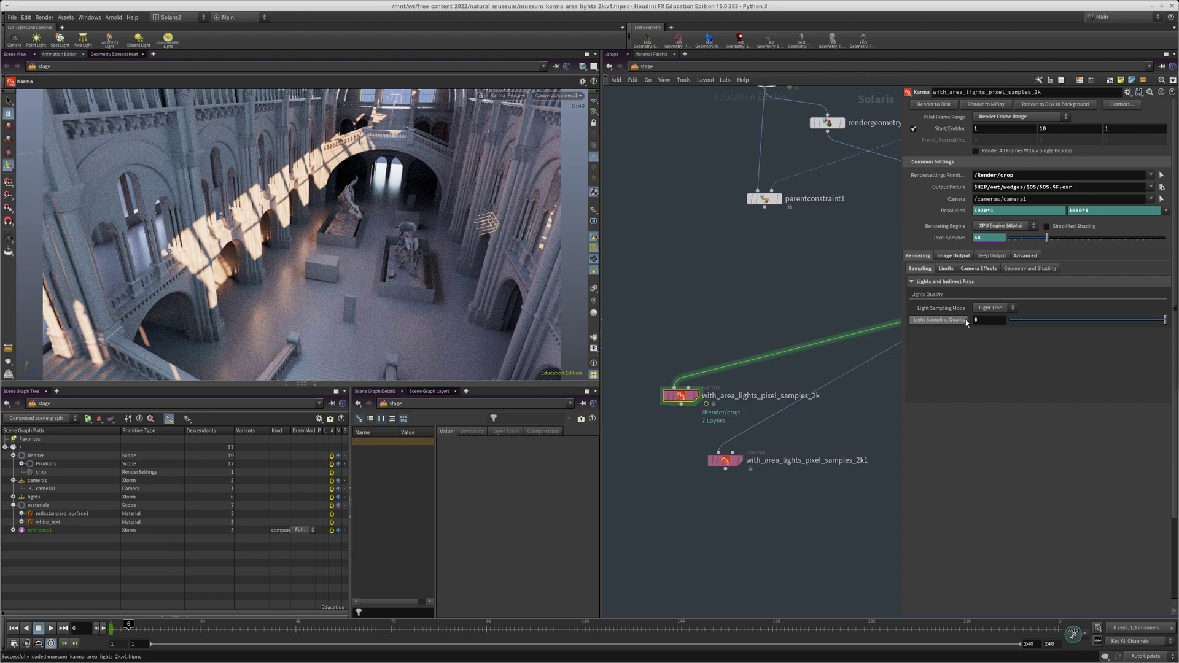
pyautogui.click(951, 270)
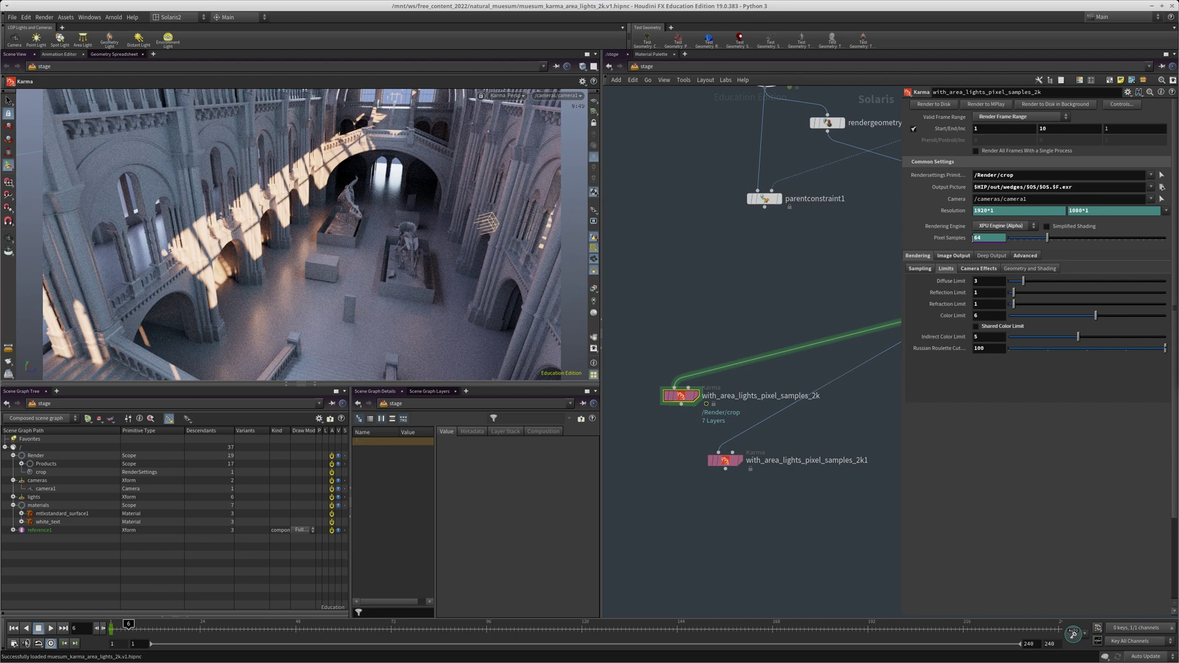
# - Look over the upper part of the Solaris network and orbit the Karma viewport out of the camera to see the museum from outside
pyautogui.moveTo(823, 310); pyautogui.dragTo(822, 269, button='middle')
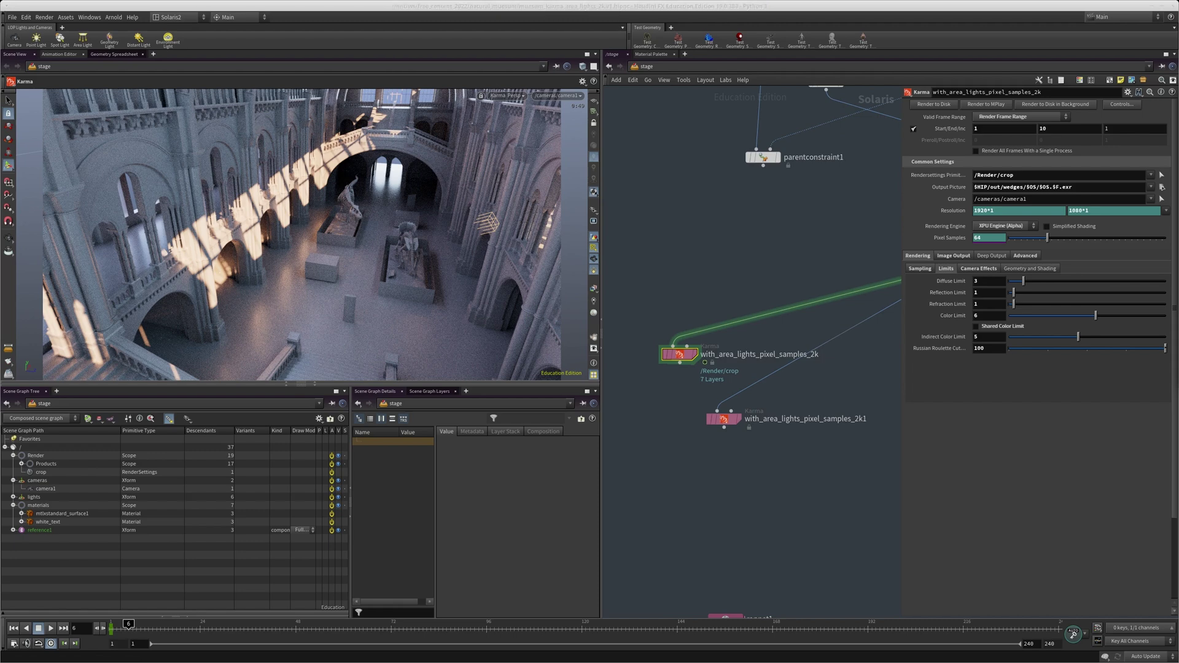
pyautogui.moveTo(743, 228); pyautogui.dragTo(753, 294, button='middle')
pyautogui.scroll(-3, 816, 127)
pyautogui.moveTo(819, 124); pyautogui.dragTo(721, 189, button='middle')
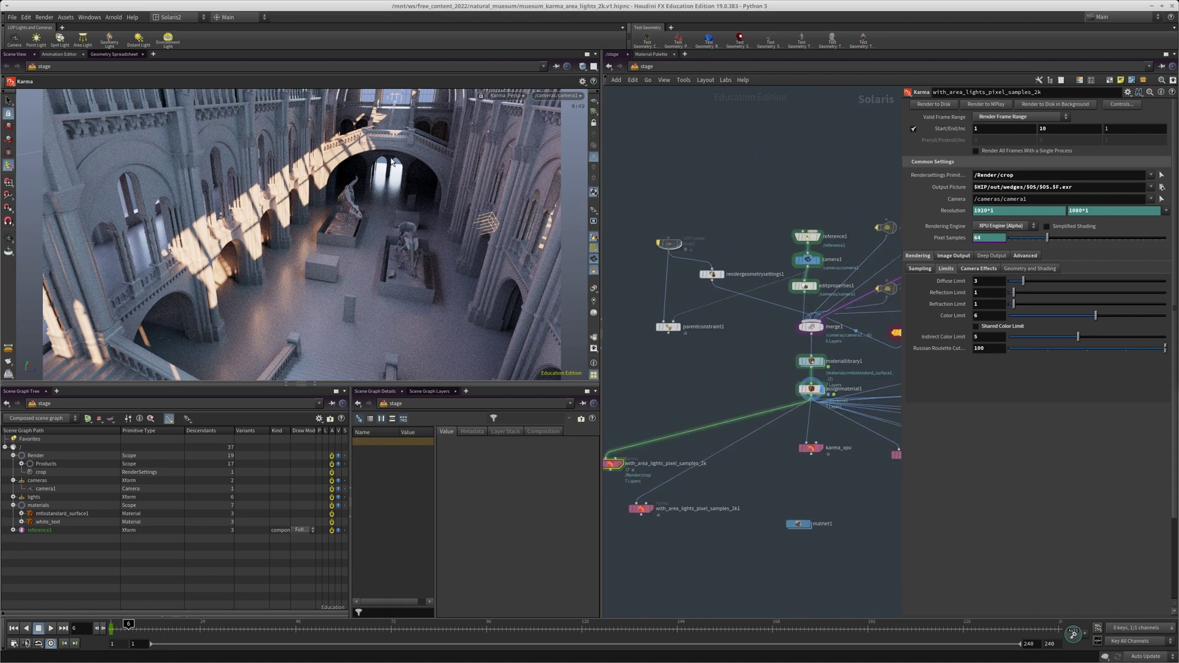
pyautogui.moveTo(723, 234); pyautogui.dragTo(673, 185, button='middle')
pyautogui.scroll(-10, 368, 257)
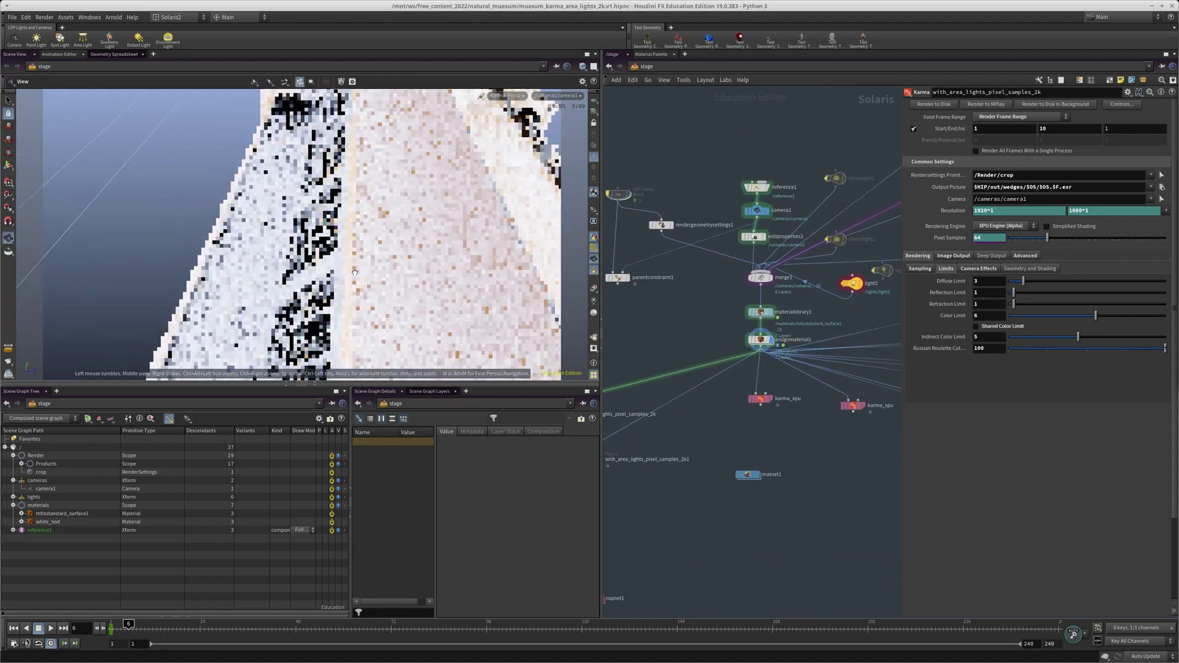
pyautogui.moveTo(402, 247); pyautogui.dragTo(340, 272)
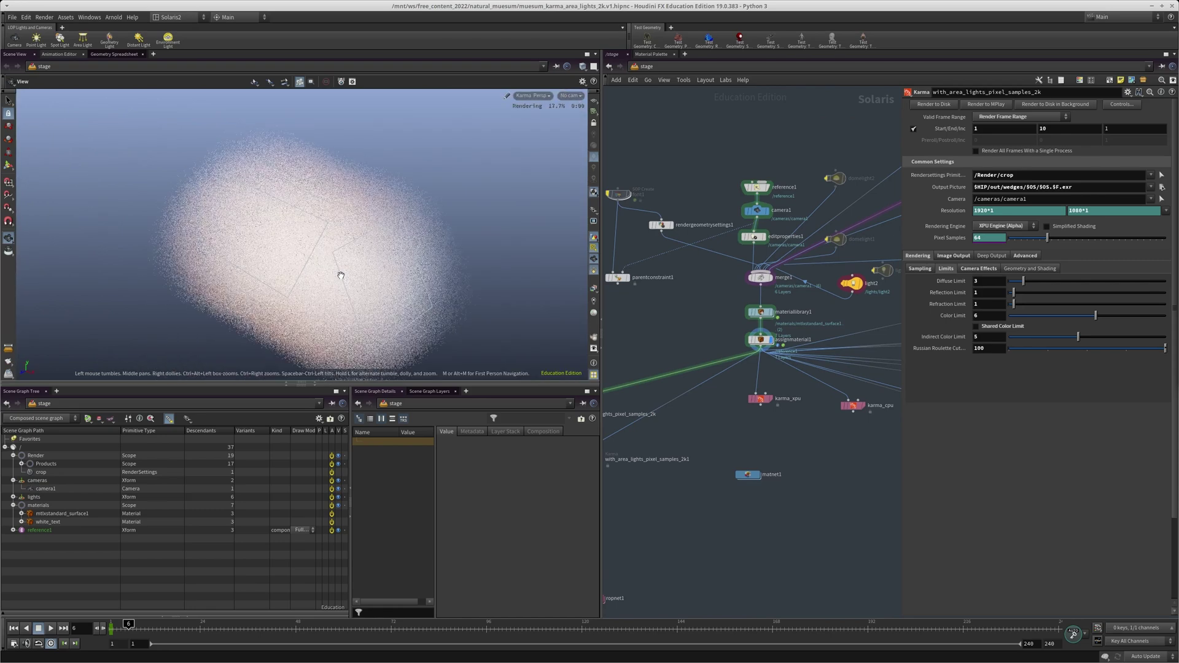
pyautogui.click(534, 97)
pyautogui.click(460, 124)
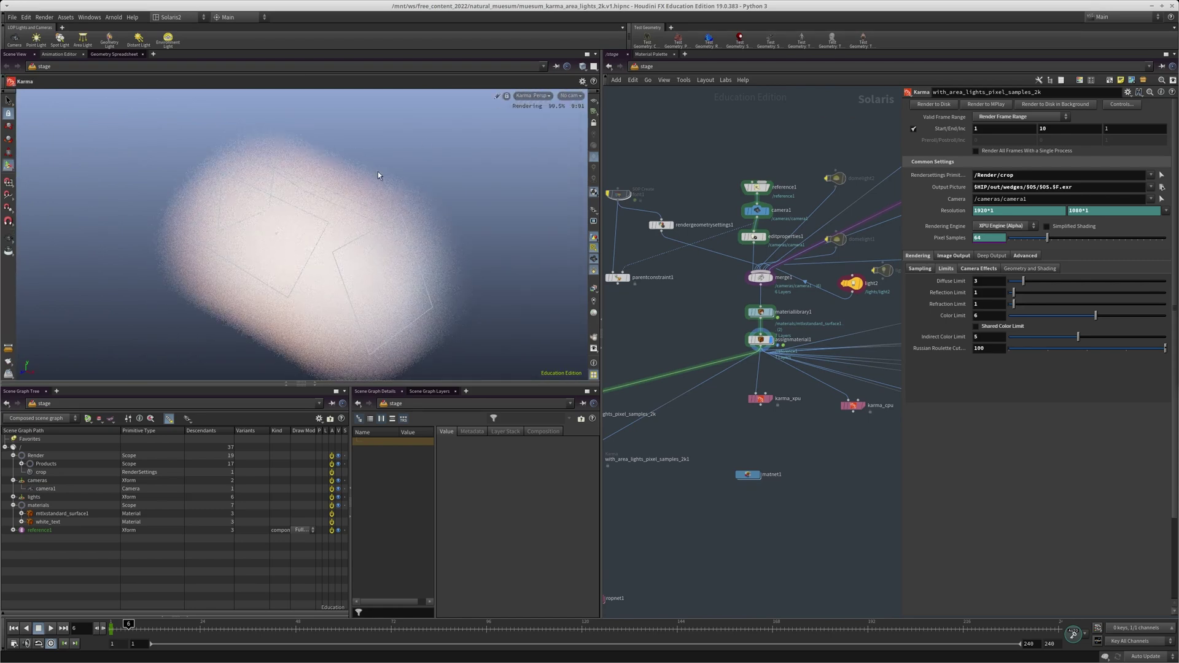
# - Review the Karma render settings in the viewport's display options and close them
pyautogui.press('d')
pyautogui.scroll(-4, 258, 215)
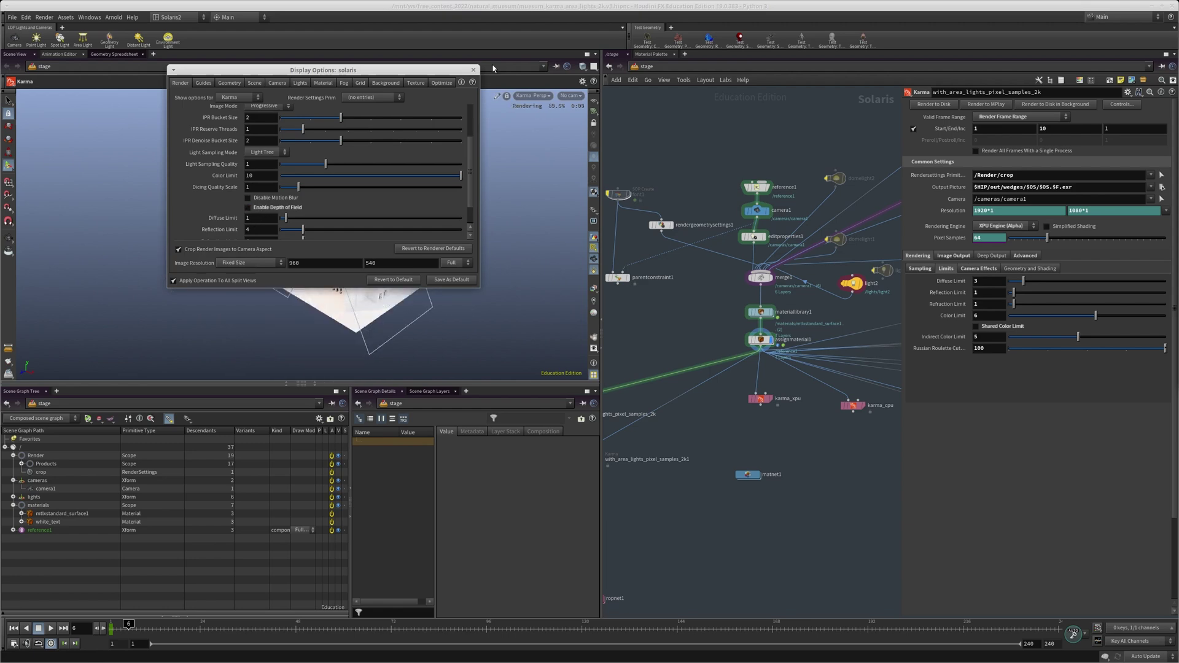
pyautogui.click(472, 70)
# - View the museum's exterior from above and select the group of area light nodes beside the merge node
pyautogui.moveTo(304, 238); pyautogui.dragTo(348, 242)
pyautogui.scroll(5, 367, 216)
pyautogui.moveTo(347, 242); pyautogui.dragTo(442, 240, button='middle')
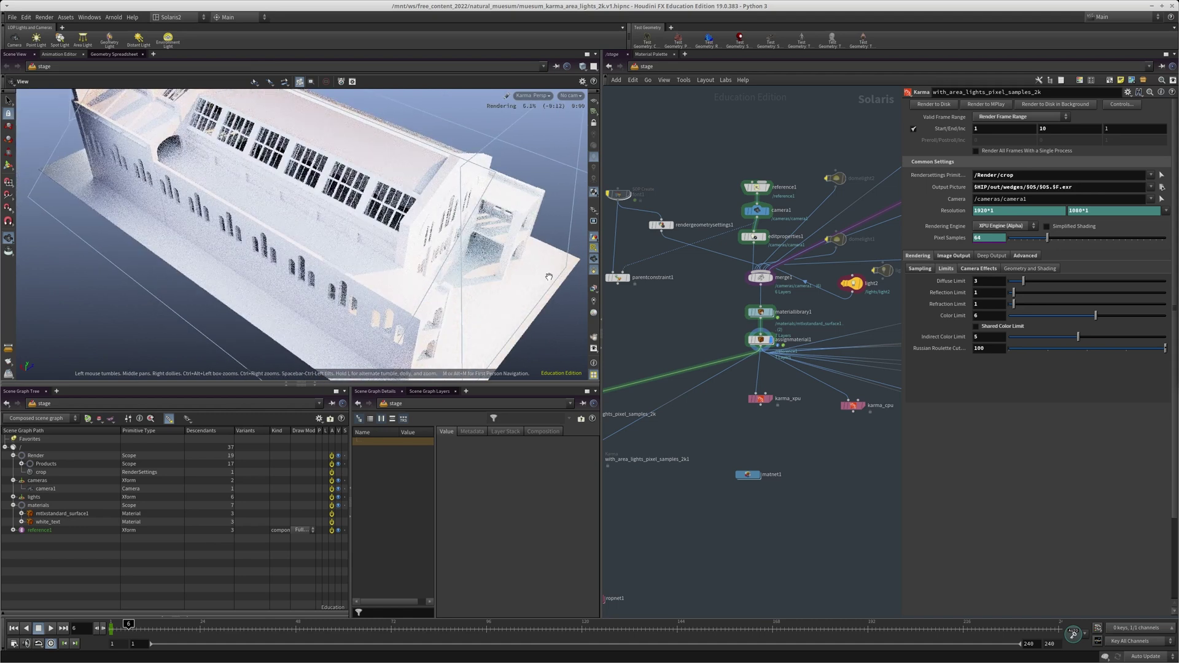
pyautogui.scroll(-5, 697, 304)
pyautogui.scroll(3, 852, 252)
pyautogui.moveTo(831, 176); pyautogui.dragTo(706, 337)
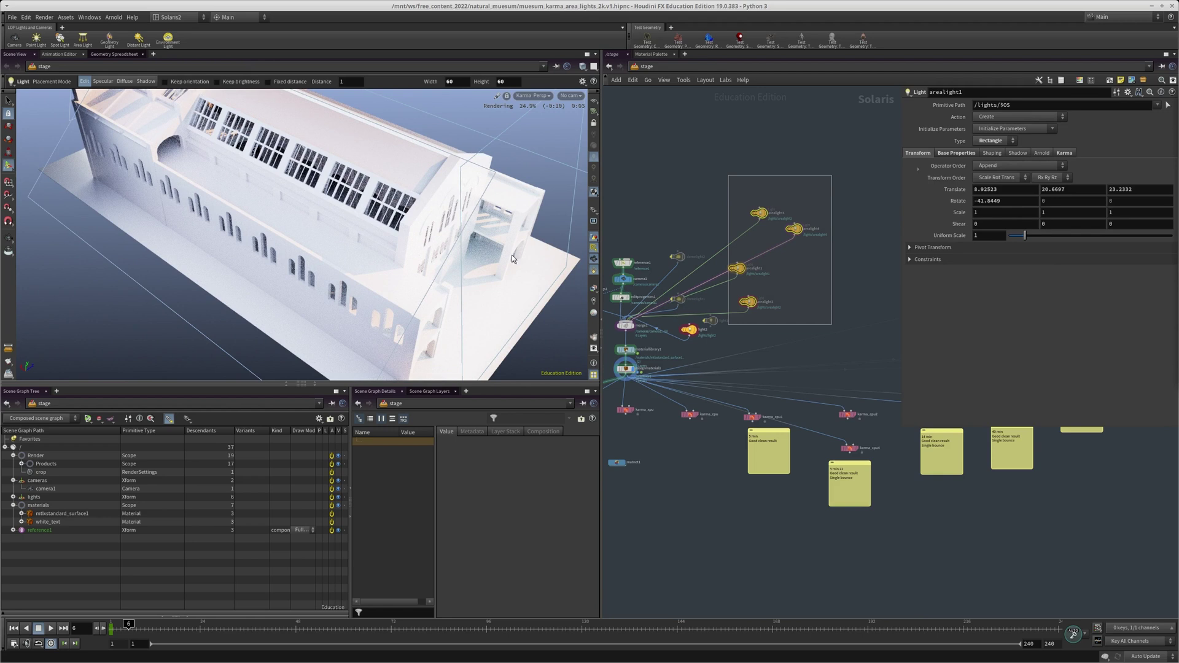
# - Toggle Camera Effects for the viewport and bring the main node chain around merge1 into focus
pyautogui.click(570, 96)
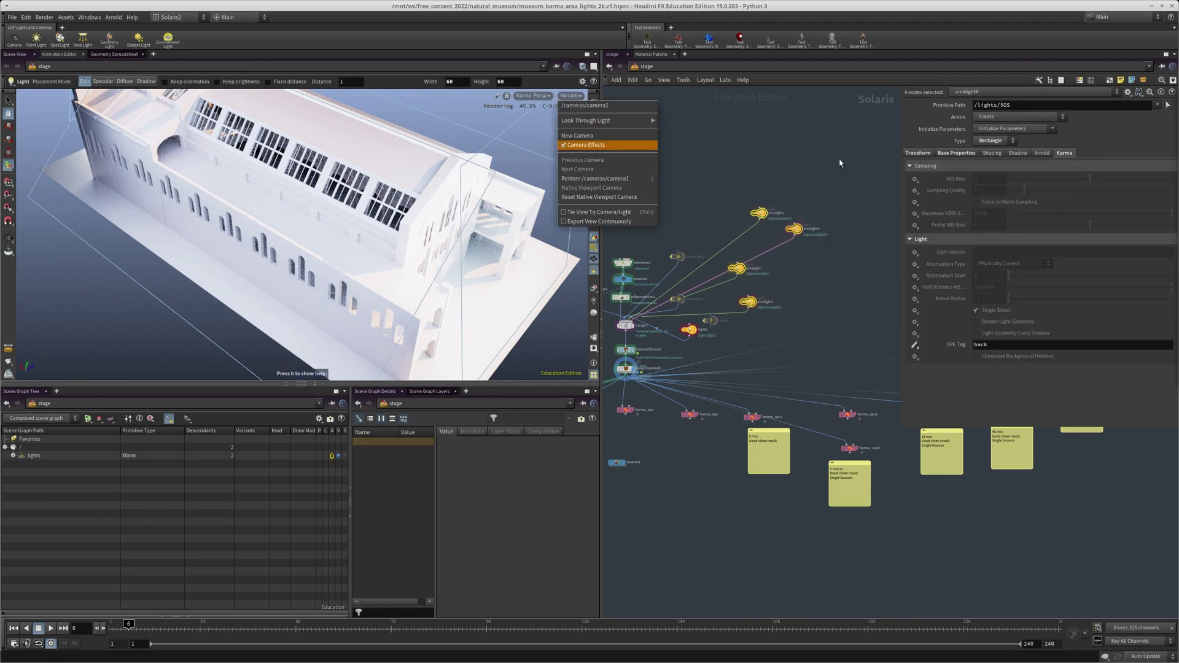
pyautogui.click(580, 145)
pyautogui.scroll(3, 686, 317)
pyautogui.moveTo(661, 384); pyautogui.dragTo(798, 344, button='middle')
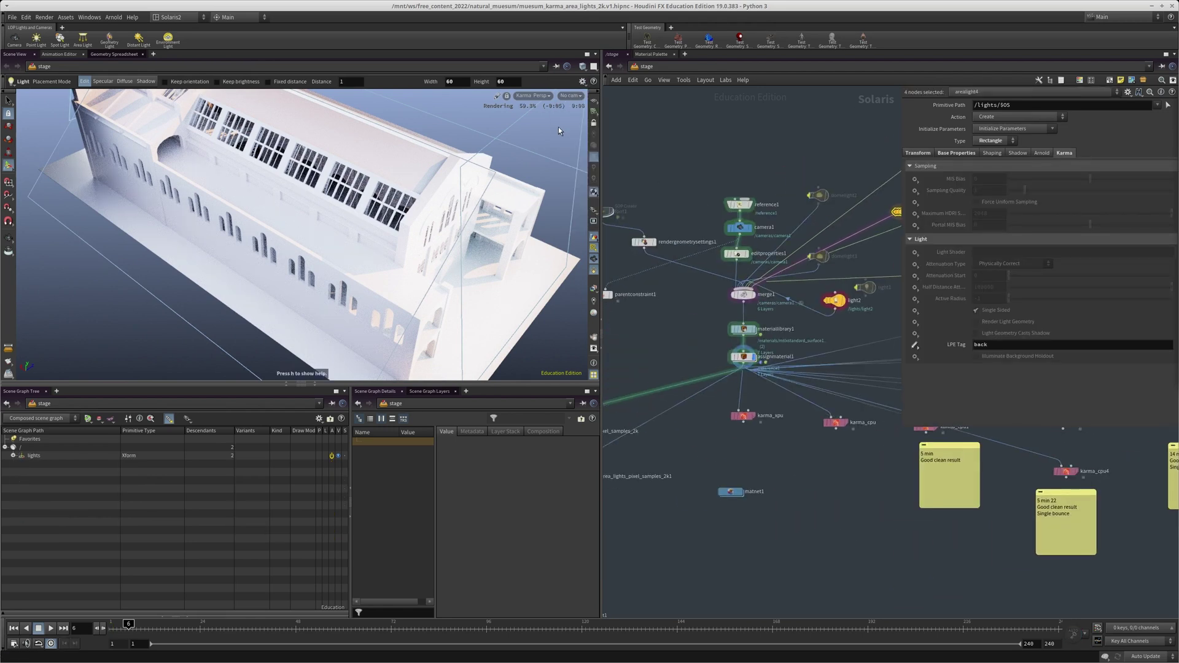
# - Look through the scene camera in the Karma viewport and pause the render
pyautogui.click(570, 96)
pyautogui.click(580, 106)
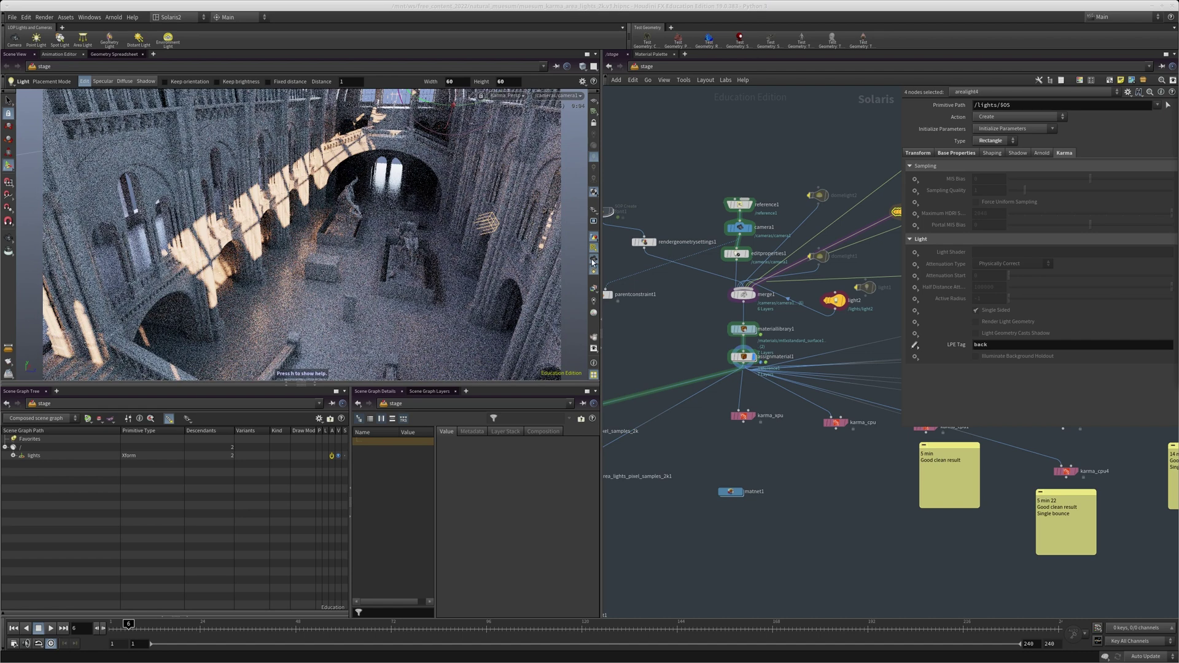
pyautogui.click(514, 96)
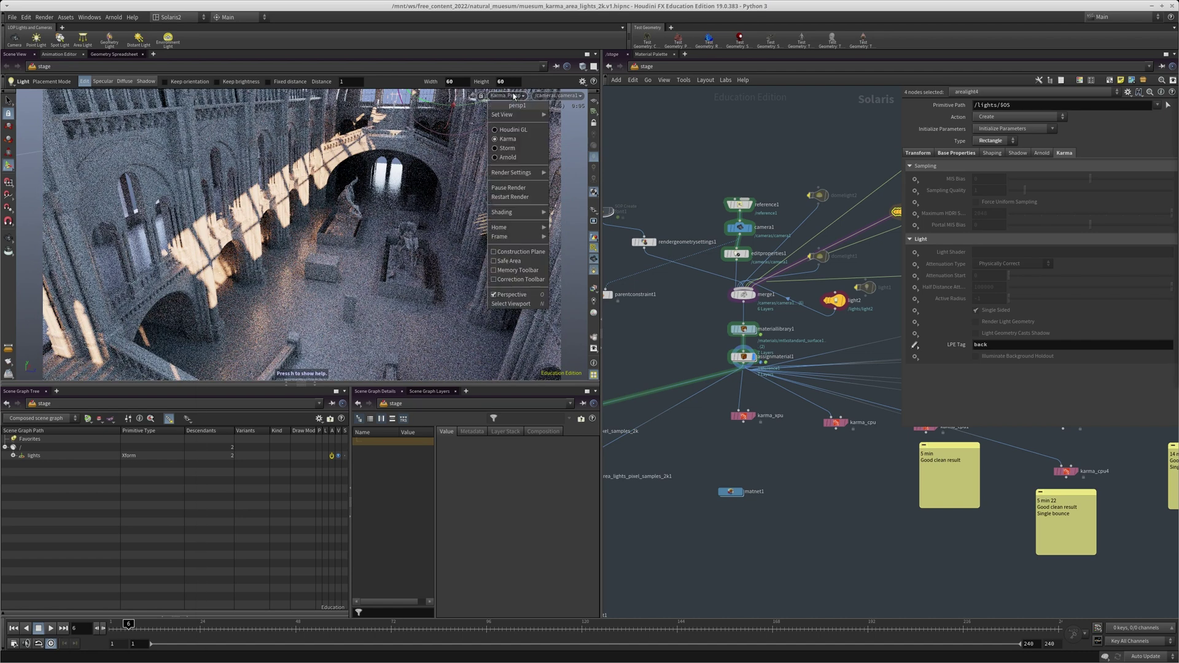
pyautogui.click(509, 188)
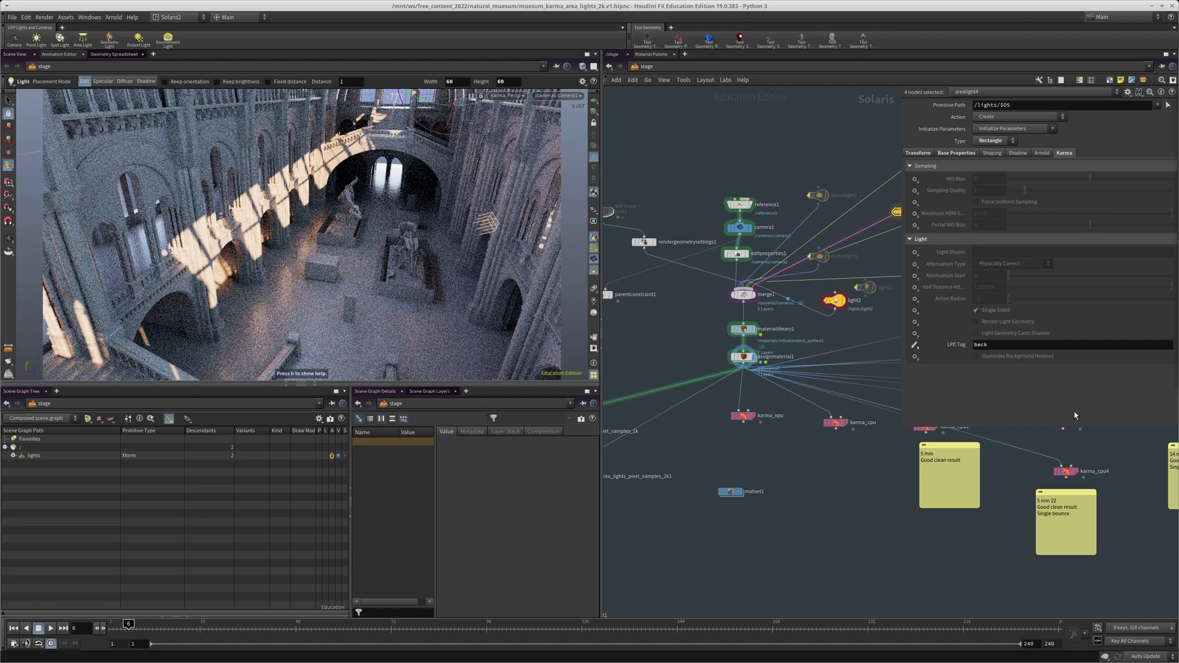
# - Switch to djv and step through the area-light pixel sample renders from 2 up to 64 samples
pyautogui.hotkey('alt', 'Tab')
pyautogui.keyDown('alt'); pyautogui.moveTo(916, 526); pyautogui.dragTo(805, 391); pyautogui.keyUp('alt')
pyautogui.keyDown('alt'); pyautogui.moveTo(804, 391); pyautogui.dragTo(881, 492, button='right'); pyautogui.keyUp('alt')
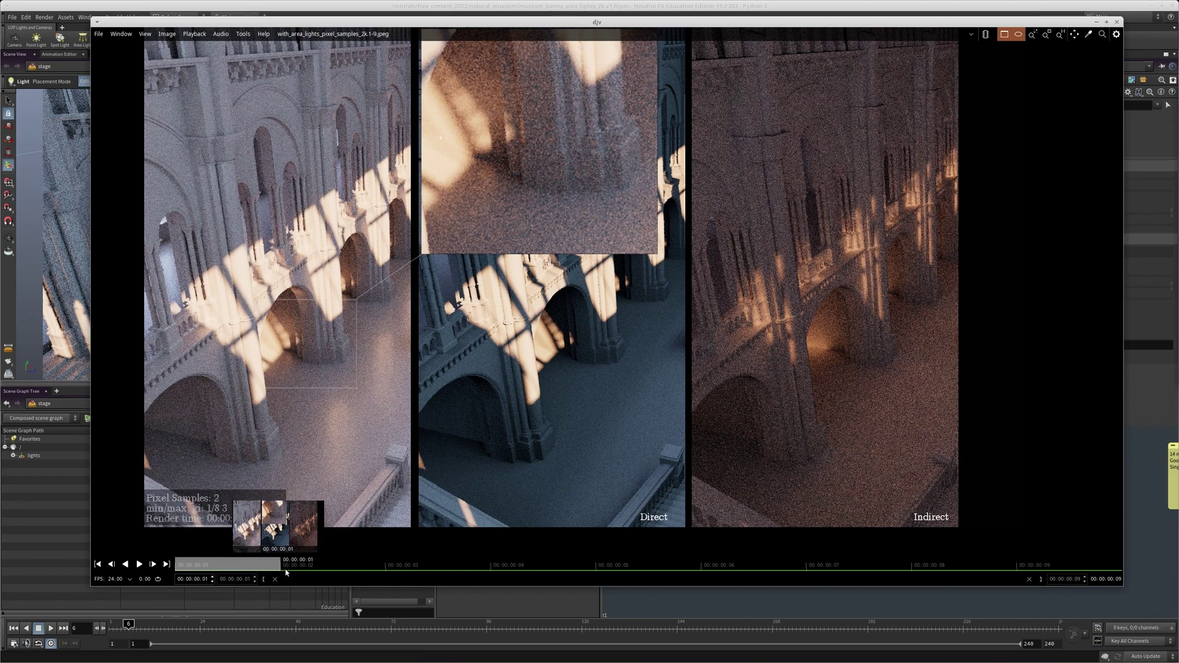
pyautogui.click(313, 565)
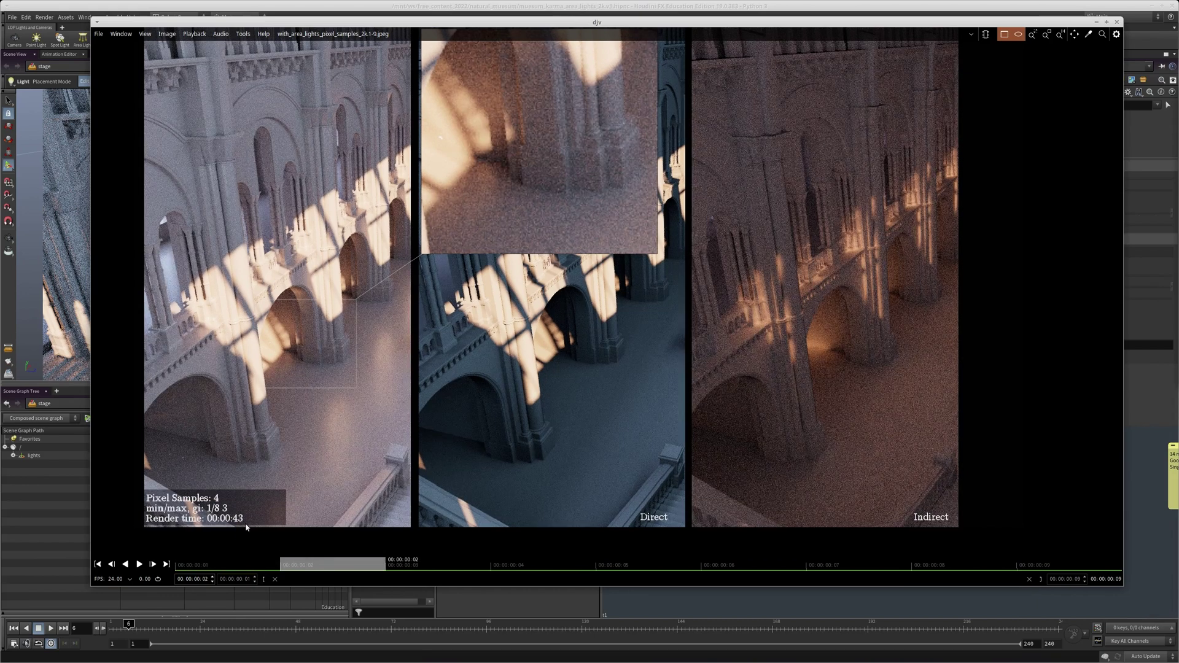
pyautogui.click(442, 565)
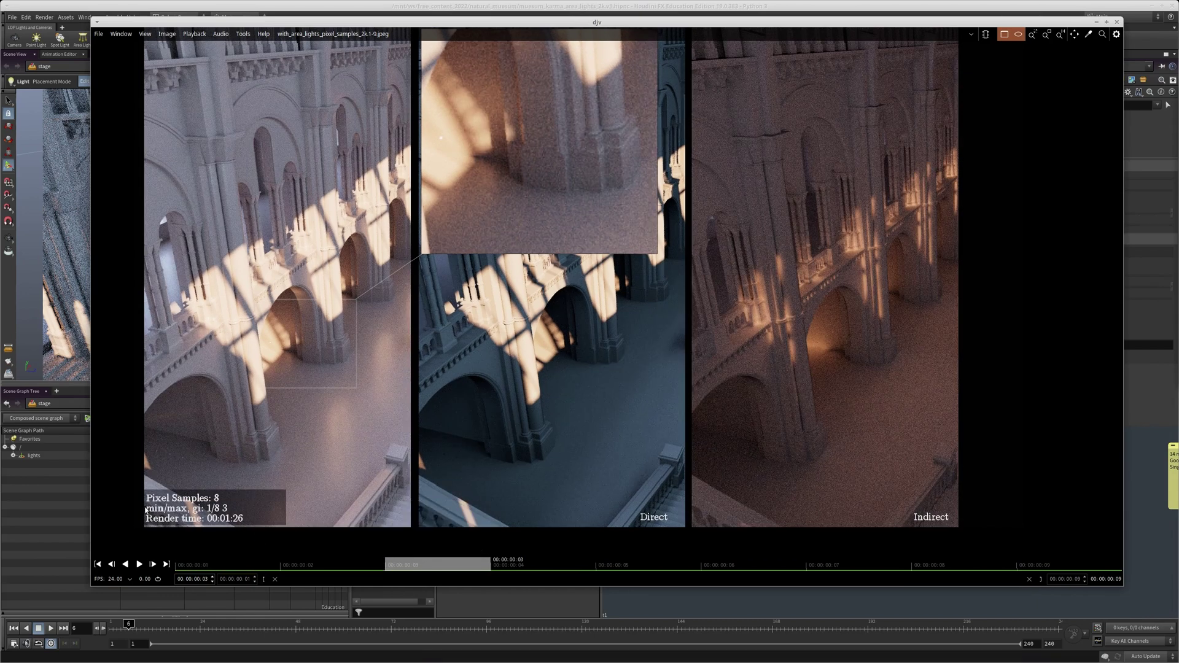
pyautogui.click(533, 568)
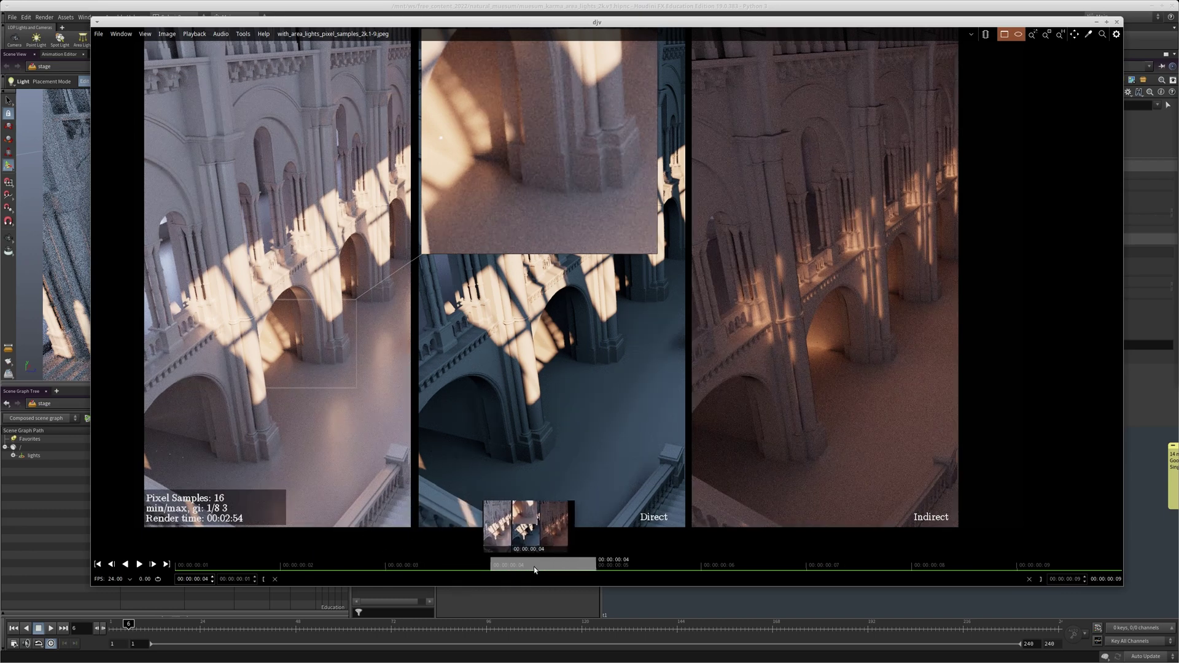
pyautogui.click(614, 565)
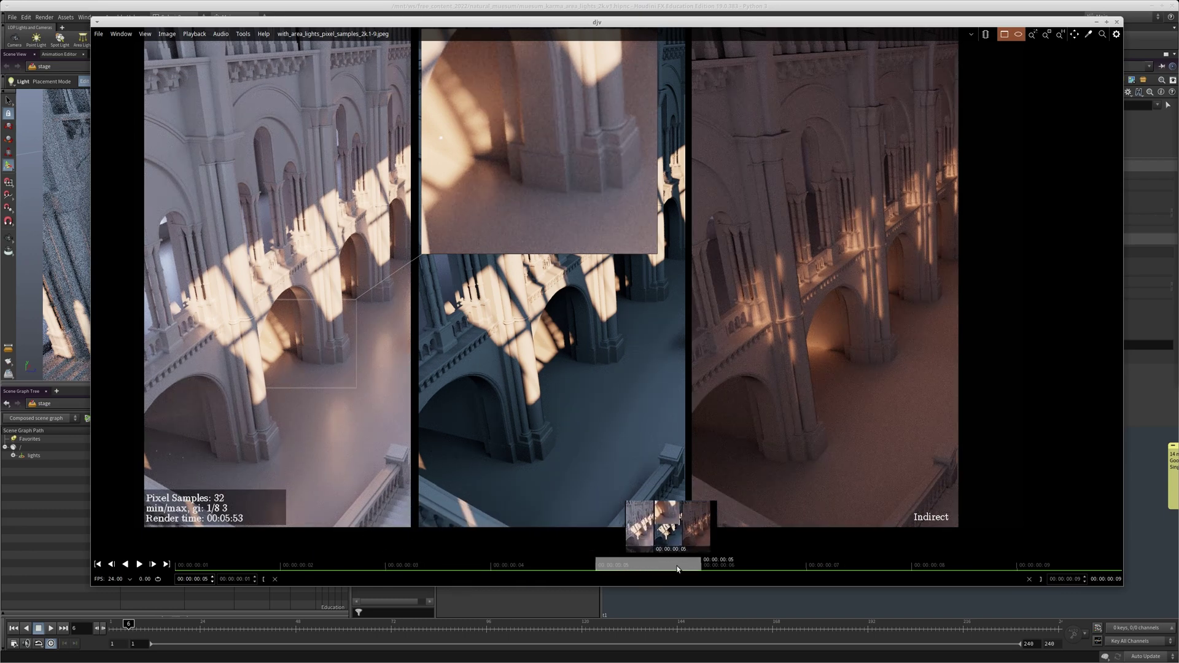
pyautogui.click(734, 559)
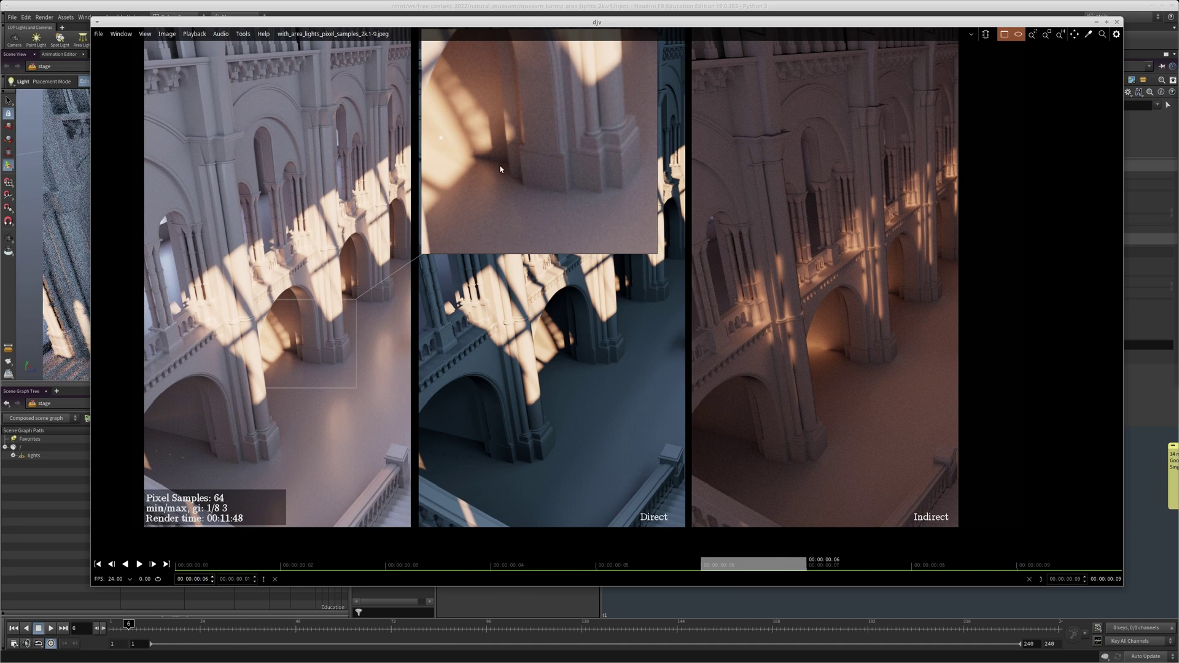
# - Compare the noise in the sixth and seventh frames of the area-light pixel sample sequence
pyautogui.moveTo(555, 125); pyautogui.dragTo(570, 157, button='middle')
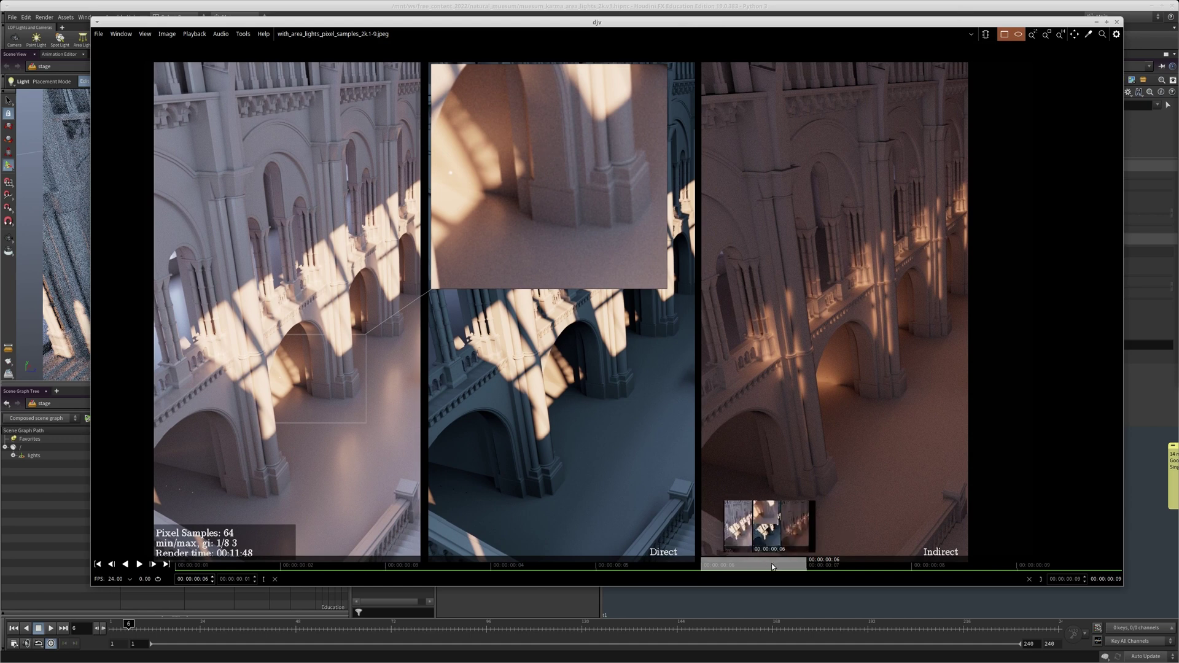
pyautogui.click(875, 566)
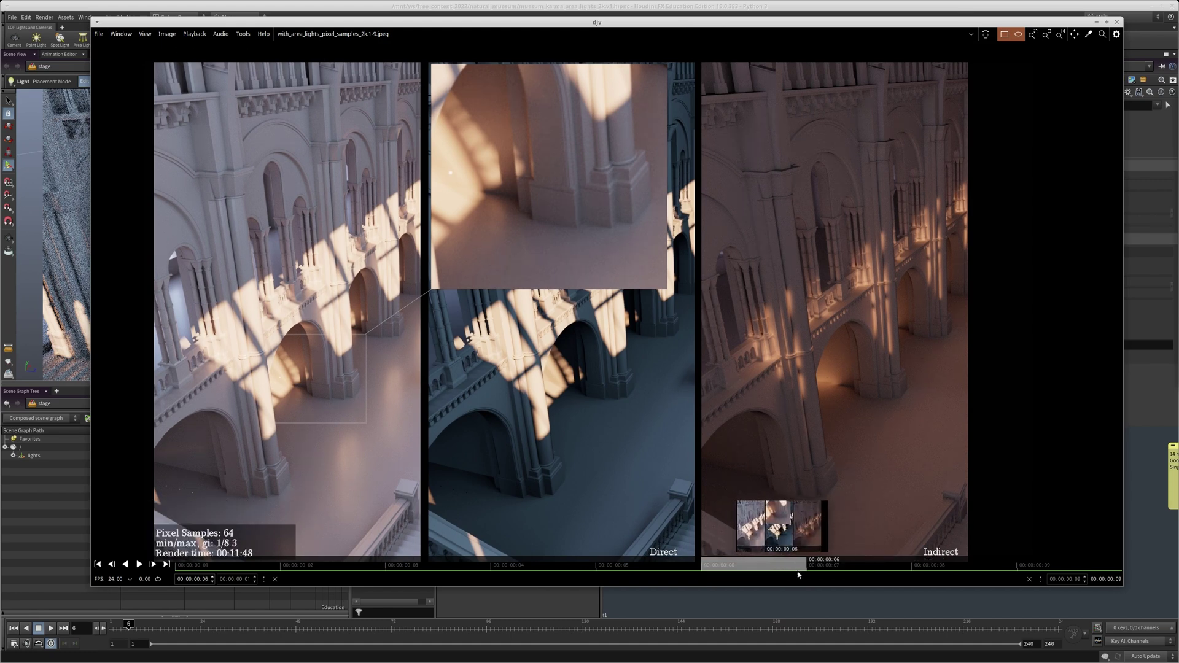
pyautogui.click(749, 565)
pyautogui.click(816, 566)
pyautogui.scroll(3, 885, 403)
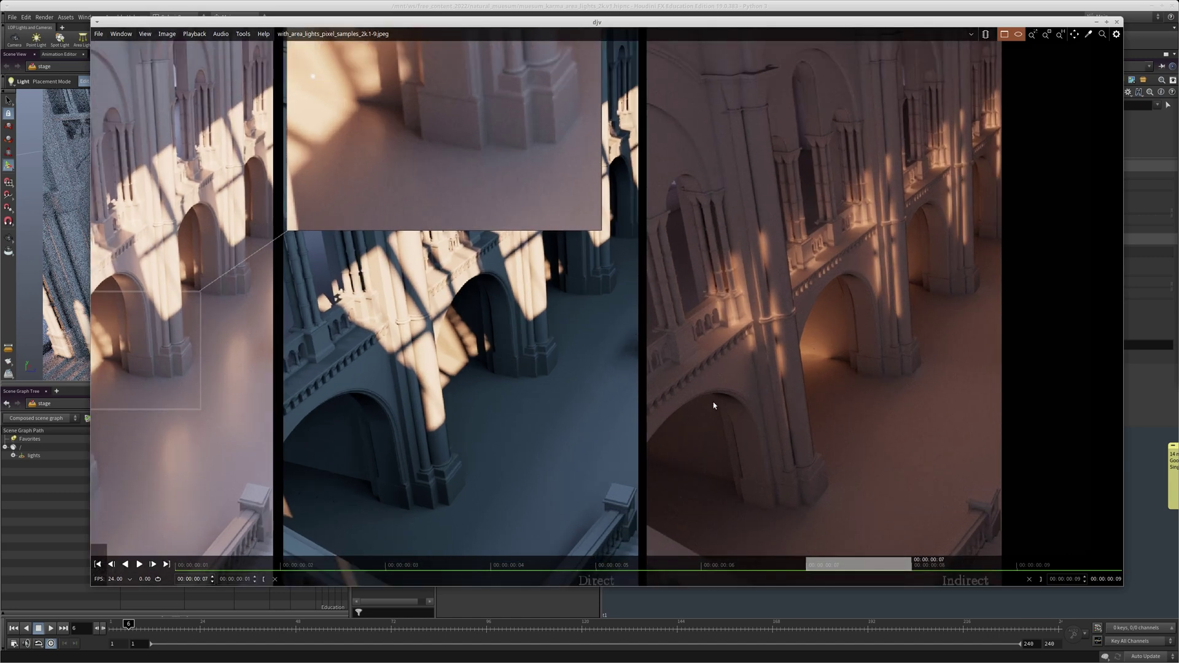
pyautogui.click(684, 568)
pyautogui.click(736, 568)
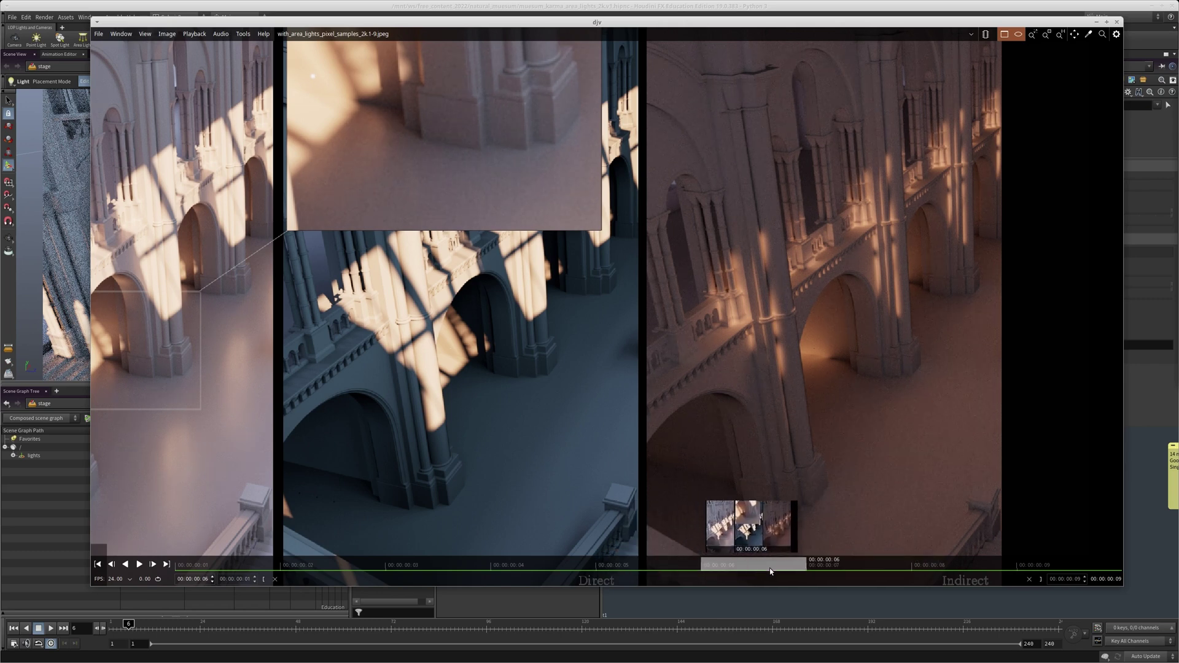
# - Examine the 64-sample render's beauty, direct and indirect images up close and close the djv viewer
pyautogui.scroll(4, 463, 428)
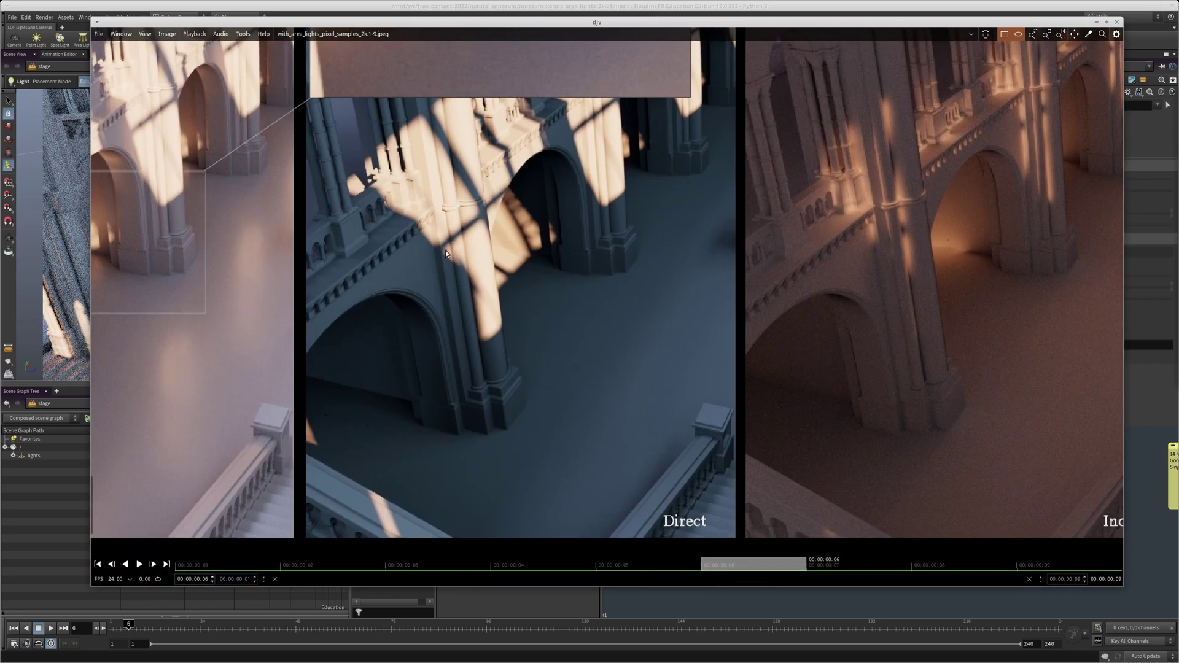
pyautogui.scroll(-5, 475, 414)
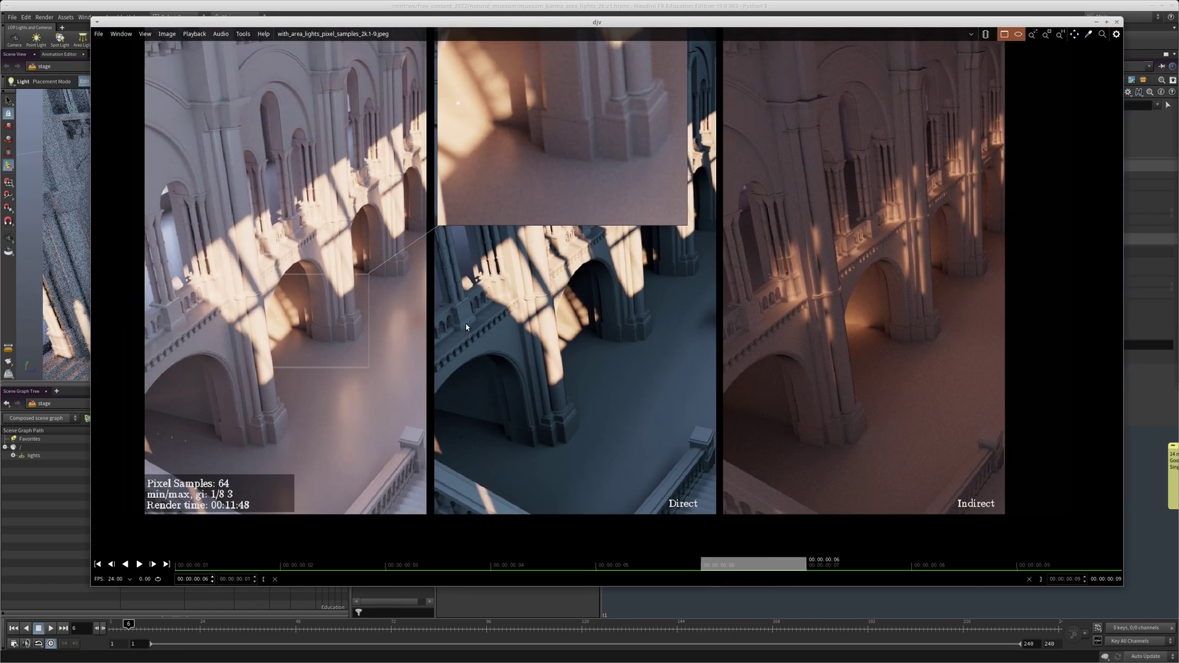
pyautogui.moveTo(438, 303); pyautogui.dragTo(455, 324, button='middle')
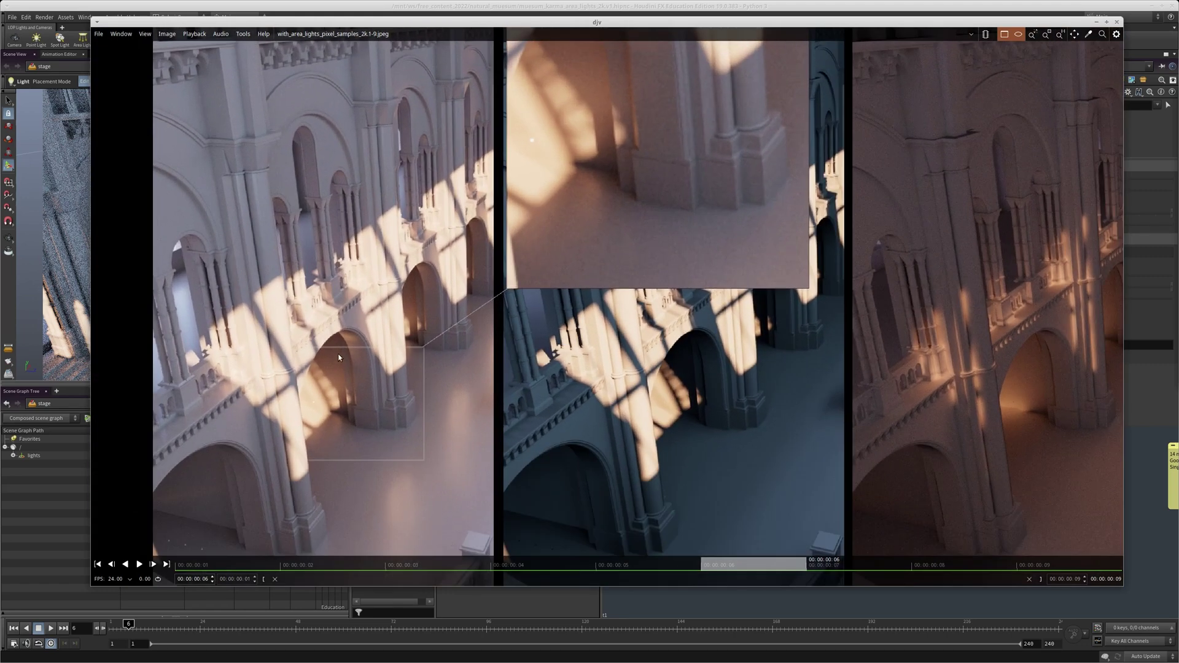
pyautogui.moveTo(338, 358); pyautogui.dragTo(334, 186, button='middle')
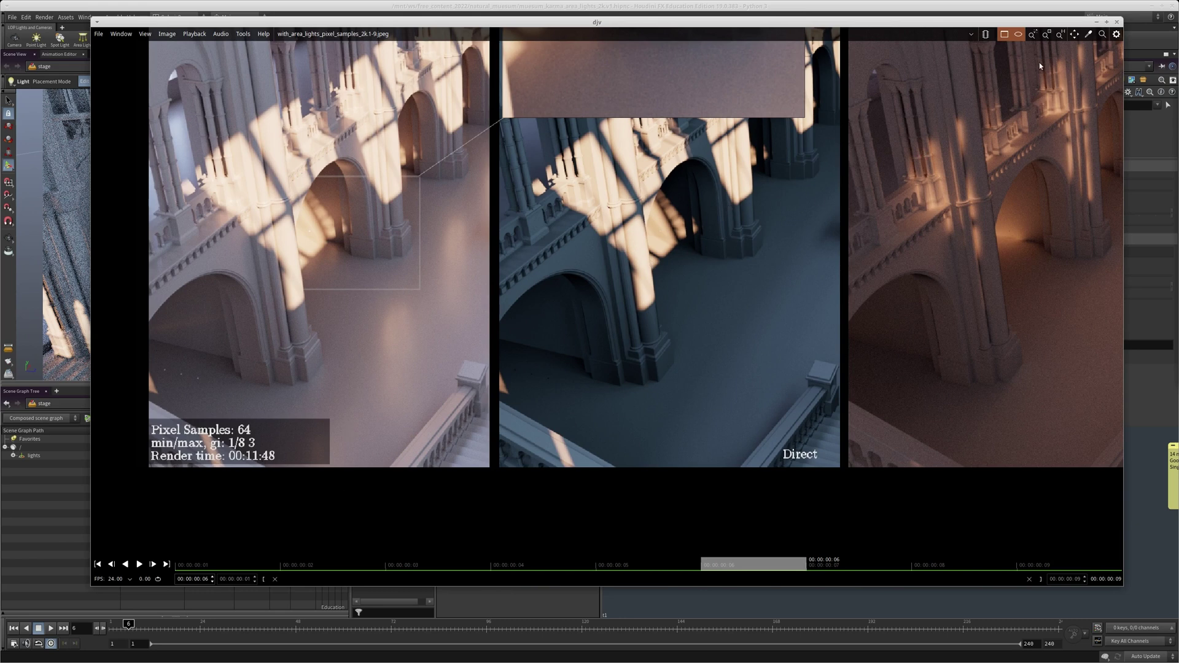
pyautogui.moveTo(740, 361); pyautogui.dragTo(738, 453, button='middle')
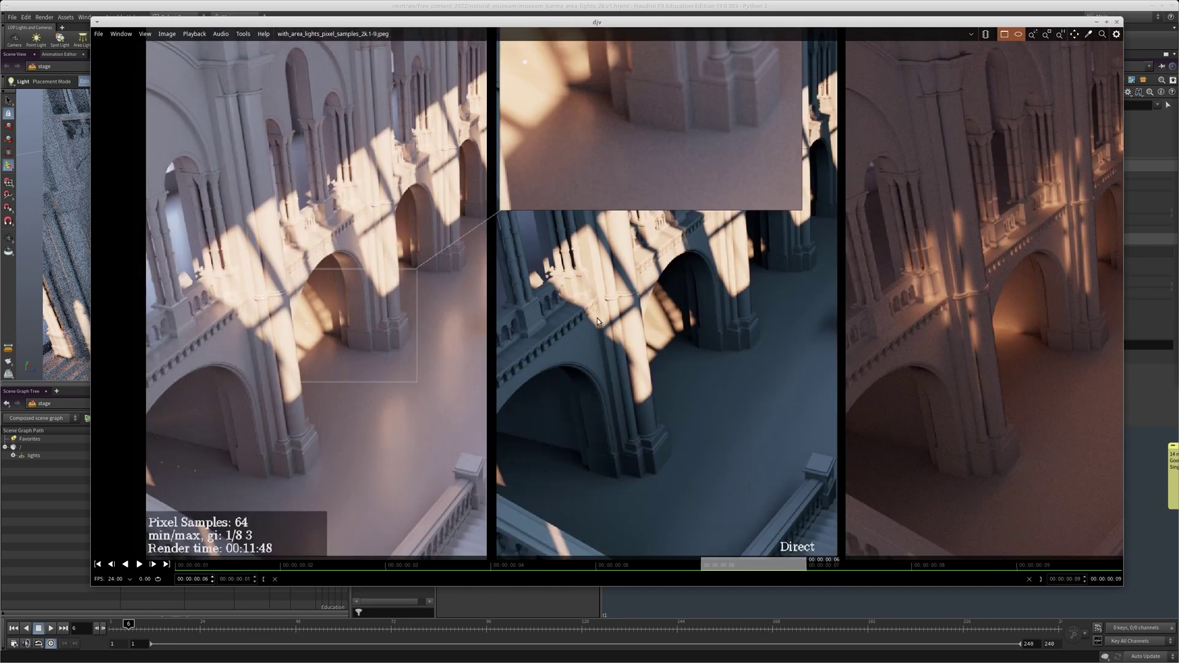
pyautogui.click(1117, 23)
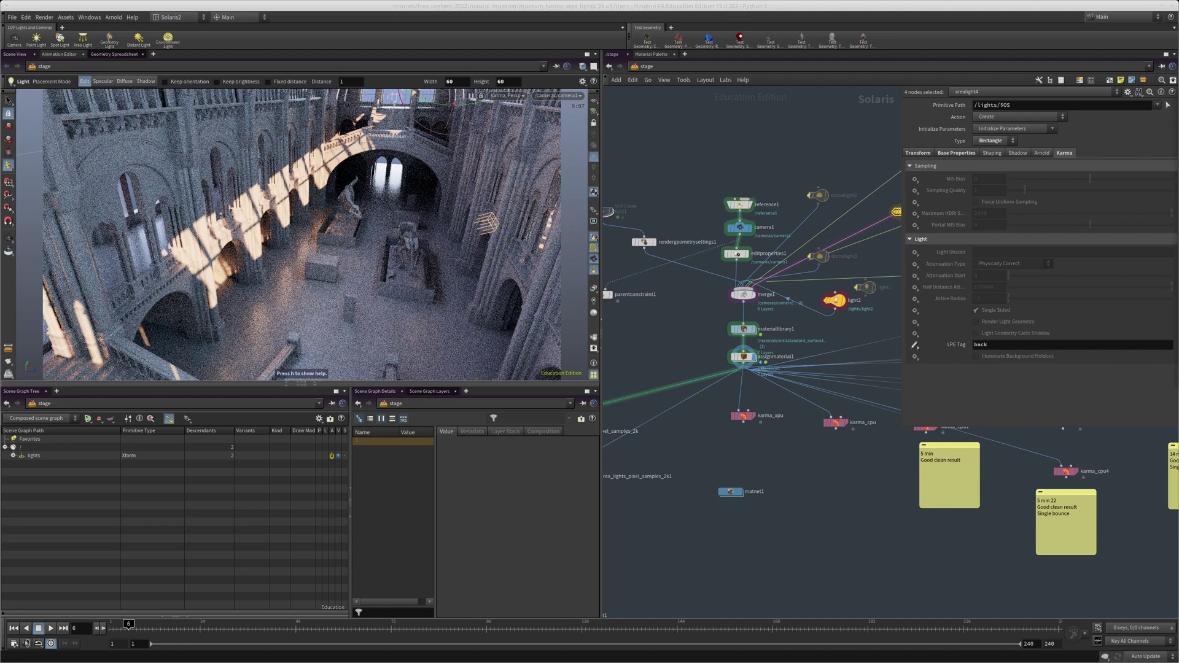
# - Open the scene file muesum_karma_animation_final_settings.v1.hipnc from the $HIP folder
pyautogui.moveTo(1178, 302); pyautogui.dragTo(608, 260)
pyautogui.moveTo(683, 267); pyautogui.dragTo(1178, 301)
pyautogui.moveTo(948, 327); pyautogui.dragTo(808, 365, button='middle')
pyautogui.click(839, 359)
pyautogui.hotkey('ctrl', 'o')
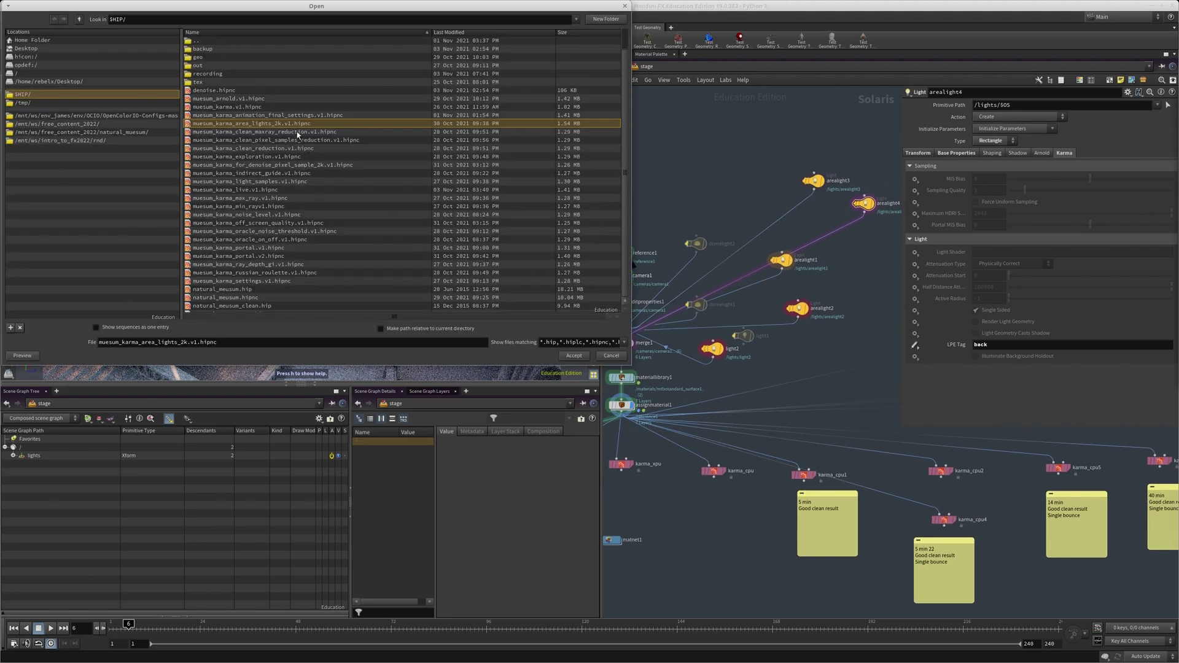
pyautogui.click(455, 32)
pyautogui.click(456, 34)
pyautogui.doubleClick(279, 116)
pyautogui.click(320, 132)
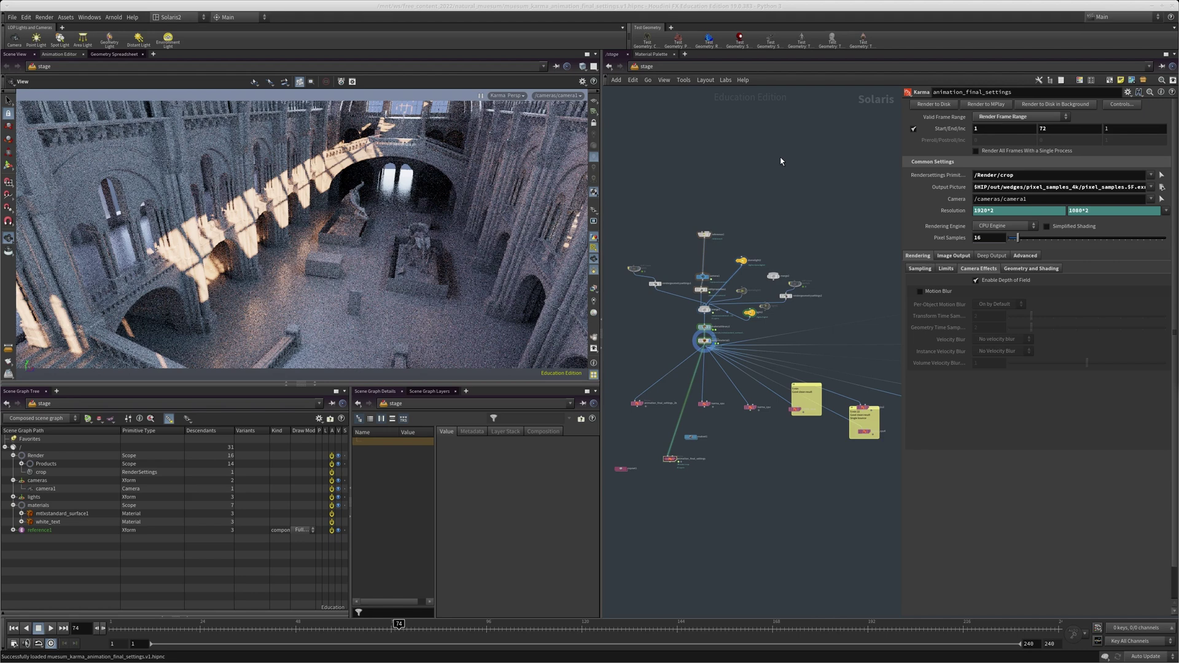
pyautogui.click(676, 152)
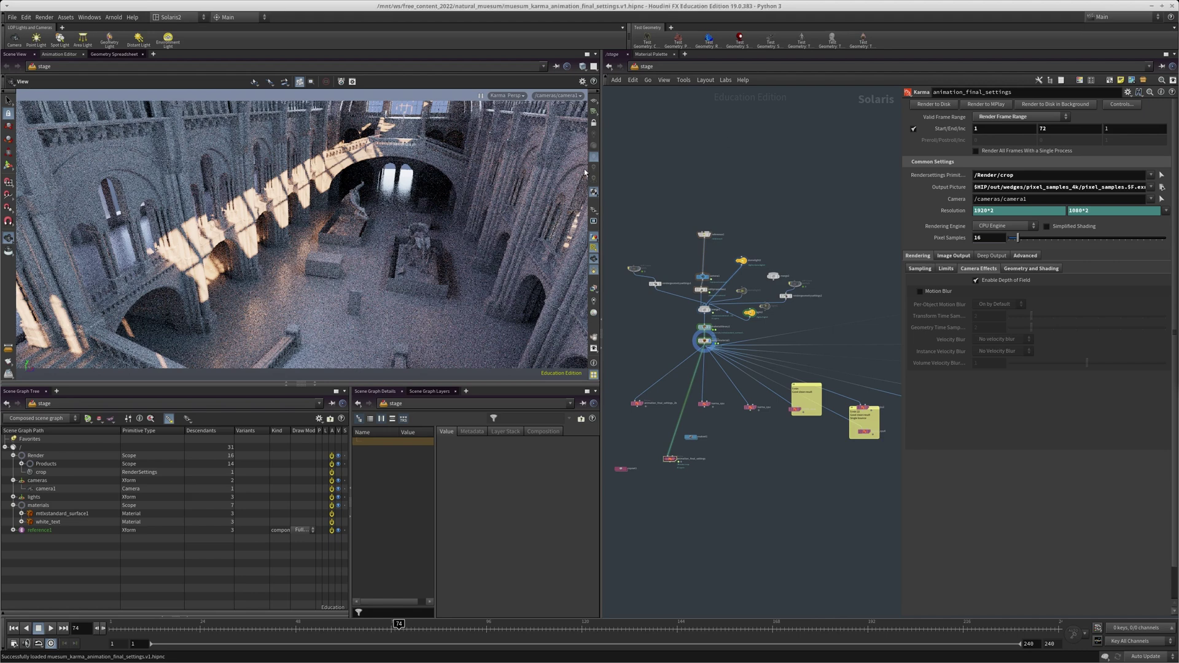
# - Switch the viewport renderer to Houdini GL and orbit out of the camera to see the museum's exterior
pyautogui.click(505, 95)
pyautogui.click(514, 130)
pyautogui.moveTo(393, 276); pyautogui.dragTo(416, 207)
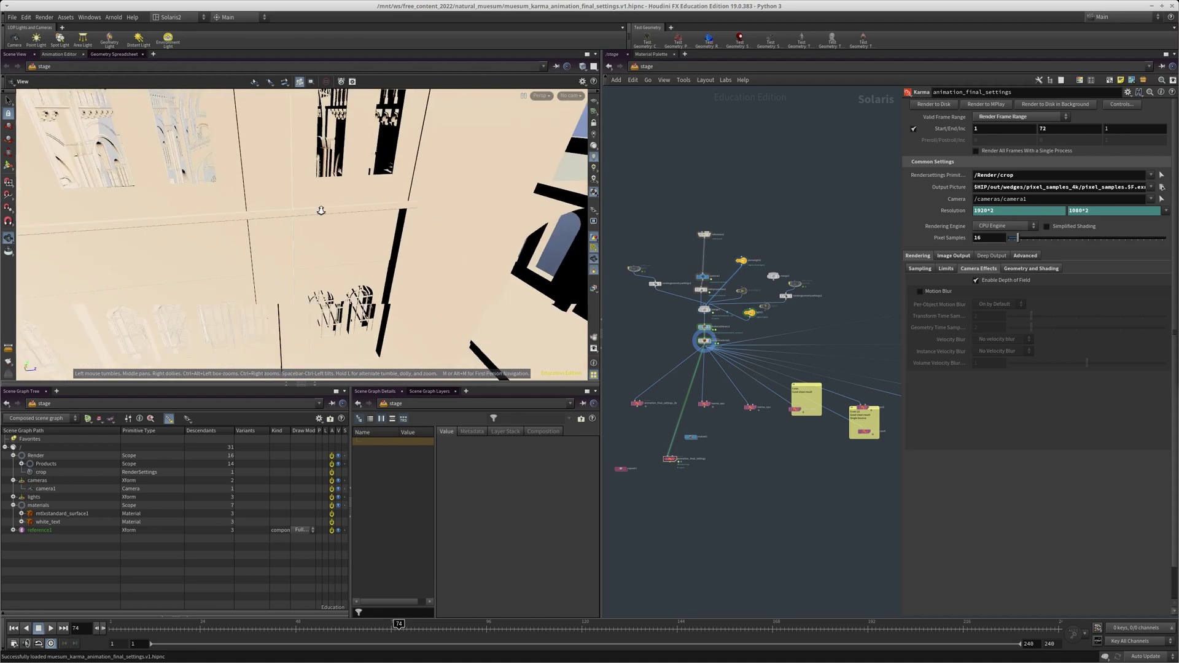
pyautogui.moveTo(415, 206); pyautogui.dragTo(376, 239, button='right')
pyautogui.moveTo(376, 238); pyautogui.dragTo(392, 281)
pyautogui.moveTo(403, 219)
pyautogui.mouseDown()
pyautogui.moveTo(430, 258)
pyautogui.moveTo(414, 235)
pyautogui.mouseUp()
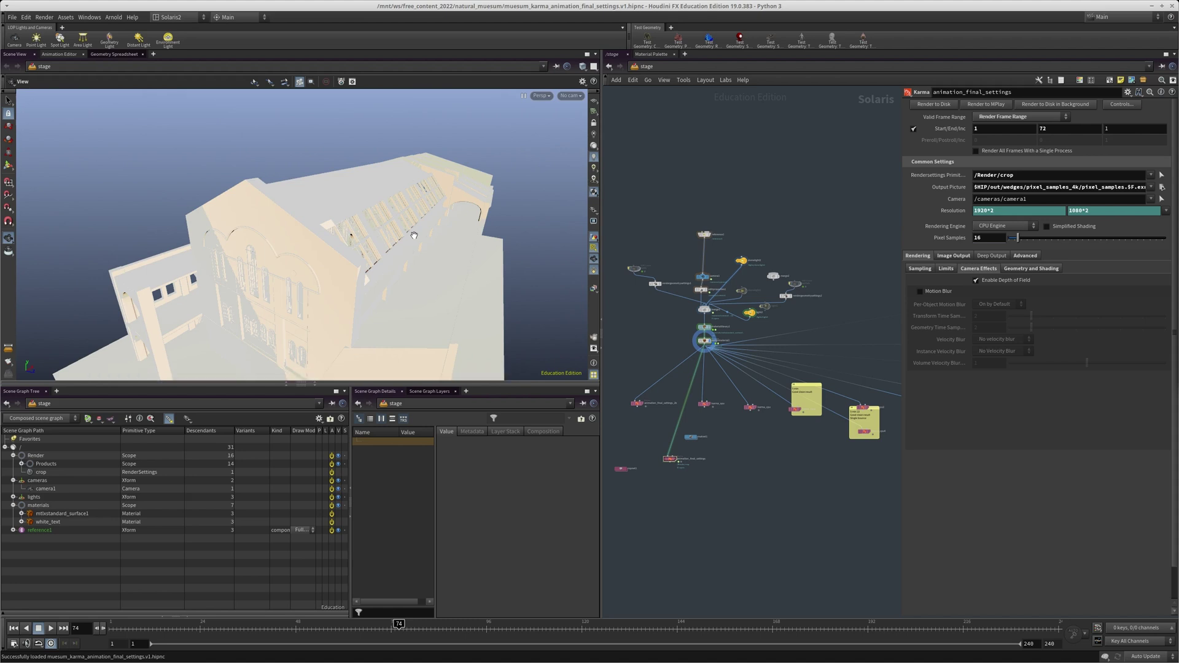
# - Go inside the portals SOP Create node and examine its merged grids from several angles
pyautogui.scroll(6, 825, 281)
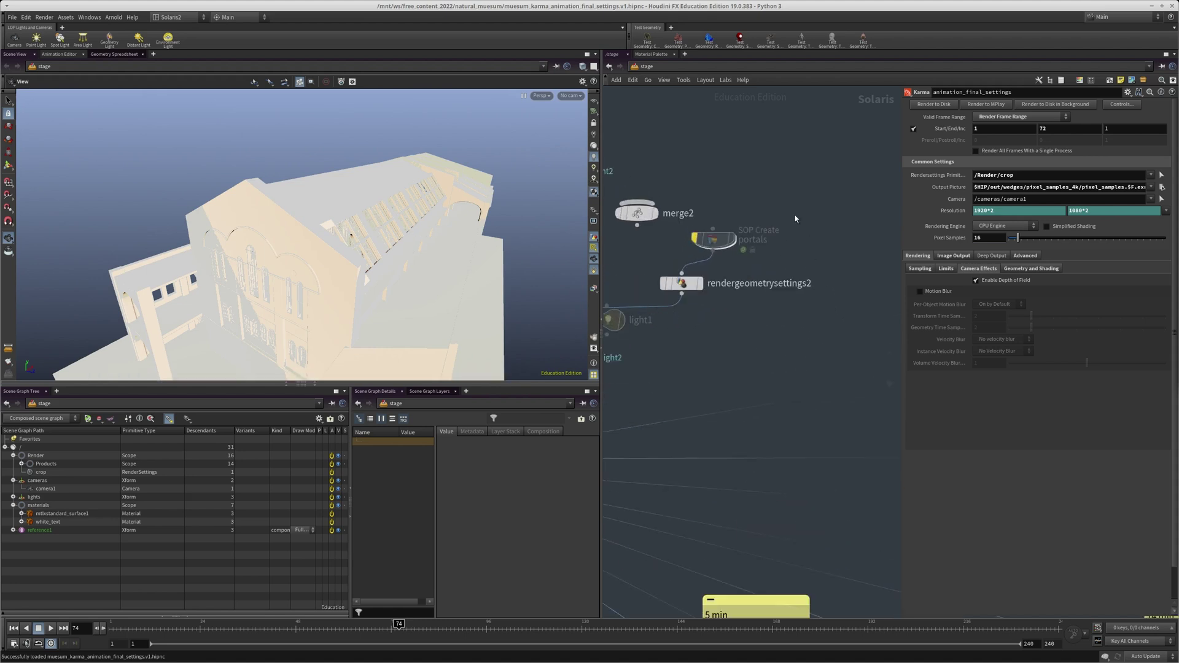
pyautogui.click(714, 238)
pyautogui.doubleClick(714, 239)
pyautogui.moveTo(286, 221); pyautogui.dragTo(171, 268)
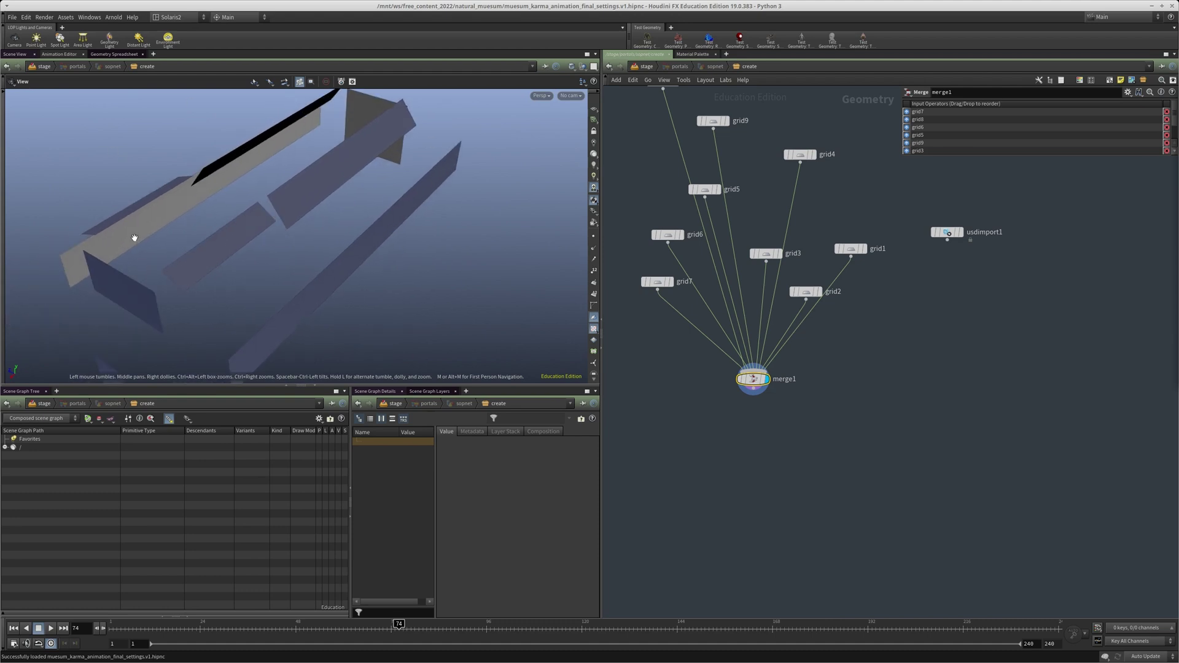
pyautogui.moveTo(313, 245); pyautogui.dragTo(274, 279)
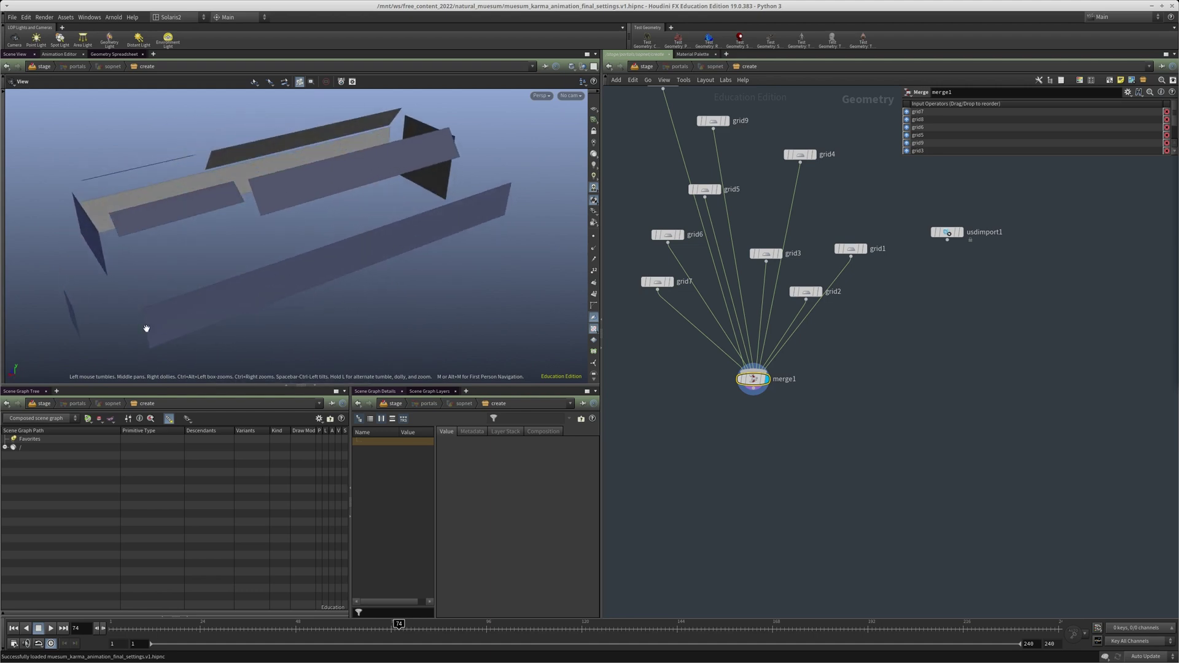
pyautogui.moveTo(471, 198); pyautogui.dragTo(421, 239)
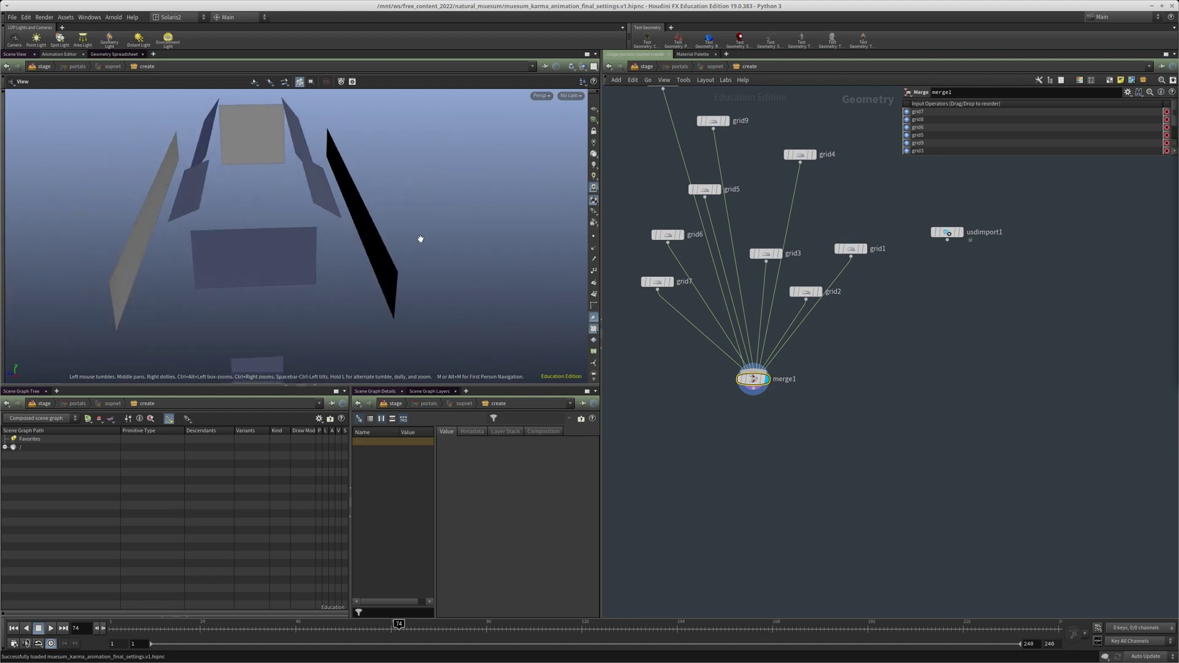
pyautogui.moveTo(316, 194); pyautogui.dragTo(329, 311)
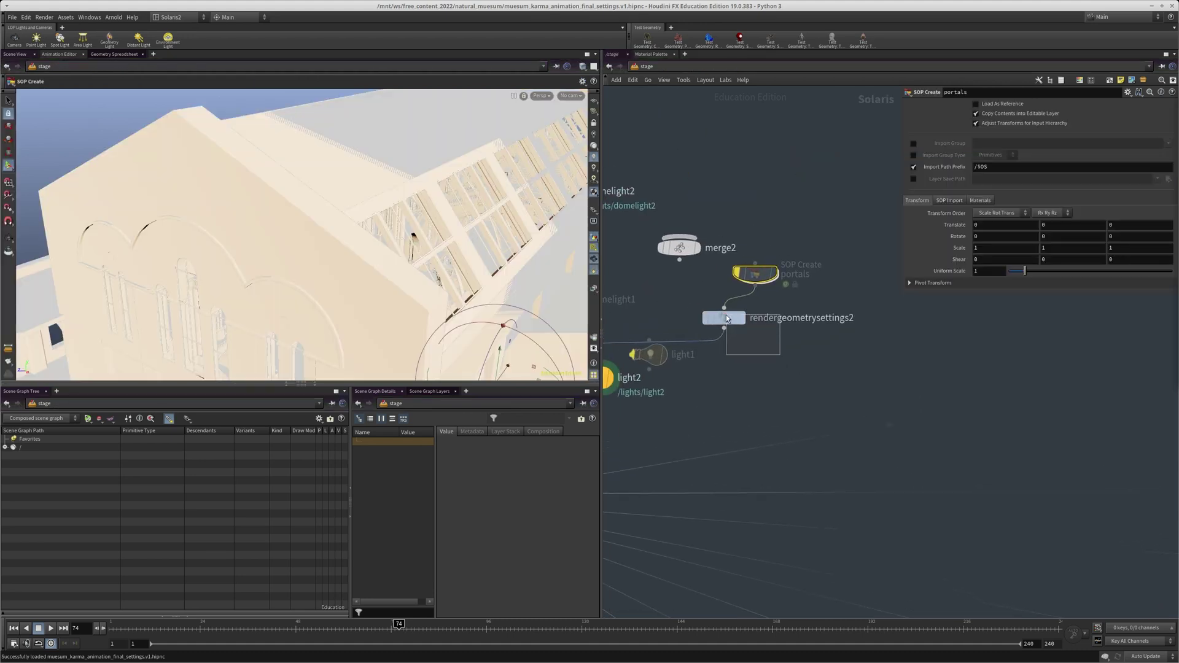
# - Select rendergeometrysettings2 below the portals node and review its Karma Light settings for Is Portal and Portal Dome Lights
pyautogui.click(725, 315)
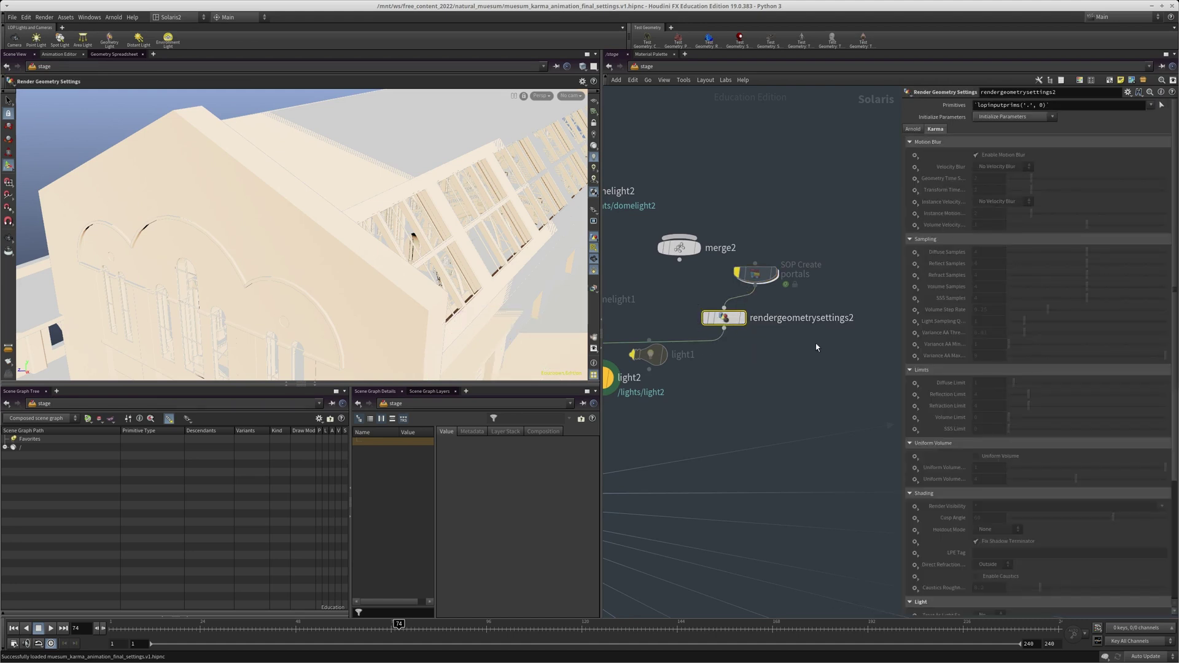
pyautogui.scroll(-5, 932, 264)
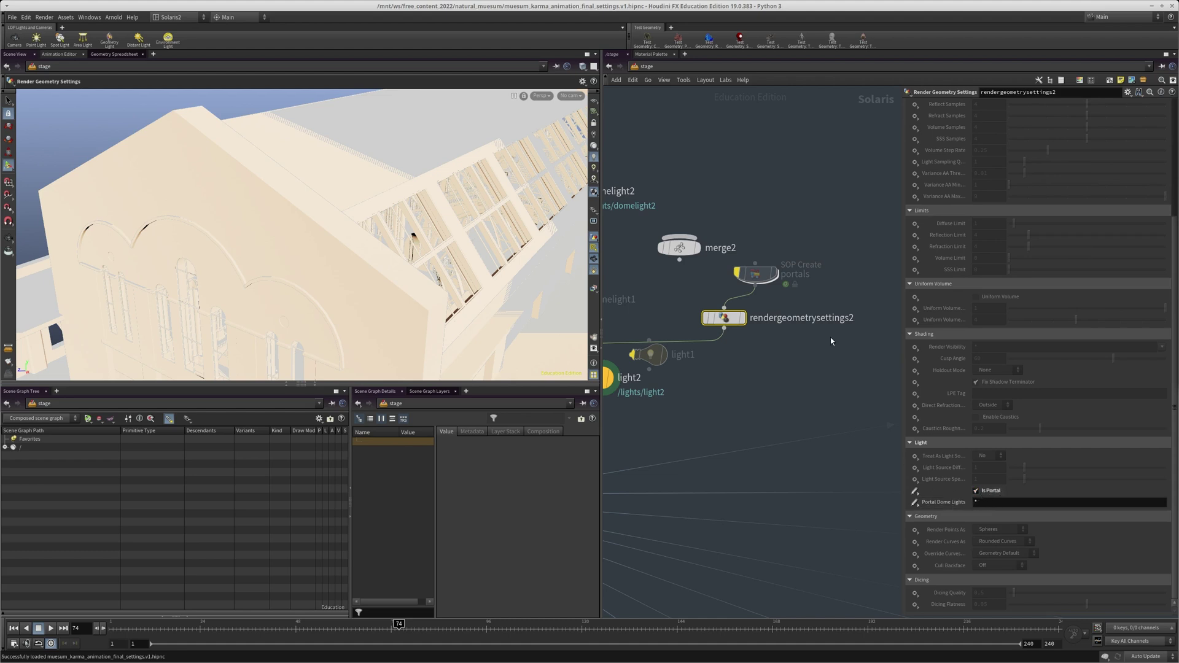
pyautogui.moveTo(792, 200); pyautogui.dragTo(811, 189, button='middle')
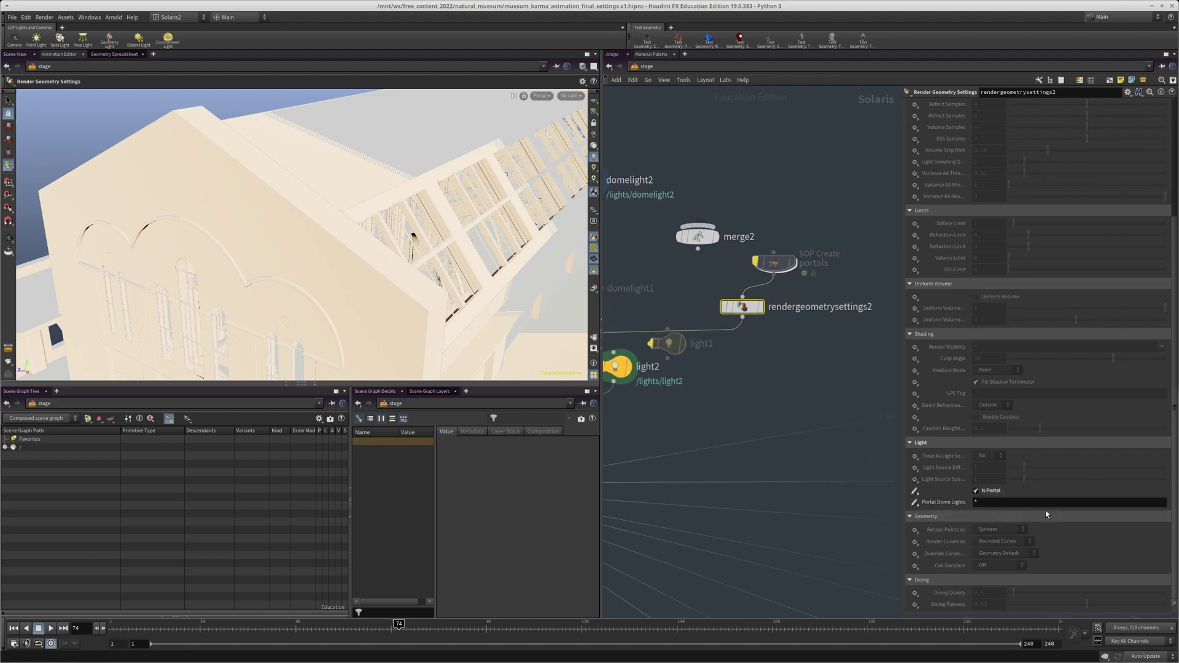
# - Select domelight2 to view its base properties and bring the node chain around merge1 into focus
pyautogui.scroll(-5, 798, 362)
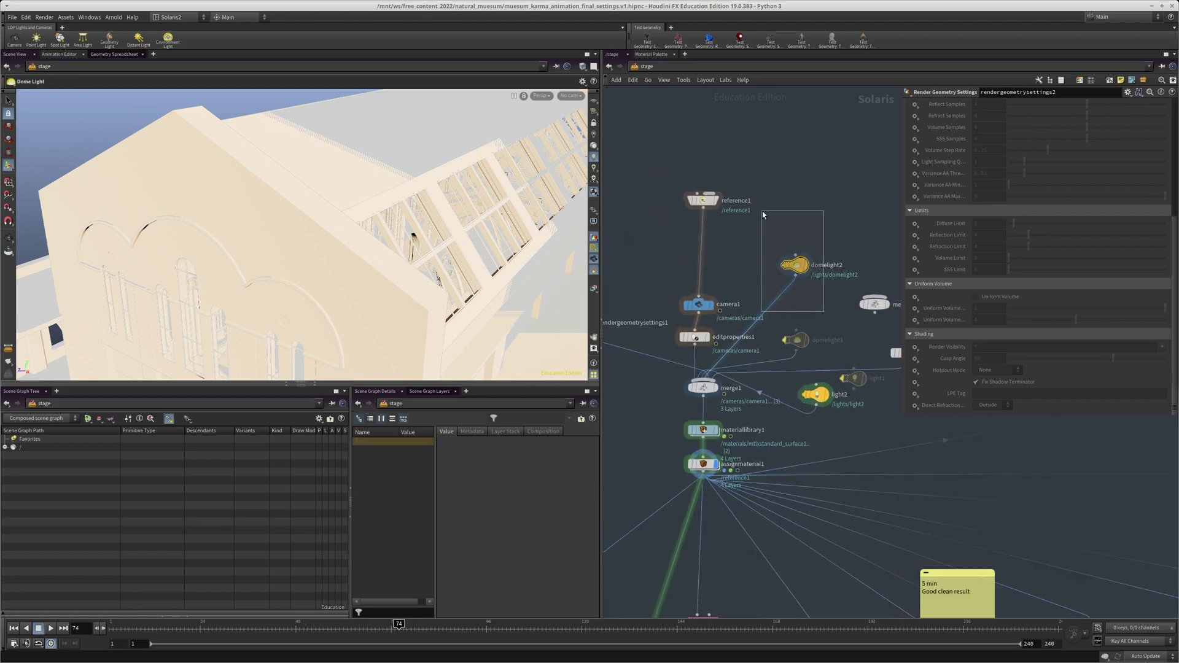
pyautogui.click(796, 277)
pyautogui.scroll(3, 798, 299)
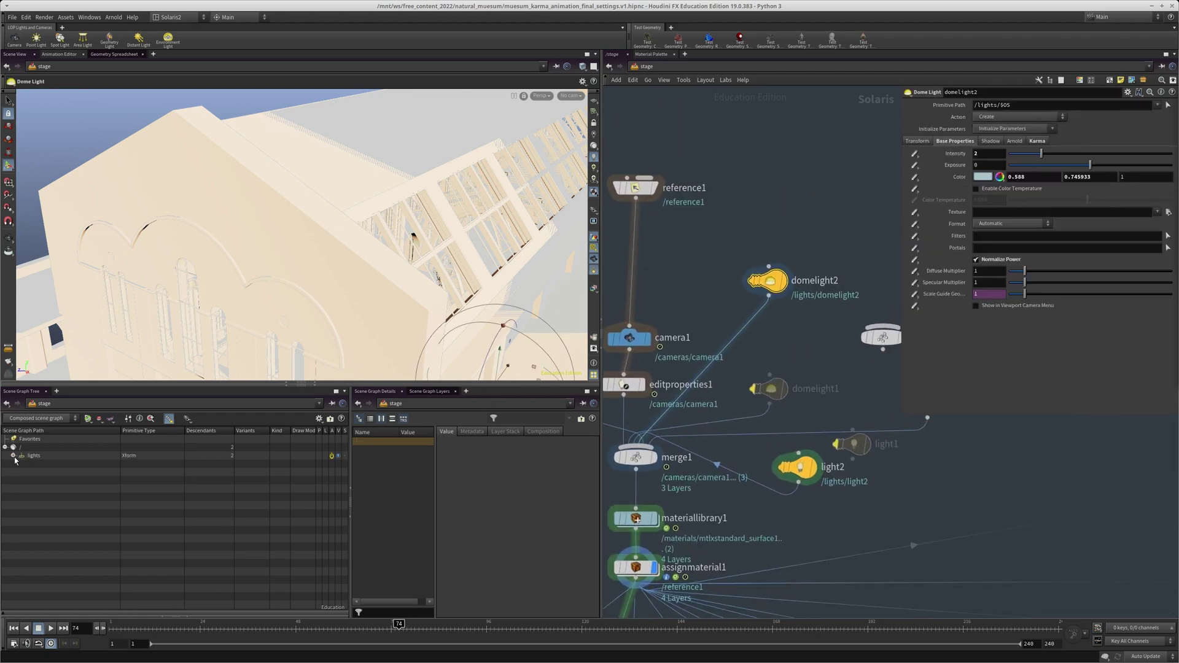
pyautogui.moveTo(749, 352); pyautogui.dragTo(807, 187, button='middle')
pyautogui.scroll(1, 635, 403)
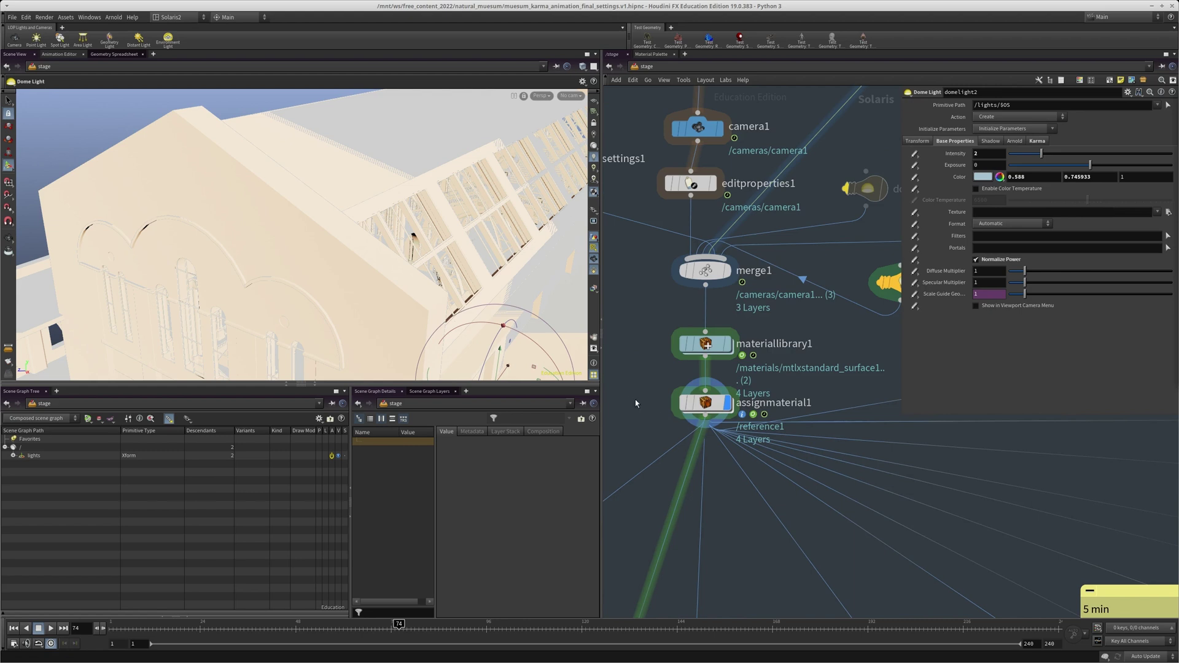
# - Select assignmaterial1 to list its scene graph and re-enable the portals and rendergeometrysettings2 nodes
pyautogui.click(675, 400)
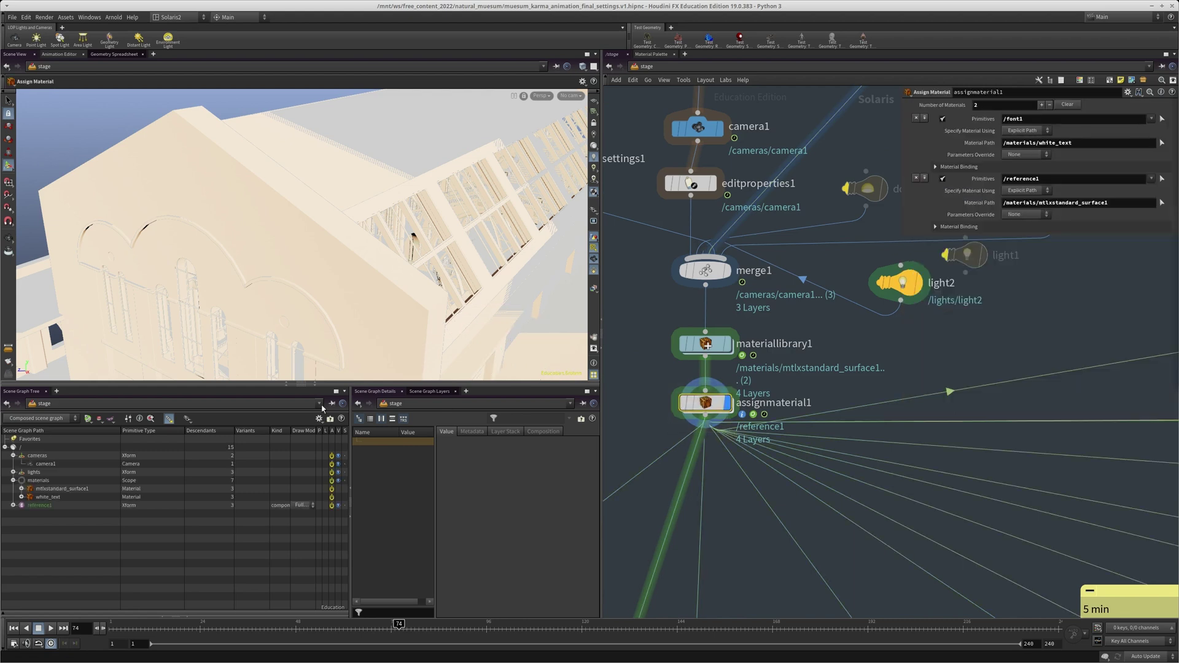
pyautogui.click(12, 481)
pyautogui.scroll(-3, 688, 381)
pyautogui.moveTo(932, 266); pyautogui.dragTo(811, 352, button='middle')
pyautogui.scroll(2, 810, 352)
pyautogui.press('b')
pyautogui.moveTo(808, 292); pyautogui.dragTo(788, 348)
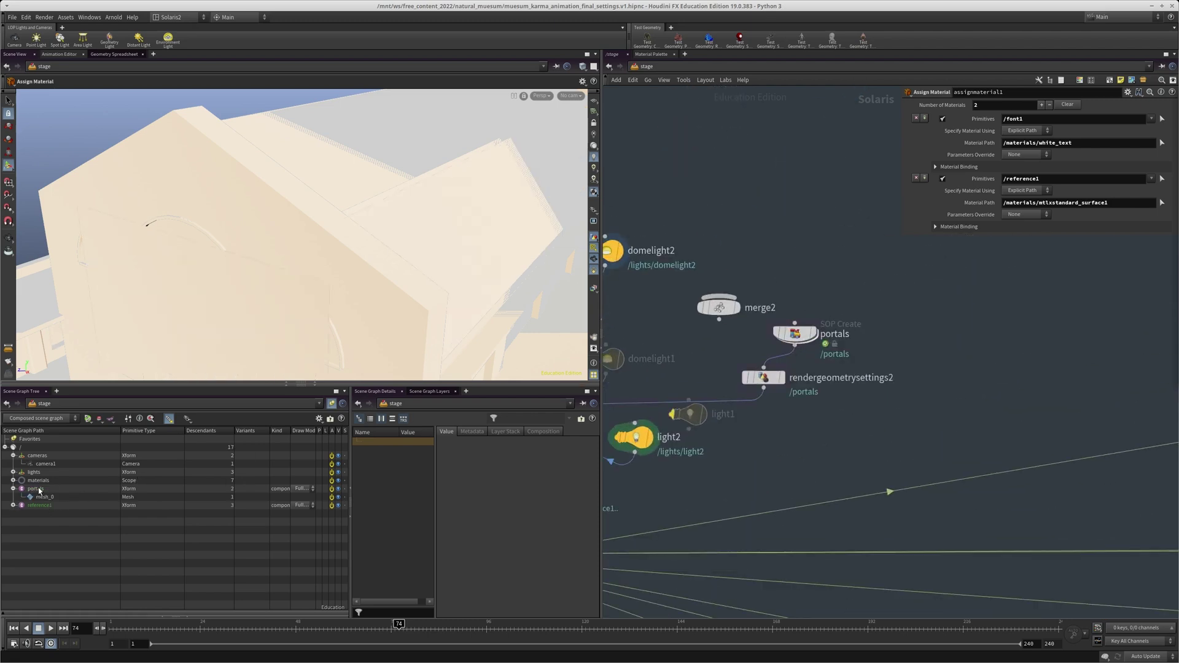
# - Assign the /portals/mesh_0 primitive to the Portals parameter of domelight2
pyautogui.moveTo(777, 426); pyautogui.dragTo(862, 483, button='middle')
pyautogui.click(689, 308)
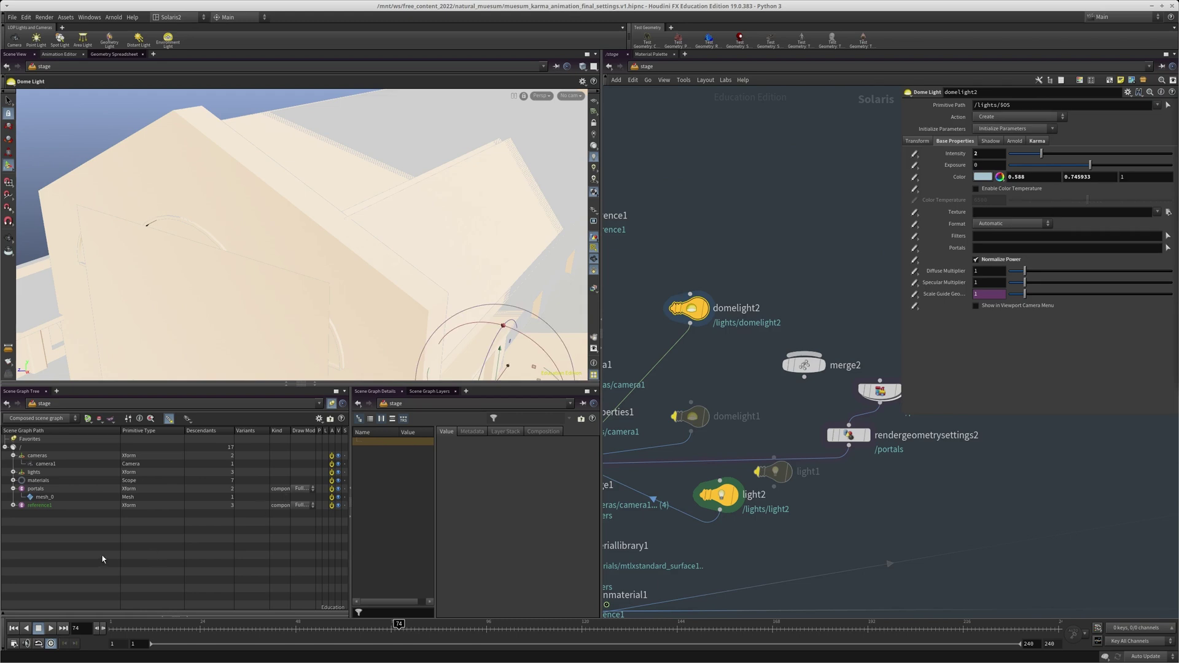
pyautogui.moveTo(43, 498); pyautogui.dragTo(999, 250)
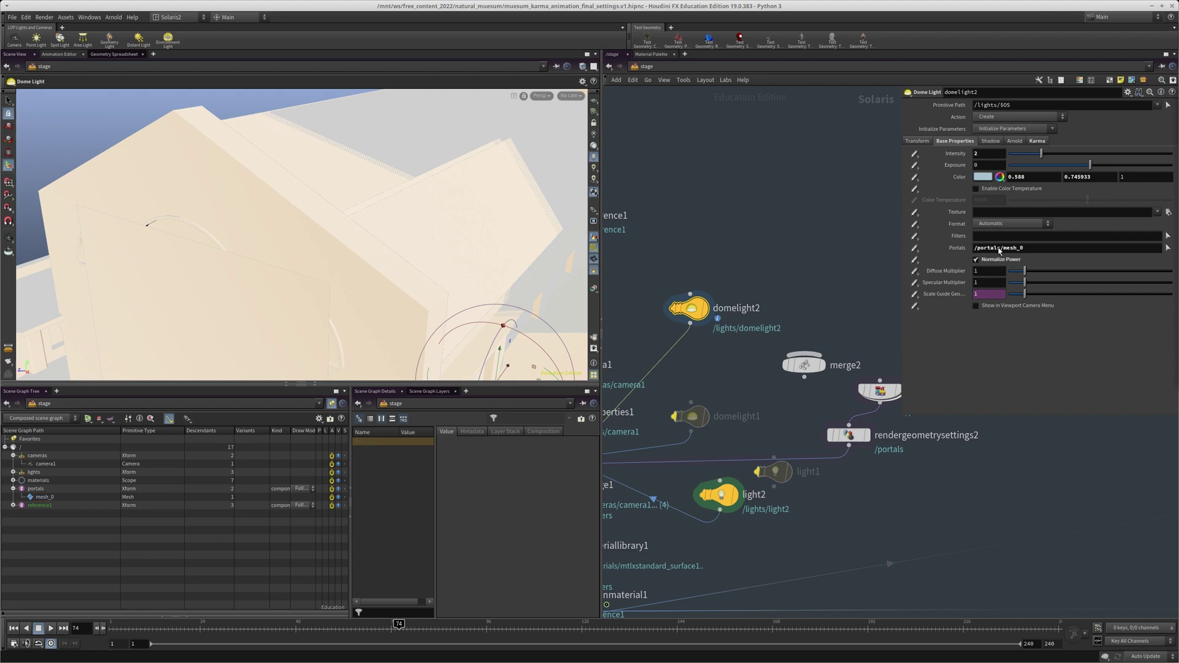
# - Bypass the portals and rendergeometrysettings2 nodes again, leaving the portals node selected
pyautogui.moveTo(691, 296); pyautogui.dragTo(692, 318, button='middle')
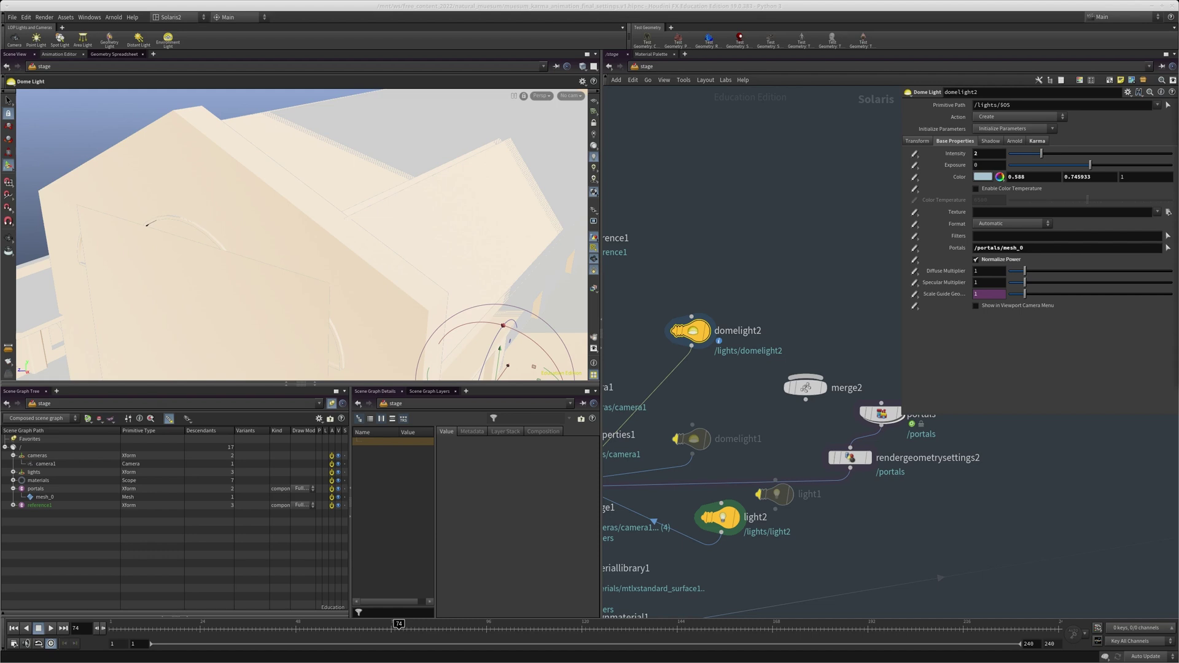
pyautogui.moveTo(843, 330); pyautogui.dragTo(815, 303, button='middle')
pyautogui.moveTo(833, 314); pyautogui.dragTo(876, 481)
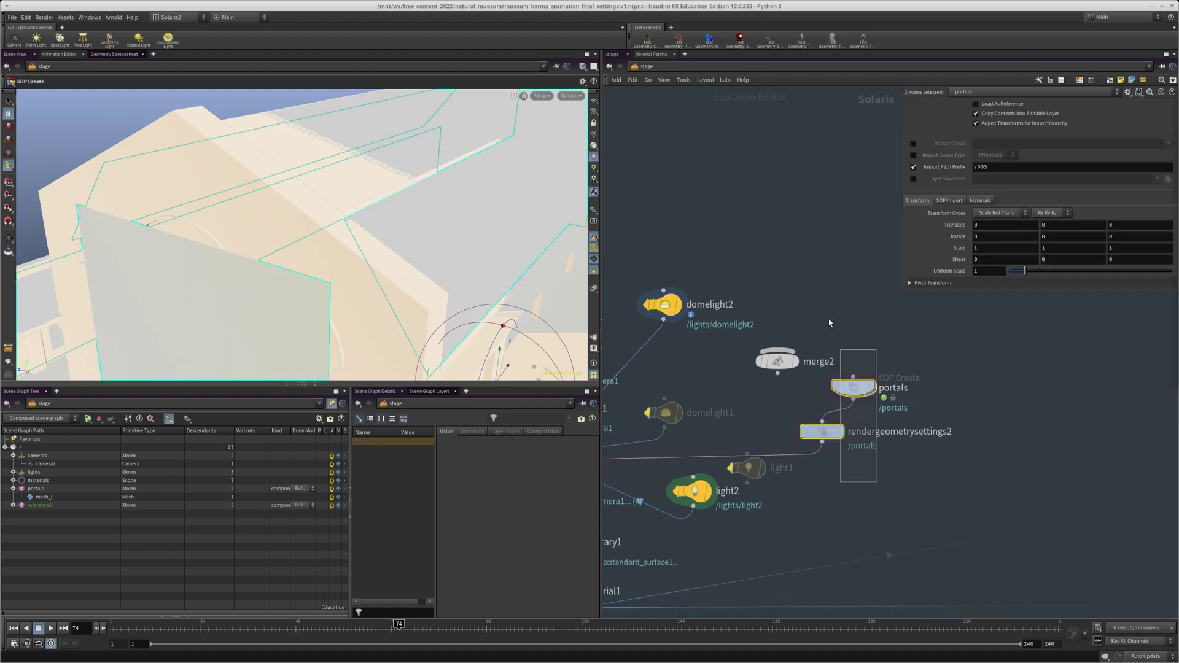
pyautogui.moveTo(781, 243); pyautogui.dragTo(783, 262, button='middle')
pyautogui.click(781, 255)
pyautogui.moveTo(853, 275); pyautogui.dragTo(850, 223, button='middle')
pyautogui.moveTo(889, 472); pyautogui.dragTo(876, 491, button='middle')
pyautogui.moveTo(881, 486); pyautogui.dragTo(809, 337)
pyautogui.press('q')
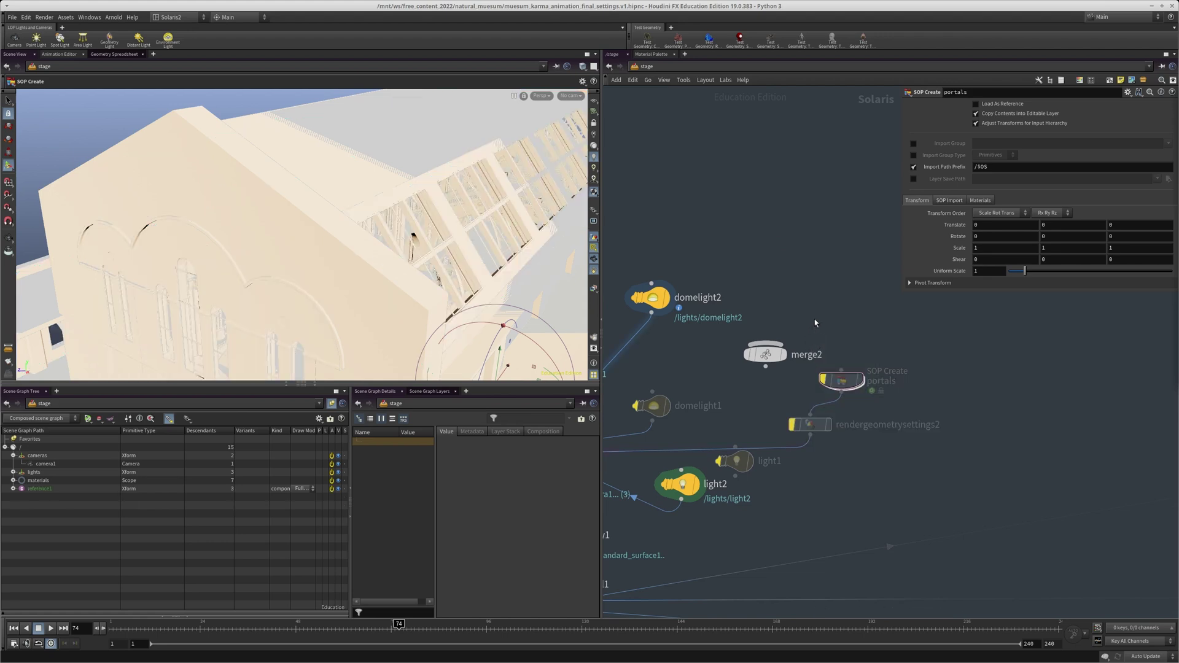
pyautogui.moveTo(820, 325); pyautogui.dragTo(905, 397)
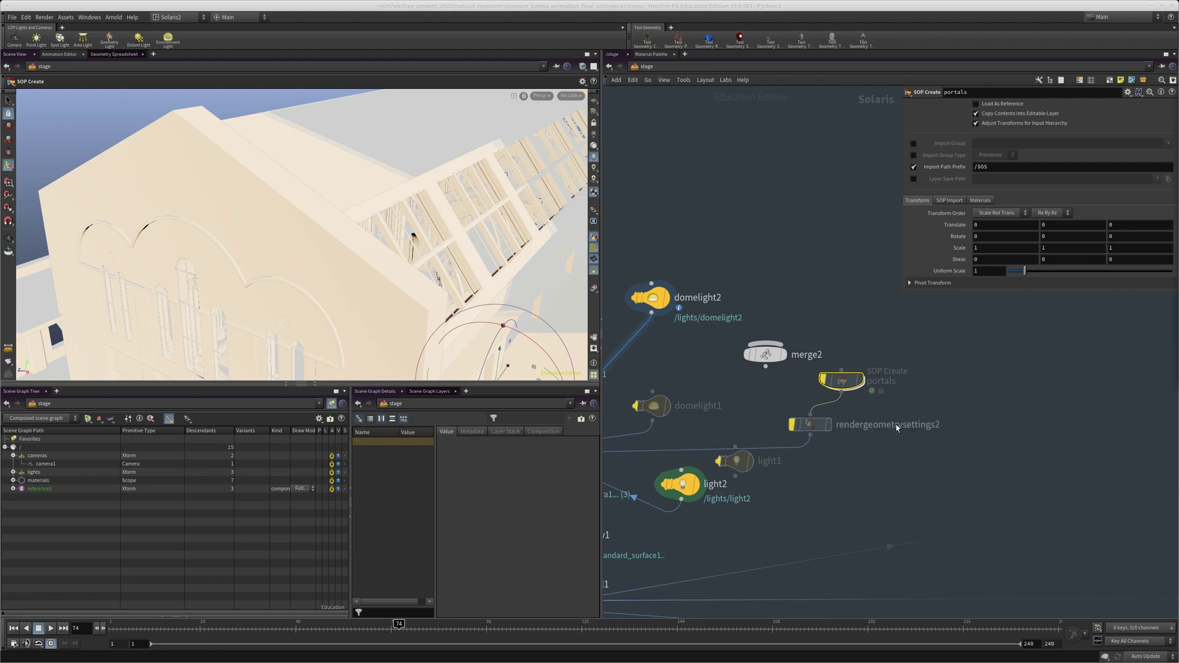
# - Look through camera1 in the viewport and switch its renderer to Karma
pyautogui.moveTo(853, 470); pyautogui.dragTo(918, 336, button='middle')
pyautogui.scroll(-5, 878, 399)
pyautogui.moveTo(688, 493); pyautogui.dragTo(732, 336, button='middle')
pyautogui.scroll(5, 776, 397)
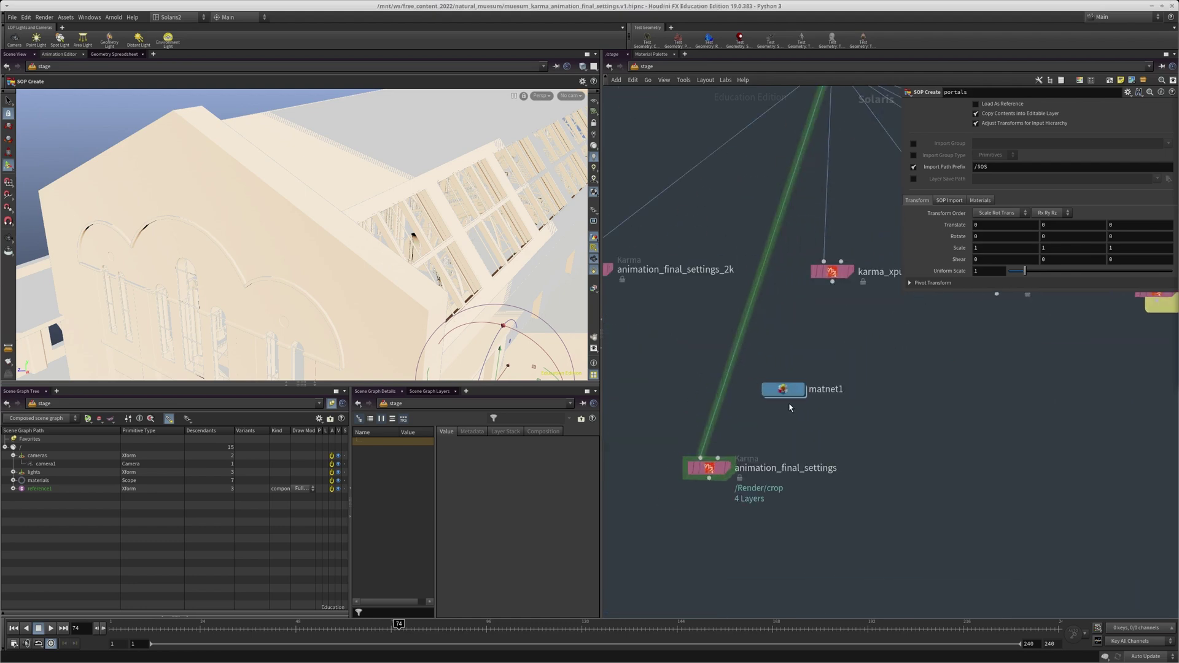
pyautogui.click(570, 96)
pyautogui.moveTo(589, 122)
pyautogui.click(682, 122)
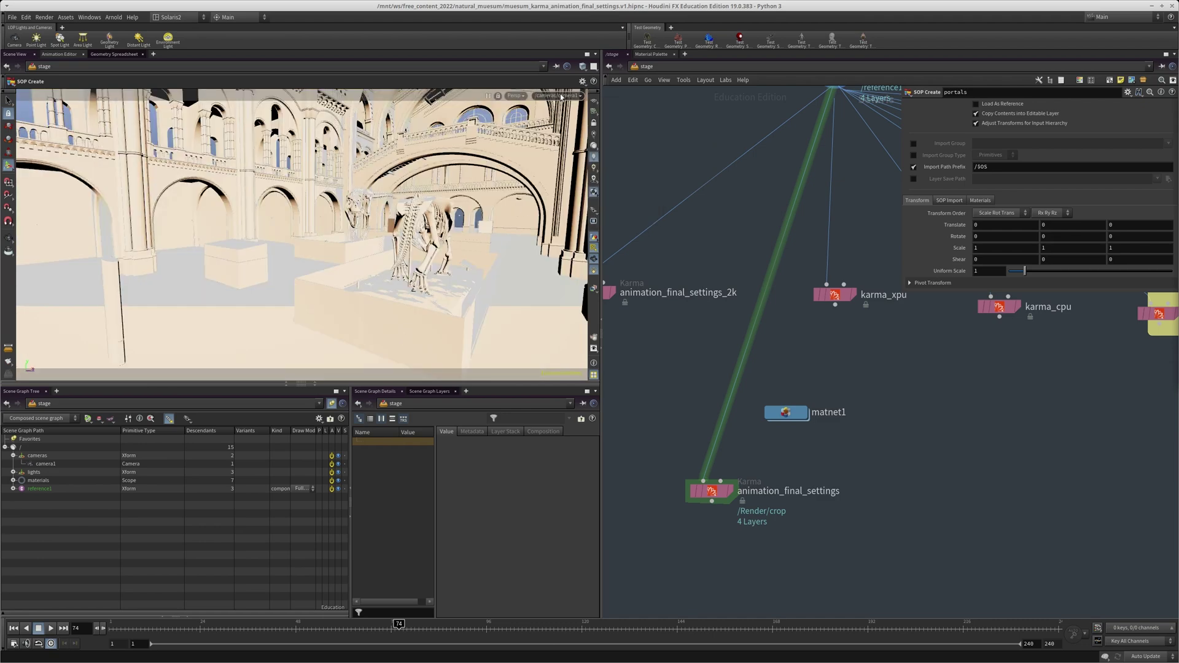
pyautogui.click(520, 96)
pyautogui.click(530, 140)
# - Move the matnet1 node below animation_final_settings and go inside it to review the physicallens1 bokeh settings
pyautogui.moveTo(816, 363); pyautogui.dragTo(794, 400, button='middle')
pyautogui.moveTo(793, 400); pyautogui.dragTo(802, 517)
pyautogui.scroll(-5, 757, 468)
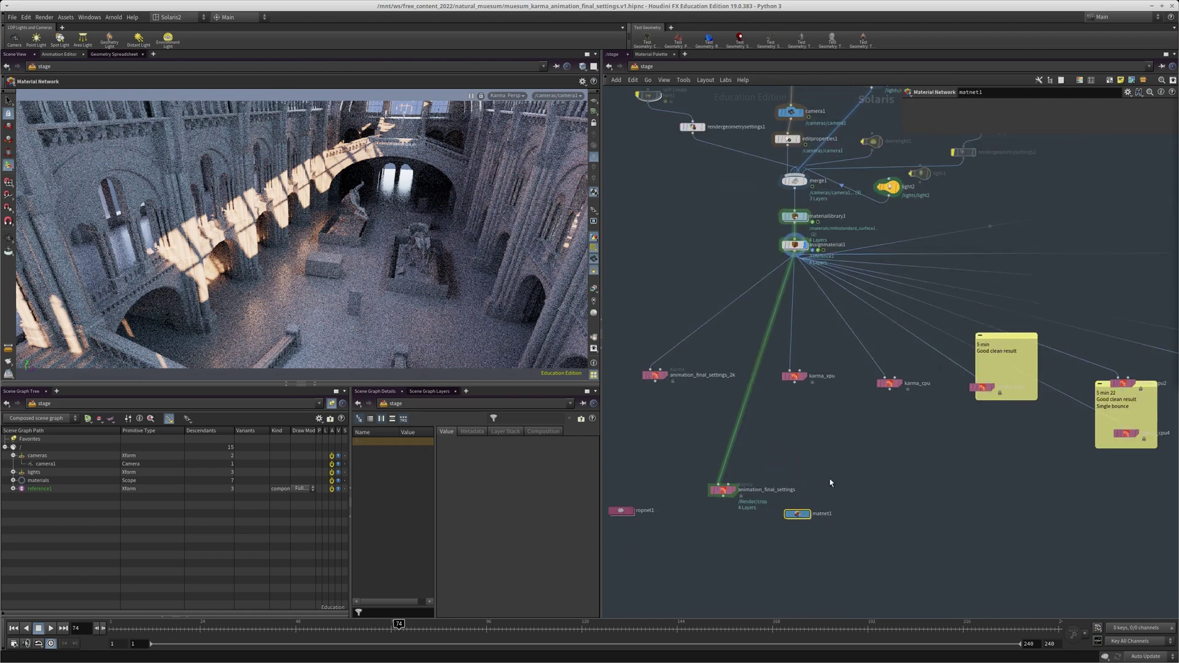
pyautogui.scroll(2, 798, 534)
pyautogui.doubleClick(799, 505)
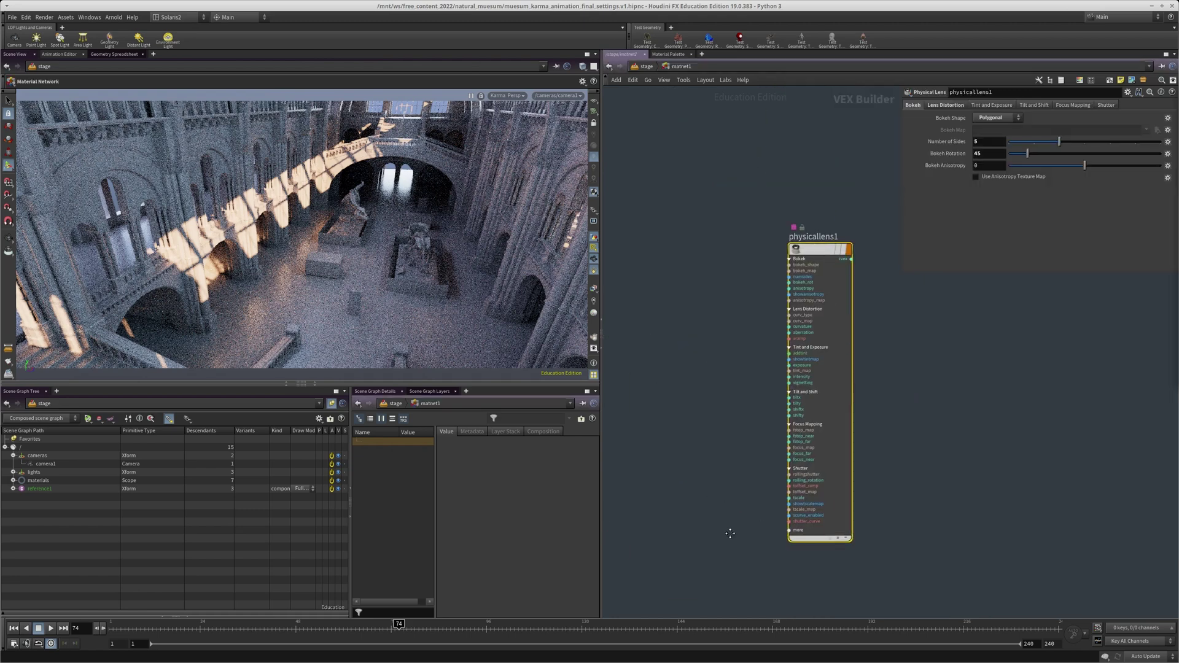
pyautogui.moveTo(956, 292); pyautogui.dragTo(906, 298, button='middle')
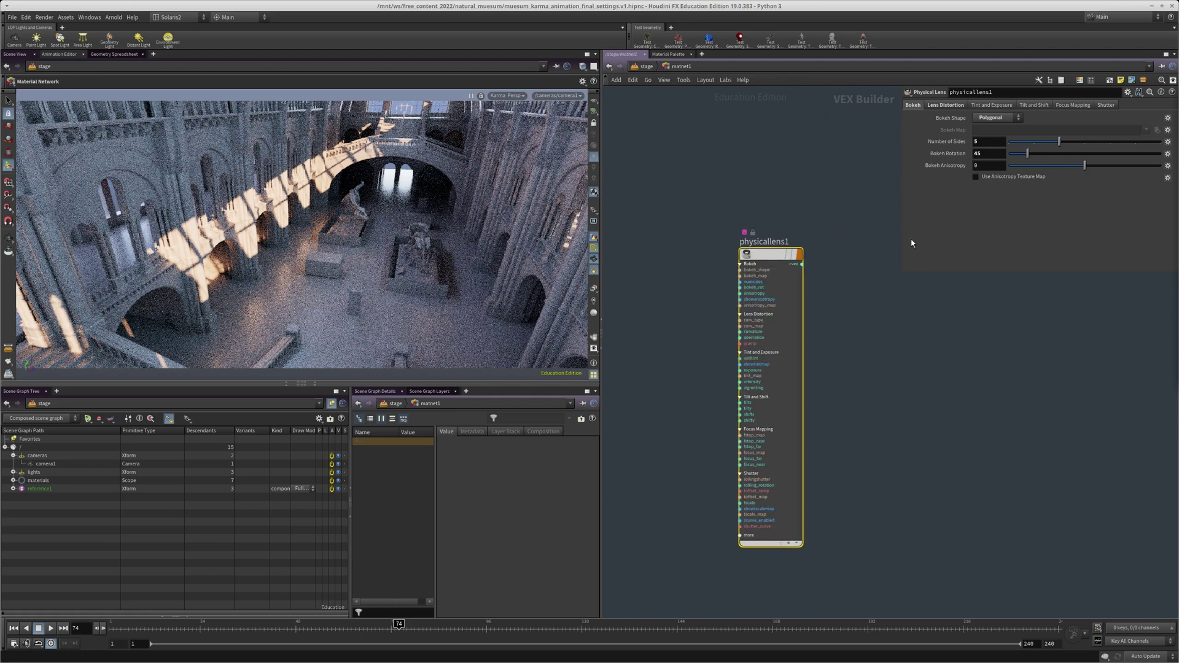
pyautogui.moveTo(733, 194); pyautogui.dragTo(732, 217, button='middle')
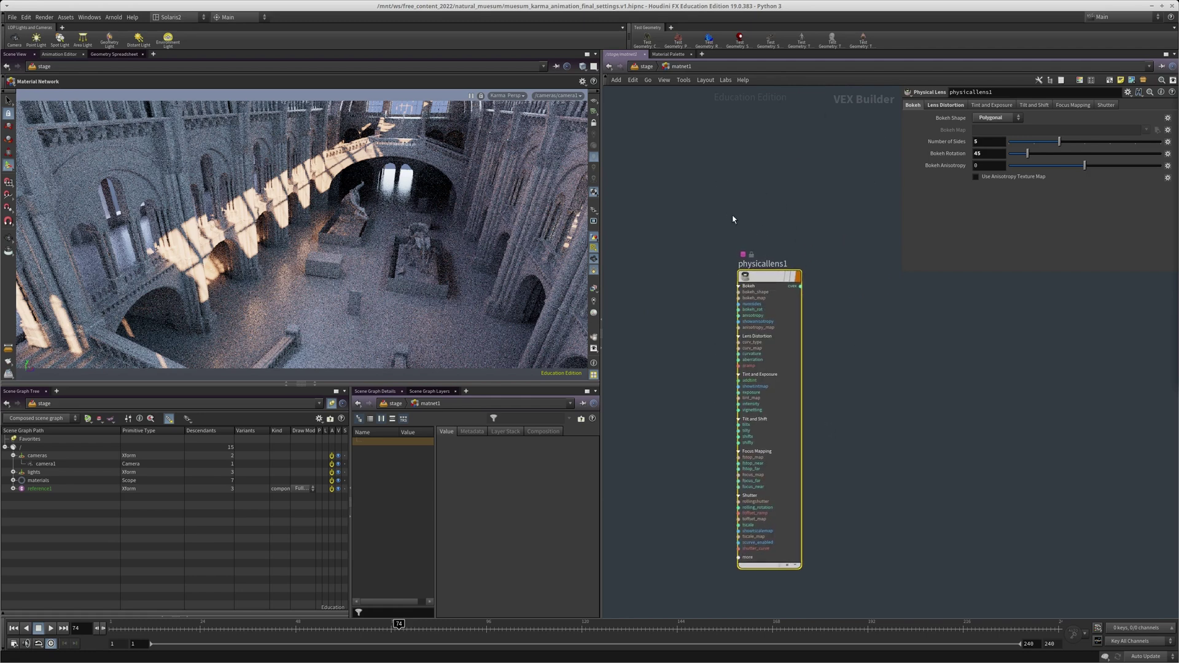
# - Return to the stage level, review camera1's Karma lens shader settings, and expand materials in the scene graph
pyautogui.click(645, 66)
pyautogui.scroll(2, 771, 193)
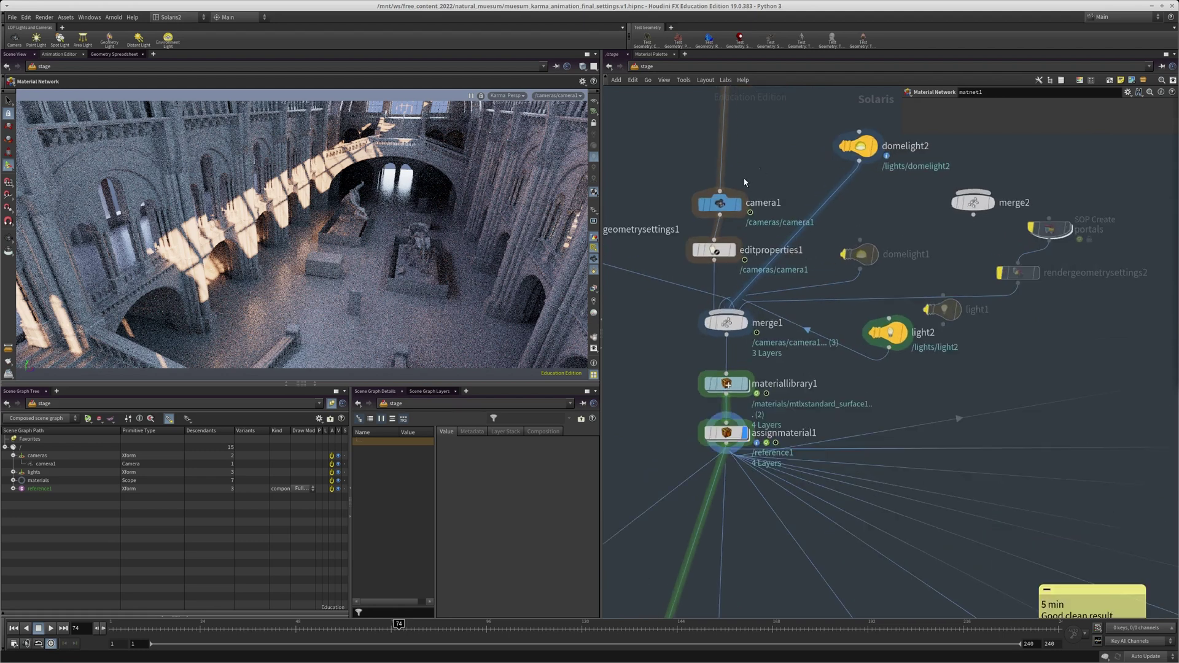
pyautogui.click(721, 203)
pyautogui.click(1016, 141)
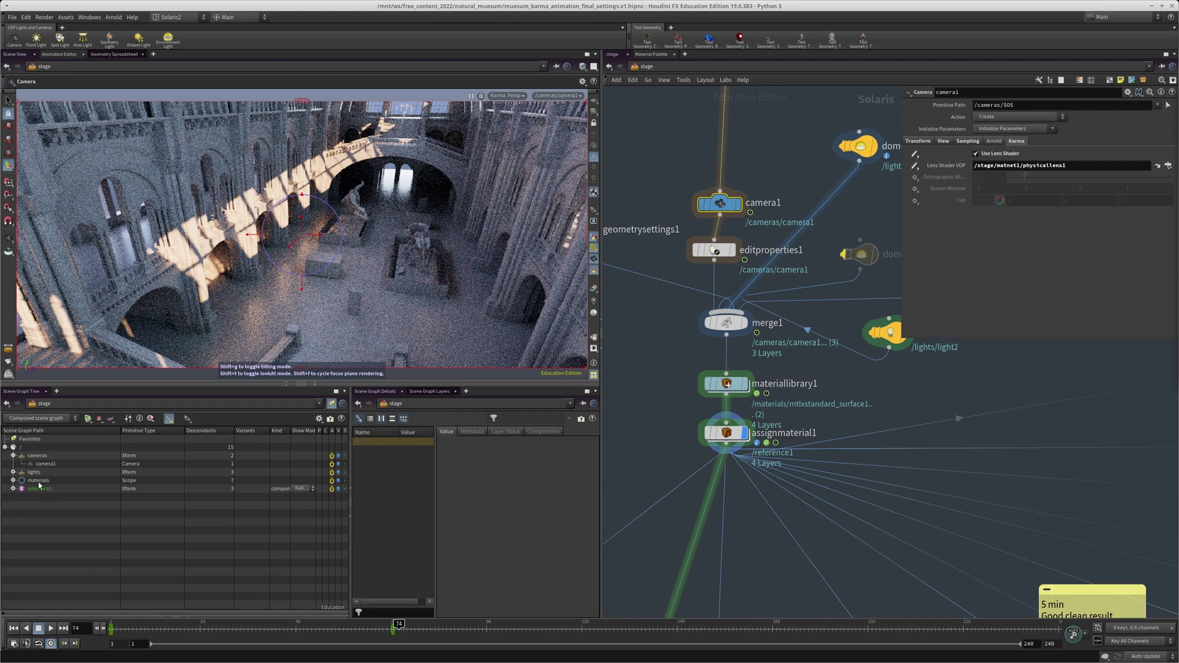
pyautogui.click(13, 480)
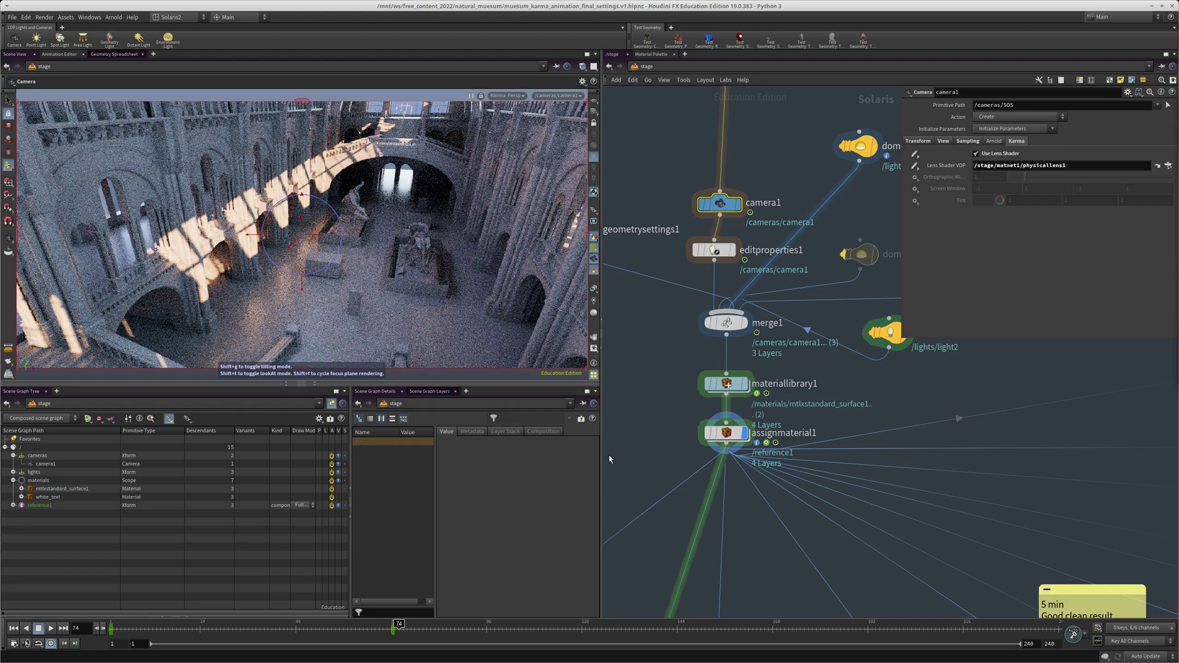
# - Copy the physicallens1 node inside matnet1 and return to the stage level
pyautogui.scroll(-6, 923, 395)
pyautogui.click(788, 441)
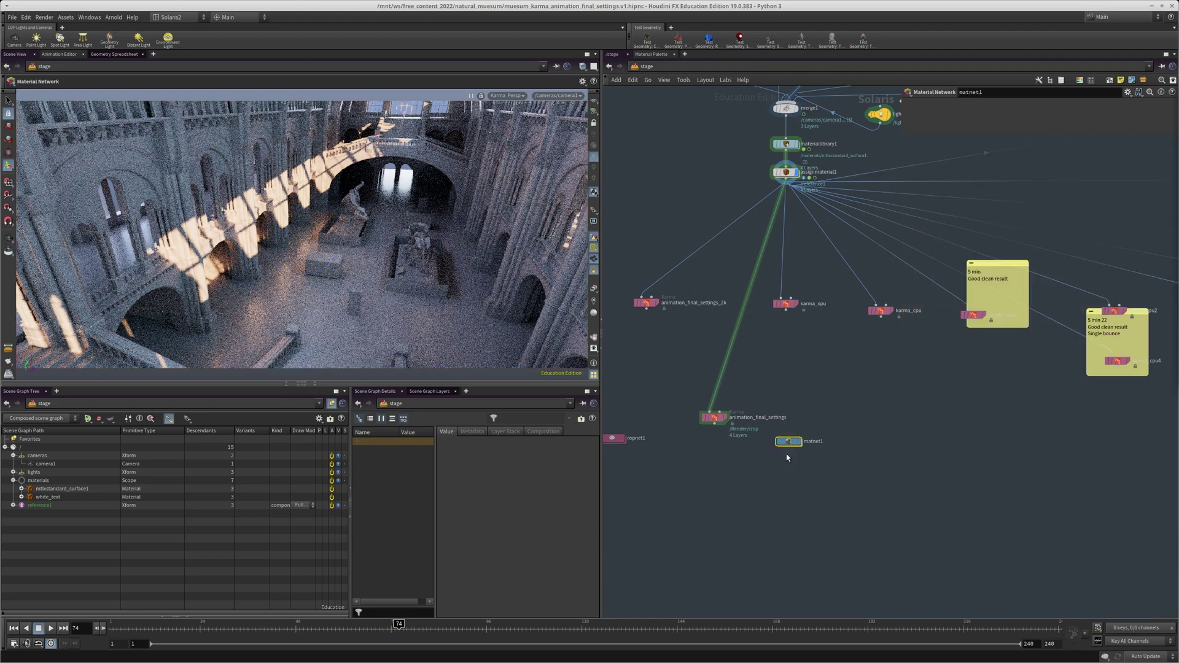
pyautogui.doubleClick(788, 441)
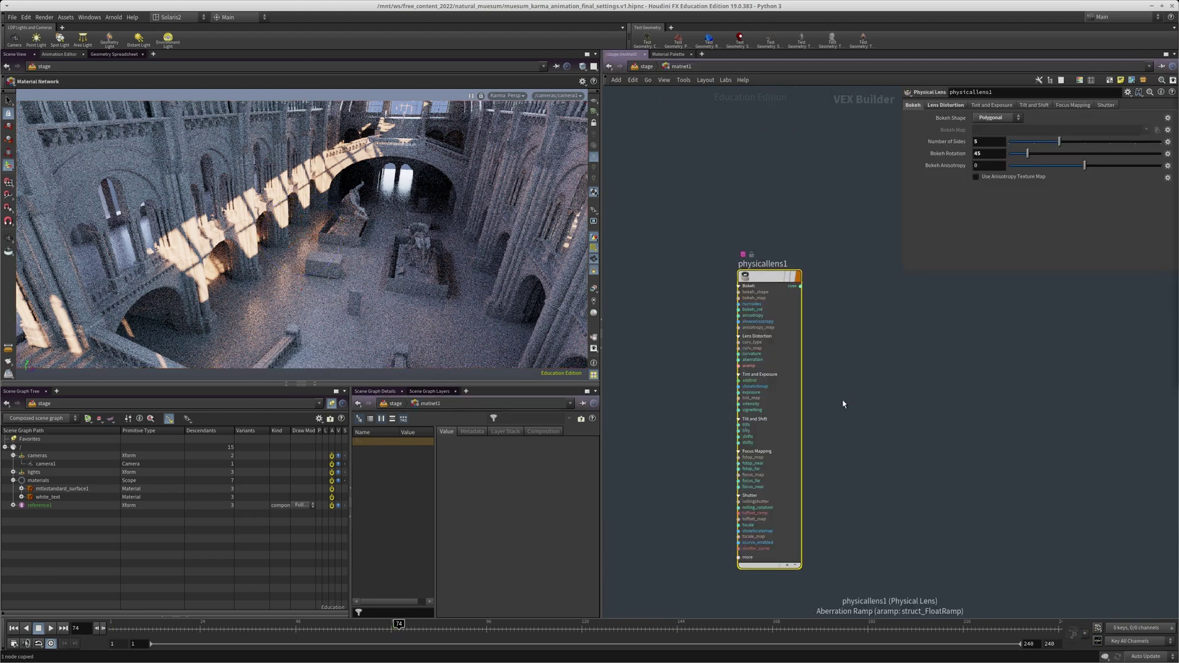
pyautogui.hotkey('ctrl', 'c')
pyautogui.press('u')
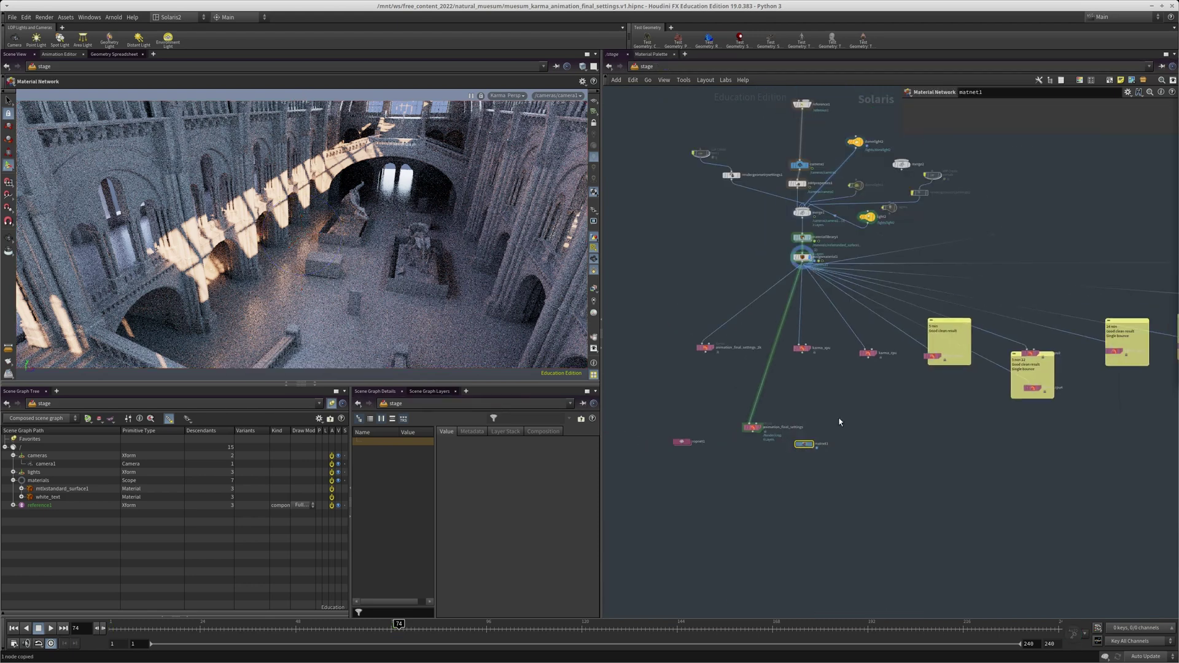
# - Select camera1 and check the Lens Shader VOP path that points to the physical lens node
pyautogui.moveTo(815, 264); pyautogui.dragTo(799, 356, button='middle')
pyautogui.scroll(4, 799, 353)
pyautogui.moveTo(723, 346); pyautogui.dragTo(748, 361)
pyautogui.moveTo(788, 184); pyautogui.dragTo(764, 266, button='middle')
pyautogui.scroll(4, 765, 267)
pyautogui.moveTo(797, 238); pyautogui.dragTo(725, 286)
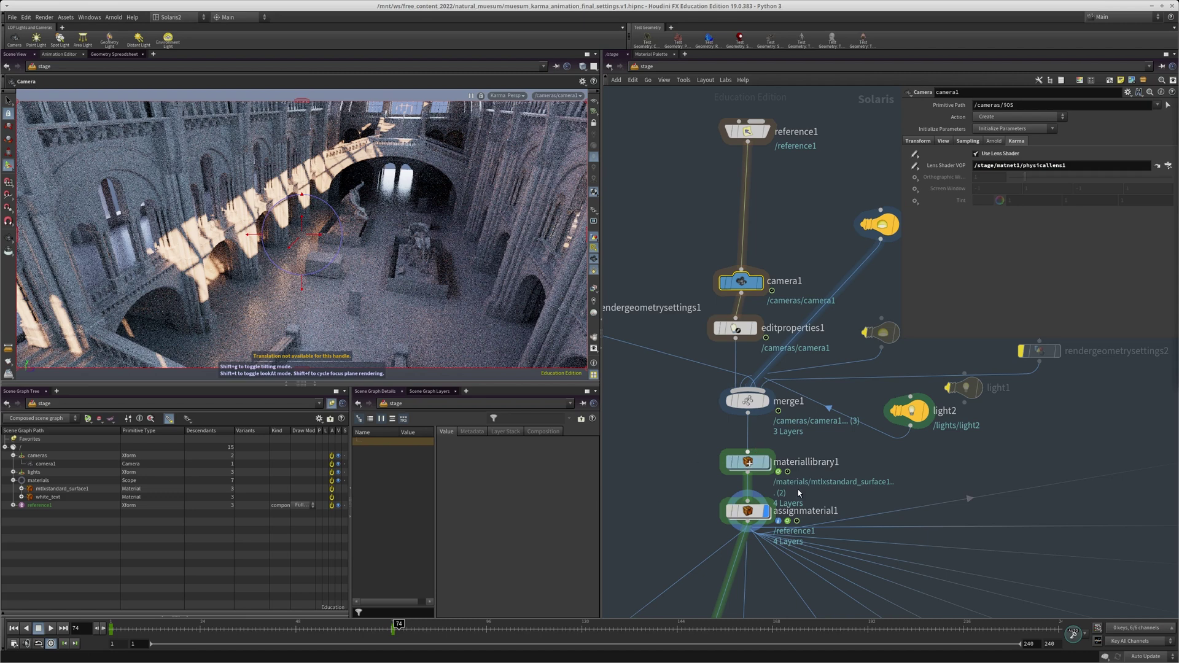
pyautogui.scroll(-3, 830, 423)
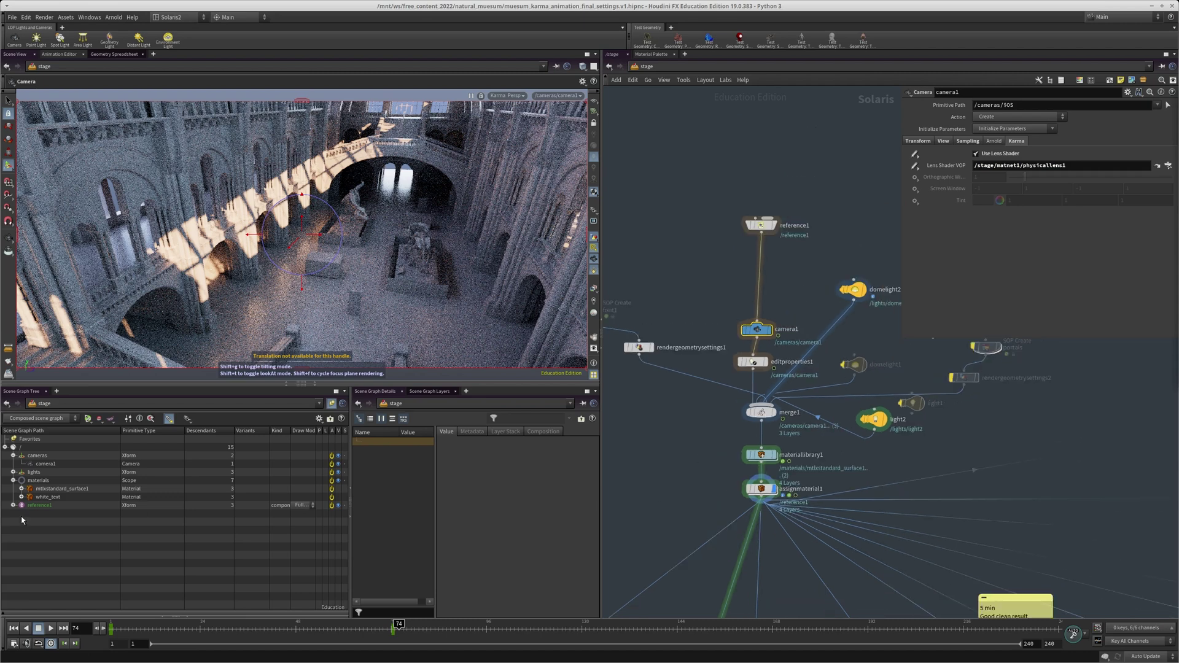
pyautogui.moveTo(1069, 166); pyautogui.dragTo(965, 165)
pyautogui.click(798, 162)
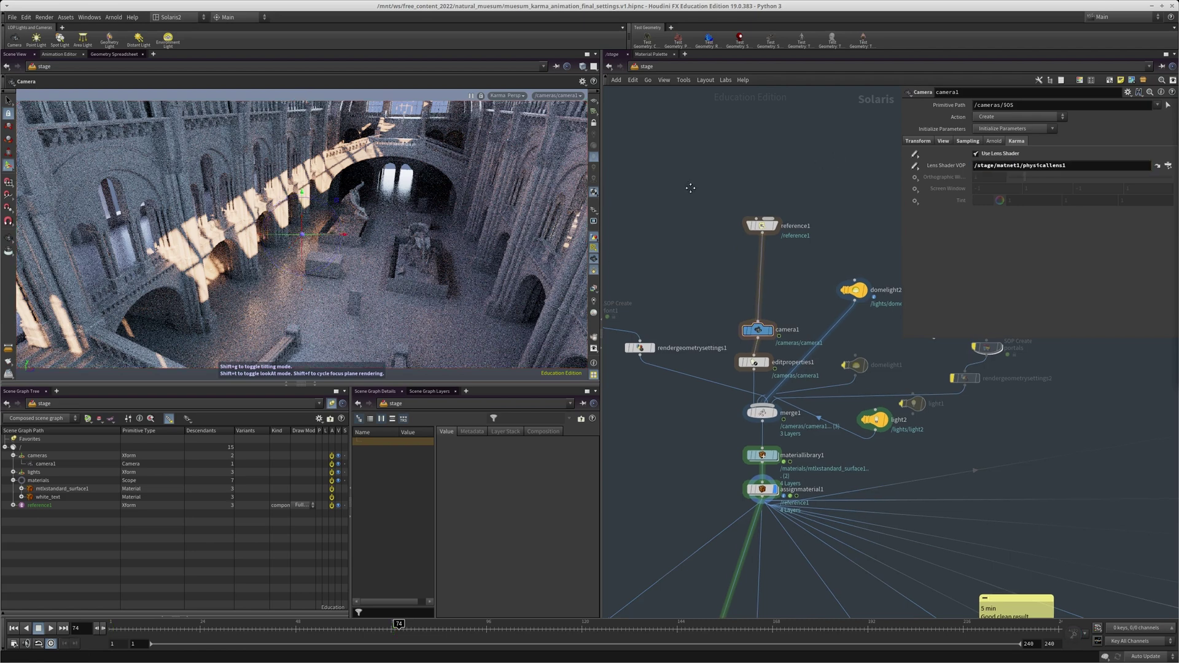
# - Restart the Karma viewport render, go to frame 1, and bring matnet1 into focus
pyautogui.moveTo(689, 184); pyautogui.dragTo(690, 192, button='middle')
pyautogui.click(501, 97)
pyautogui.click(507, 197)
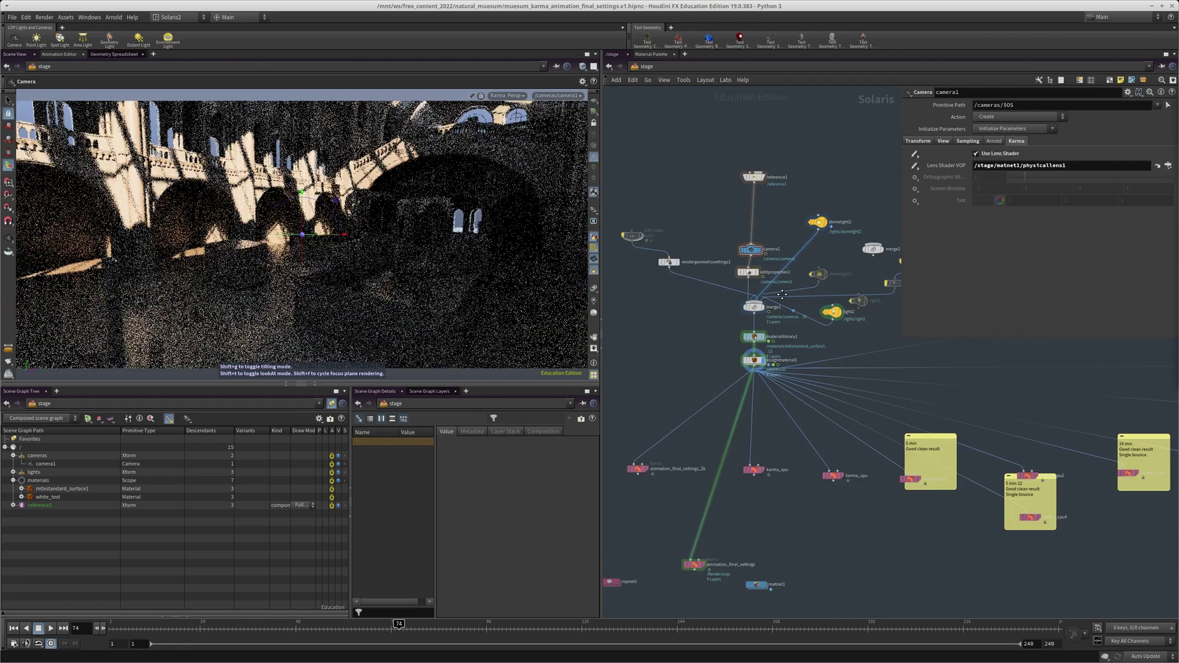
pyautogui.moveTo(782, 295); pyautogui.dragTo(812, 130, button='middle')
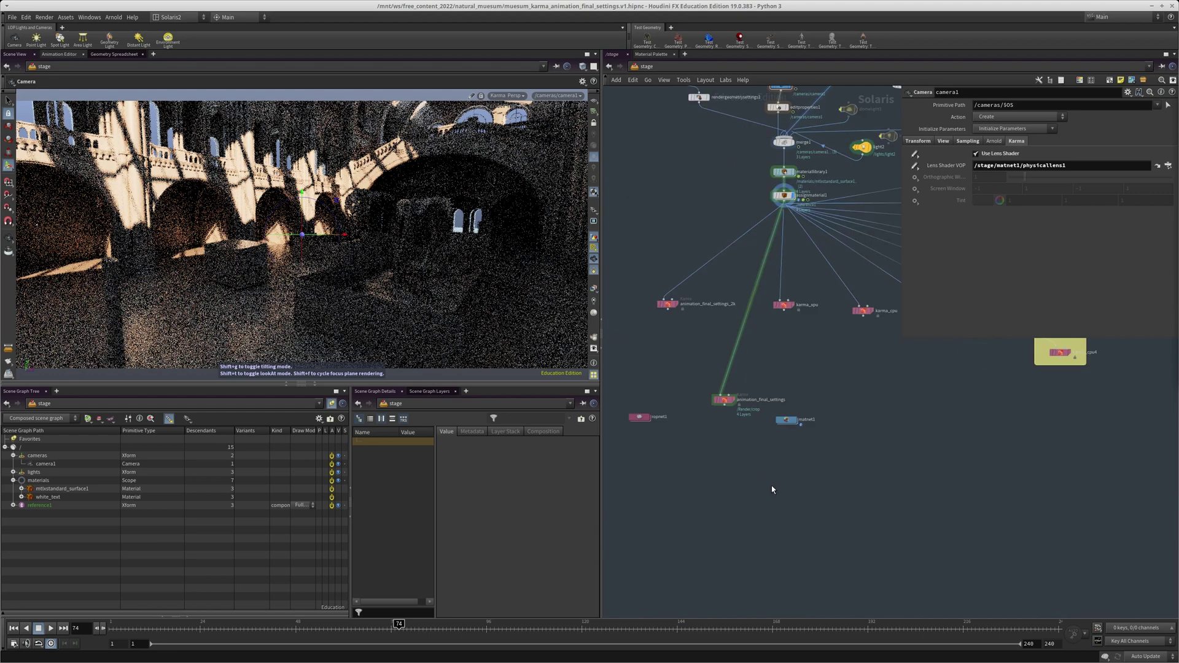
pyautogui.scroll(3, 745, 550)
pyautogui.click(13, 628)
pyautogui.moveTo(866, 424); pyautogui.dragTo(862, 453, button='middle')
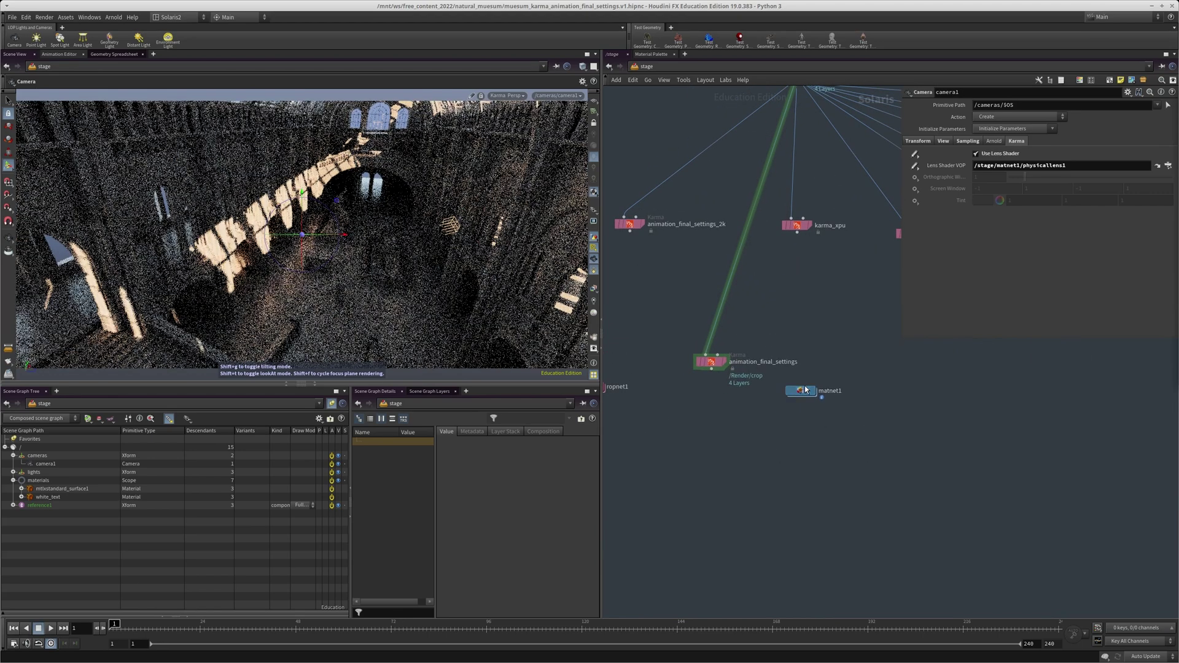
# - Inside matnet1, set physicallens1's lens distortion to -0.012 Amount of Curvature and 0.088 Amount of Aberration
pyautogui.doubleClick(806, 389)
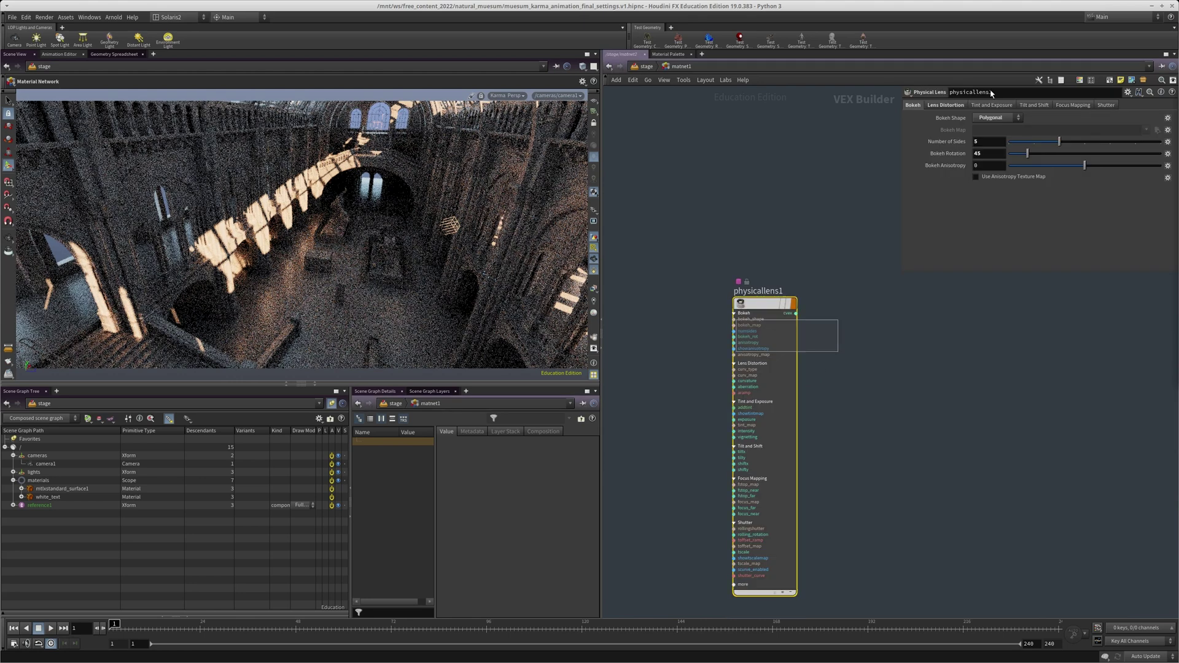
pyautogui.click(943, 105)
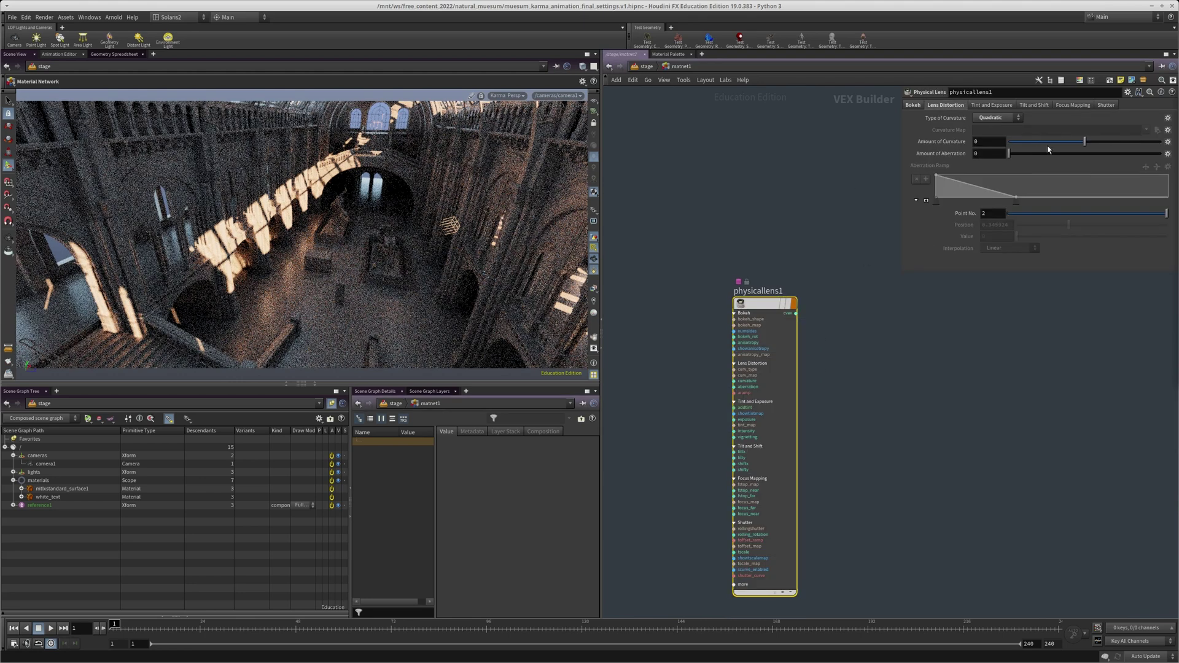
pyautogui.moveTo(1100, 148); pyautogui.dragTo(1093, 144)
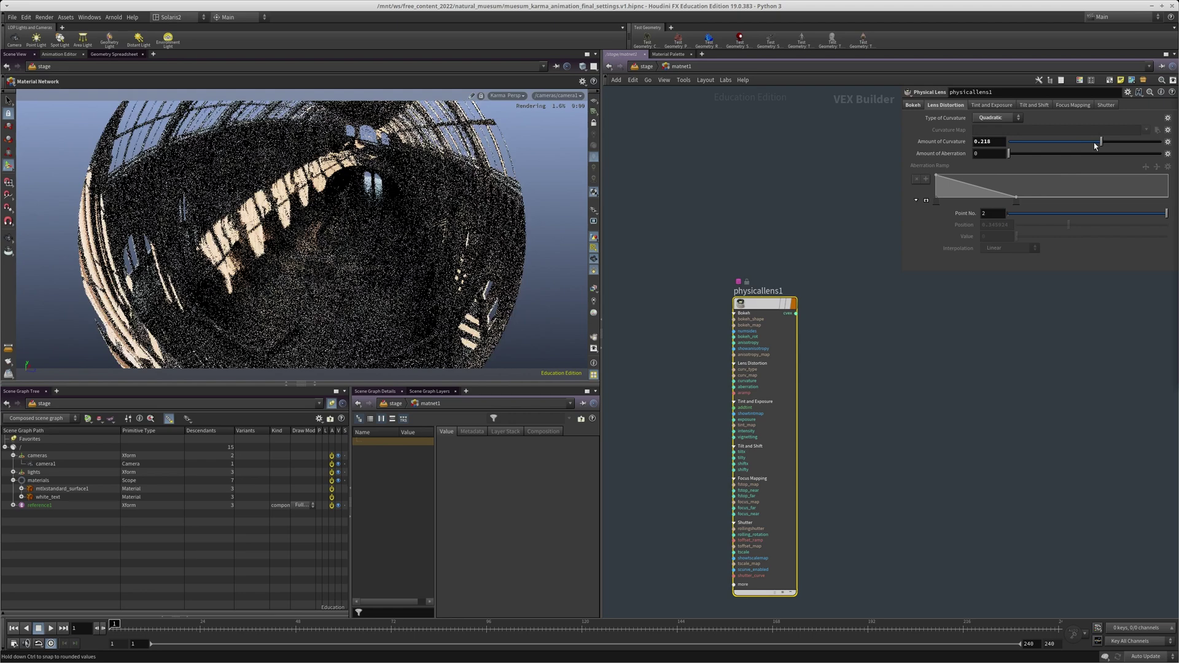
pyautogui.moveTo(1088, 145); pyautogui.dragTo(1022, 158)
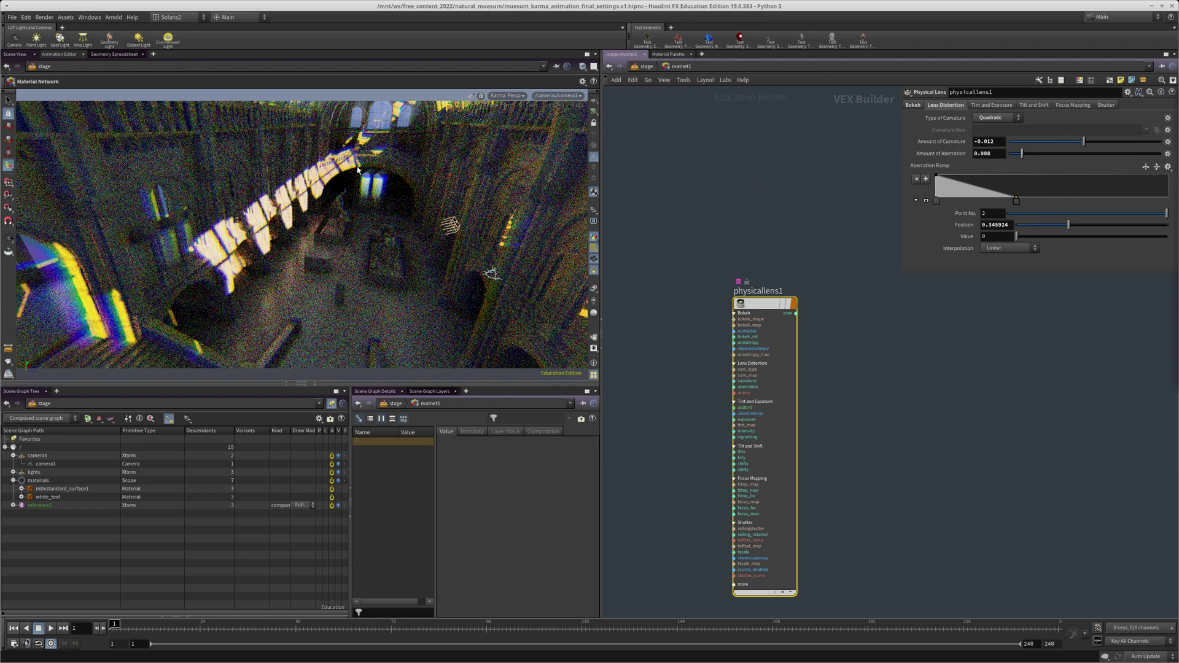
# - Set the lens shader's Exposure to 0.27 and its Vignetting to 0.791
pyautogui.click(1002, 104)
pyautogui.click(1047, 142)
pyautogui.click(1086, 166)
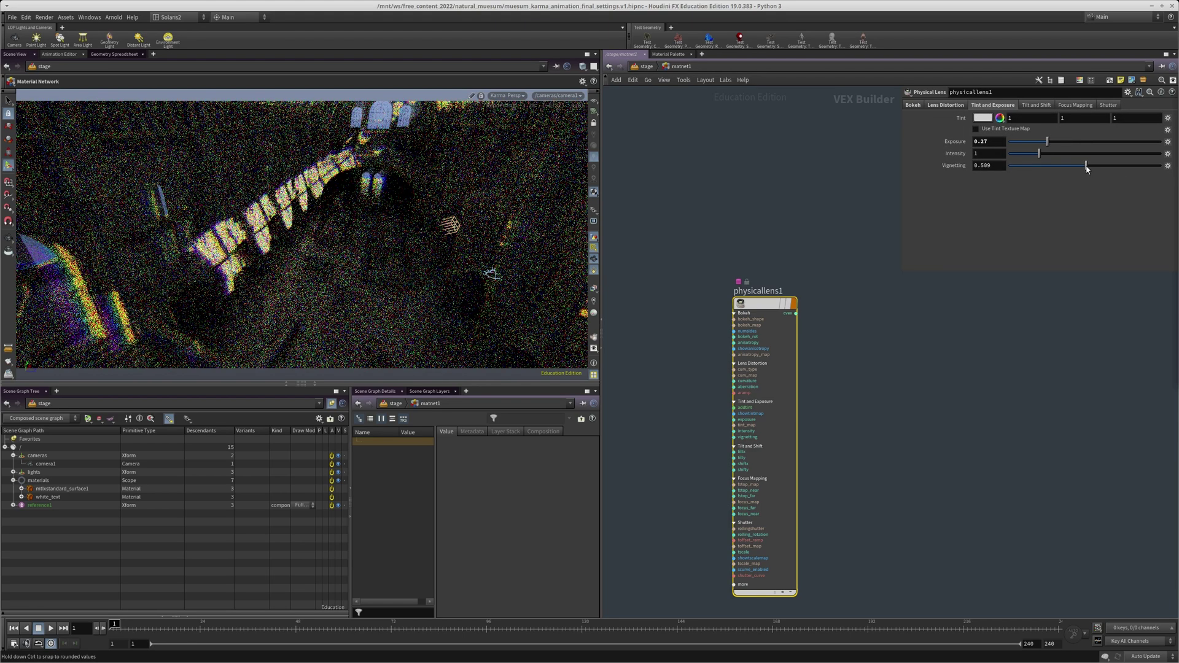
pyautogui.click(1128, 166)
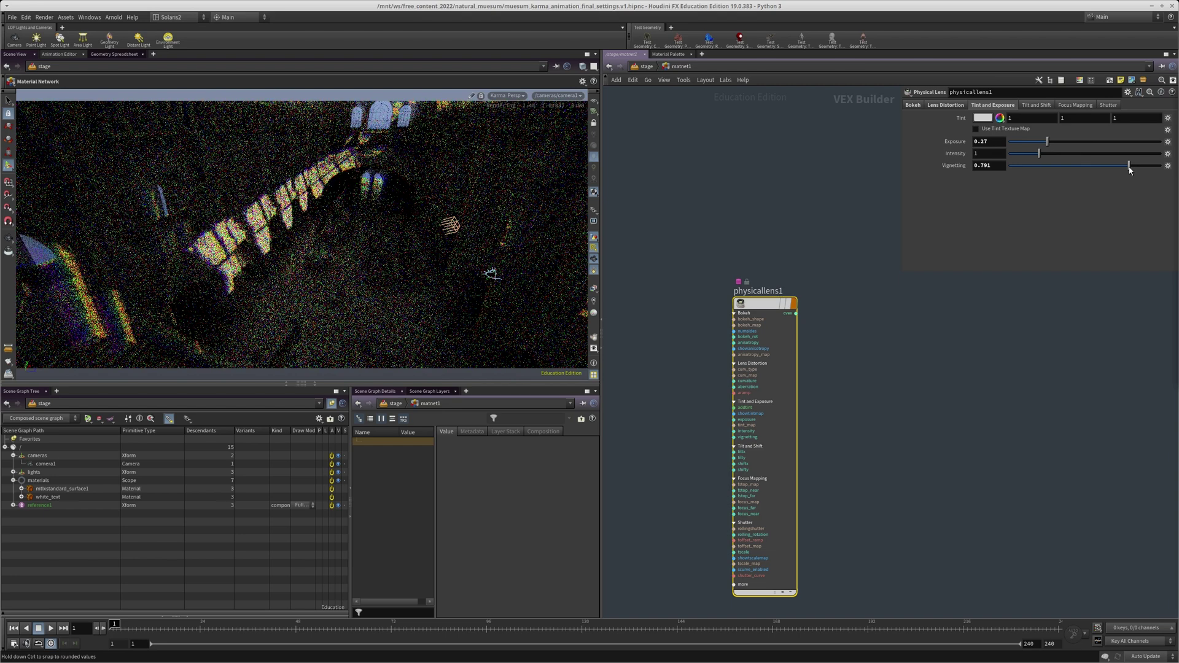
# - Review physicallens1's Shutter and Bokeh settings and return to the stage nodes around camera1
pyautogui.moveTo(809, 198); pyautogui.dragTo(798, 229, button='middle')
pyautogui.scroll(-3, 1047, 106)
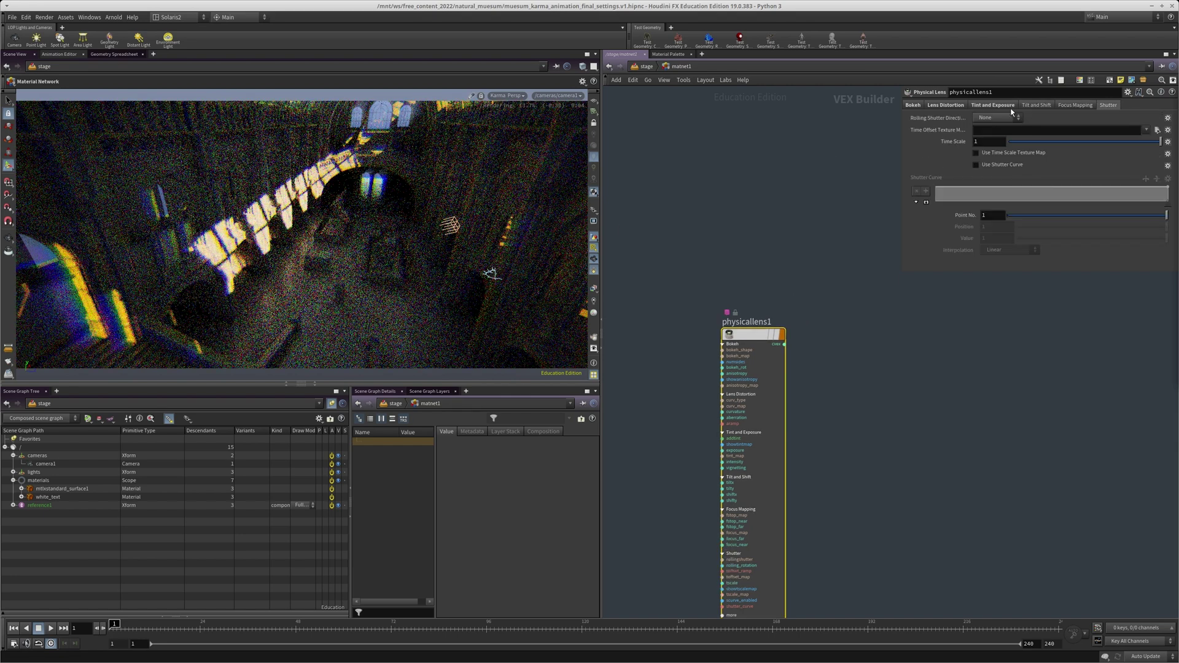
pyautogui.click(914, 106)
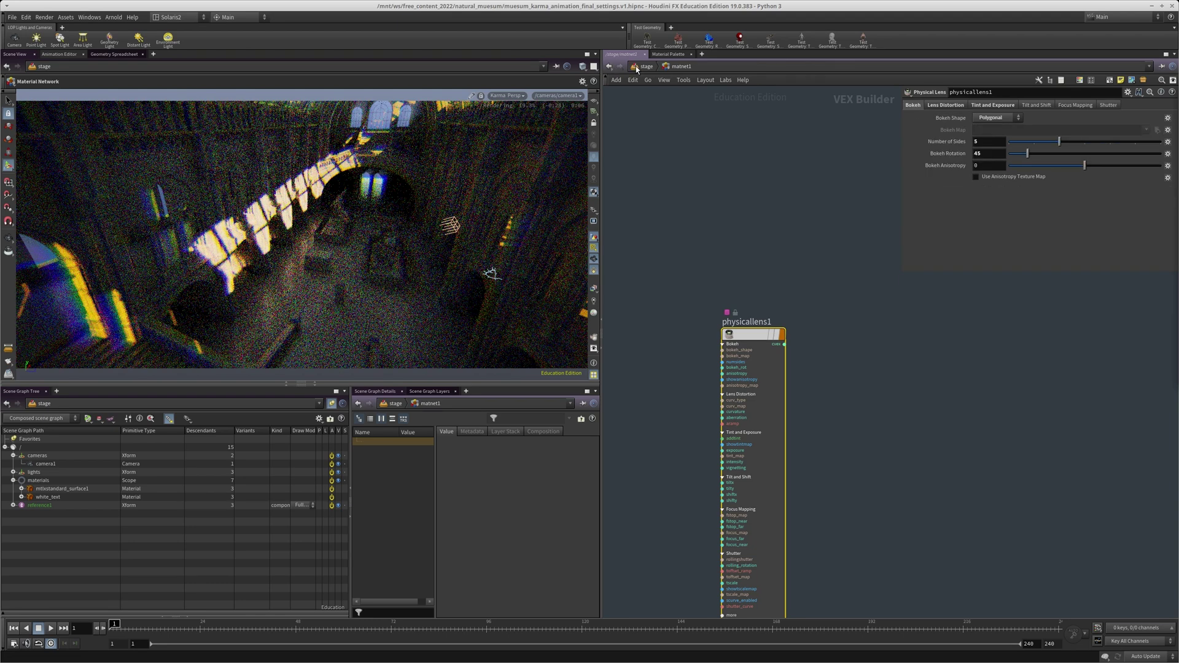
pyautogui.click(642, 67)
pyautogui.scroll(-1, 706, 258)
pyautogui.moveTo(694, 286); pyautogui.dragTo(663, 556, button='middle')
pyautogui.scroll(4, 747, 181)
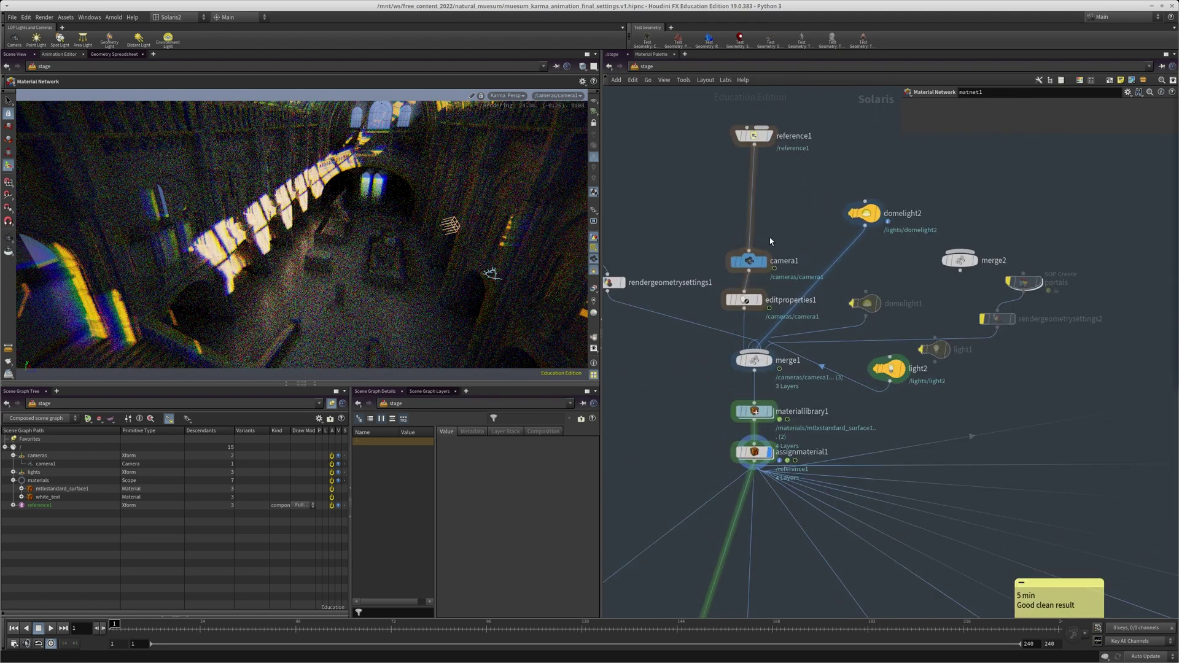
# - Set camera1's F-Stop to 0.05 in its sampling settings and go to frame 72
pyautogui.moveTo(793, 219); pyautogui.dragTo(689, 275)
pyautogui.moveTo(642, 243); pyautogui.dragTo(746, 310)
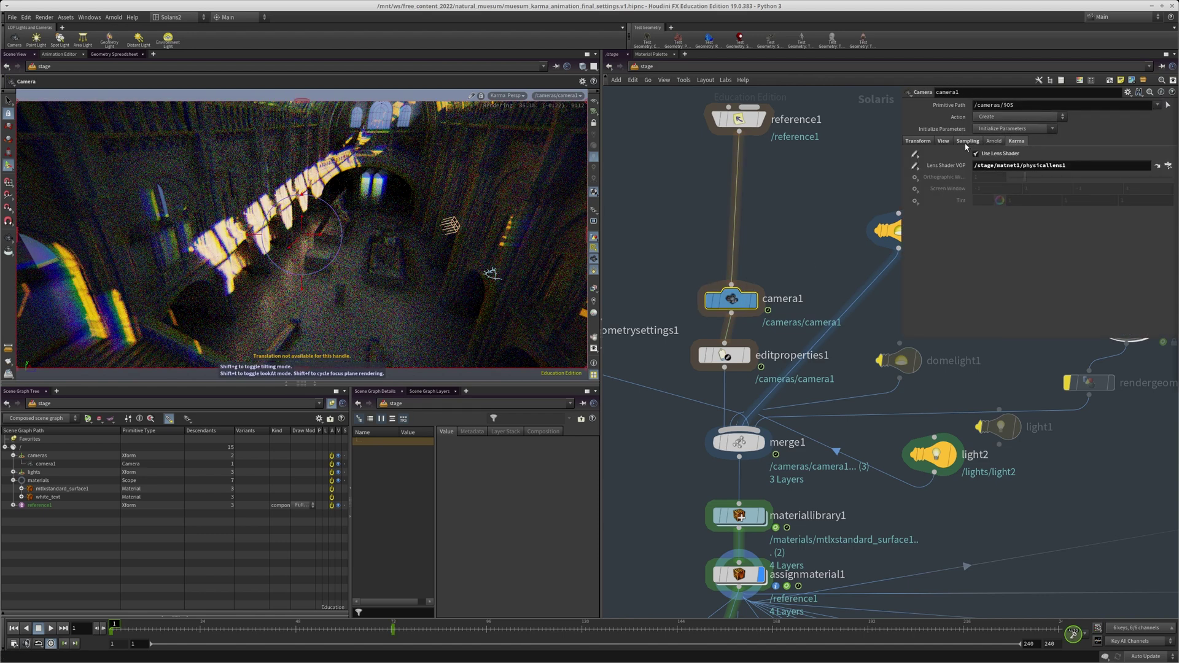
pyautogui.click(967, 142)
pyautogui.moveTo(986, 187); pyautogui.dragTo(978, 188)
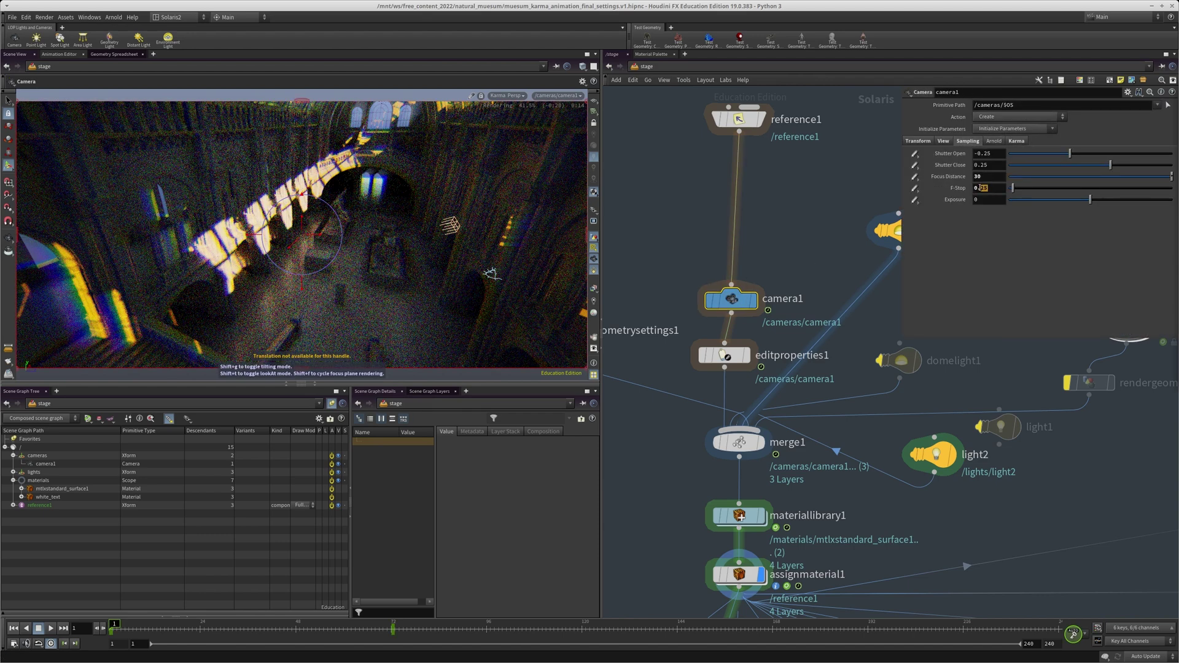
pyautogui.write('05')
pyautogui.press('Return')
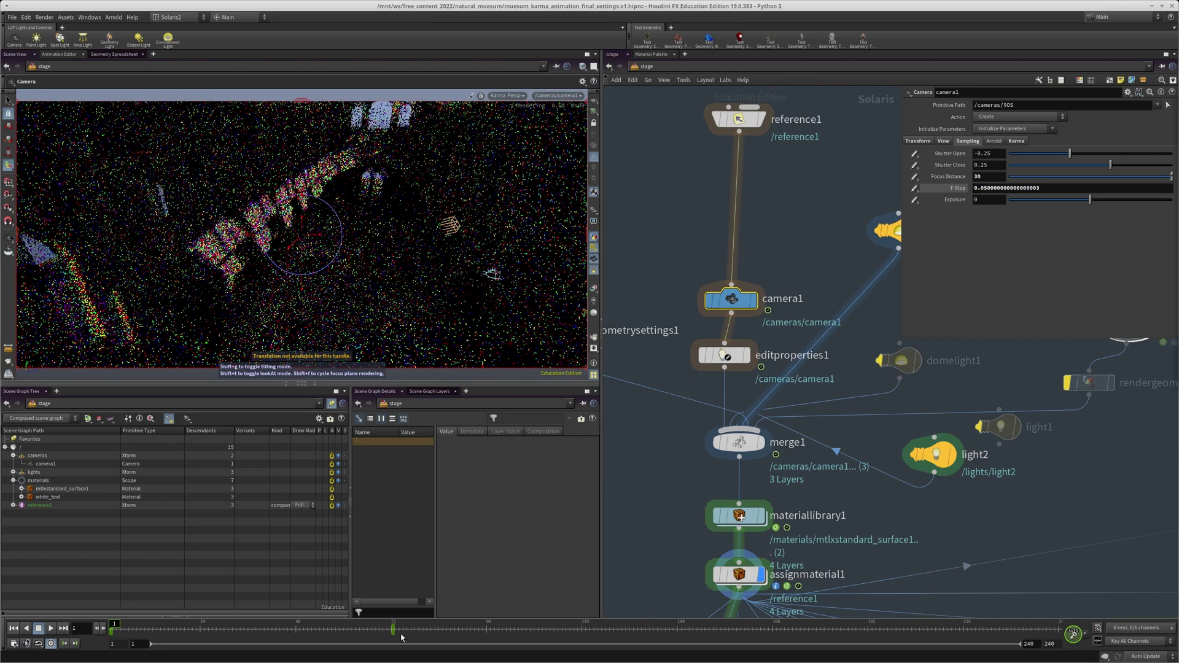
pyautogui.click(393, 628)
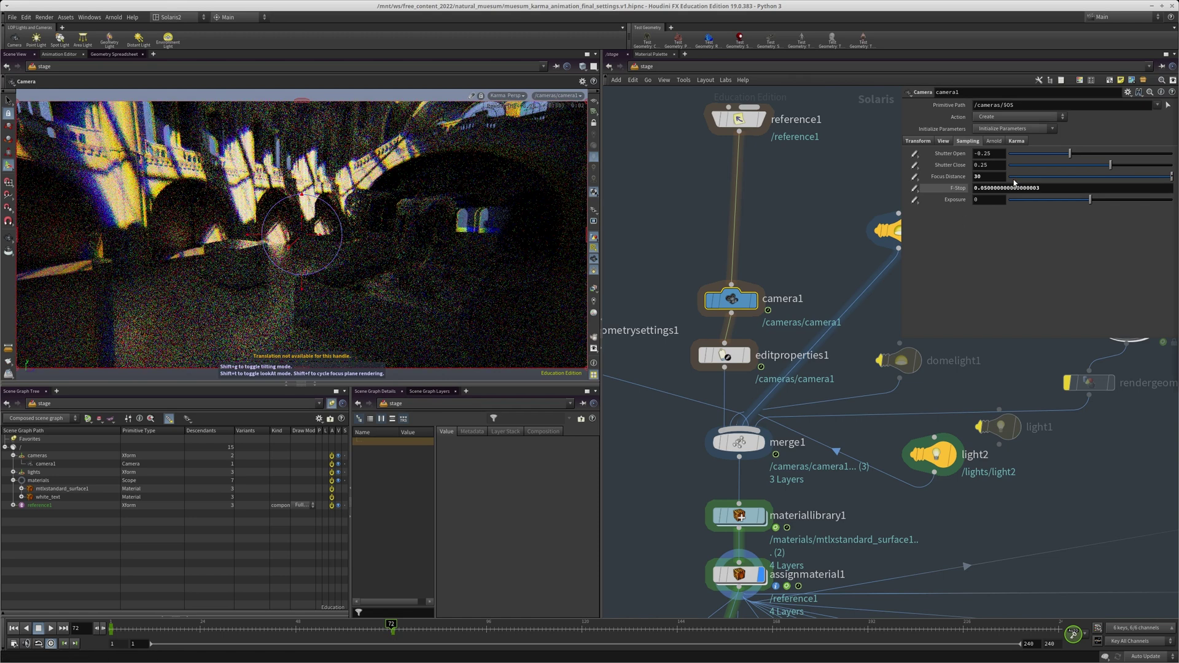
# - Try an F-Stop of 0.01 on camera1 and check the depth-of-field blur in the rendered view
pyautogui.click(984, 188)
pyautogui.moveTo(984, 187); pyautogui.dragTo(1085, 189)
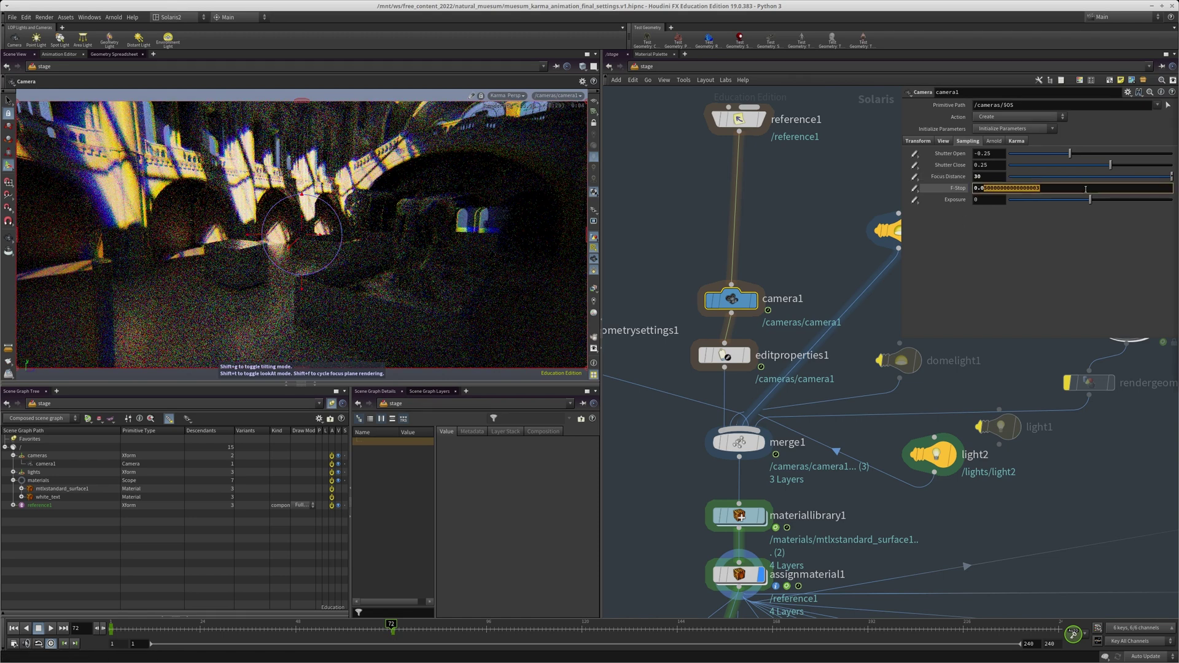
pyautogui.write('1')
pyautogui.press('Return')
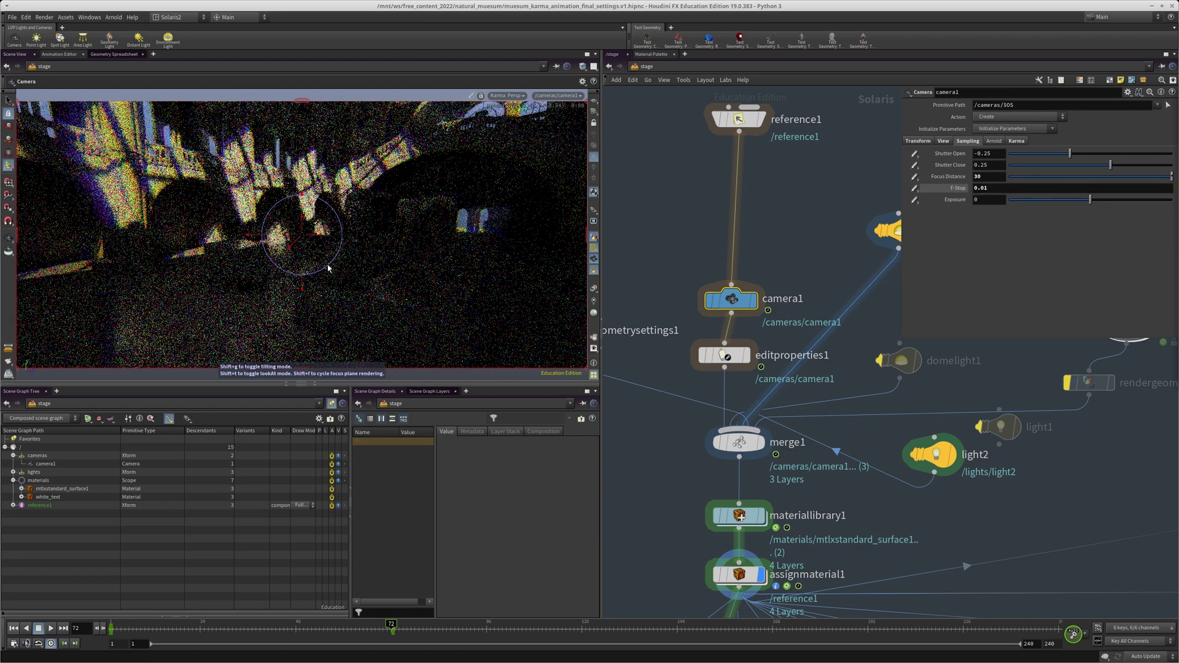
pyautogui.press('d')
pyautogui.press('Escape')
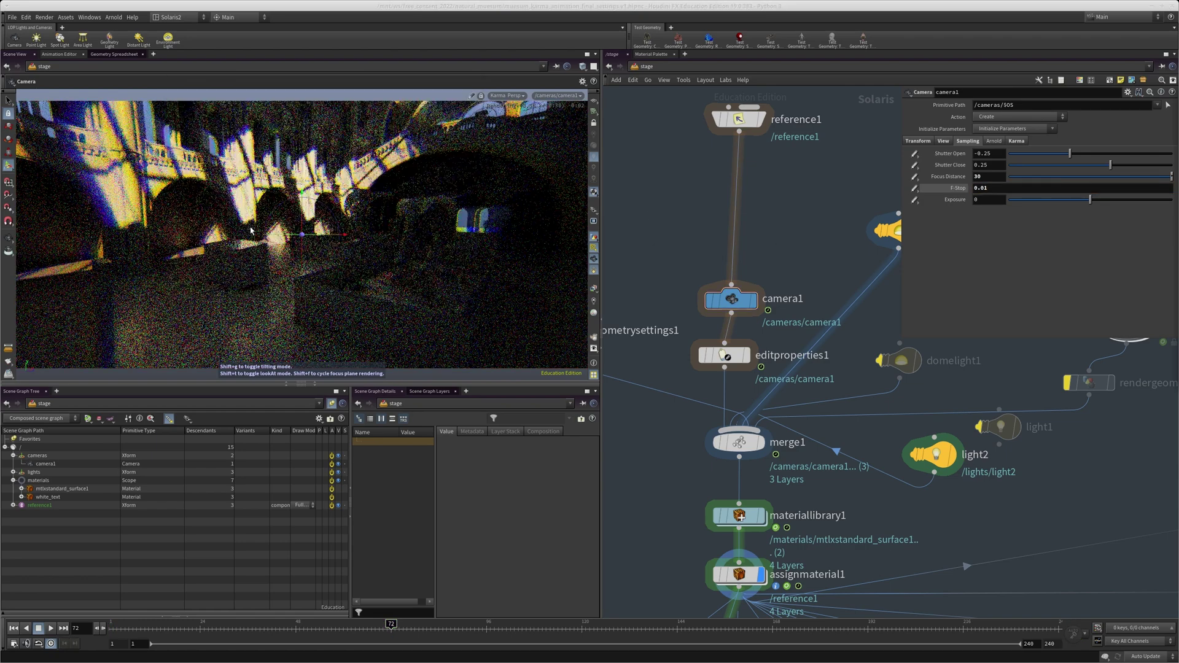
pyautogui.press('d')
pyautogui.click(260, 220)
pyautogui.press('Escape')
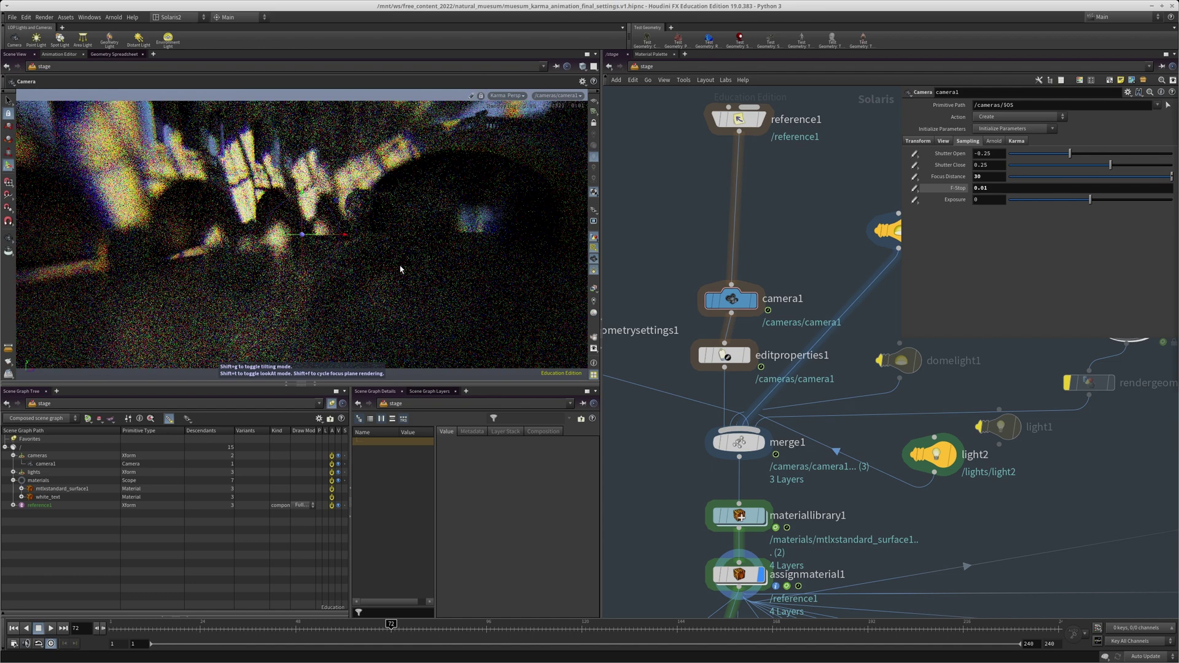
# - Set camera1's F-Stop to 0.05 and pause the Karma viewport render
pyautogui.click(980, 190)
pyautogui.press('BackSpace')
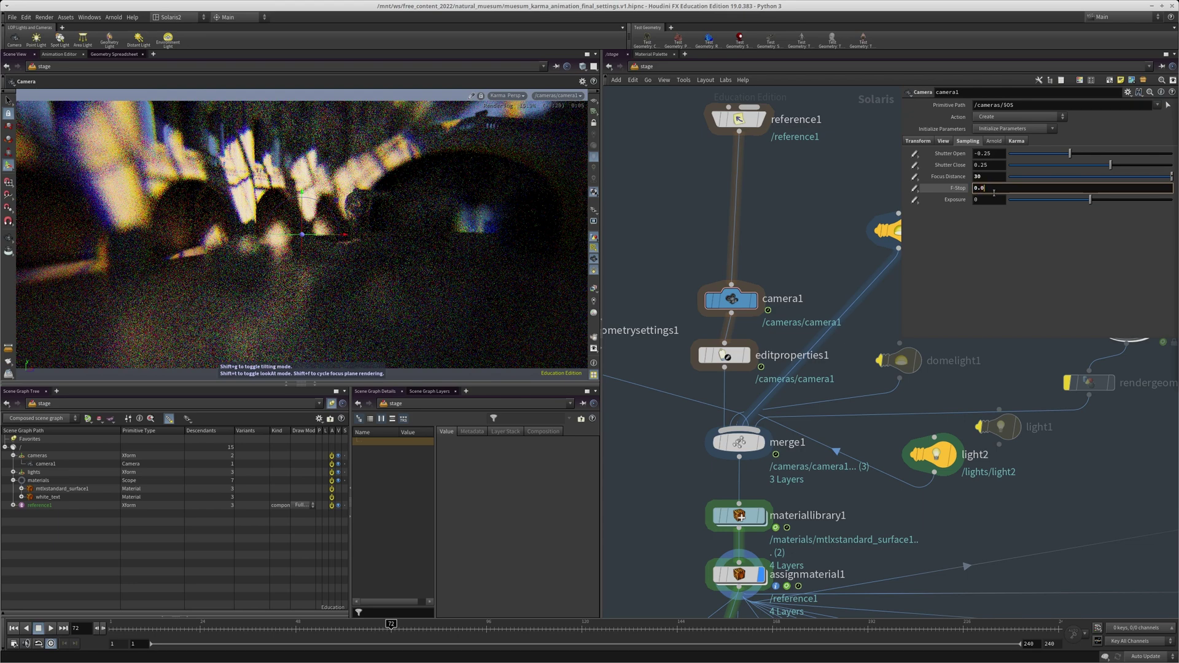
pyautogui.write('5')
pyautogui.press('Return')
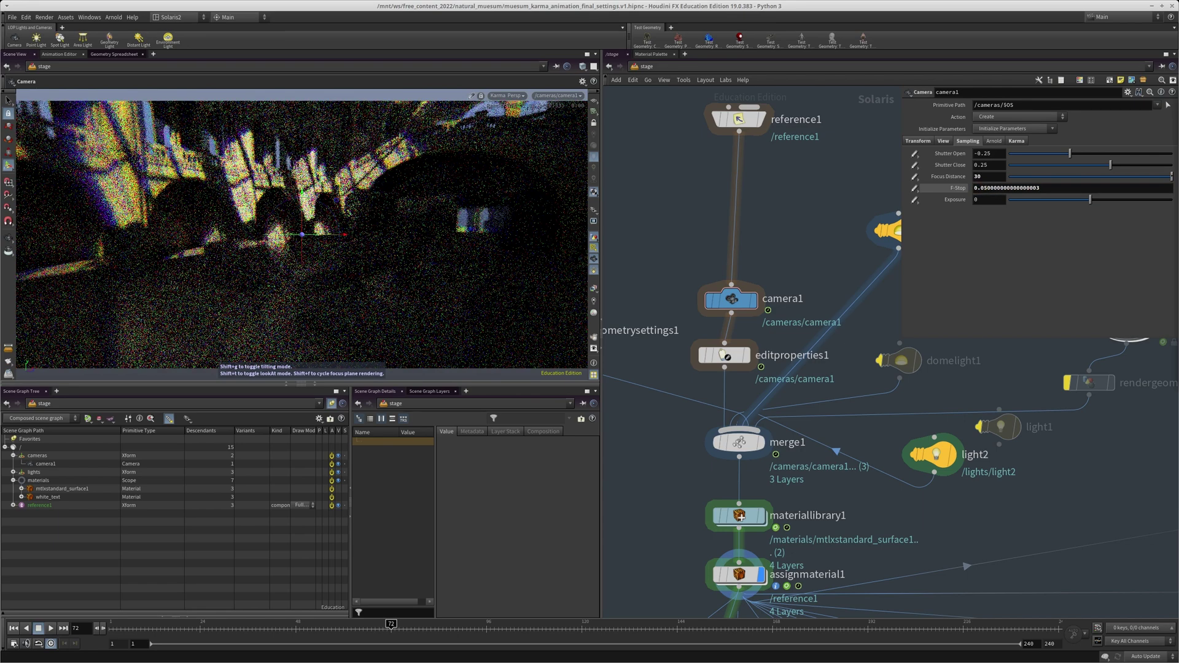
pyautogui.moveTo(764, 192); pyautogui.dragTo(753, 159, button='middle')
pyautogui.scroll(-5, 757, 189)
pyautogui.click(504, 95)
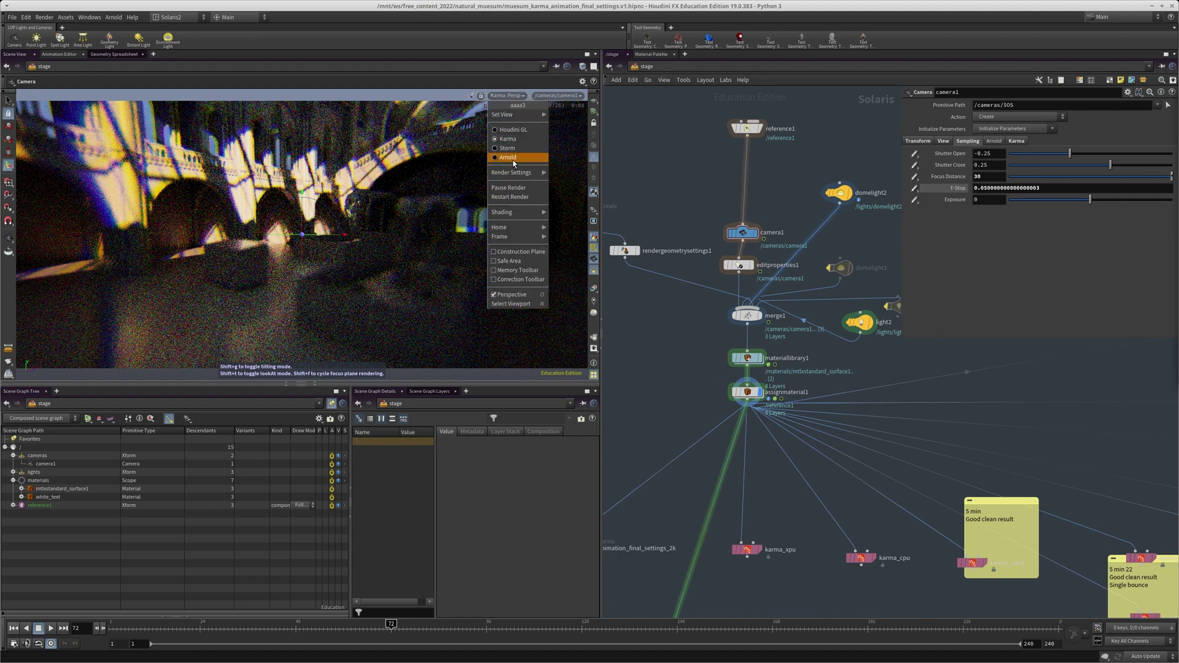
pyautogui.click(511, 188)
# - Review the render settings of animation_final_settings_2k and the neighbouring Karma nodes, ending on karma_cpu's ray limits
pyautogui.scroll(-2, 722, 371)
pyautogui.moveTo(723, 371); pyautogui.dragTo(807, 251, button='middle')
pyautogui.scroll(3, 700, 387)
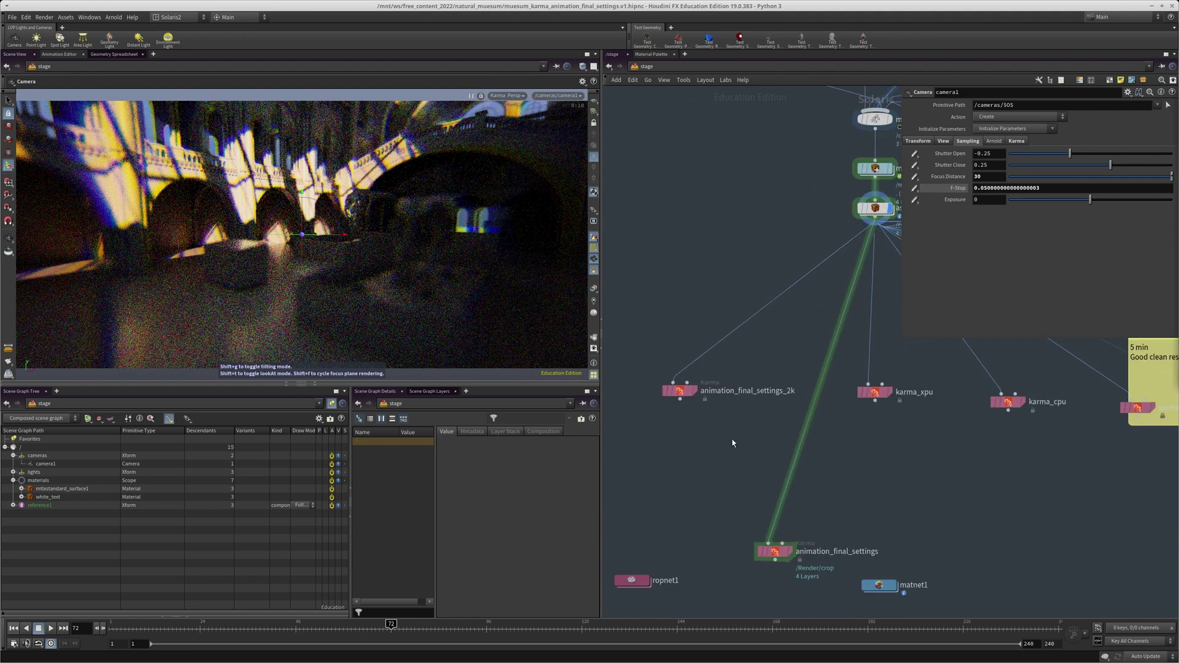
pyautogui.moveTo(652, 329); pyautogui.dragTo(731, 434)
pyautogui.moveTo(746, 437); pyautogui.dragTo(721, 377, button='middle')
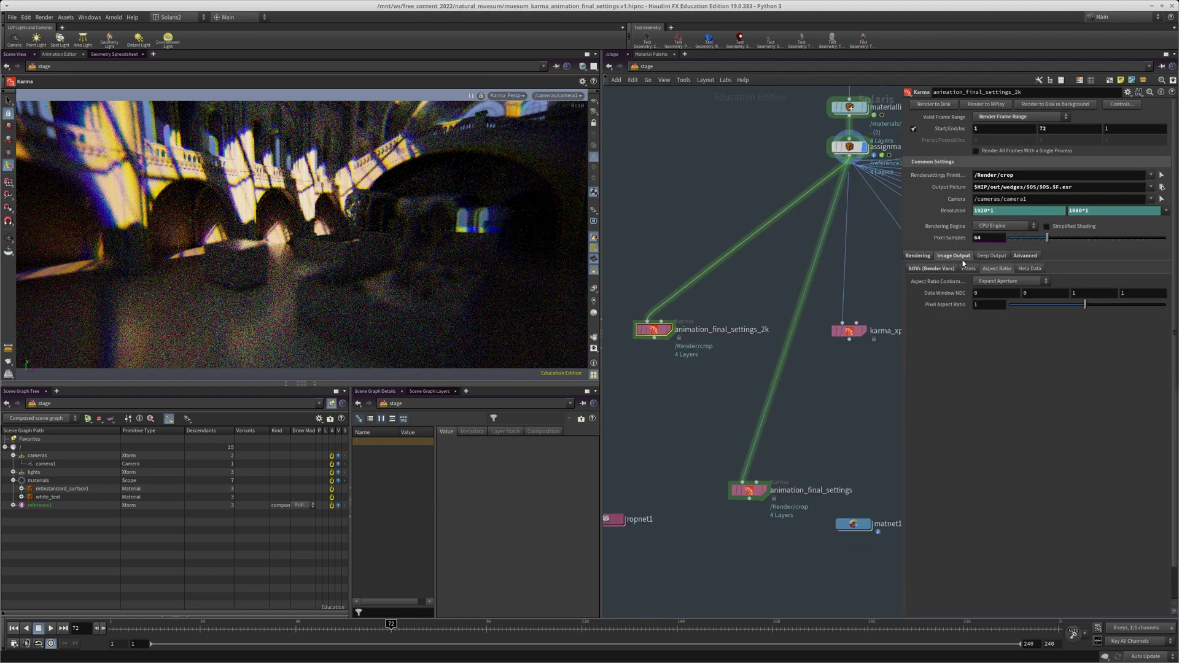
pyautogui.click(1025, 256)
pyautogui.click(919, 255)
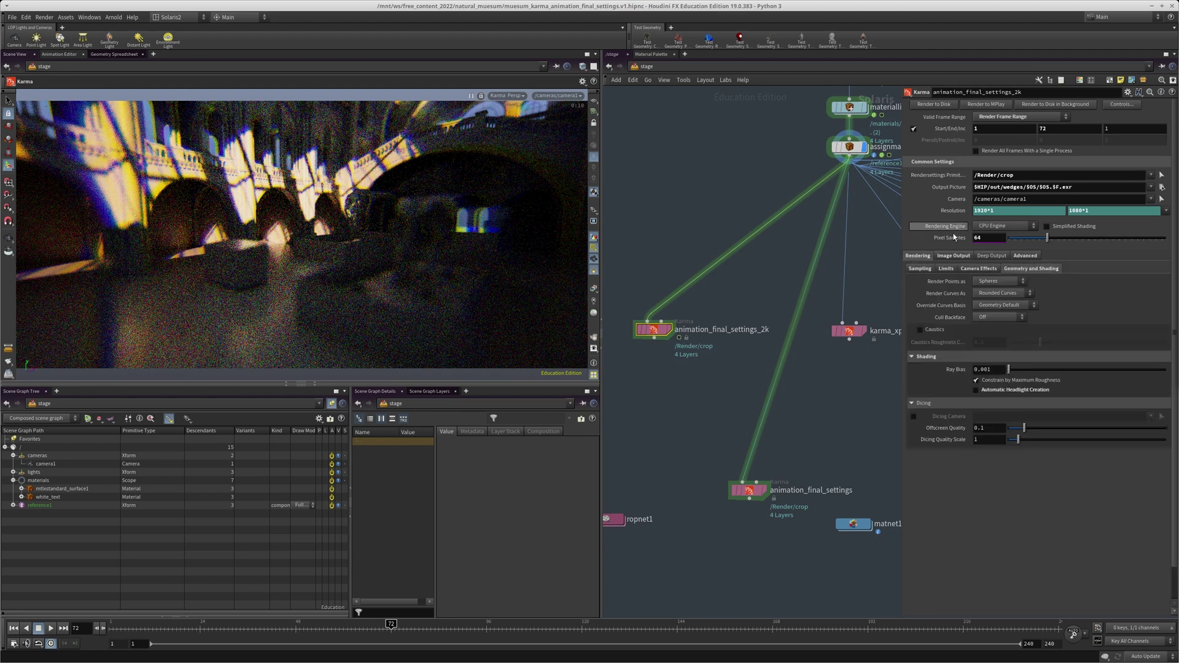
pyautogui.moveTo(743, 601); pyautogui.dragTo(749, 527, button='middle')
pyautogui.moveTo(750, 518); pyautogui.dragTo(741, 355)
pyautogui.moveTo(894, 315); pyautogui.dragTo(794, 397, button='middle')
pyautogui.moveTo(797, 402); pyautogui.dragTo(738, 328)
pyautogui.moveTo(829, 403); pyautogui.dragTo(776, 415, button='middle')
pyautogui.moveTo(803, 410); pyautogui.dragTo(848, 338)
pyautogui.moveTo(847, 339); pyautogui.dragTo(819, 364, button='middle')
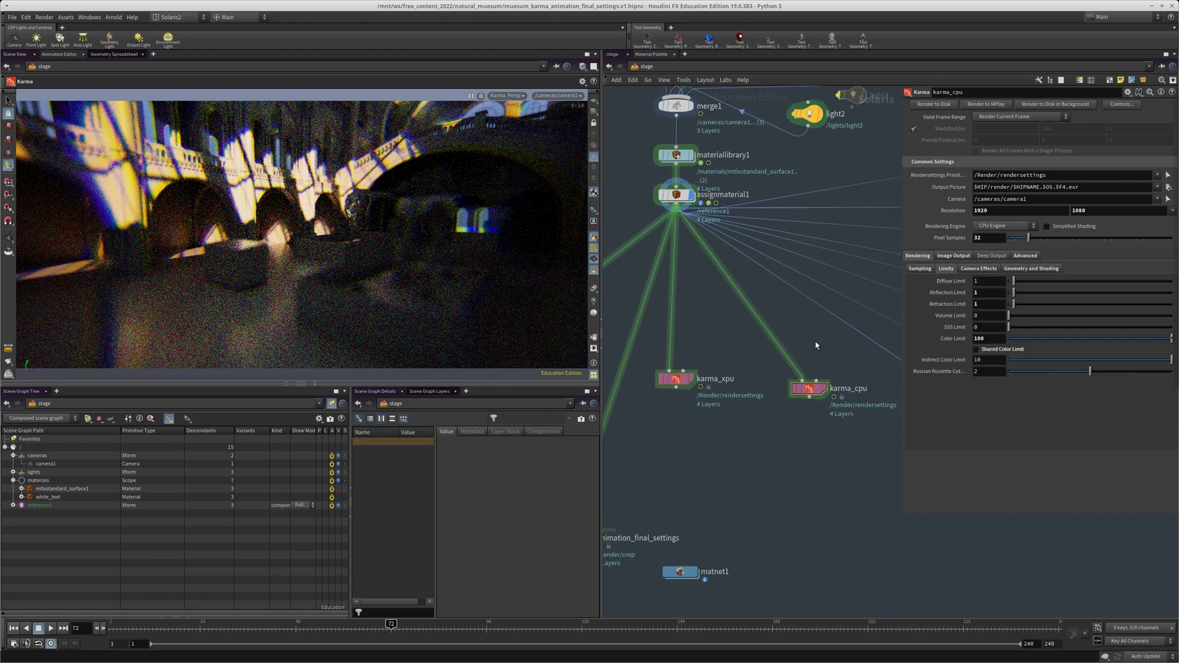
# - Open muesum_karma_clean_pixel_samples_reduction.v1.hipnc and discard the changes to the current scene
pyautogui.hotkey('ctrl', 'o')
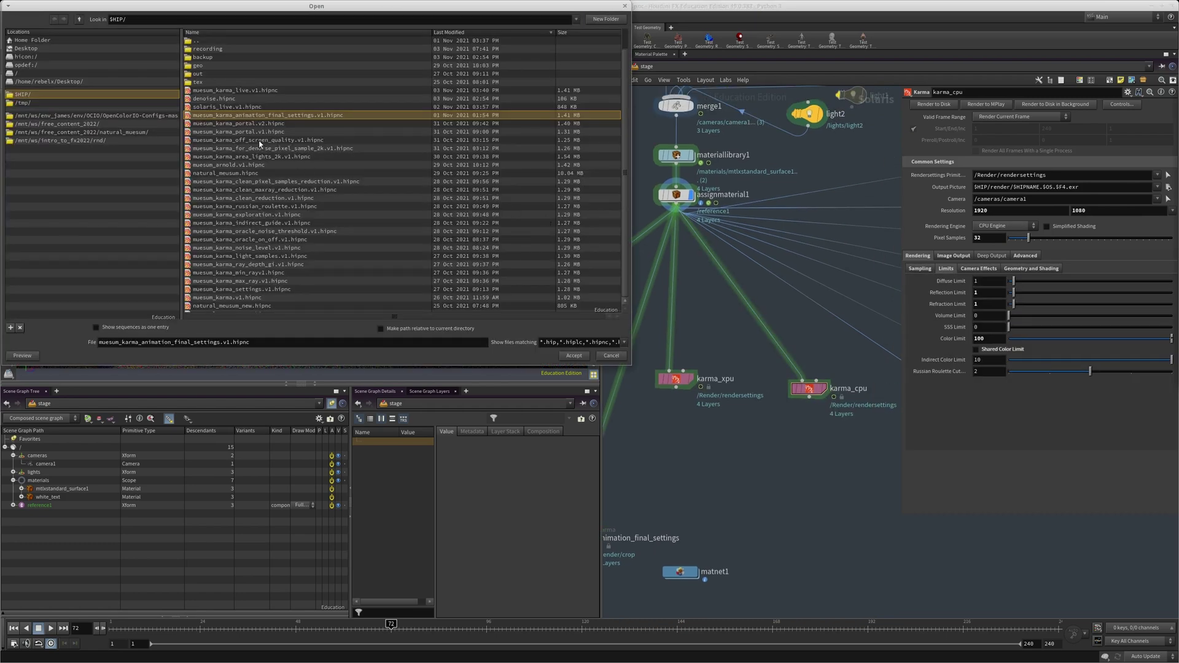
pyautogui.click(268, 150)
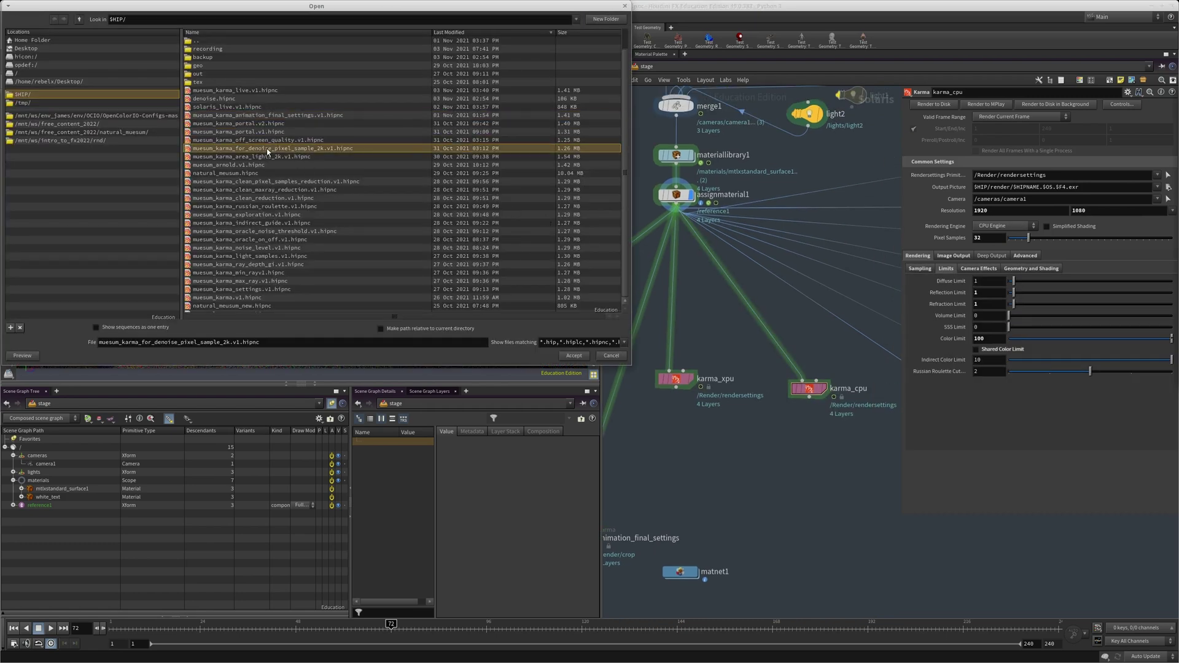
pyautogui.click(267, 157)
pyautogui.click(252, 165)
pyautogui.click(241, 182)
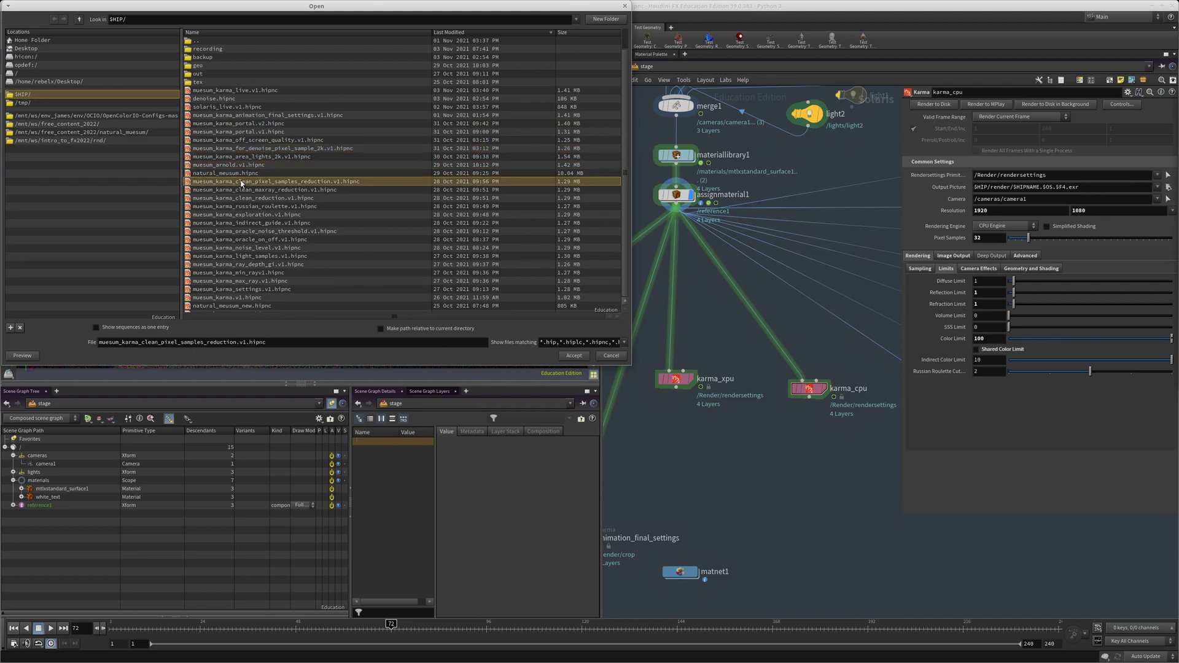
pyautogui.doubleClick(274, 183)
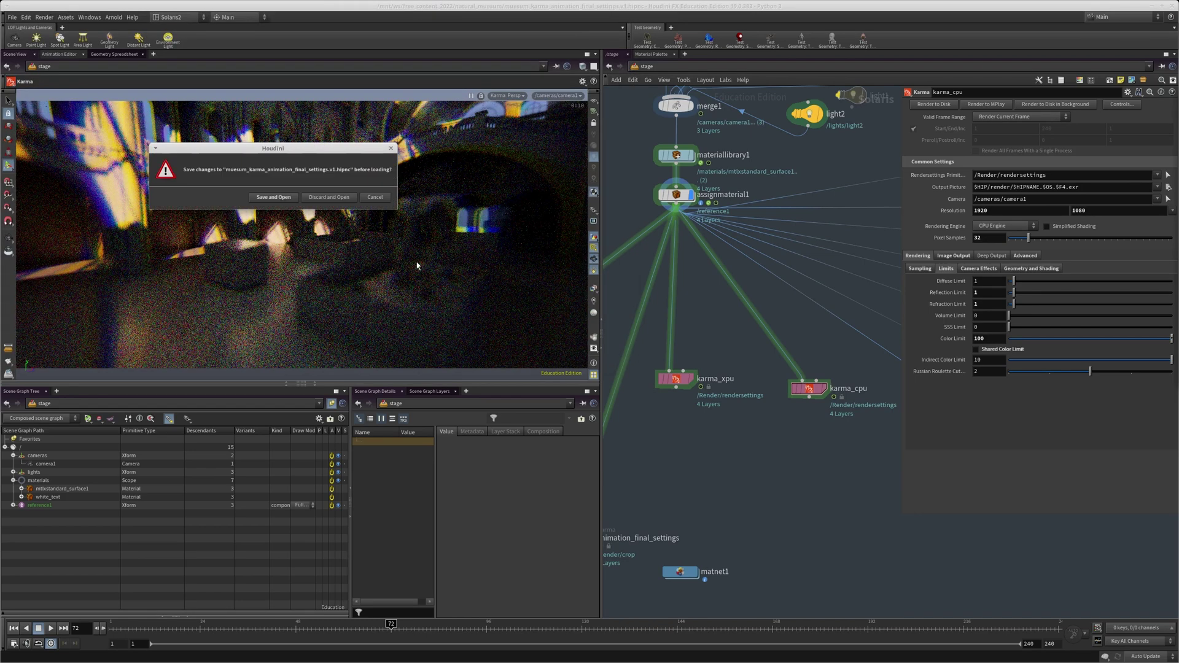
pyautogui.click(329, 197)
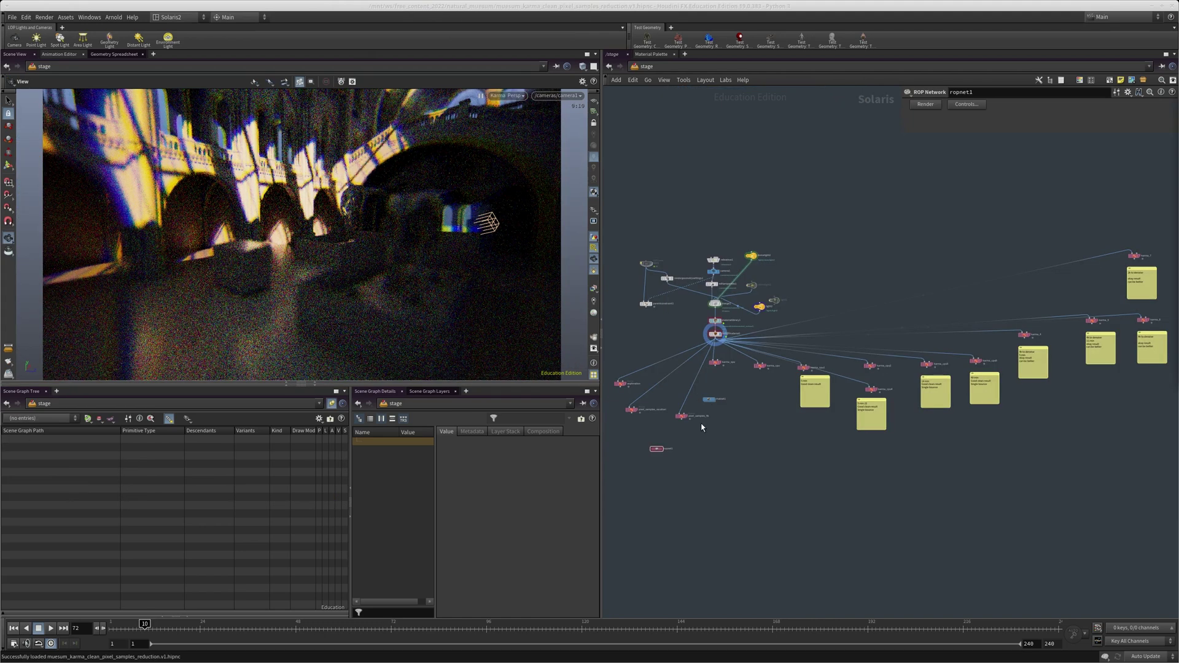
# - Select the pixel_samples_recution Karma node and go to frame 1
pyautogui.scroll(5, 698, 315)
pyautogui.moveTo(715, 350); pyautogui.dragTo(746, 438)
pyautogui.moveTo(730, 442); pyautogui.dragTo(711, 416, button='middle')
pyautogui.moveTo(683, 473); pyautogui.dragTo(792, 410)
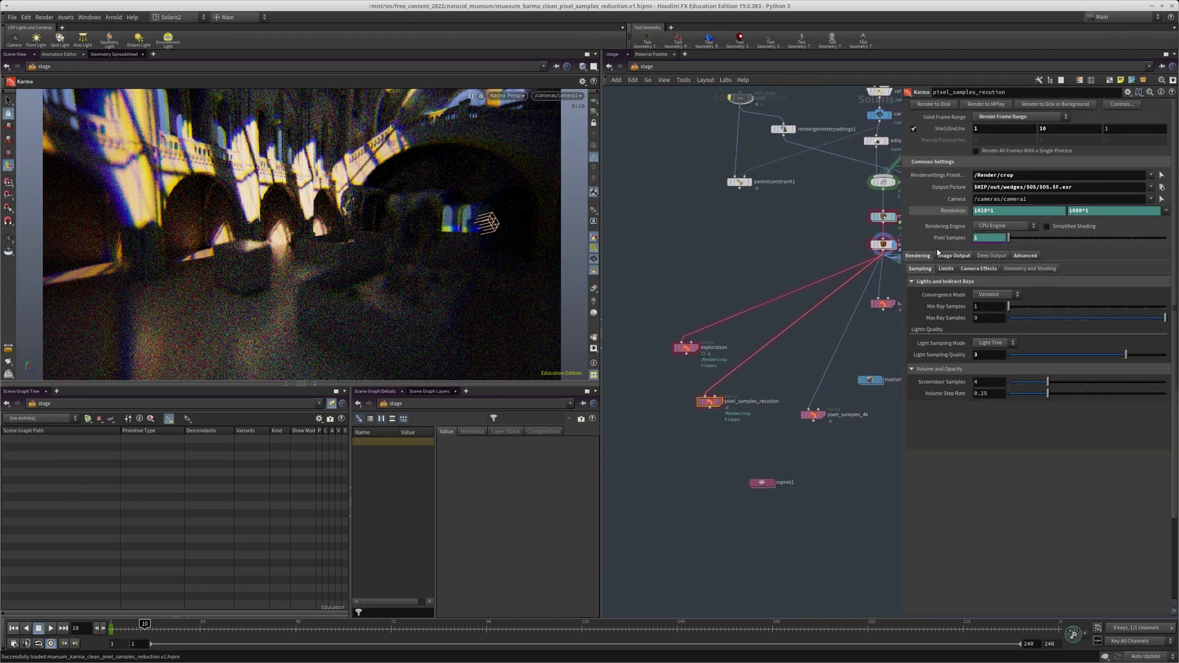
pyautogui.click(14, 628)
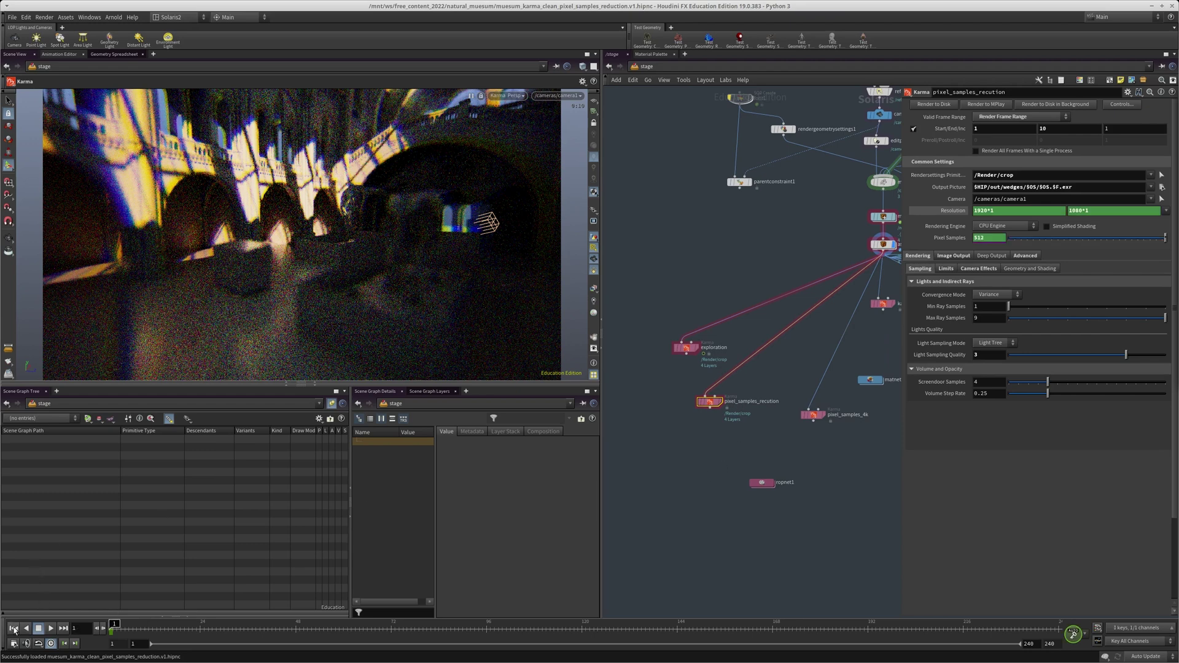
# - Inspect the expression driving Pixel Samples on the pixel_samples_recution node, part by part
pyautogui.click(960, 238)
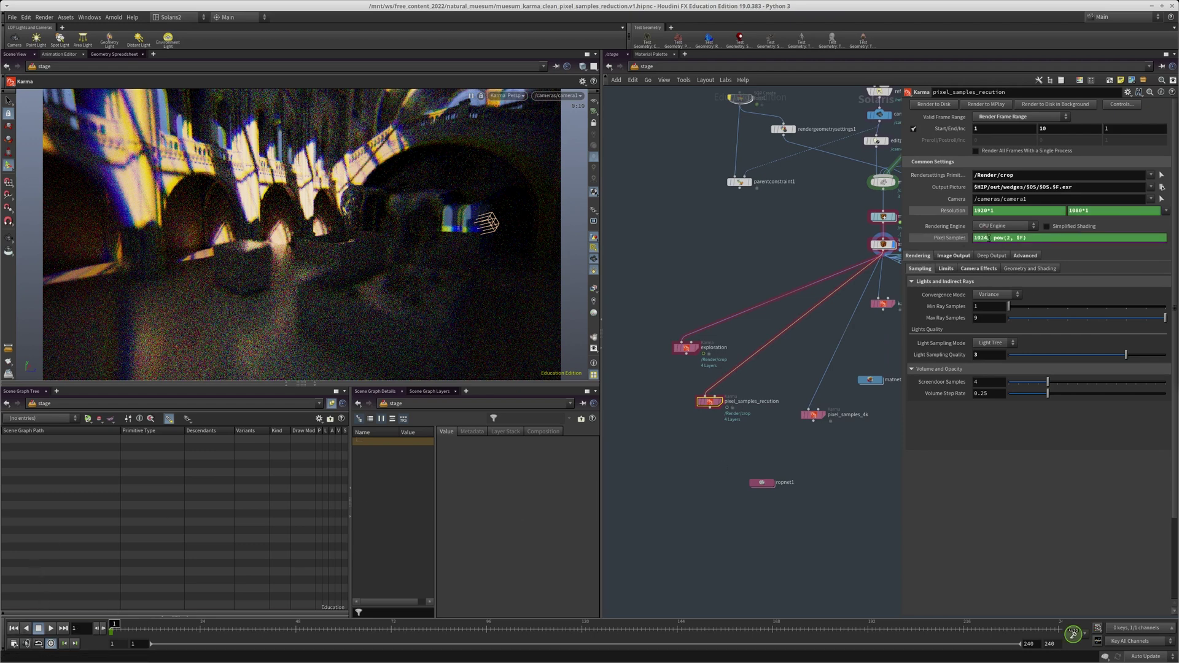
pyautogui.doubleClick(984, 237)
pyautogui.moveTo(993, 237); pyautogui.dragTo(1028, 237)
pyautogui.click(1026, 239)
pyautogui.moveTo(1015, 239); pyautogui.dragTo(1020, 239)
pyautogui.moveTo(991, 239); pyautogui.dragTo(972, 239)
pyautogui.click(960, 240)
# - Step through the frames to check how Pixel Samples changes, and view the node's image output and advanced settings
pyautogui.press('Right')
pyautogui.press('Right')
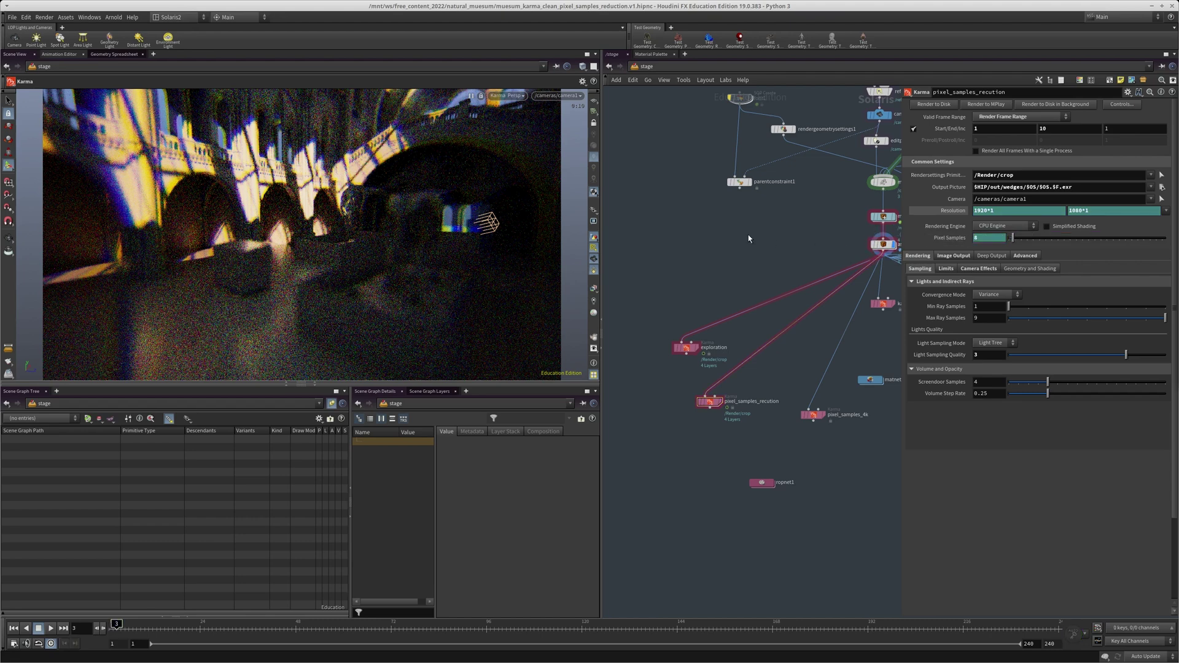
pyautogui.press('Right')
pyautogui.press('Right')
pyautogui.press('Right')
pyautogui.press('Right')
pyautogui.press('Left')
pyautogui.press('Left')
pyautogui.press('Left')
pyautogui.press('Left')
pyautogui.press('Left')
pyautogui.click(952, 255)
pyautogui.click(1024, 255)
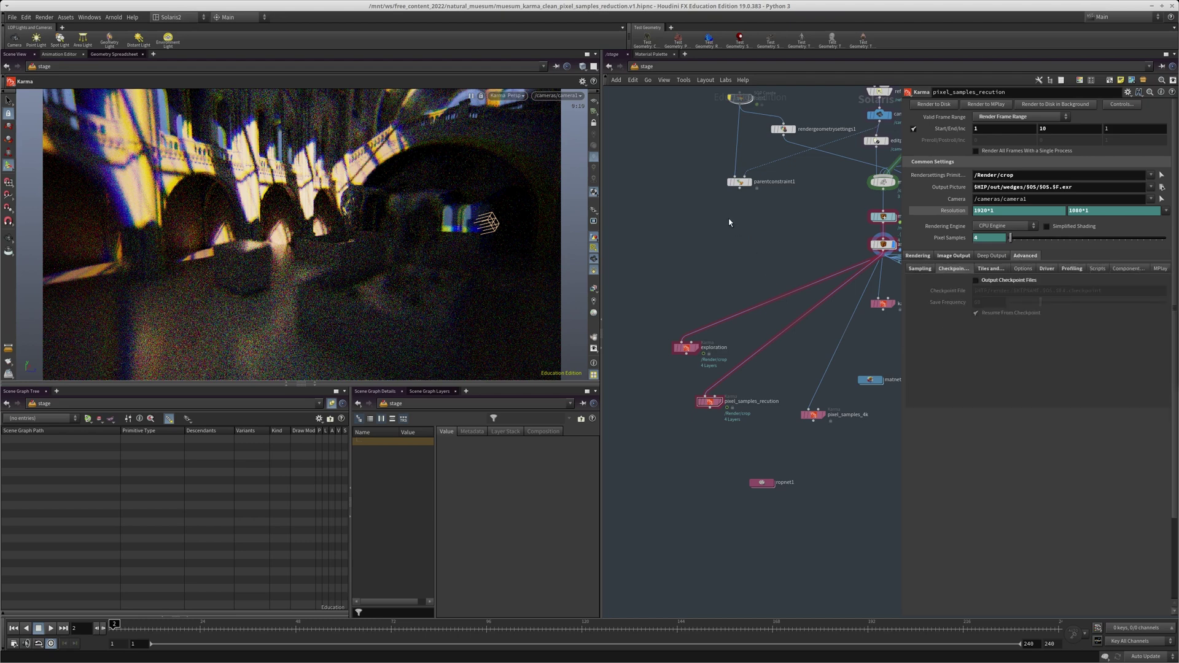
# - Open the scene file muesum_karma_off_screen_quality.v1.hipnc
pyautogui.moveTo(736, 231); pyautogui.dragTo(726, 252, button='middle')
pyautogui.hotkey('ctrl', 'o')
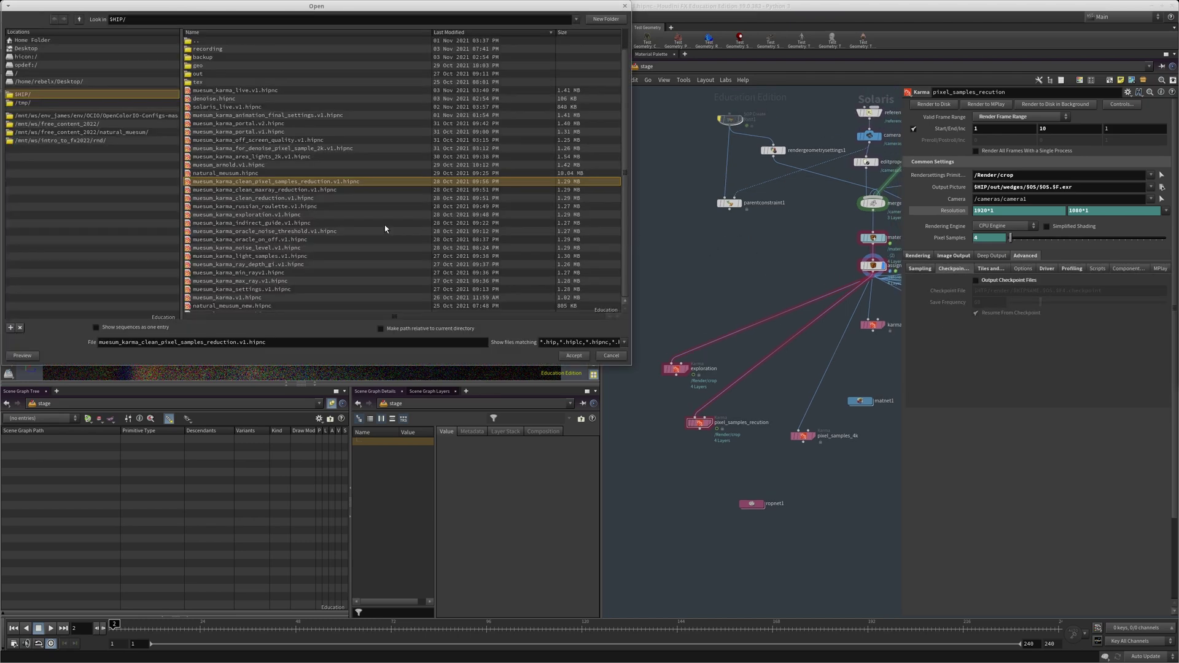
pyautogui.click(267, 198)
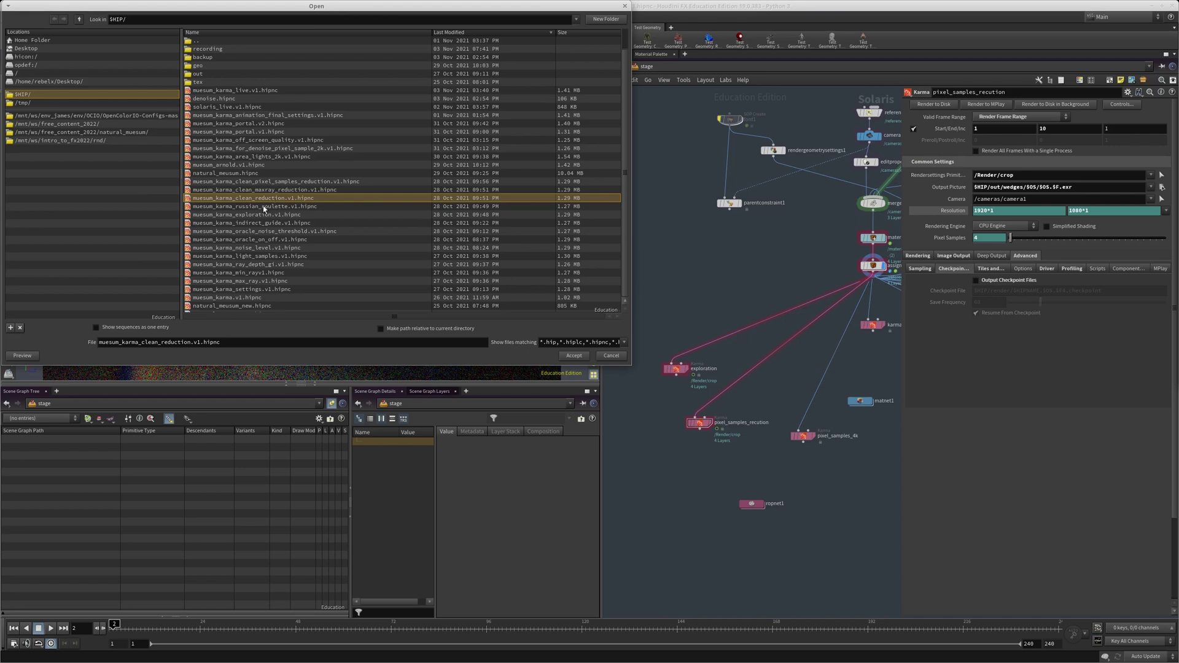
pyautogui.click(263, 207)
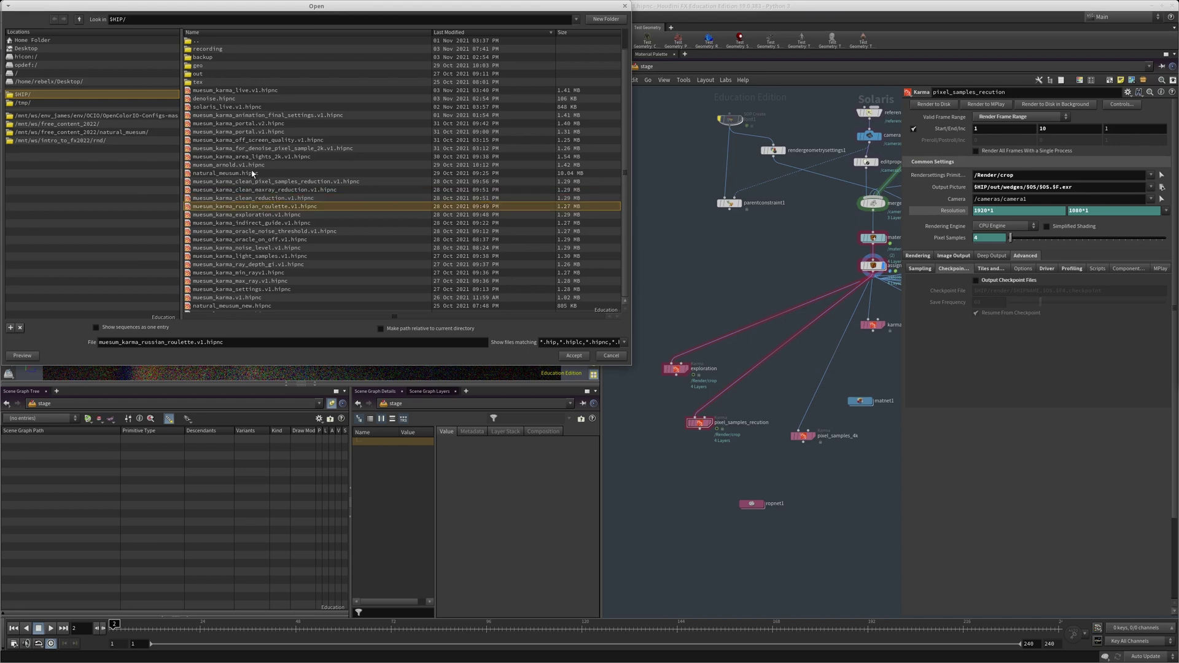
pyautogui.doubleClick(261, 143)
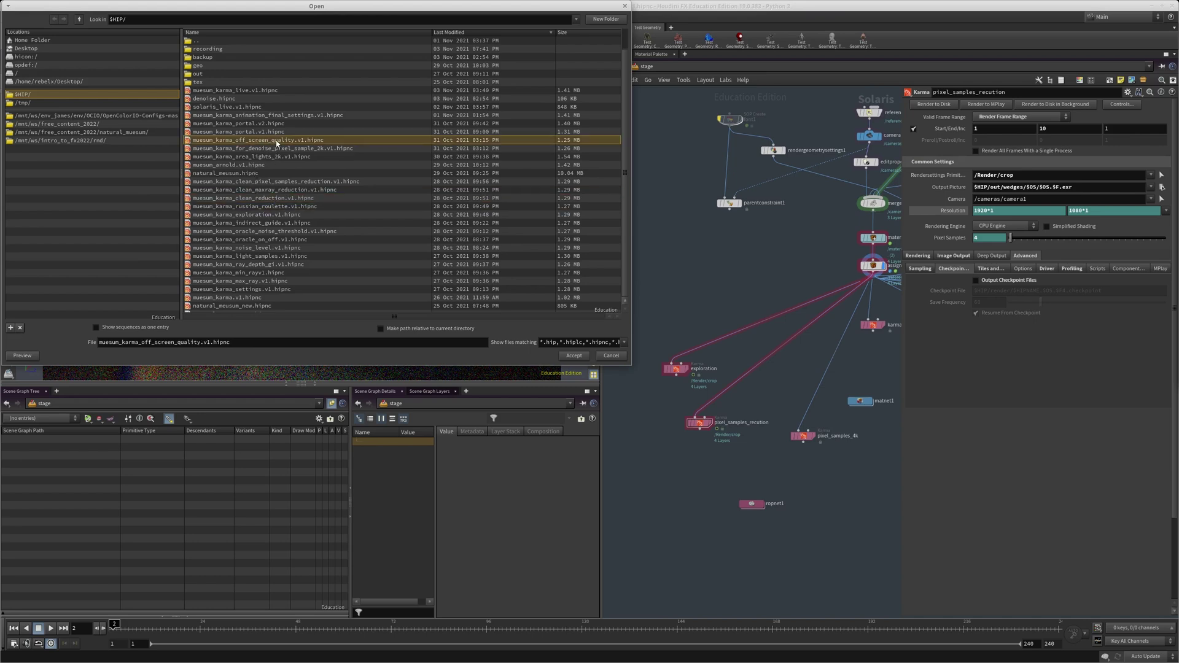
pyautogui.click(344, 155)
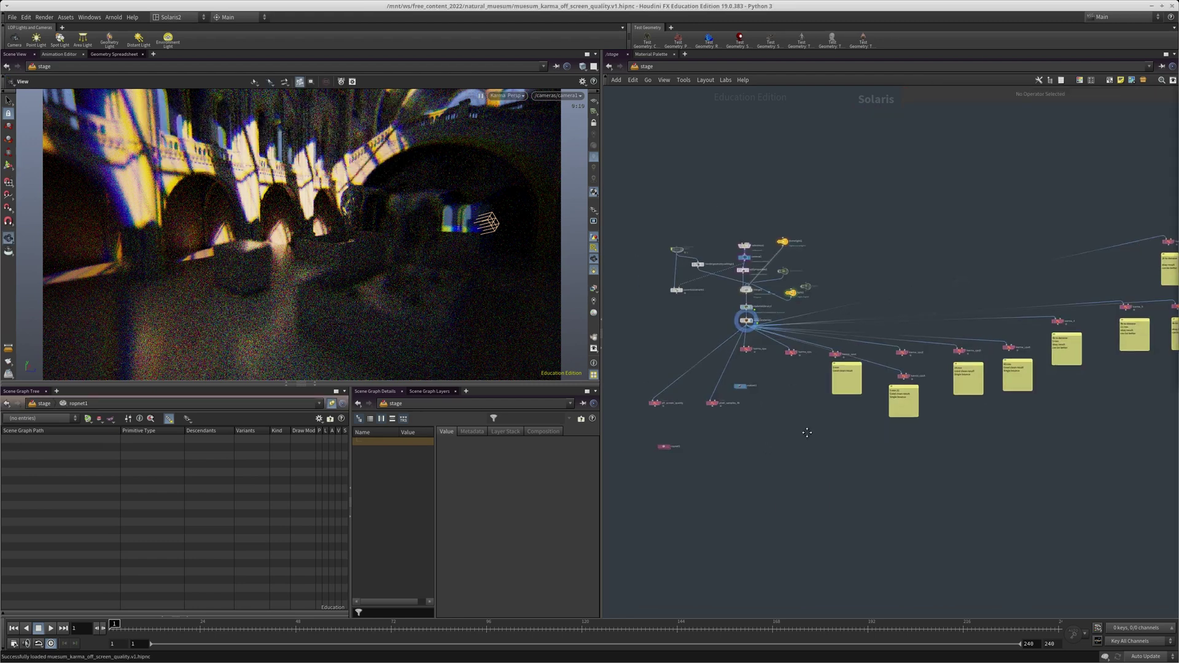
# - Select the off_screen_quality Karma node and show its Geometry and Shading render settings
pyautogui.moveTo(770, 401); pyautogui.dragTo(728, 351)
pyautogui.press('p')
pyautogui.press('p')
pyautogui.click(1037, 257)
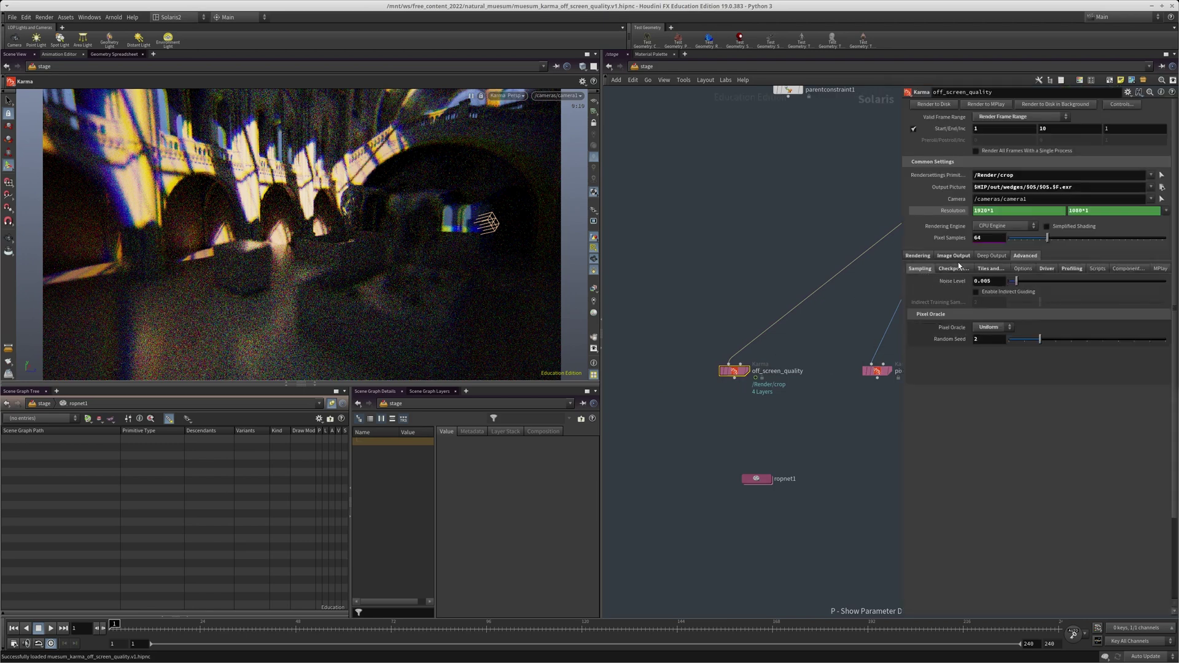
pyautogui.click(954, 256)
pyautogui.click(919, 256)
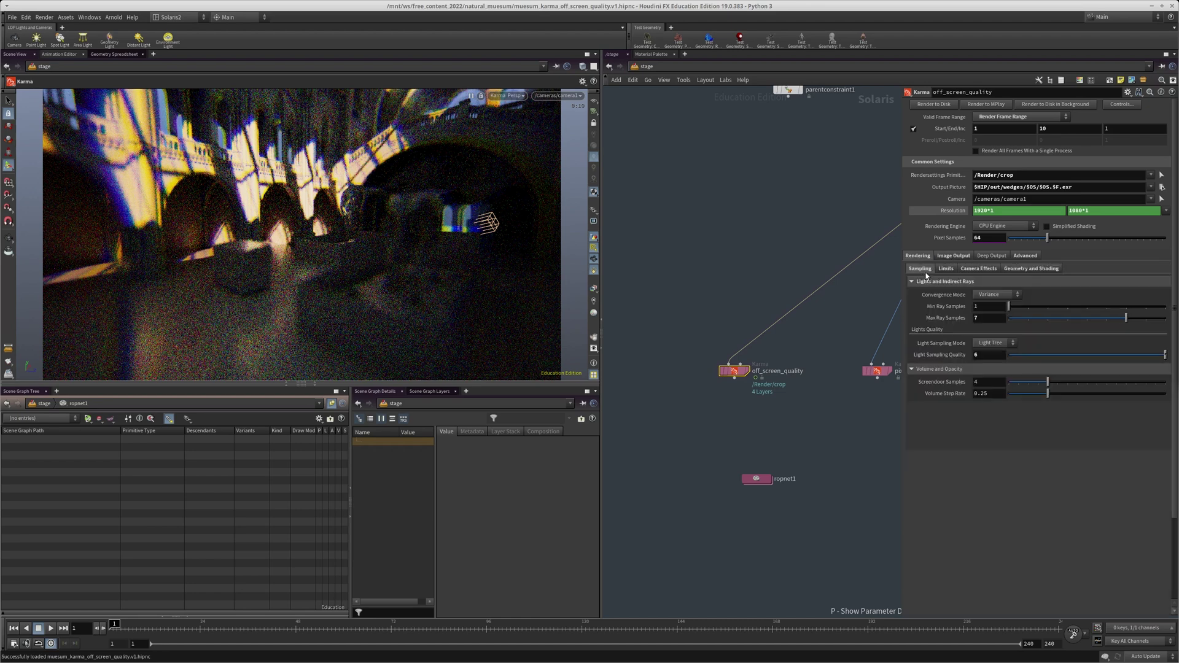
pyautogui.click(1019, 268)
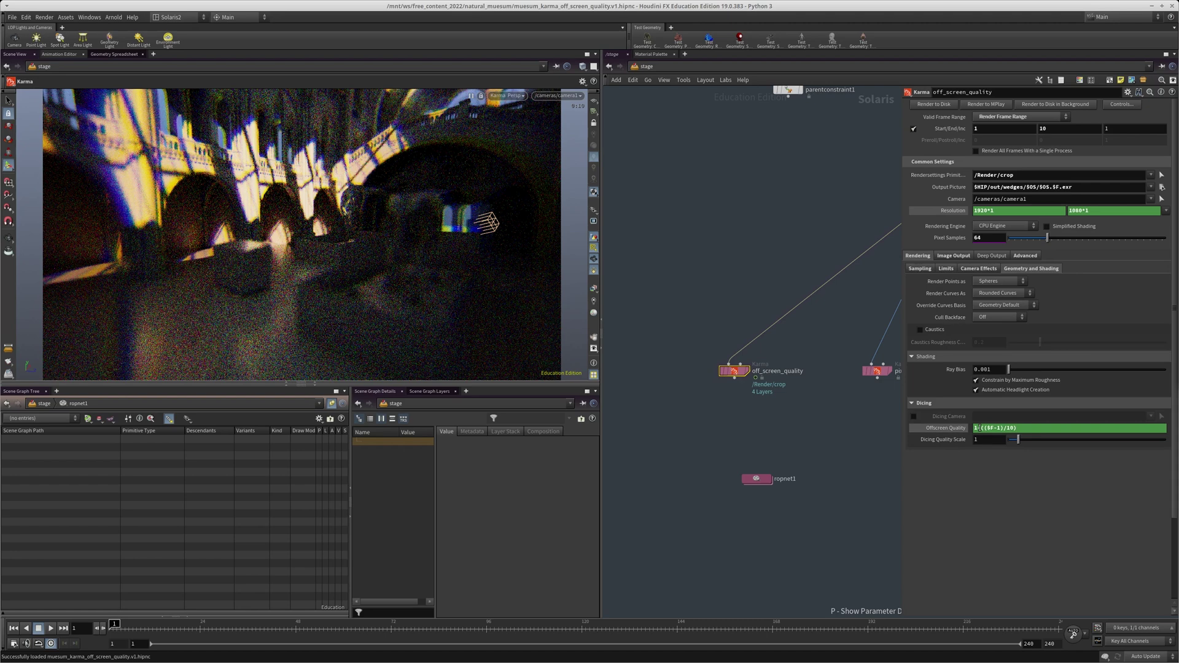
# - Inspect the Offscreen Quality expression and step forward to frame 9 to check how its value changes
pyautogui.moveTo(986, 428); pyautogui.dragTo(998, 429)
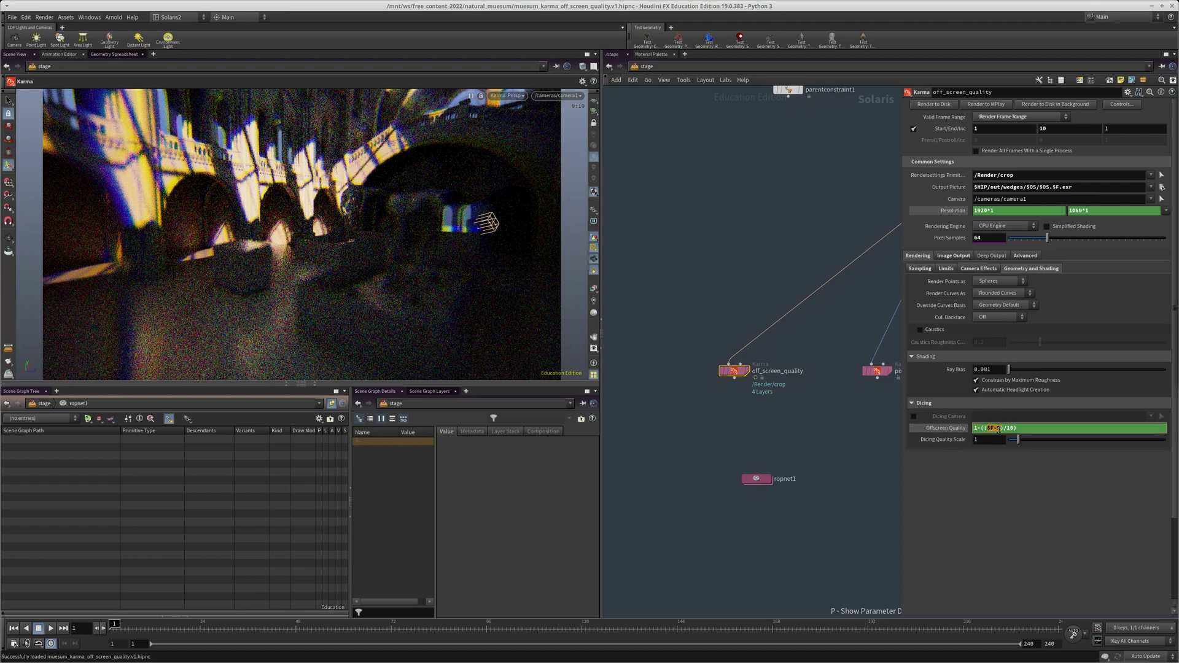
pyautogui.click(1006, 429)
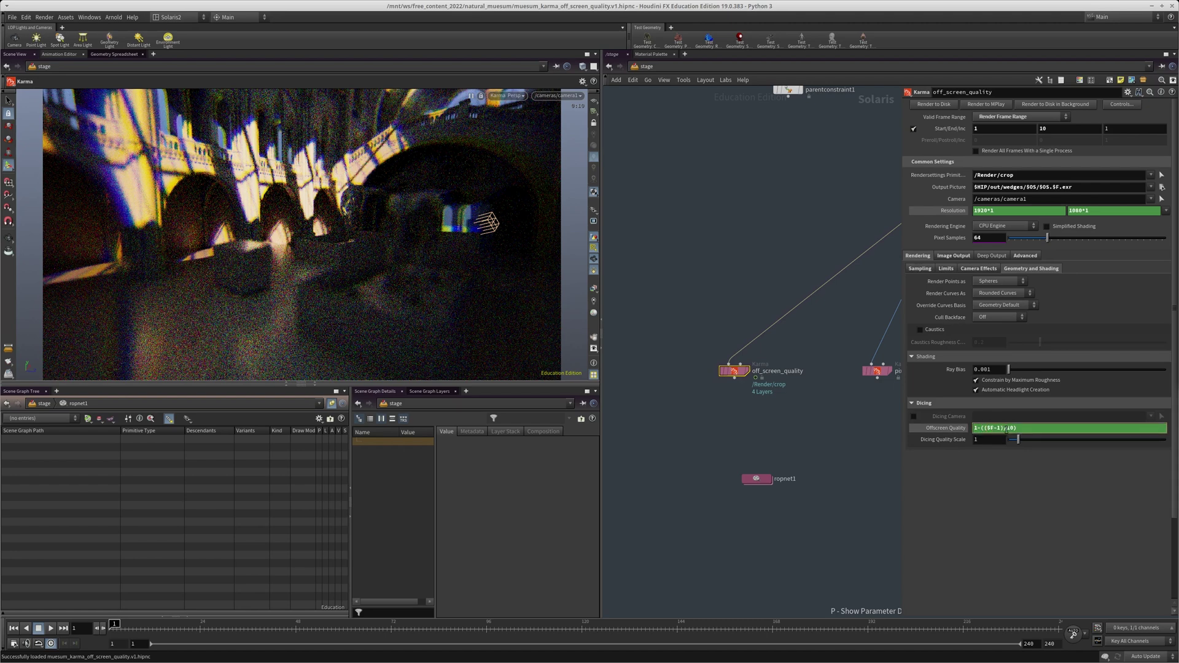
pyautogui.click(950, 431)
pyautogui.press('Right')
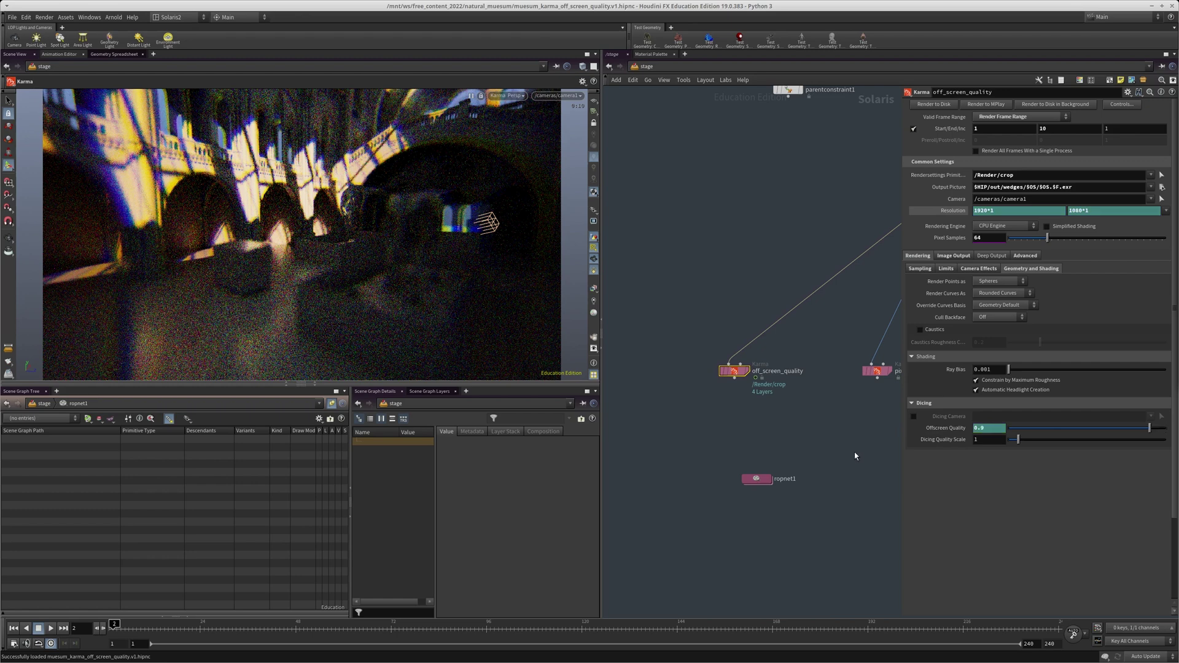
pyautogui.press('Right')
pyautogui.press('Right')
pyautogui.press('Right')
pyautogui.press('Right')
pyautogui.press('Right')
pyautogui.press('Right')
pyautogui.press('Right')
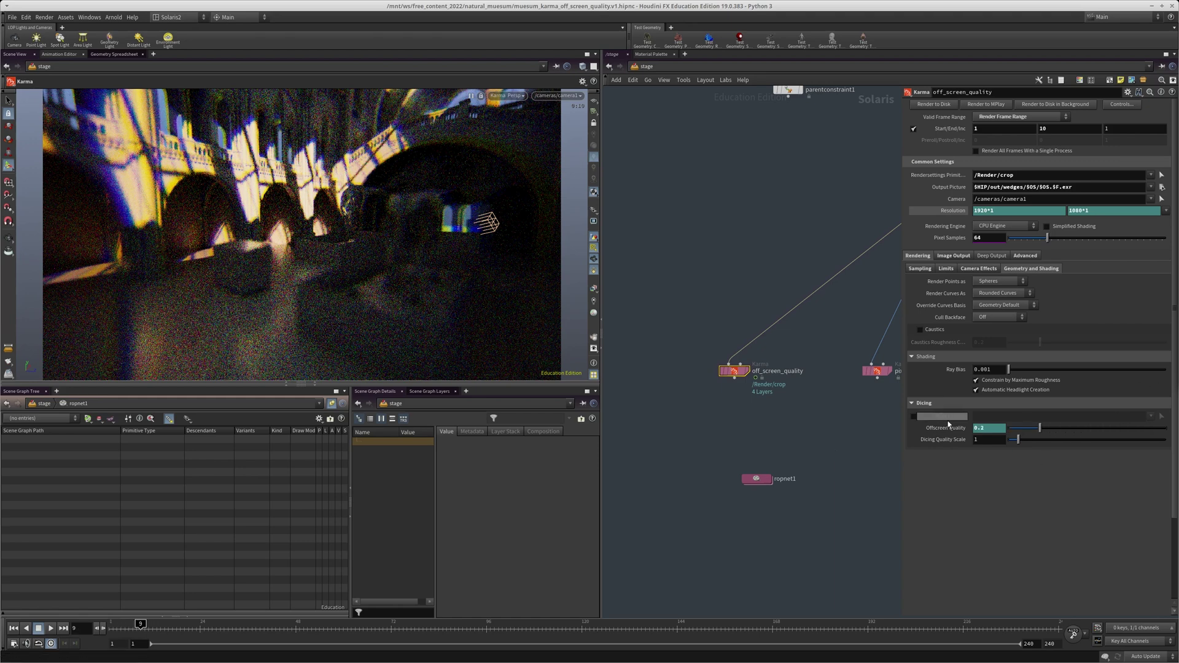
# - Change the divisor in the Offscreen Quality expression to 100, giving 1-(($F-1)/100)
pyautogui.click(946, 427)
pyautogui.click(1008, 428)
pyautogui.write('00)')
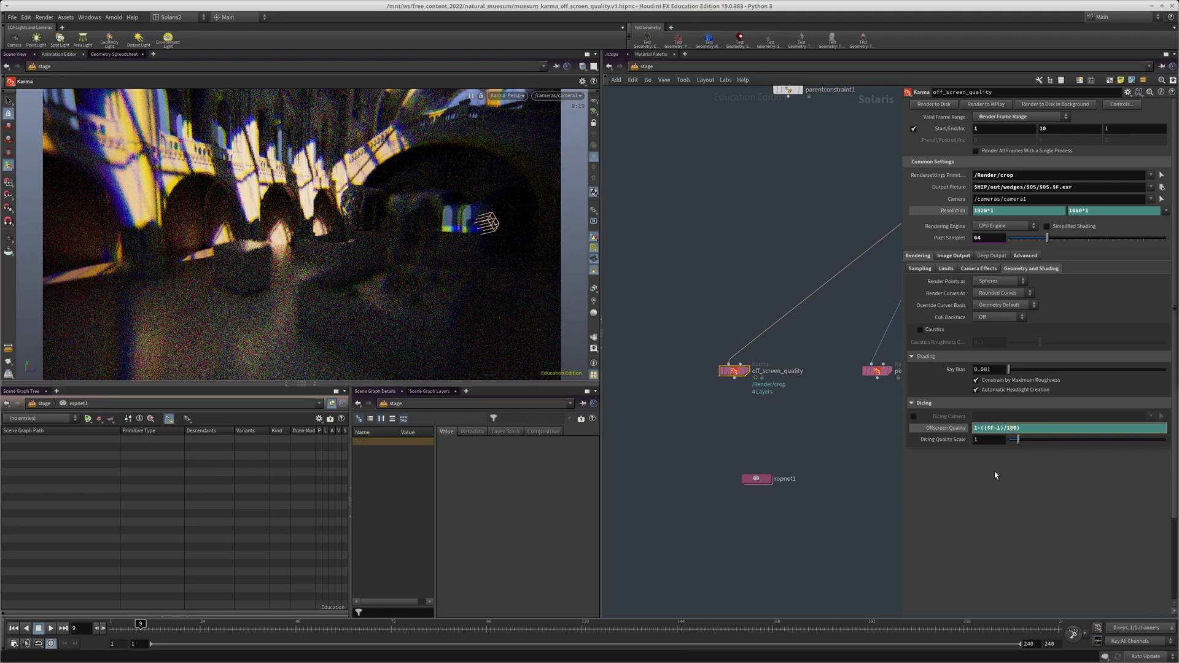
pyautogui.click(954, 428)
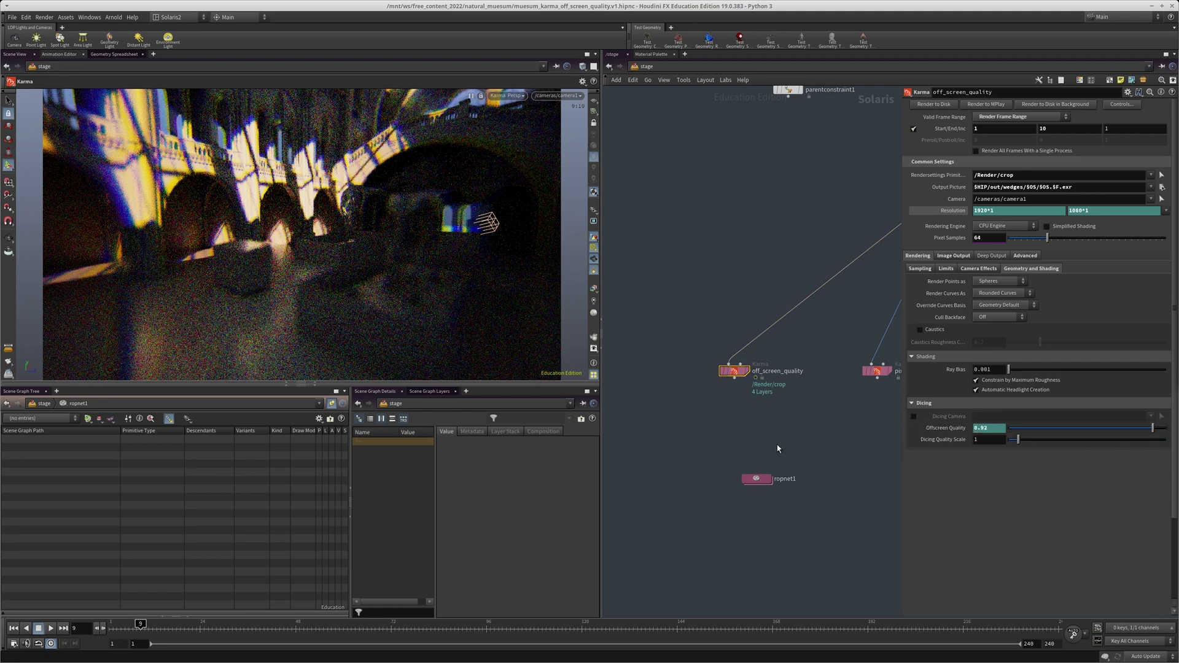
# - Step forward and back through the frames to check the Offscreen Quality values, returning to frame 1
pyautogui.click(716, 427)
pyautogui.press('Right')
pyautogui.press('Right')
pyautogui.press('Right')
pyautogui.press('Right')
pyautogui.press('Right')
pyautogui.press('Right')
pyautogui.press('Right')
pyautogui.press('Right')
pyautogui.press('Right')
pyautogui.press('Right')
pyautogui.press('Right')
pyautogui.press('Right')
pyautogui.press('Left')
pyautogui.press('Left')
pyautogui.press('Left')
pyautogui.press('Left')
pyautogui.press('Left')
pyautogui.press('Left')
pyautogui.press('Left')
pyautogui.press('Left')
pyautogui.press('Left')
pyautogui.press('Left')
pyautogui.press('Left')
pyautogui.press('Left')
pyautogui.press('Left')
pyautogui.click(99, 627)
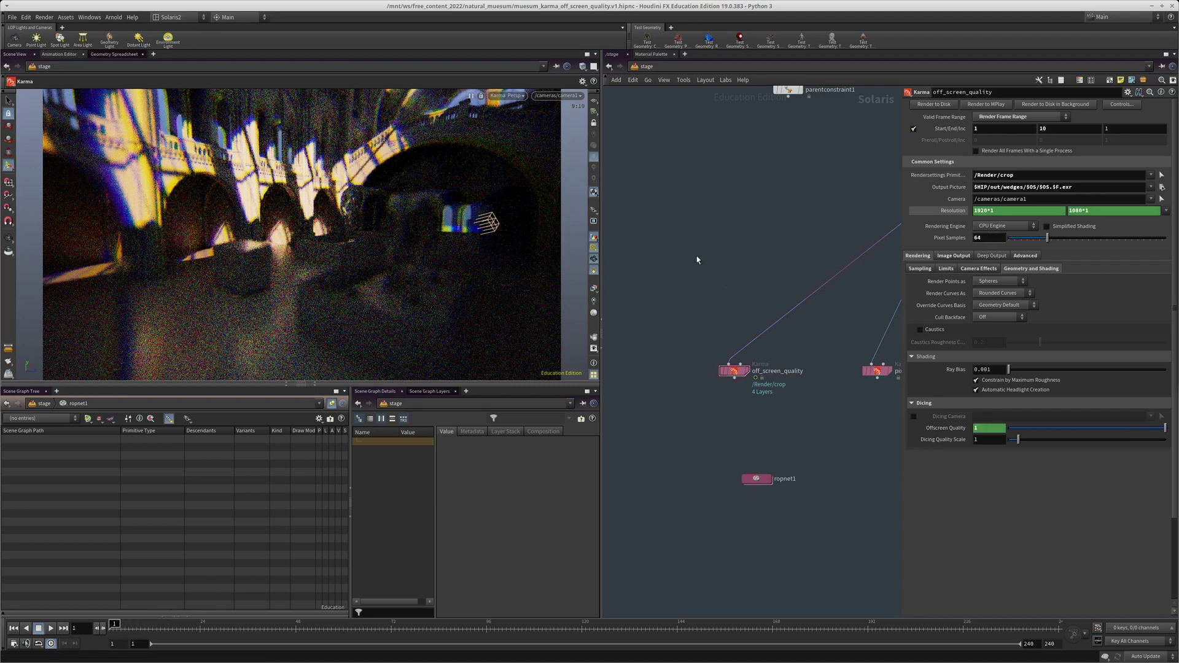